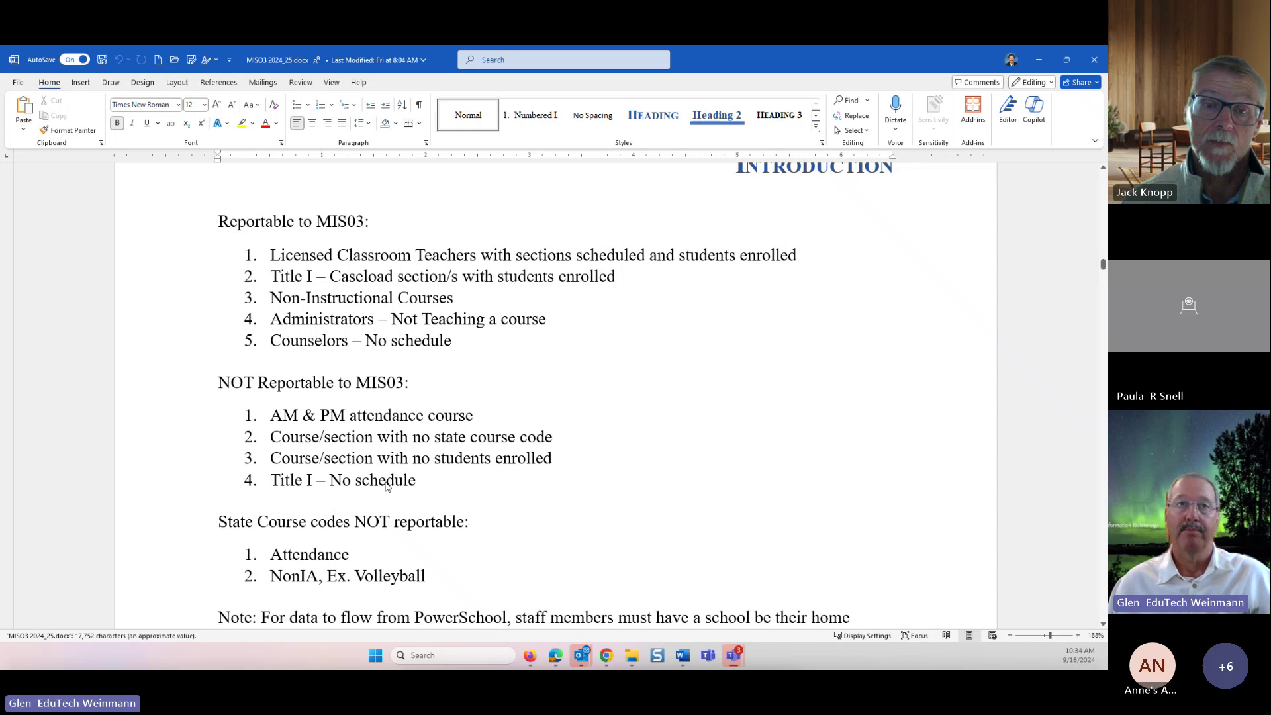
- Bring the MIS03 Teacher Access 24-25.docx checklist up full screen in Word, then switch to Firefox
{"action": "scroll", "coordinate": [275, 513], "scroll_direction": "down", "scroll_amount": 1}
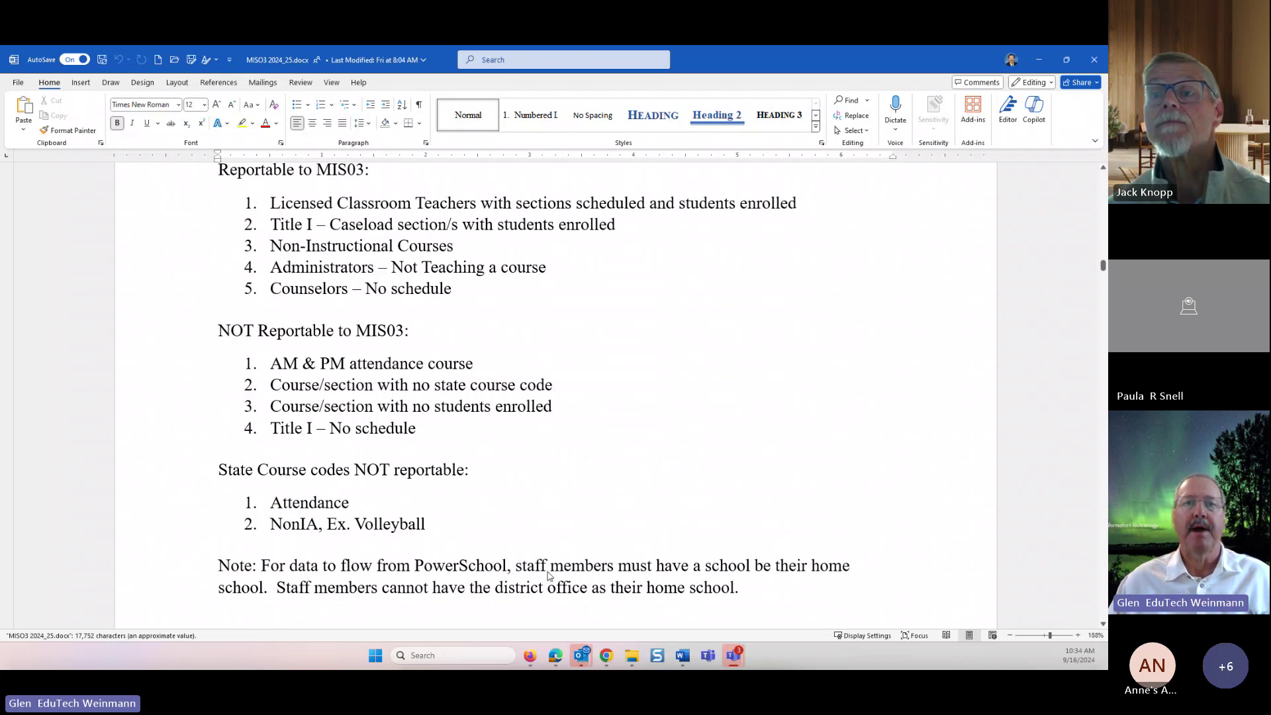
{"action": "scroll", "coordinate": [584, 541], "scroll_direction": "down", "scroll_amount": 1}
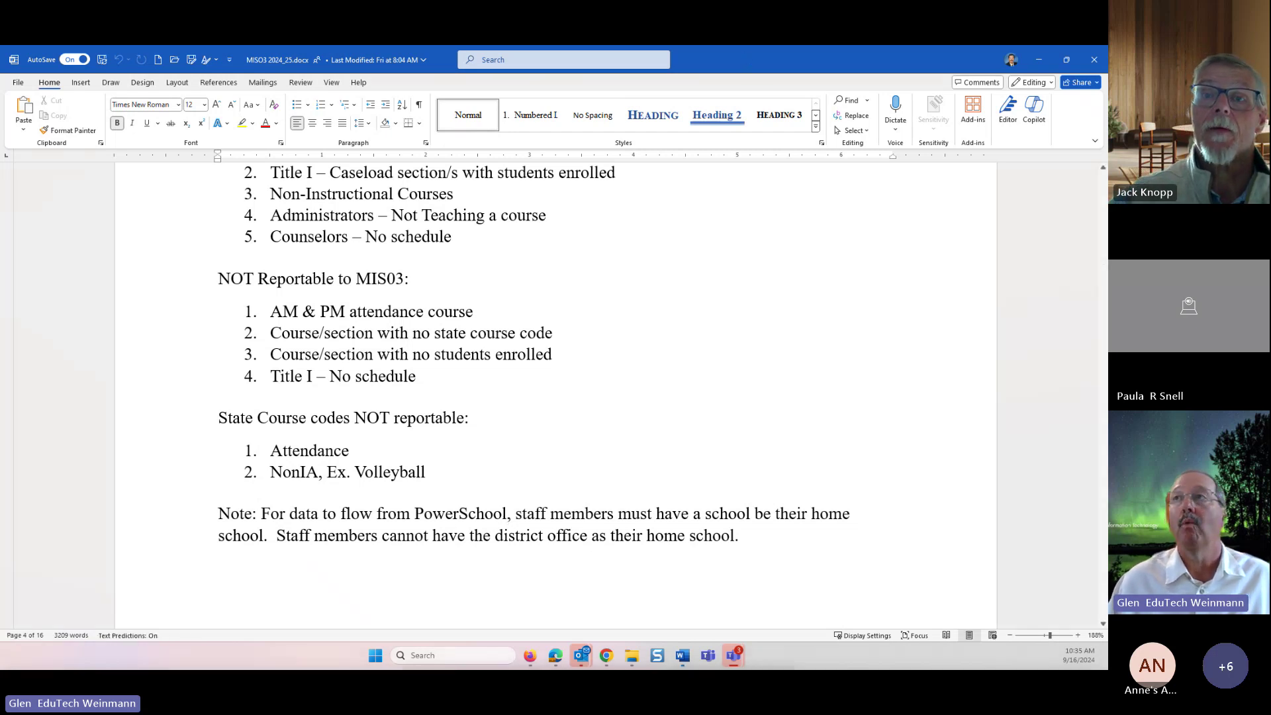
{"action": "left_click_drag", "start_coordinate": [728, 59], "coordinate": [1106, 344]}
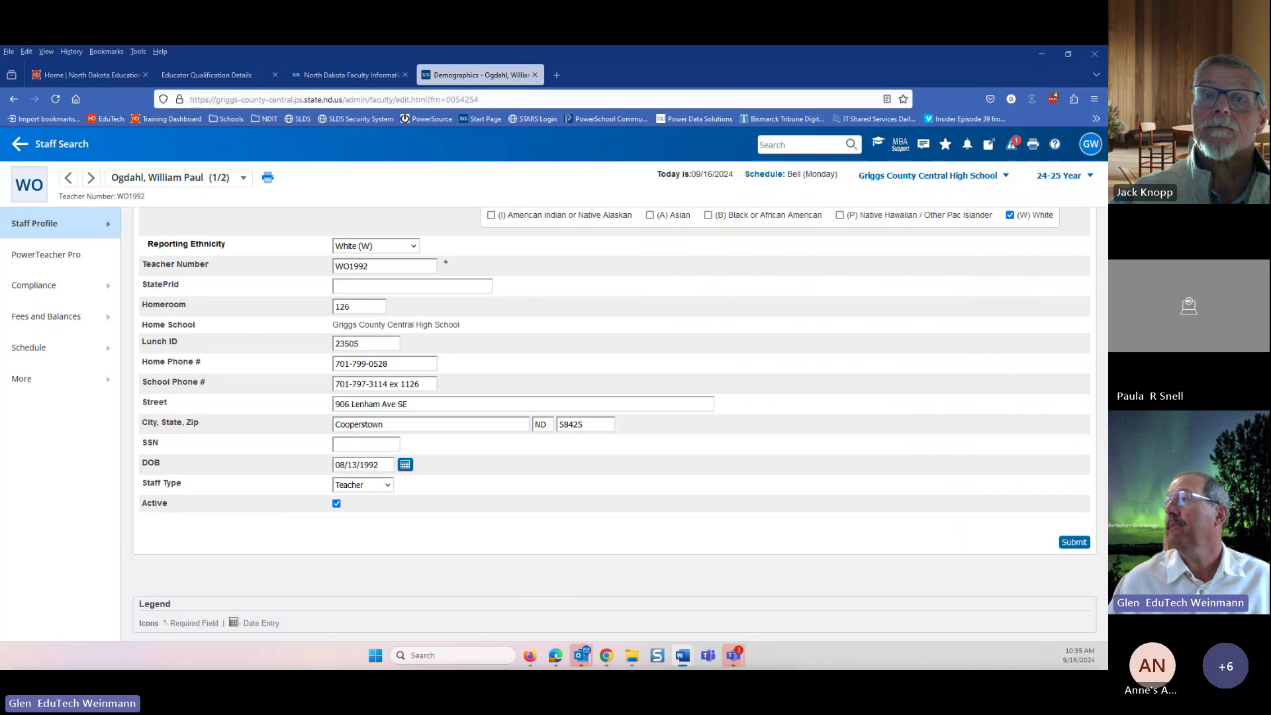
{"action": "left_click_drag", "start_coordinate": [1107, 278], "coordinate": [576, 209]}
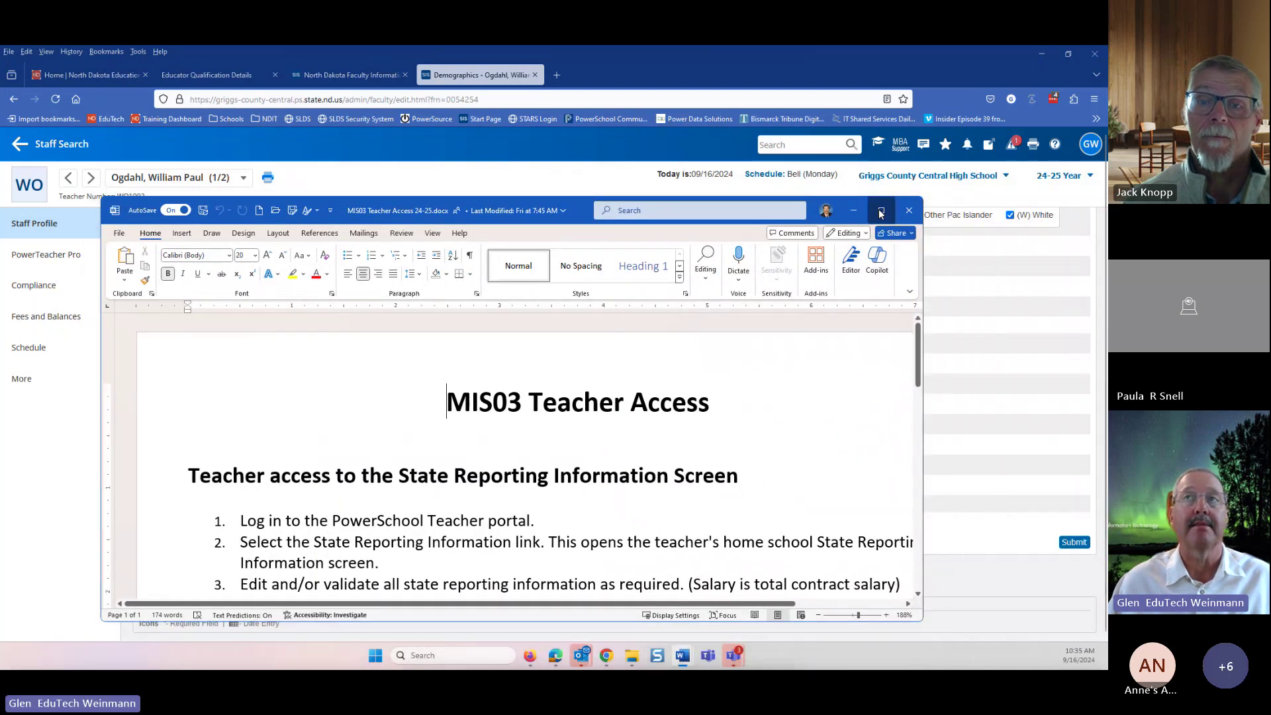
{"action": "left_click", "coordinate": [880, 210]}
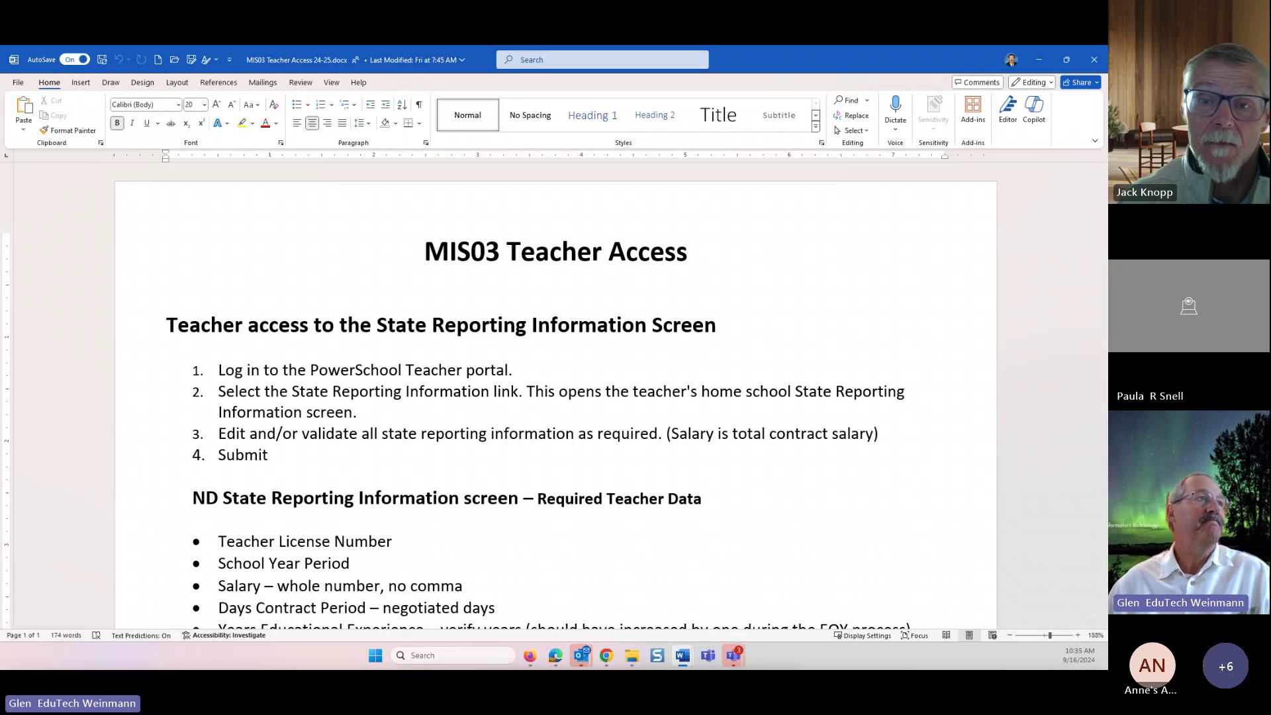
{"action": "key", "text": "alt+Tab"}
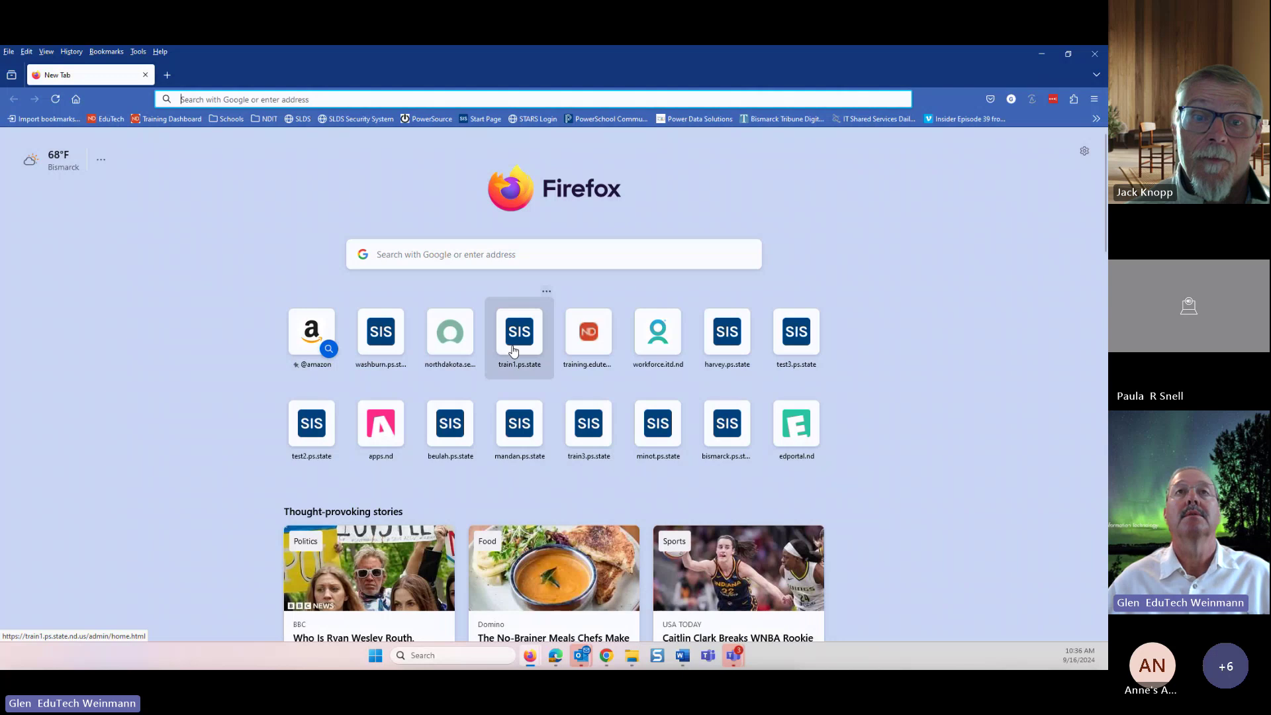
- Open the train1 PowerSchool site and change its address from /admin to /teachers/
{"action": "left_click", "coordinate": [509, 347]}
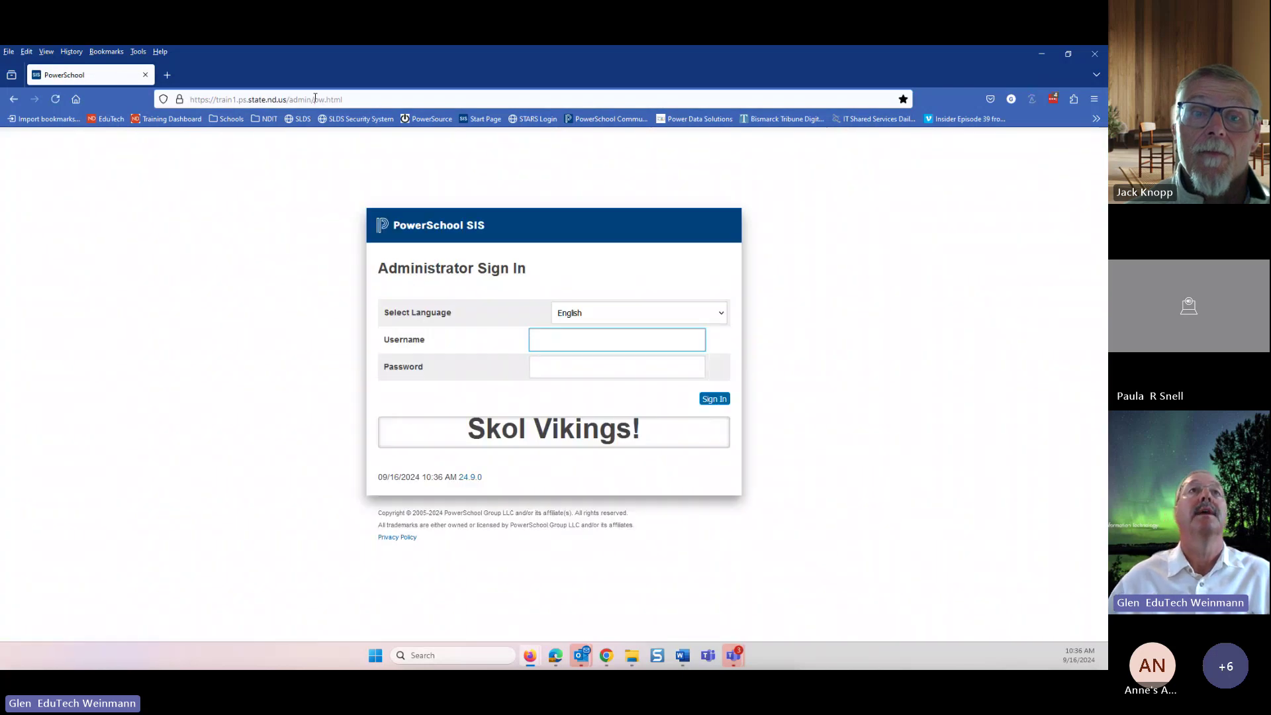
{"action": "left_click_drag", "start_coordinate": [298, 99], "coordinate": [606, 99]}
{"action": "key", "text": "BackSpace"}
{"action": "key", "text": "BackSpace"}
{"action": "key", "text": "BackSpace"}
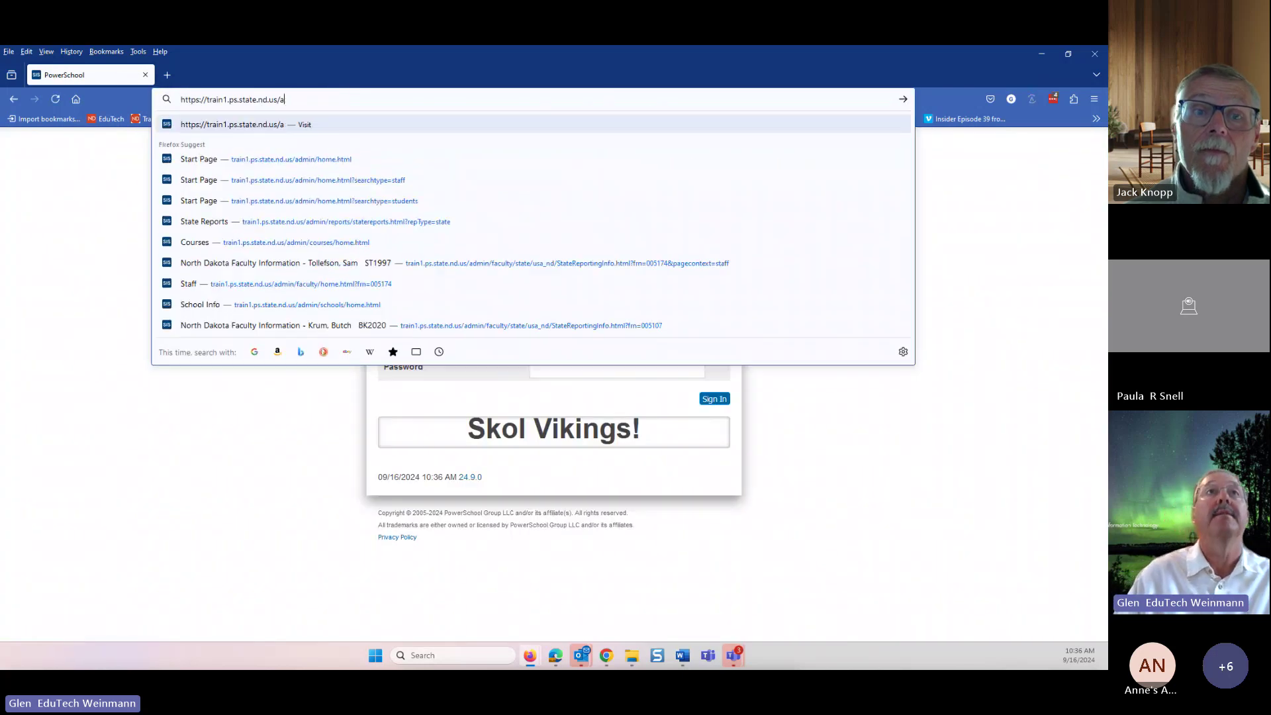
{"action": "type", "text": "teachers/"}
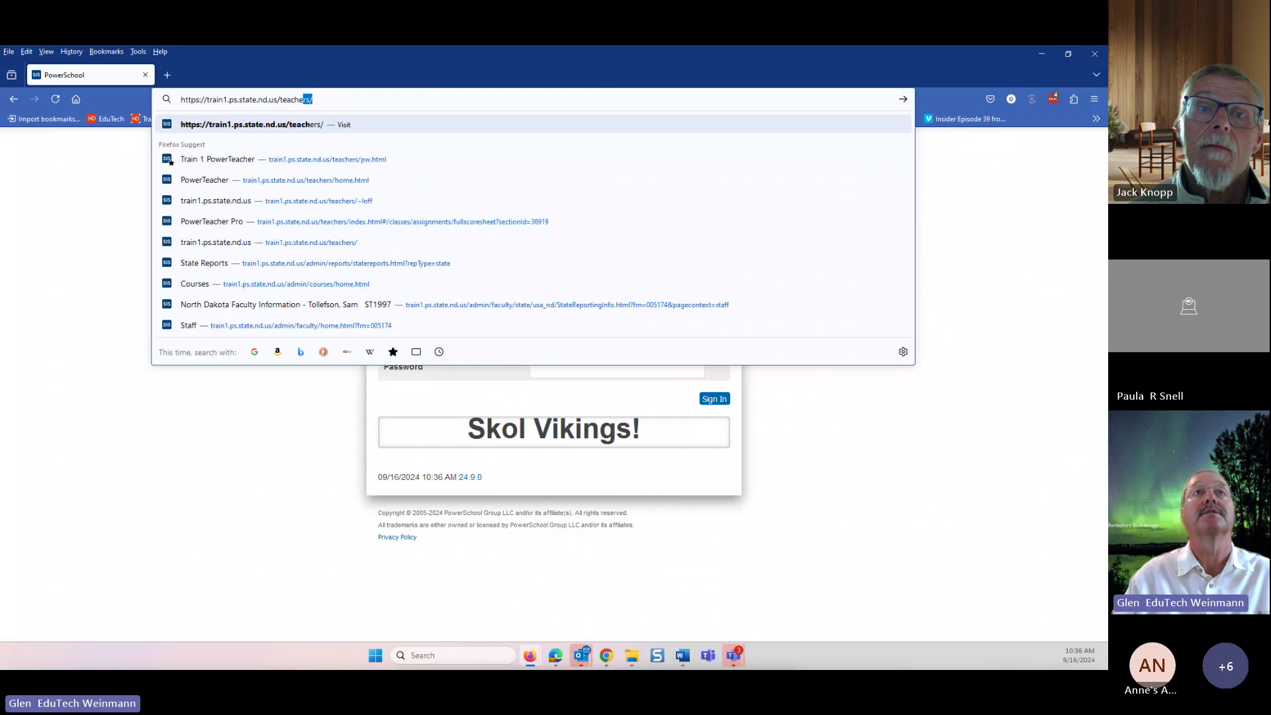
{"action": "key", "text": "Return"}
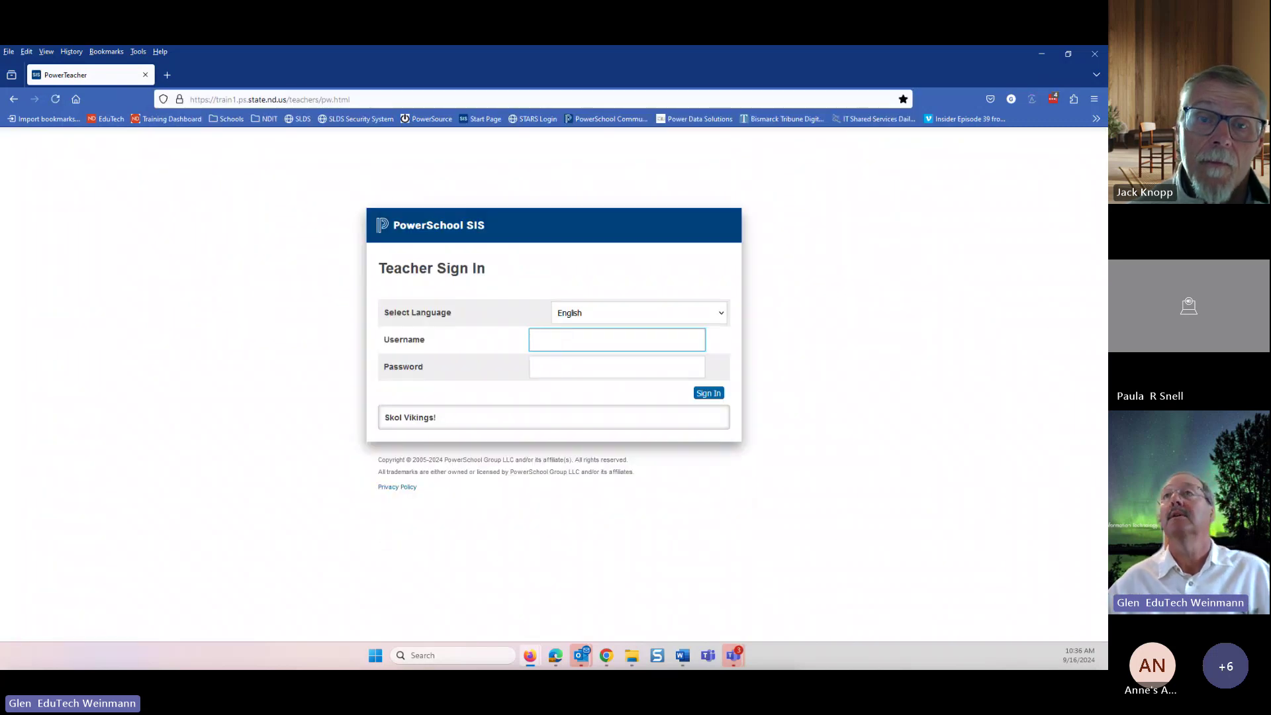
- Sign in to the teacher portal with the saved teacher login
{"action": "left_click", "coordinate": [1053, 98]}
{"action": "left_click", "coordinate": [898, 199]}
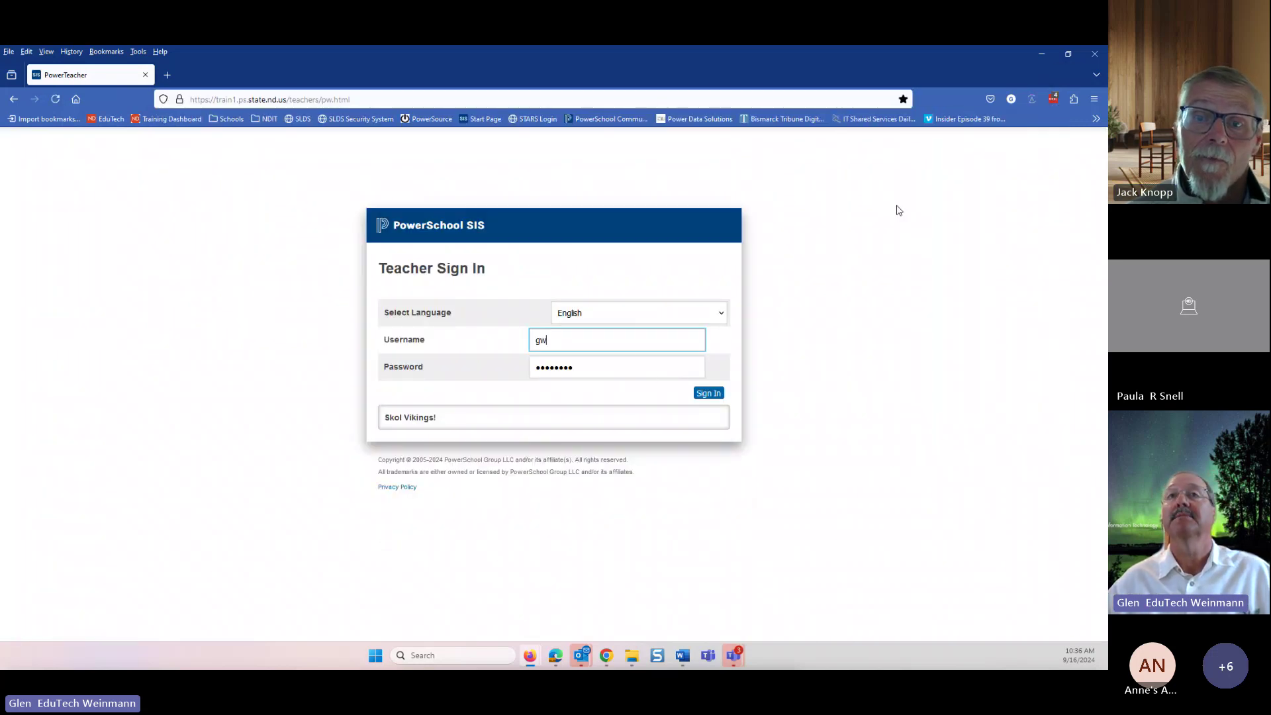
{"action": "left_click", "coordinate": [704, 397]}
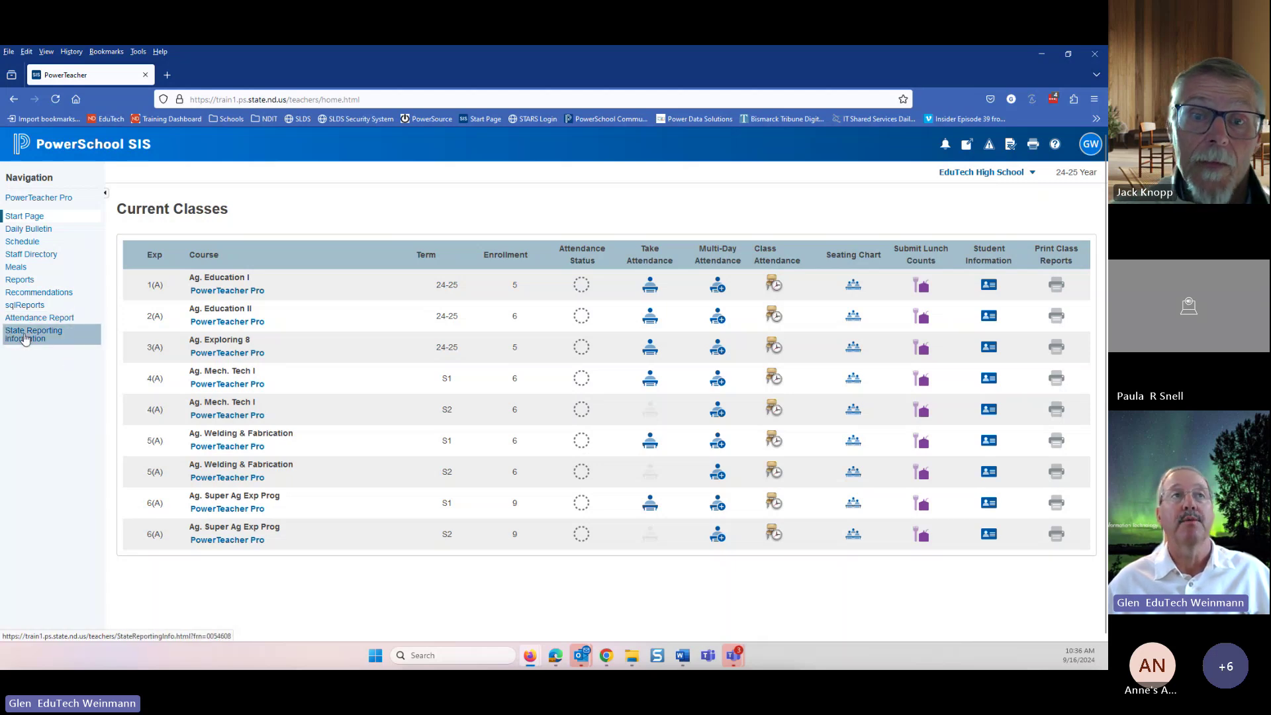
- Open the teacher's State Reporting Information page from the left navigation
{"action": "left_click", "coordinate": [25, 339]}
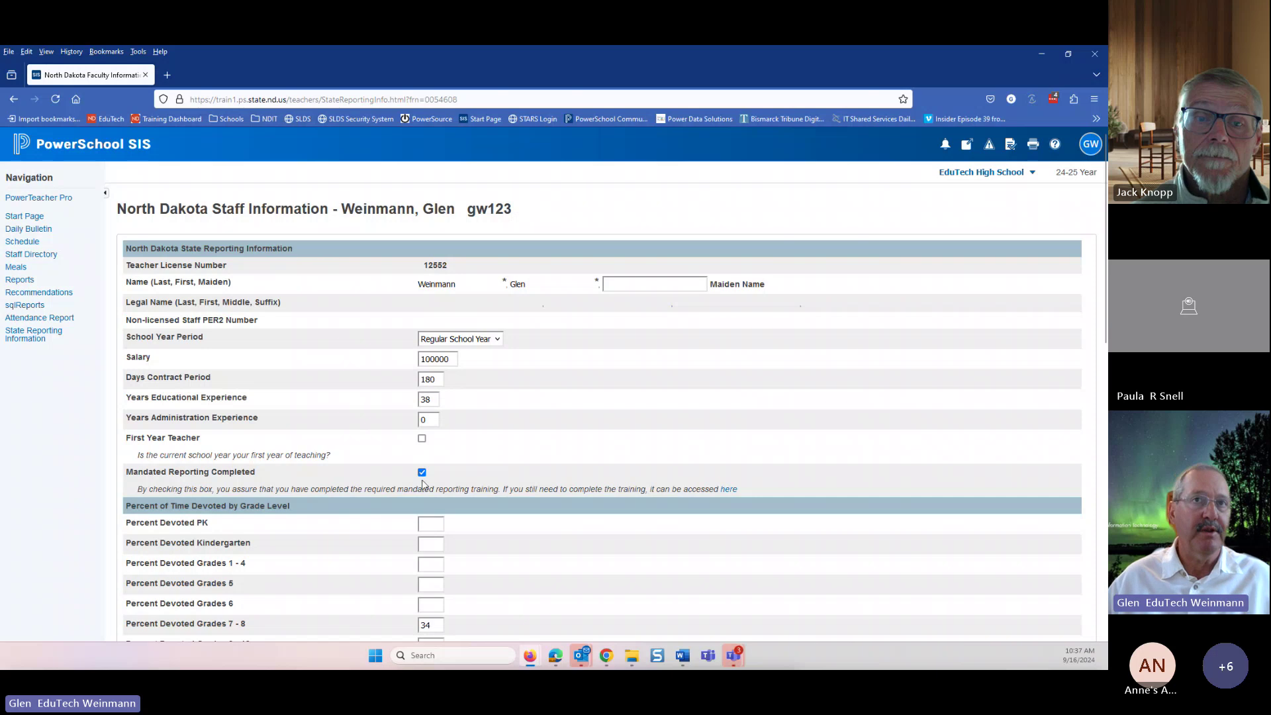
{"action": "scroll", "coordinate": [665, 454], "scroll_direction": "down", "scroll_amount": 3}
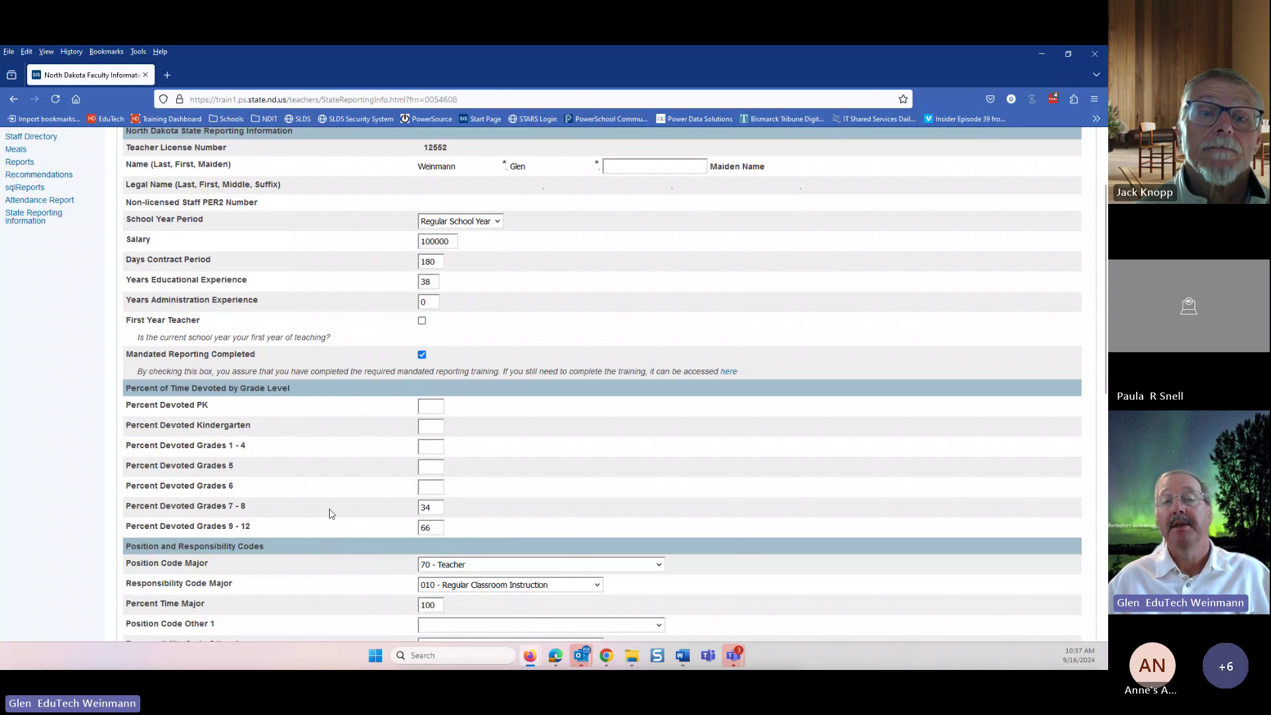
{"action": "scroll", "coordinate": [610, 530], "scroll_direction": "down", "scroll_amount": 3}
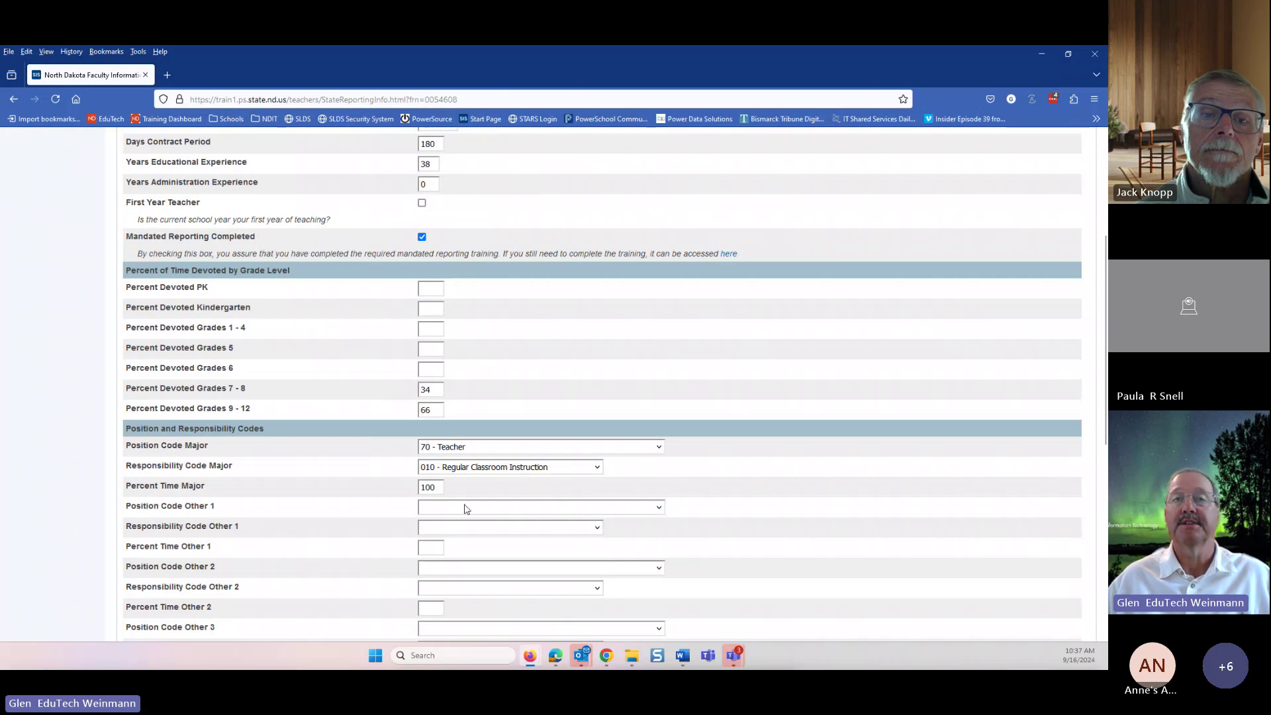
{"action": "scroll", "coordinate": [486, 499], "scroll_direction": "down", "scroll_amount": 3}
{"action": "scroll", "coordinate": [491, 498], "scroll_direction": "down", "scroll_amount": 7}
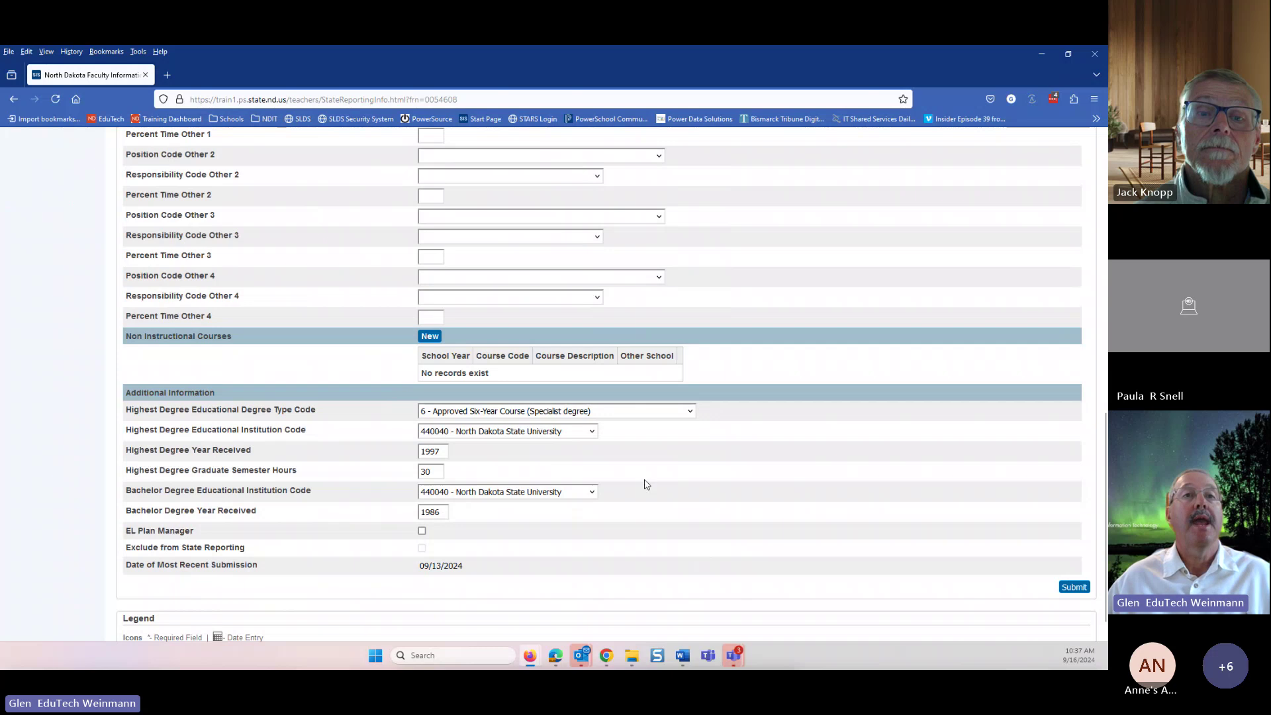
{"action": "scroll", "coordinate": [917, 478], "scroll_direction": "down", "scroll_amount": 1}
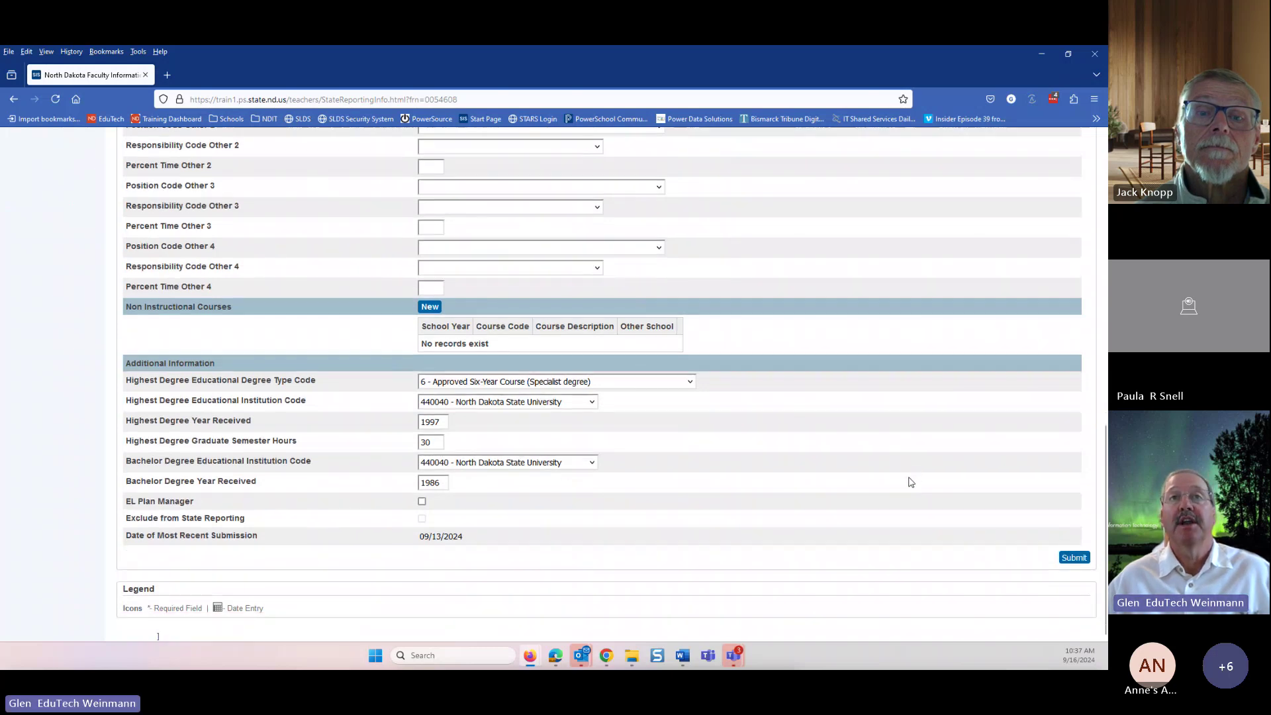
{"action": "scroll", "coordinate": [930, 506], "scroll_direction": "up", "scroll_amount": 8}
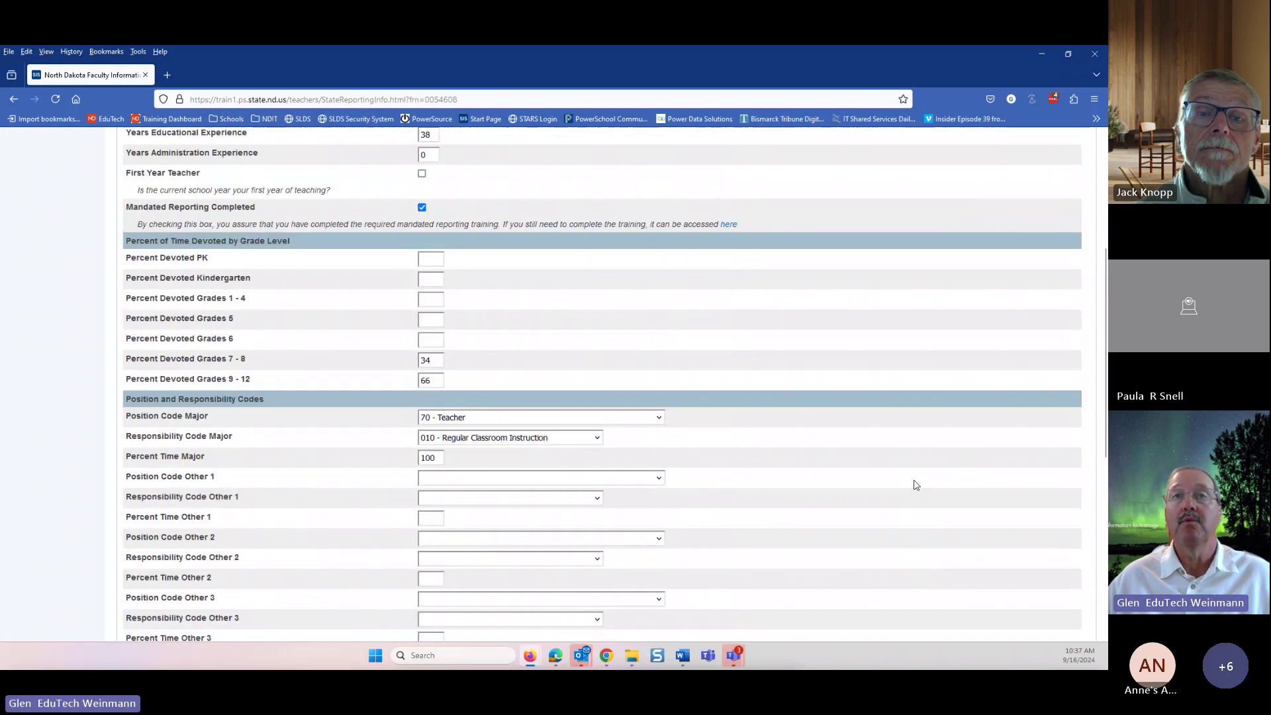
{"action": "scroll", "coordinate": [887, 462], "scroll_direction": "up", "scroll_amount": 2}
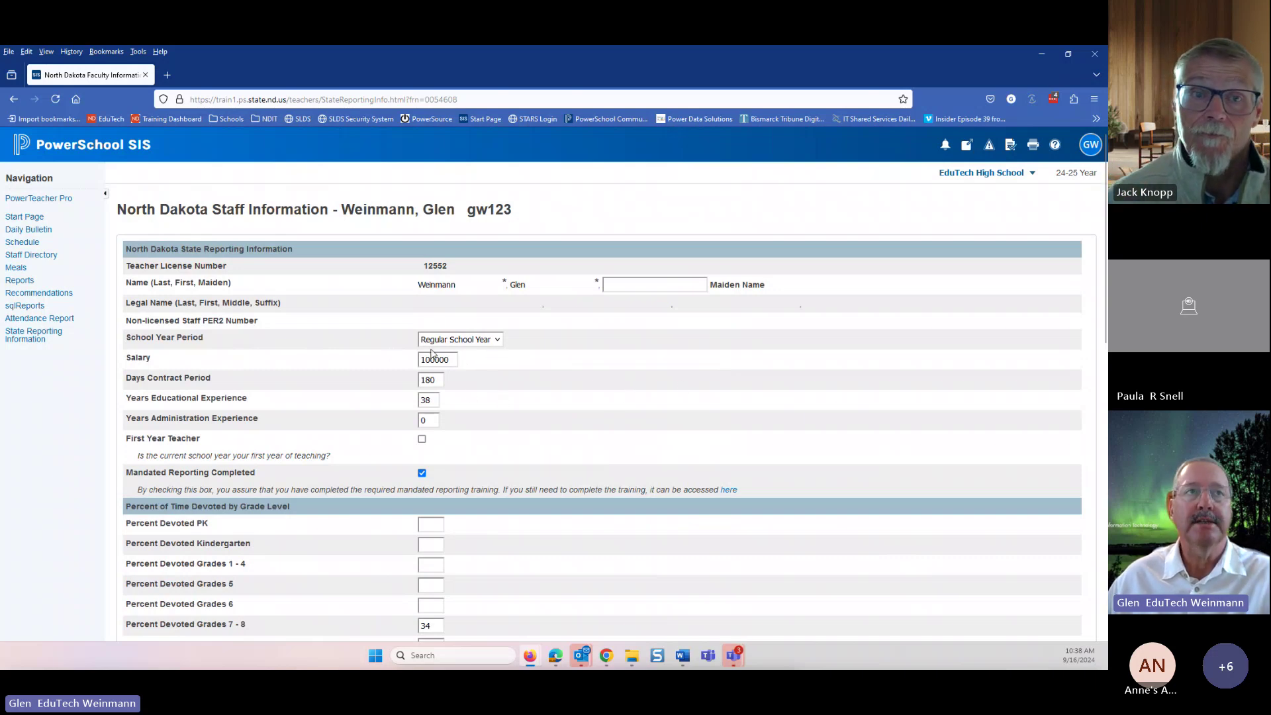
{"action": "scroll", "coordinate": [605, 450], "scroll_direction": "down", "scroll_amount": 3}
{"action": "scroll", "coordinate": [376, 400], "scroll_direction": "down", "scroll_amount": 5}
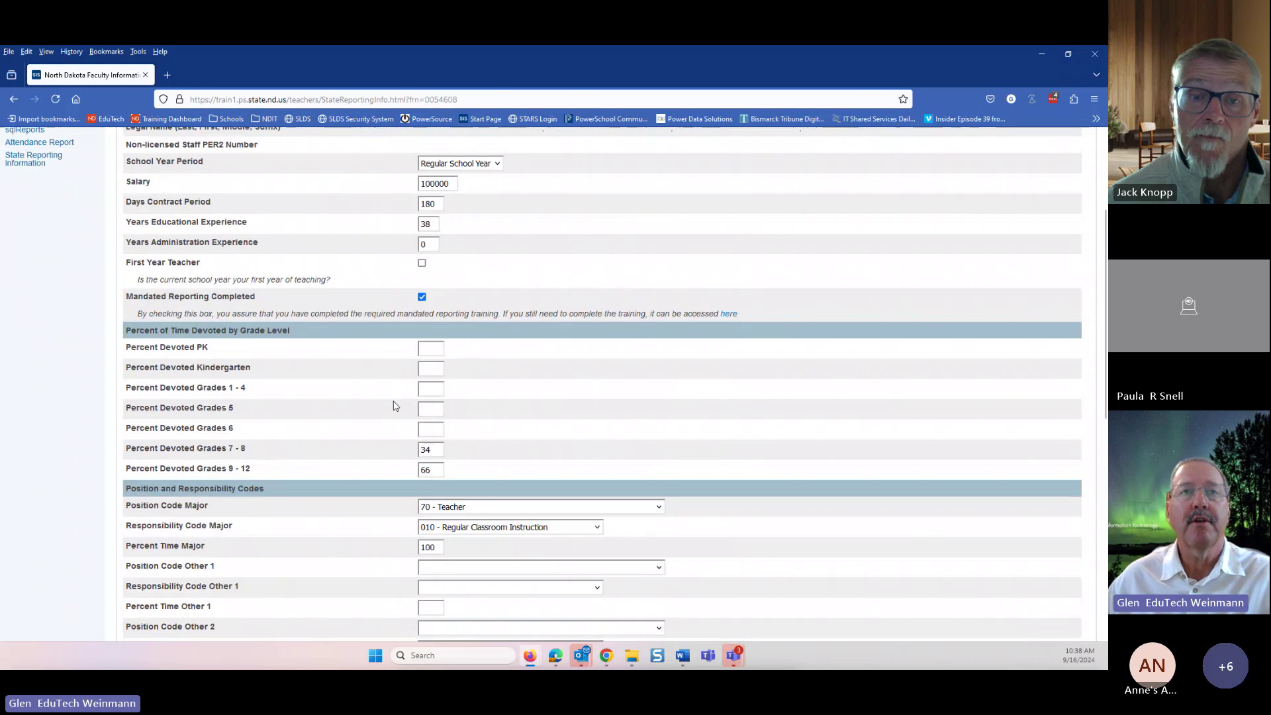
{"action": "scroll", "coordinate": [358, 437], "scroll_direction": "down", "scroll_amount": 2}
{"action": "scroll", "coordinate": [442, 253], "scroll_direction": "up", "scroll_amount": 4}
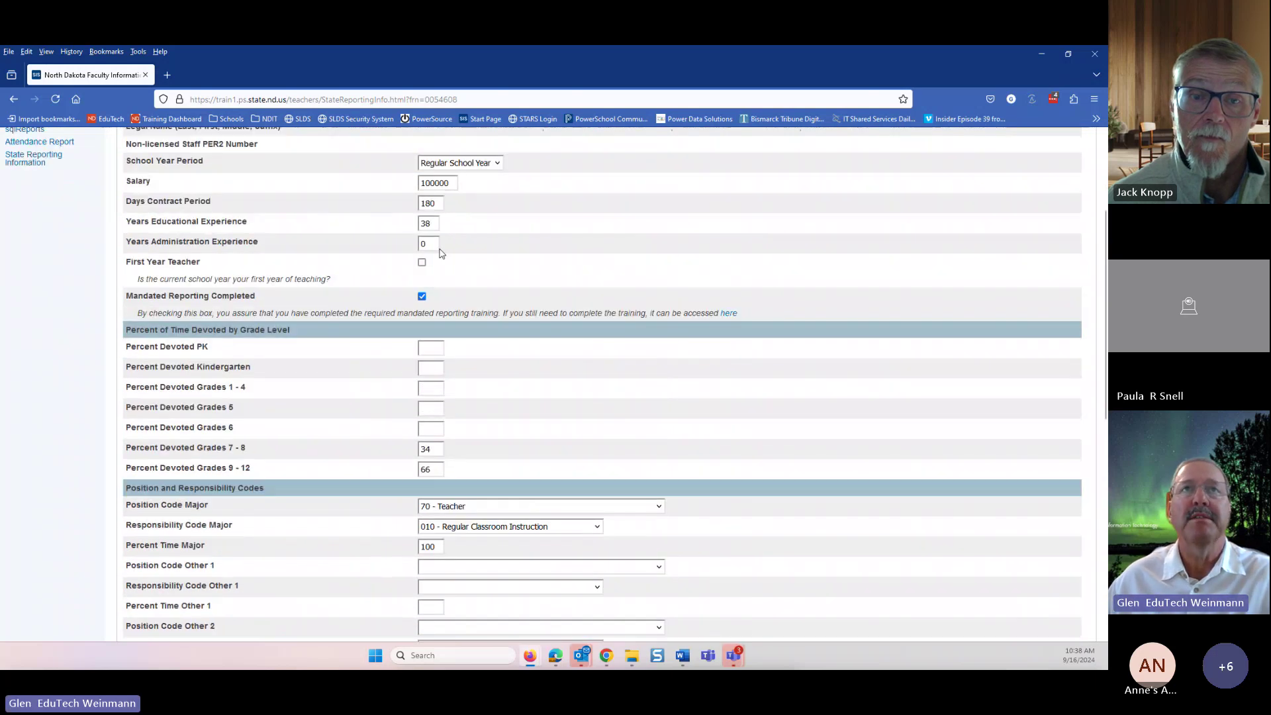
{"action": "scroll", "coordinate": [628, 361], "scroll_direction": "down", "scroll_amount": 10}
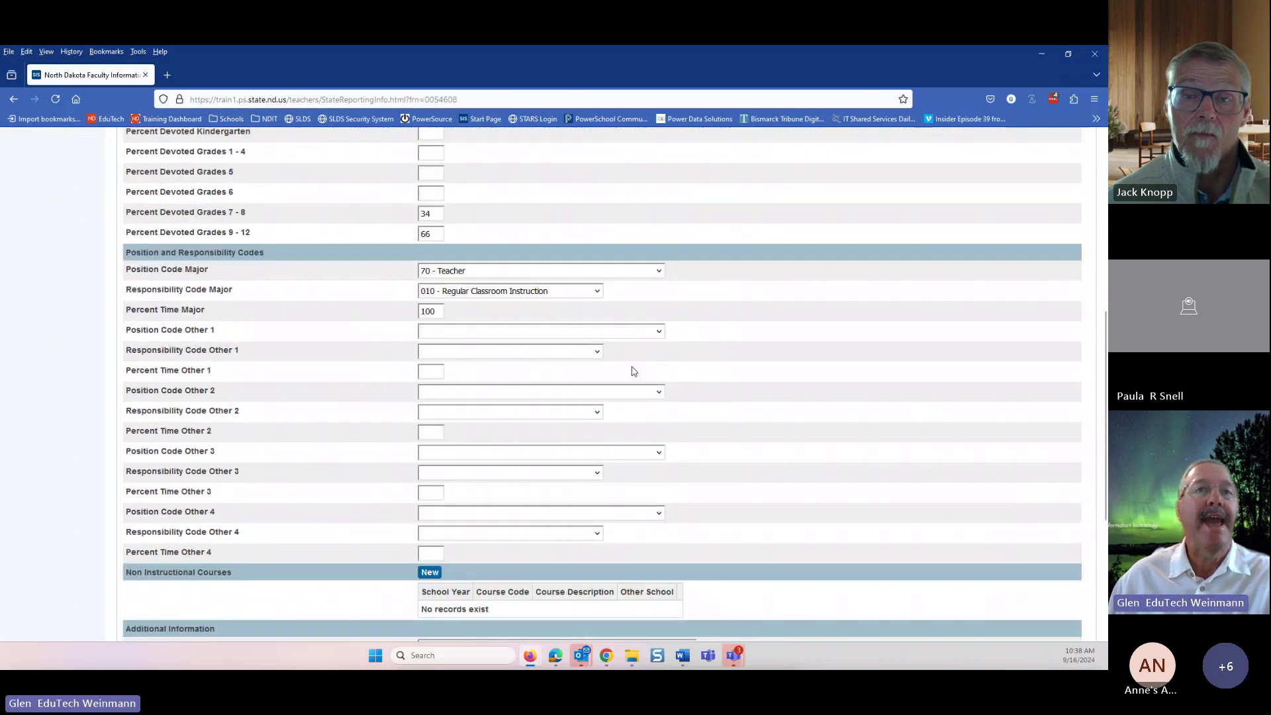
{"action": "scroll", "coordinate": [622, 385], "scroll_direction": "down", "scroll_amount": 2}
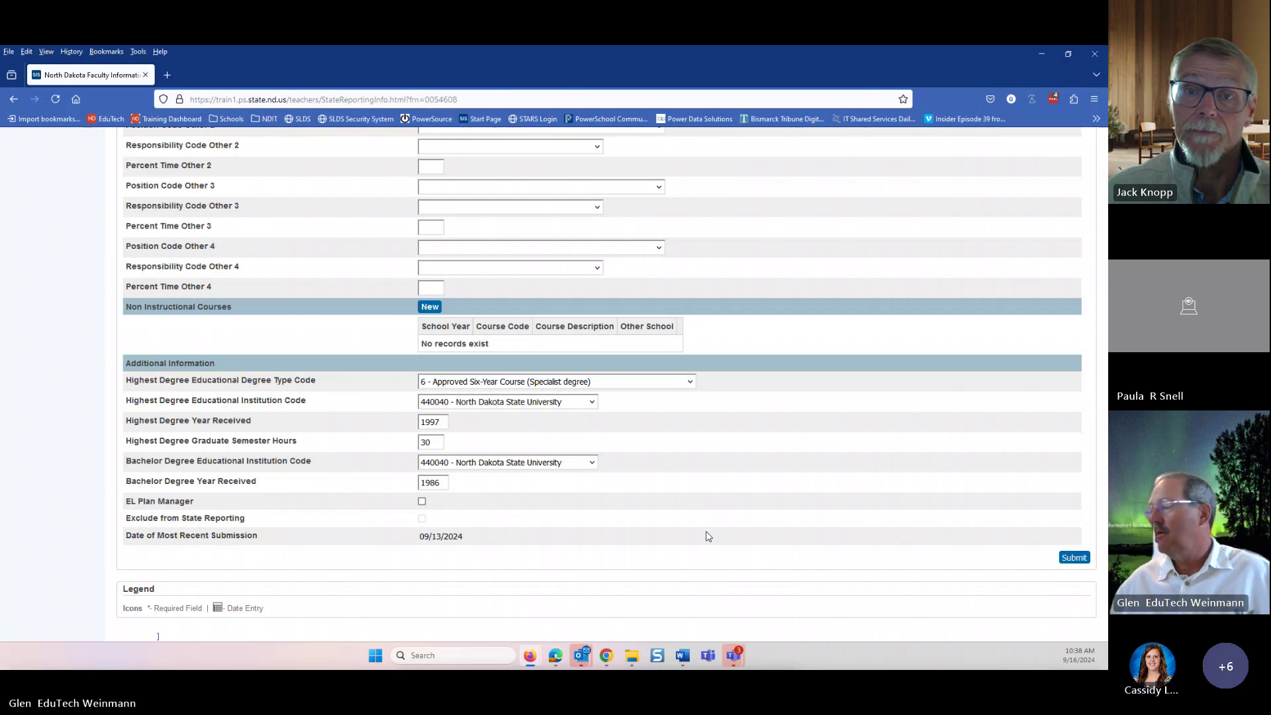
{"action": "scroll", "coordinate": [709, 536], "scroll_direction": "up", "scroll_amount": 7}
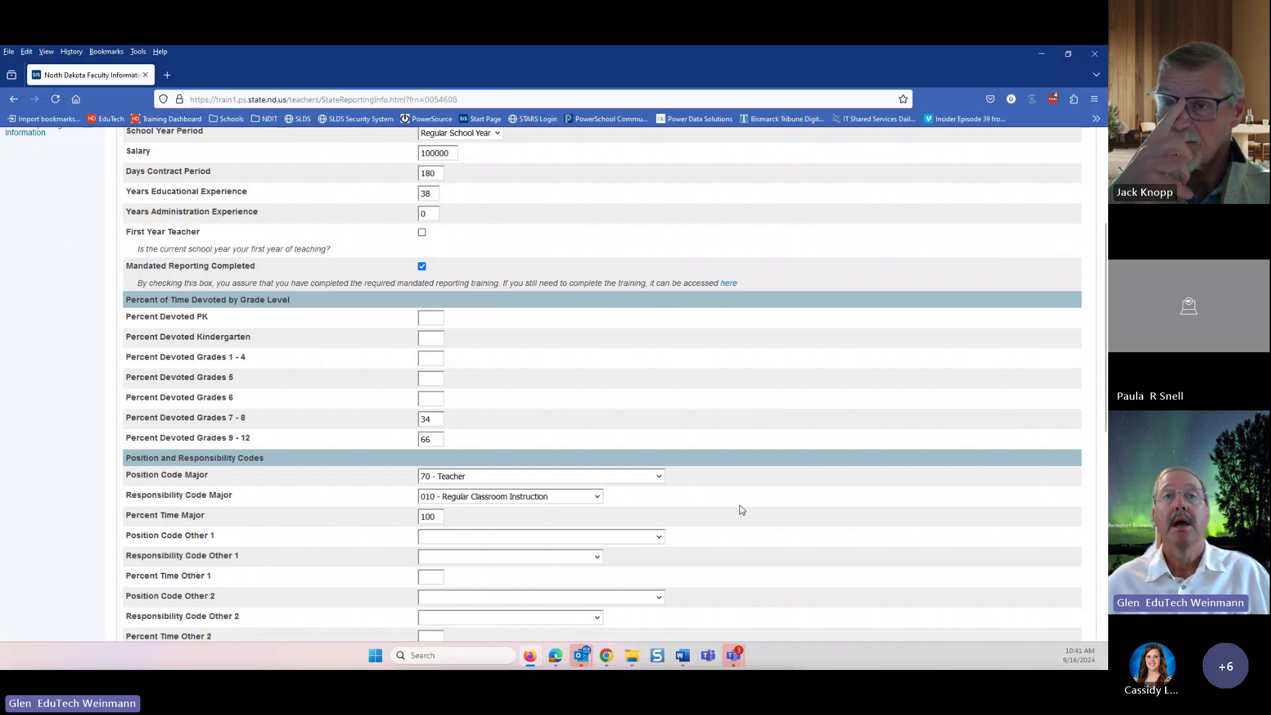
{"action": "scroll", "coordinate": [734, 511], "scroll_direction": "down", "scroll_amount": 1}
{"action": "scroll", "coordinate": [627, 464], "scroll_direction": "down", "scroll_amount": 7}
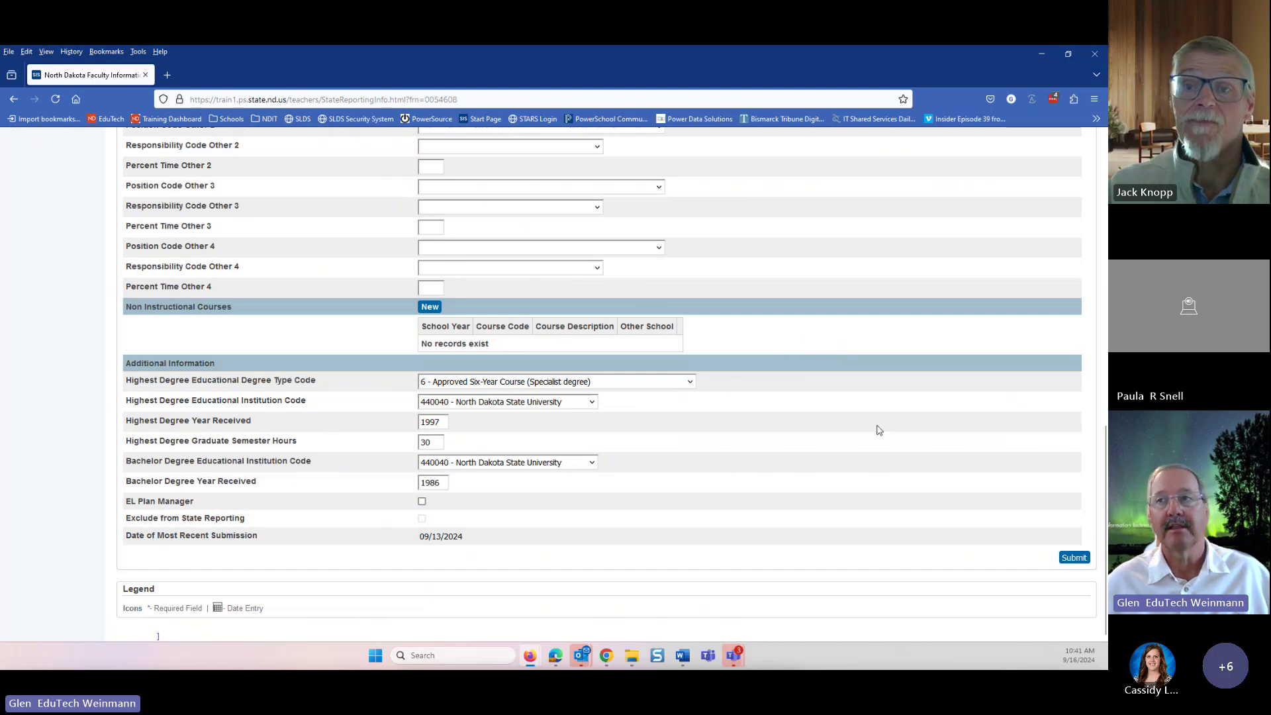
{"action": "scroll", "coordinate": [880, 430], "scroll_direction": "up", "scroll_amount": 3}
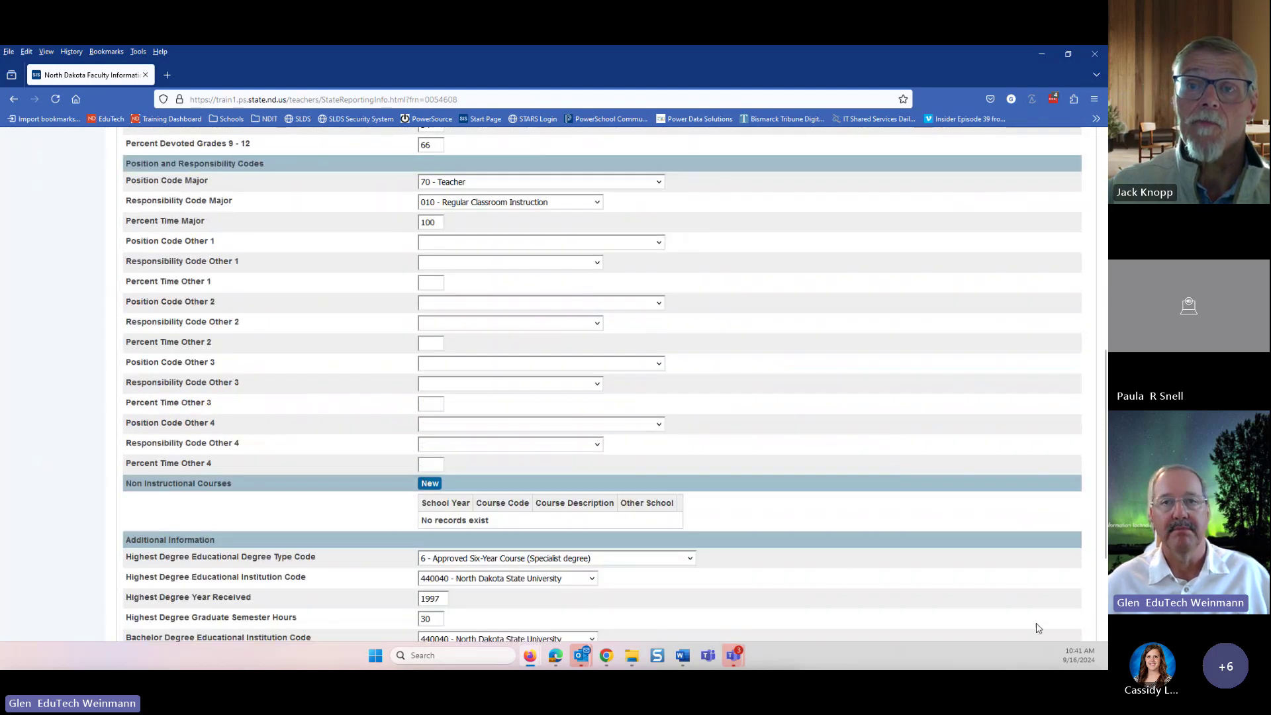
{"action": "scroll", "coordinate": [891, 555], "scroll_direction": "down", "scroll_amount": 2}
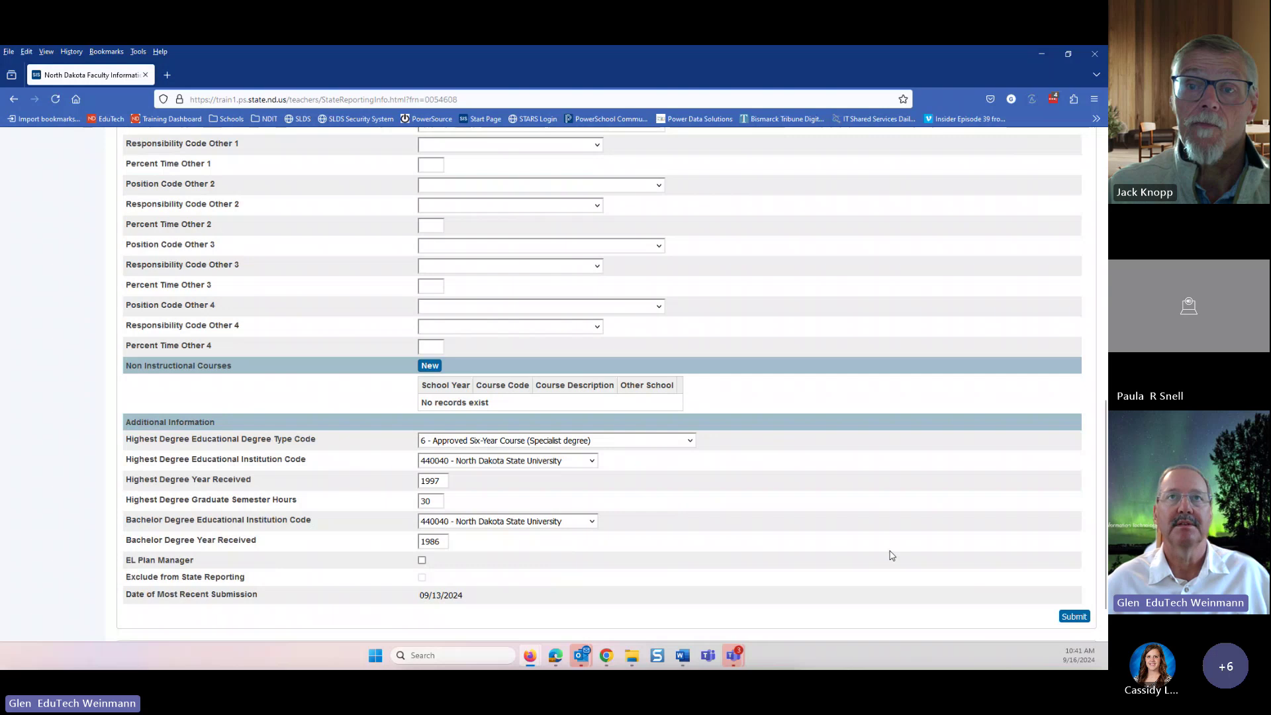
{"action": "scroll", "coordinate": [892, 555], "scroll_direction": "up", "scroll_amount": 6}
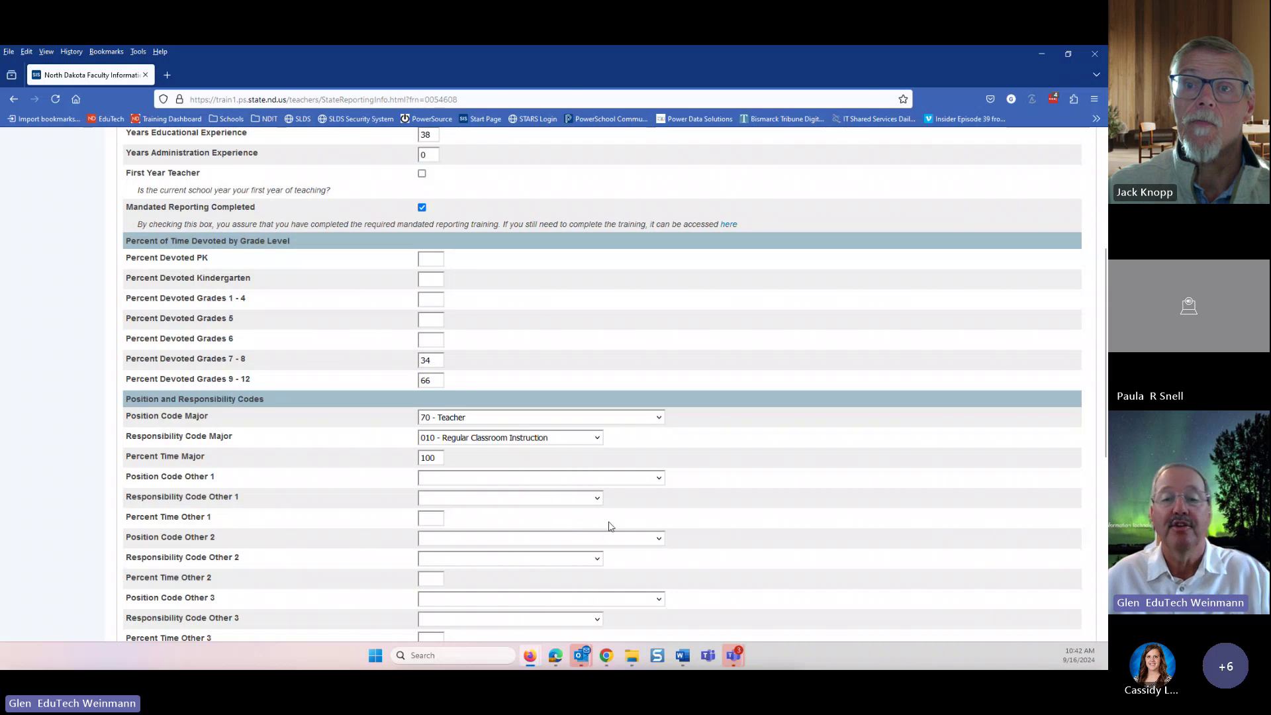
{"action": "triple_click", "coordinate": [812, 493]}
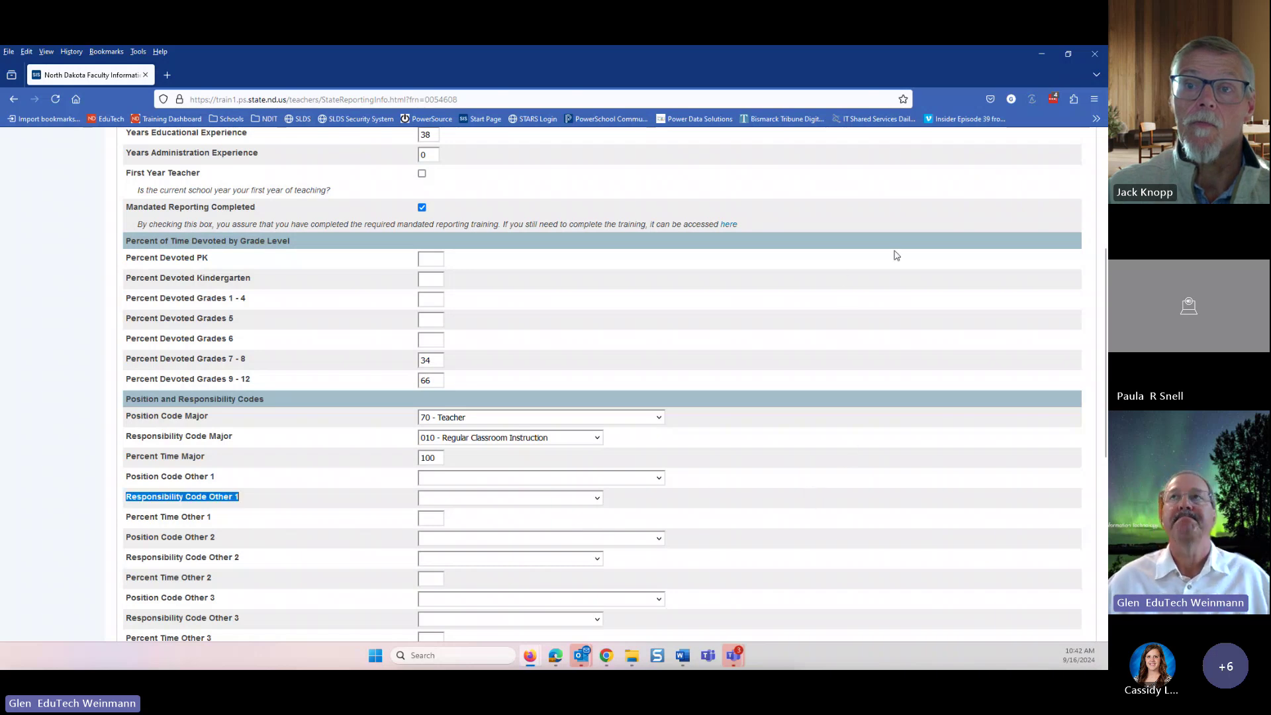
- Close Firefox and scroll through the MIS03 Teacher Access checklist in Word
{"action": "left_click", "coordinate": [1096, 56]}
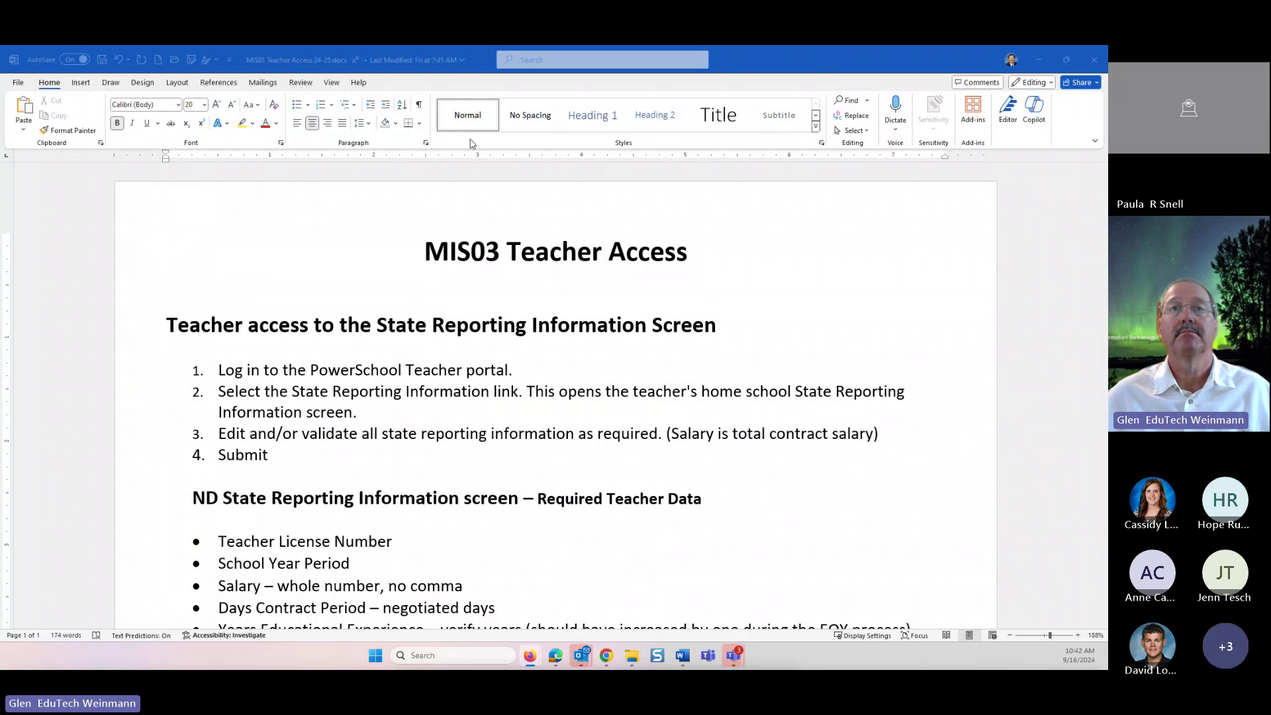
{"action": "scroll", "coordinate": [456, 366], "scroll_direction": "down", "scroll_amount": 3}
{"action": "scroll", "coordinate": [455, 366], "scroll_direction": "down", "scroll_amount": 10}
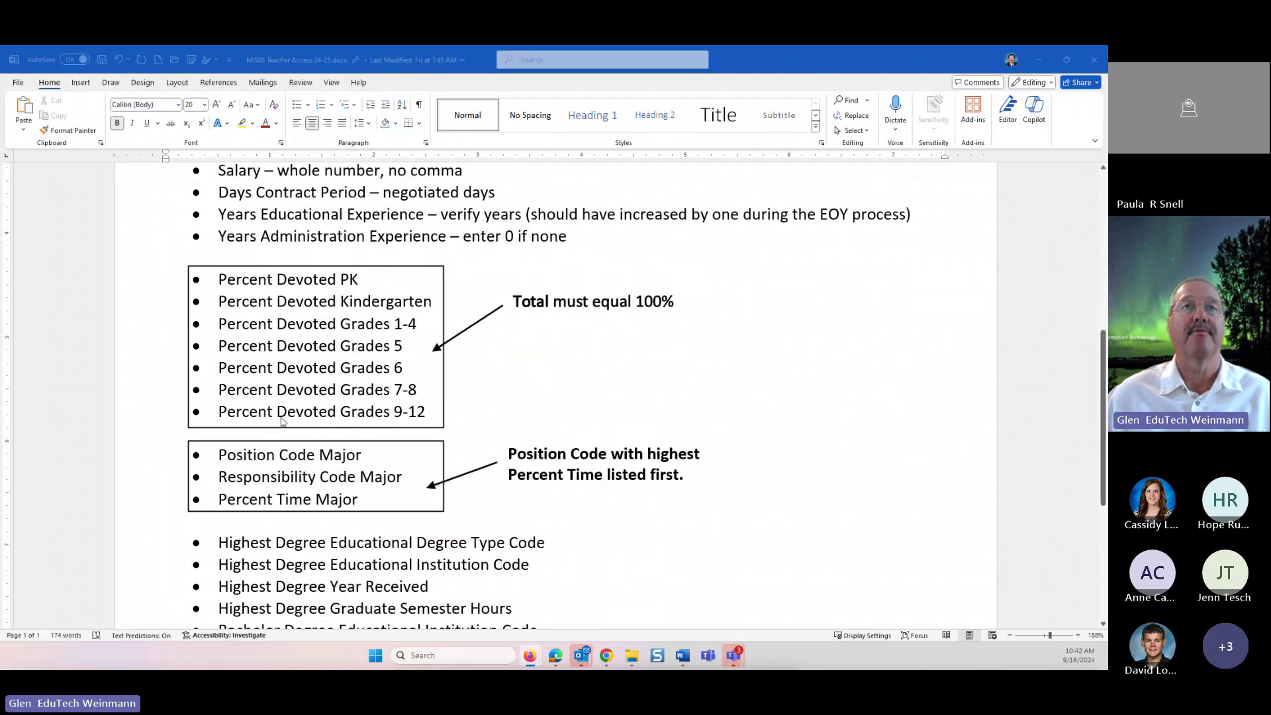
{"action": "scroll", "coordinate": [282, 424], "scroll_direction": "down", "scroll_amount": 7}
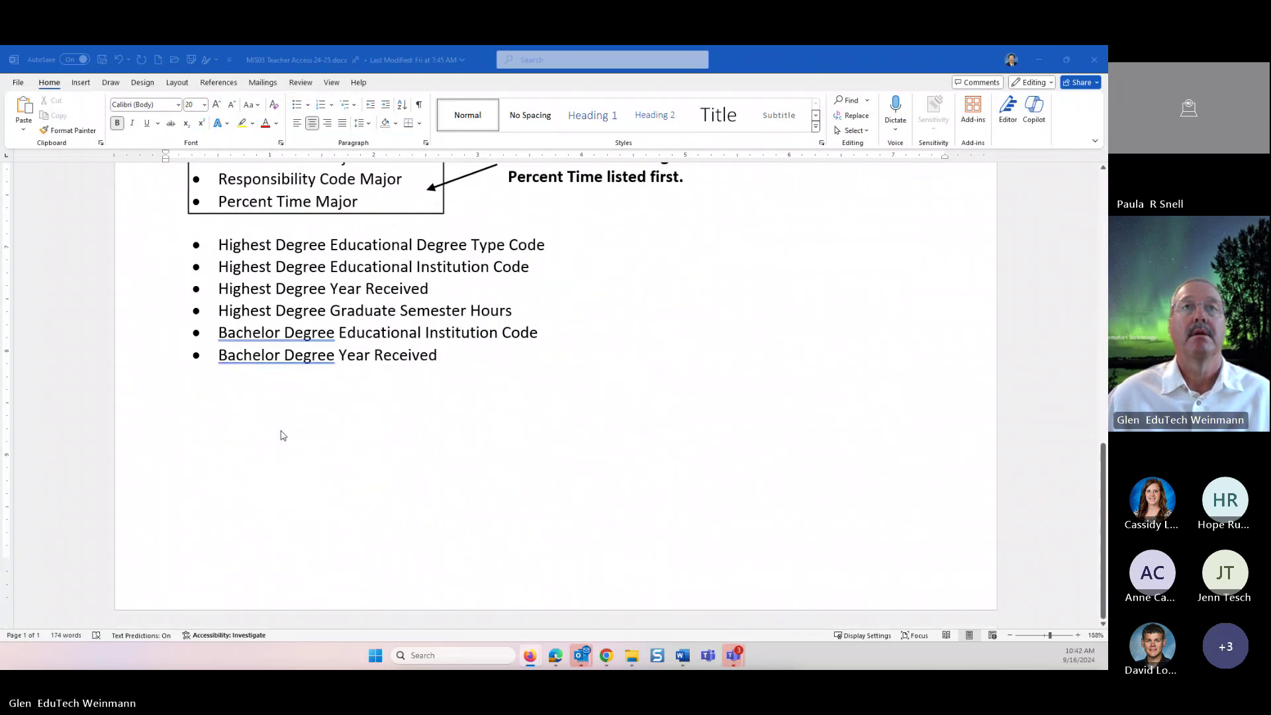
{"action": "scroll", "coordinate": [282, 435], "scroll_direction": "up", "scroll_amount": 10}
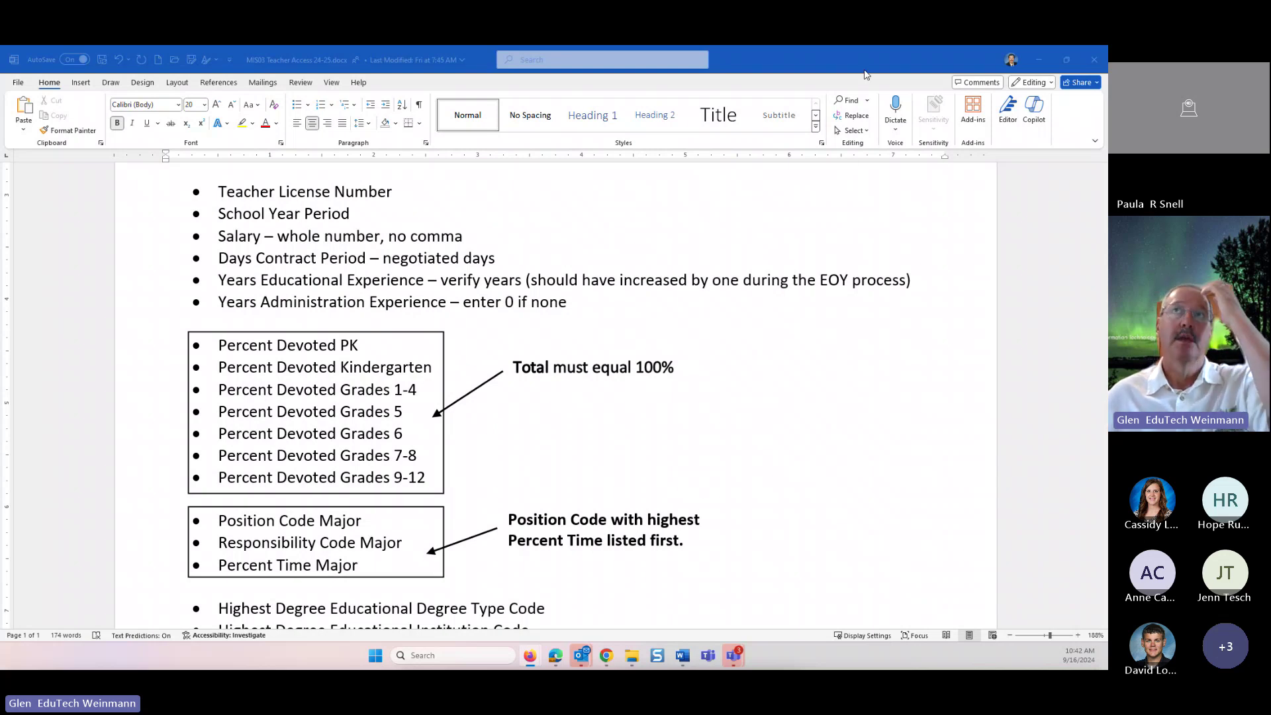
- Return to the top of the checklist and close the document
{"action": "left_click", "coordinate": [750, 384]}
{"action": "scroll", "coordinate": [708, 417], "scroll_direction": "up", "scroll_amount": 5}
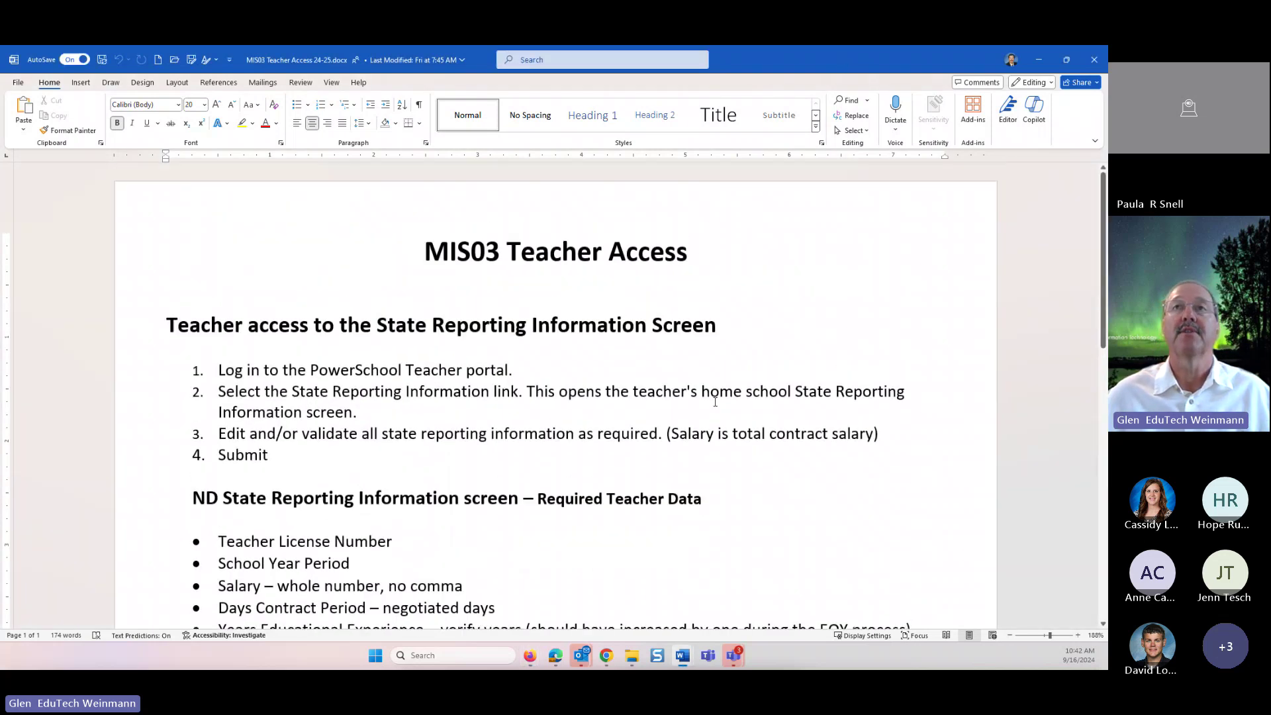
{"action": "left_click", "coordinate": [1094, 59]}
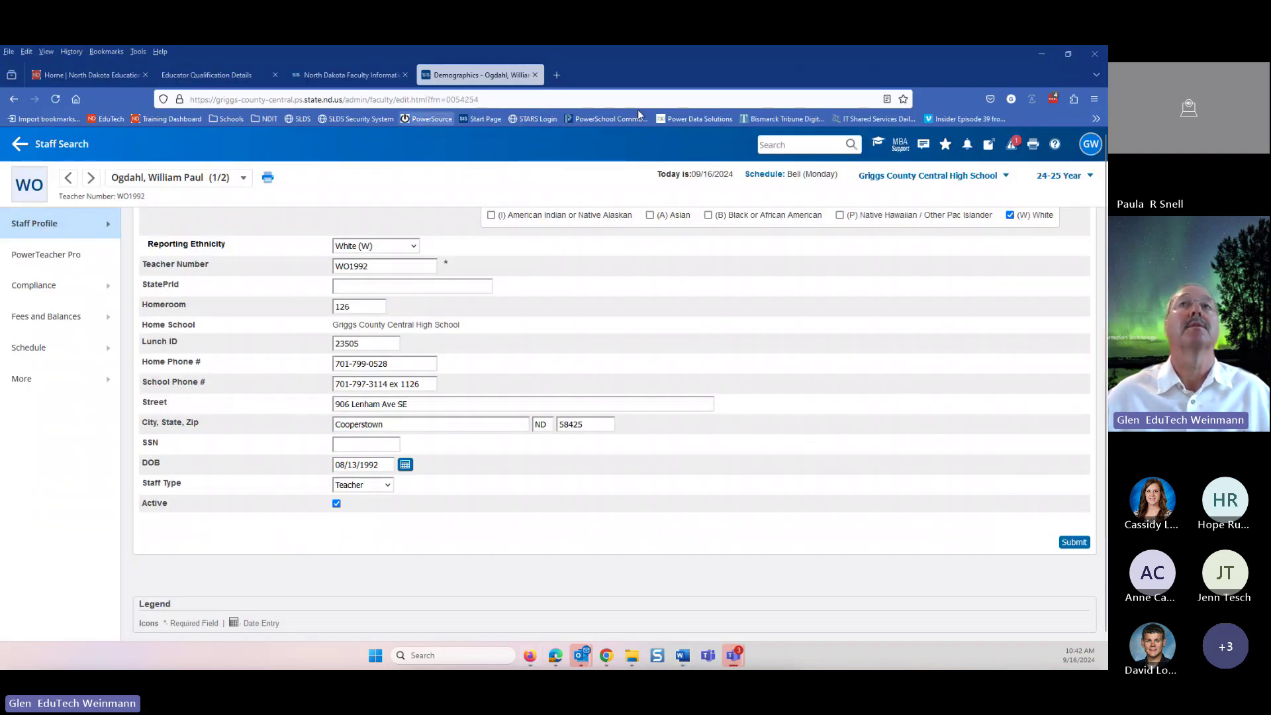
- Close the Demographics, Faculty Information and Educator Qualification tabs, exit Firefox, and minimize Teams
{"action": "left_click_drag", "start_coordinate": [639, 74], "coordinate": [677, 226]}
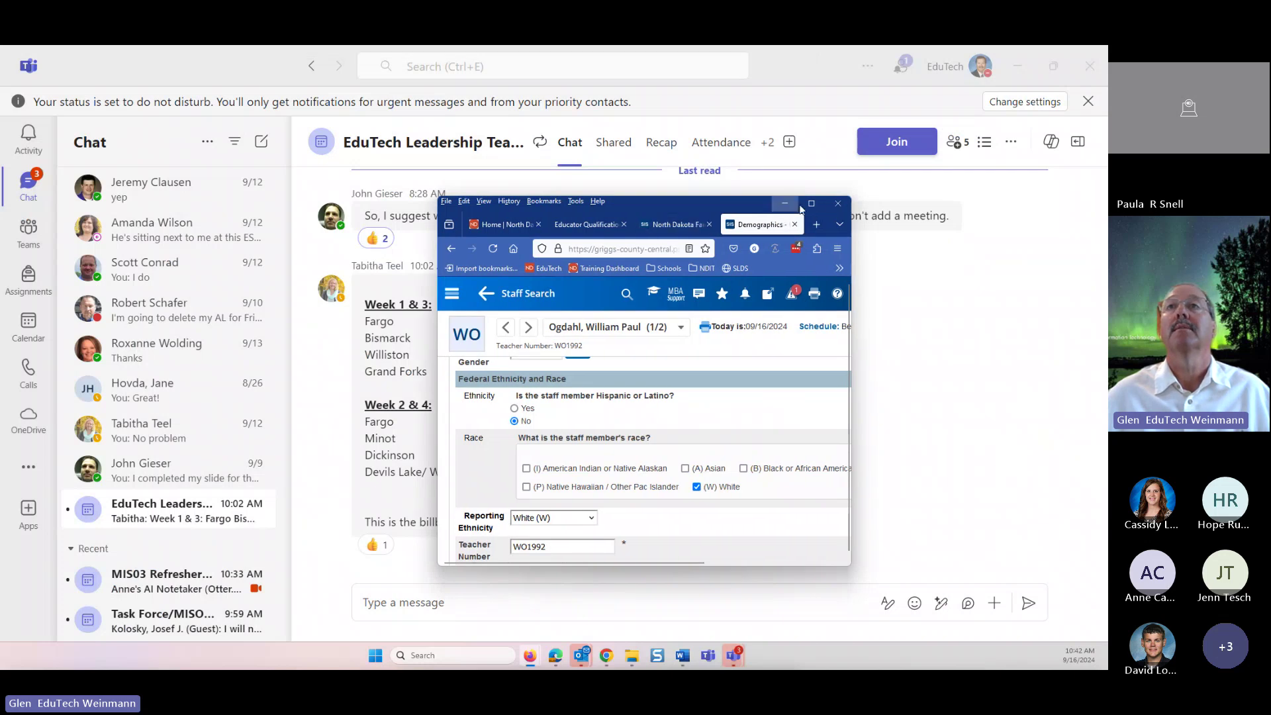
{"action": "left_click", "coordinate": [794, 225]}
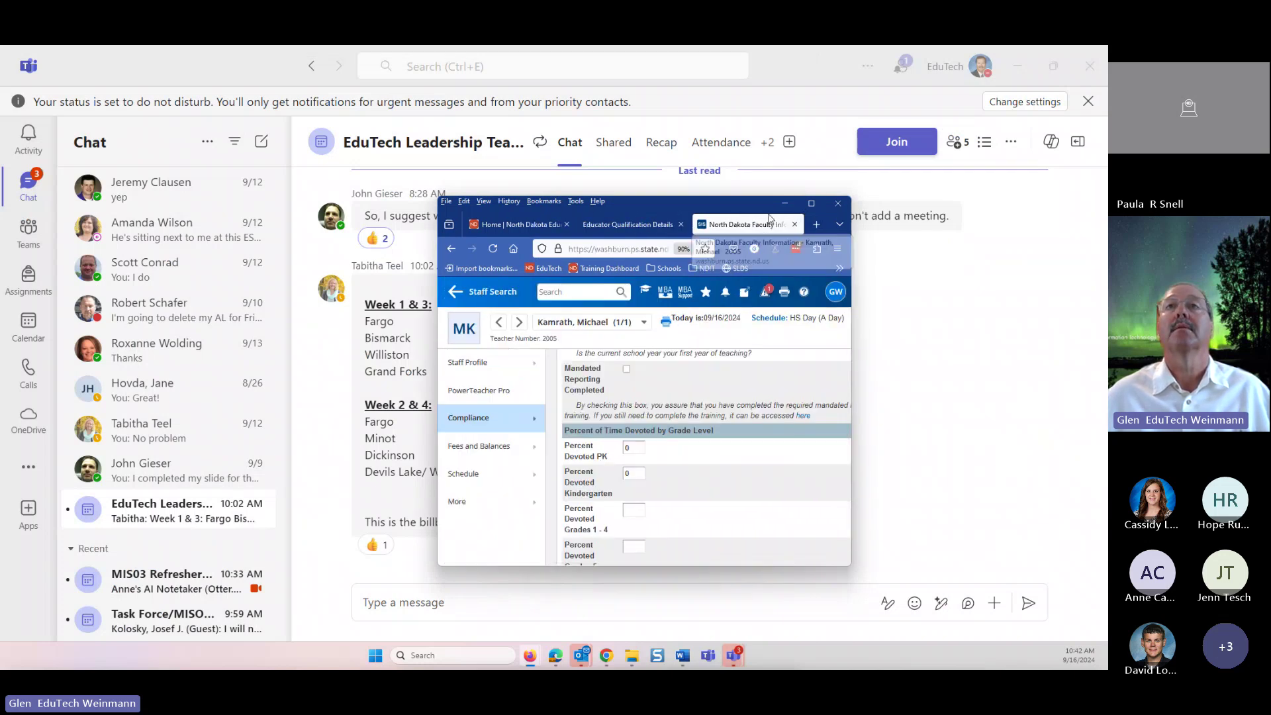
{"action": "left_click", "coordinate": [794, 224]}
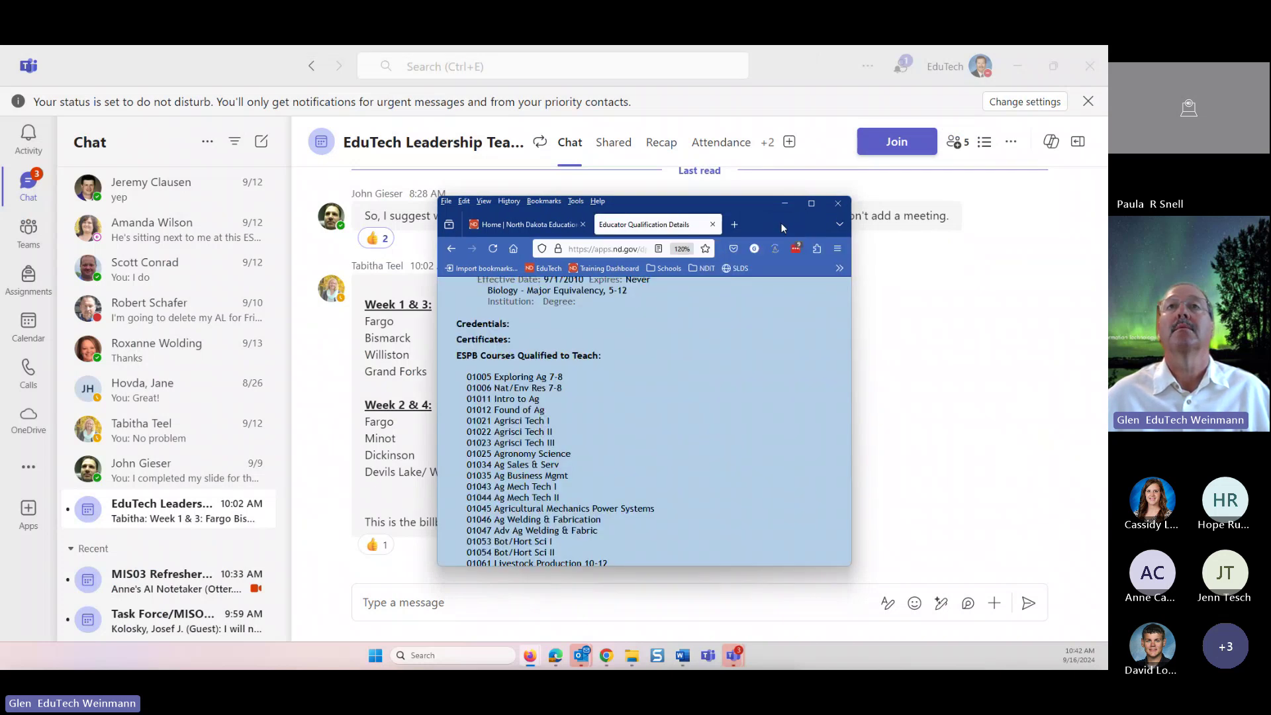
{"action": "left_click", "coordinate": [712, 225]}
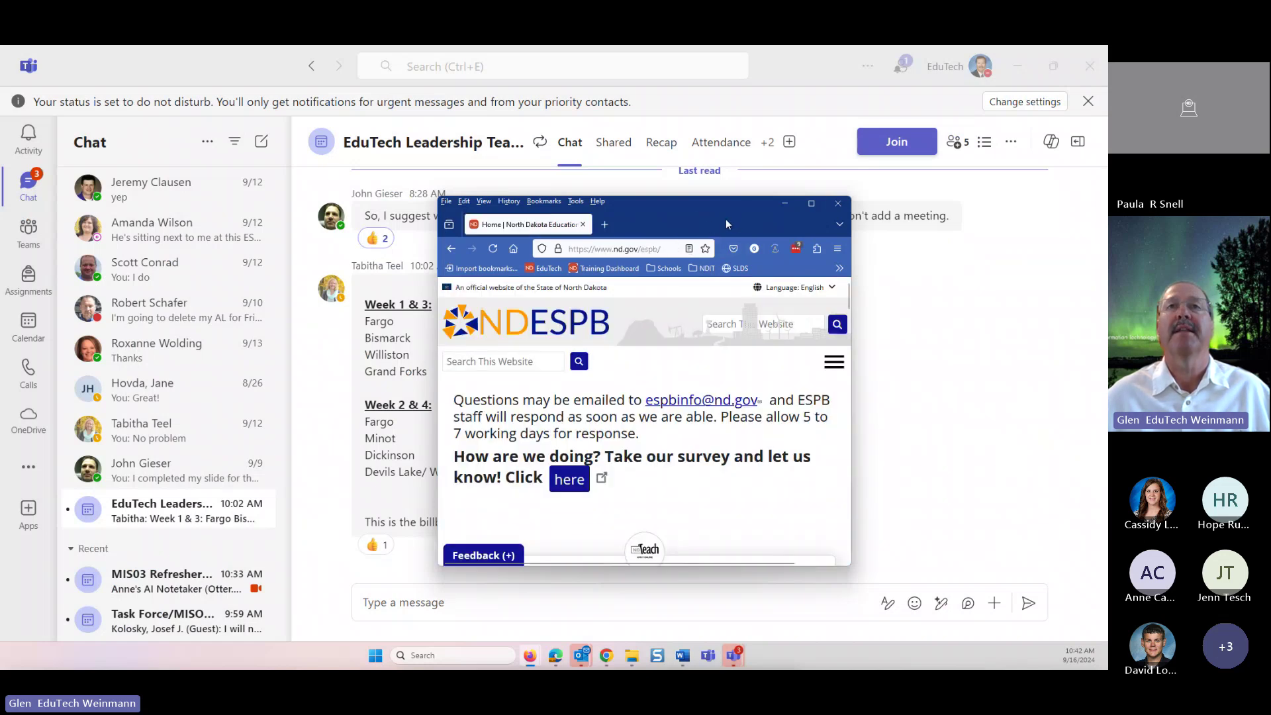
{"action": "left_click", "coordinate": [838, 204]}
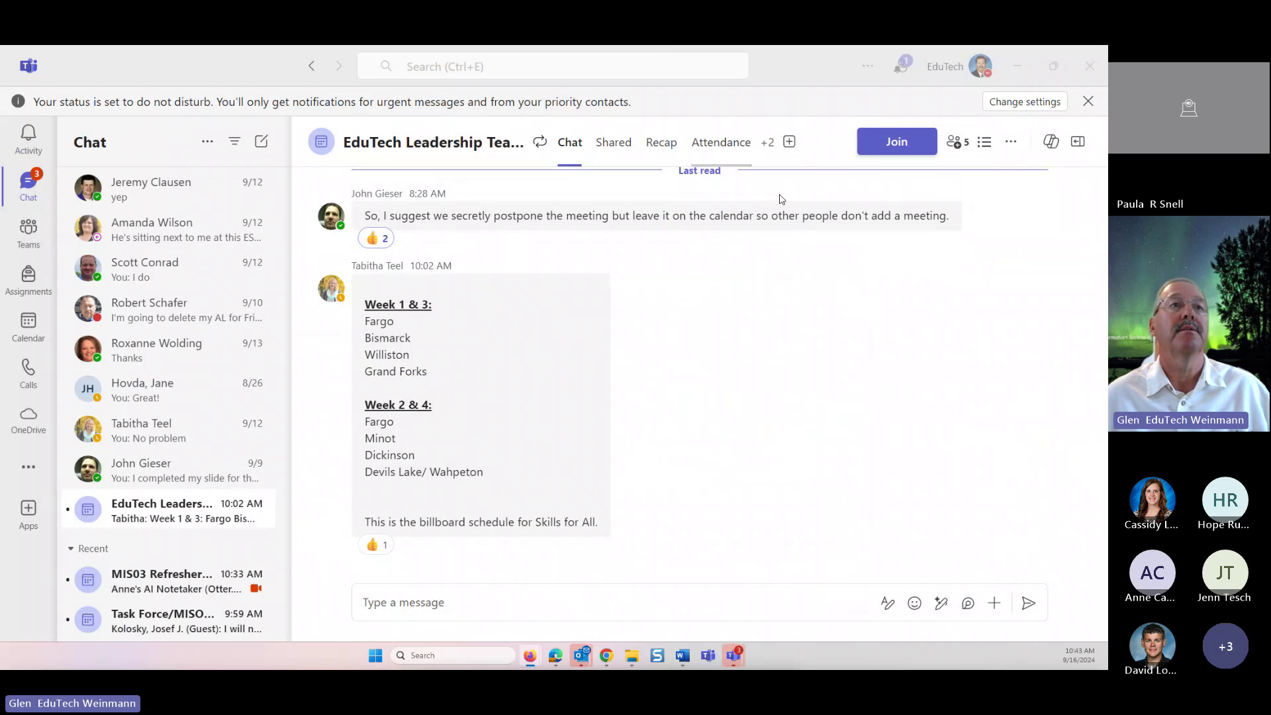
{"action": "scroll", "coordinate": [780, 199], "scroll_direction": "up", "scroll_amount": 4}
{"action": "left_click", "coordinate": [1017, 67]}
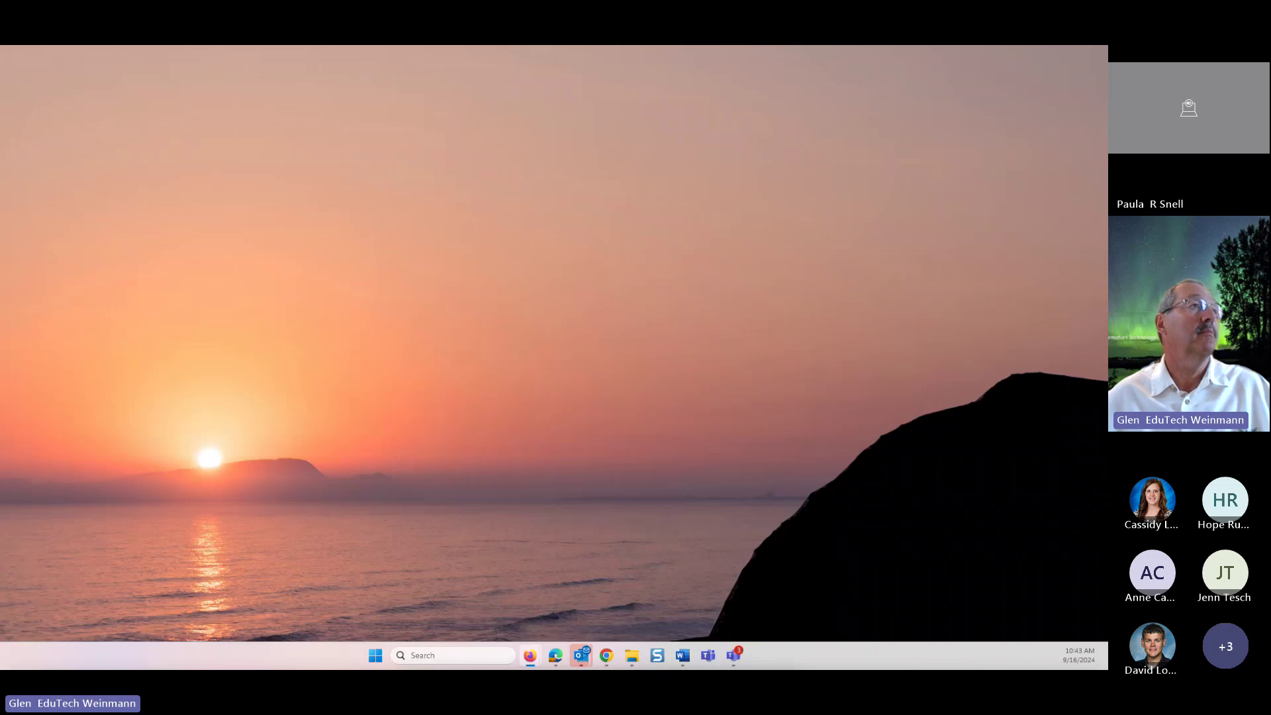
- Sign in to PowerSchool as administrator, then maximize the MIS03 2024_25 guide at Staff Required Data
{"action": "left_click_drag", "start_coordinate": [0, 85], "coordinate": [554, 107]}
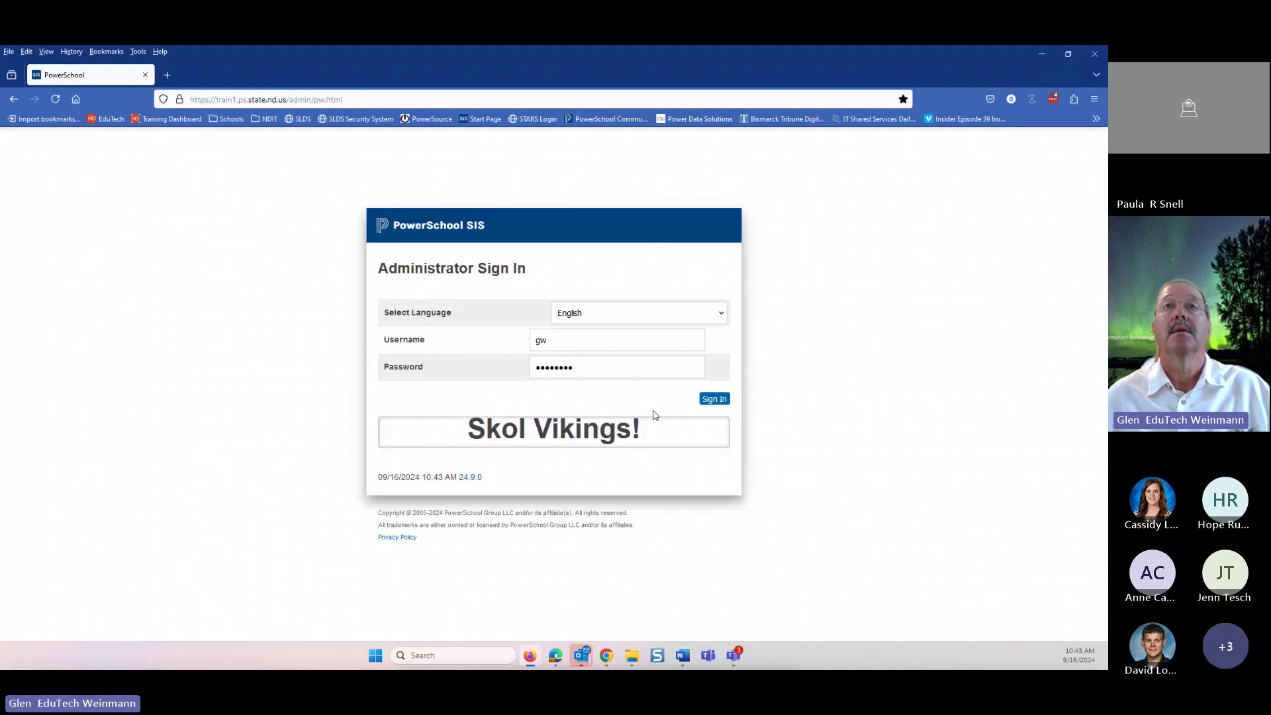
{"action": "left_click", "coordinate": [723, 403]}
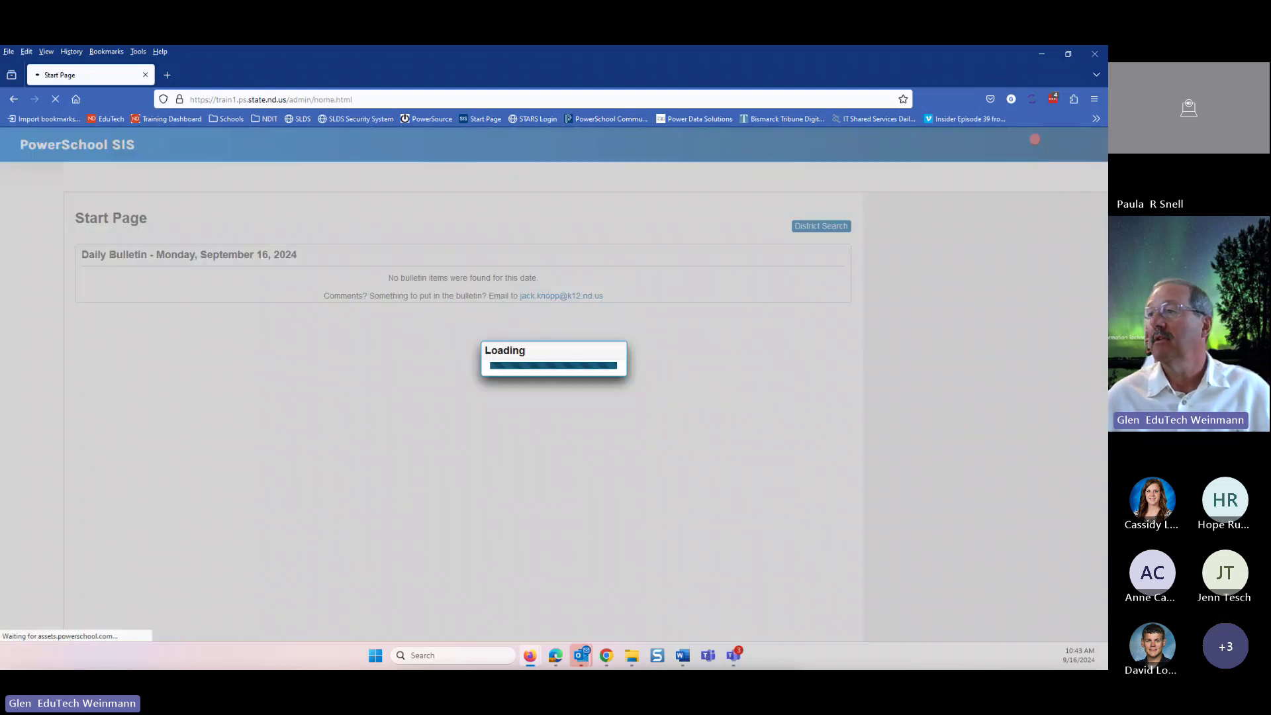
{"action": "left_click", "coordinate": [682, 656]}
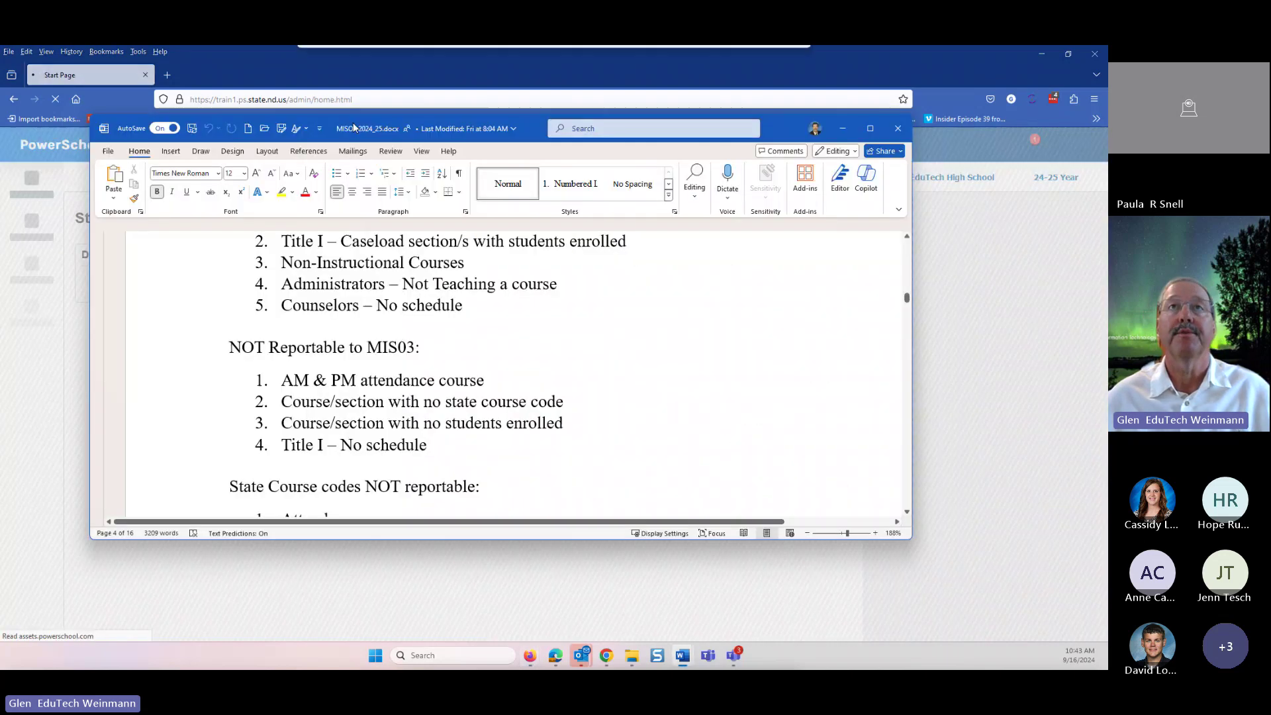
{"action": "left_click", "coordinate": [853, 132]}
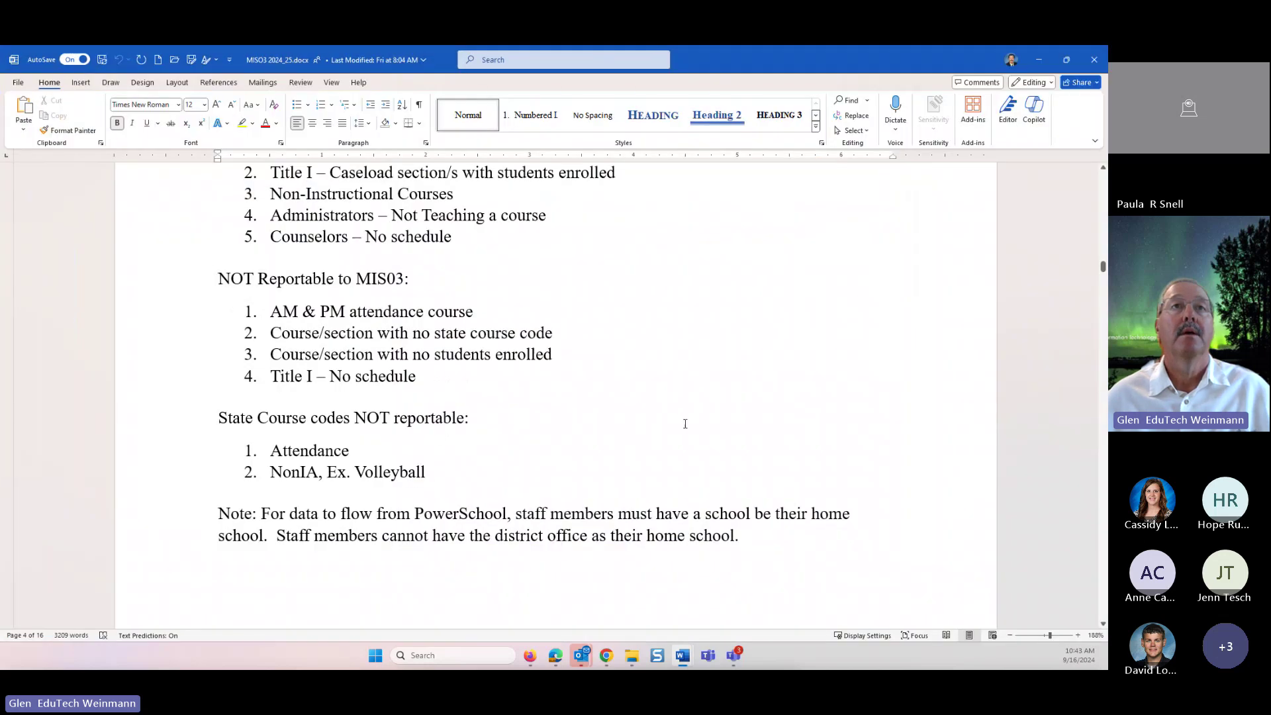
{"action": "scroll", "coordinate": [357, 368], "scroll_direction": "down", "scroll_amount": 10}
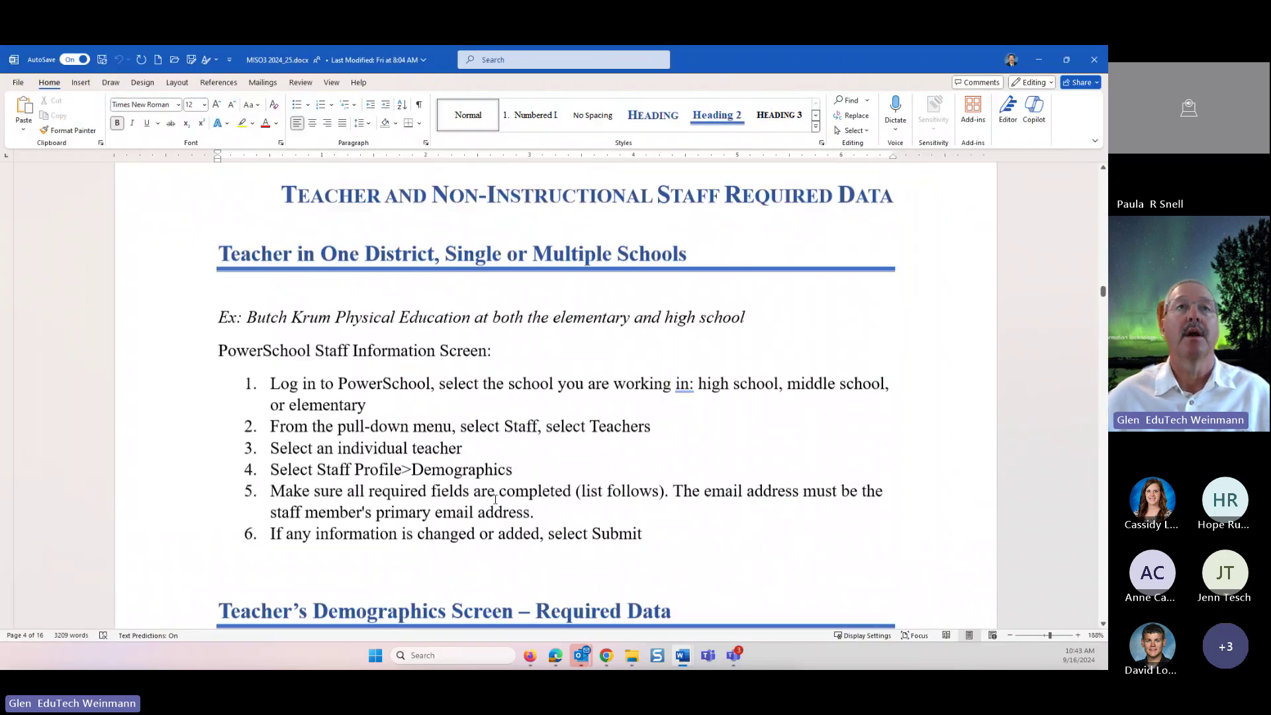
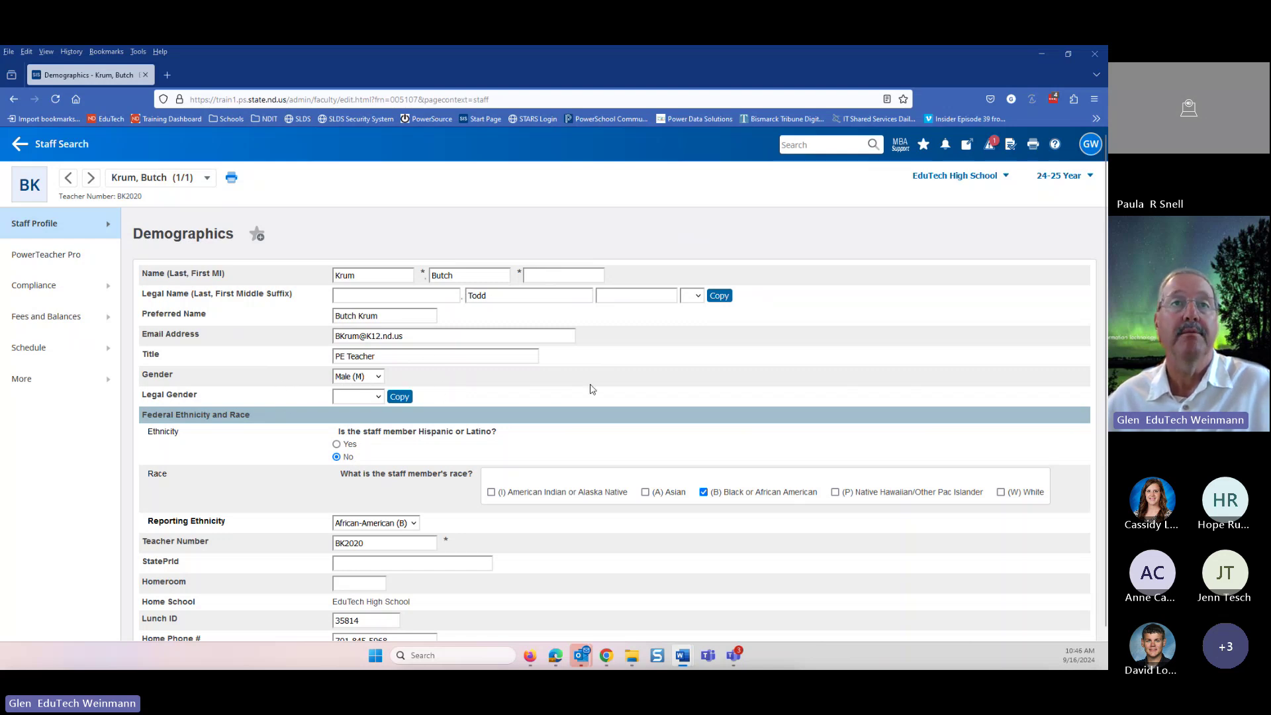
- Confirm the reporting ethnicity stays African-American (B)
{"action": "scroll", "coordinate": [593, 389], "scroll_direction": "down", "scroll_amount": 1}
{"action": "scroll", "coordinate": [593, 389], "scroll_direction": "down", "scroll_amount": 2}
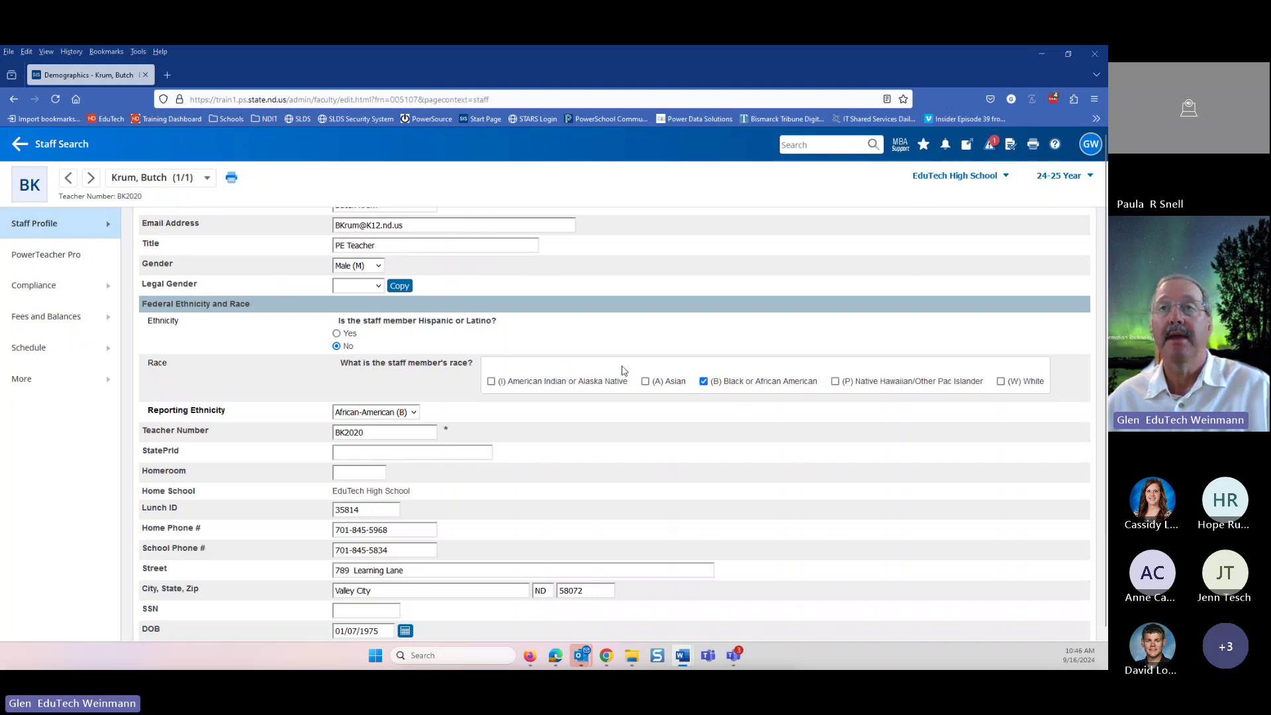
{"action": "left_click", "coordinate": [409, 415]}
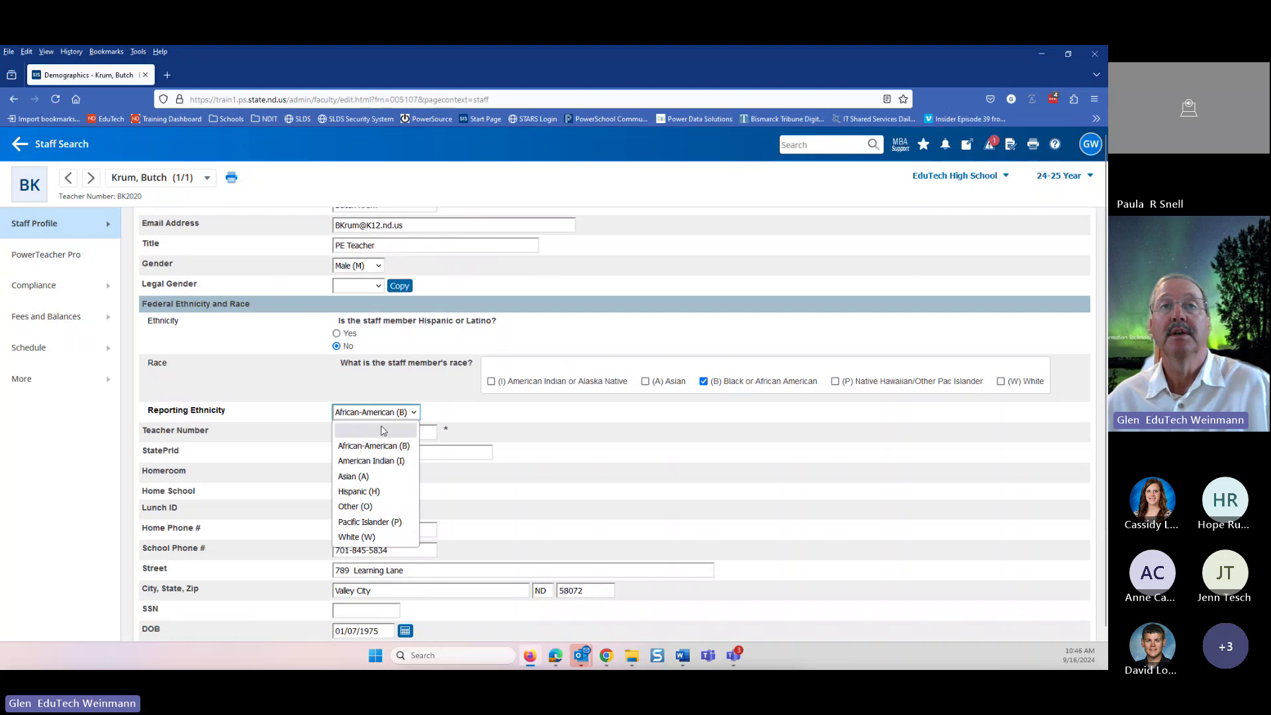
{"action": "left_click", "coordinate": [469, 406]}
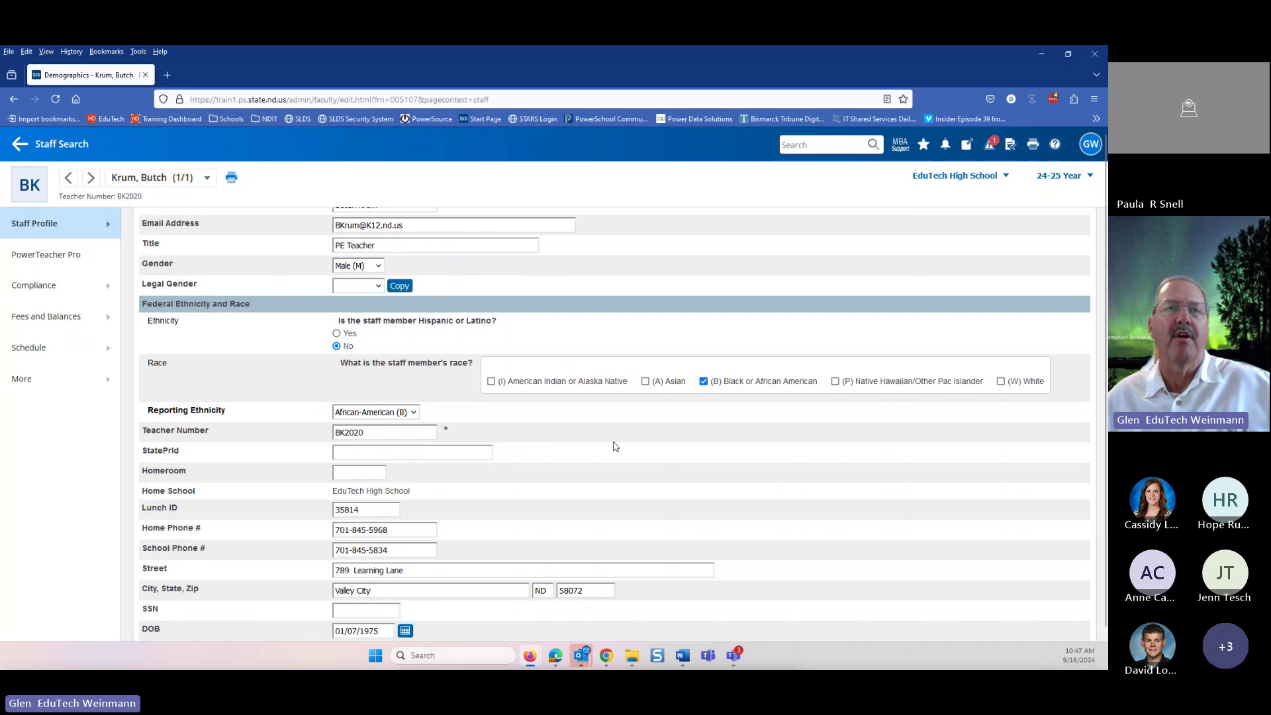
- Go to the staff member's Account Access and Affiliations page under Staff Profile
{"action": "scroll", "coordinate": [612, 445], "scroll_direction": "down", "scroll_amount": 3}
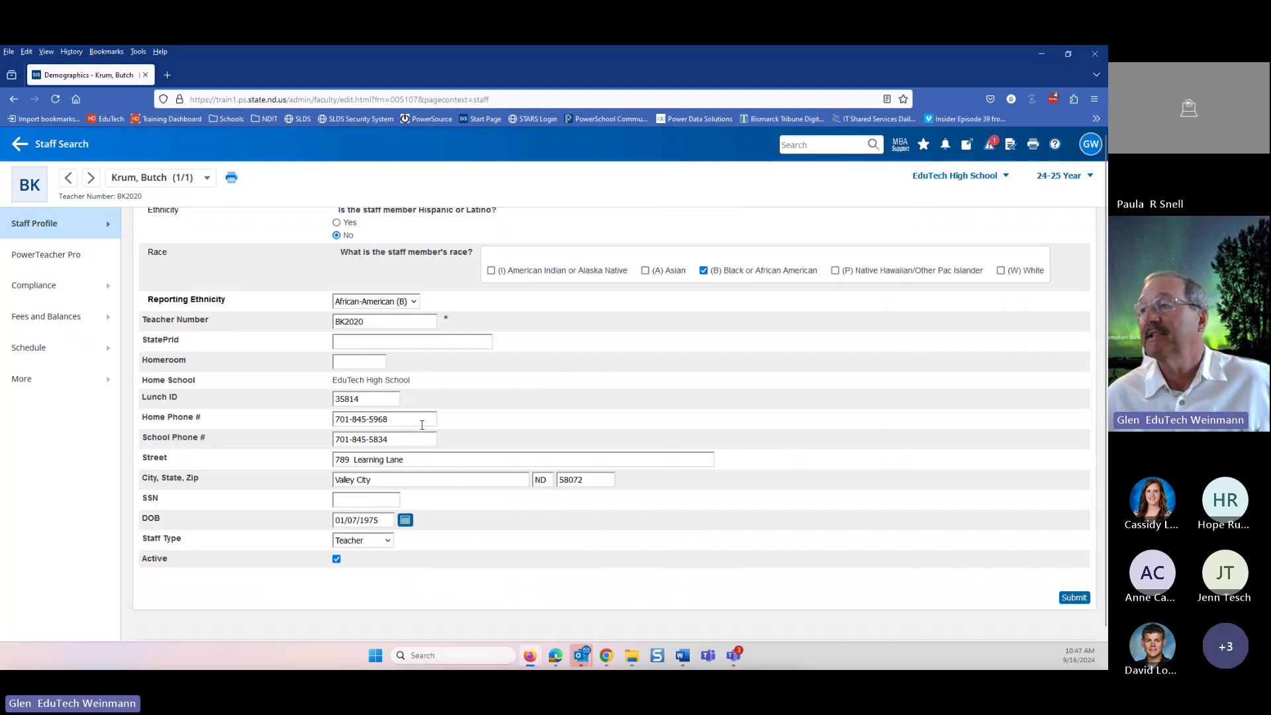
{"action": "scroll", "coordinate": [417, 427], "scroll_direction": "down", "scroll_amount": 1}
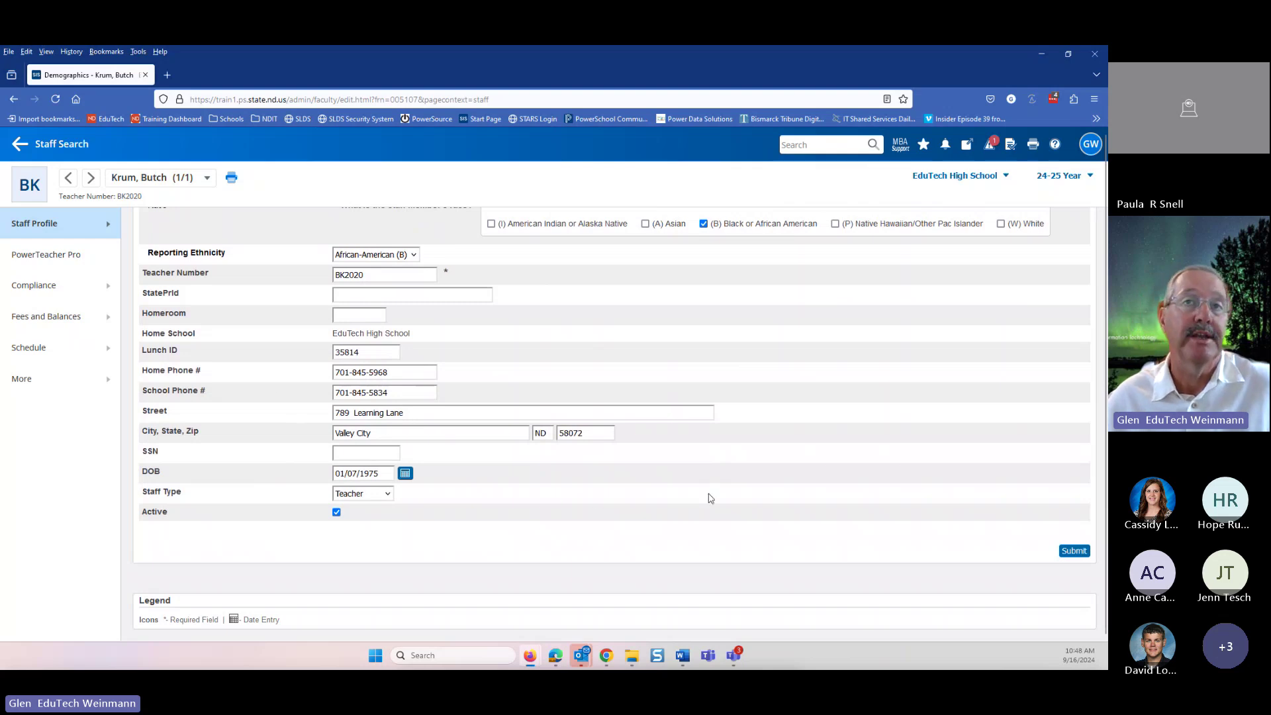
{"action": "scroll", "coordinate": [735, 481], "scroll_direction": "down", "scroll_amount": 1}
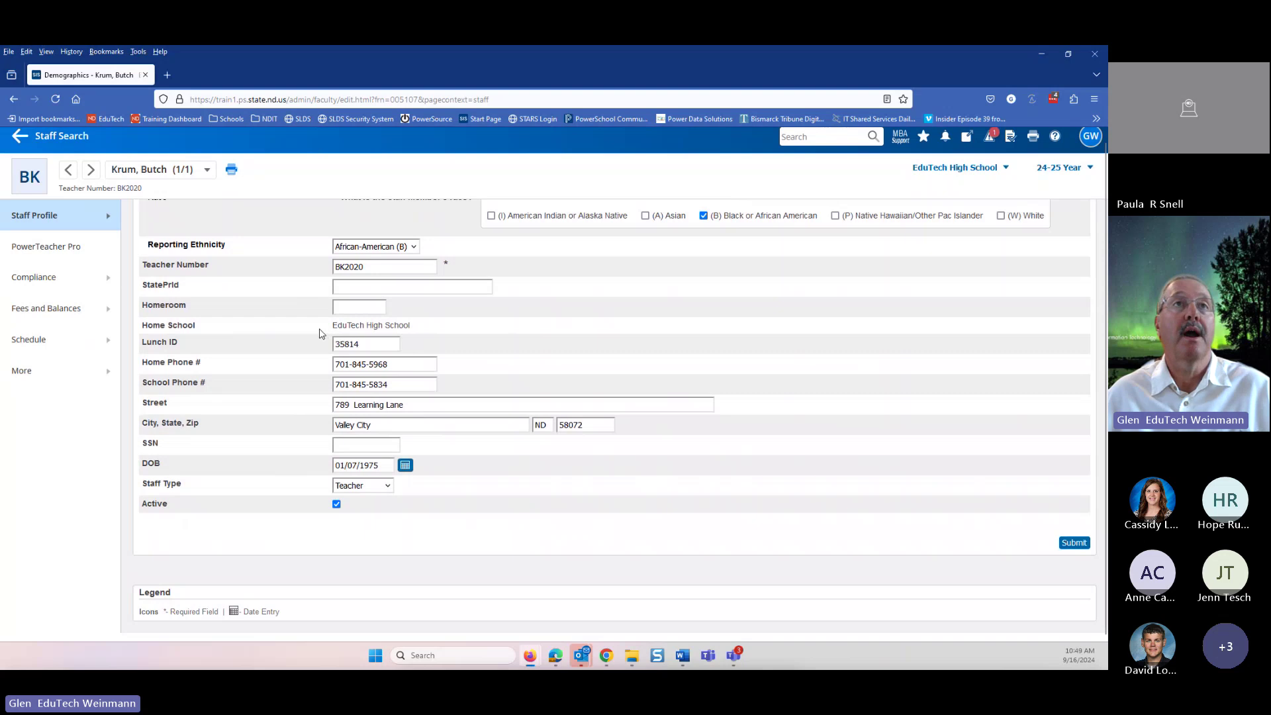
{"action": "left_click", "coordinate": [69, 224]}
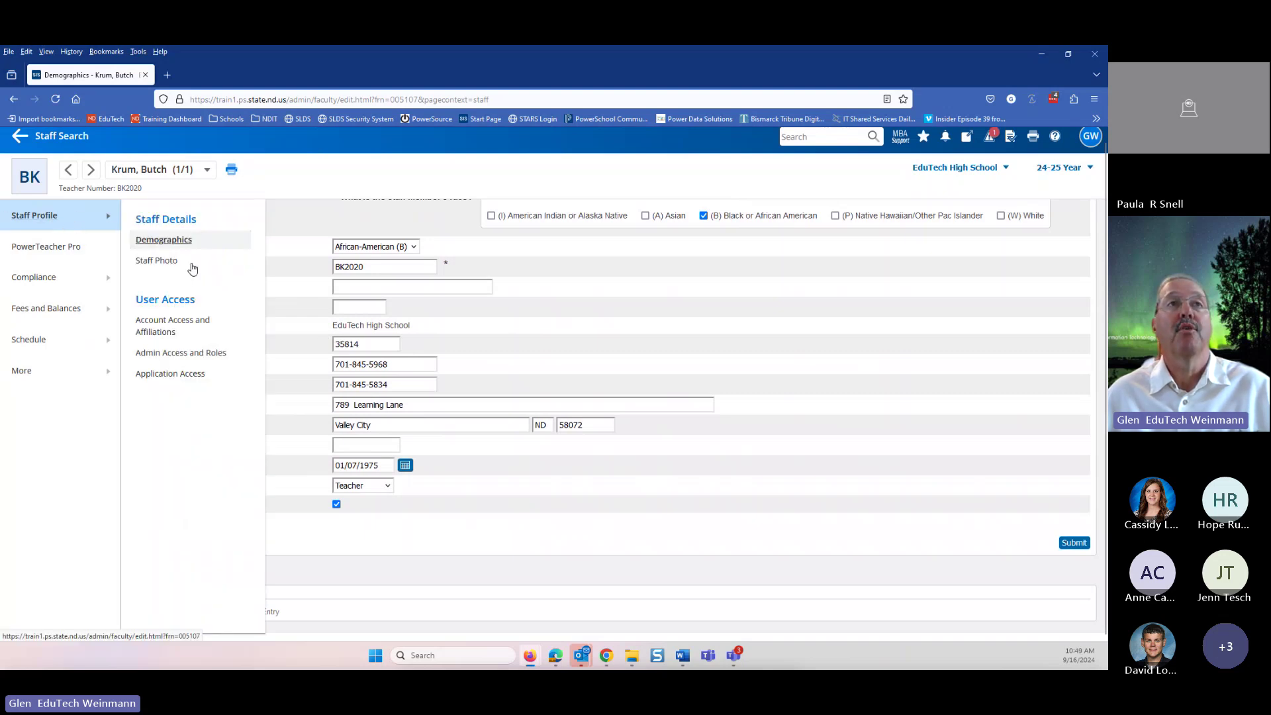
{"action": "left_click", "coordinate": [163, 328]}
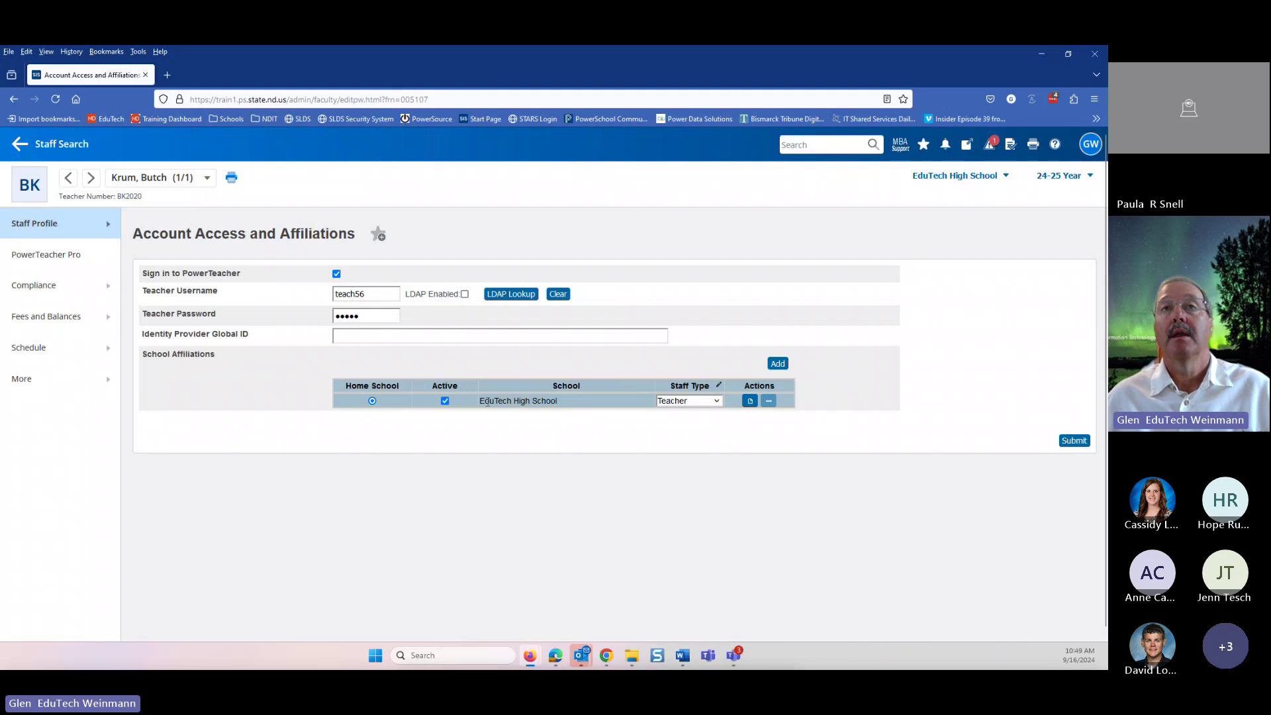
- Add Sanford Elementary School as a second affiliation and make it the home school
{"action": "left_click", "coordinate": [781, 364]}
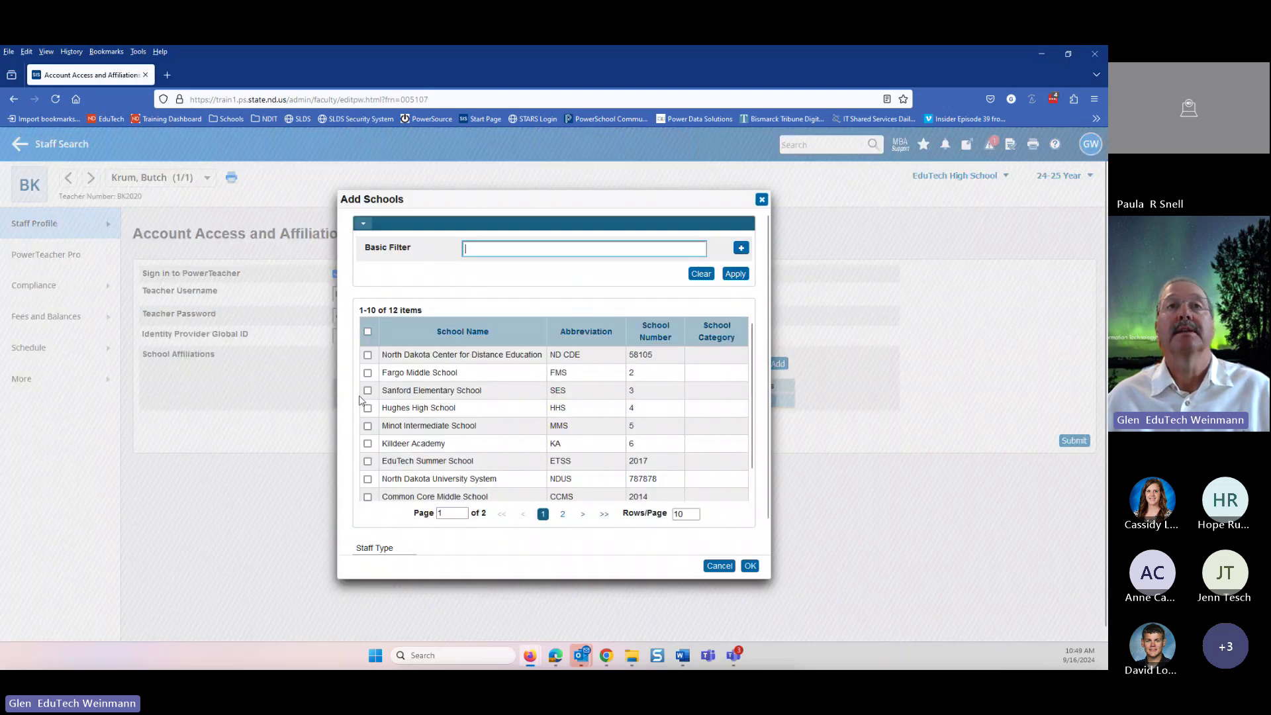
{"action": "left_click", "coordinate": [367, 391]}
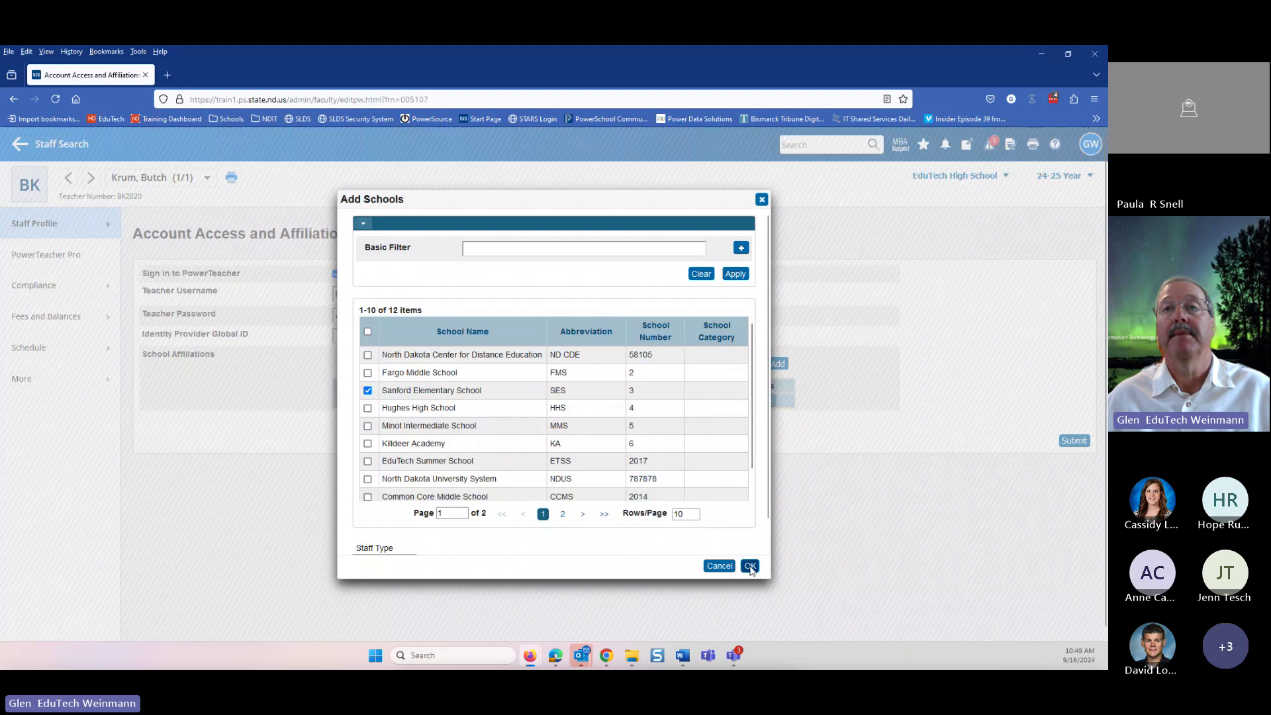
{"action": "left_click", "coordinate": [750, 566]}
{"action": "left_click", "coordinate": [372, 414]}
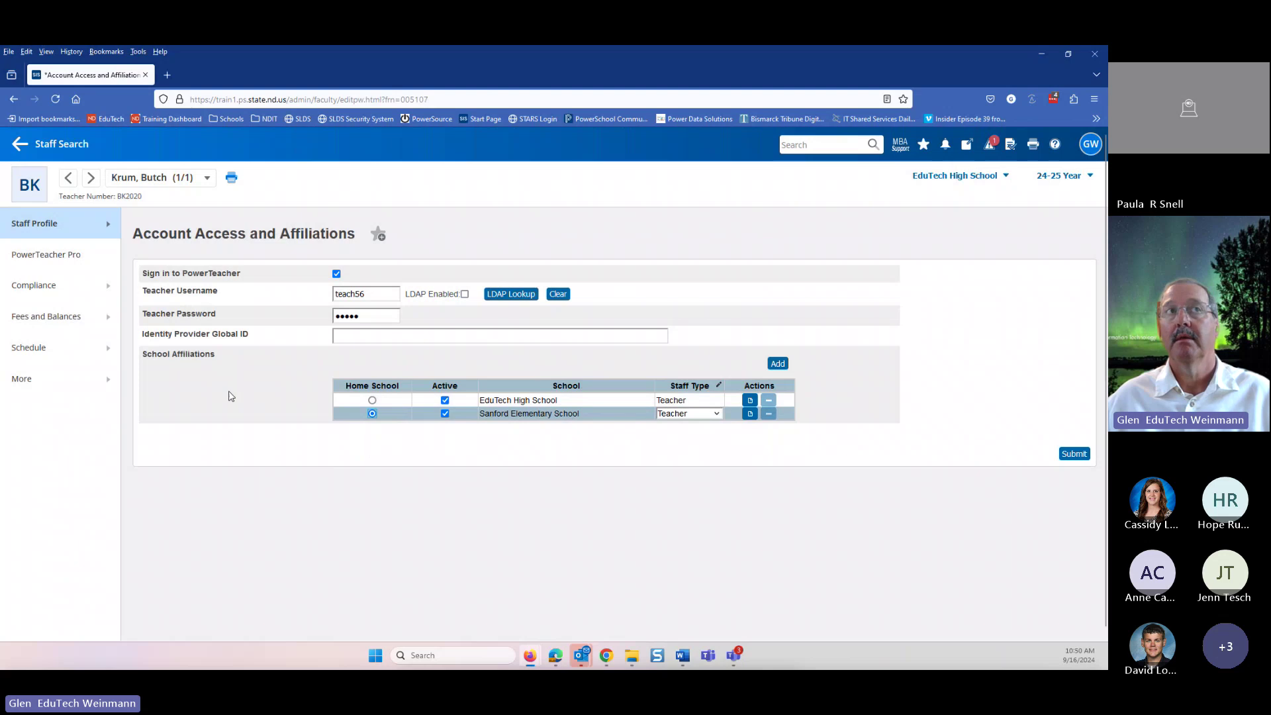
{"action": "mouse_move", "coordinate": [37, 291]}
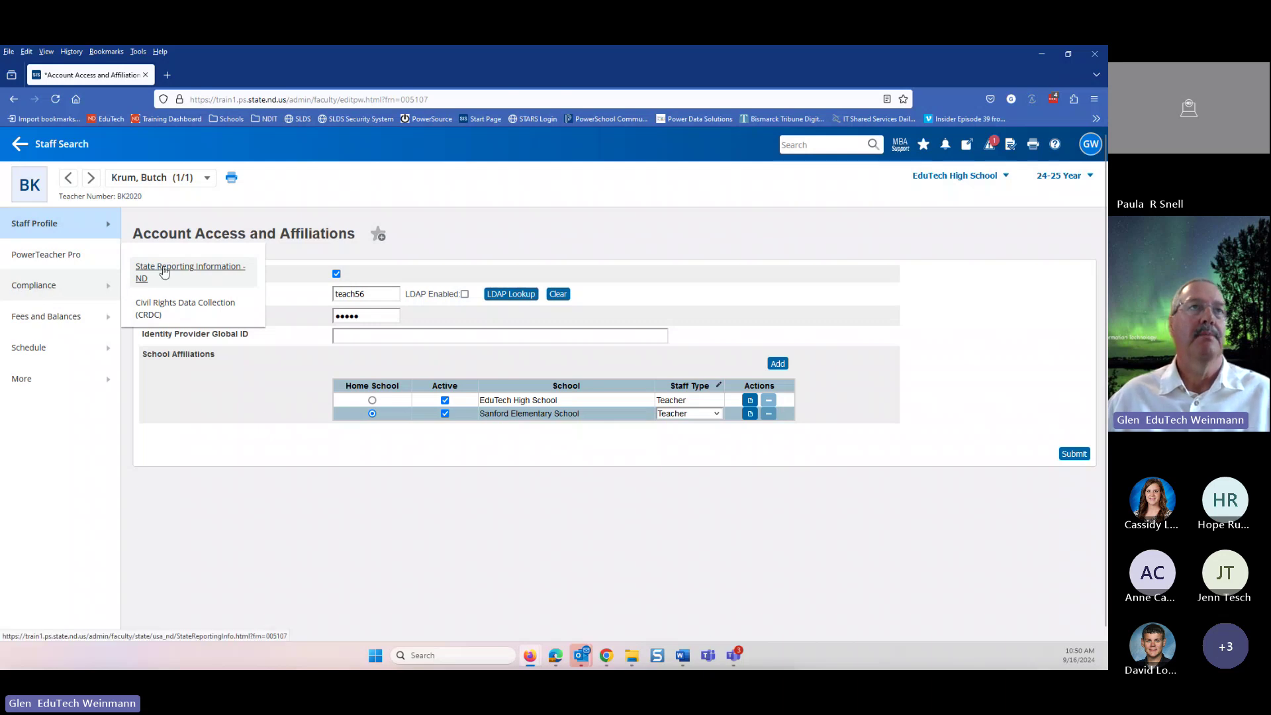
- Open State Reporting Information - ND, leaving the affiliations page unsaved
{"action": "left_click", "coordinate": [164, 268]}
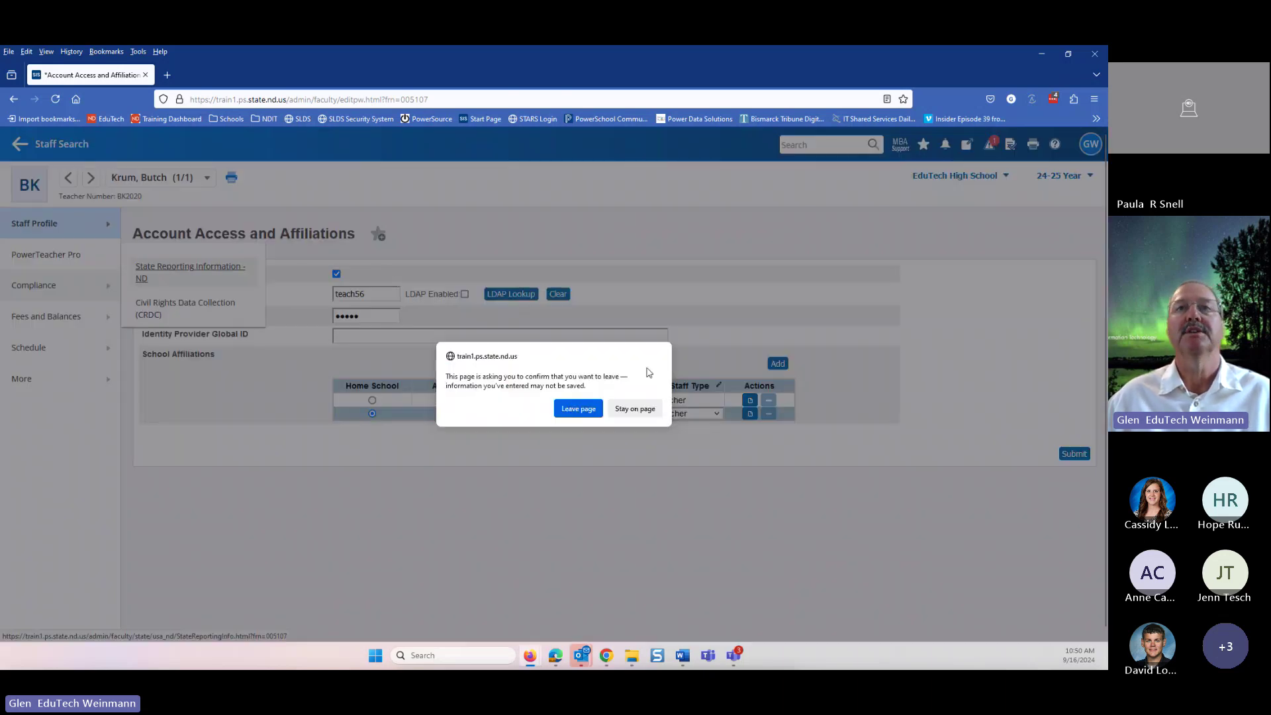
{"action": "left_click", "coordinate": [579, 408]}
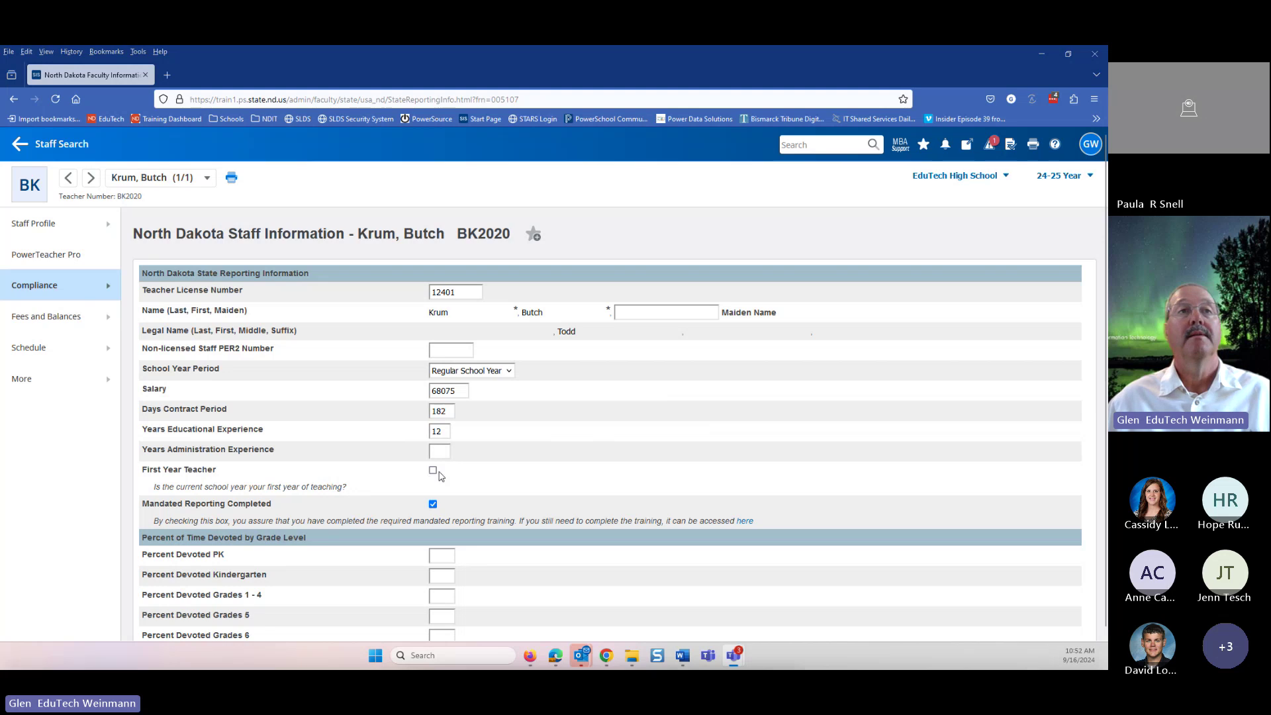
{"action": "scroll", "coordinate": [725, 424], "scroll_direction": "down", "scroll_amount": 2}
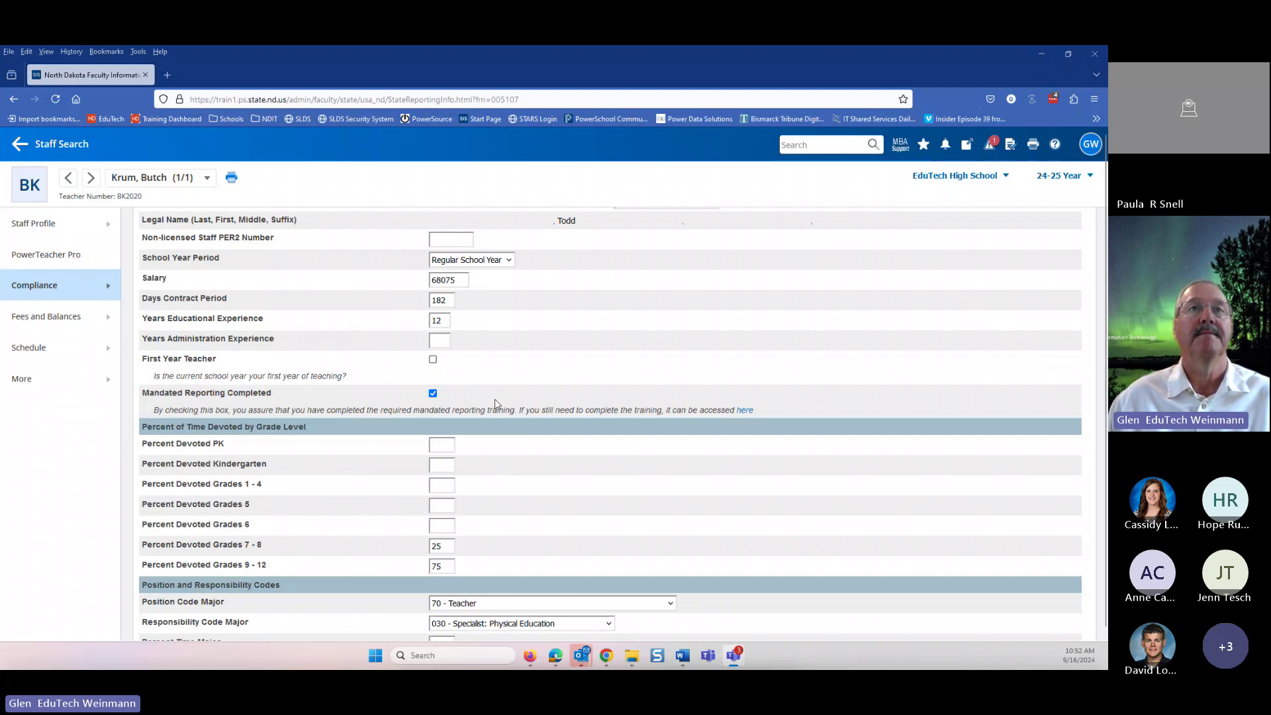
{"action": "scroll", "coordinate": [235, 475], "scroll_direction": "down", "scroll_amount": 3}
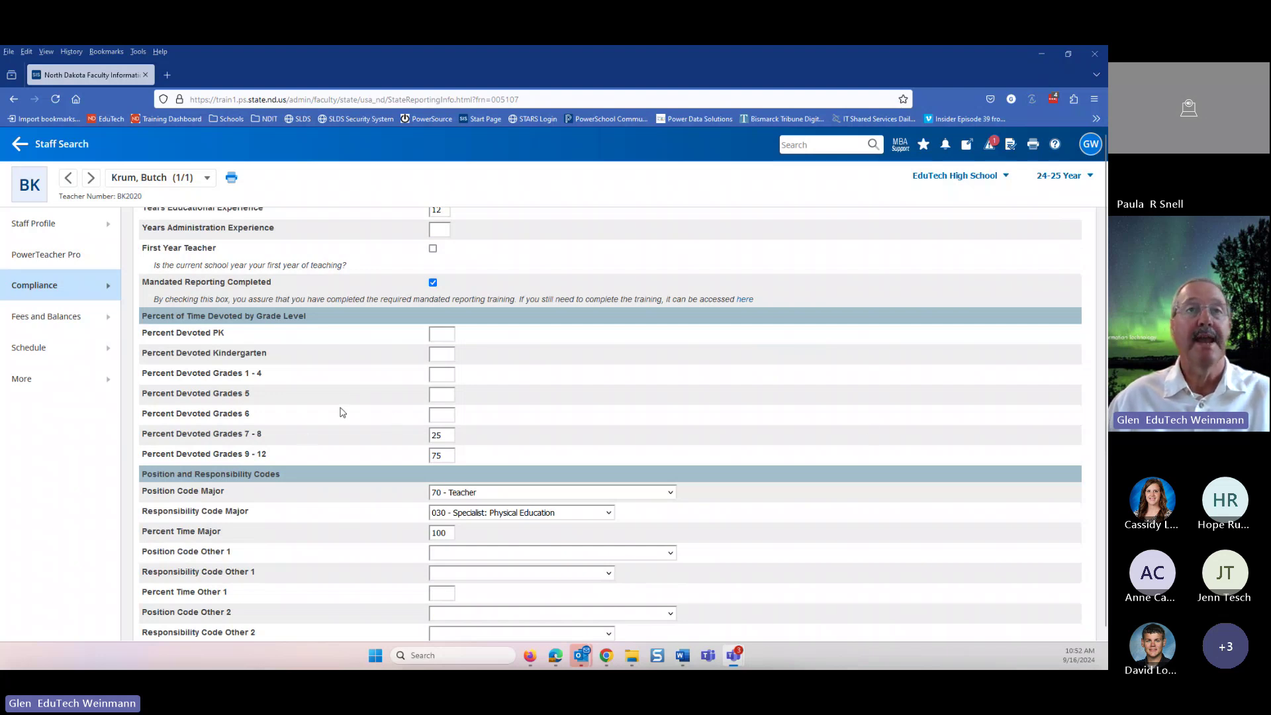
{"action": "scroll", "coordinate": [483, 422], "scroll_direction": "down", "scroll_amount": 2}
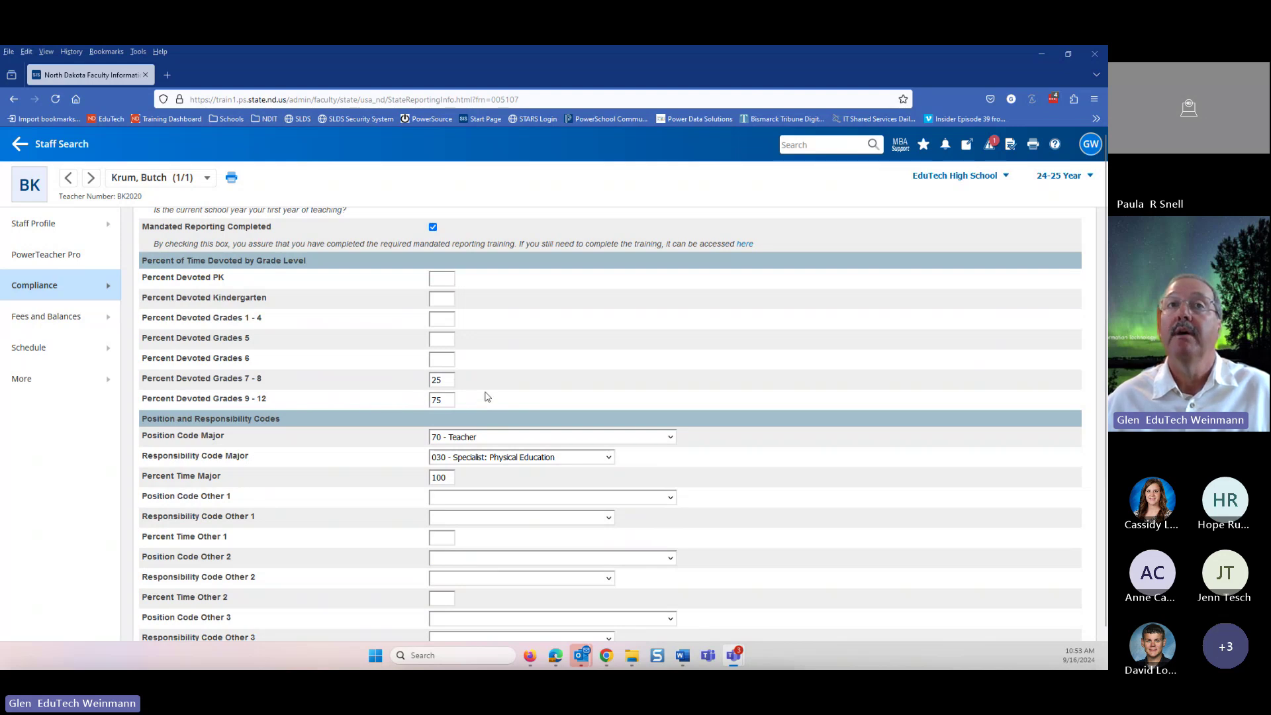
{"action": "double_click", "coordinate": [449, 479]}
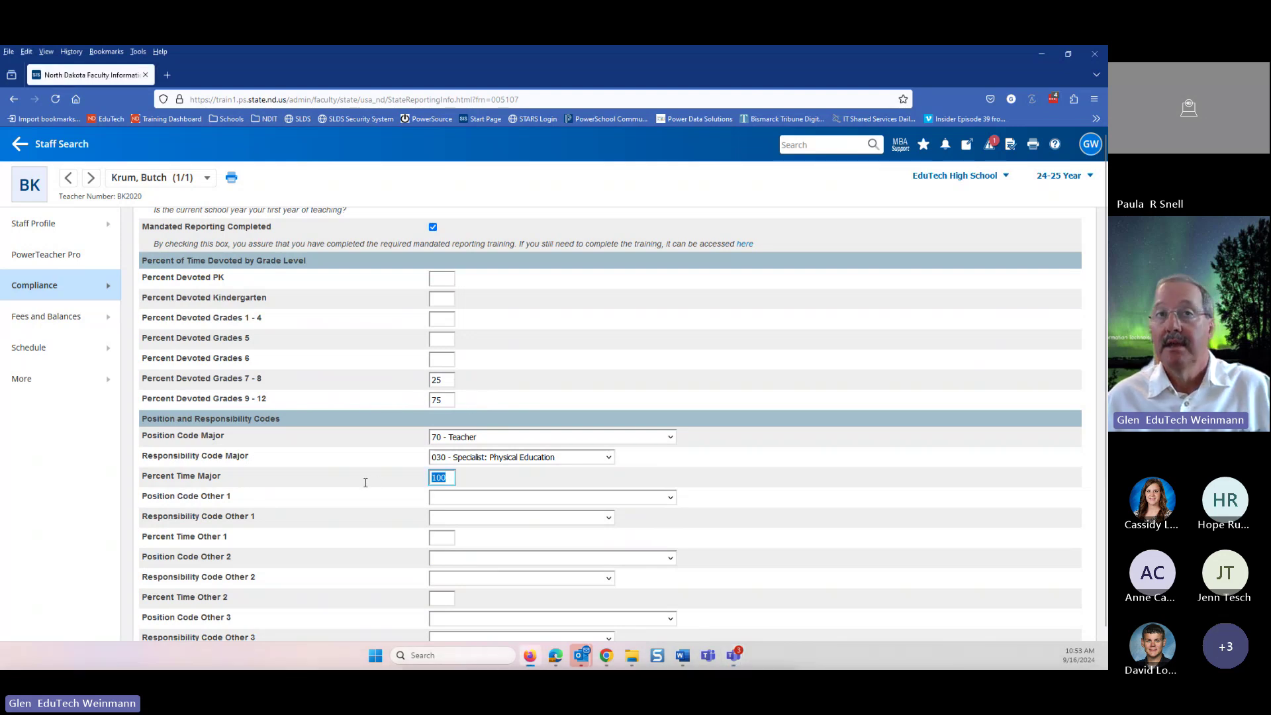
{"action": "type", "text": "50"}
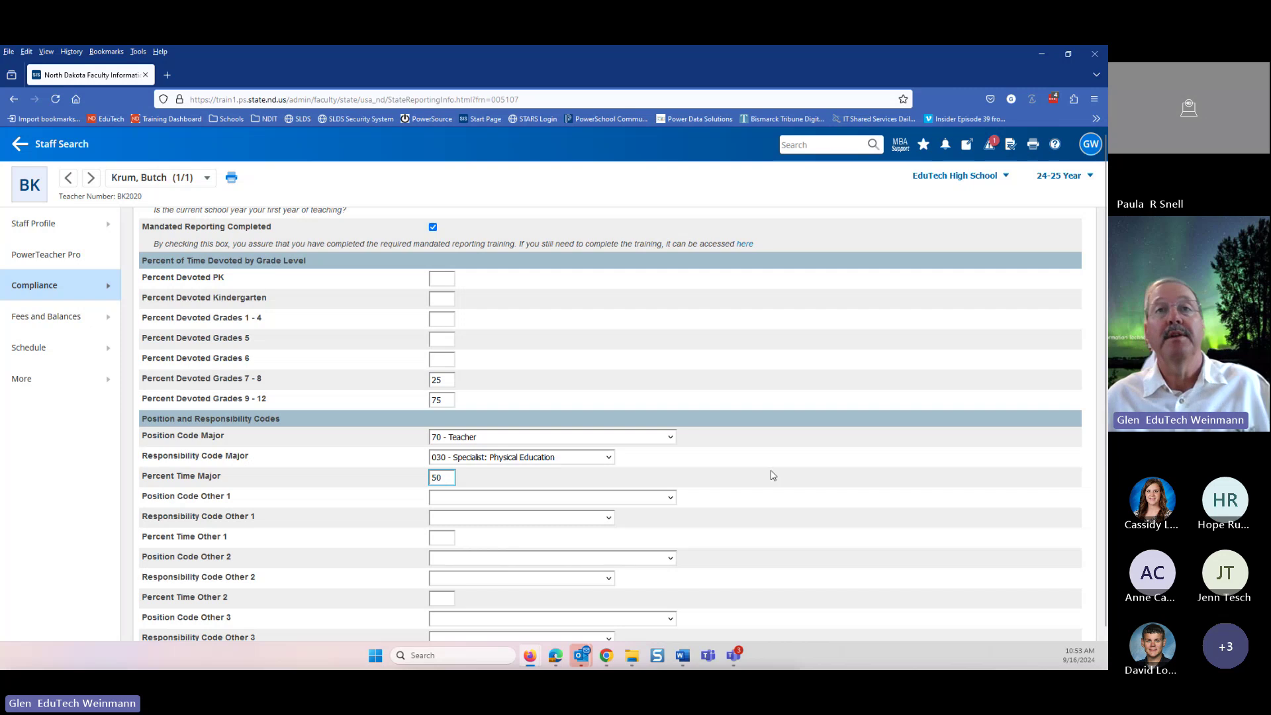
{"action": "left_click", "coordinate": [787, 473]}
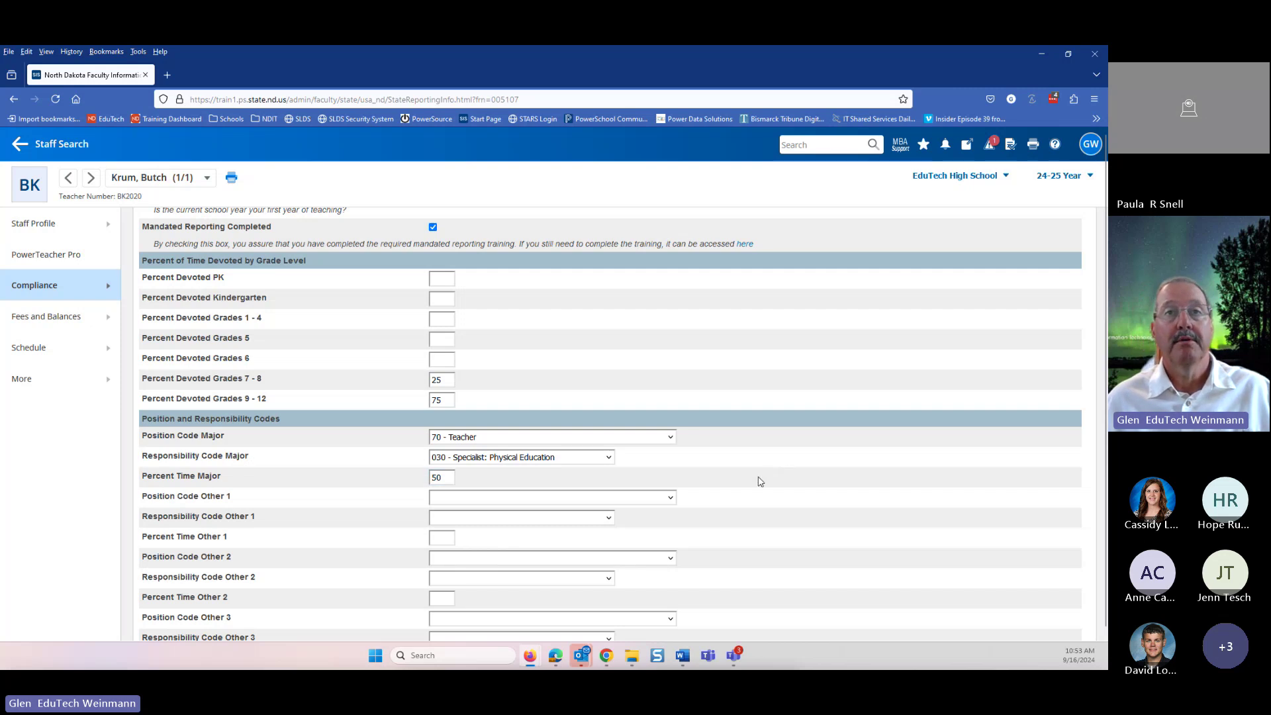
{"action": "double_click", "coordinate": [444, 480]}
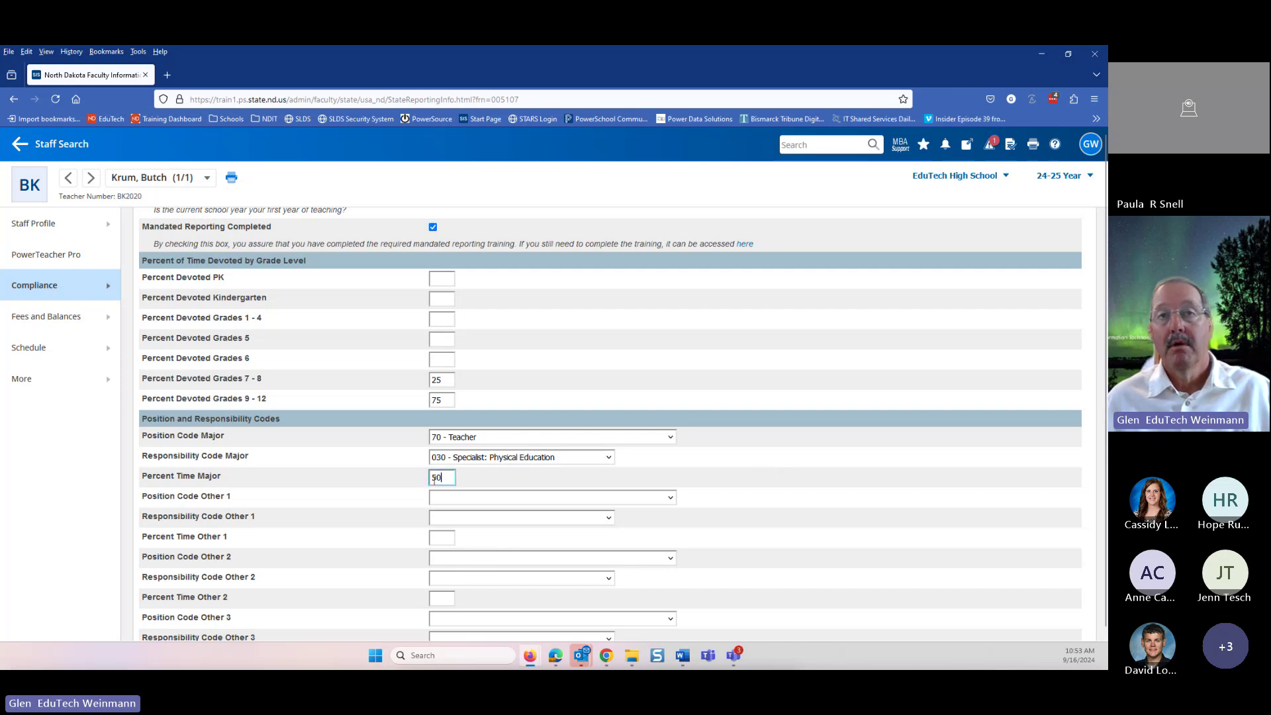
{"action": "type", "text": "100"}
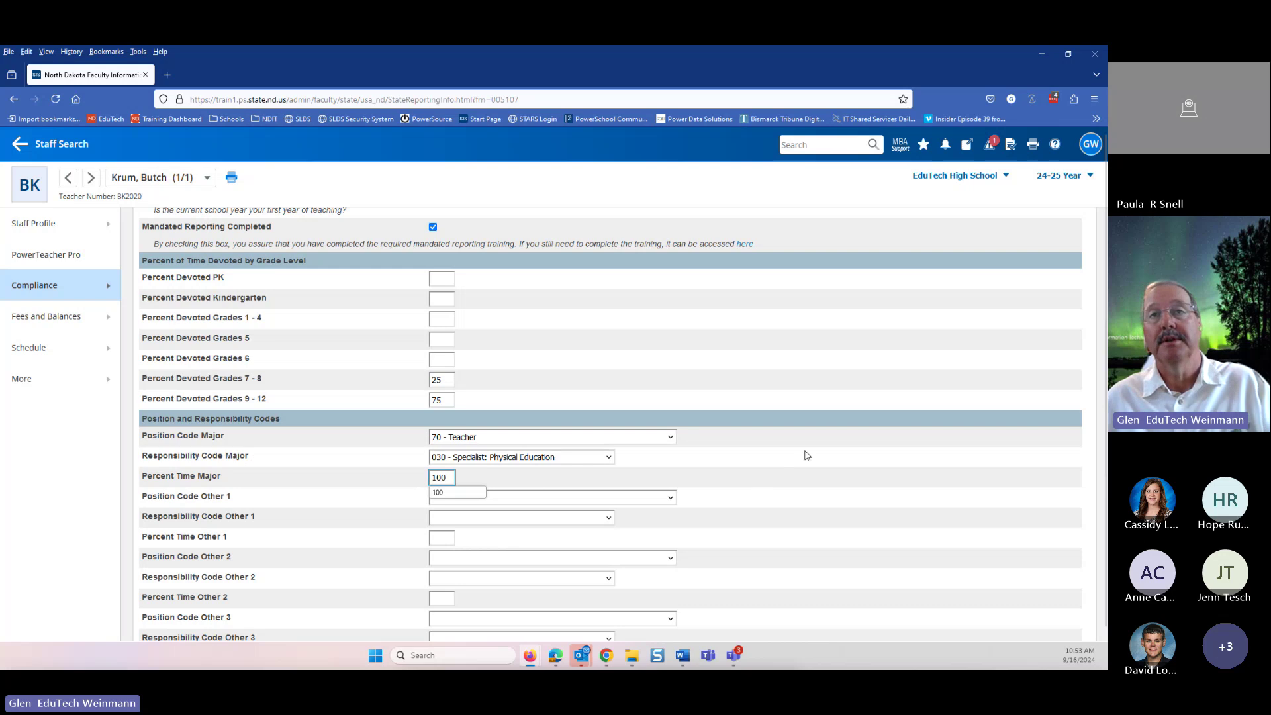
{"action": "left_click", "coordinate": [856, 444]}
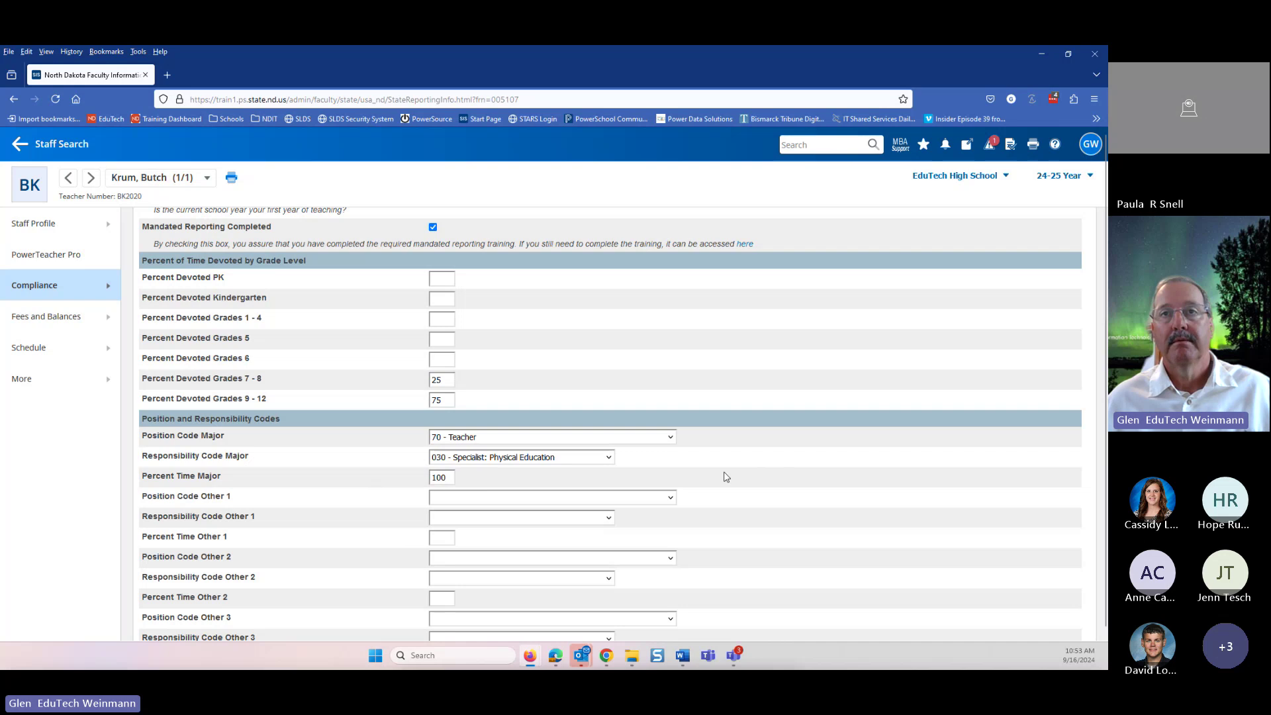
- Change Percent Time Major from 100 to 70
{"action": "scroll", "coordinate": [835, 485], "scroll_direction": "down", "scroll_amount": 2}
{"action": "scroll", "coordinate": [835, 486], "scroll_direction": "down", "scroll_amount": 2}
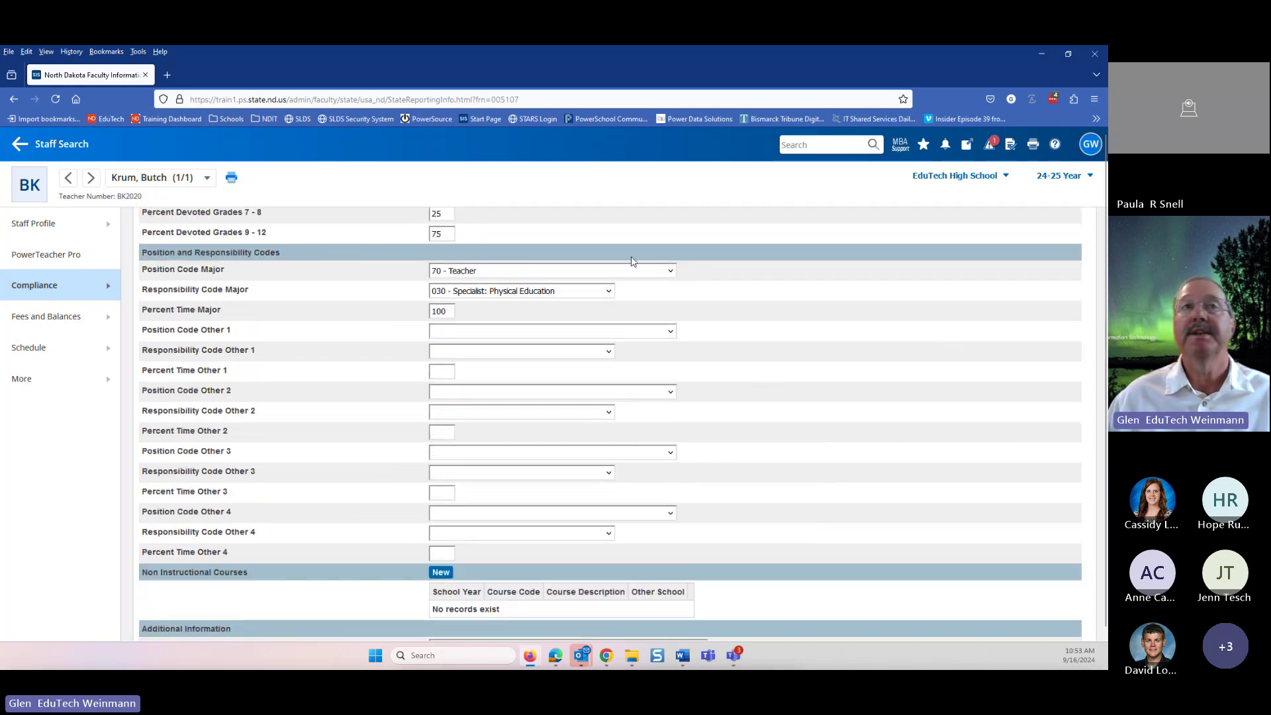
{"action": "scroll", "coordinate": [549, 391], "scroll_direction": "down", "scroll_amount": 3}
{"action": "scroll", "coordinate": [585, 390], "scroll_direction": "up", "scroll_amount": 4}
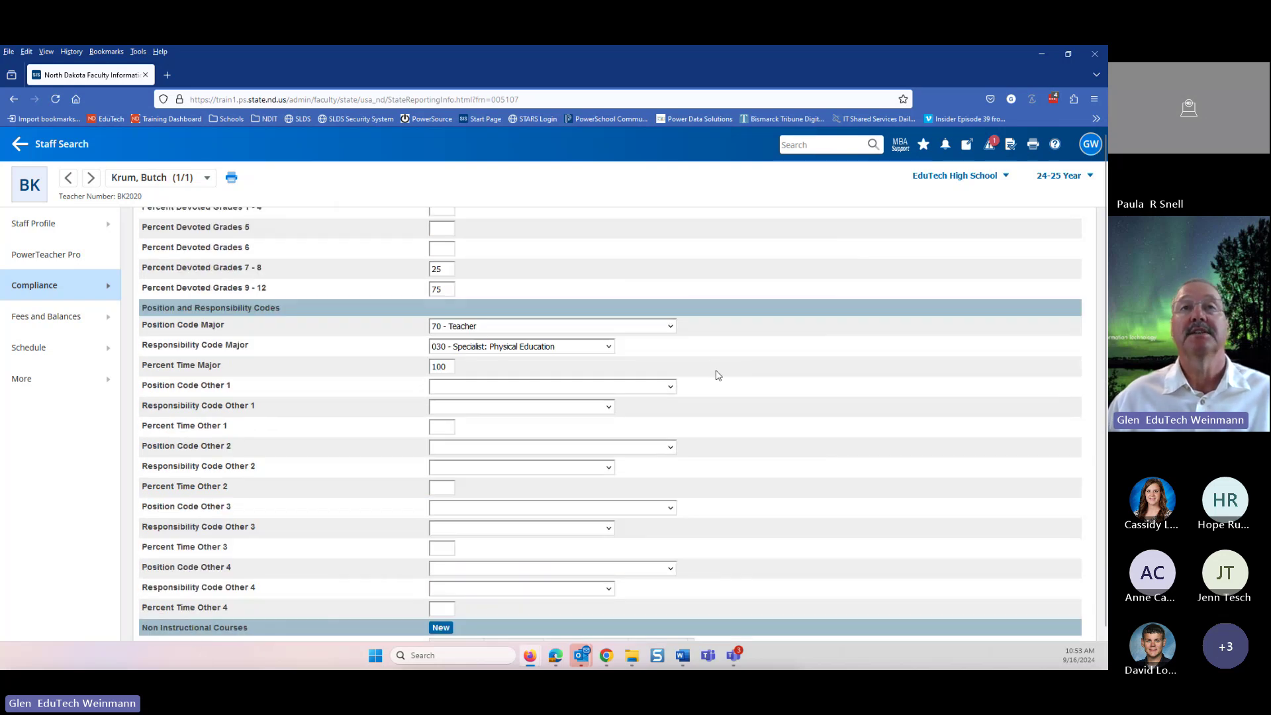
{"action": "left_click_drag", "start_coordinate": [449, 367], "coordinate": [373, 365]}
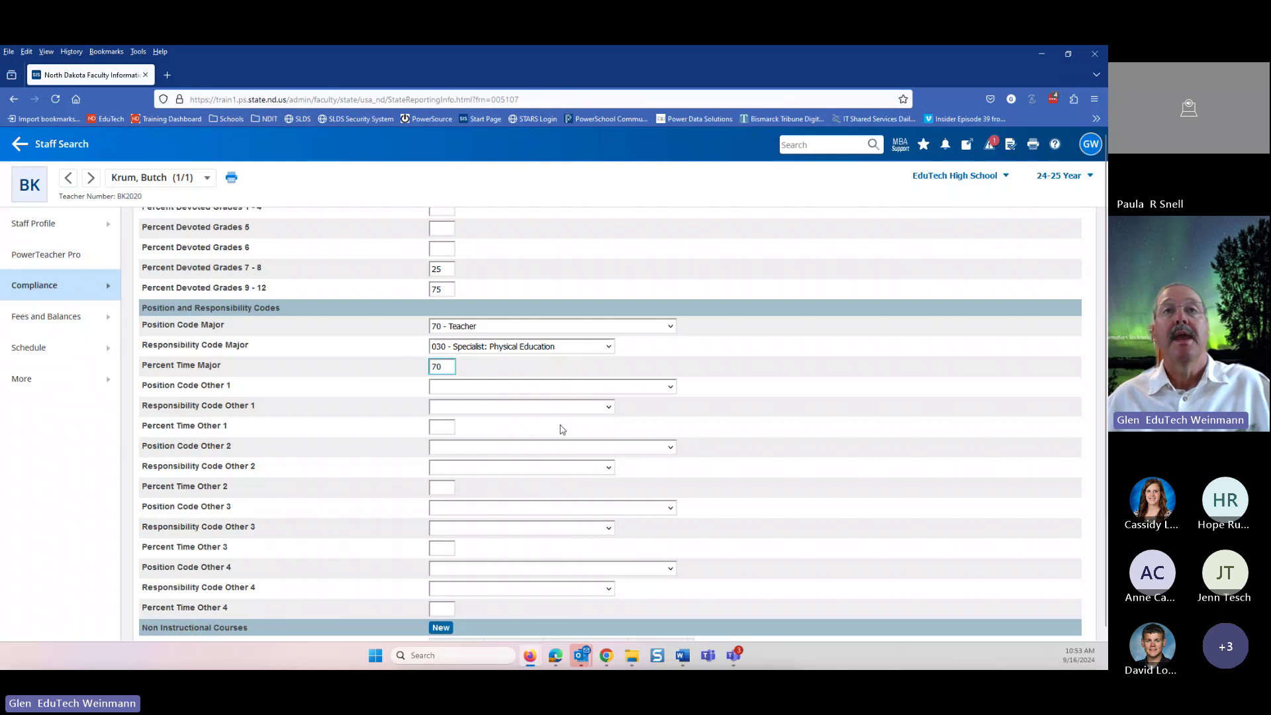
- Set the Other 1 position to 39 – Instructional Coach with responsibility 014 - ESL Instruction
{"action": "left_click", "coordinate": [498, 388]}
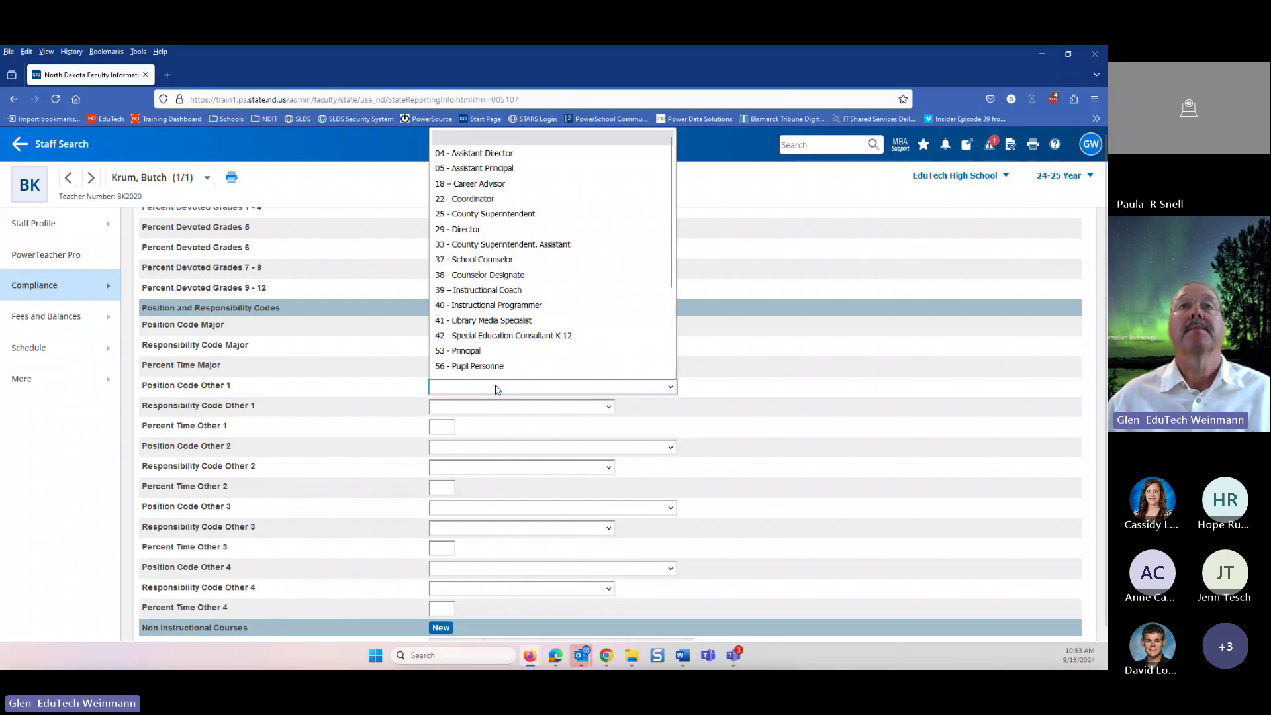
{"action": "left_click", "coordinate": [487, 290]}
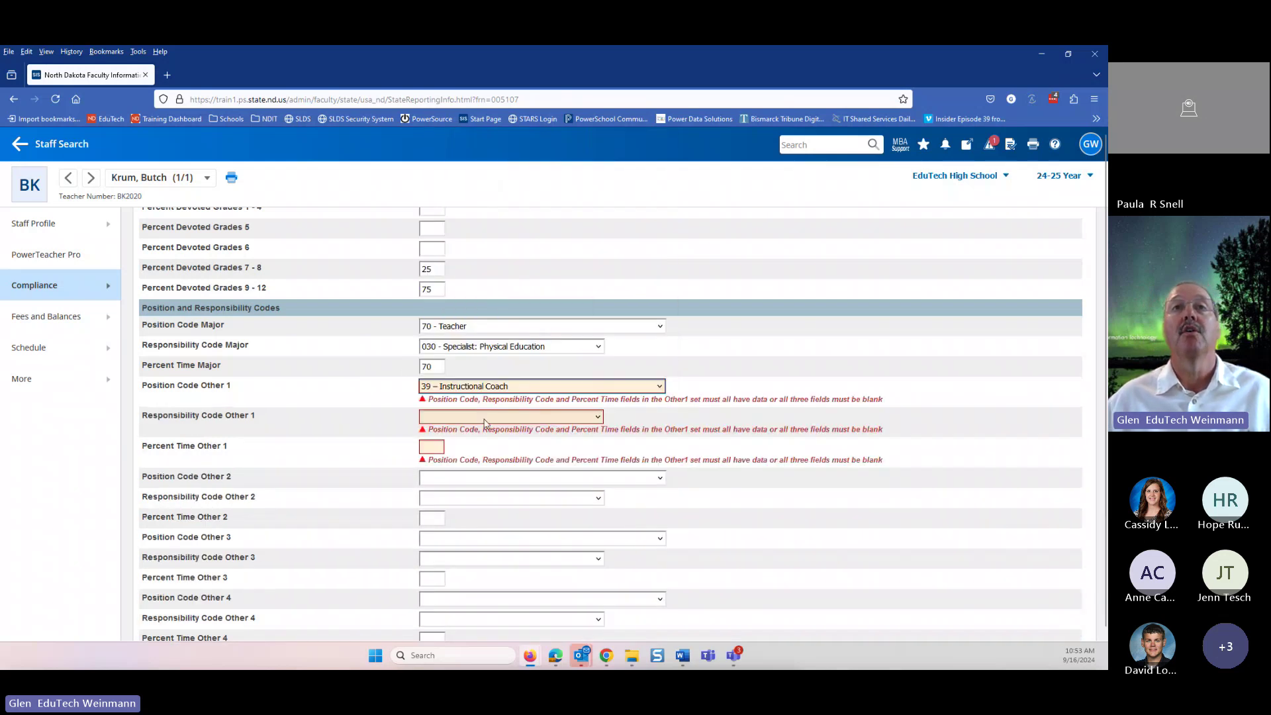
{"action": "left_click", "coordinate": [485, 418]}
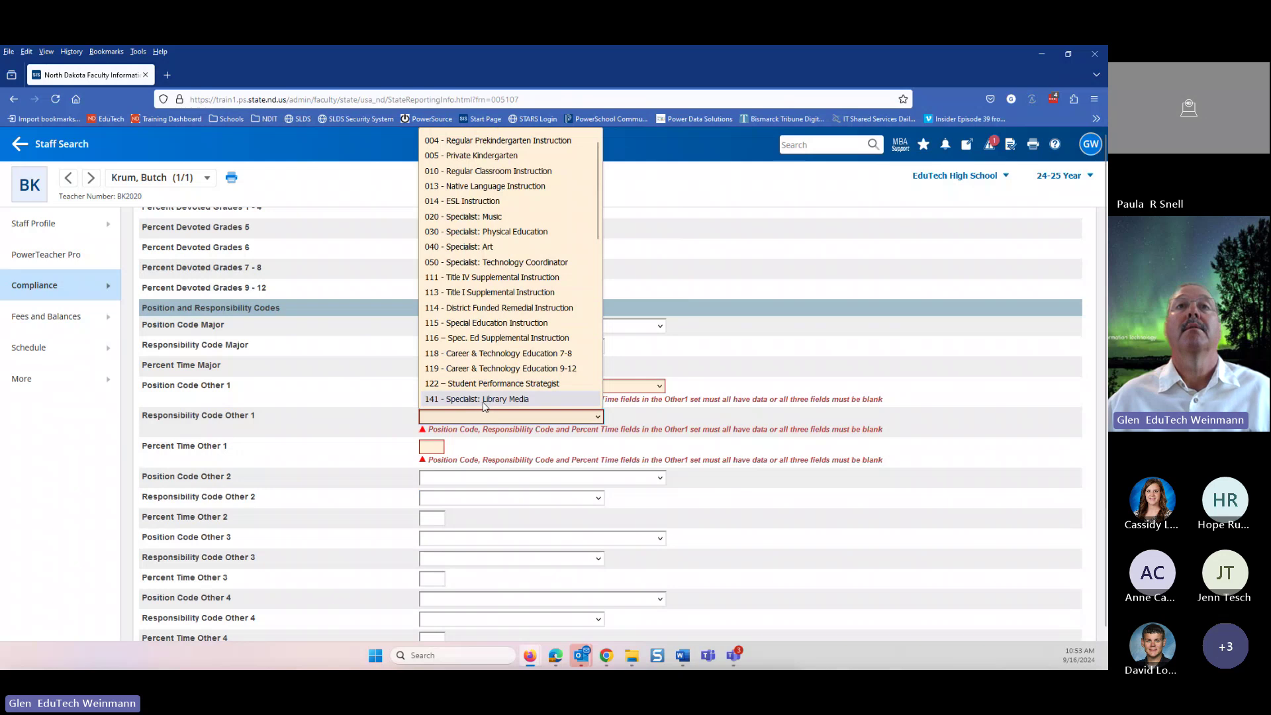
{"action": "scroll", "coordinate": [487, 404], "scroll_direction": "down", "scroll_amount": 4}
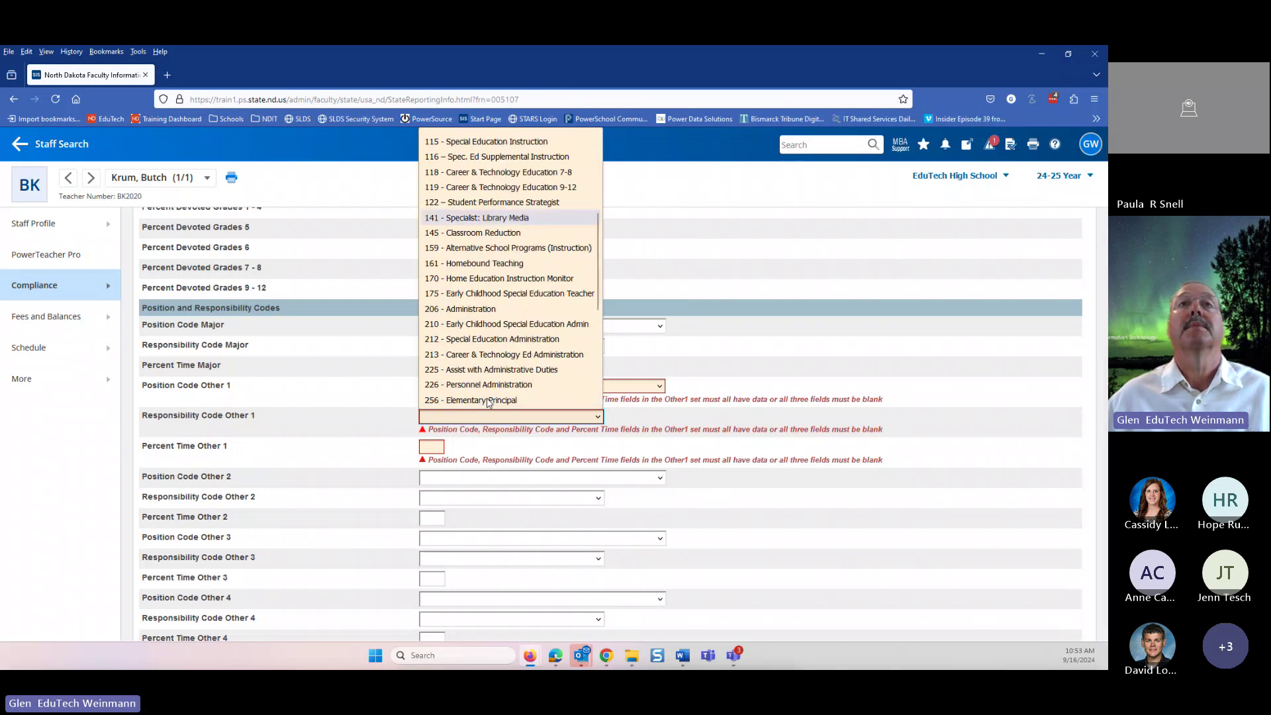
{"action": "scroll", "coordinate": [488, 397], "scroll_direction": "down", "scroll_amount": 5}
{"action": "scroll", "coordinate": [490, 382], "scroll_direction": "up", "scroll_amount": 2}
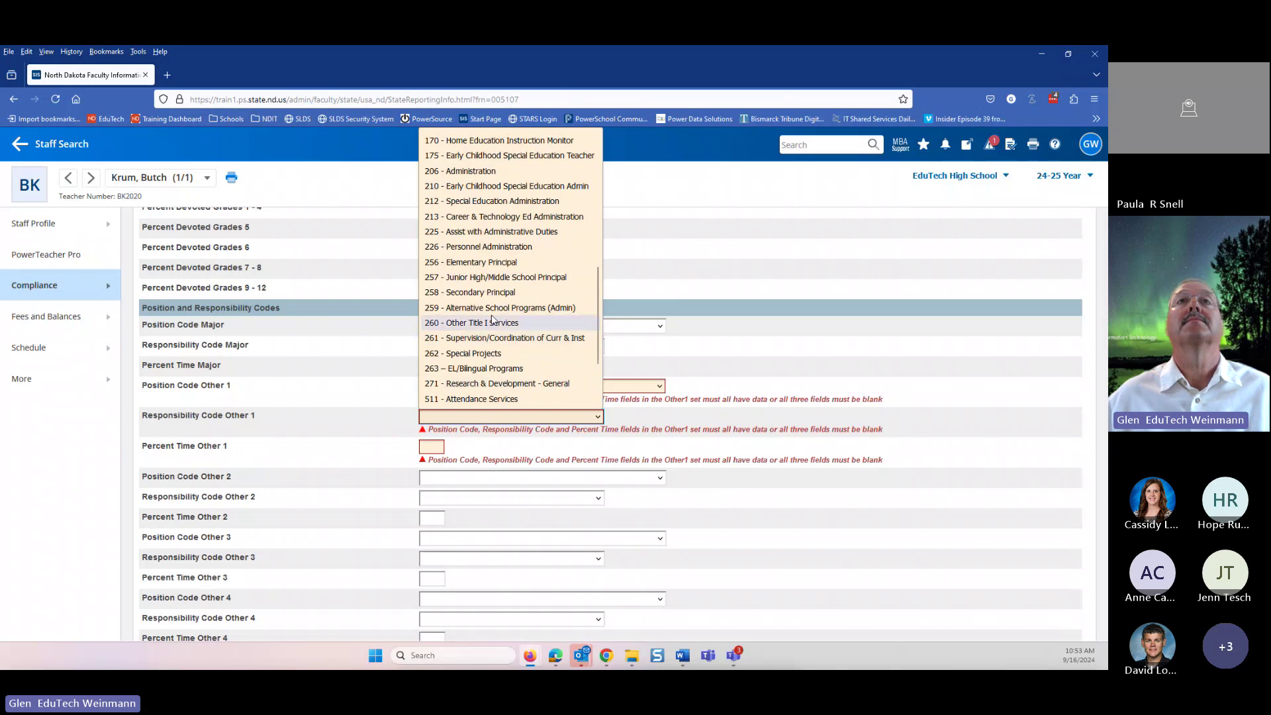
{"action": "scroll", "coordinate": [497, 312], "scroll_direction": "up", "scroll_amount": 2}
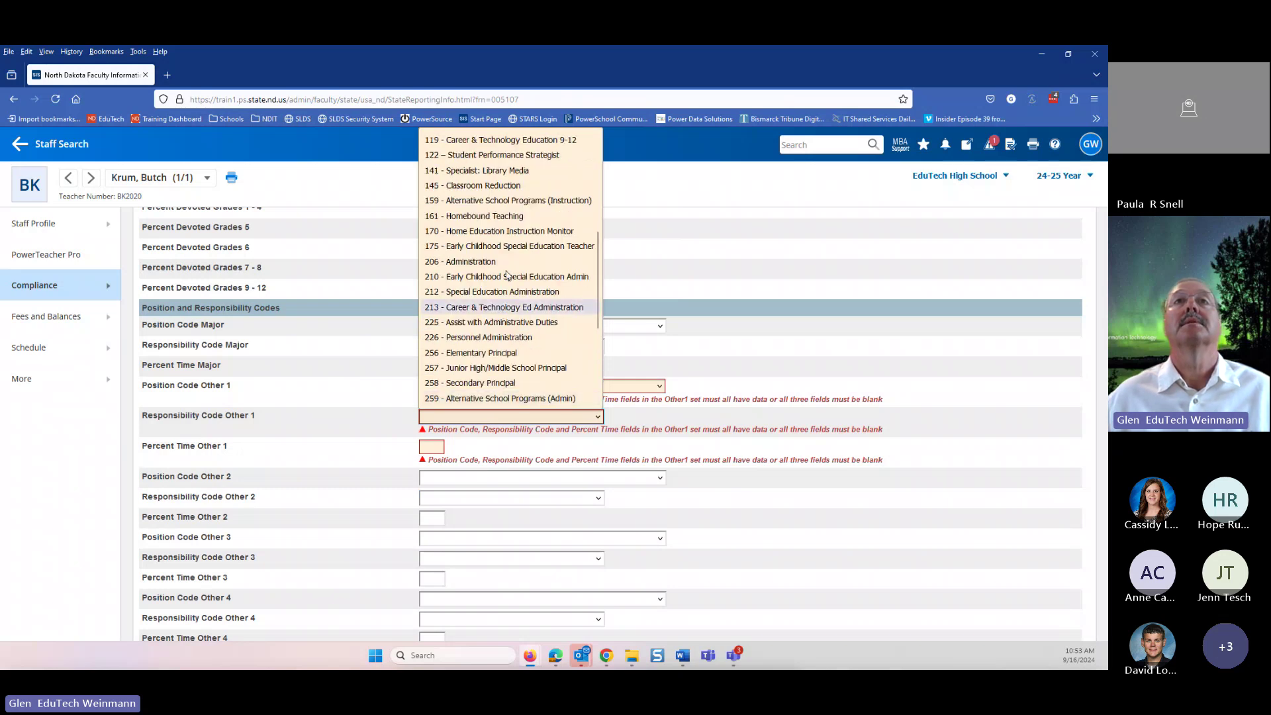
{"action": "scroll", "coordinate": [503, 201], "scroll_direction": "up", "scroll_amount": 2}
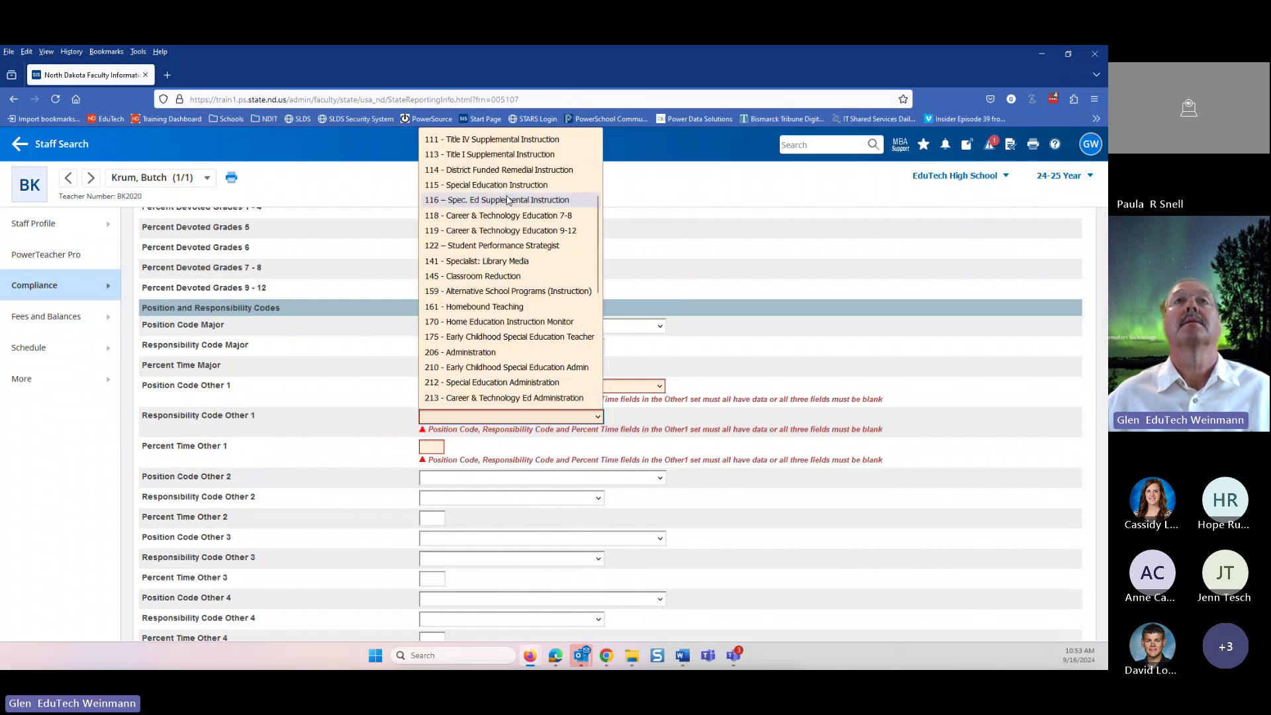
{"action": "scroll", "coordinate": [508, 203], "scroll_direction": "up", "scroll_amount": 2}
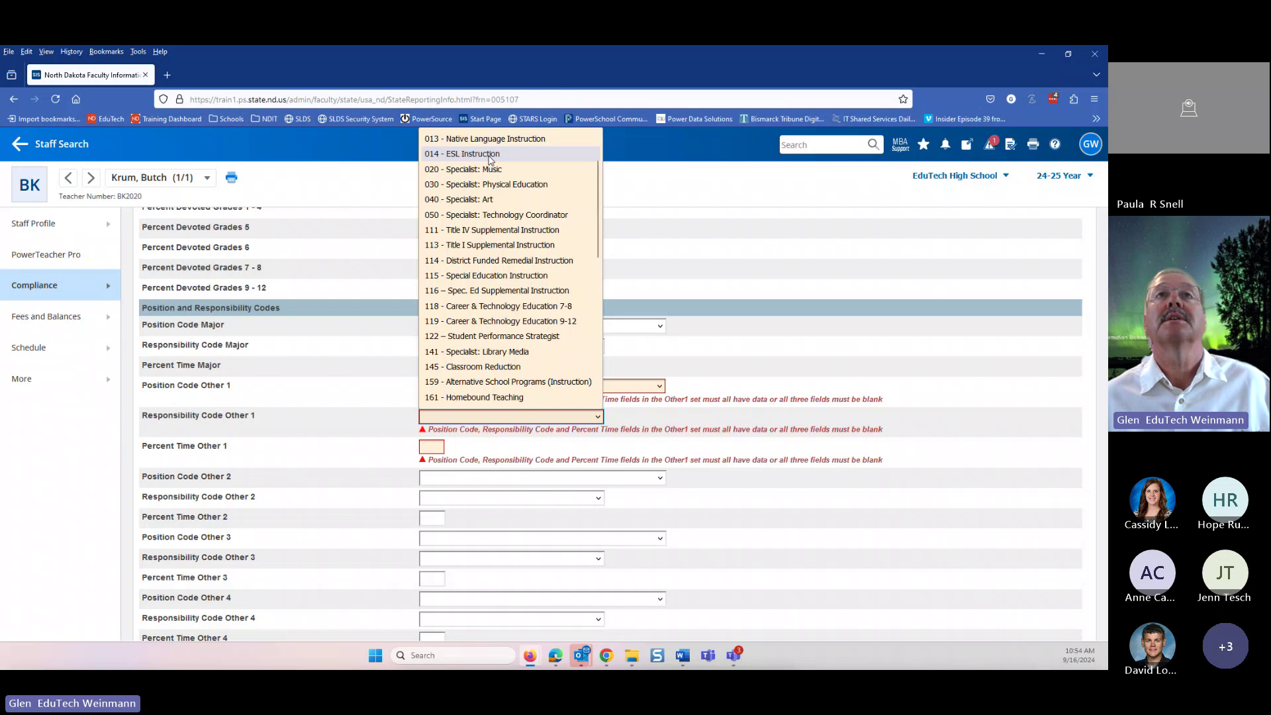
{"action": "left_click", "coordinate": [491, 160]}
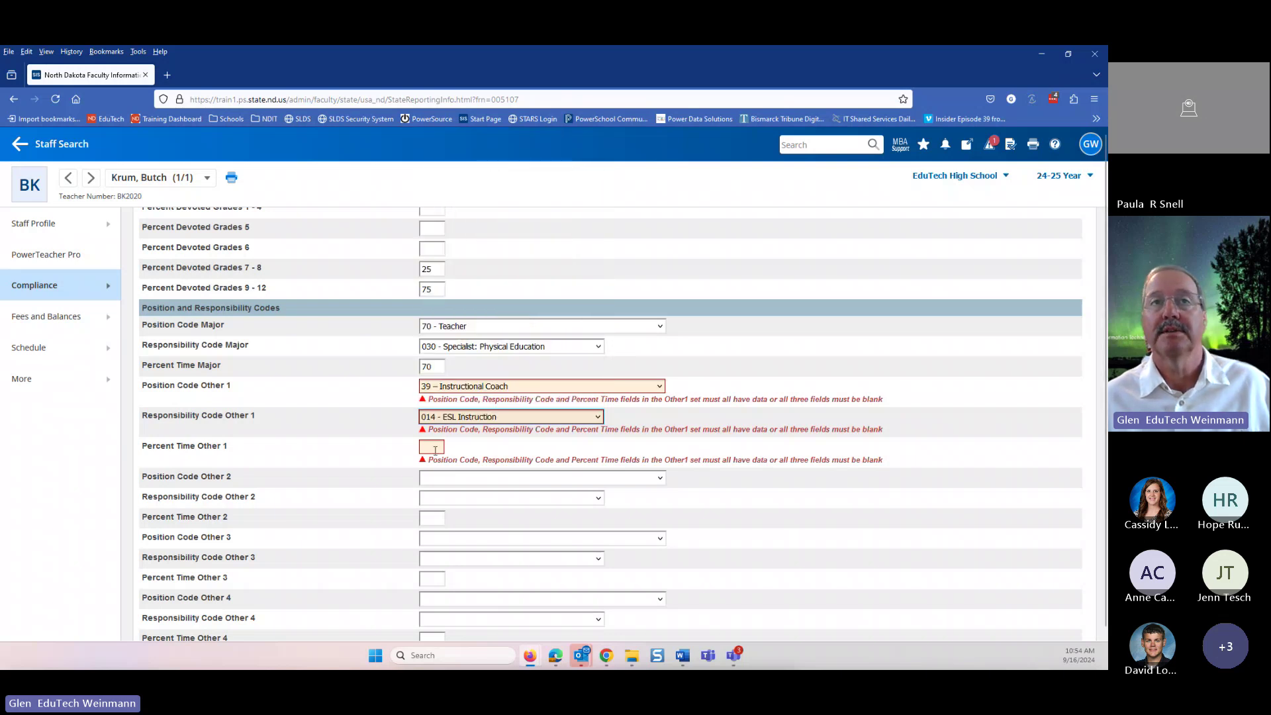
- Enter 30 as Percent Time Other 1, splitting the time 70/30
{"action": "left_click", "coordinate": [437, 446]}
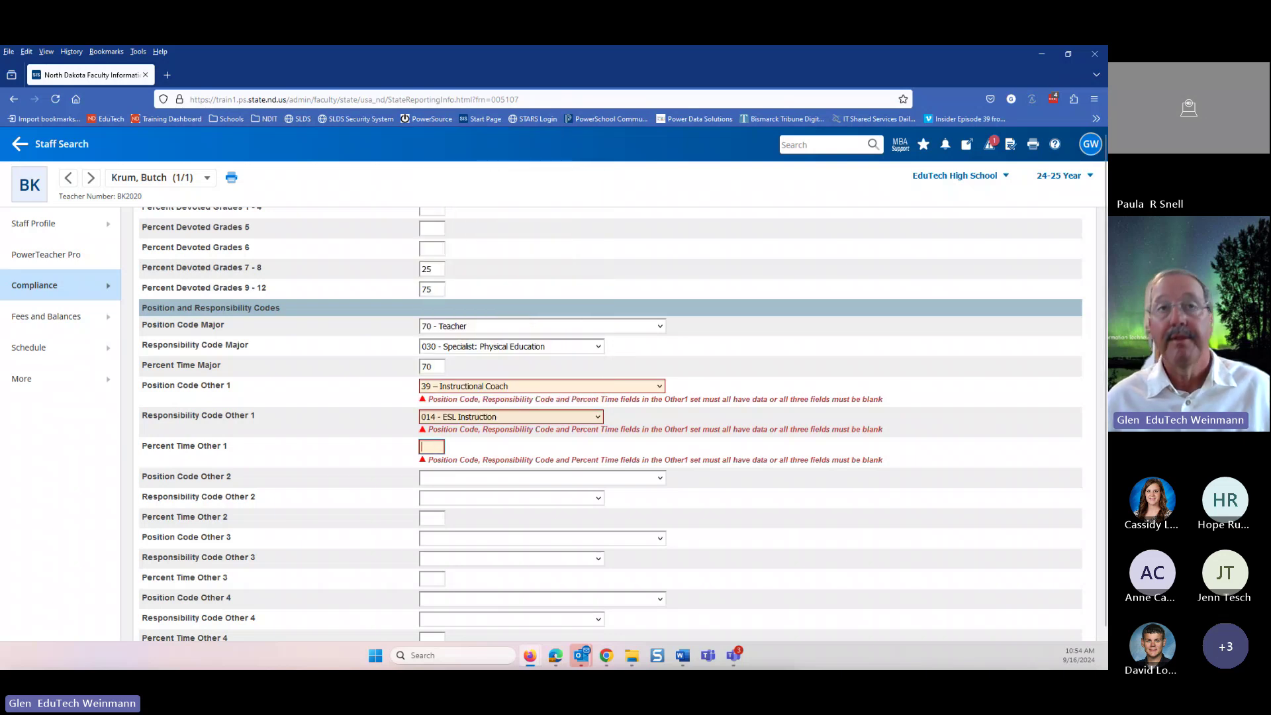
{"action": "type", "text": "30"}
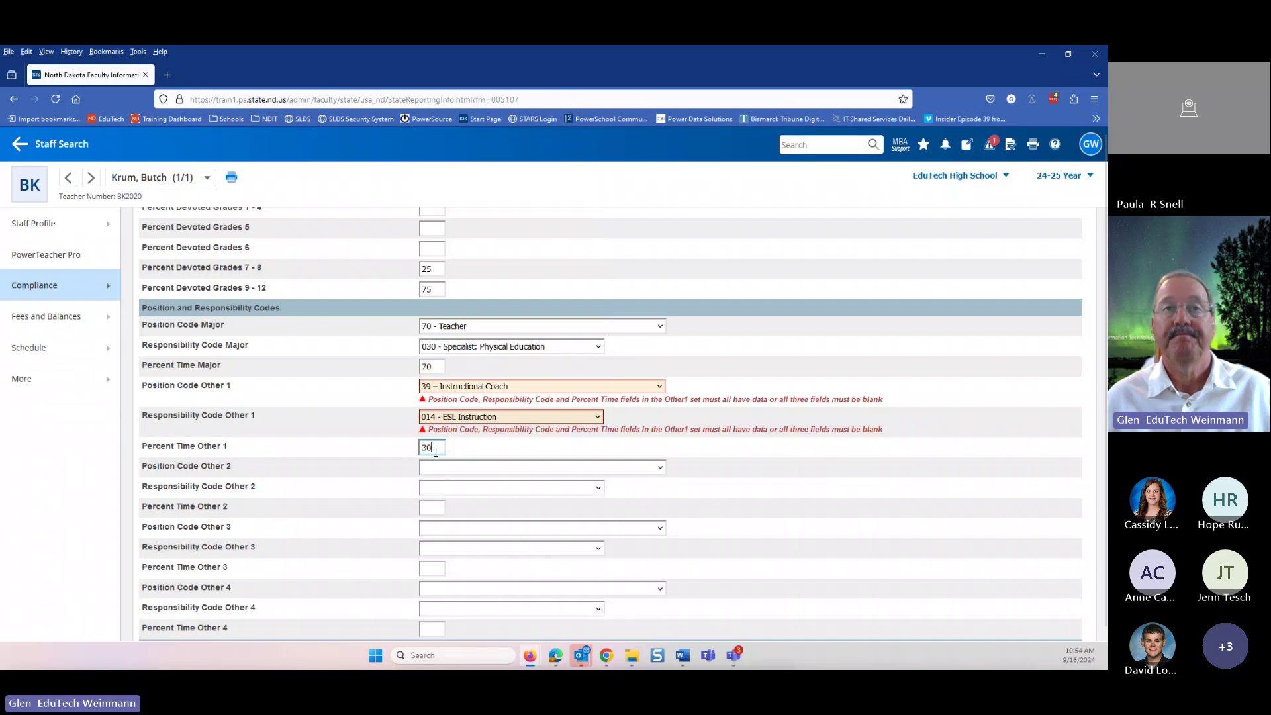
{"action": "double_click", "coordinate": [436, 449]}
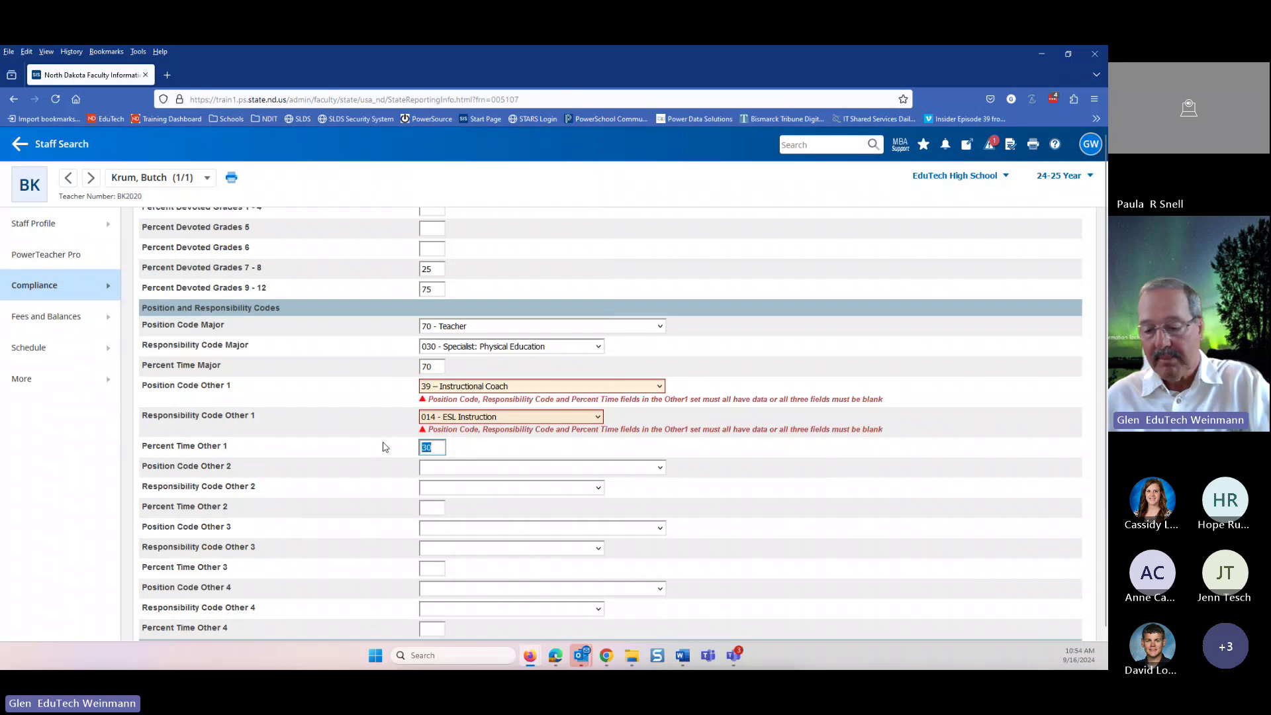
{"action": "triple_click", "coordinate": [887, 526]}
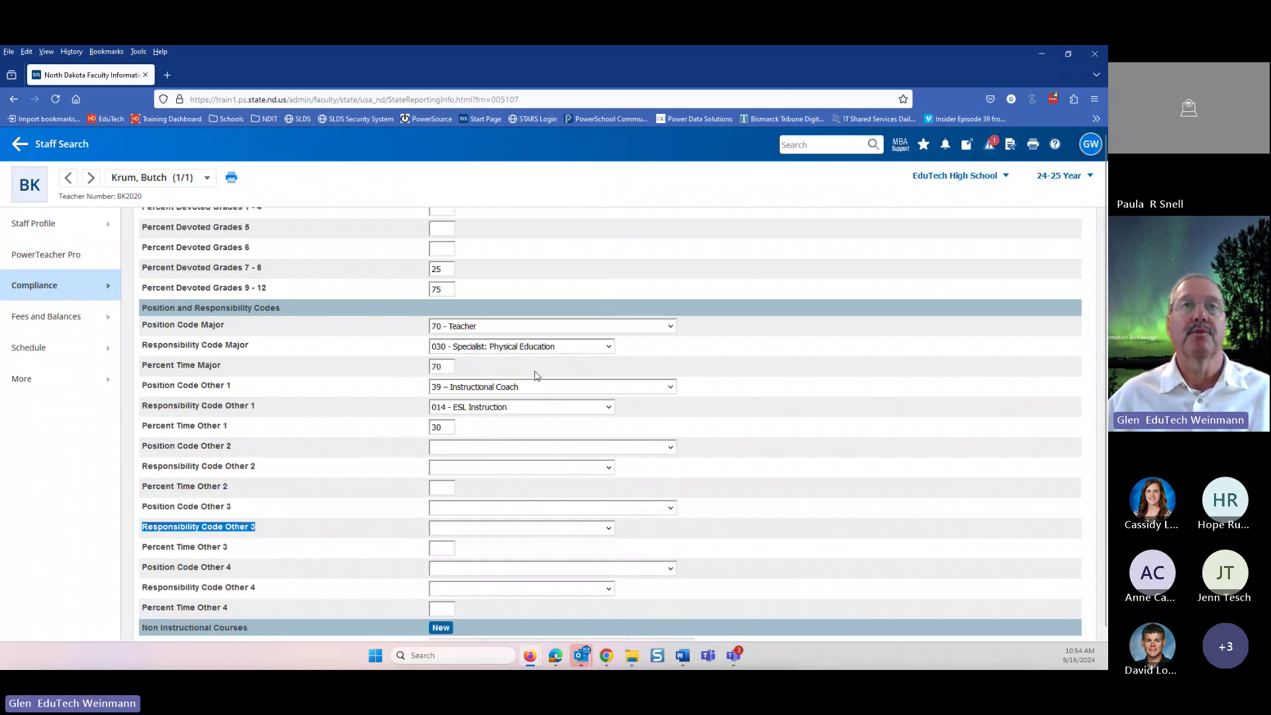
{"action": "scroll", "coordinate": [533, 374], "scroll_direction": "down", "scroll_amount": 2}
{"action": "scroll", "coordinate": [514, 368], "scroll_direction": "up", "scroll_amount": 3}
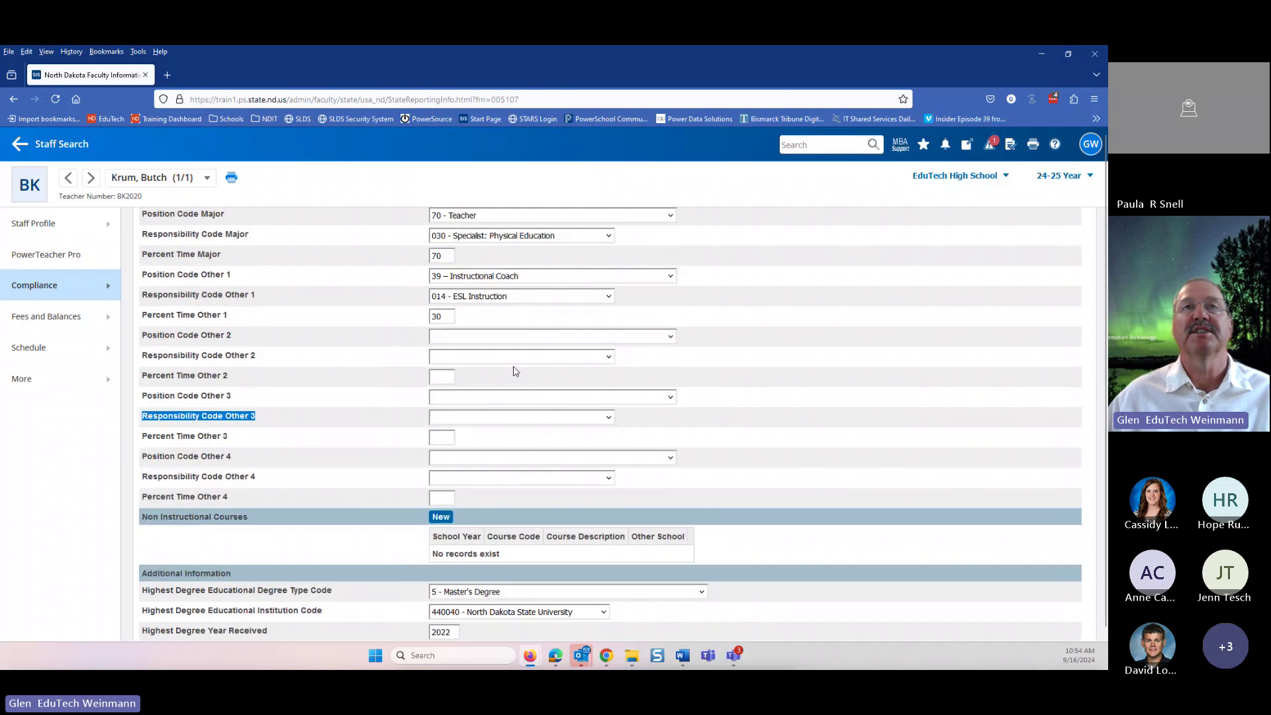
{"action": "scroll", "coordinate": [514, 368], "scroll_direction": "down", "scroll_amount": 3}
{"action": "scroll", "coordinate": [514, 369], "scroll_direction": "up", "scroll_amount": 3}
{"action": "scroll", "coordinate": [514, 371], "scroll_direction": "down", "scroll_amount": 3}
{"action": "scroll", "coordinate": [513, 378], "scroll_direction": "down", "scroll_amount": 2}
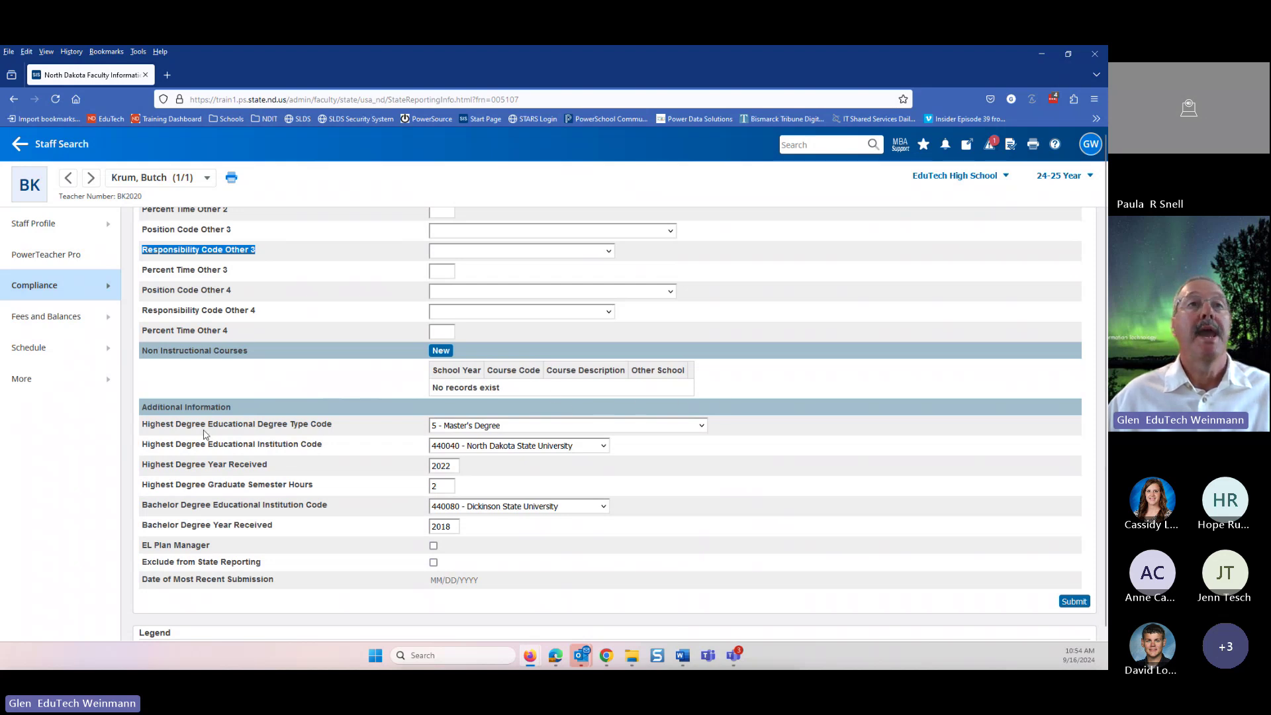
{"action": "scroll", "coordinate": [244, 429], "scroll_direction": "down", "scroll_amount": 2}
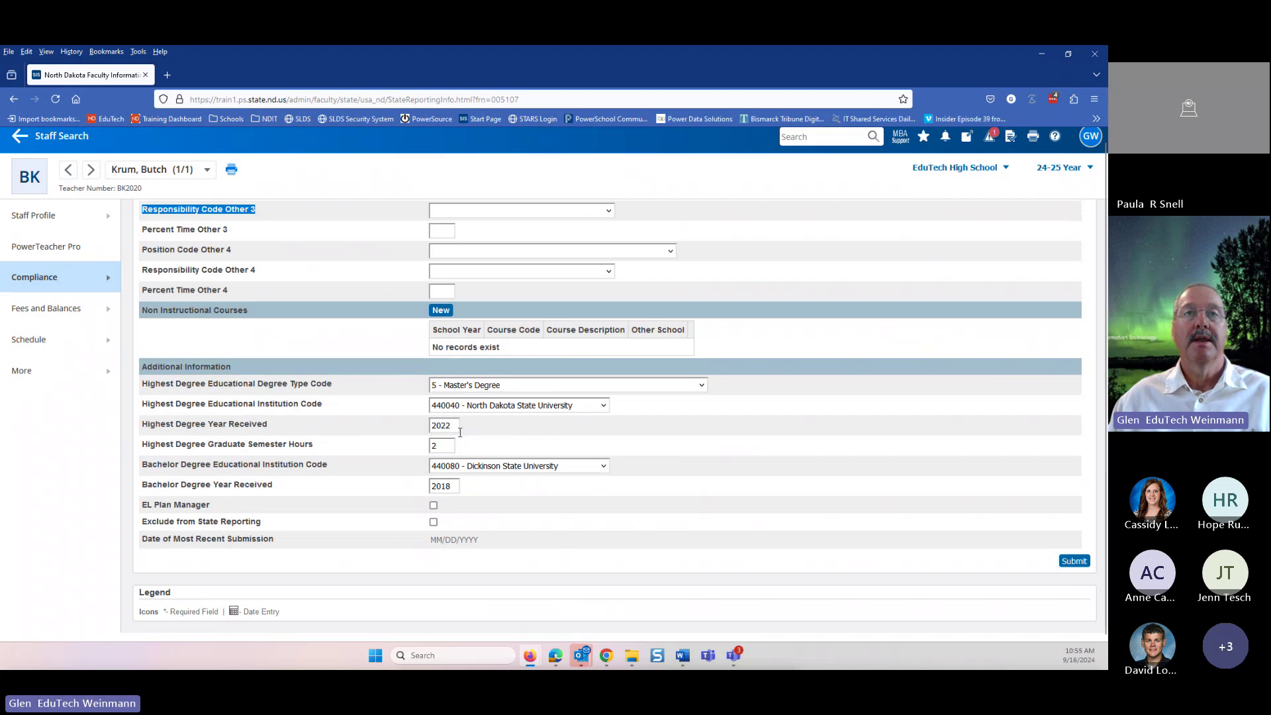
{"action": "double_click", "coordinate": [442, 446]}
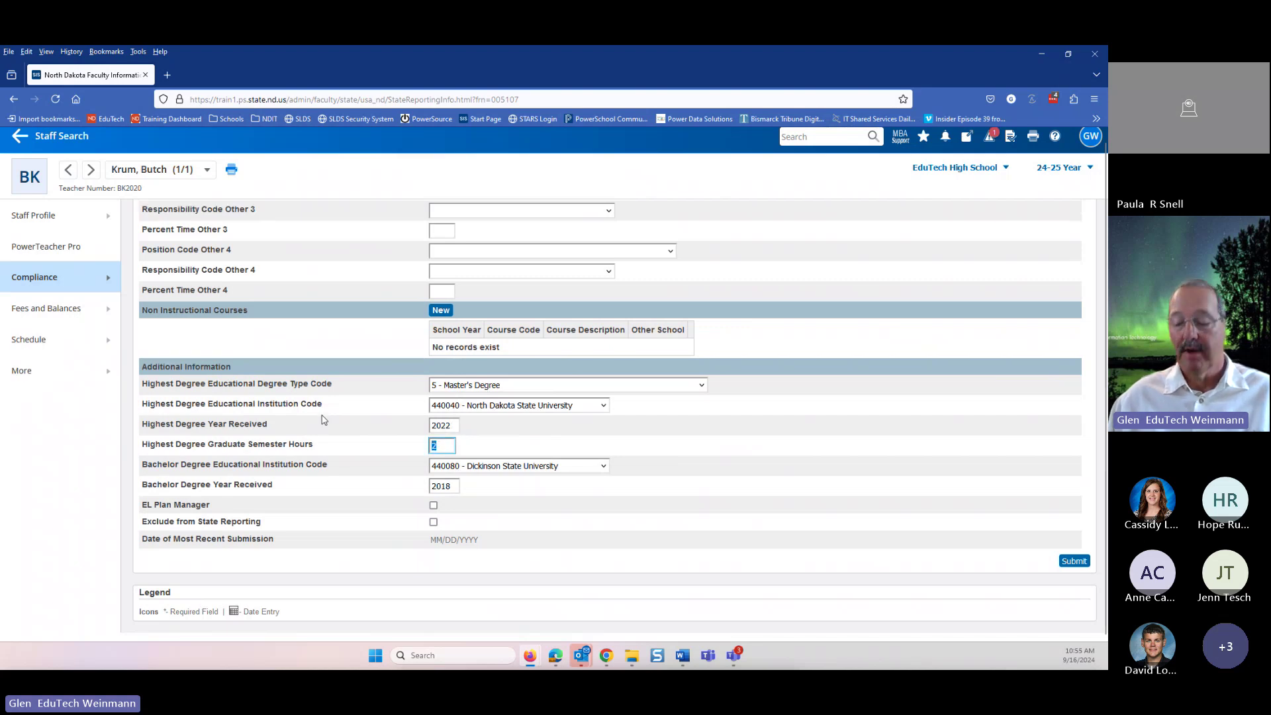
{"action": "type", "text": "0"}
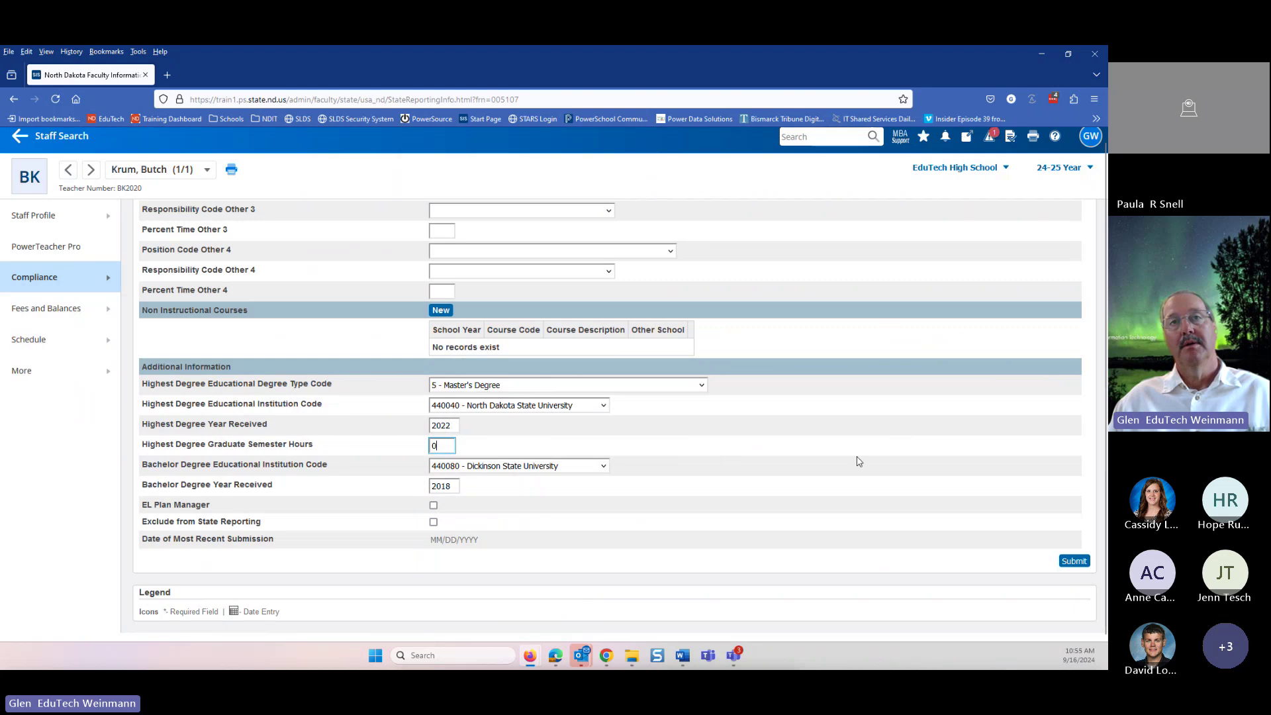
{"action": "double_click", "coordinate": [432, 445]}
{"action": "type", "text": "2"}
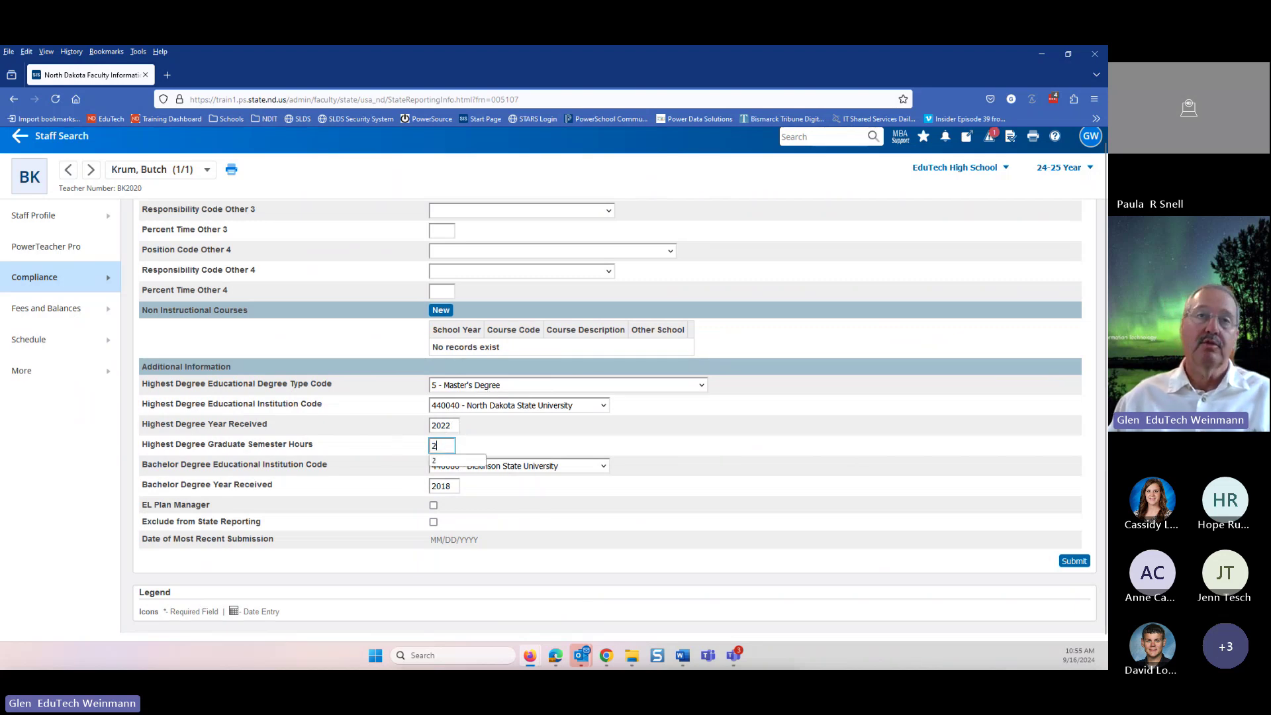
{"action": "left_click", "coordinate": [844, 452]}
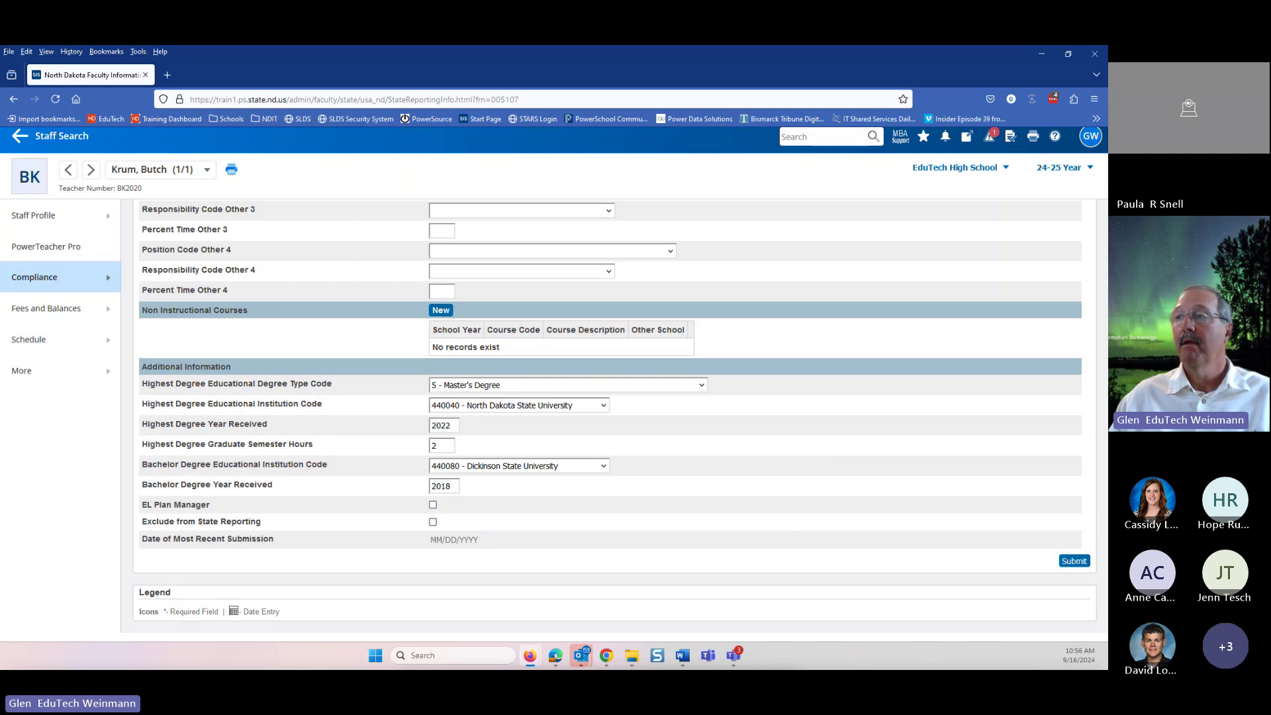
- Set the bachelor degree institution to 777777 - Out-of-Country College or University, country Belgium
{"action": "left_click", "coordinate": [548, 466]}
{"action": "scroll", "coordinate": [554, 436], "scroll_direction": "down", "scroll_amount": 2}
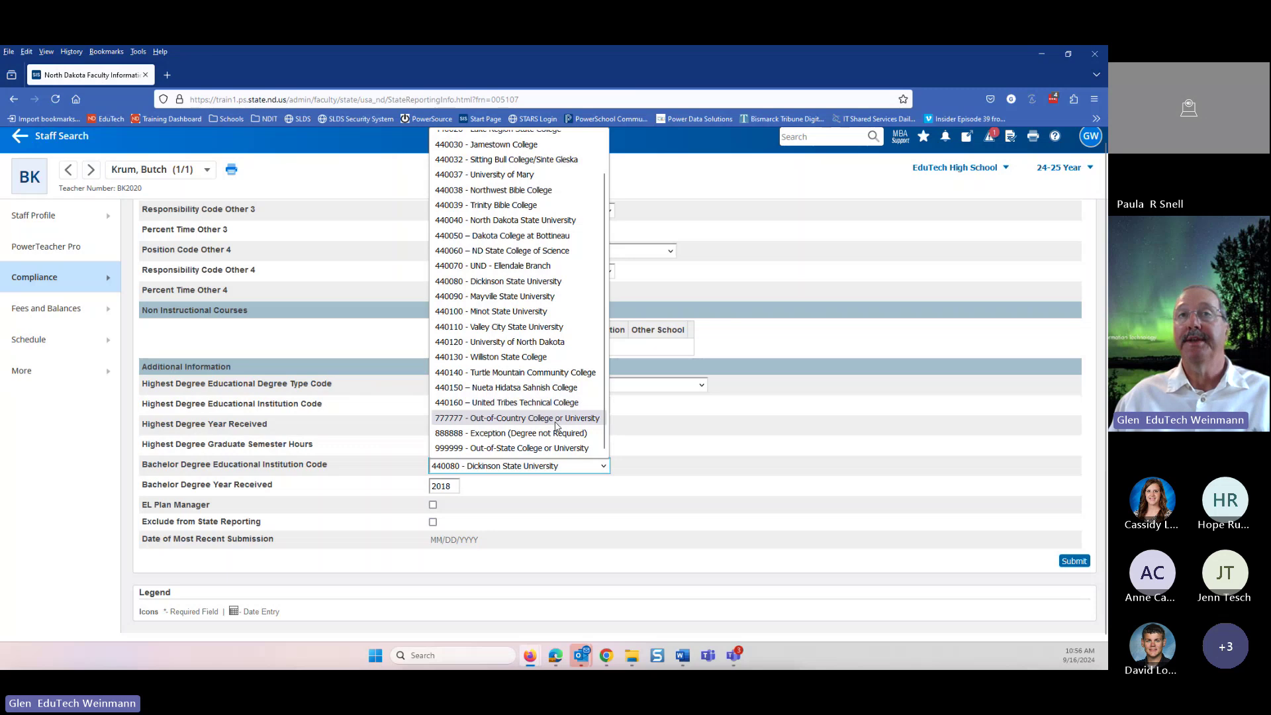
{"action": "left_click", "coordinate": [555, 421]}
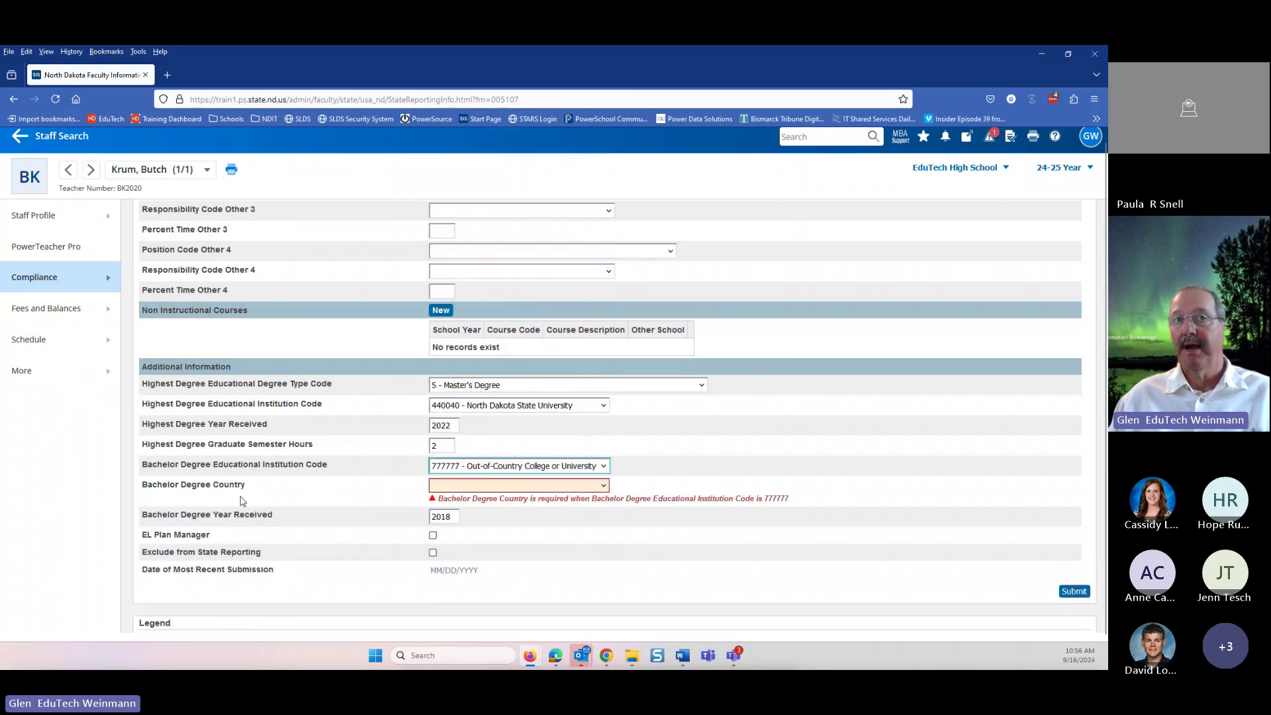
{"action": "left_click", "coordinate": [509, 488]}
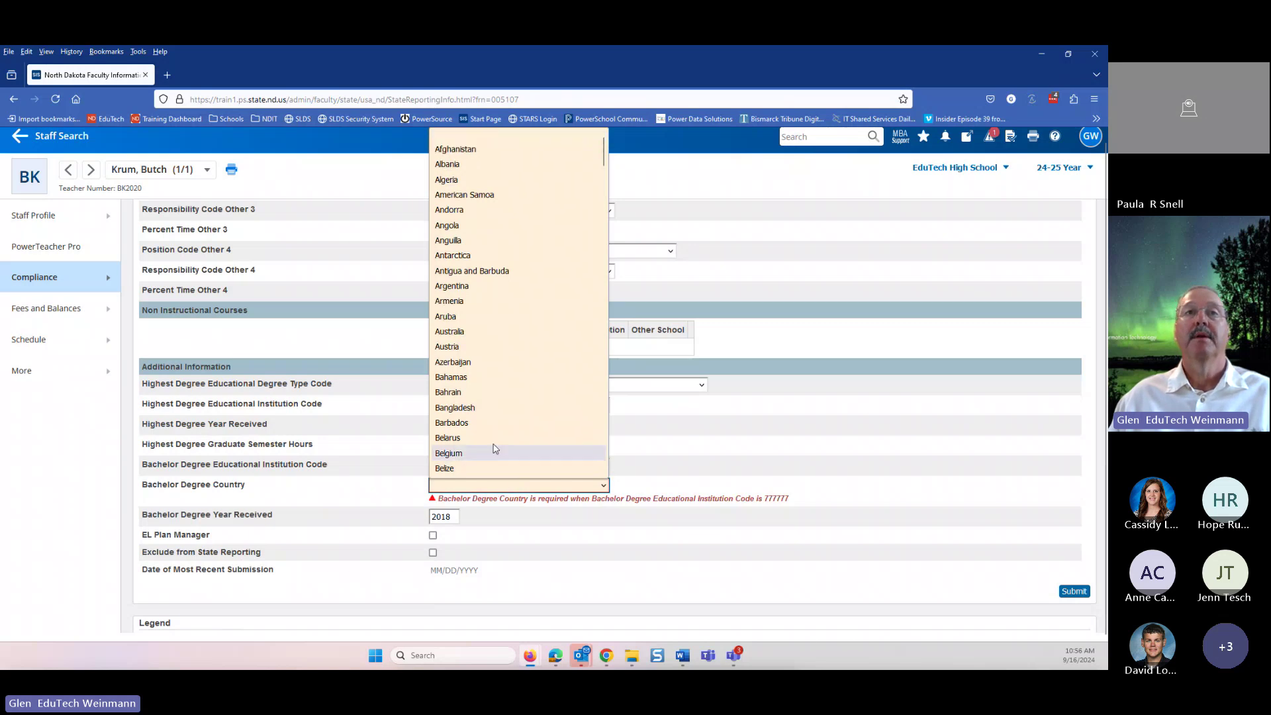
{"action": "left_click", "coordinate": [491, 457]}
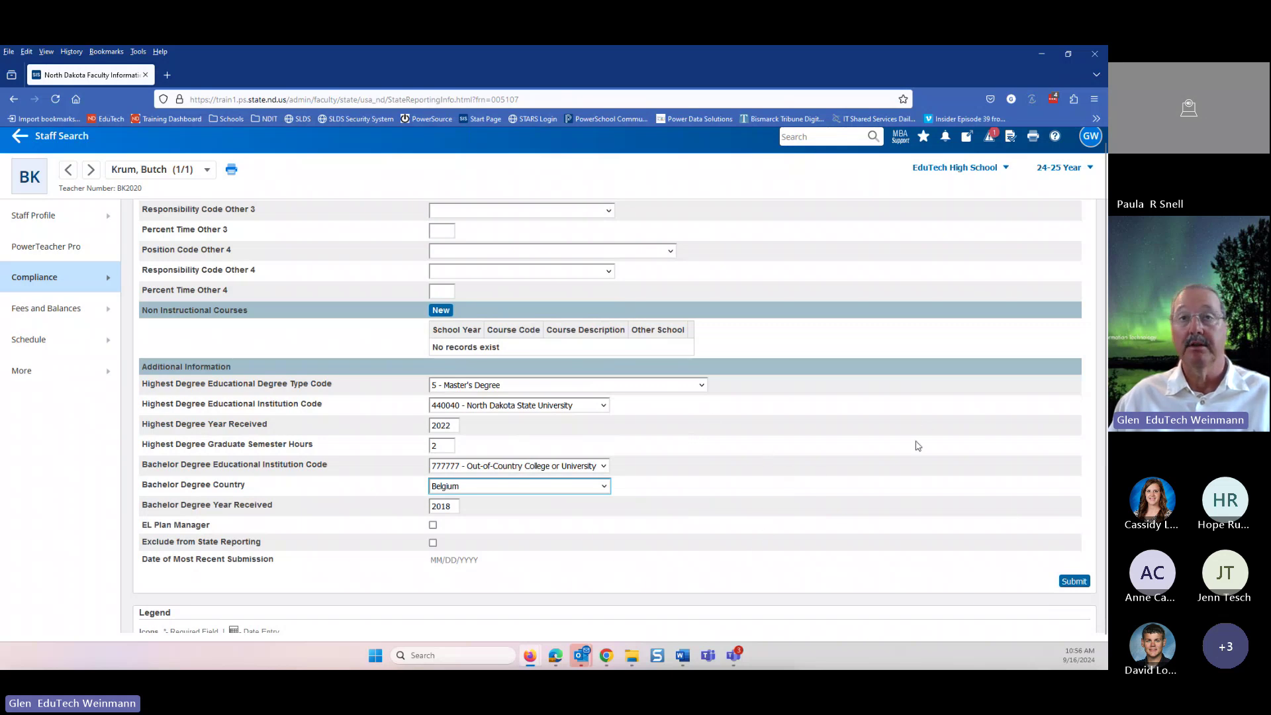
{"action": "left_click", "coordinate": [868, 442]}
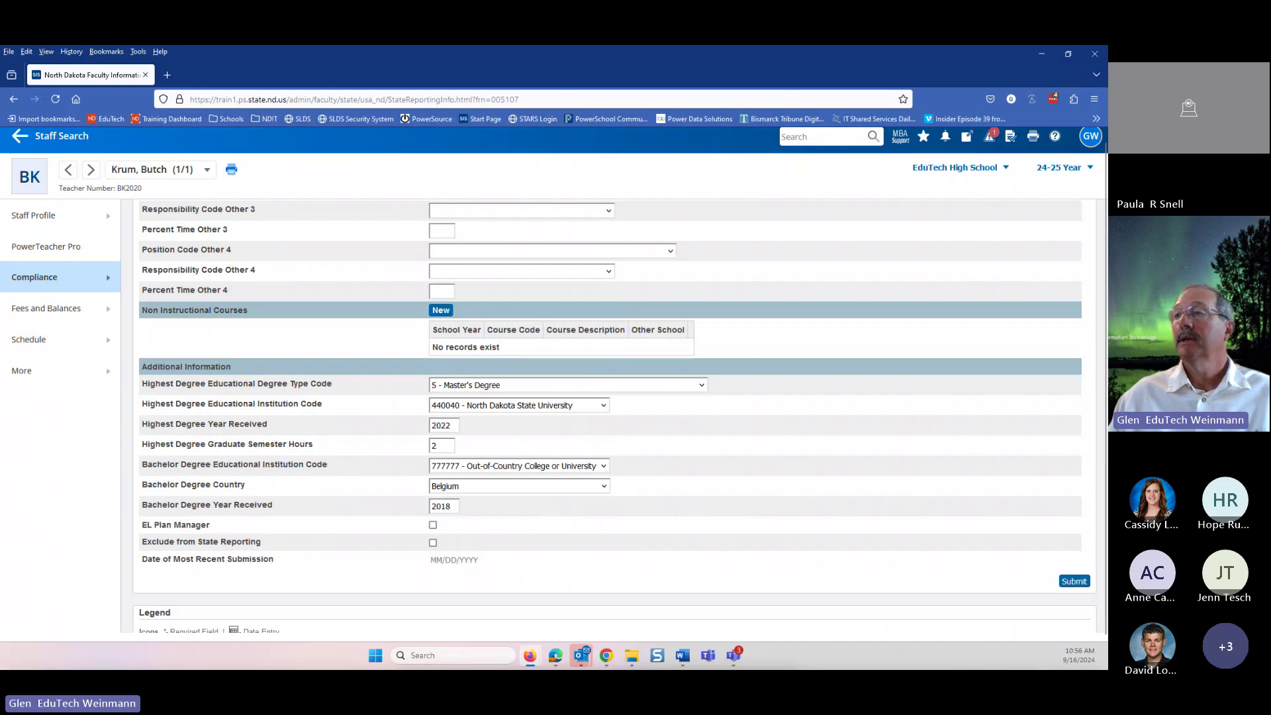
- Go back to the staff Start Page and clear the current staff selection
{"action": "scroll", "coordinate": [860, 399], "scroll_direction": "up", "scroll_amount": 3}
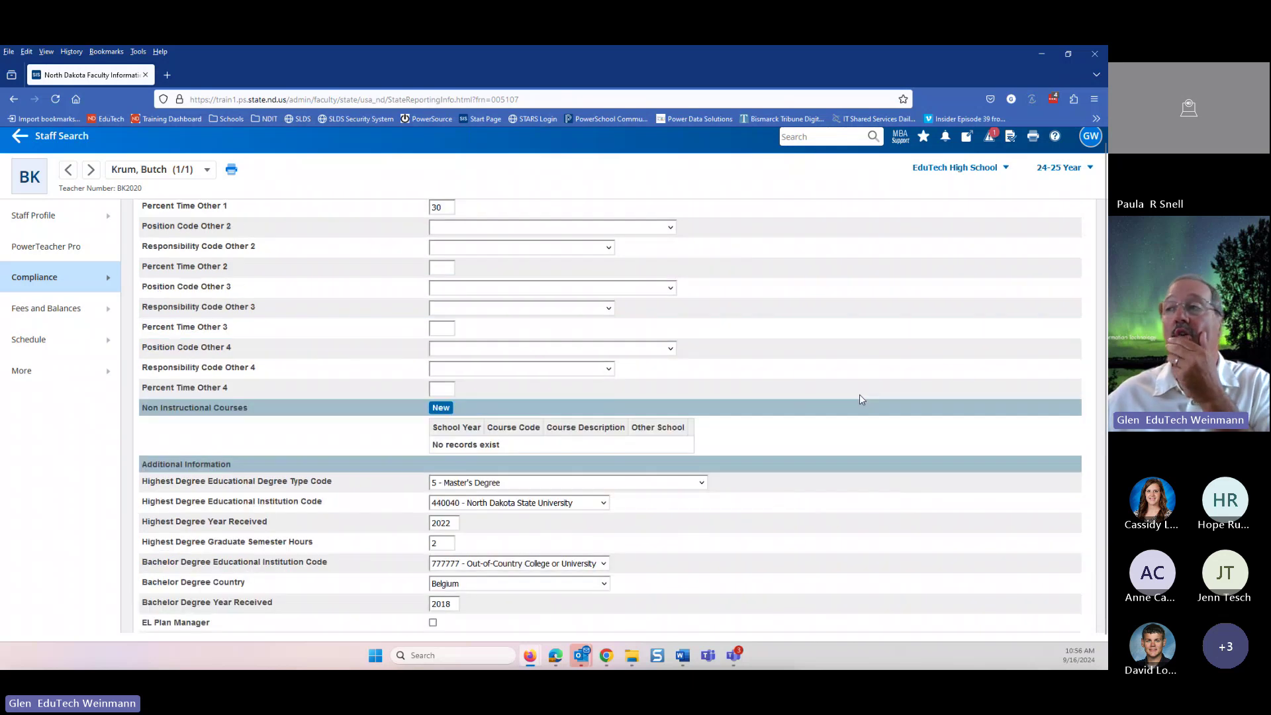
{"action": "scroll", "coordinate": [861, 399], "scroll_direction": "up", "scroll_amount": 15}
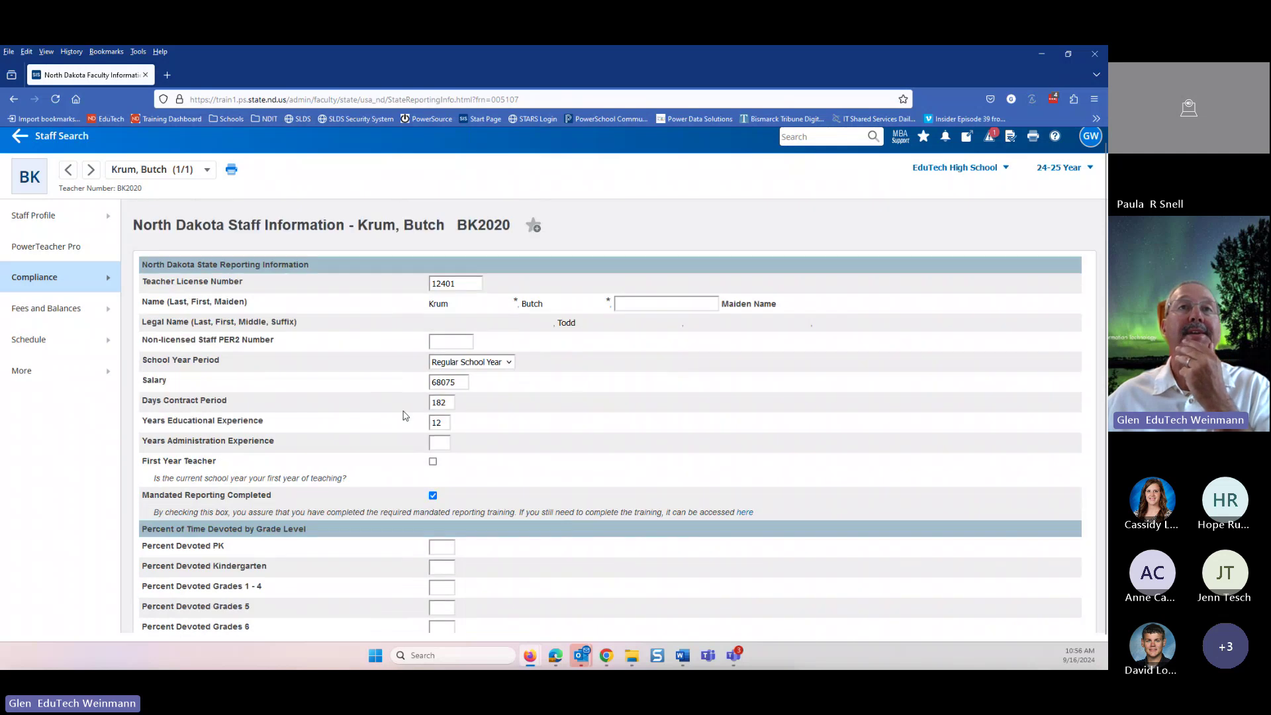
{"action": "scroll", "coordinate": [406, 416], "scroll_direction": "up", "scroll_amount": 1}
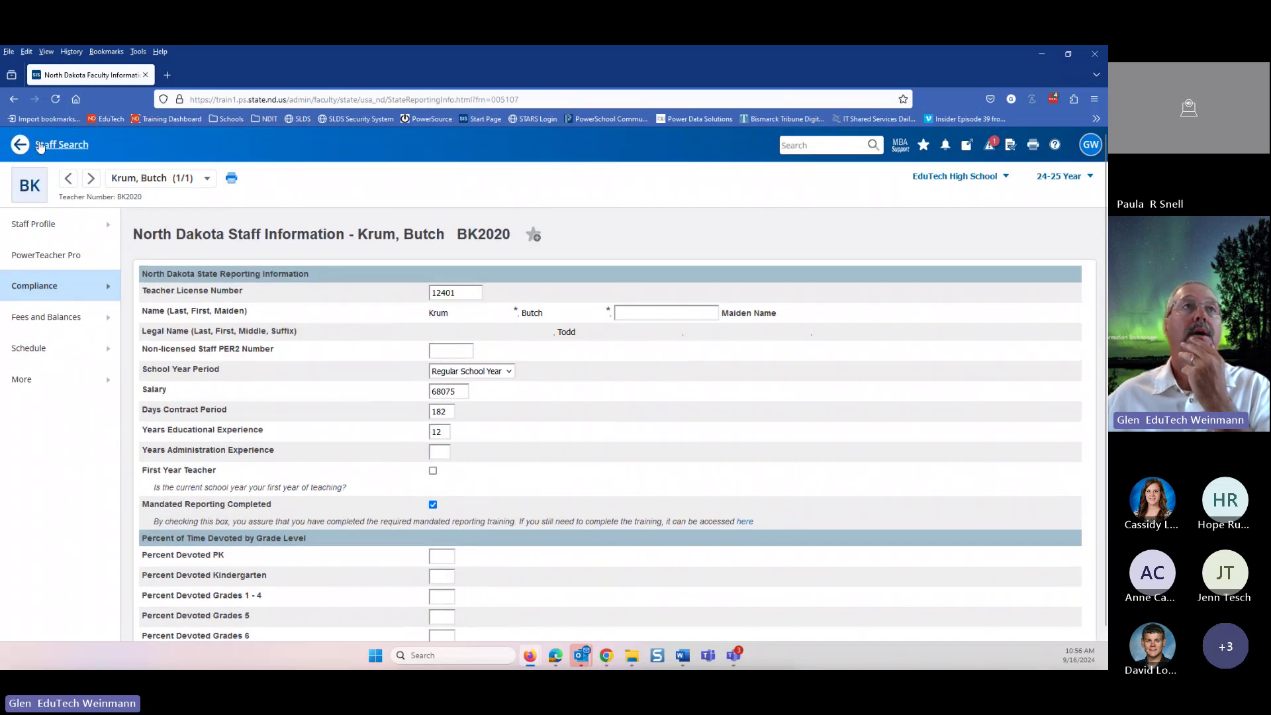
{"action": "left_click", "coordinate": [20, 145]}
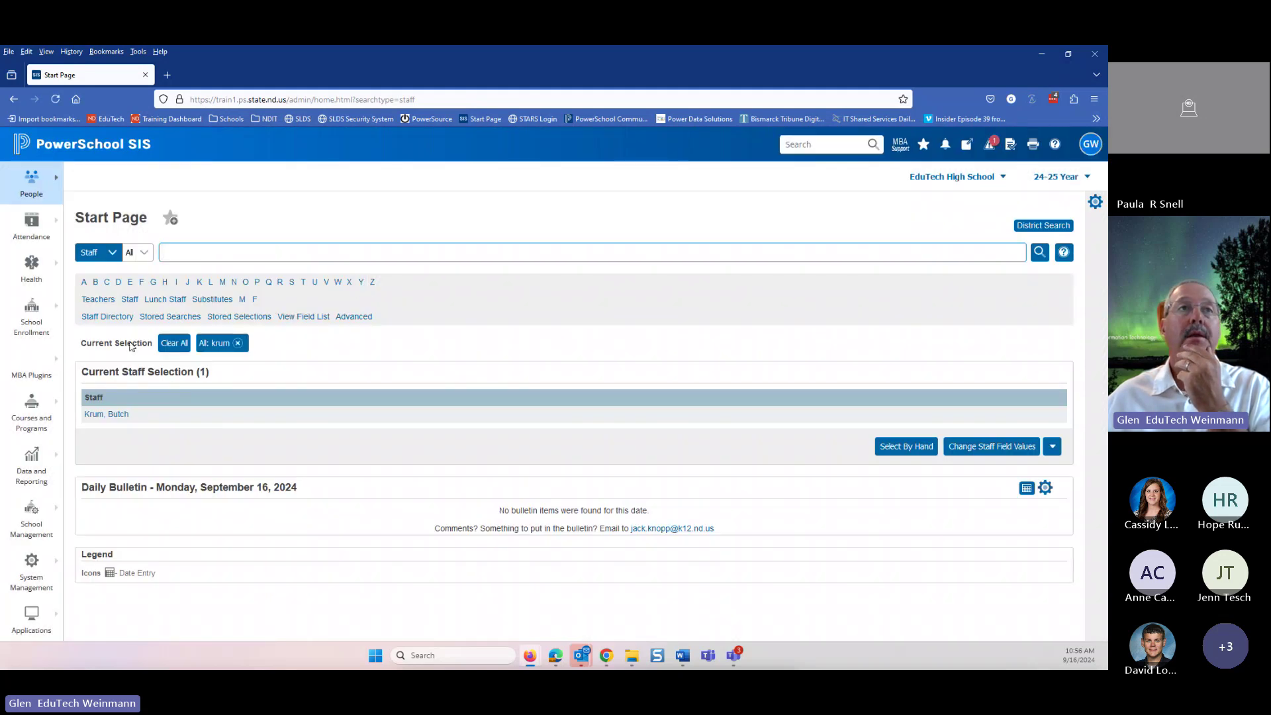
{"action": "left_click", "coordinate": [168, 342]}
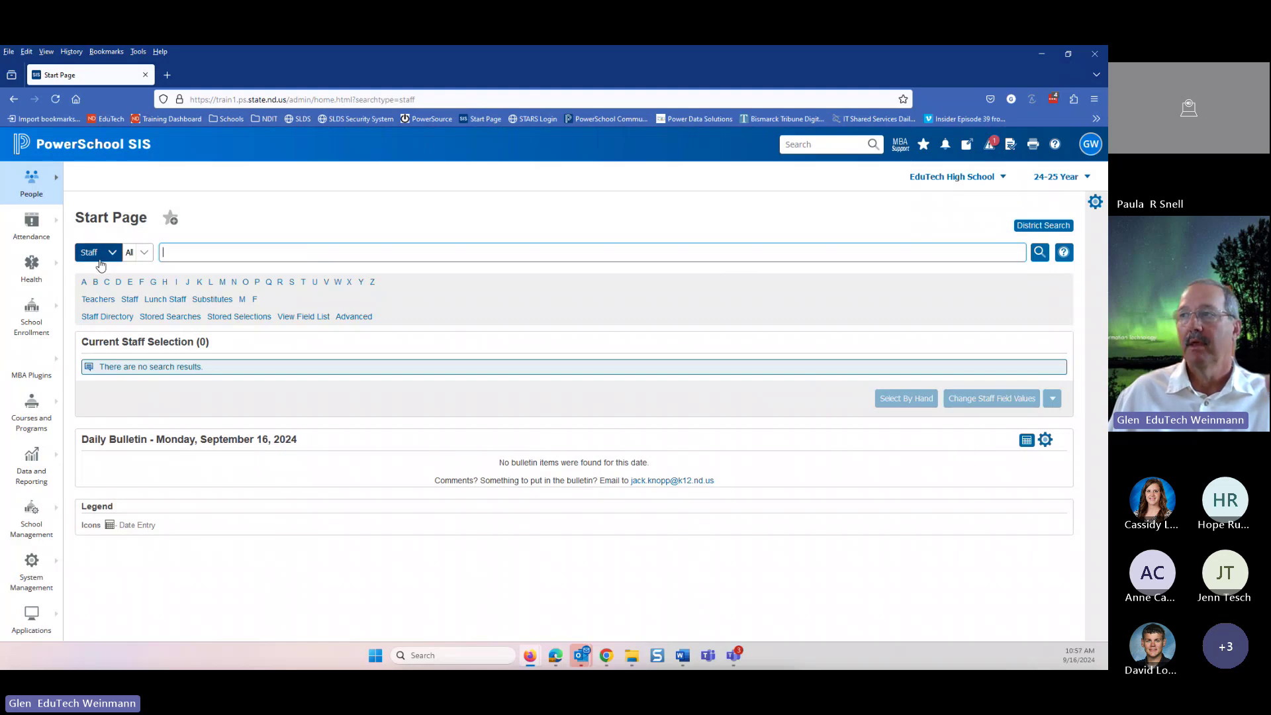
- Filter the field list for 'mand' and insert S_ND_USR_X.MandatedReportingTraining into the search
{"action": "left_click", "coordinate": [303, 321]}
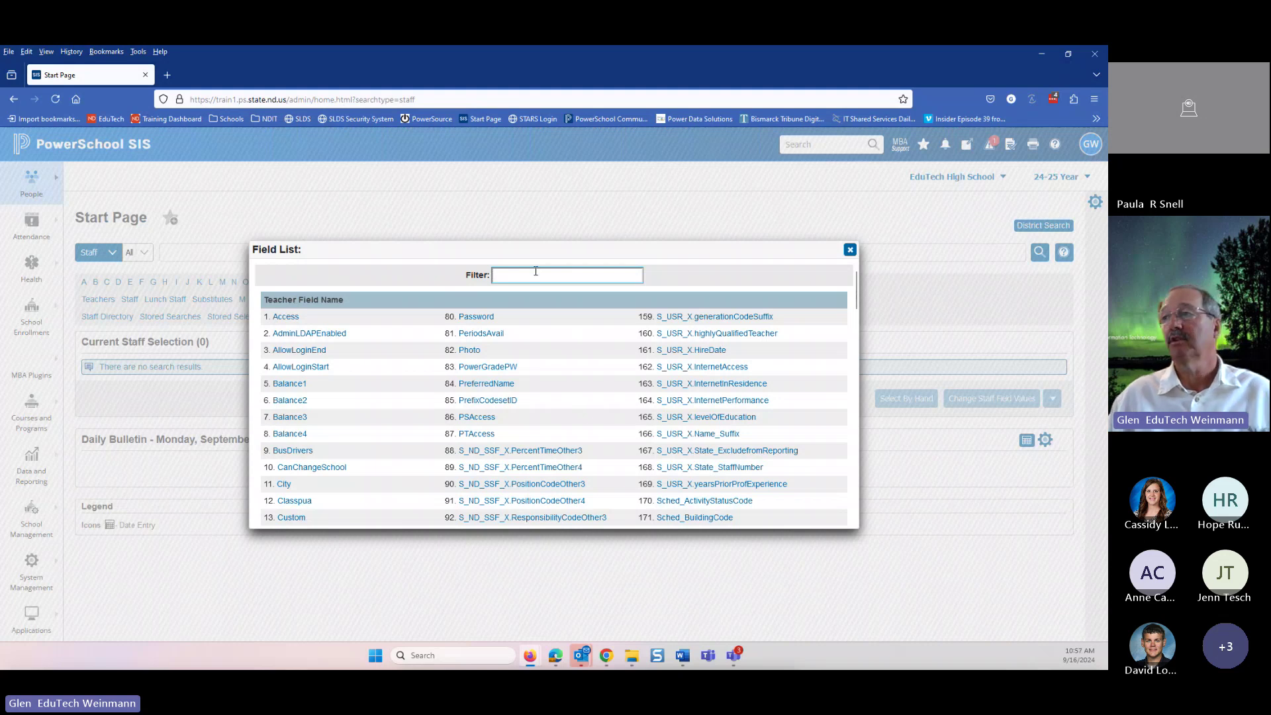
{"action": "type", "text": "mand"}
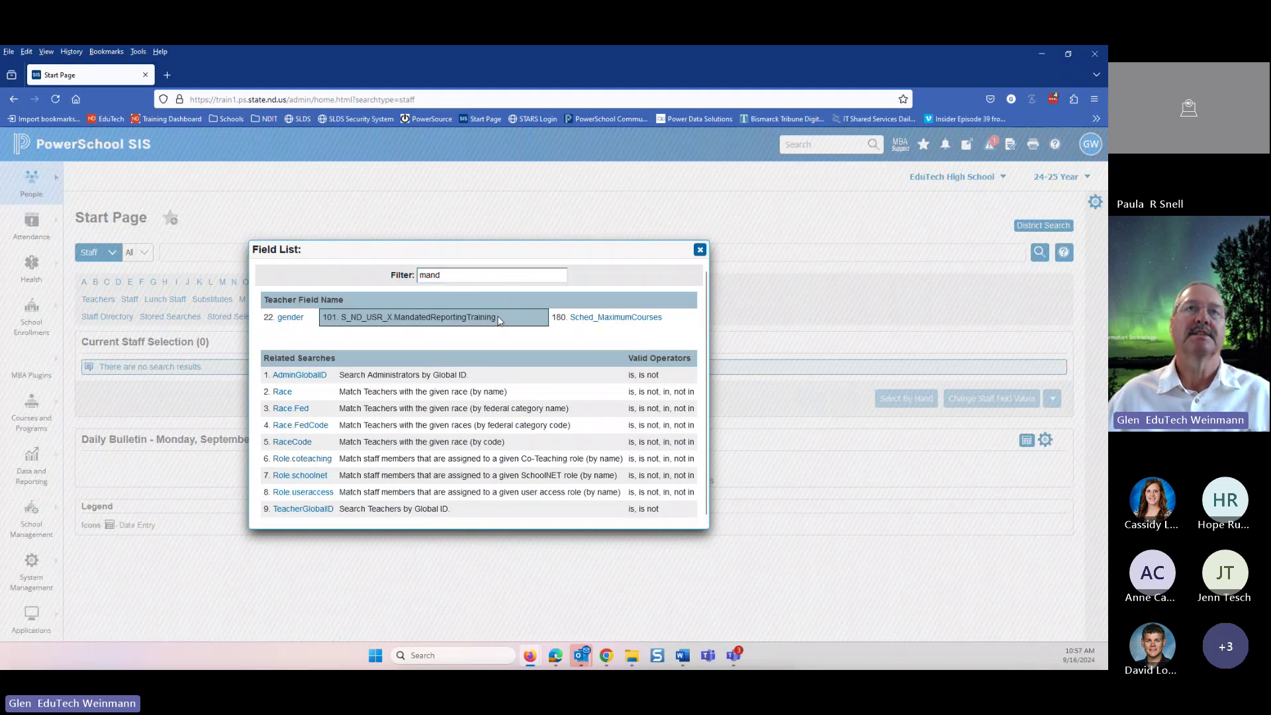
{"action": "left_click", "coordinate": [477, 320]}
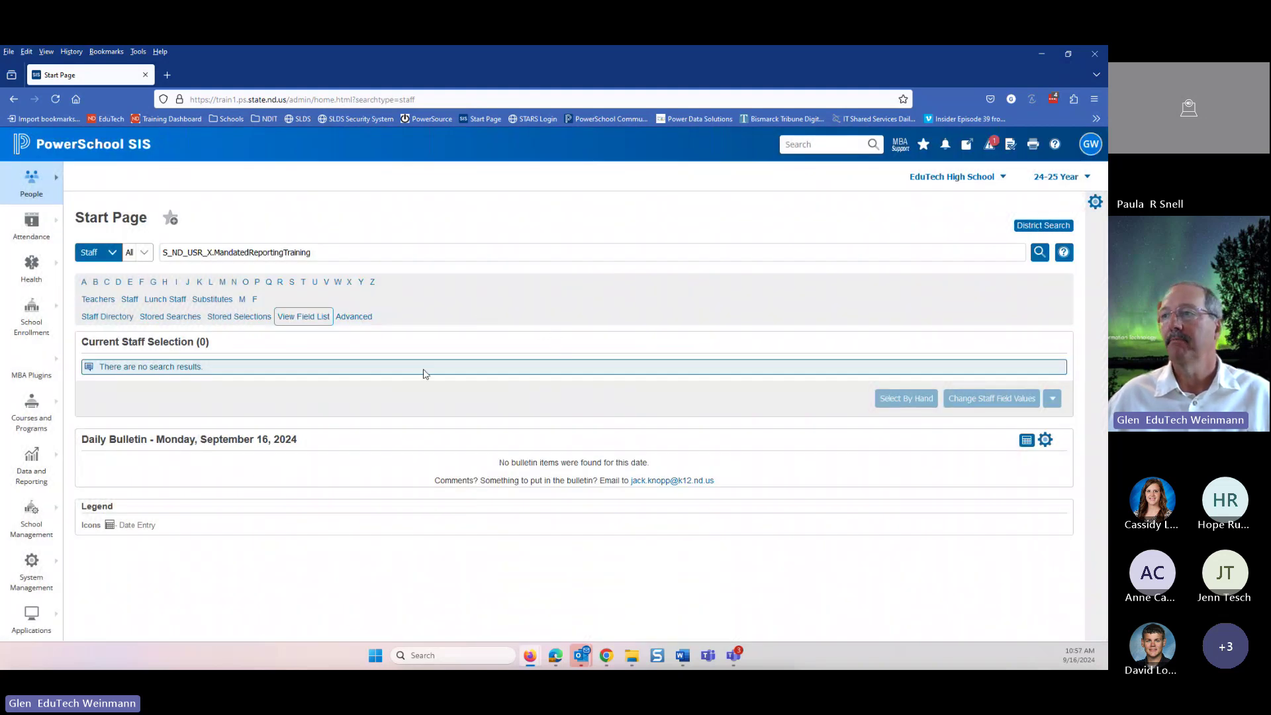
- Search staff on S_ND_USR_X.MandatedReportingTraining= to find the 417 with blank training
{"action": "left_click", "coordinate": [327, 249]}
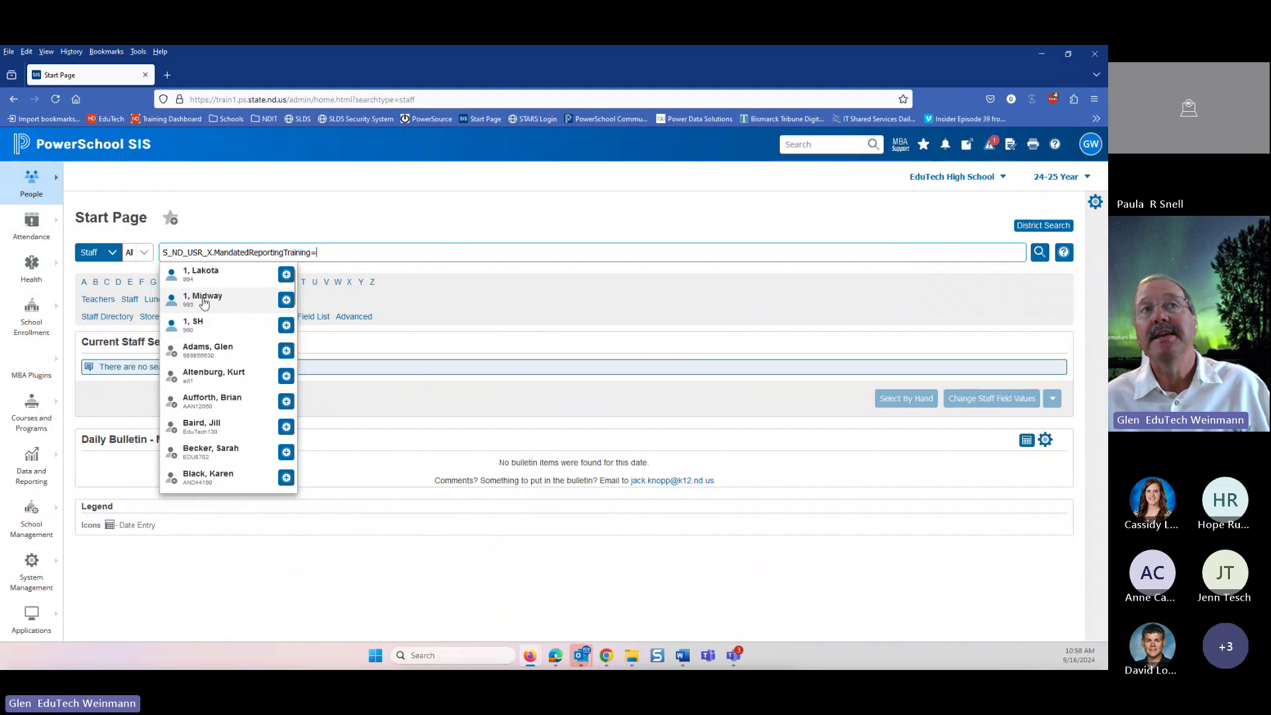
{"action": "scroll", "coordinate": [219, 425], "scroll_direction": "down", "scroll_amount": 10}
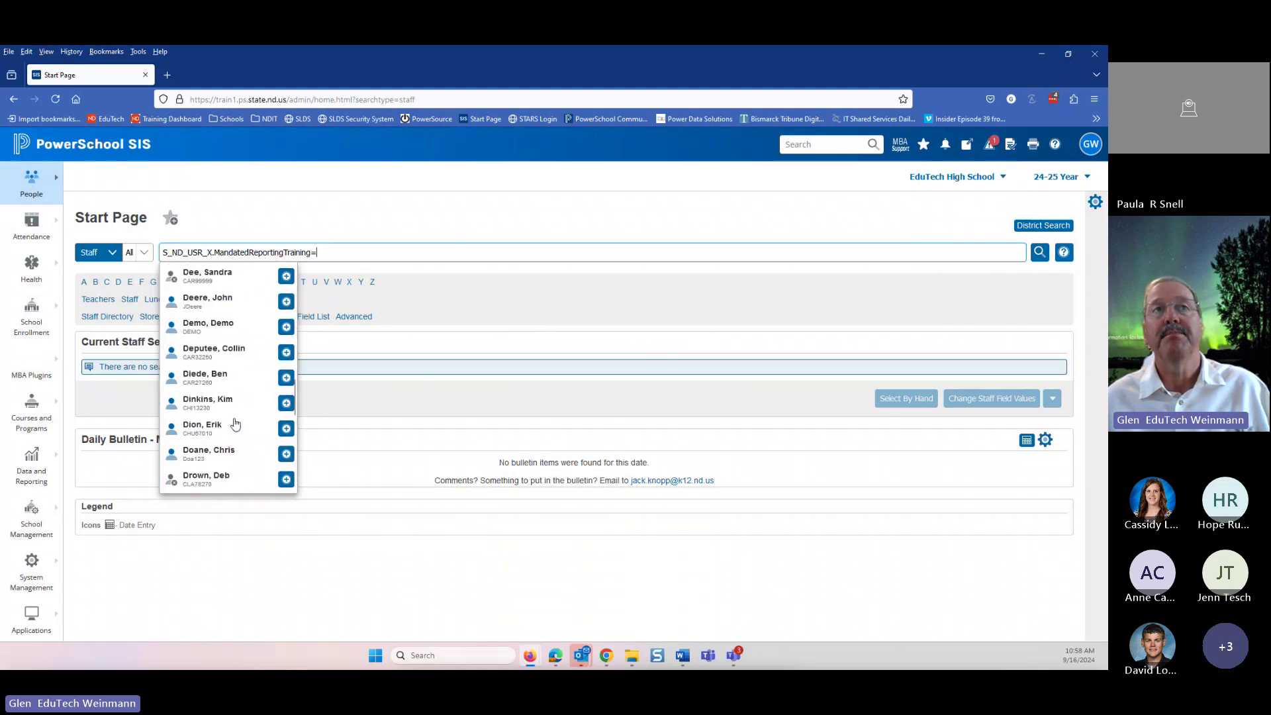
{"action": "scroll", "coordinate": [235, 423], "scroll_direction": "up", "scroll_amount": 8}
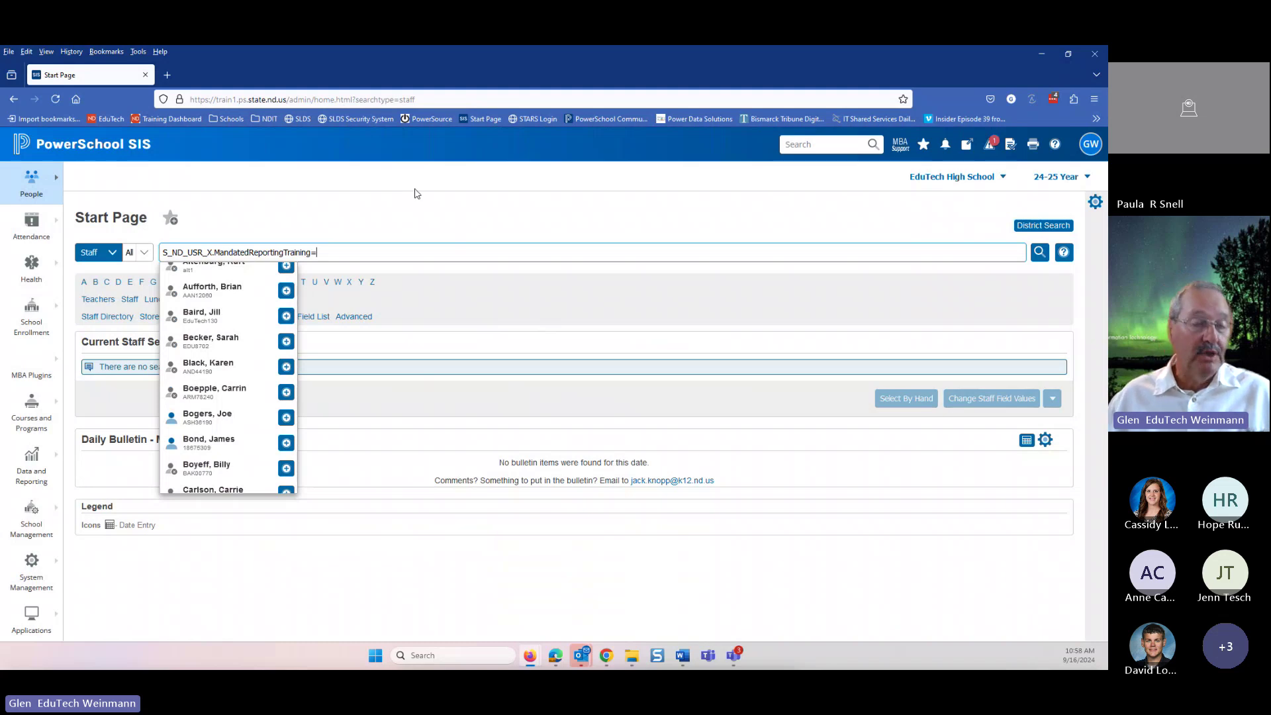
{"action": "type", "text": "1"}
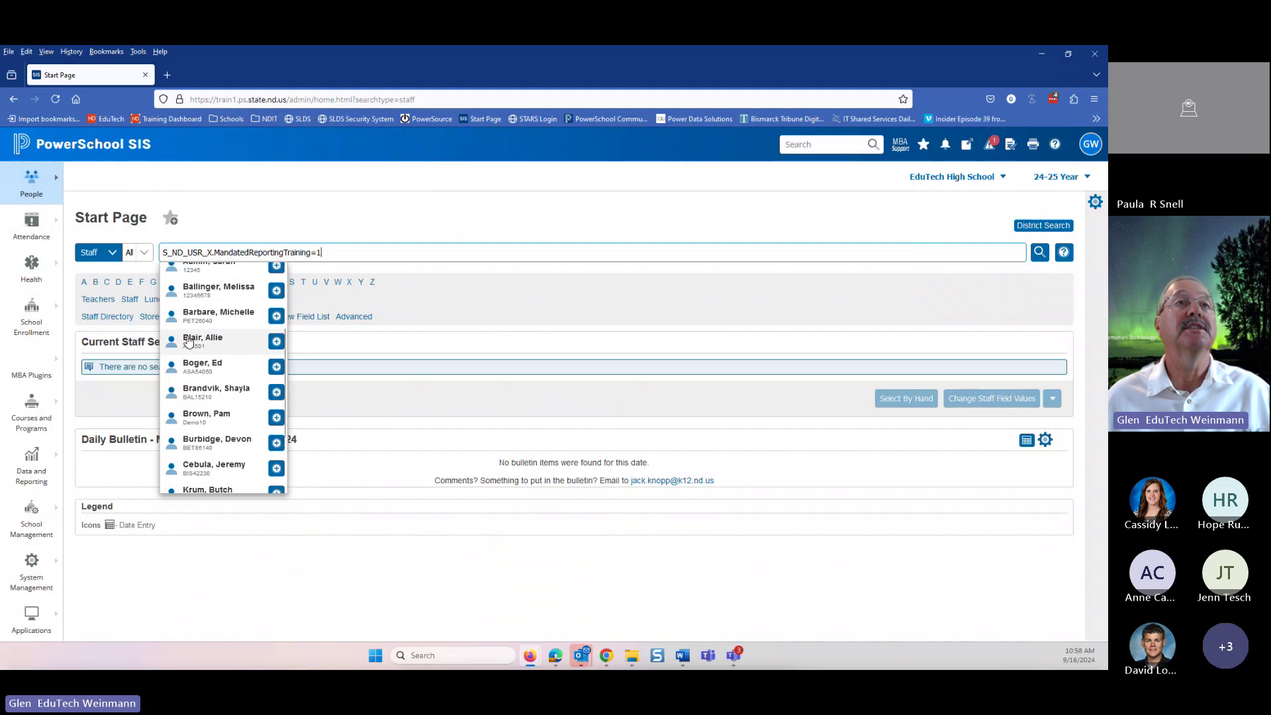
{"action": "scroll", "coordinate": [216, 351], "scroll_direction": "down", "scroll_amount": 2}
{"action": "scroll", "coordinate": [210, 379], "scroll_direction": "up", "scroll_amount": 3}
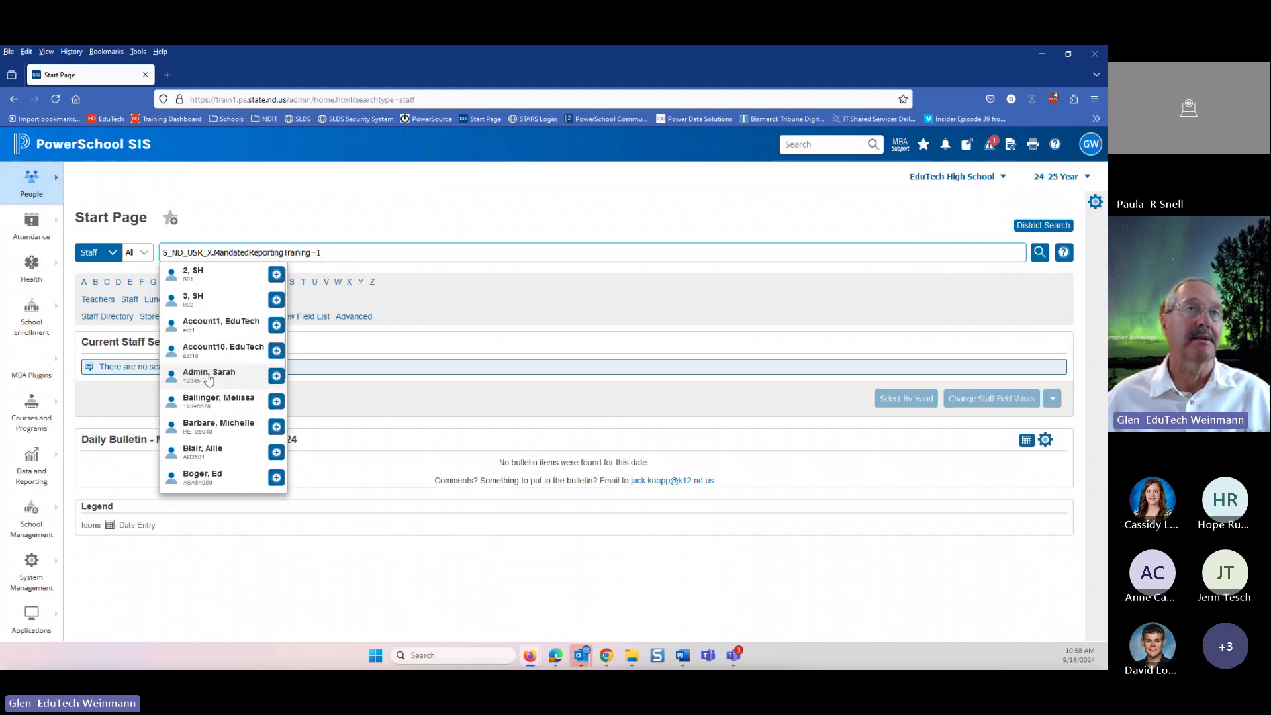
{"action": "scroll", "coordinate": [210, 379], "scroll_direction": "down", "scroll_amount": 2}
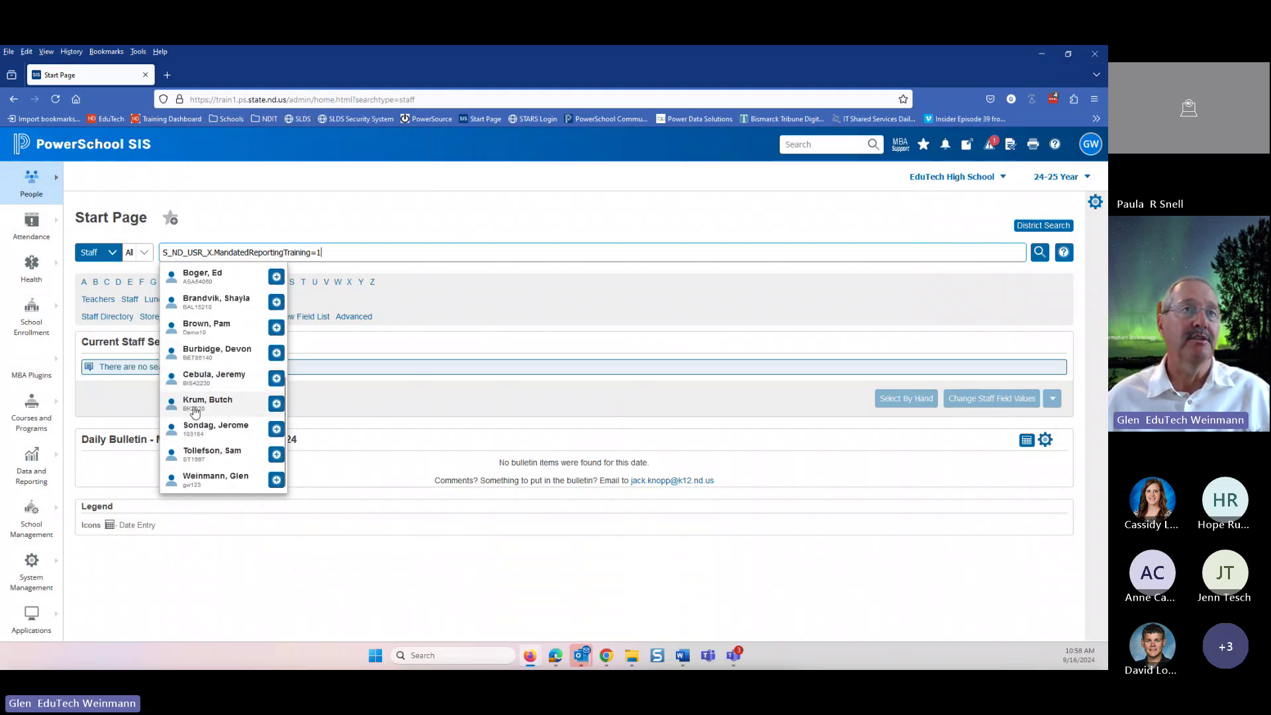
{"action": "key", "text": "BackSpace"}
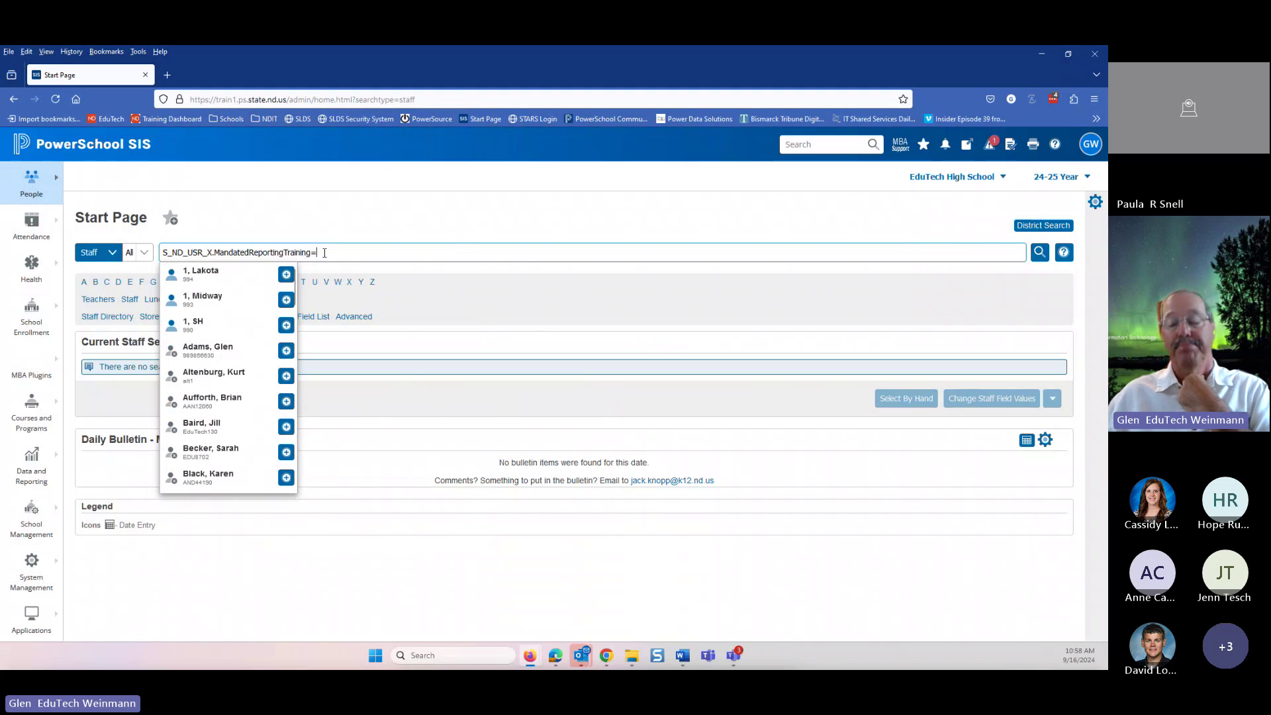
{"action": "key", "text": "Return"}
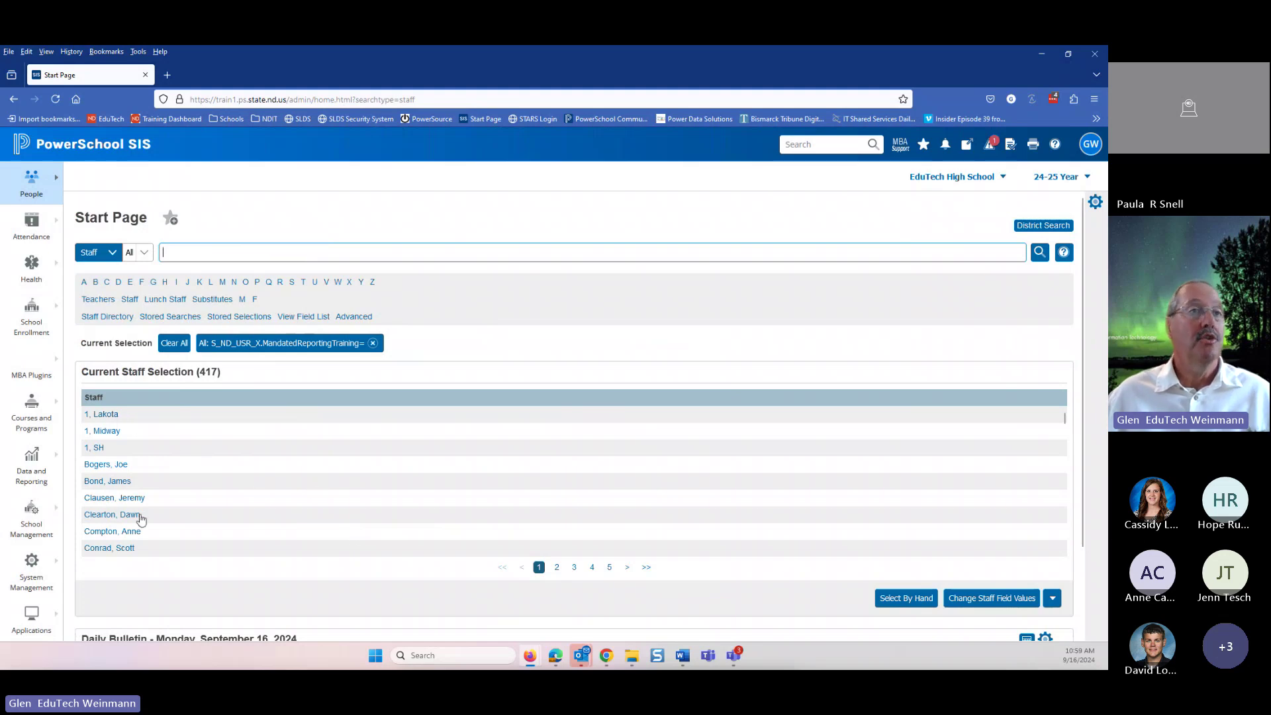
- Hand-pick two of the 417 staff members and update the selection to just them
{"action": "left_click", "coordinate": [895, 599]}
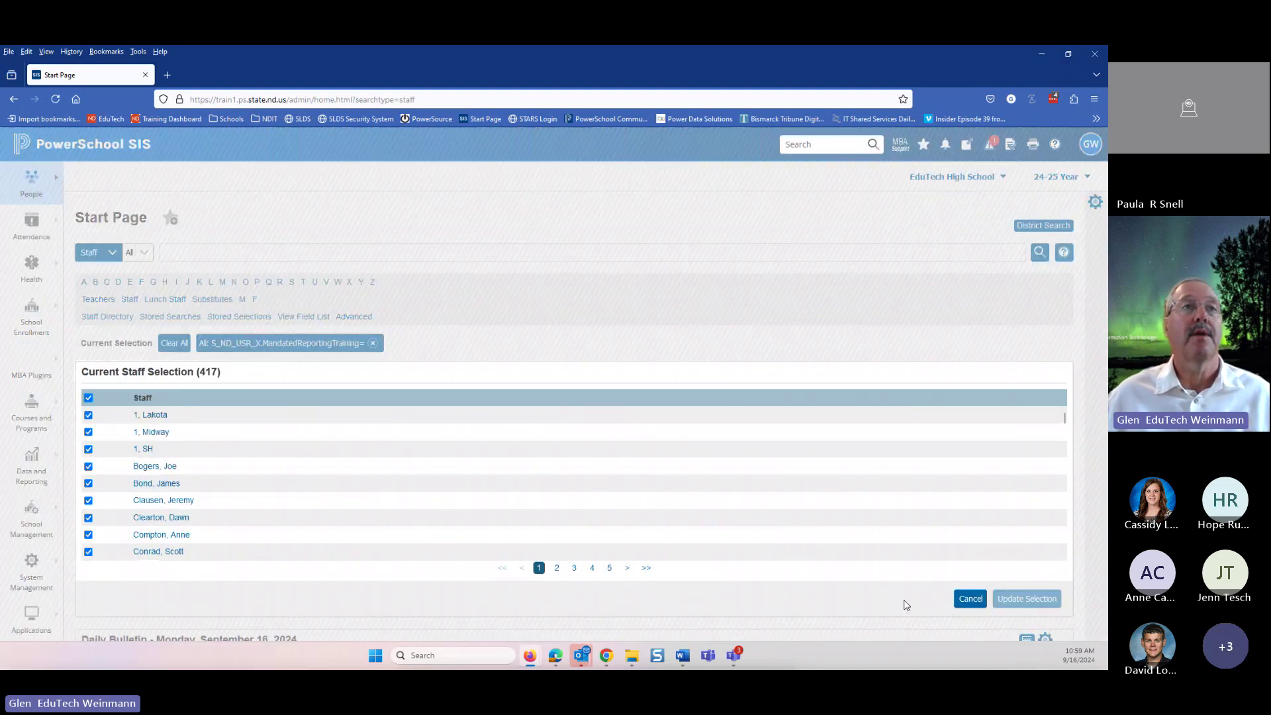
{"action": "left_click", "coordinate": [88, 398]}
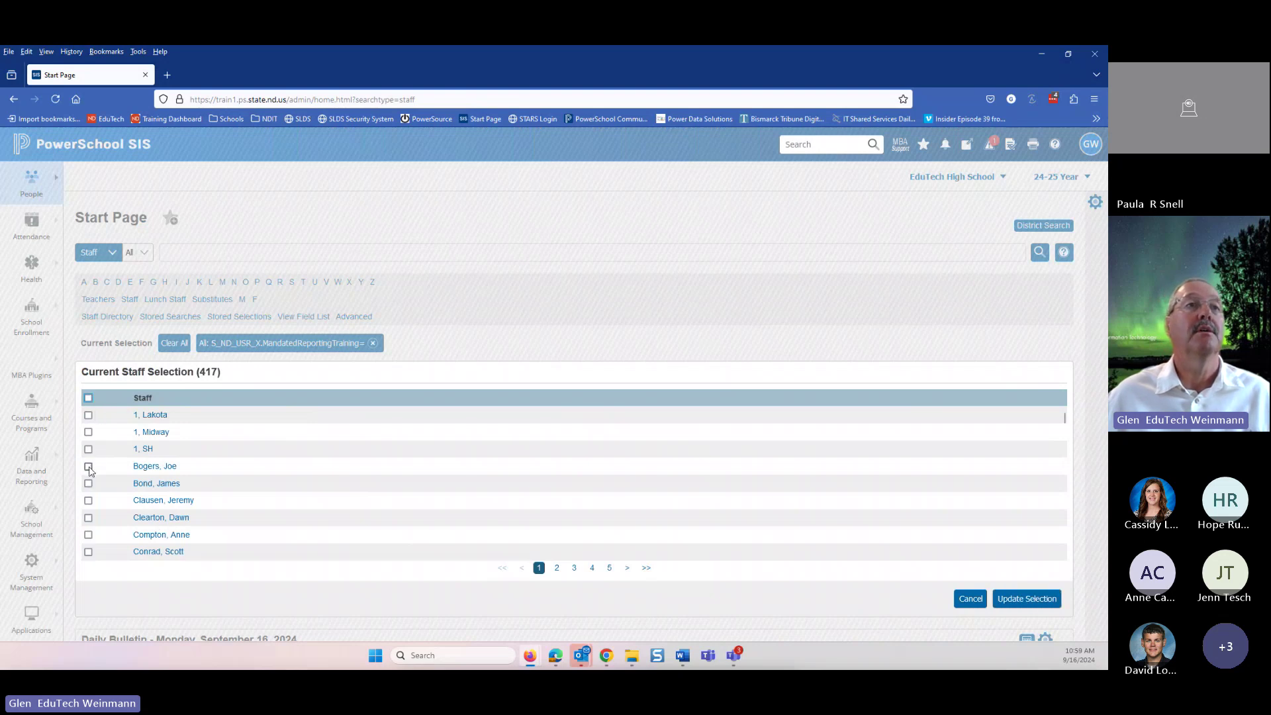
{"action": "left_click", "coordinate": [89, 467]}
{"action": "left_click", "coordinate": [89, 484]}
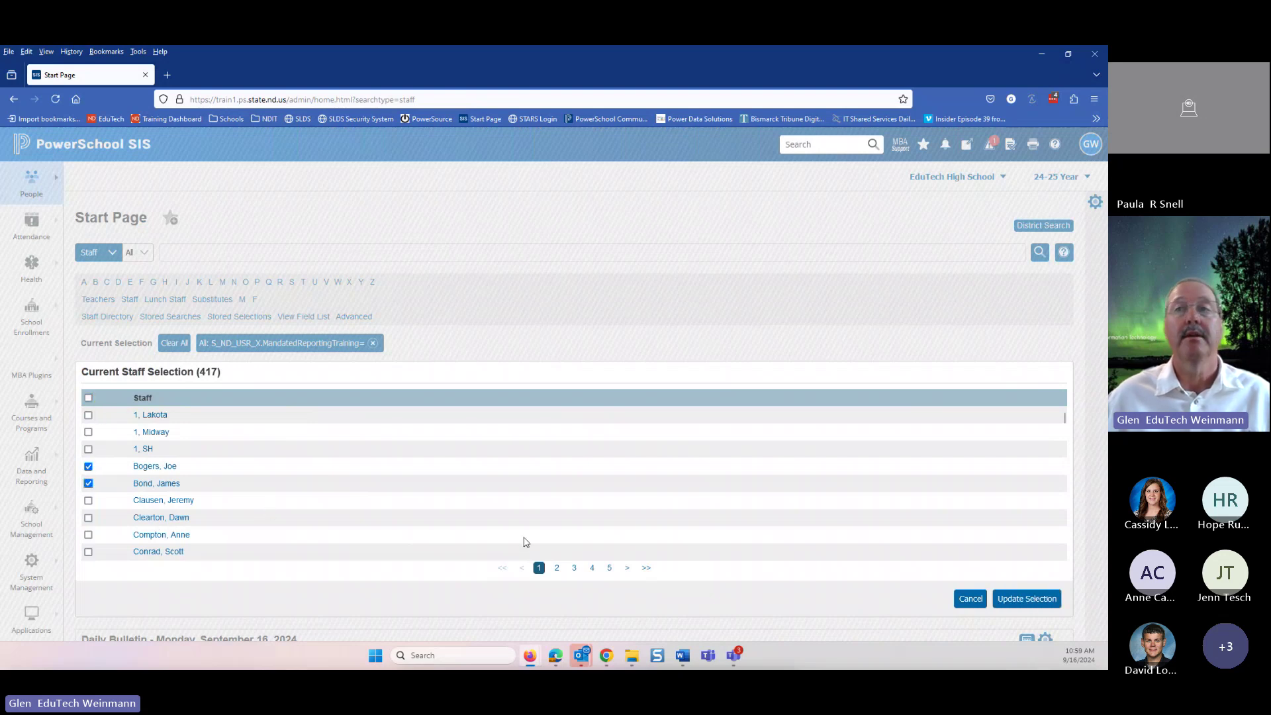
{"action": "left_click", "coordinate": [1036, 598]}
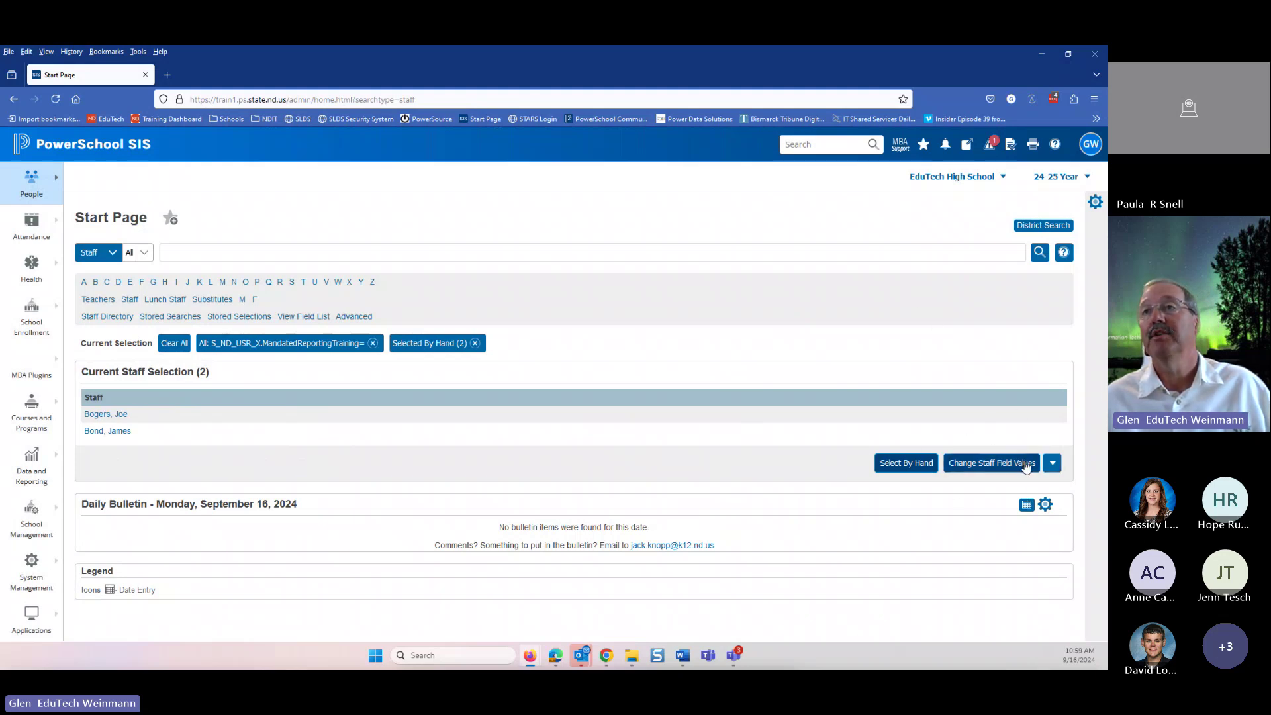
- Open Change Staff Field Values for the two selected teachers and show the field list
{"action": "left_click", "coordinate": [1053, 462]}
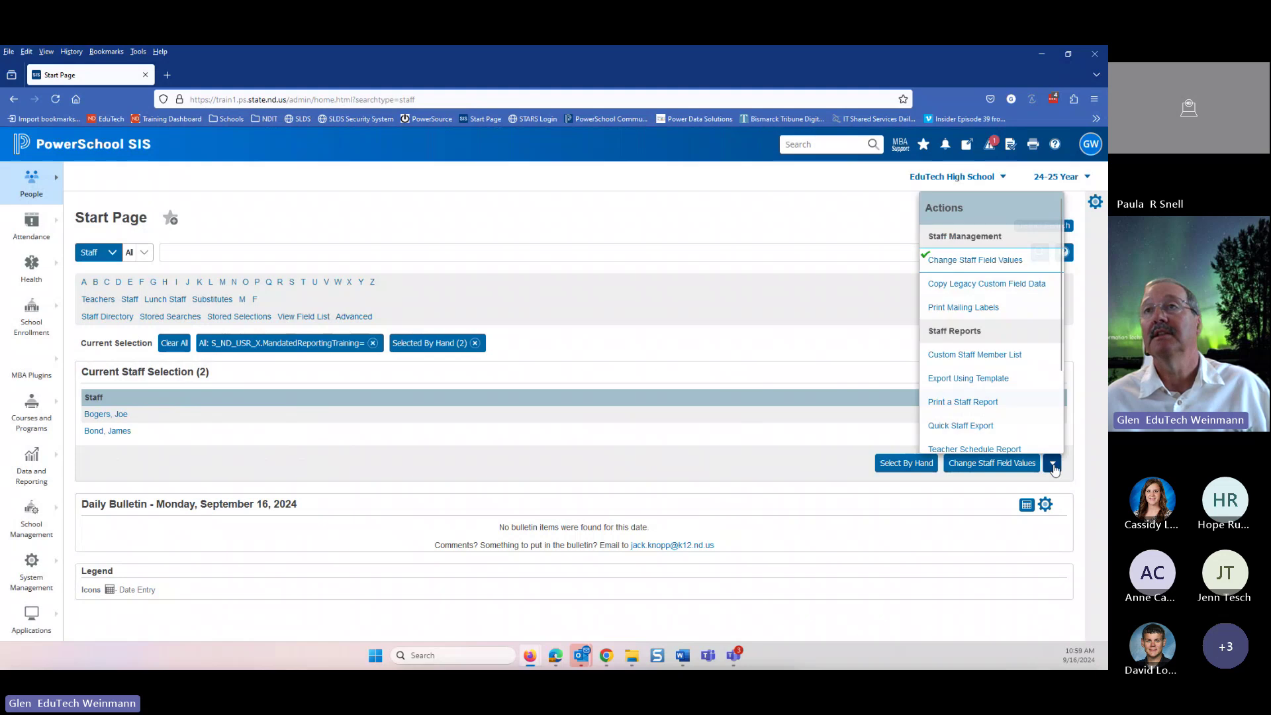
{"action": "left_click", "coordinate": [953, 259]}
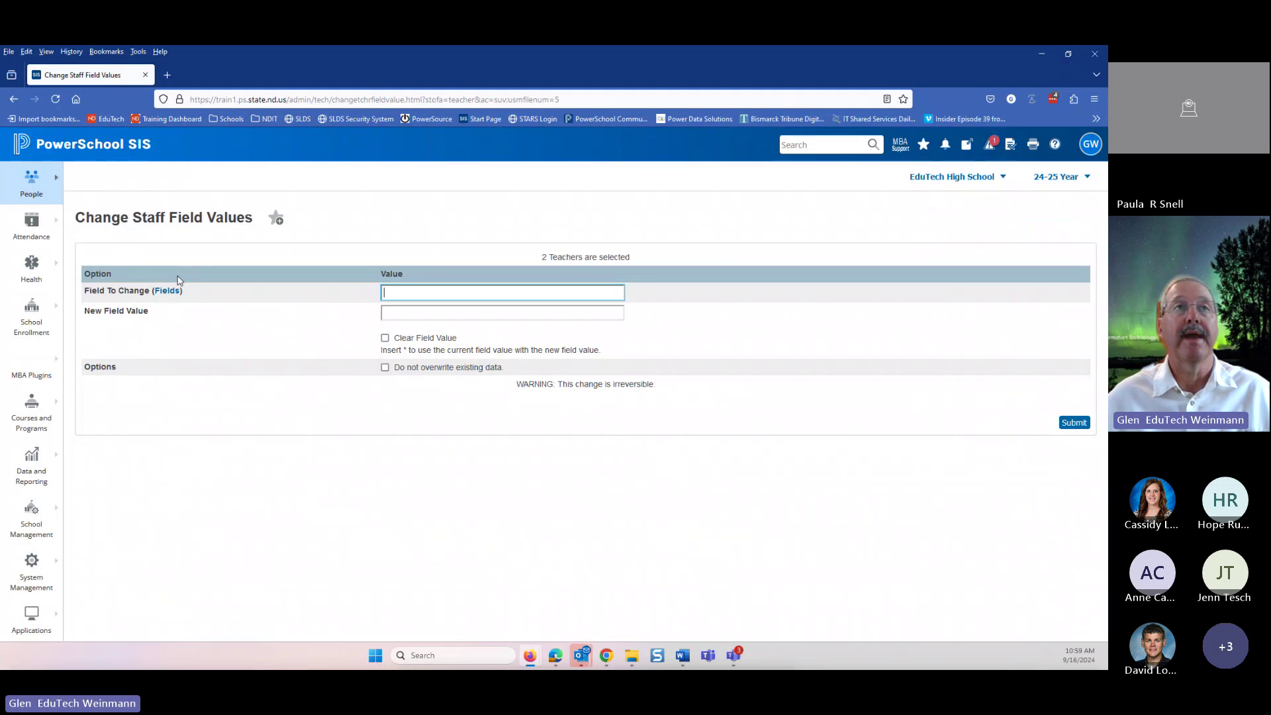
{"action": "left_click", "coordinate": [170, 292]}
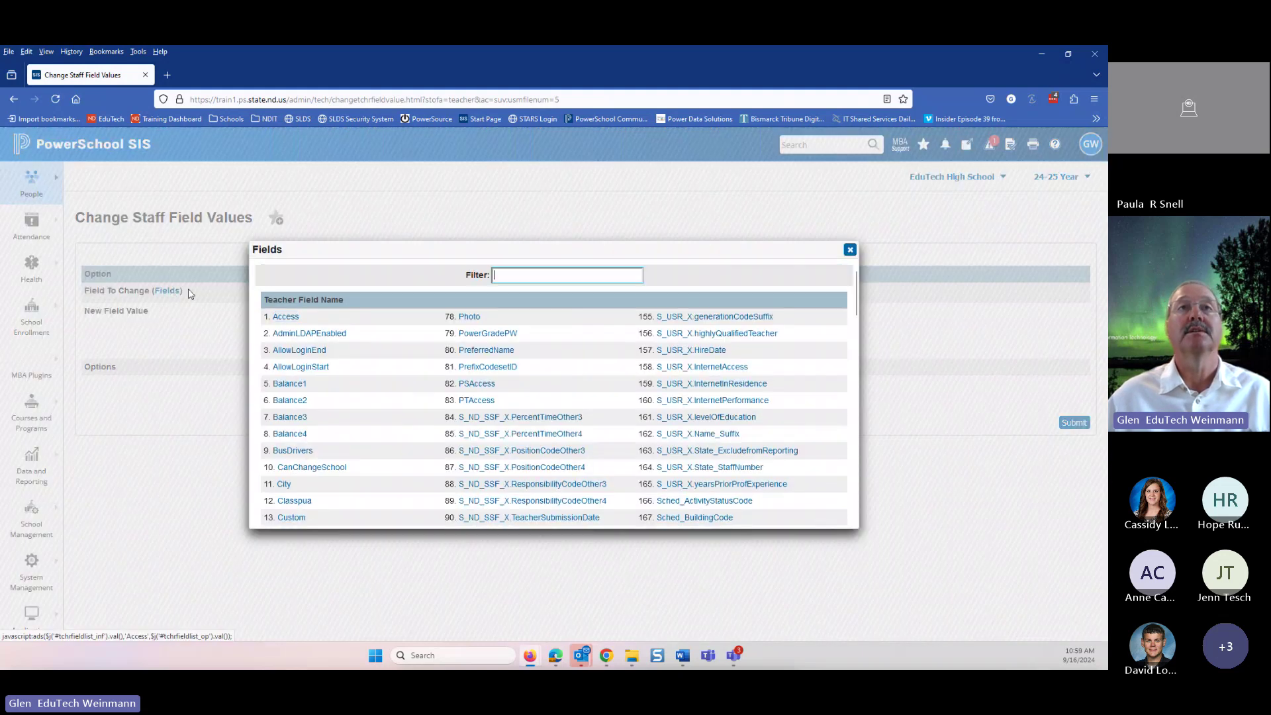
- Filter fields for 'mand' and pick S_ND_USR_X.MandatedReportingTraining as the field to change
{"action": "type", "text": "mand"}
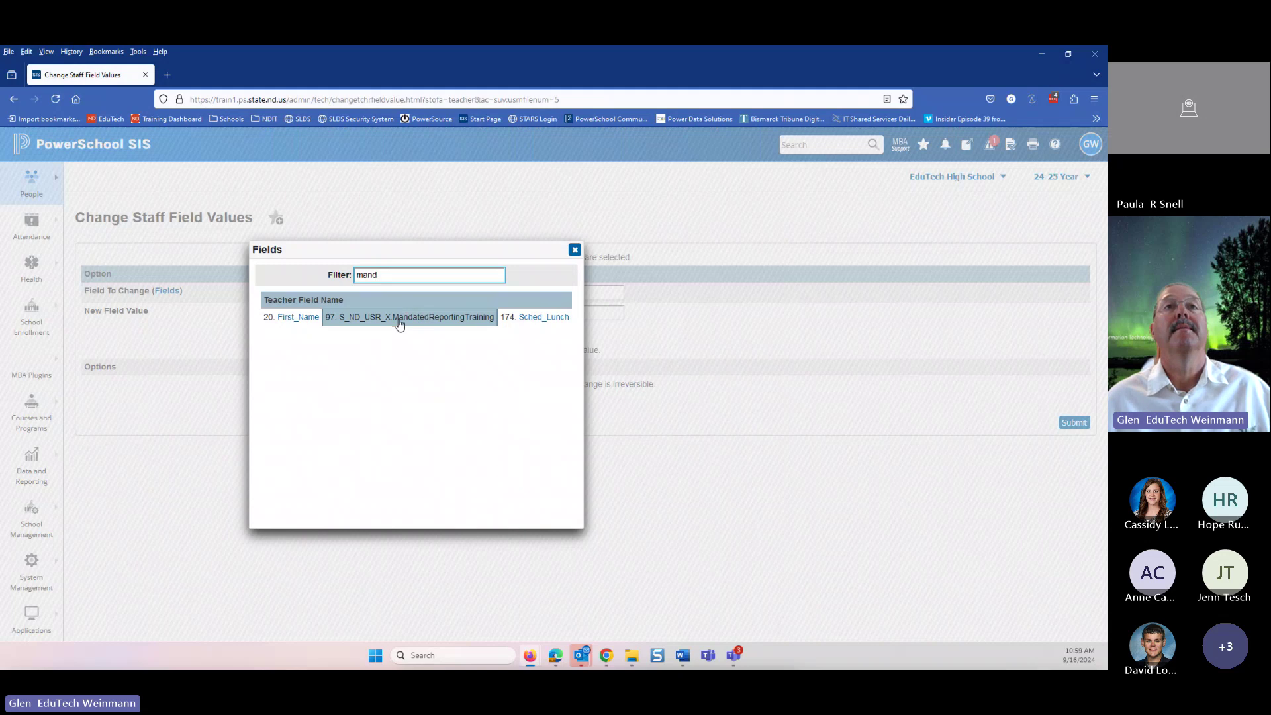
{"action": "left_click", "coordinate": [405, 317]}
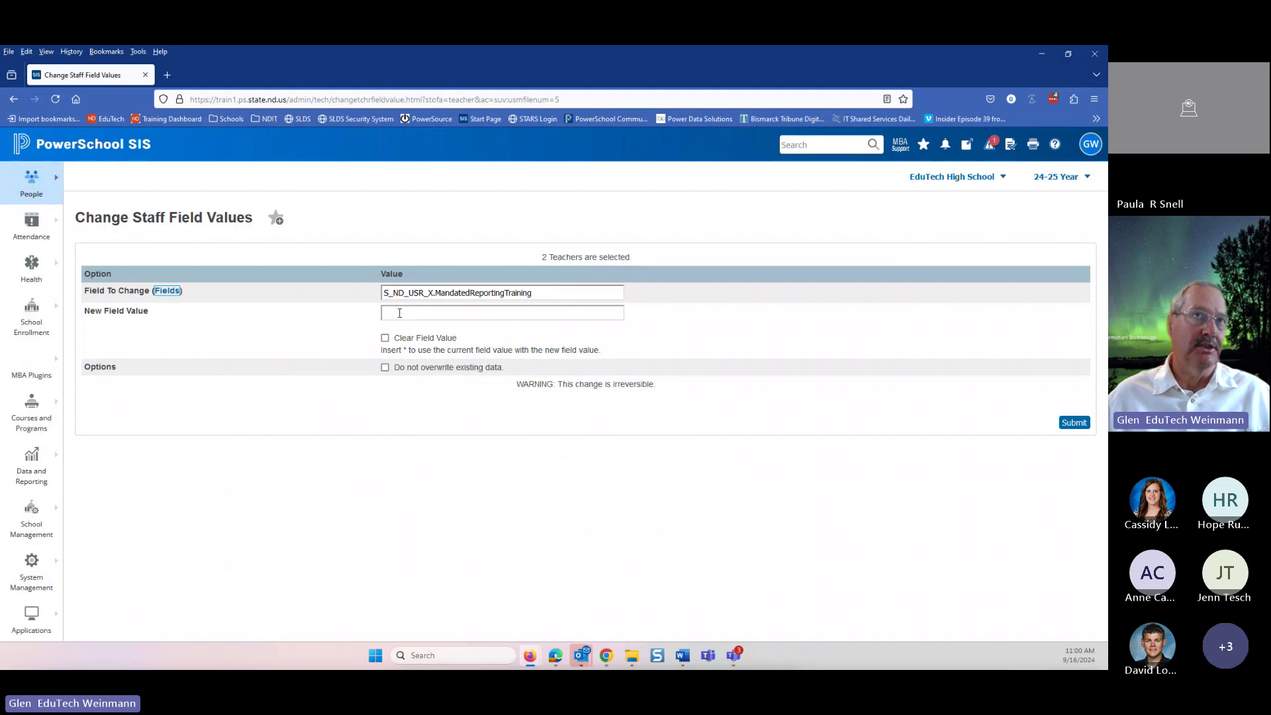
- Set MandatedReportingTraining to 1 for both teachers, confirming the preview until it reports Completed
{"action": "left_click", "coordinate": [399, 313]}
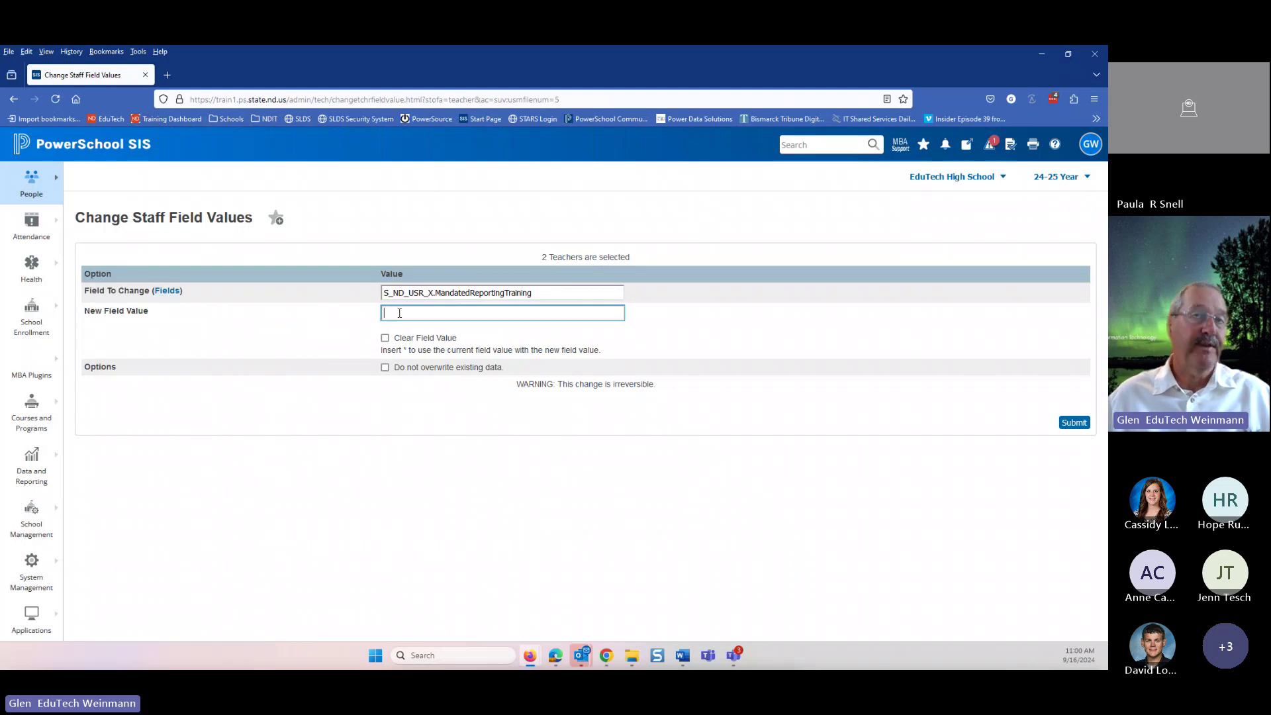
{"action": "type", "text": "1"}
{"action": "left_click", "coordinate": [325, 323]}
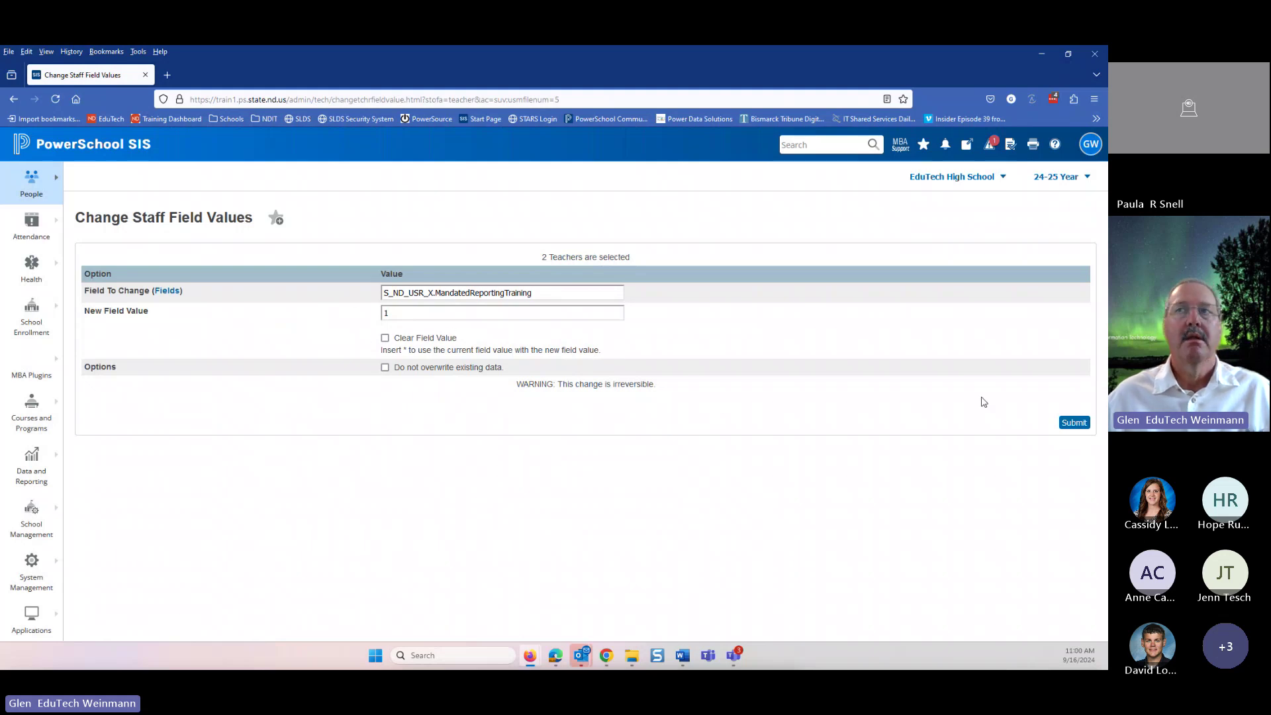
{"action": "left_click", "coordinate": [1075, 423]}
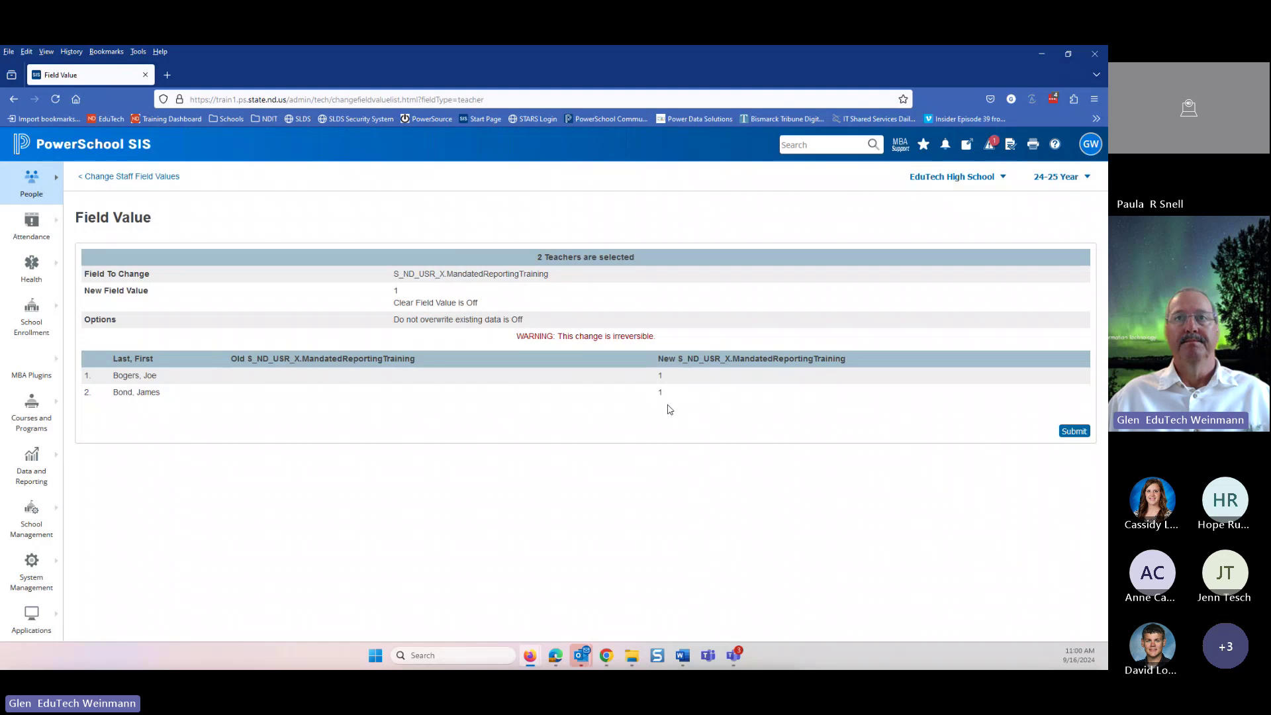
{"action": "left_click", "coordinate": [1074, 431]}
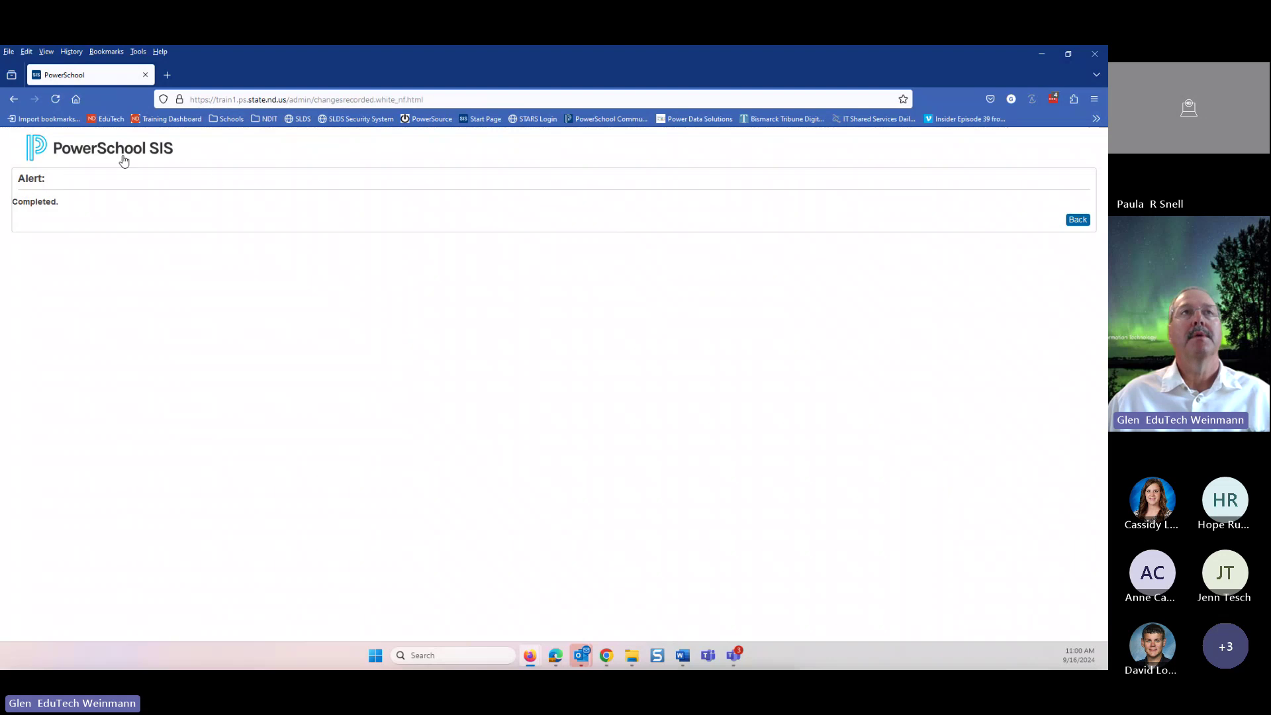
{"action": "left_click", "coordinate": [123, 161]}
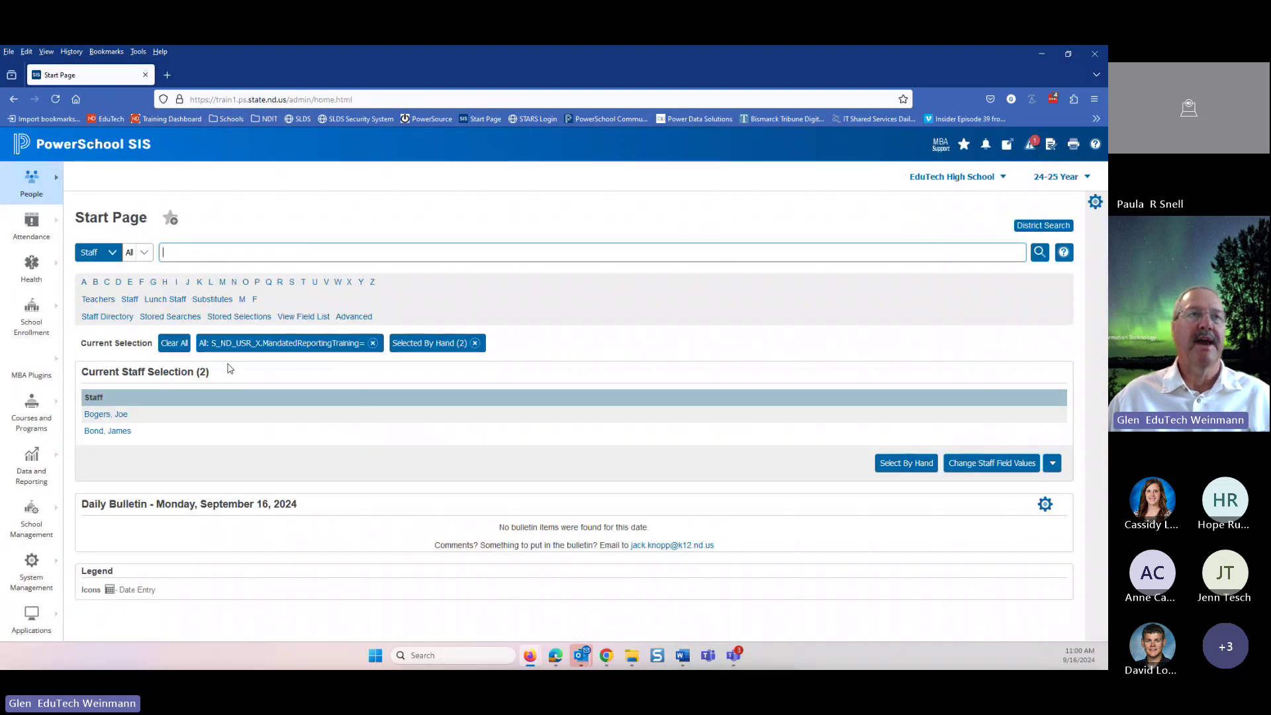
{"action": "left_click", "coordinate": [95, 417]}
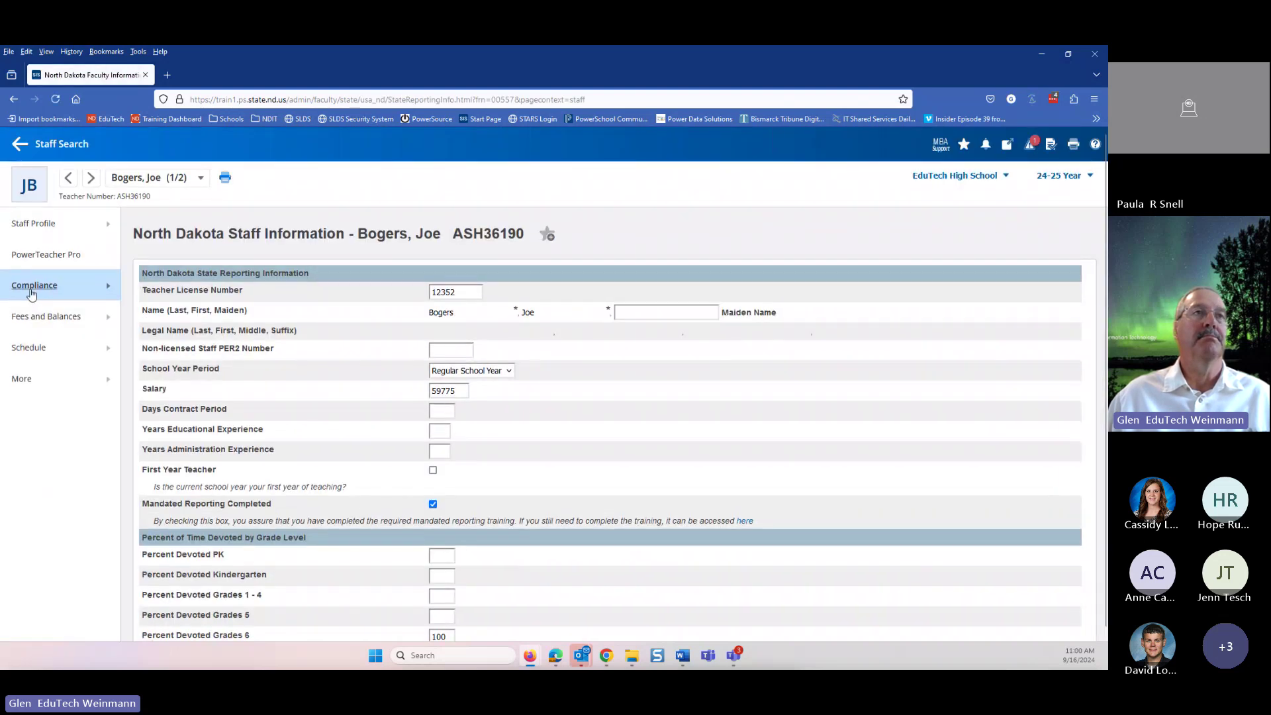
{"action": "mouse_move", "coordinate": [31, 291]}
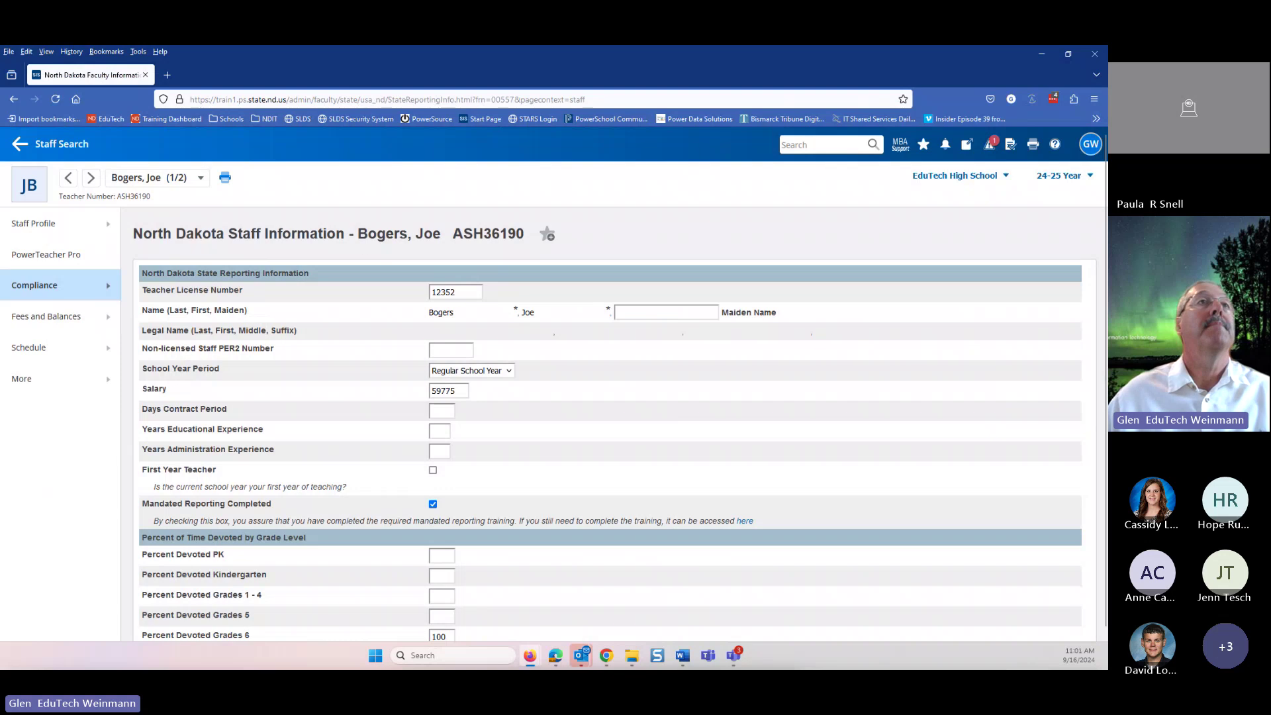
{"action": "left_click", "coordinate": [26, 151]}
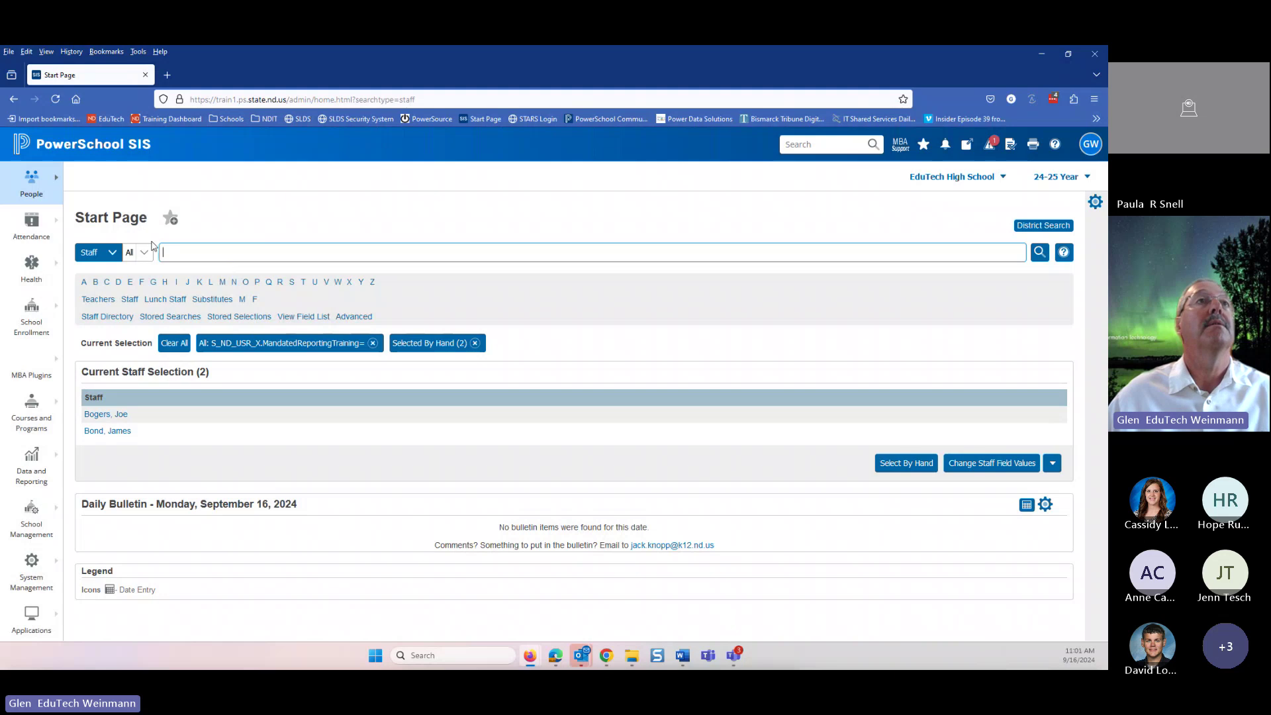
- Clear the staff selection, open the HS Principal's record and review its Demographics page
{"action": "left_click", "coordinate": [174, 343]}
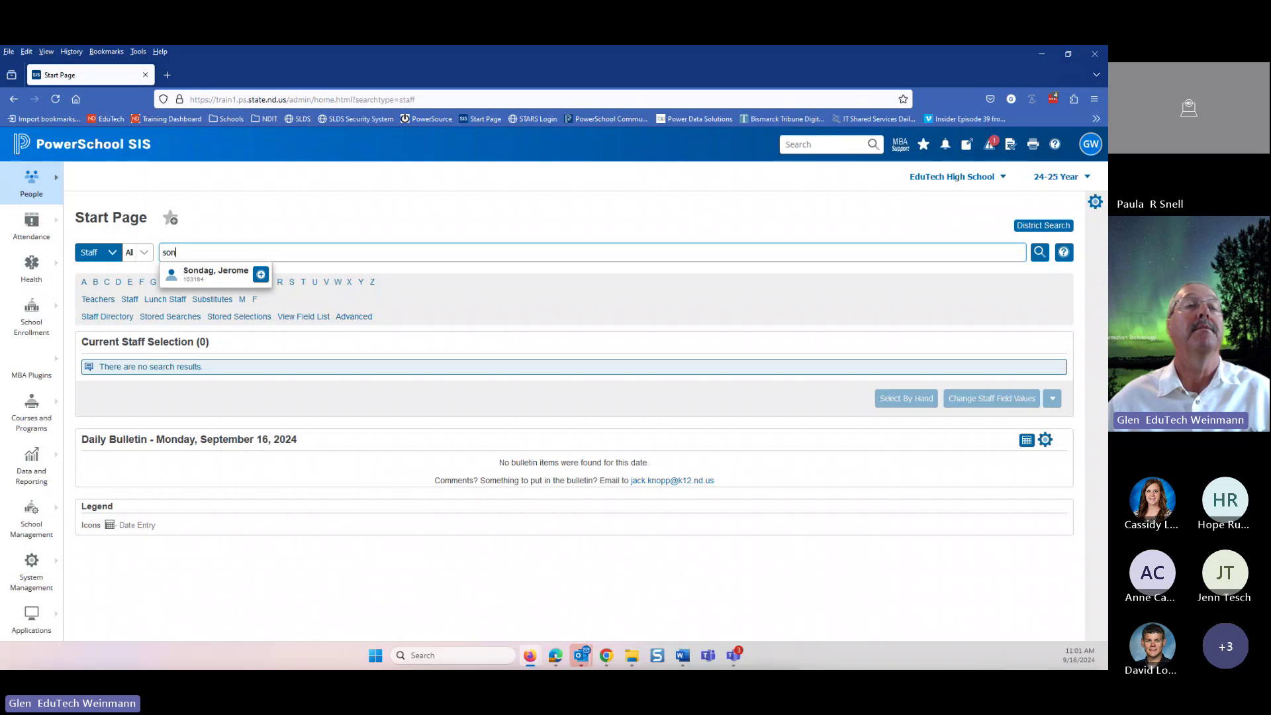
{"action": "left_click", "coordinate": [192, 277]}
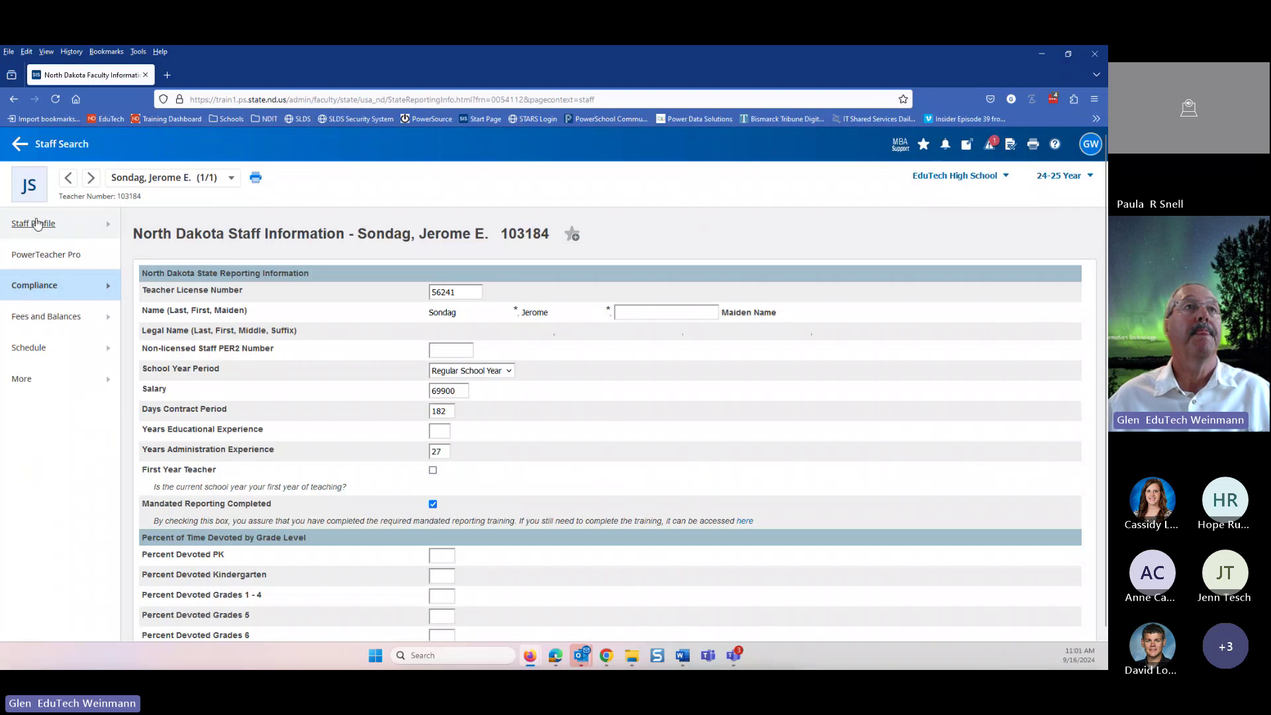
{"action": "mouse_move", "coordinate": [36, 223]}
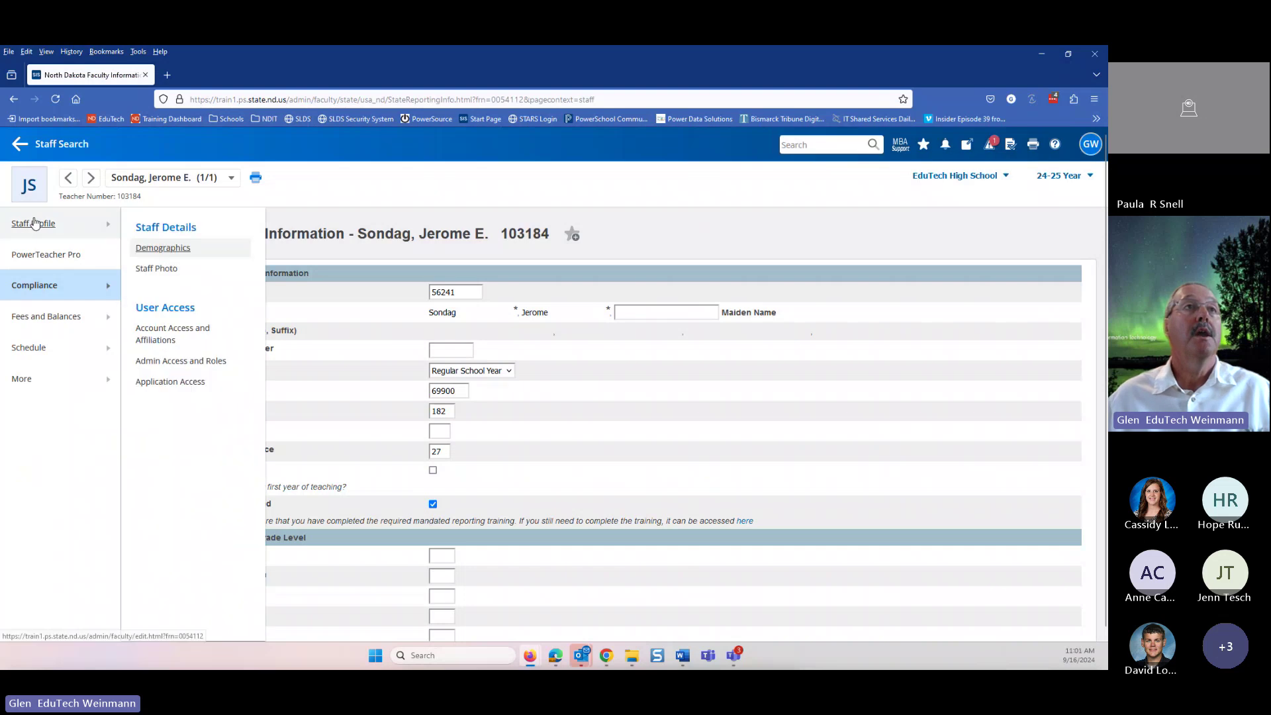
{"action": "left_click", "coordinate": [166, 252]}
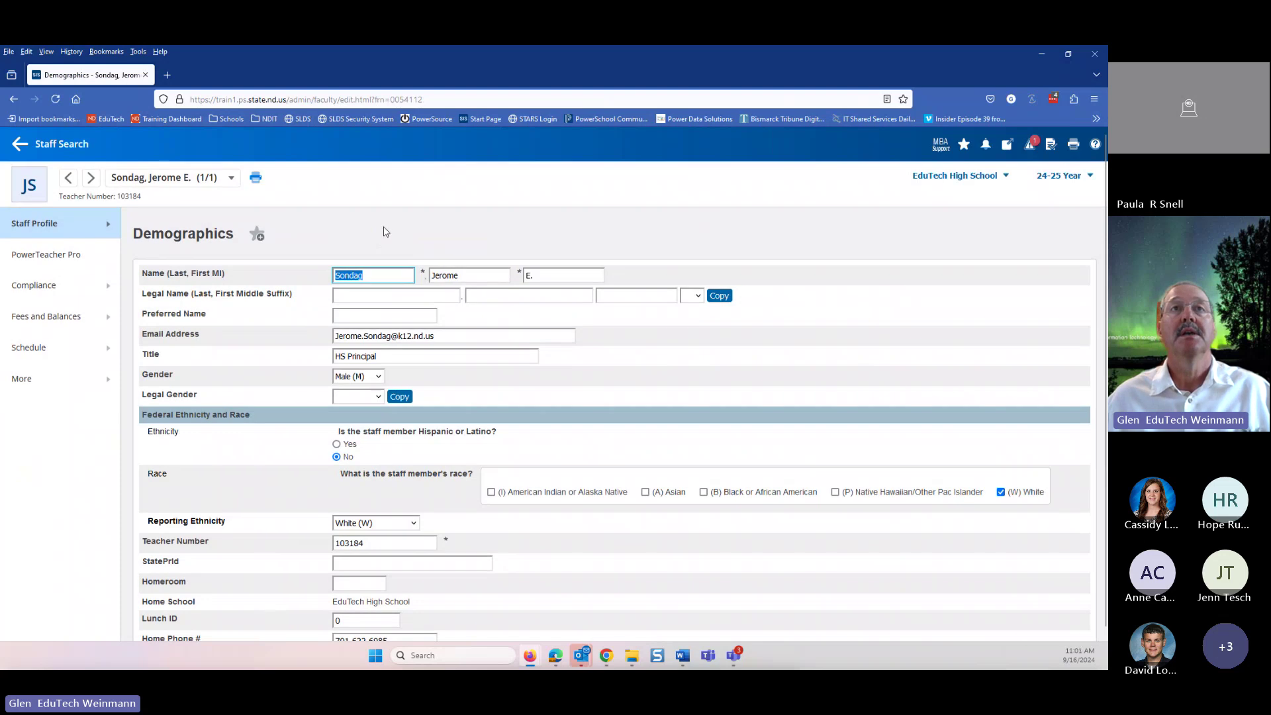
{"action": "scroll", "coordinate": [275, 261], "scroll_direction": "down", "scroll_amount": 1}
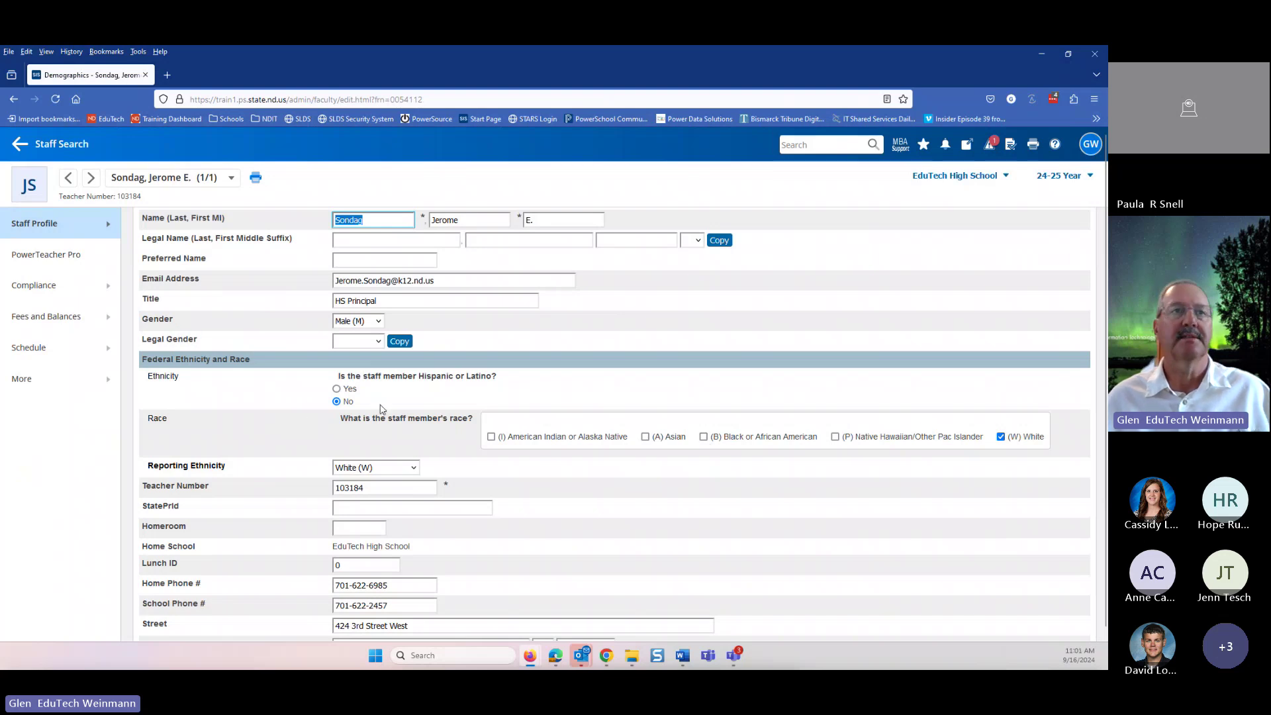
{"action": "scroll", "coordinate": [195, 424], "scroll_direction": "down", "scroll_amount": 3}
{"action": "scroll", "coordinate": [156, 443], "scroll_direction": "down", "scroll_amount": 3}
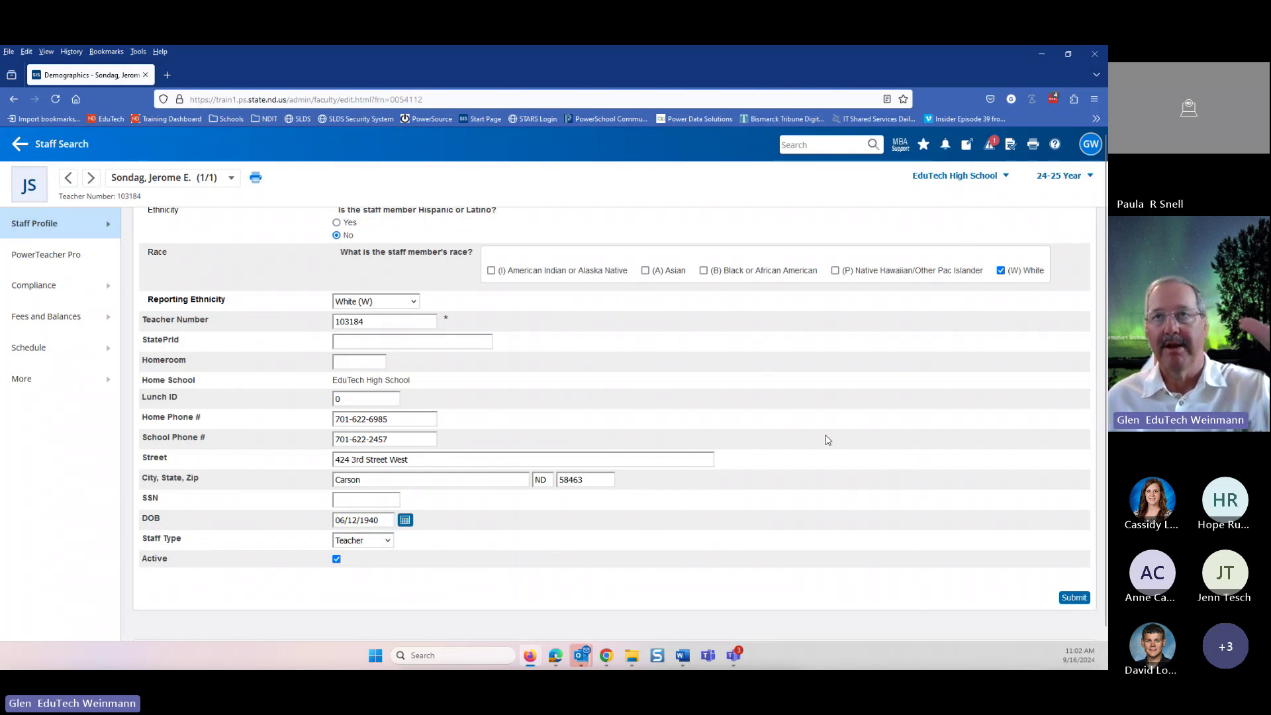
{"action": "scroll", "coordinate": [830, 440], "scroll_direction": "up", "scroll_amount": 1}
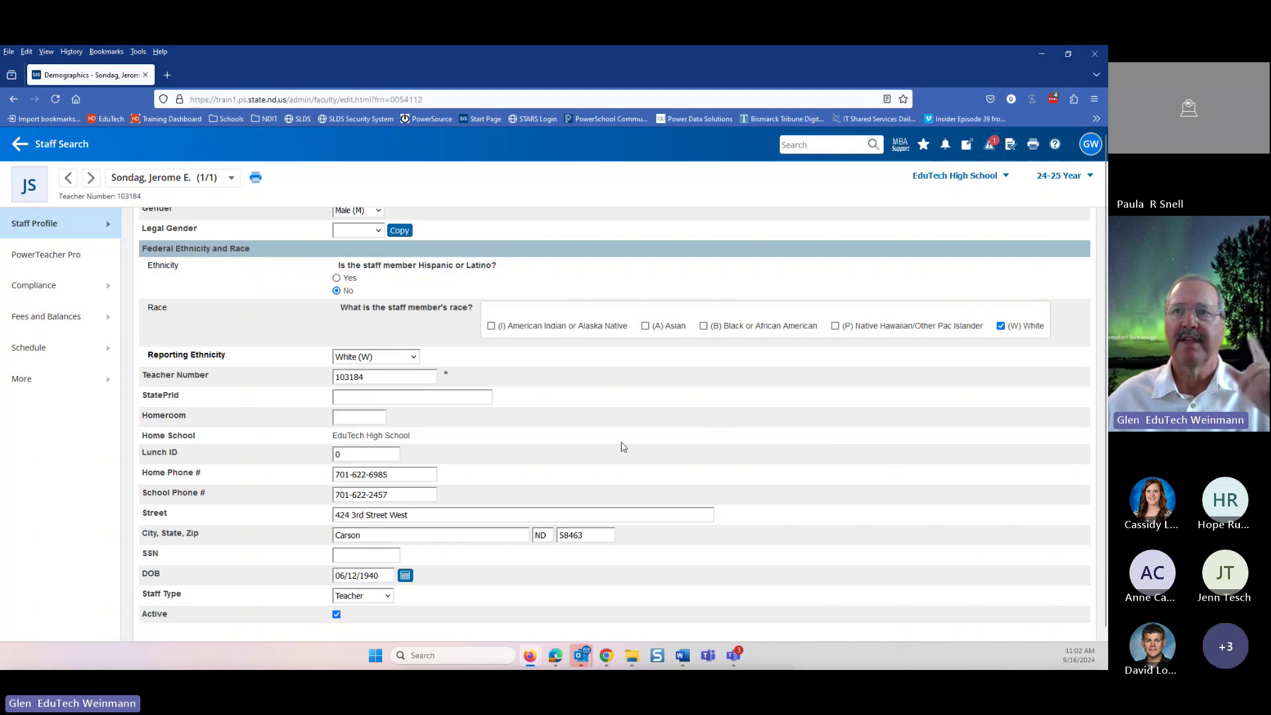
{"action": "left_click", "coordinate": [31, 292]}
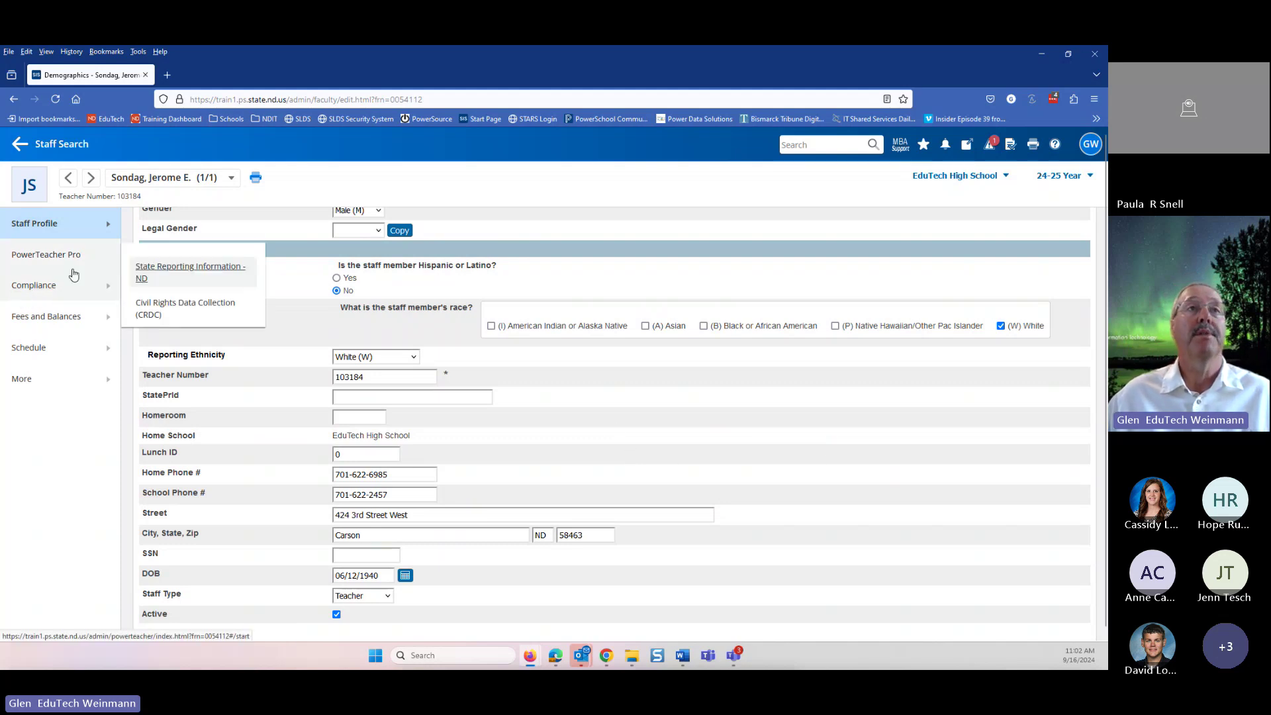
- Review the principal's ND state reporting codes, leaving Responsibility Code Major unchanged, down to course 00010 Prin, Secondary
{"action": "left_click", "coordinate": [192, 272]}
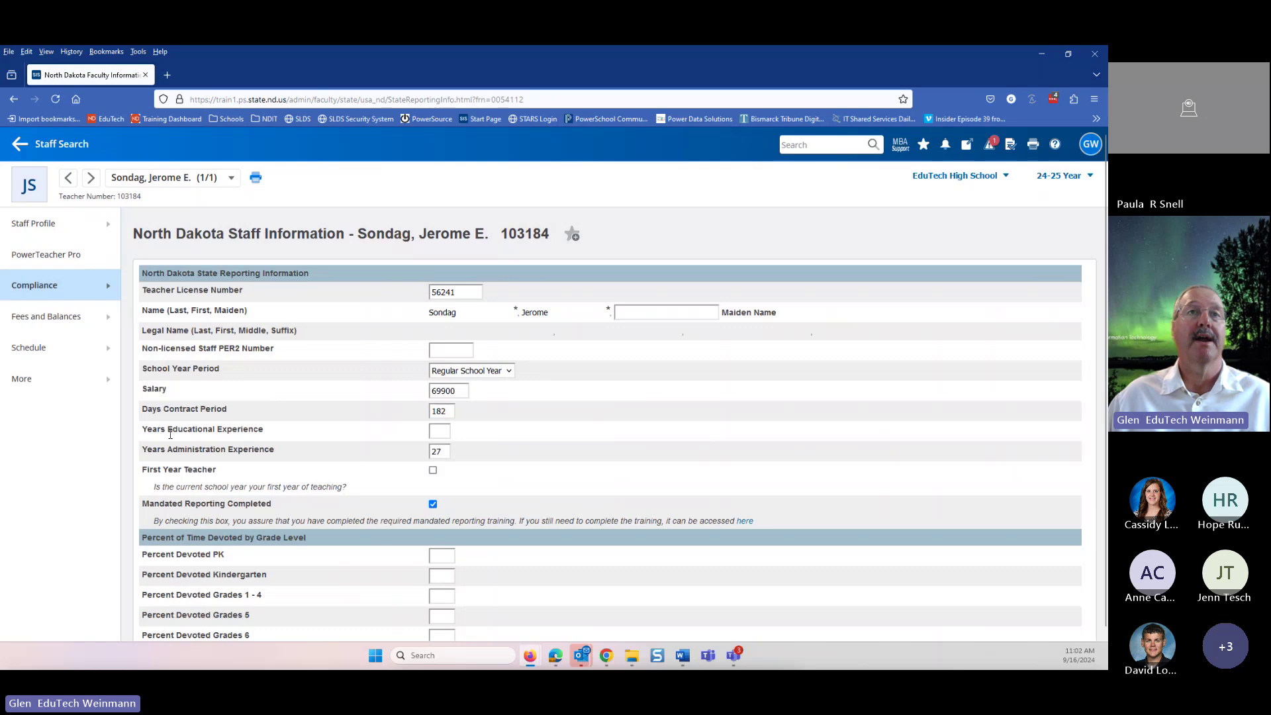
{"action": "scroll", "coordinate": [279, 455], "scroll_direction": "down", "scroll_amount": 1}
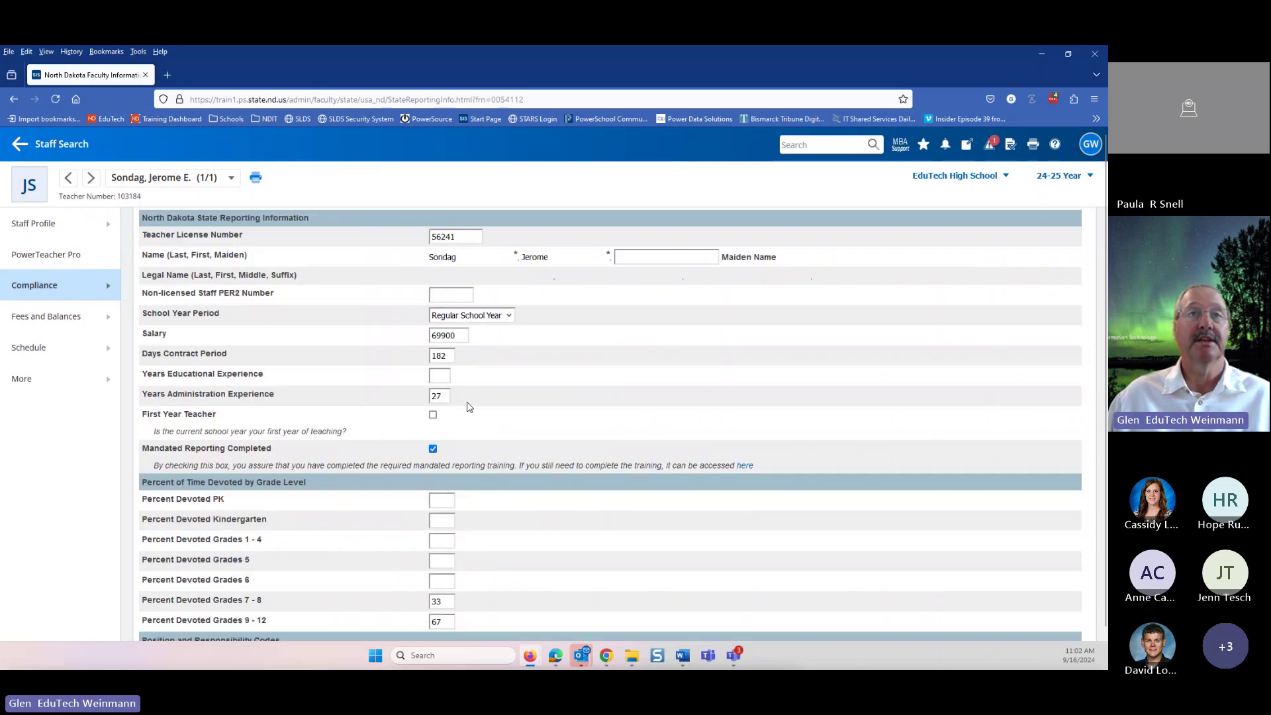
{"action": "scroll", "coordinate": [369, 409], "scroll_direction": "down", "scroll_amount": 2}
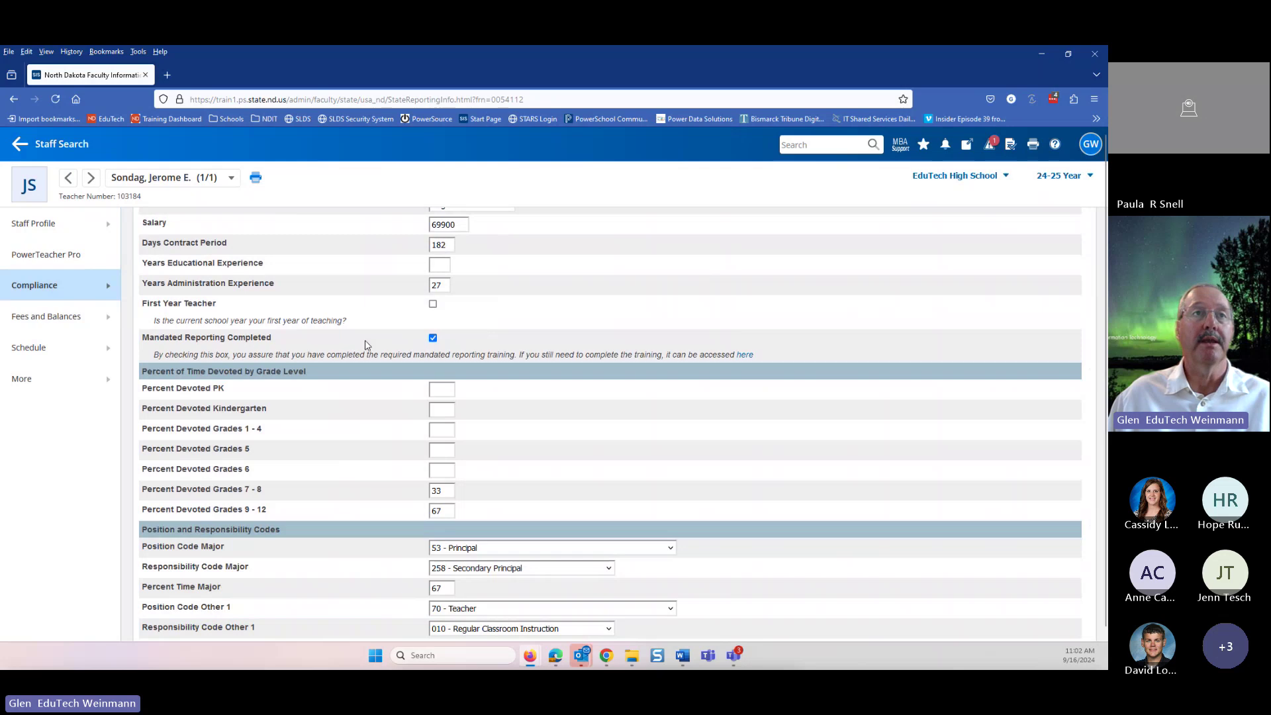
{"action": "scroll", "coordinate": [366, 344], "scroll_direction": "down", "scroll_amount": 1}
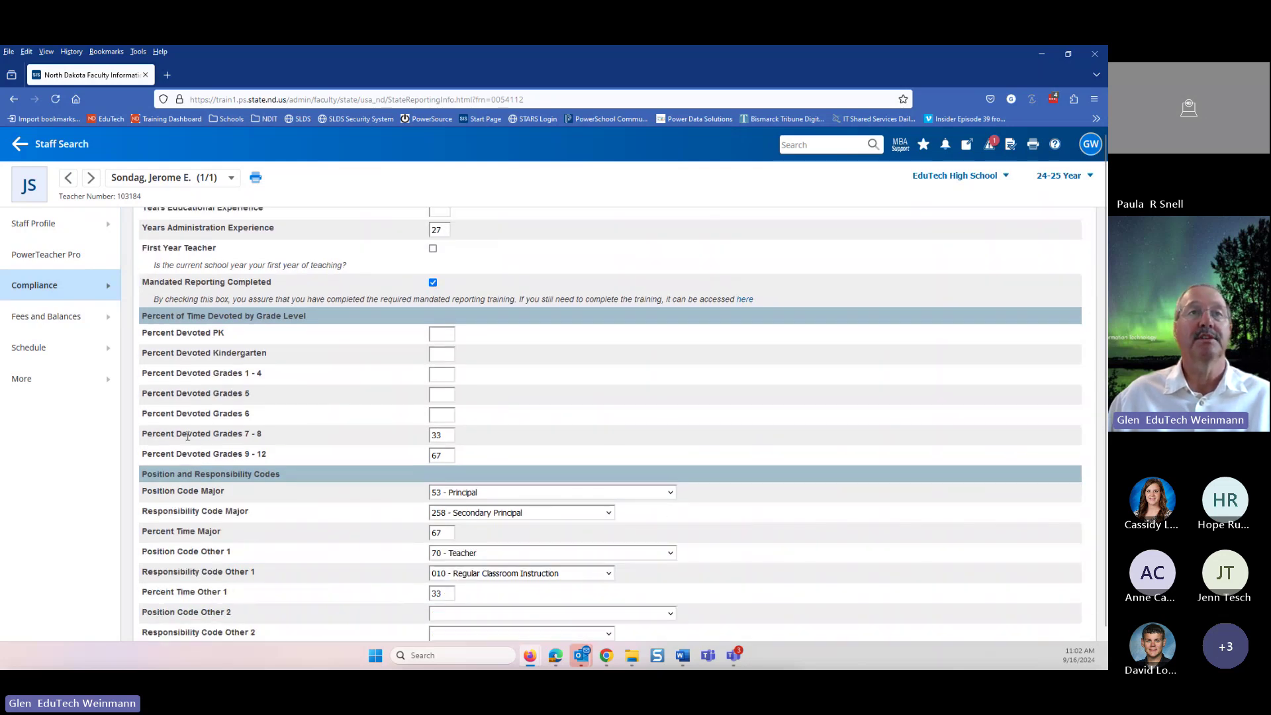
{"action": "scroll", "coordinate": [199, 433], "scroll_direction": "down", "scroll_amount": 2}
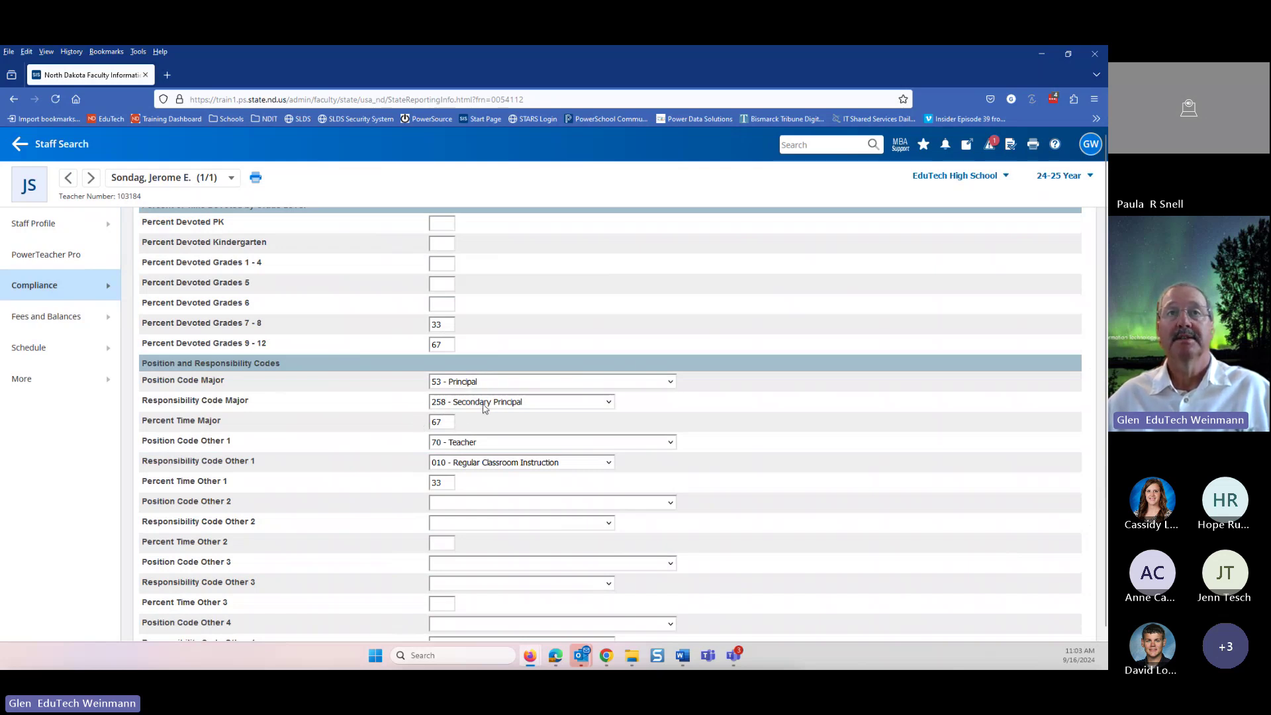
{"action": "left_click", "coordinate": [483, 402]}
{"action": "left_click", "coordinate": [331, 388]}
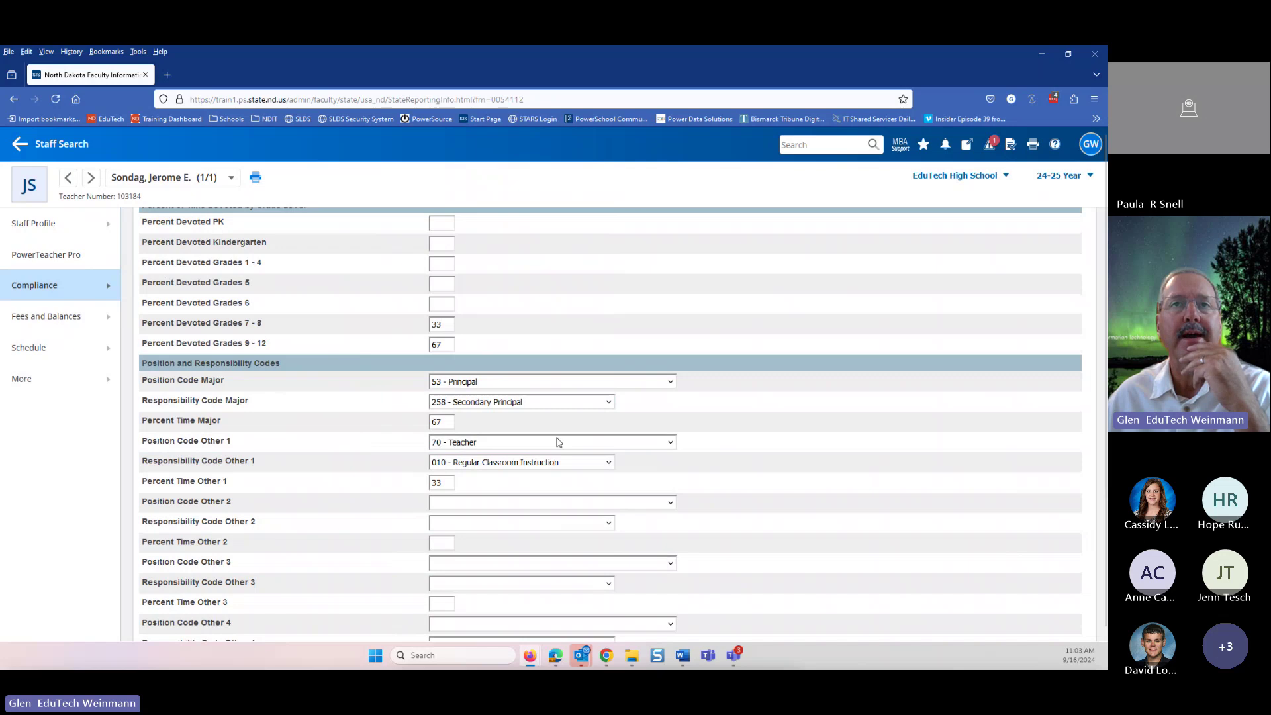
{"action": "scroll", "coordinate": [874, 434], "scroll_direction": "down", "scroll_amount": 4}
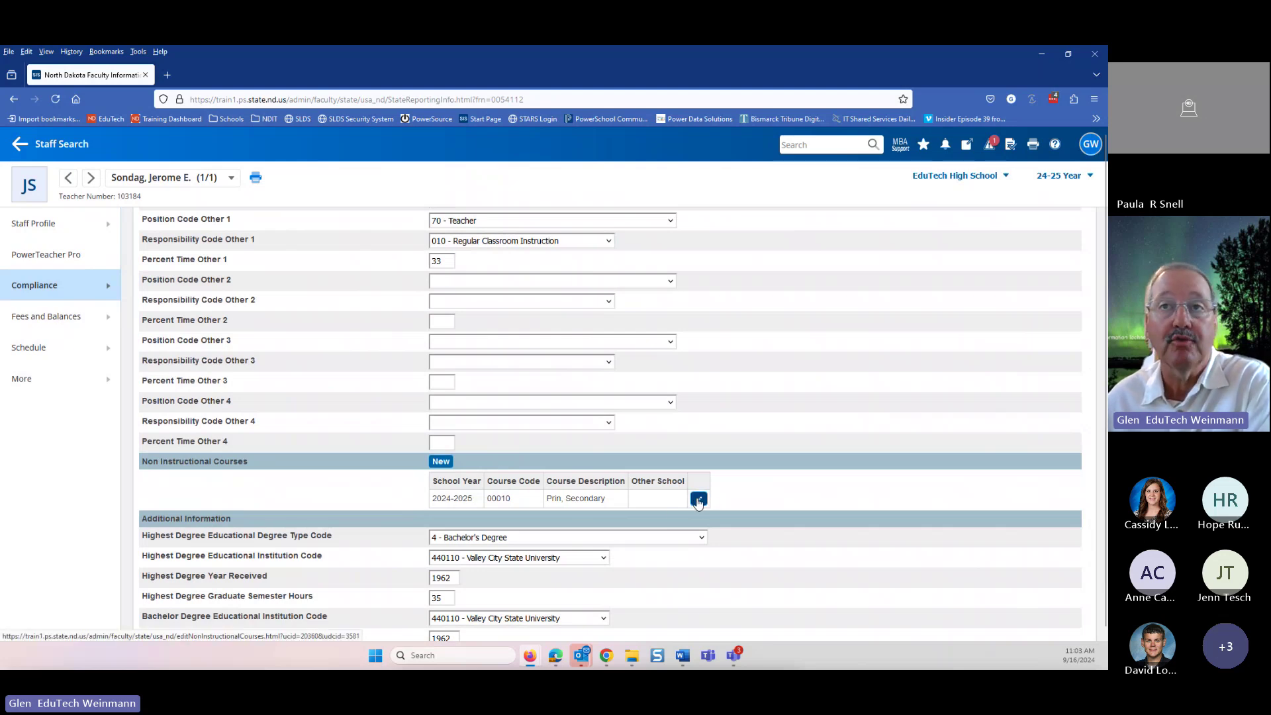
{"action": "left_click", "coordinate": [699, 500]}
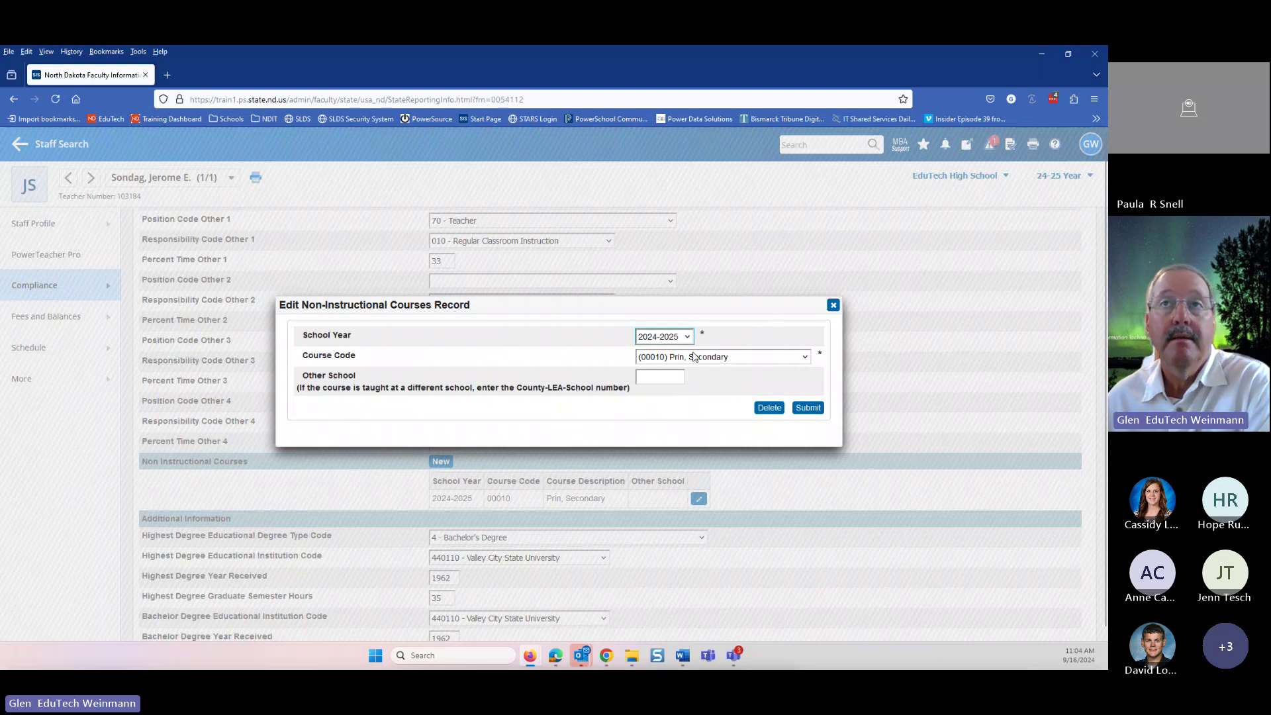
{"action": "left_click", "coordinate": [809, 407]}
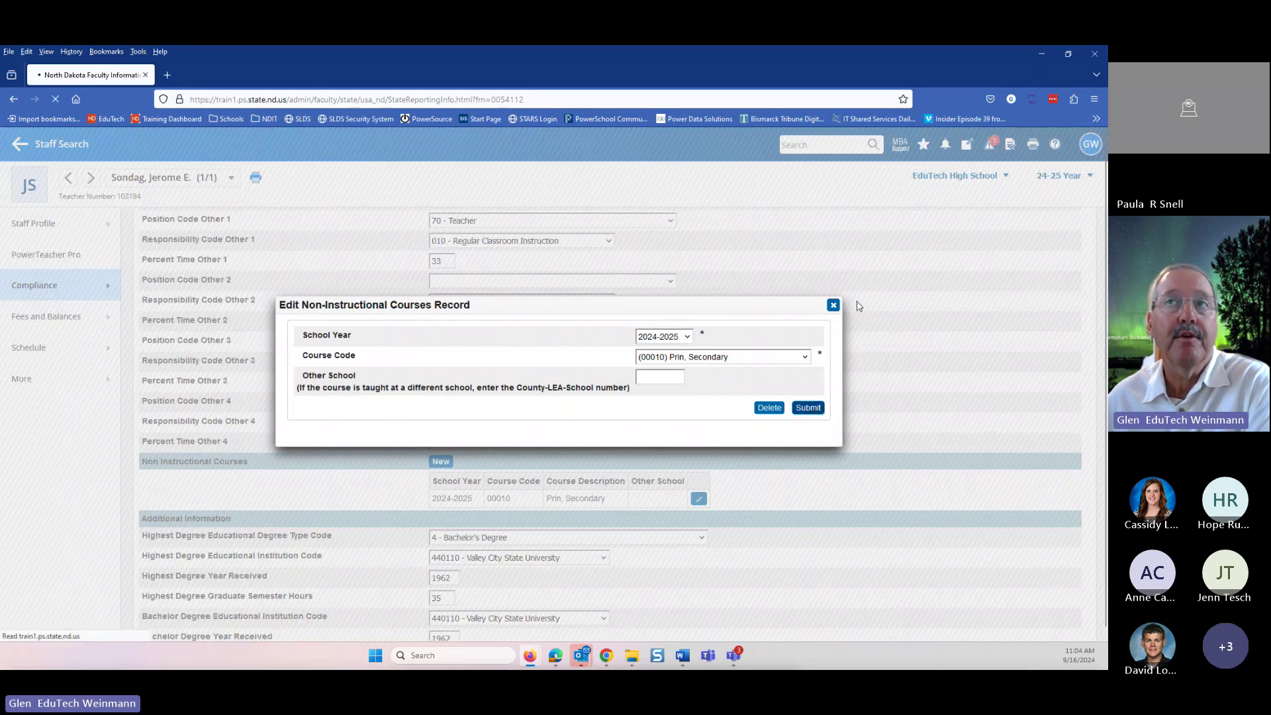
{"action": "scroll", "coordinate": [768, 449], "scroll_direction": "down", "scroll_amount": 10}
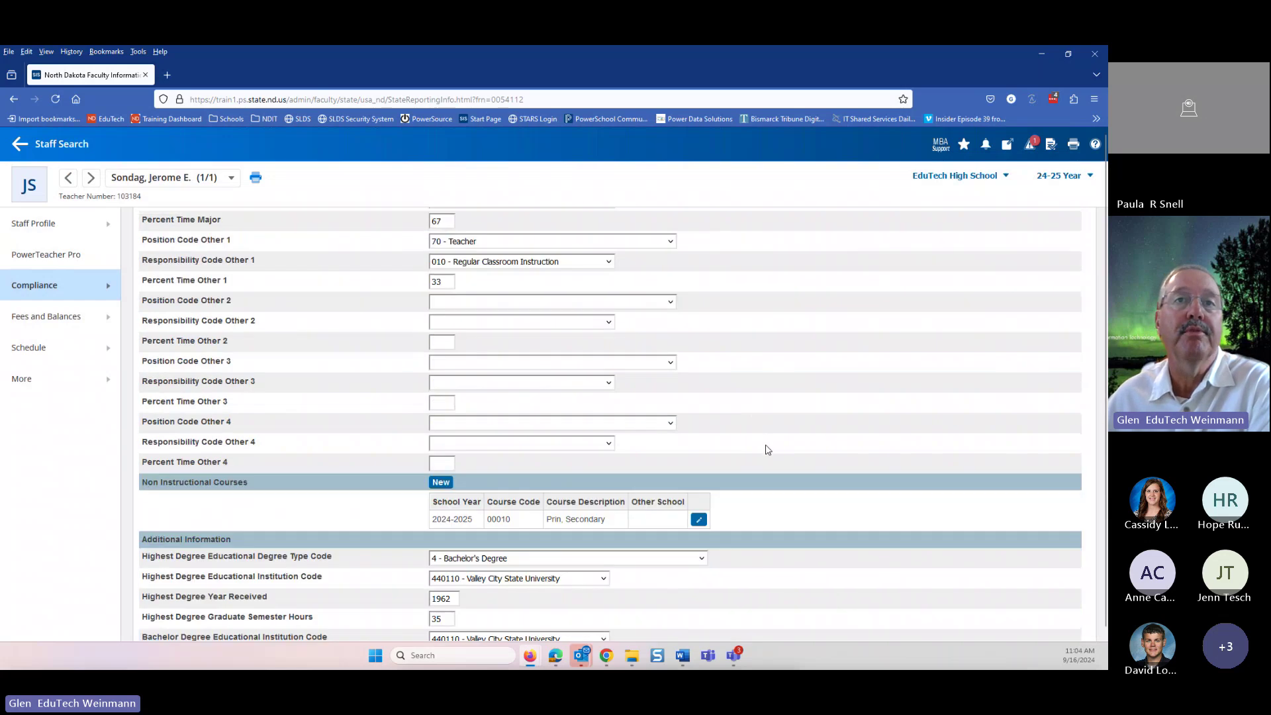
{"action": "scroll", "coordinate": [767, 449], "scroll_direction": "up", "scroll_amount": 1}
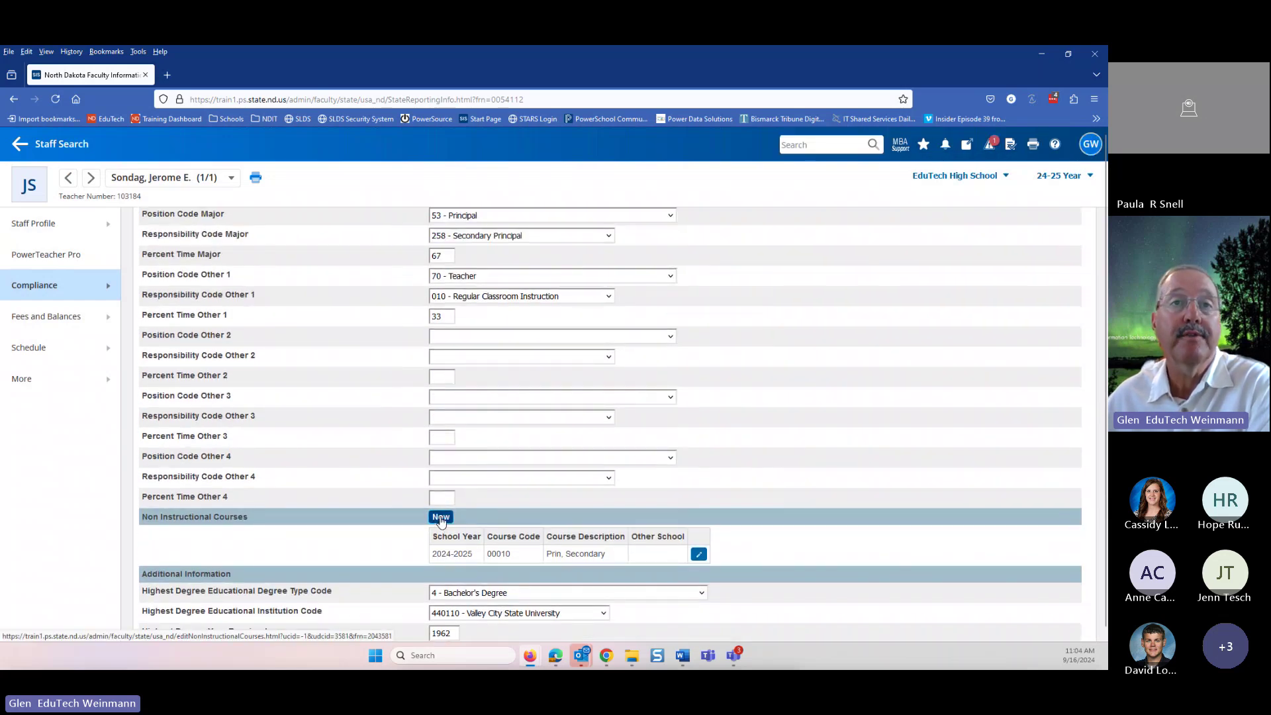
- Start a 2024-2025 non-instructional course, view the course codes, then cancel the new record
{"action": "left_click", "coordinate": [442, 518]}
{"action": "left_click", "coordinate": [666, 338]}
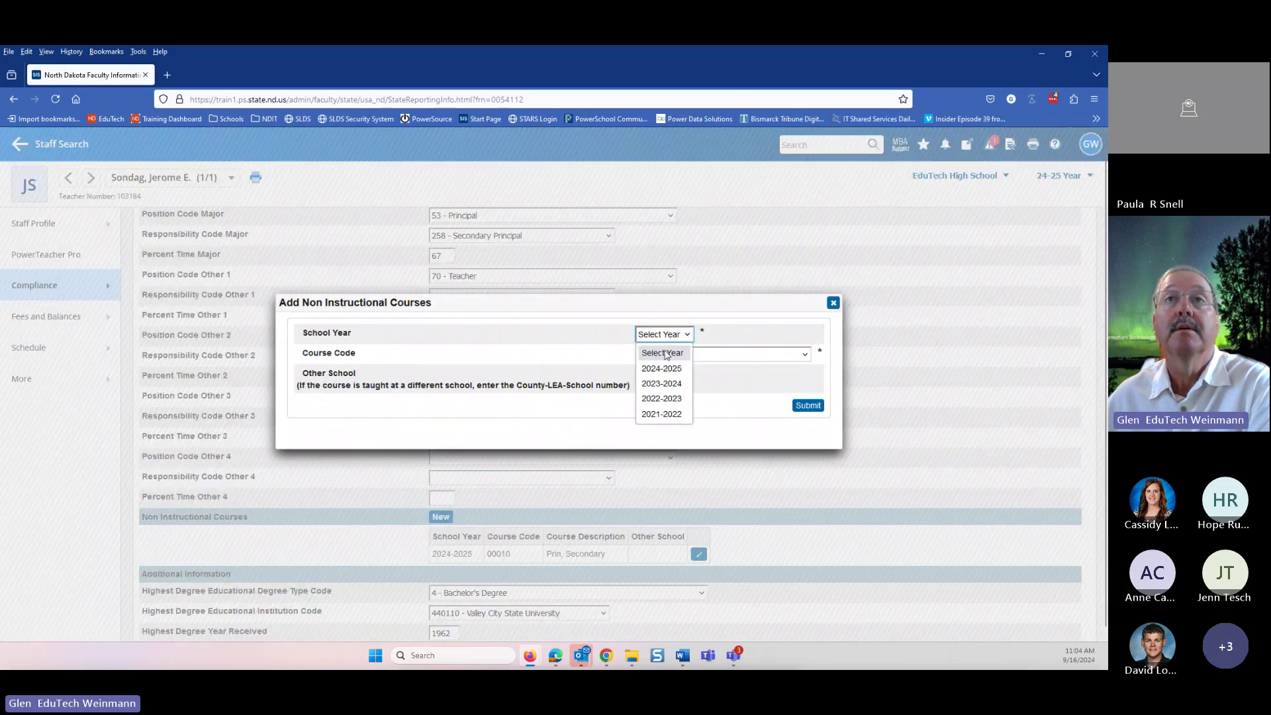
{"action": "left_click", "coordinate": [661, 368]}
{"action": "left_click", "coordinate": [691, 356]}
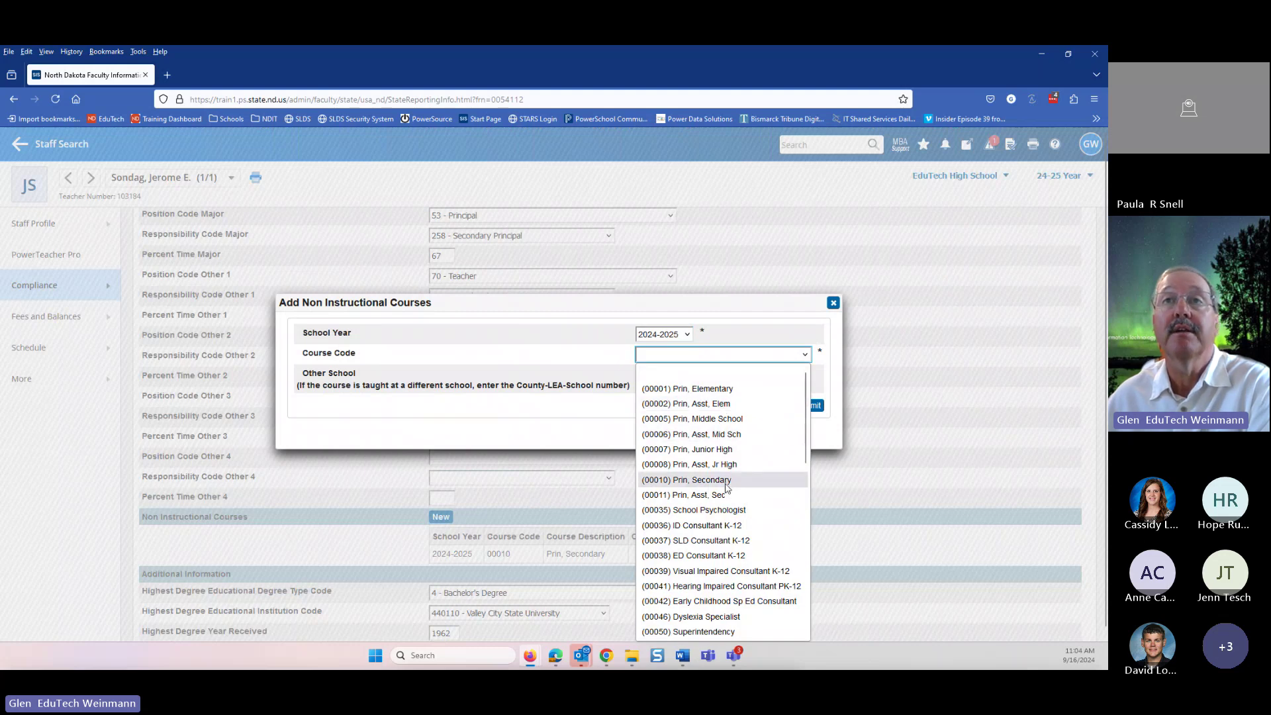
{"action": "left_click", "coordinate": [833, 303]}
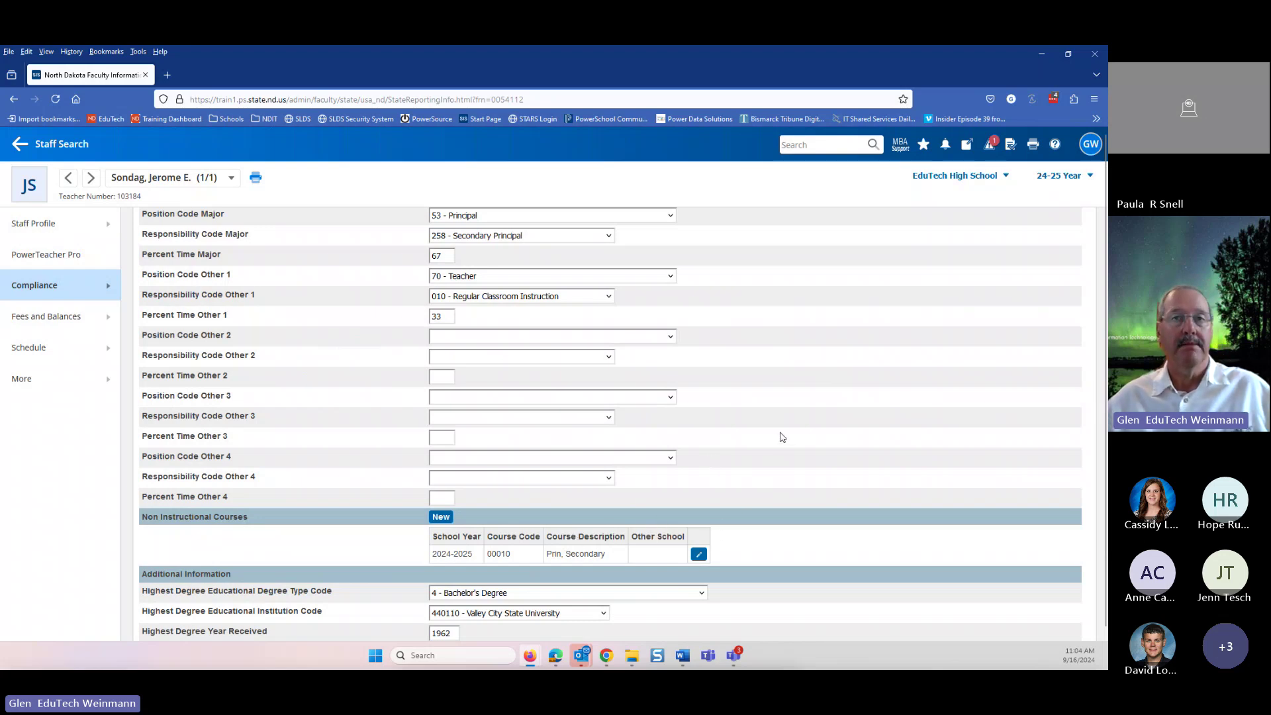
- Go back from the state reporting page to the staff Start Page
{"action": "scroll", "coordinate": [692, 576], "scroll_direction": "down", "scroll_amount": 1}
{"action": "scroll", "coordinate": [404, 564], "scroll_direction": "down", "scroll_amount": 3}
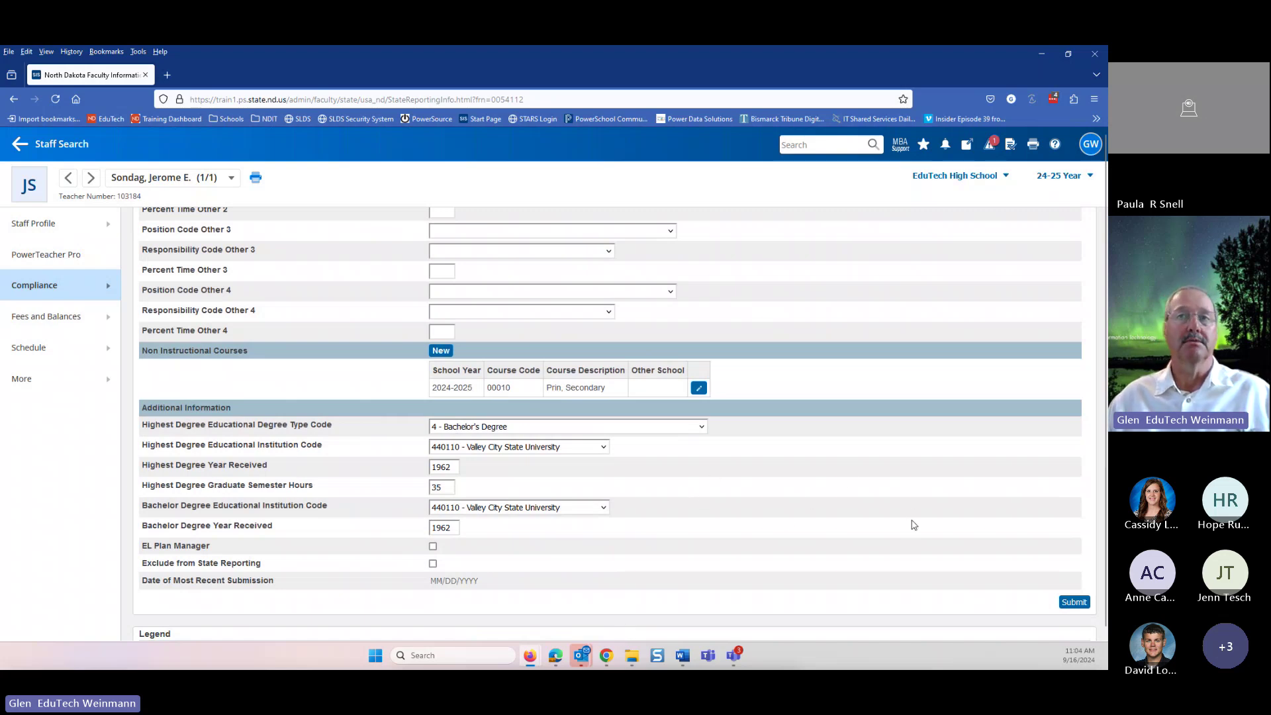
{"action": "scroll", "coordinate": [690, 402], "scroll_direction": "up", "scroll_amount": 6}
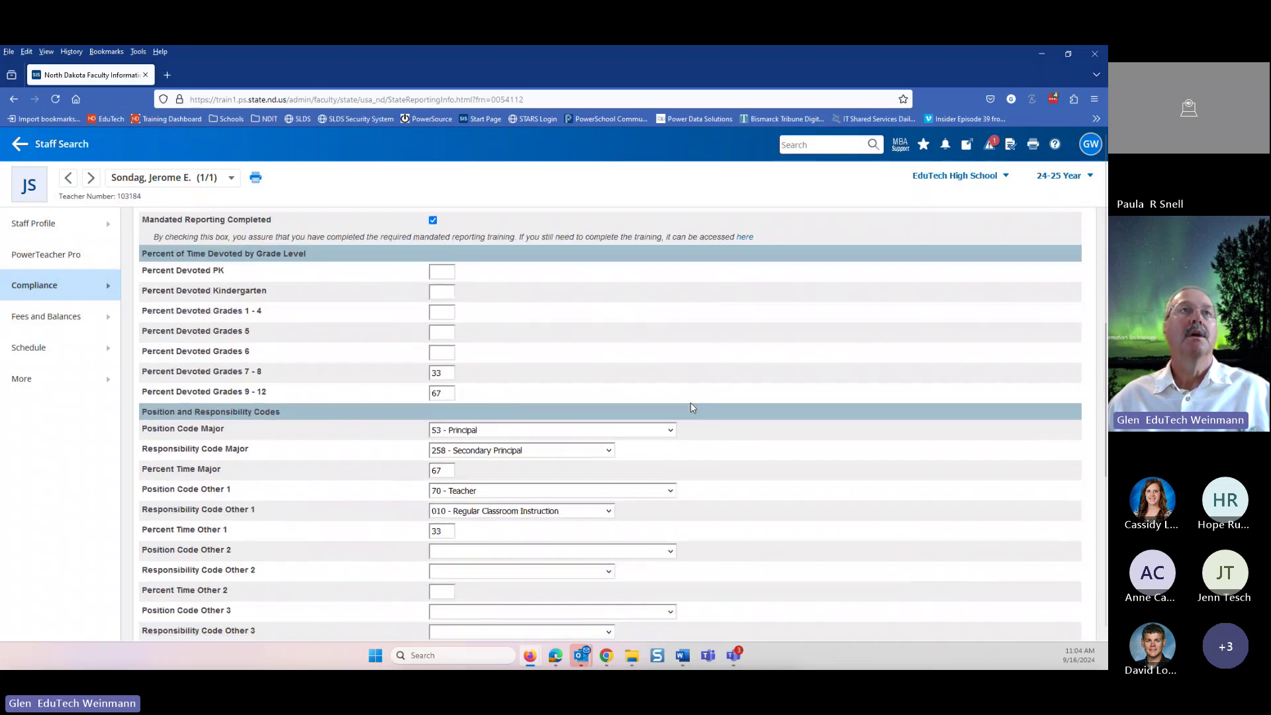
{"action": "left_click", "coordinate": [62, 144]}
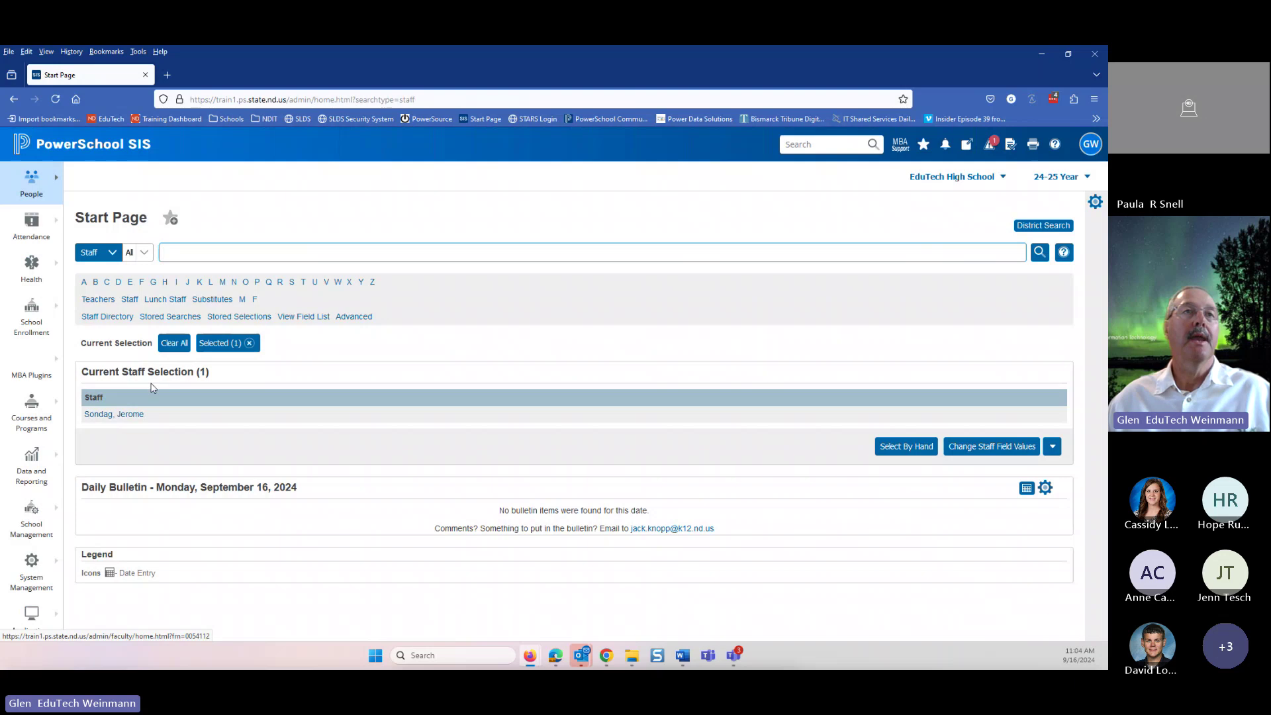
- Clear the staff selection and open the next teacher from the name-search suggestions
{"action": "left_click", "coordinate": [174, 342]}
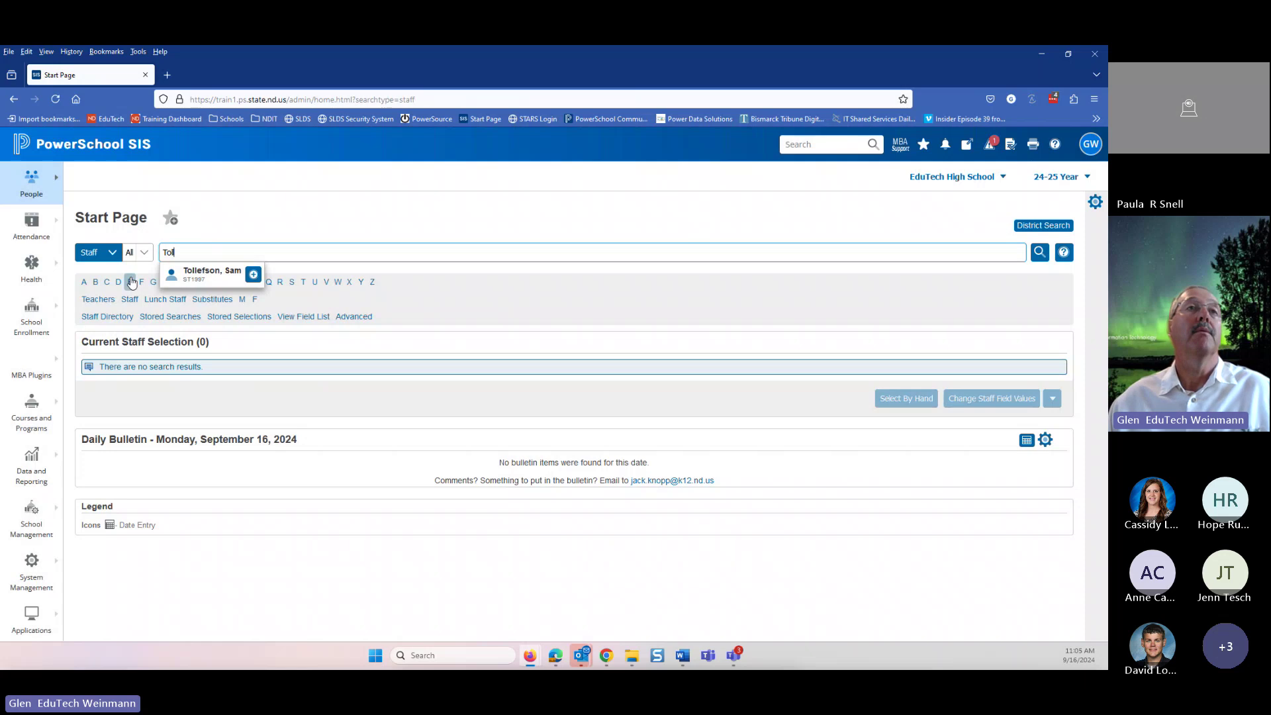
{"action": "left_click", "coordinate": [191, 275]}
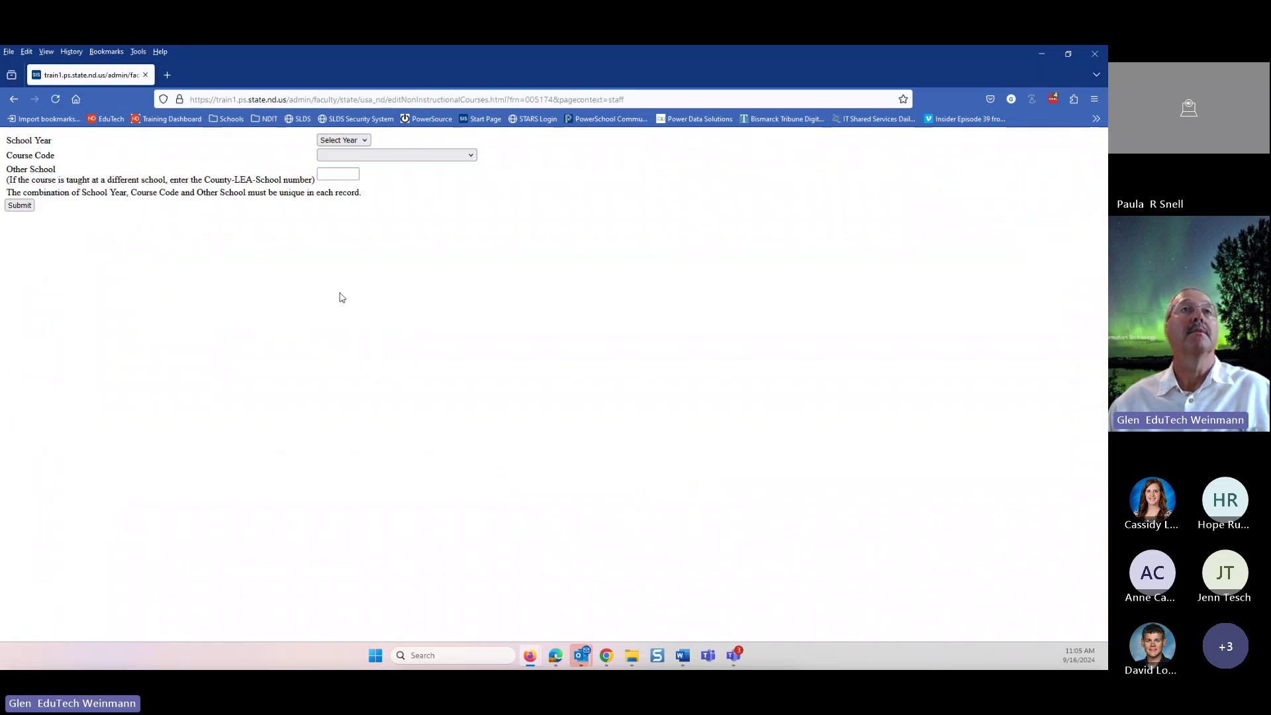
- Return to and reload the Start Page, then clear the staff selection
{"action": "left_click", "coordinate": [10, 103]}
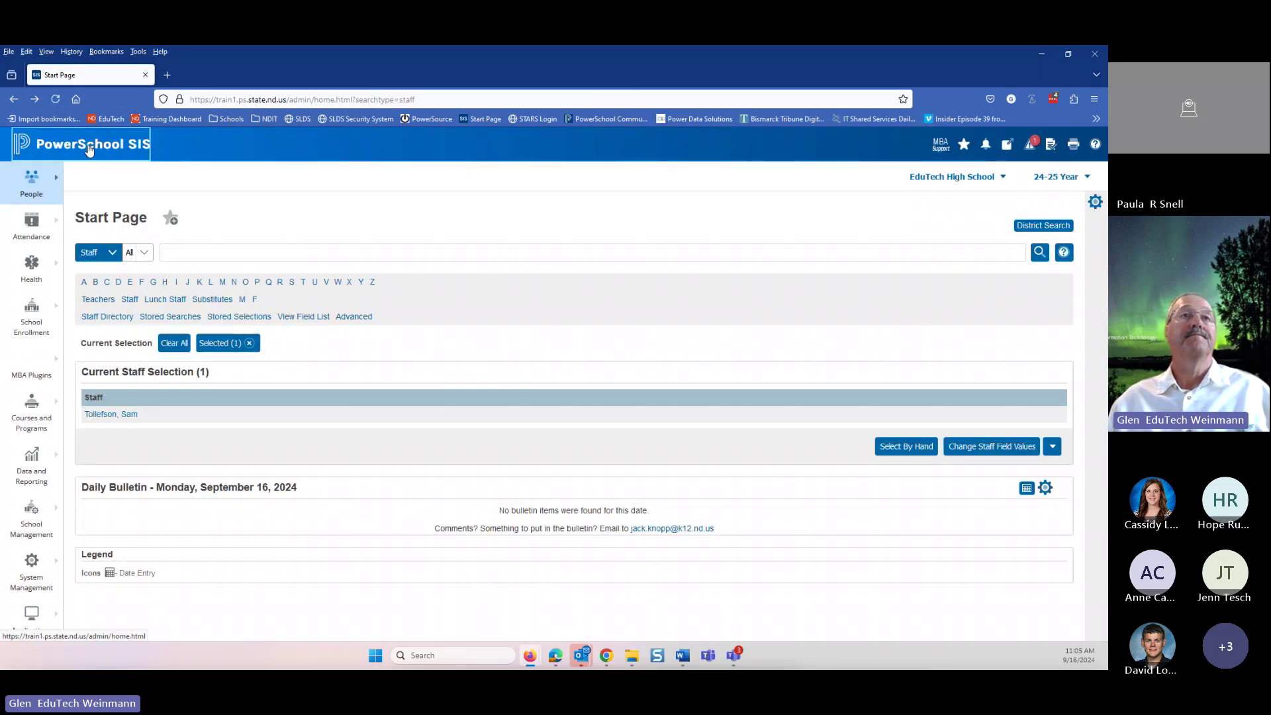
{"action": "left_click", "coordinate": [89, 149]}
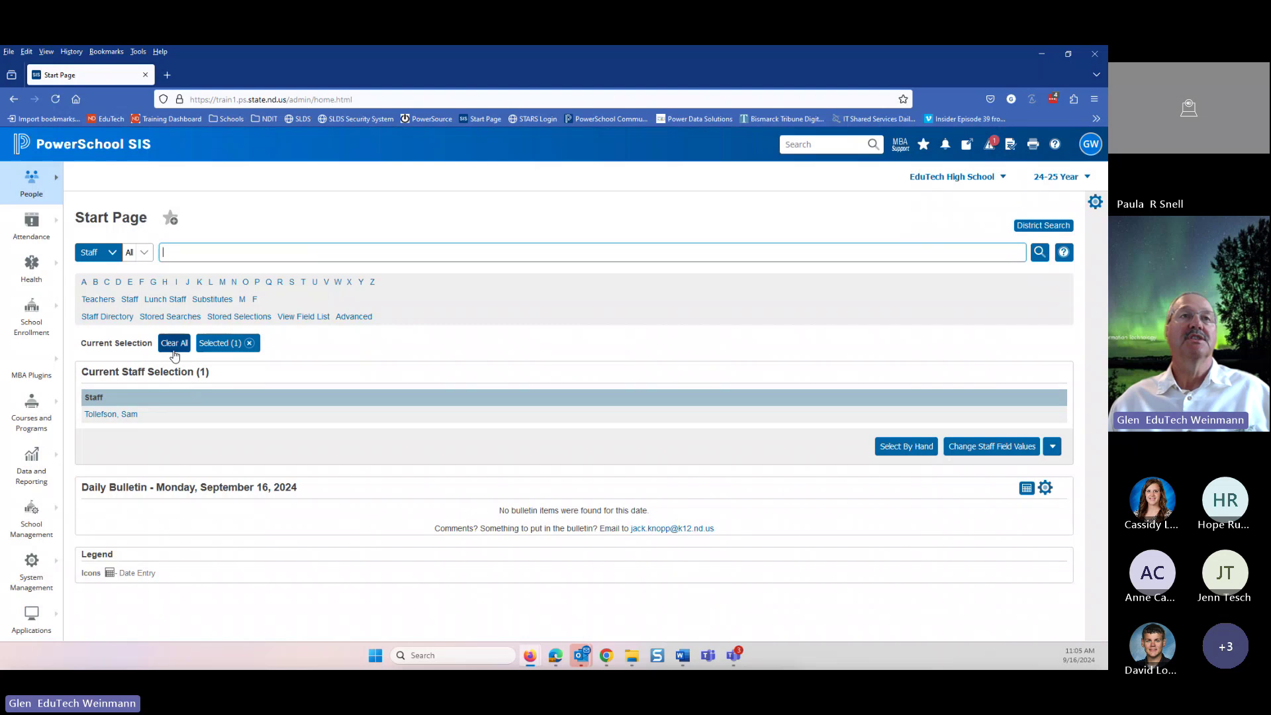
{"action": "left_click", "coordinate": [174, 343]}
- Sign out and sign back in as administrator with the saved credentials
{"action": "left_click", "coordinate": [1090, 145]}
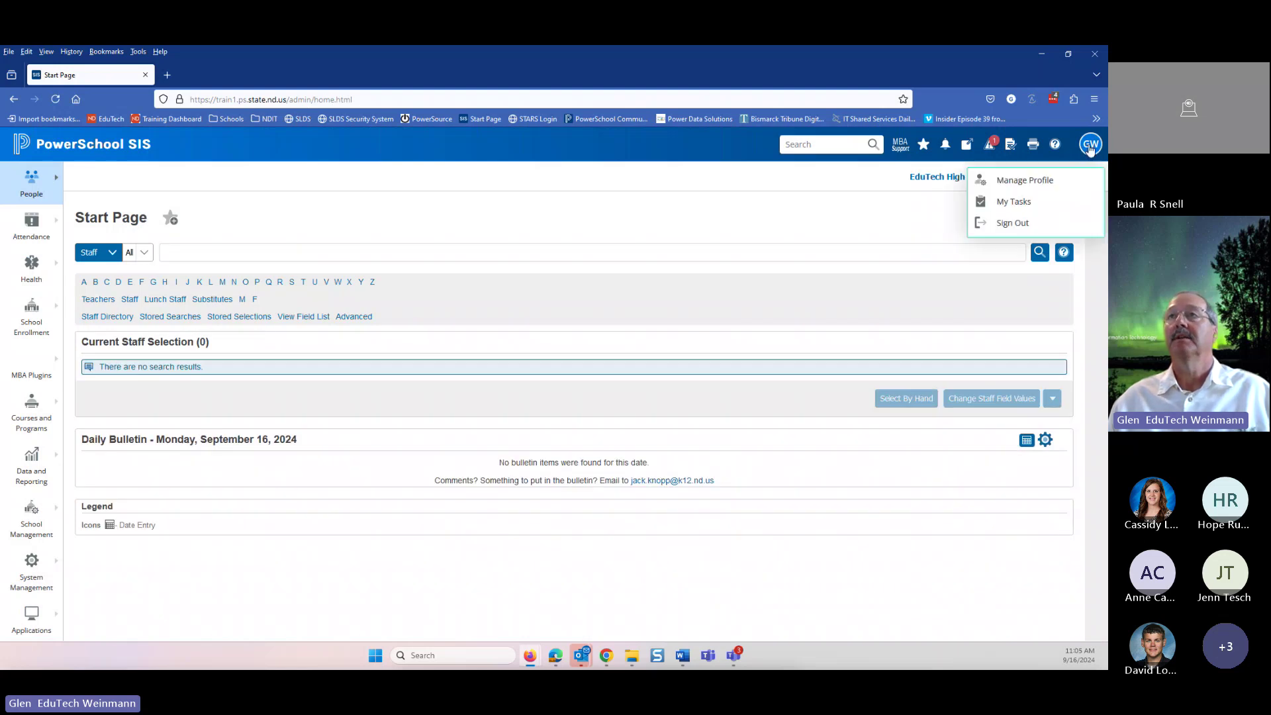
{"action": "left_click", "coordinate": [1013, 222]}
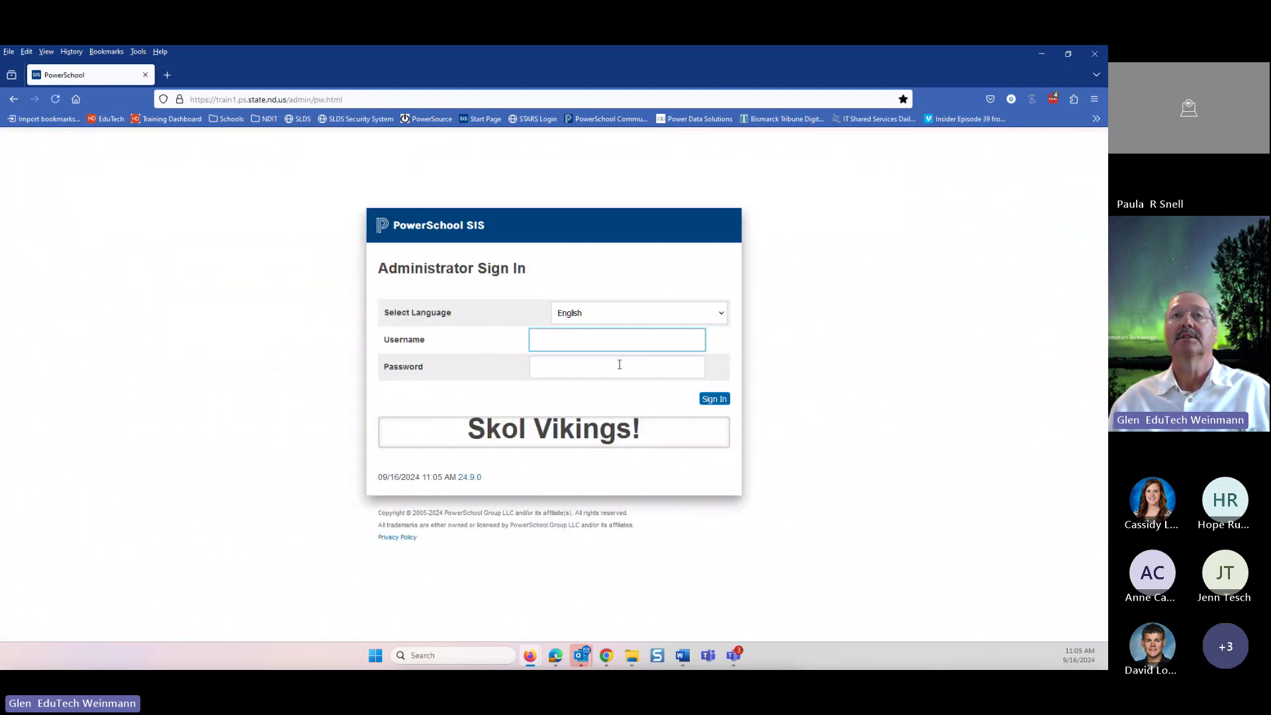
{"action": "left_click", "coordinate": [615, 340]}
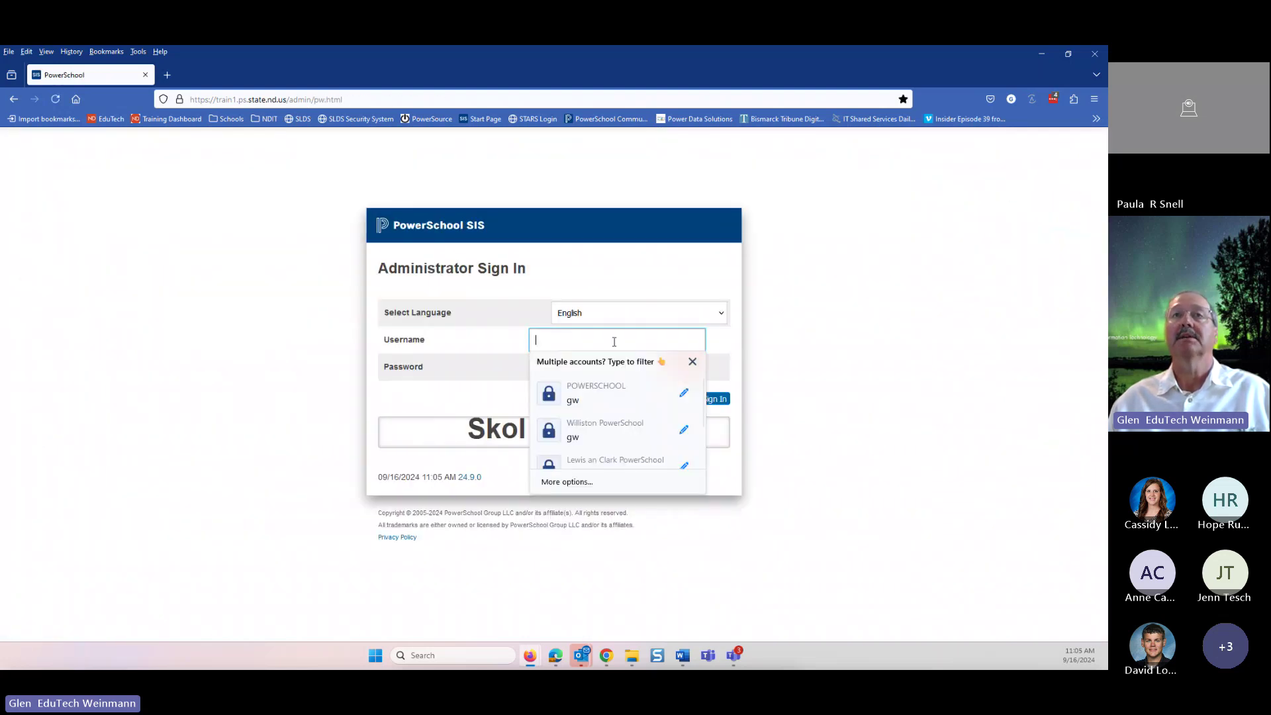
{"action": "left_click", "coordinate": [570, 398]}
{"action": "left_click", "coordinate": [714, 399]}
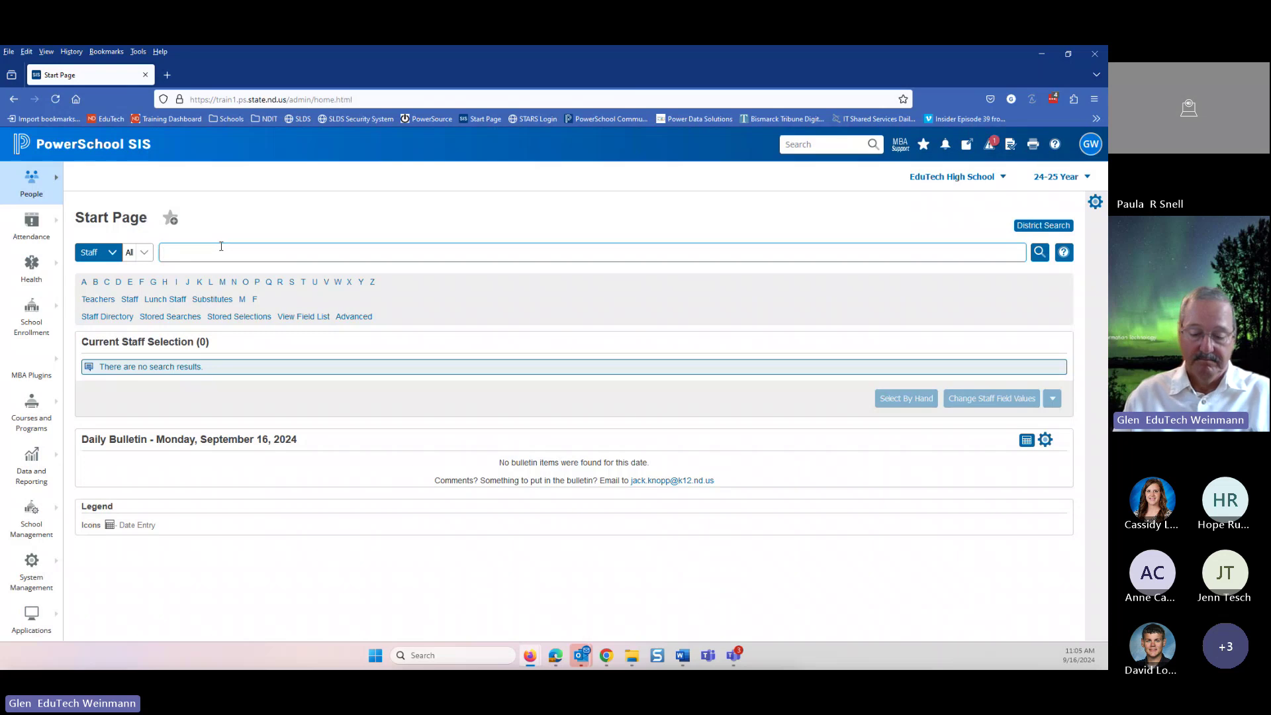
- Search for the teacher and open their State Reporting Information - ND page
{"action": "key", "text": "Return"}
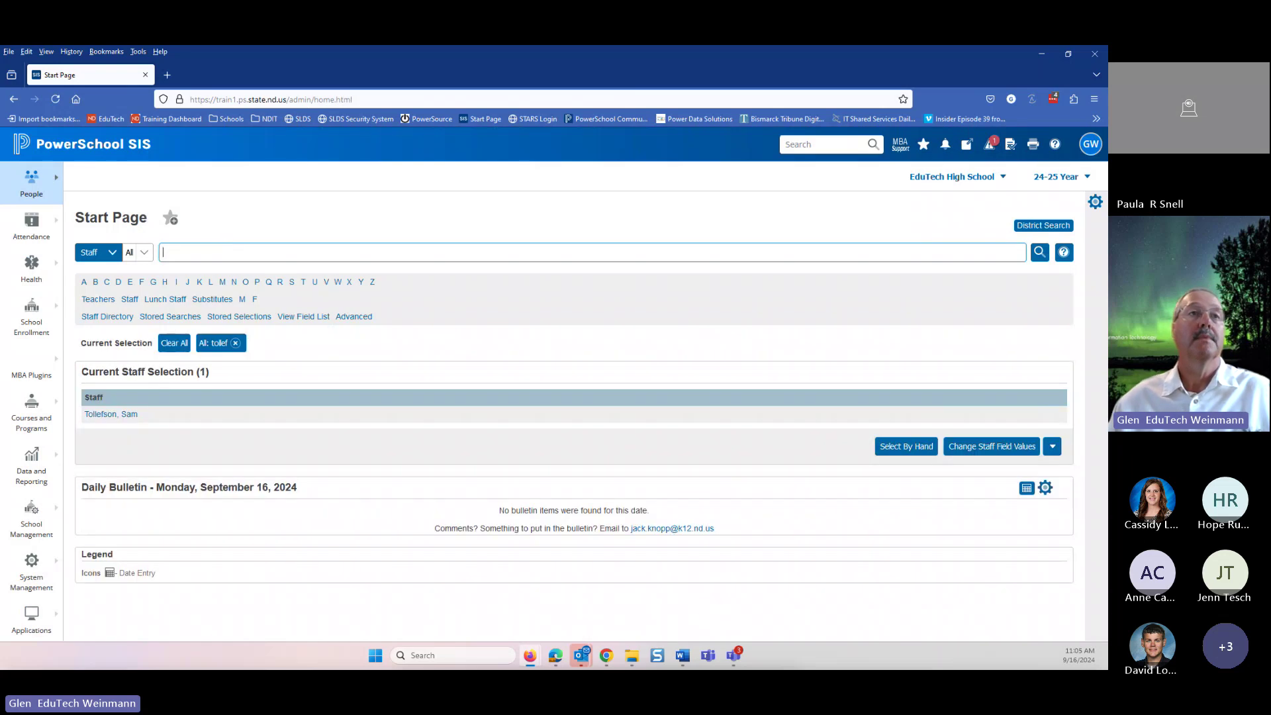
{"action": "left_click", "coordinate": [111, 417]}
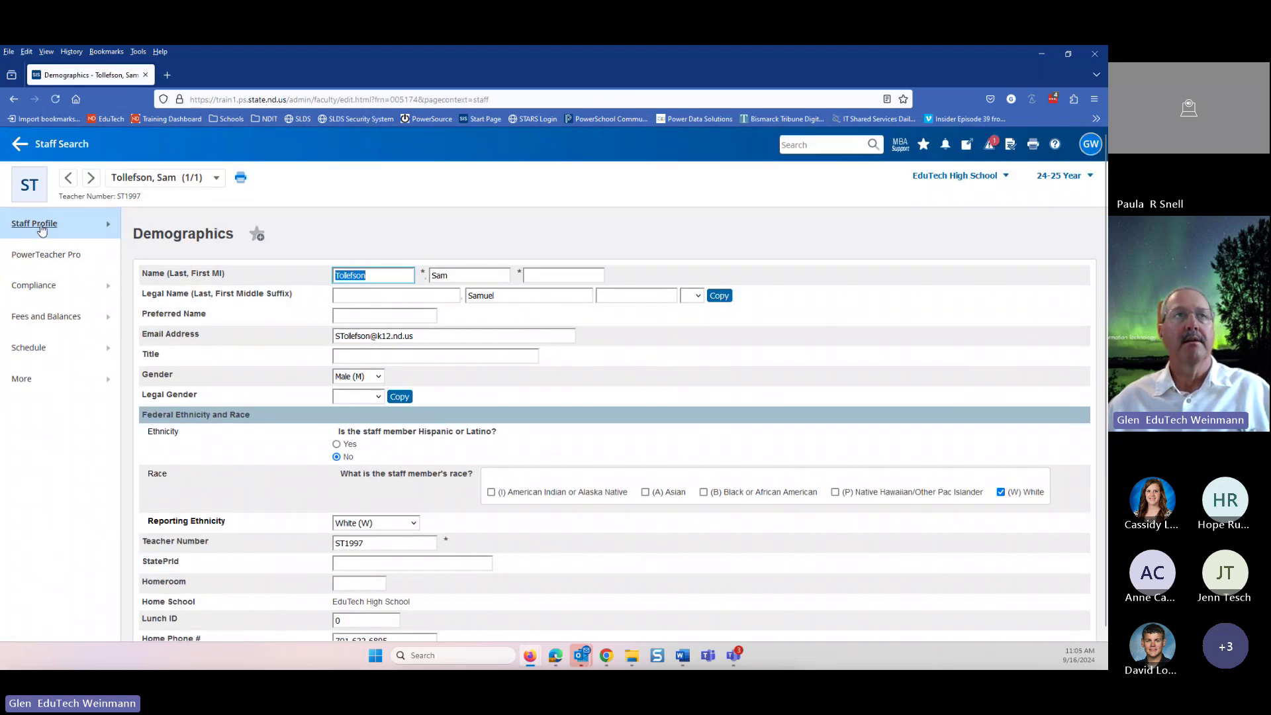
{"action": "scroll", "coordinate": [435, 560], "scroll_direction": "down", "scroll_amount": 3}
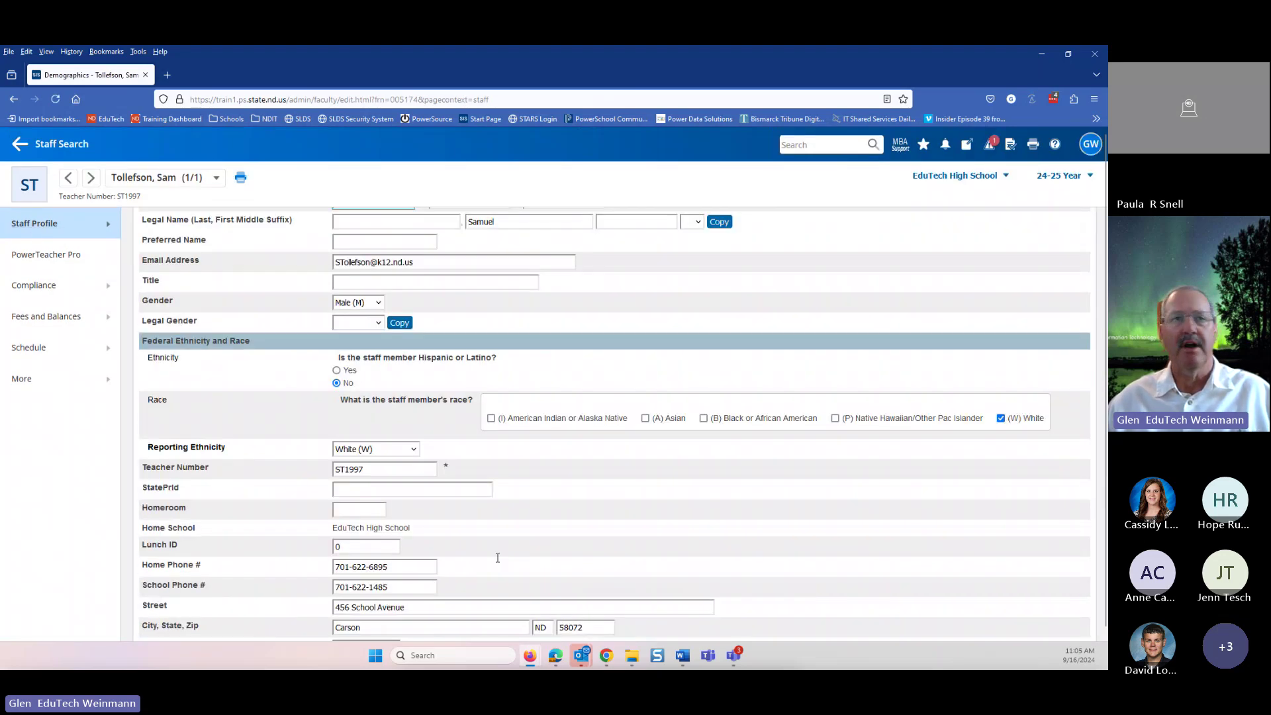
{"action": "scroll", "coordinate": [493, 562], "scroll_direction": "up", "scroll_amount": 3}
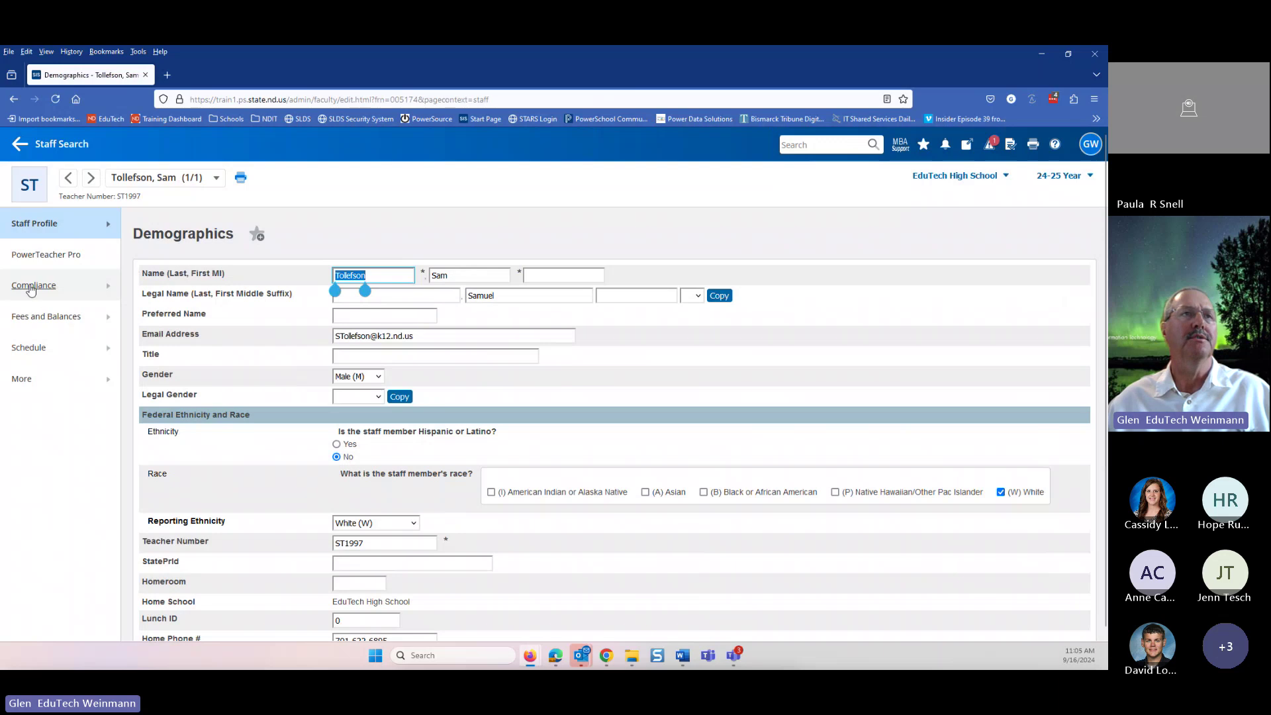
{"action": "left_click", "coordinate": [95, 289]}
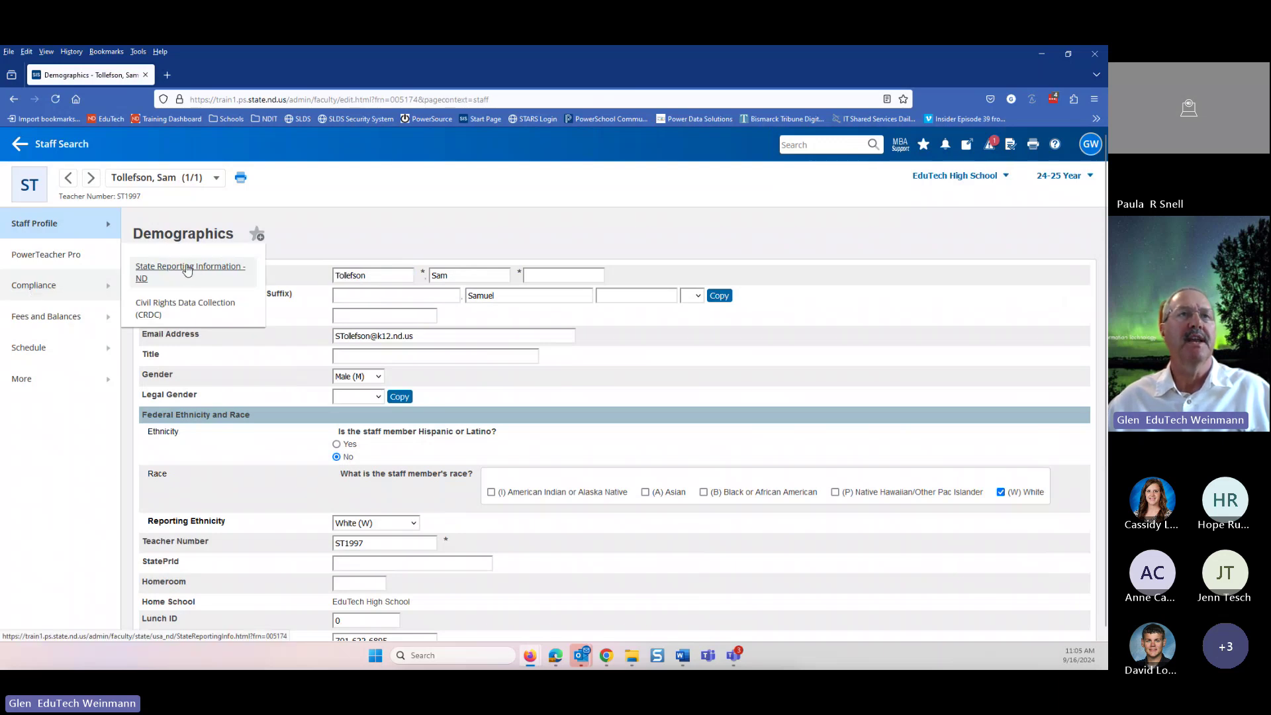
{"action": "left_click", "coordinate": [187, 269]}
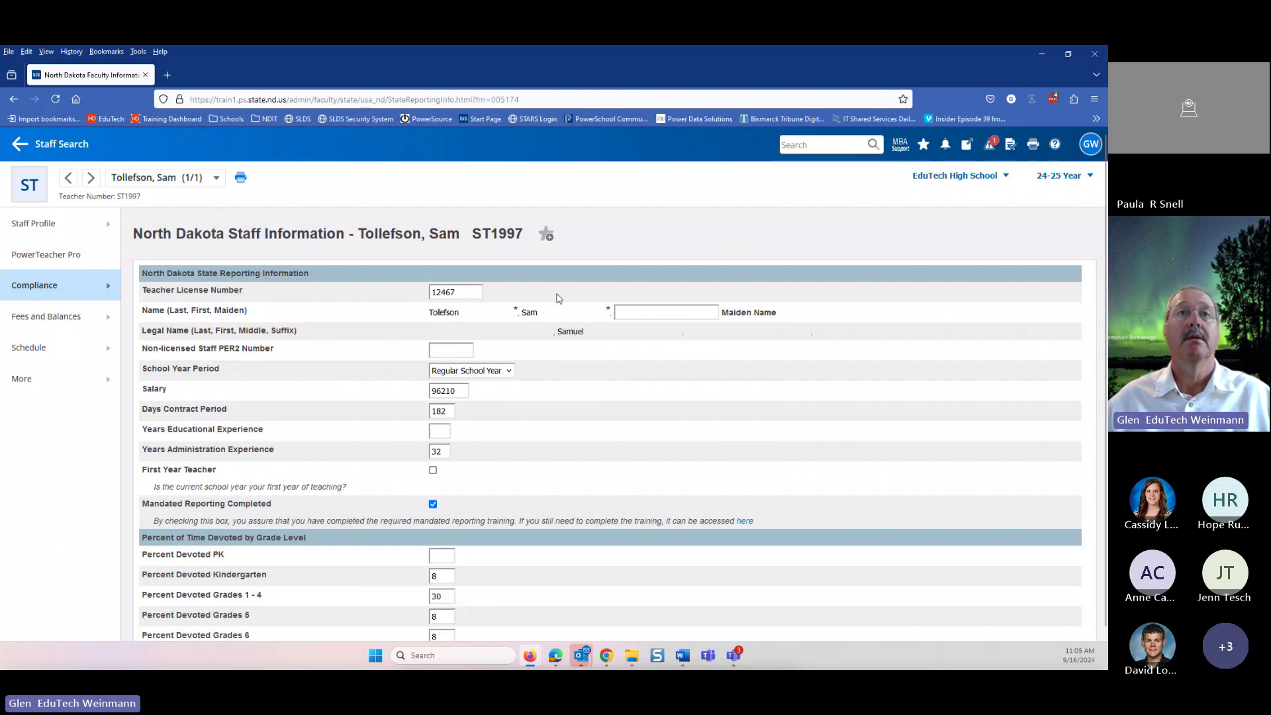
{"action": "scroll", "coordinate": [441, 404], "scroll_direction": "down", "scroll_amount": 2}
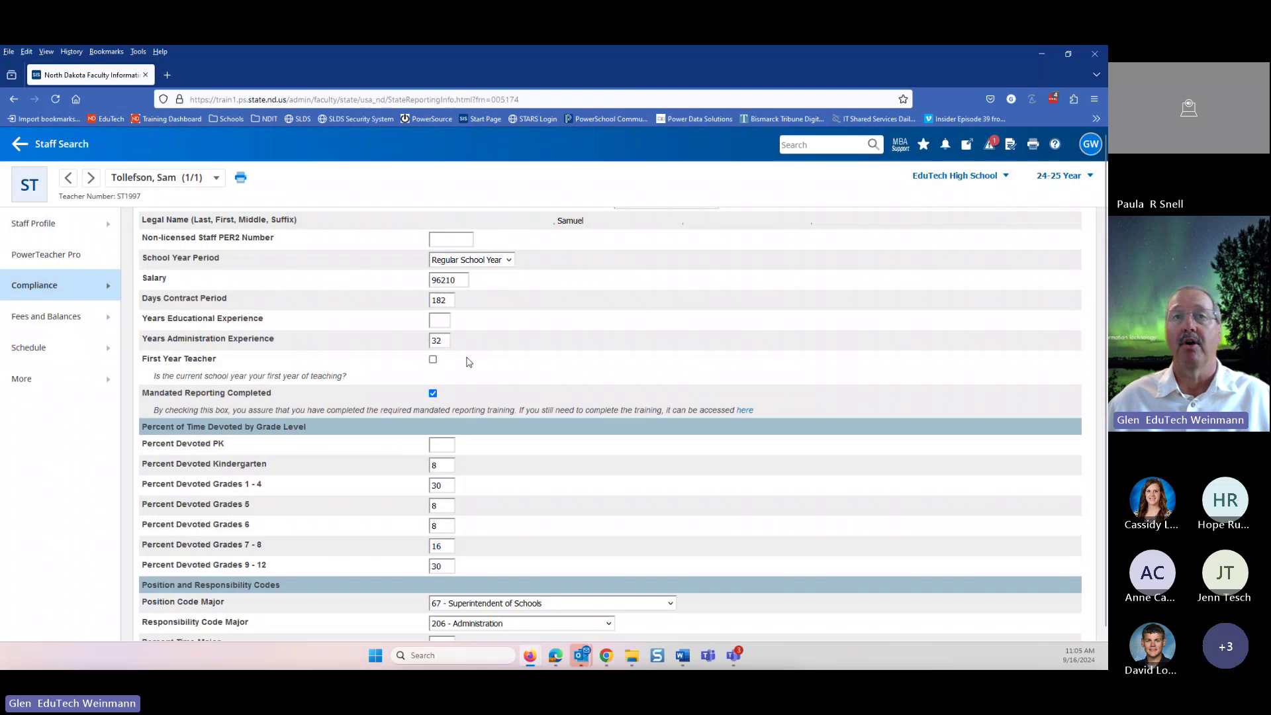
{"action": "scroll", "coordinate": [603, 377], "scroll_direction": "down", "scroll_amount": 1}
{"action": "scroll", "coordinate": [603, 377], "scroll_direction": "down", "scroll_amount": 2}
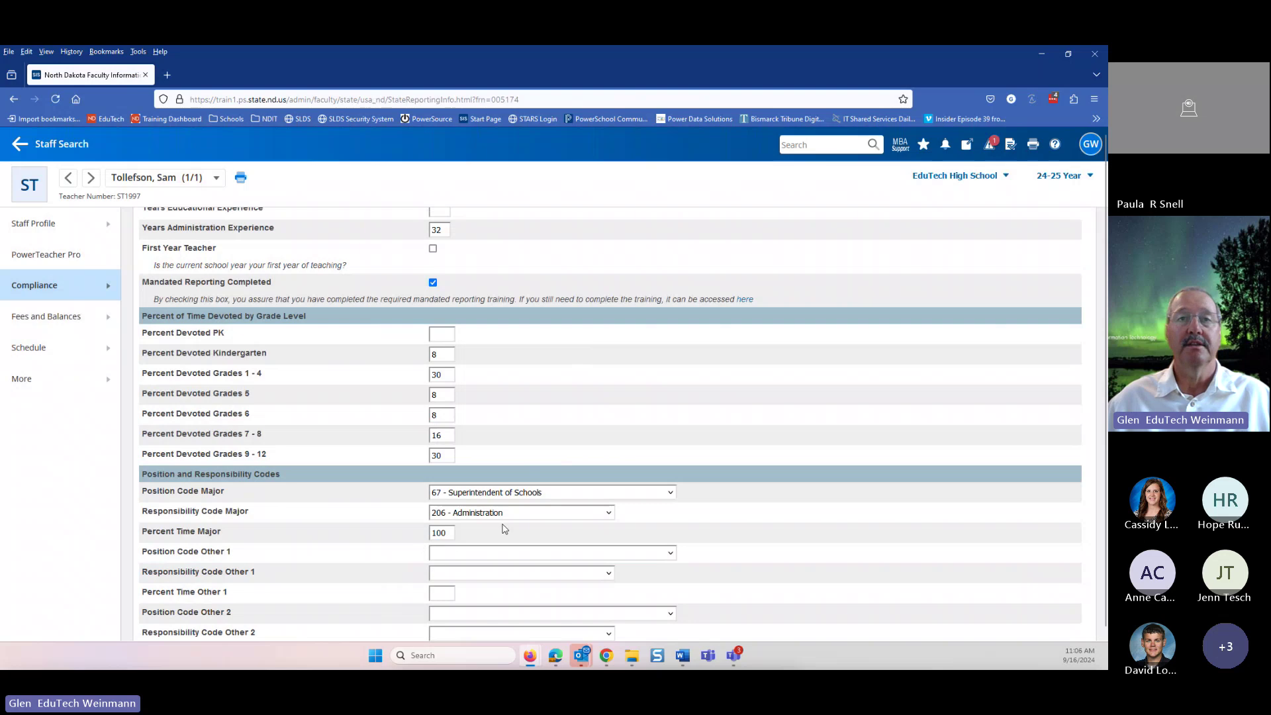
{"action": "scroll", "coordinate": [576, 535], "scroll_direction": "down", "scroll_amount": 3}
{"action": "scroll", "coordinate": [822, 439], "scroll_direction": "down", "scroll_amount": 3}
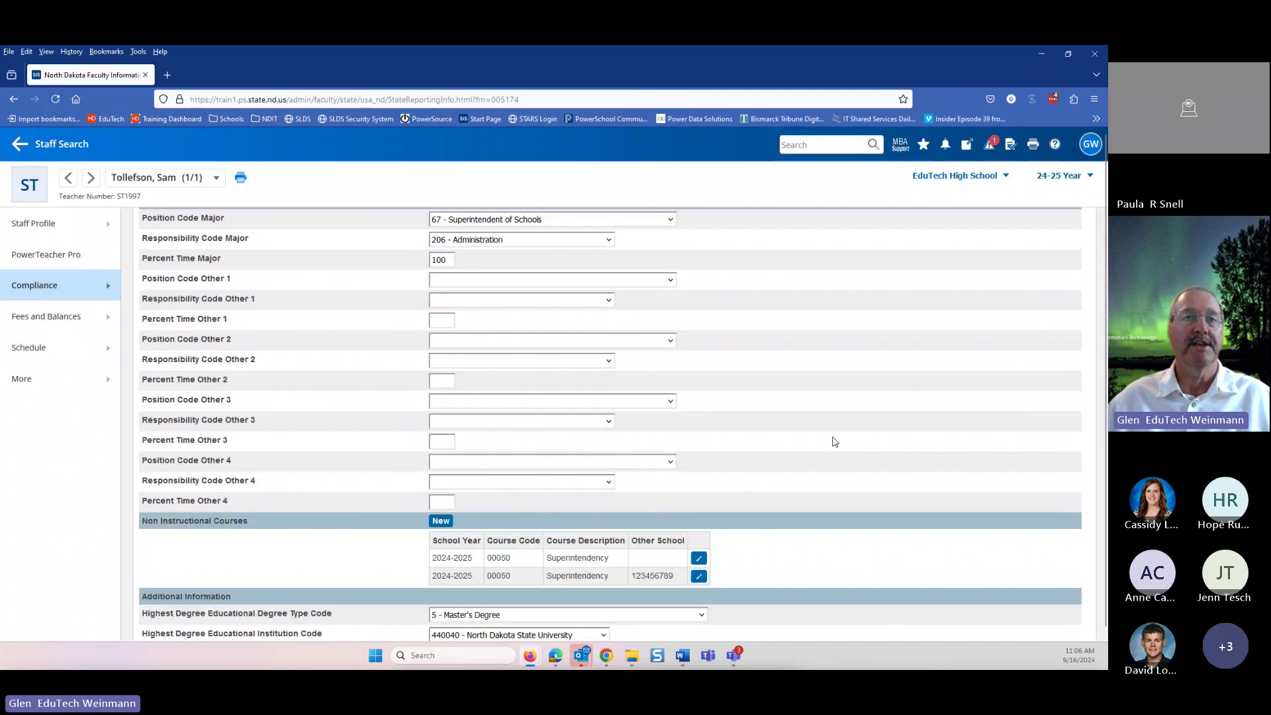
{"action": "scroll", "coordinate": [556, 417], "scroll_direction": "down", "scroll_amount": 1}
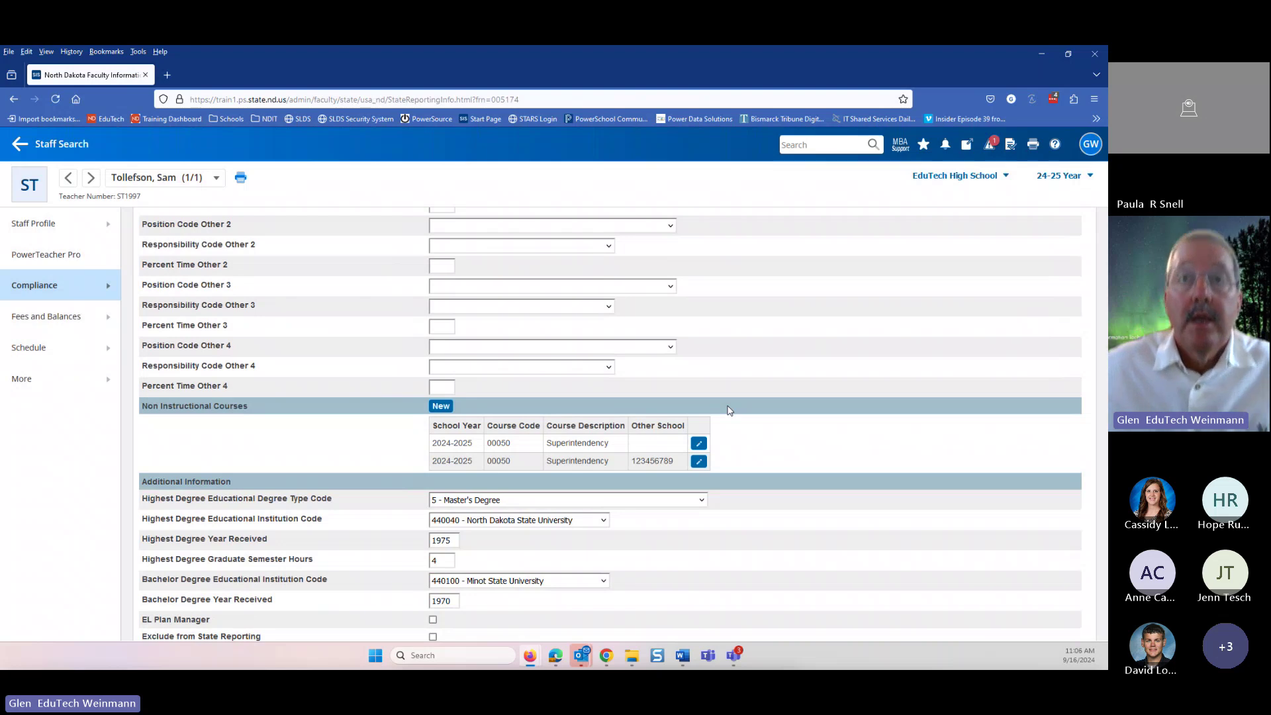
{"action": "double_click", "coordinate": [654, 461]}
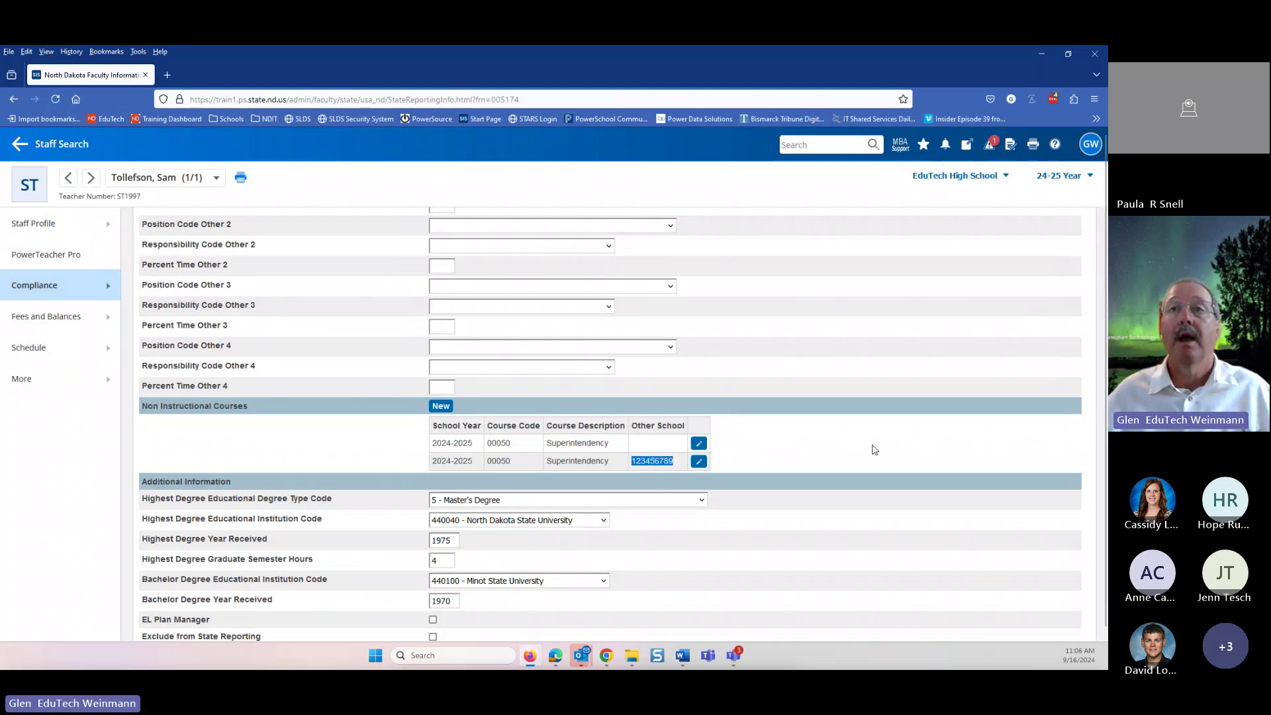
{"action": "left_click", "coordinate": [699, 462]}
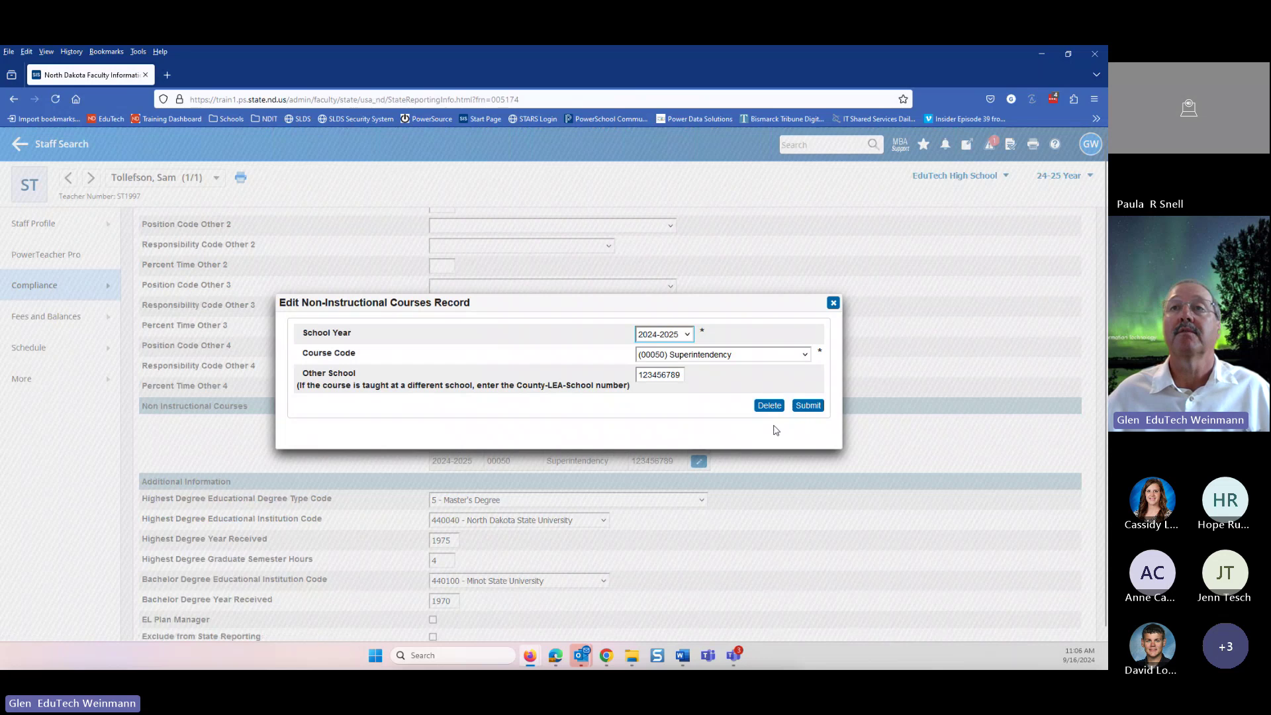
{"action": "left_click", "coordinate": [767, 406]}
{"action": "left_click", "coordinate": [725, 407]}
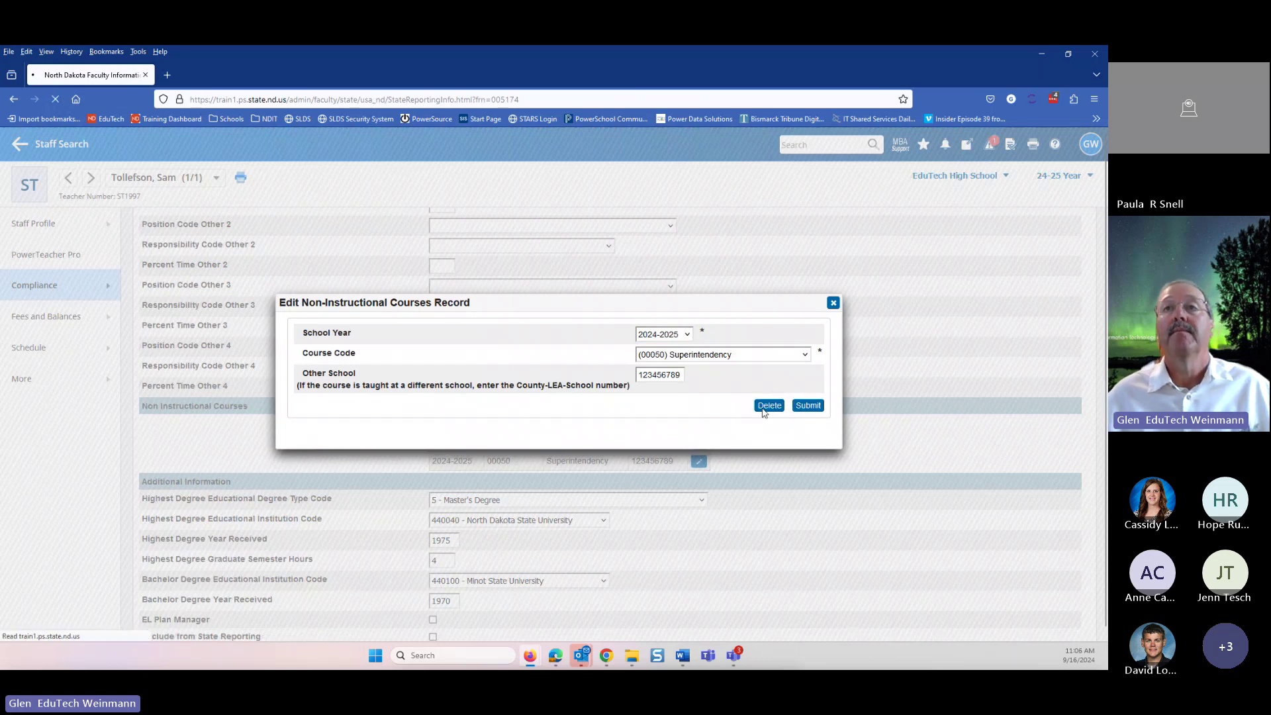
{"action": "scroll", "coordinate": [814, 442], "scroll_direction": "down", "scroll_amount": 15}
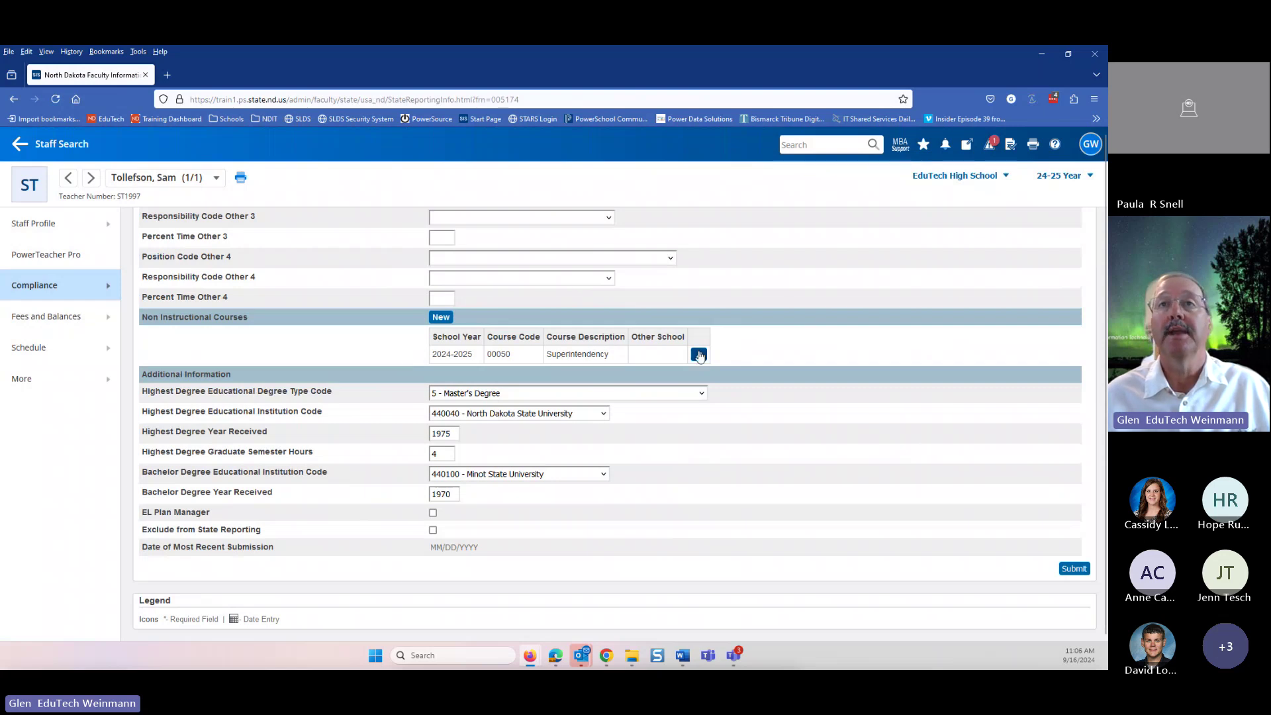
{"action": "left_click", "coordinate": [699, 354]}
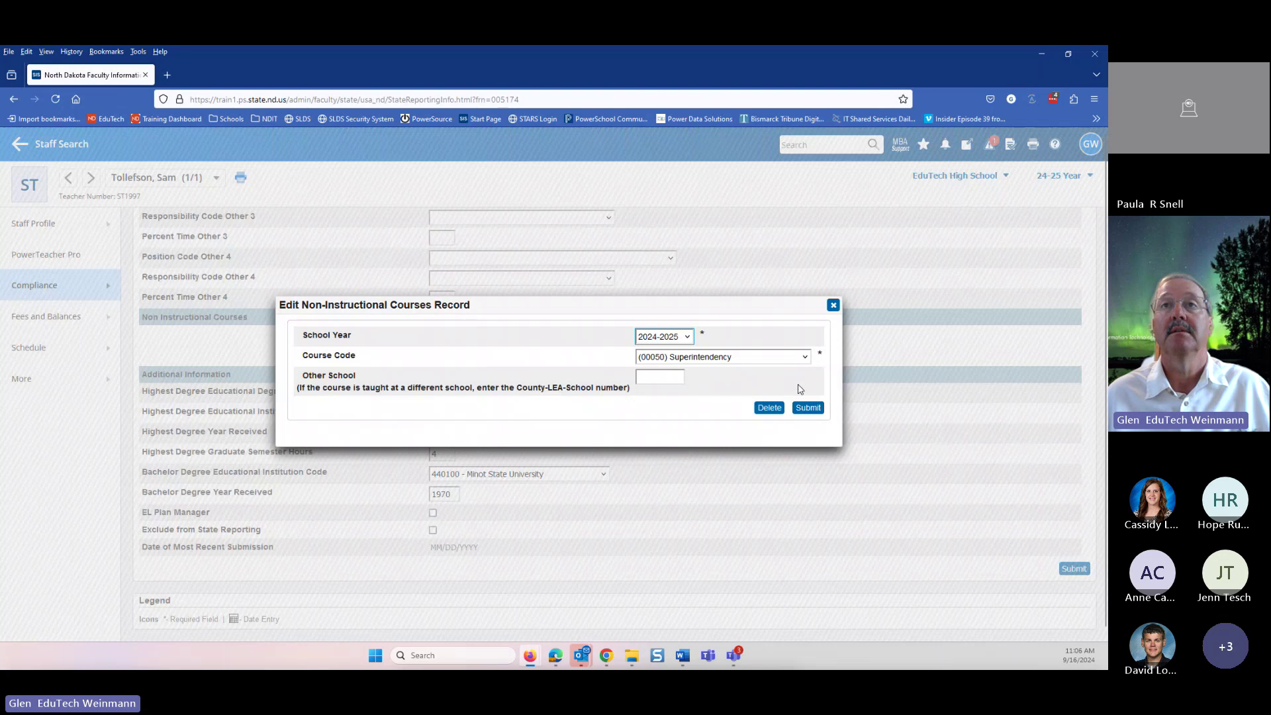
{"action": "left_click", "coordinate": [834, 306]}
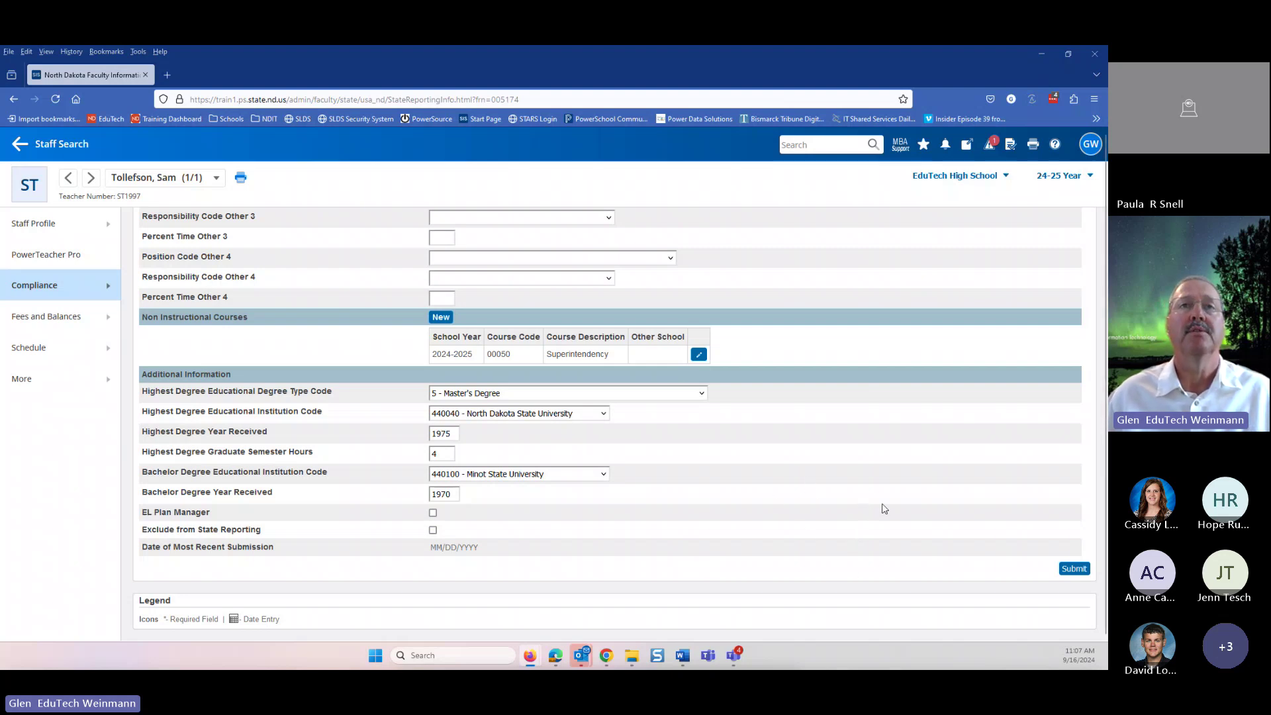
{"action": "scroll", "coordinate": [881, 506], "scroll_direction": "up", "scroll_amount": 5}
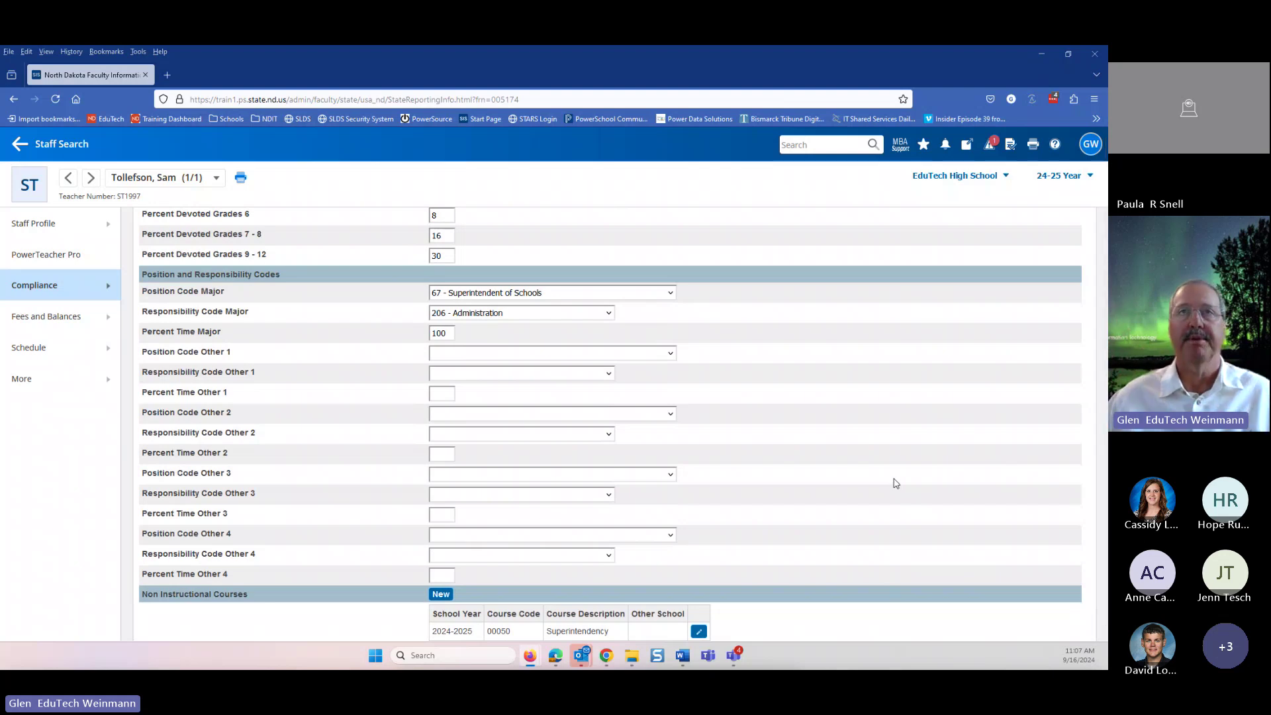
{"action": "scroll", "coordinate": [864, 451], "scroll_direction": "up", "scroll_amount": 3}
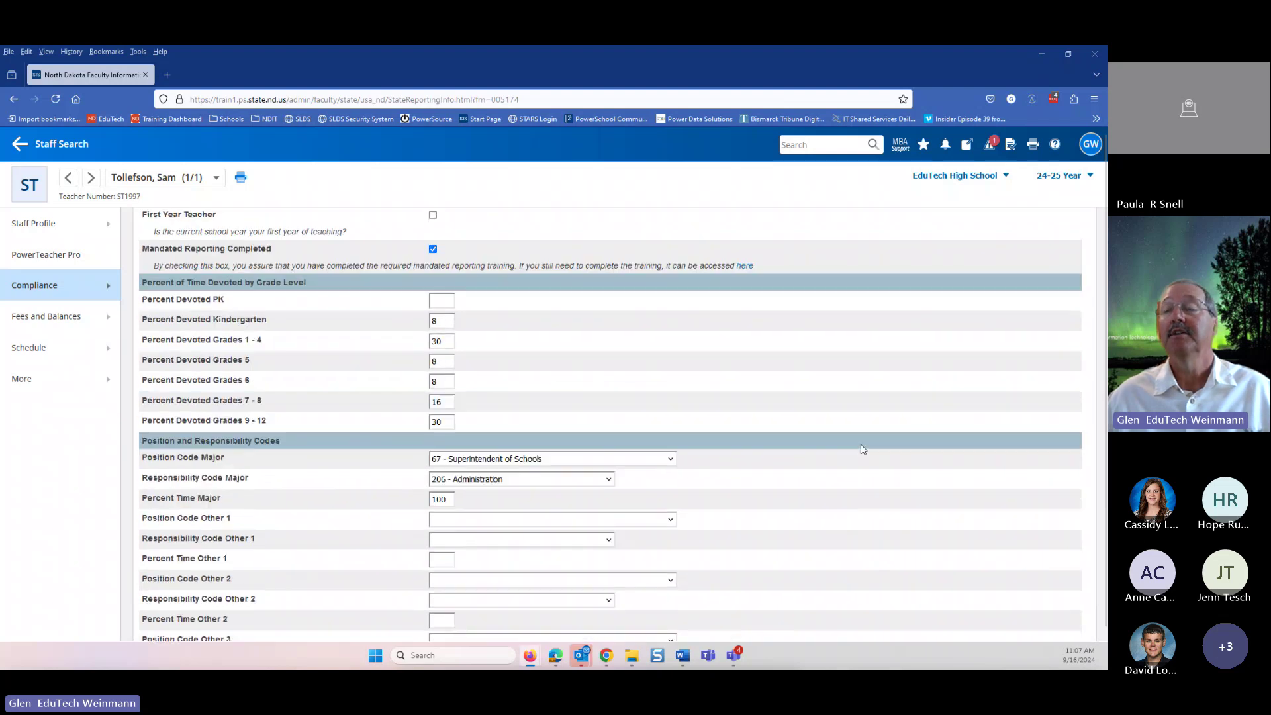
{"action": "scroll", "coordinate": [854, 450], "scroll_direction": "up", "scroll_amount": 5}
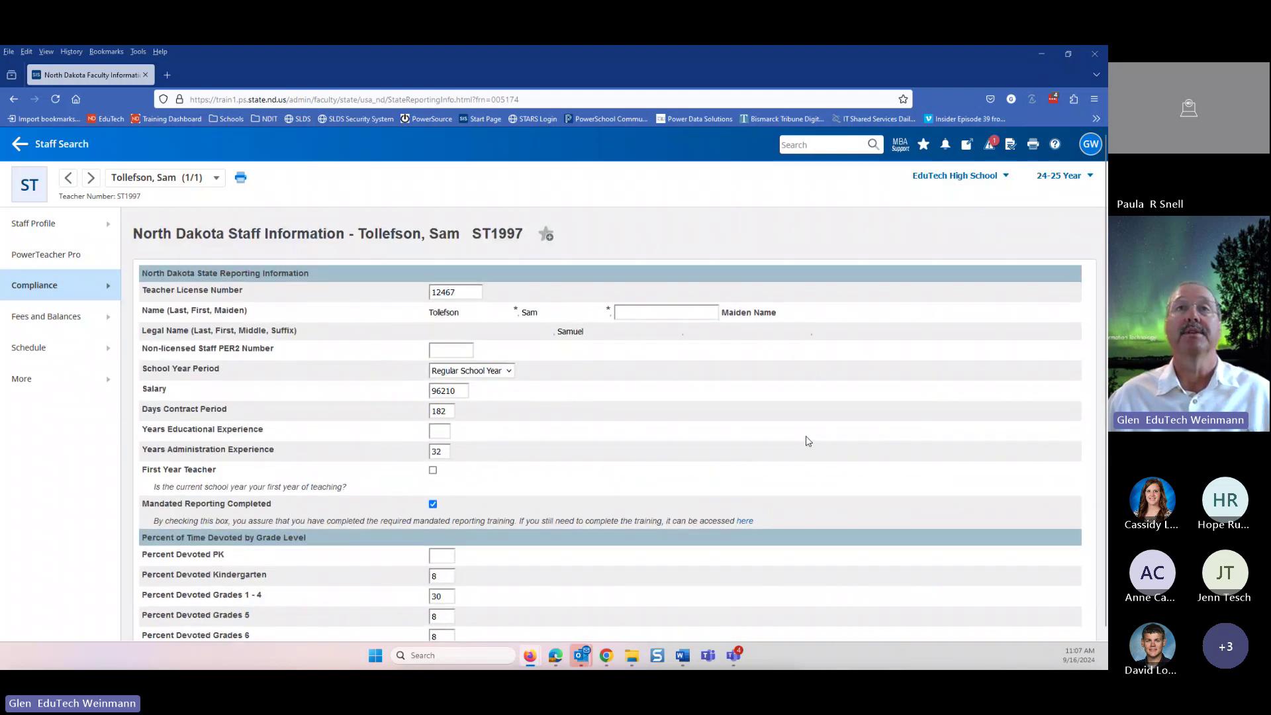
{"action": "scroll", "coordinate": [511, 377], "scroll_direction": "down", "scroll_amount": 6}
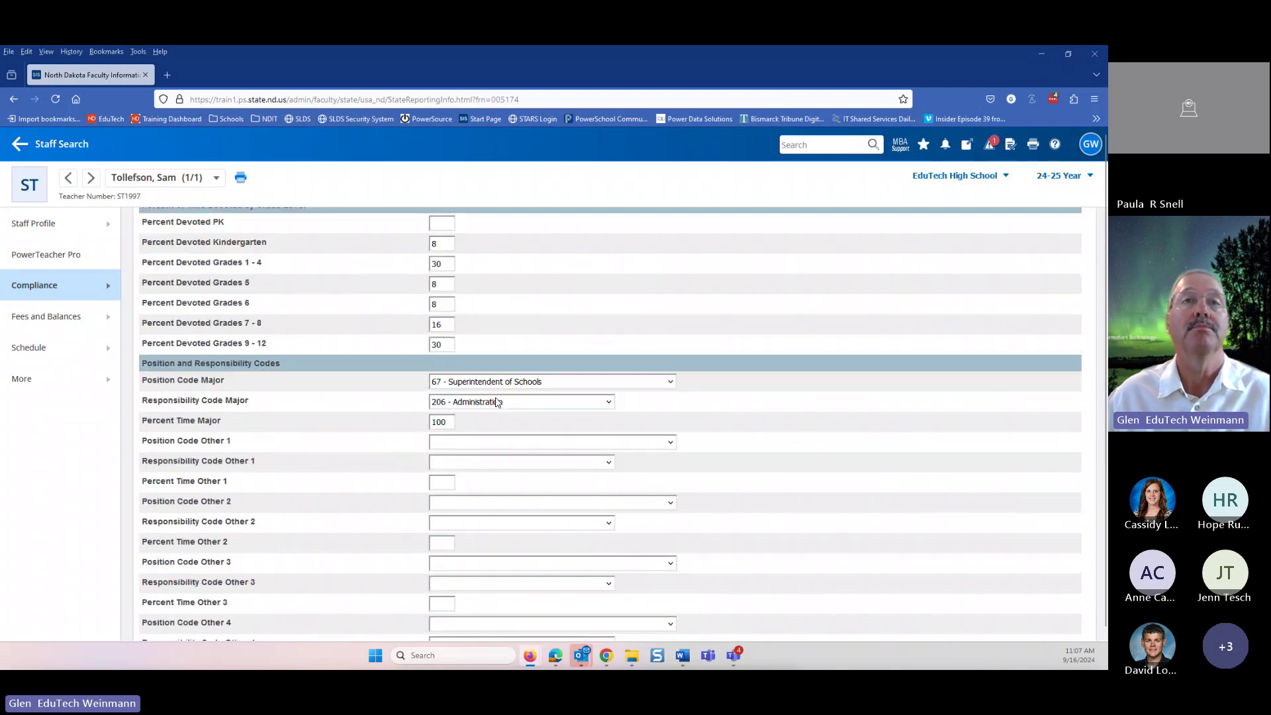
{"action": "scroll", "coordinate": [765, 464], "scroll_direction": "down", "scroll_amount": 4}
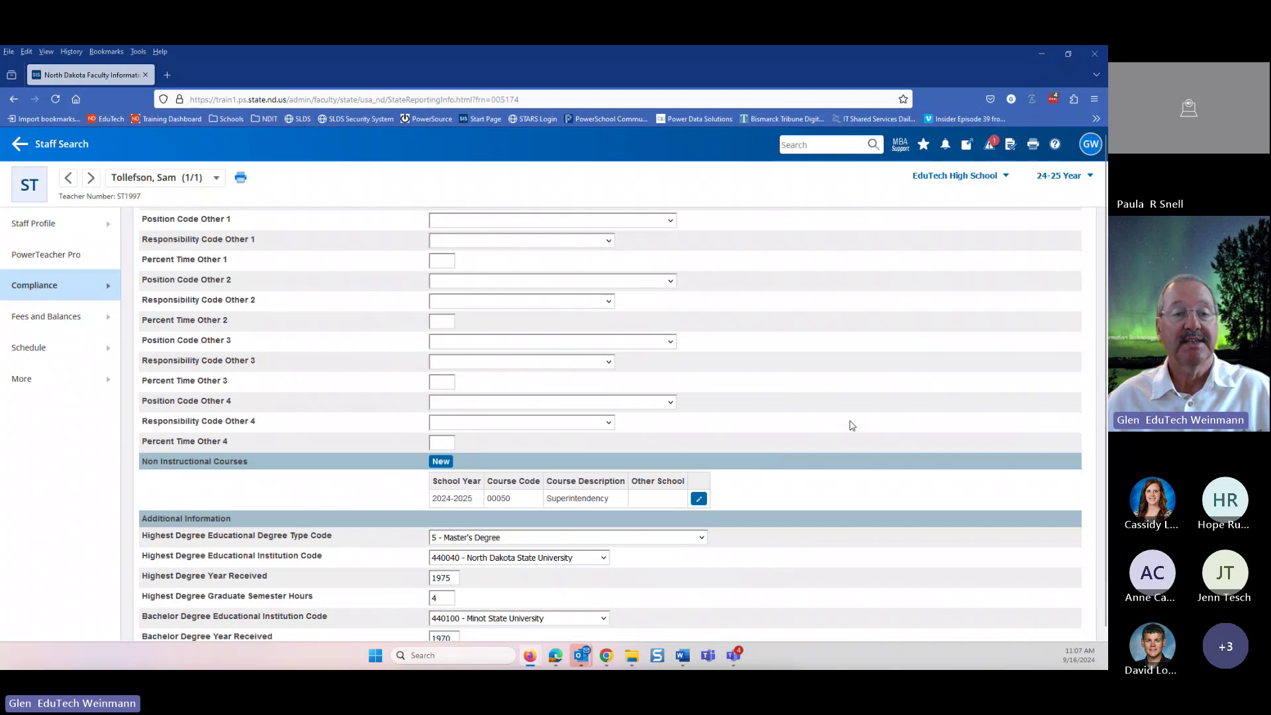
{"action": "scroll", "coordinate": [833, 436], "scroll_direction": "up", "scroll_amount": 1}
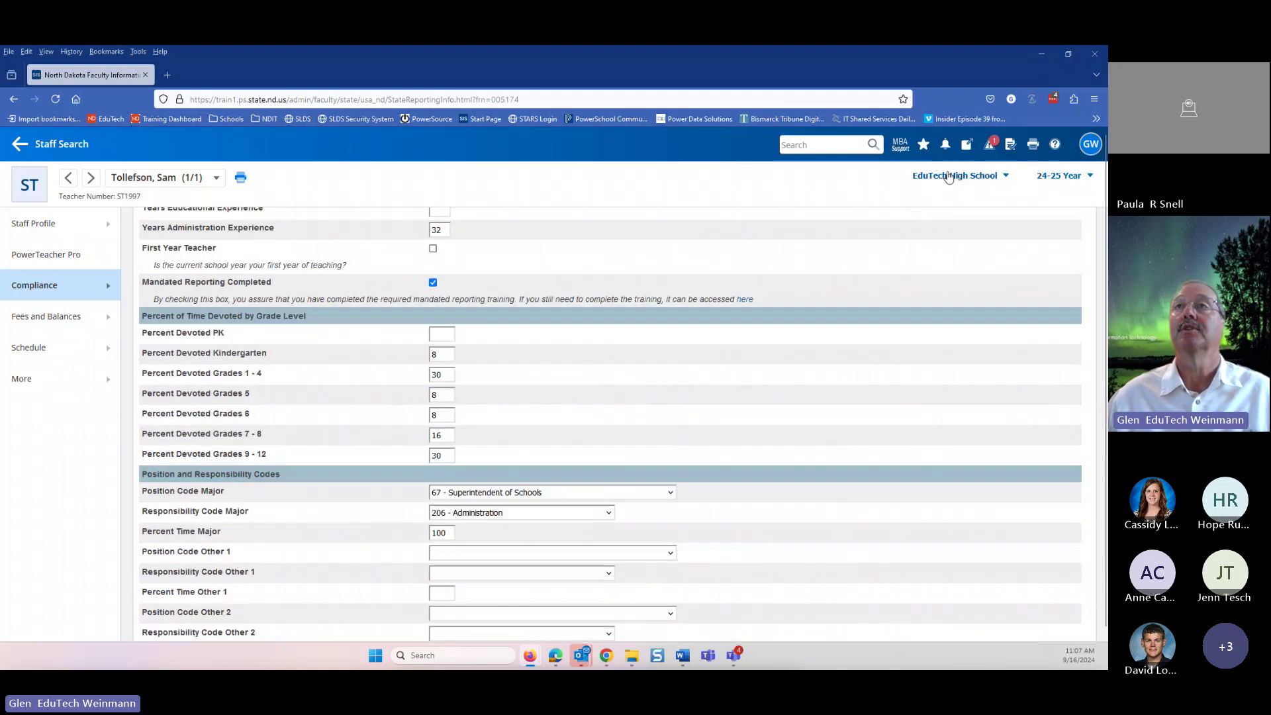
- Switch to the District Office and open District Setup's School Info list of schools
{"action": "left_click", "coordinate": [948, 177]}
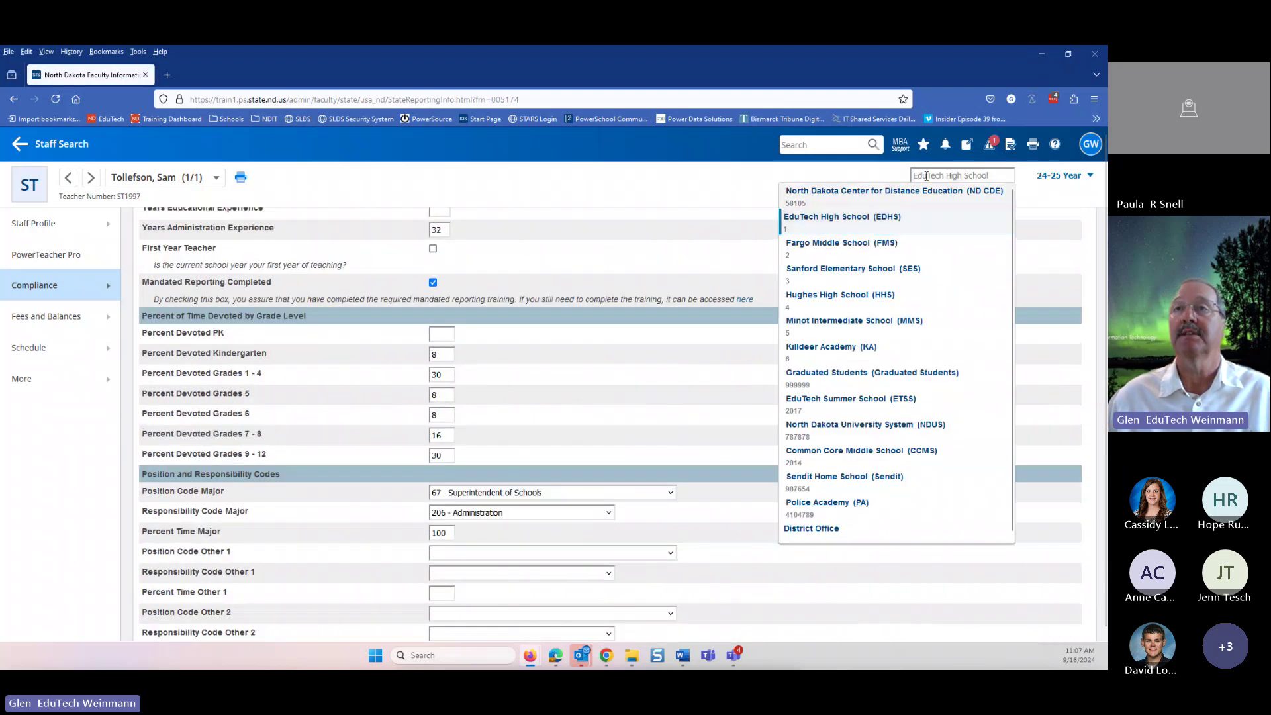
{"action": "left_click", "coordinate": [803, 530]}
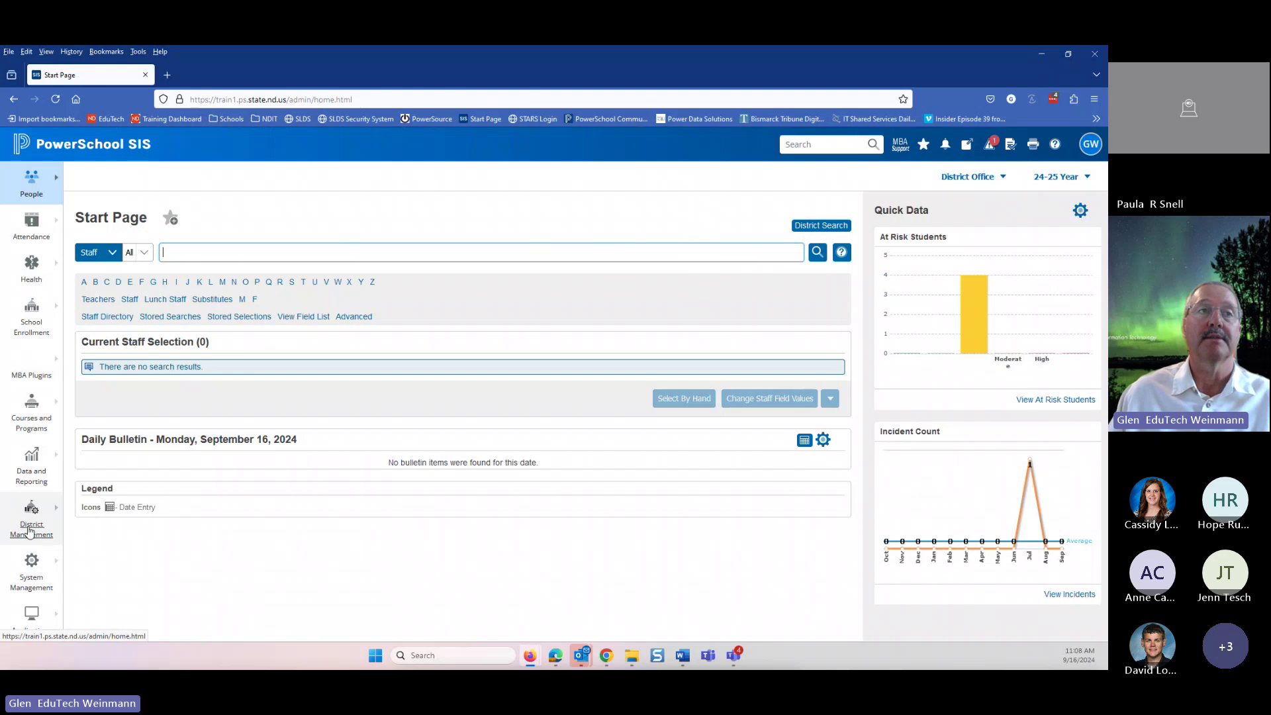
{"action": "left_click", "coordinate": [30, 530]}
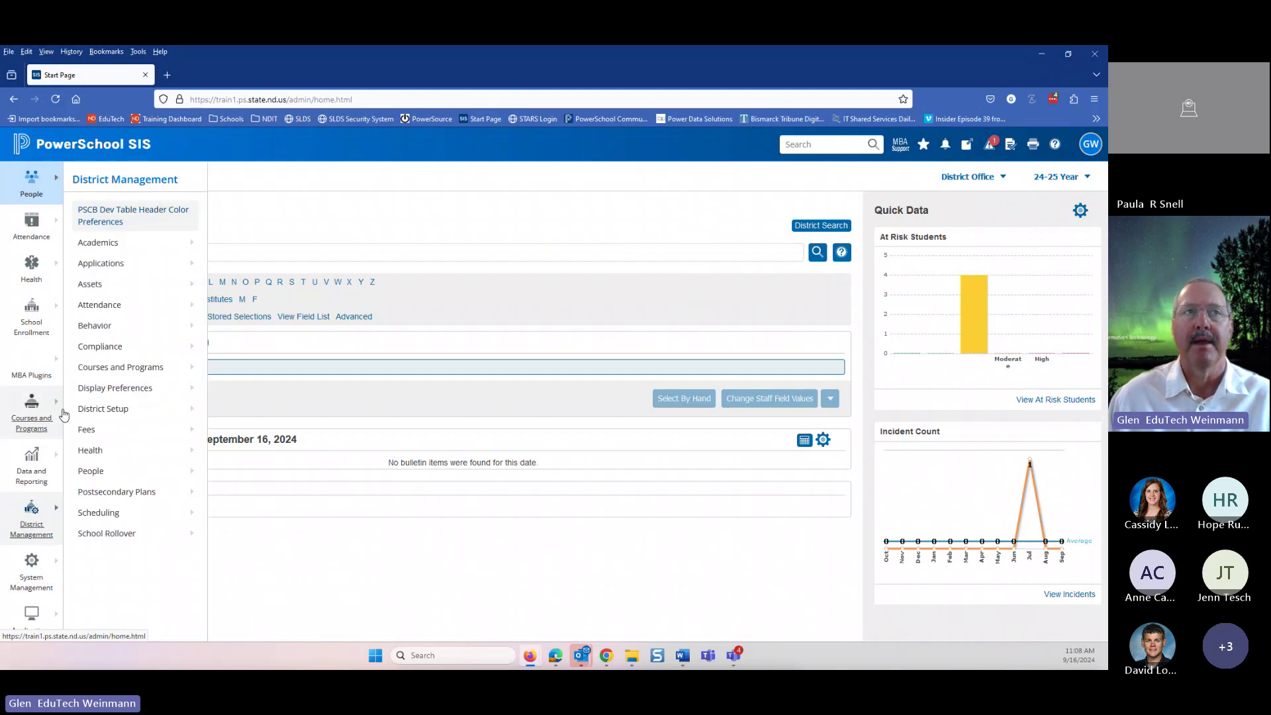
{"action": "left_click", "coordinate": [104, 411]}
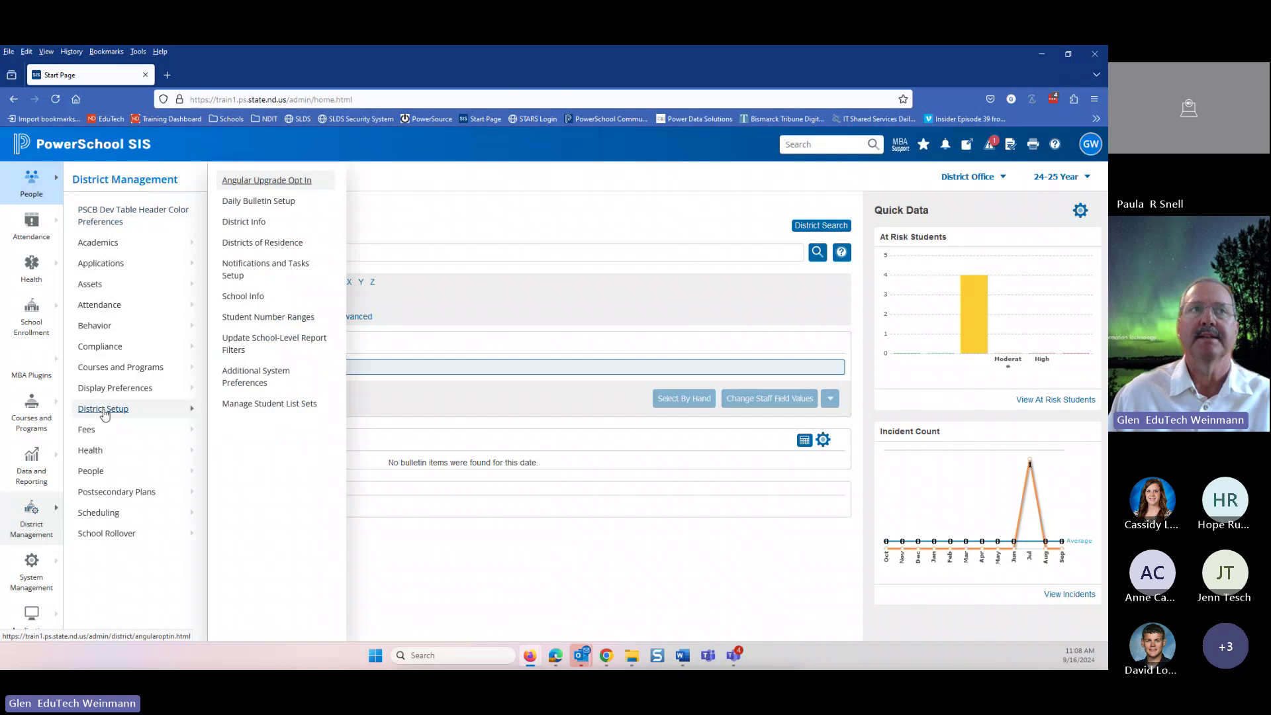
{"action": "left_click", "coordinate": [239, 298]}
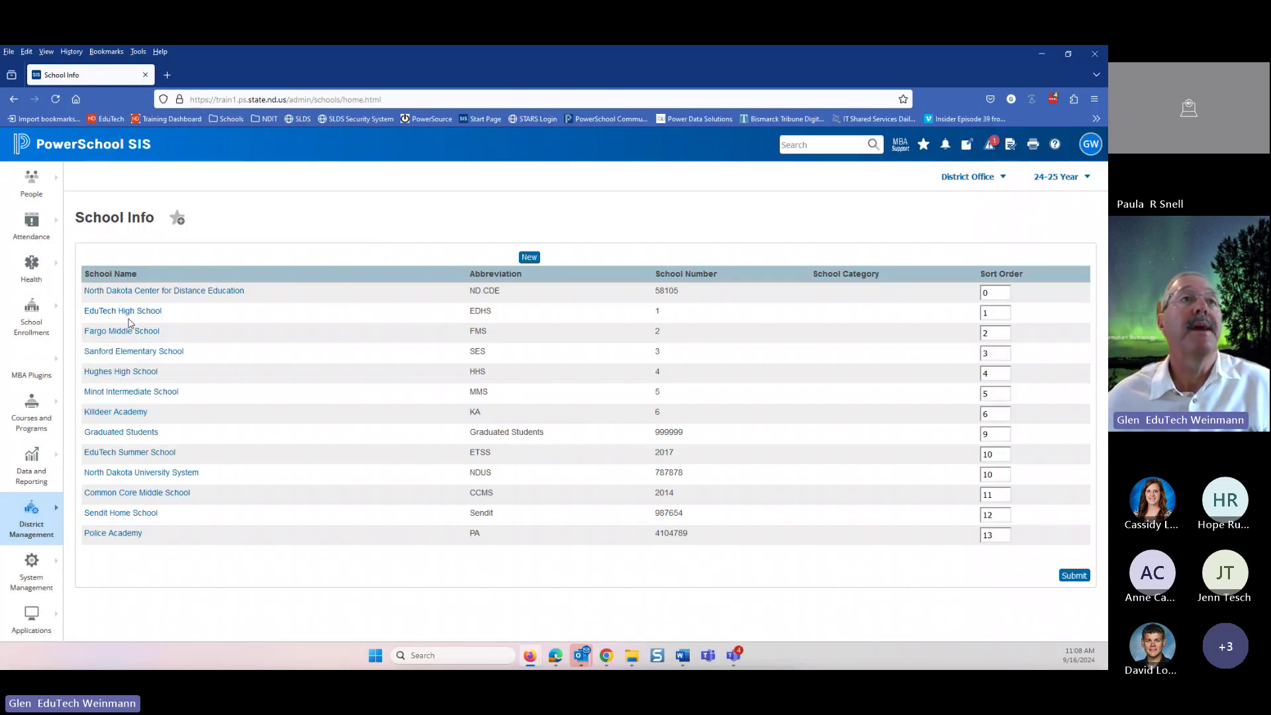
- Open Sanford Elementary School's settings and select its alternate school number, 123456789
{"action": "left_click", "coordinate": [123, 356]}
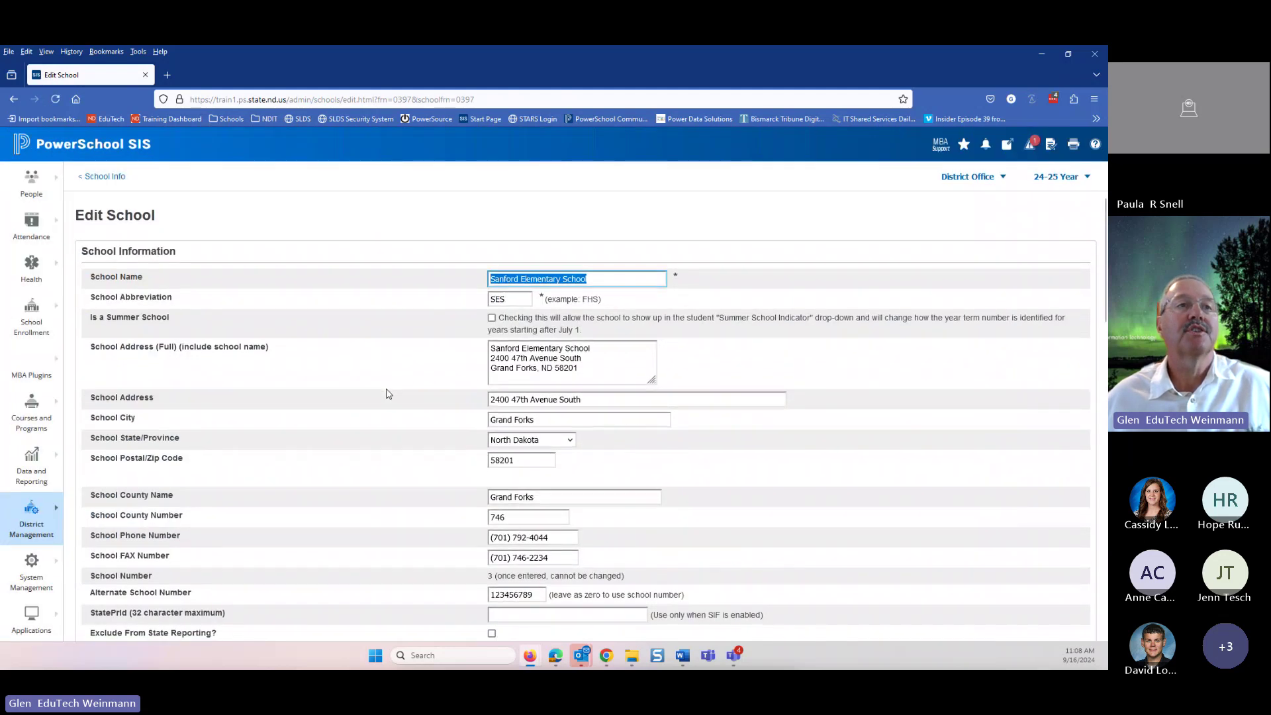
{"action": "scroll", "coordinate": [373, 397], "scroll_direction": "down", "scroll_amount": 3}
{"action": "scroll", "coordinate": [372, 403], "scroll_direction": "down", "scroll_amount": 1}
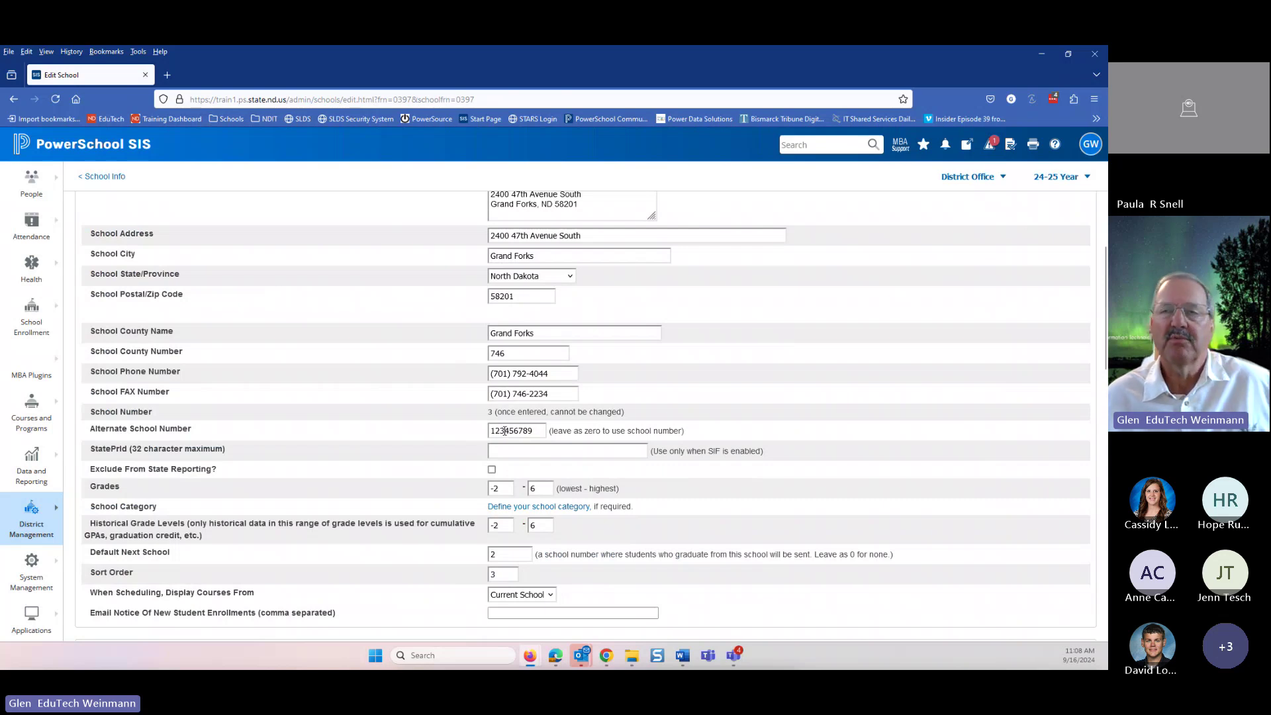
{"action": "double_click", "coordinate": [504, 430]}
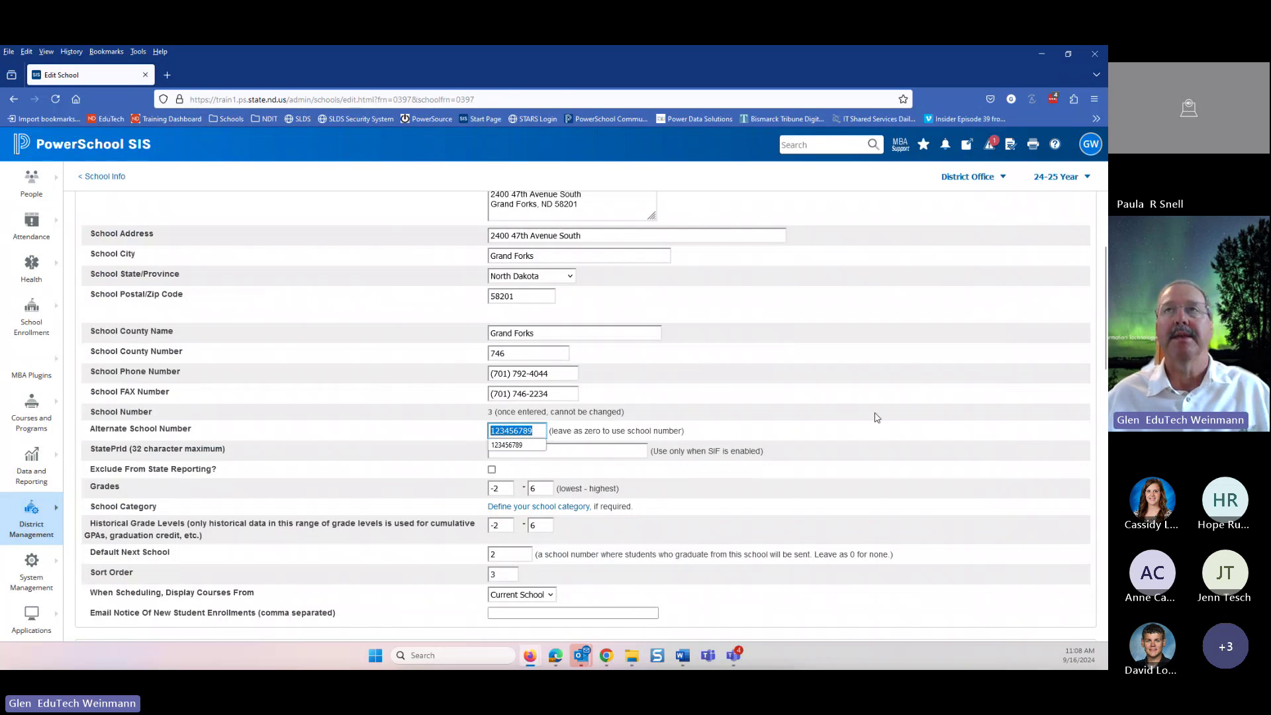
{"action": "left_click", "coordinate": [979, 176]}
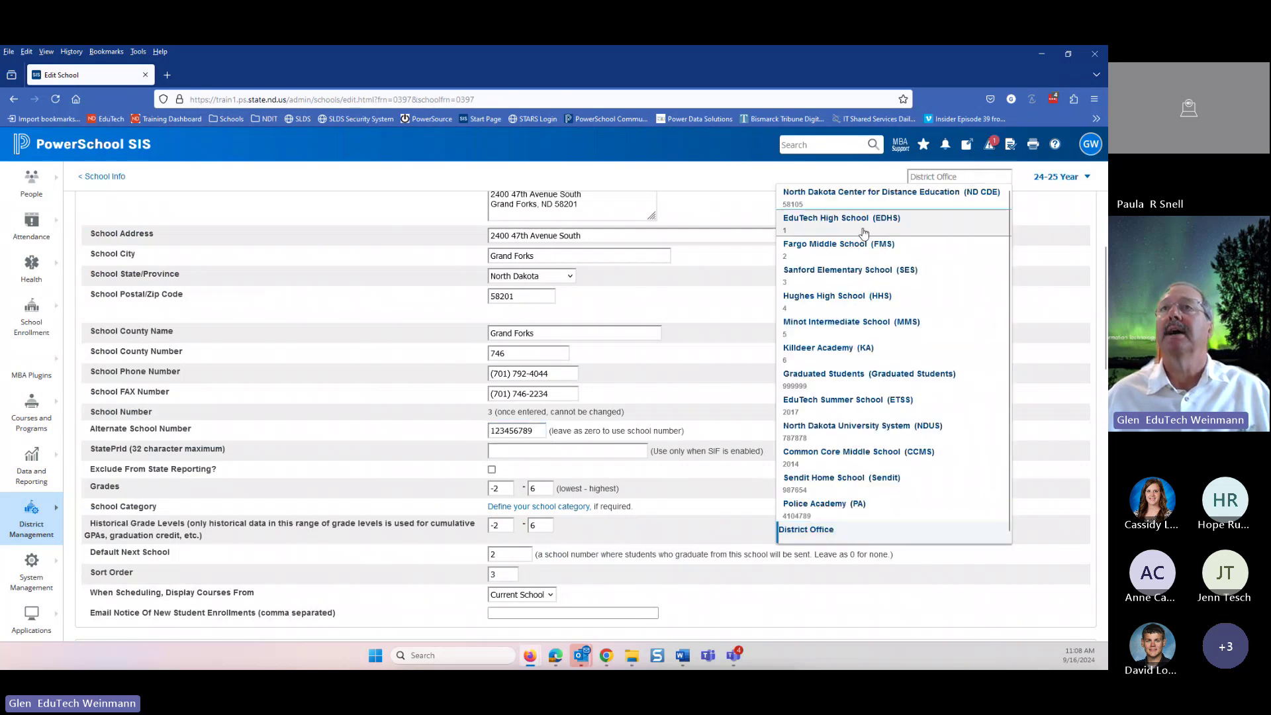
- Switch back to EduTech High School and reopen the superintendent's ND staff page at the non-instructional courses
{"action": "left_click", "coordinate": [864, 233]}
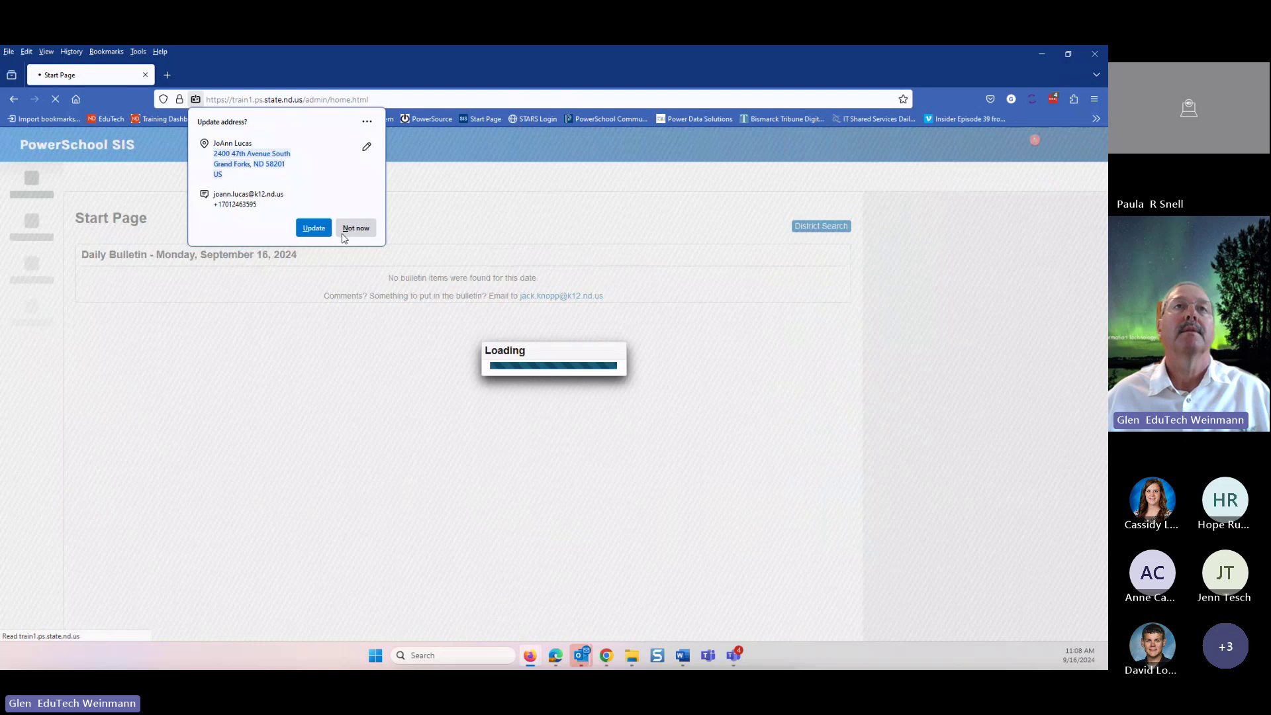
{"action": "left_click", "coordinate": [344, 231]}
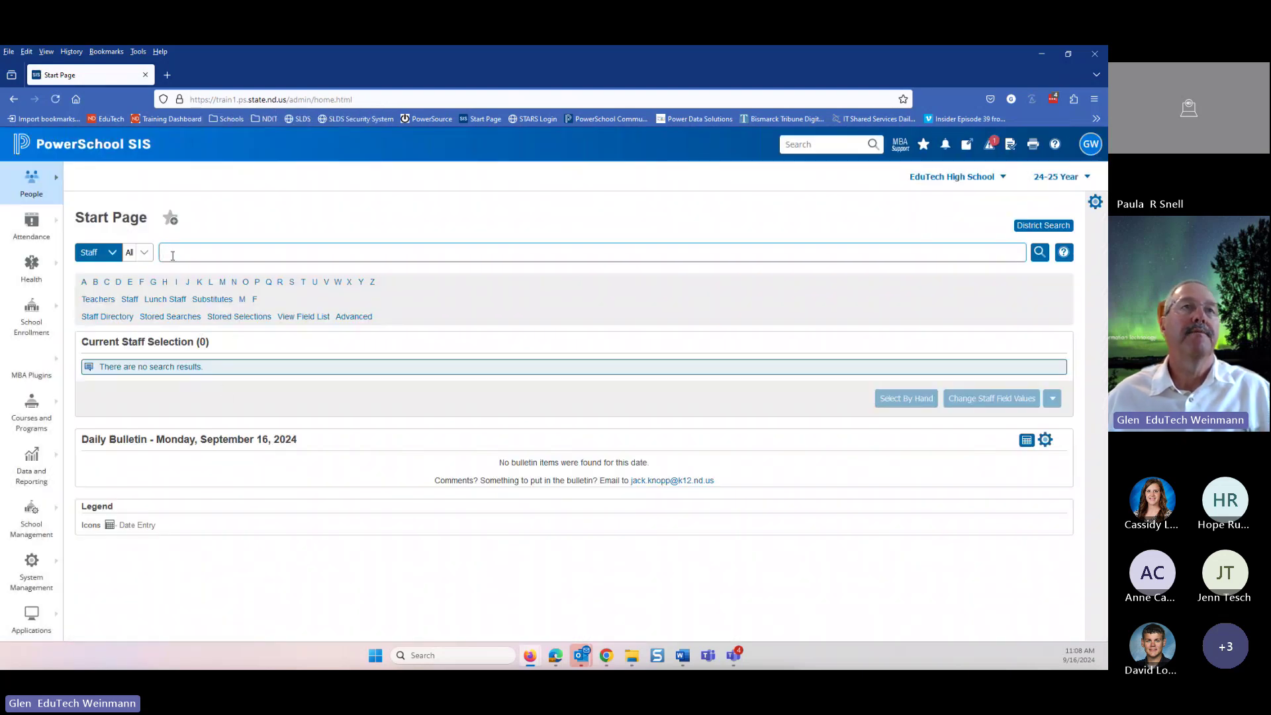
{"action": "type", "text": "oll"}
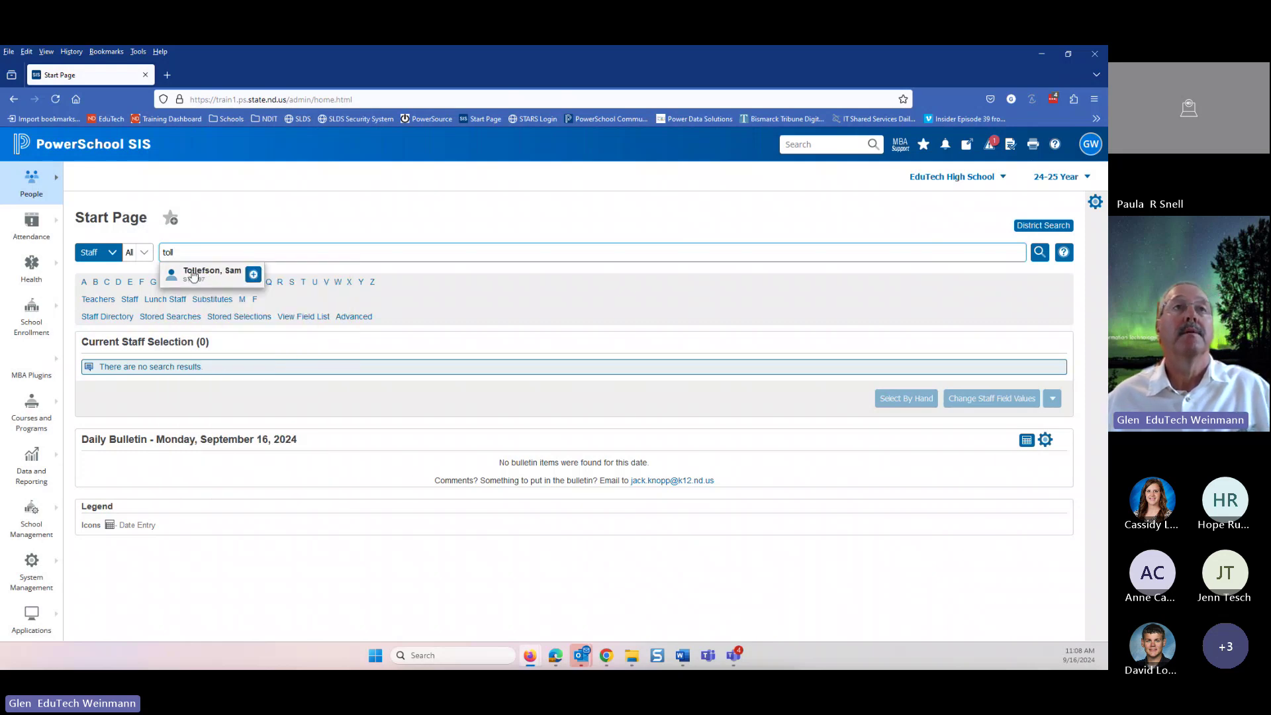
{"action": "left_click", "coordinate": [173, 278]}
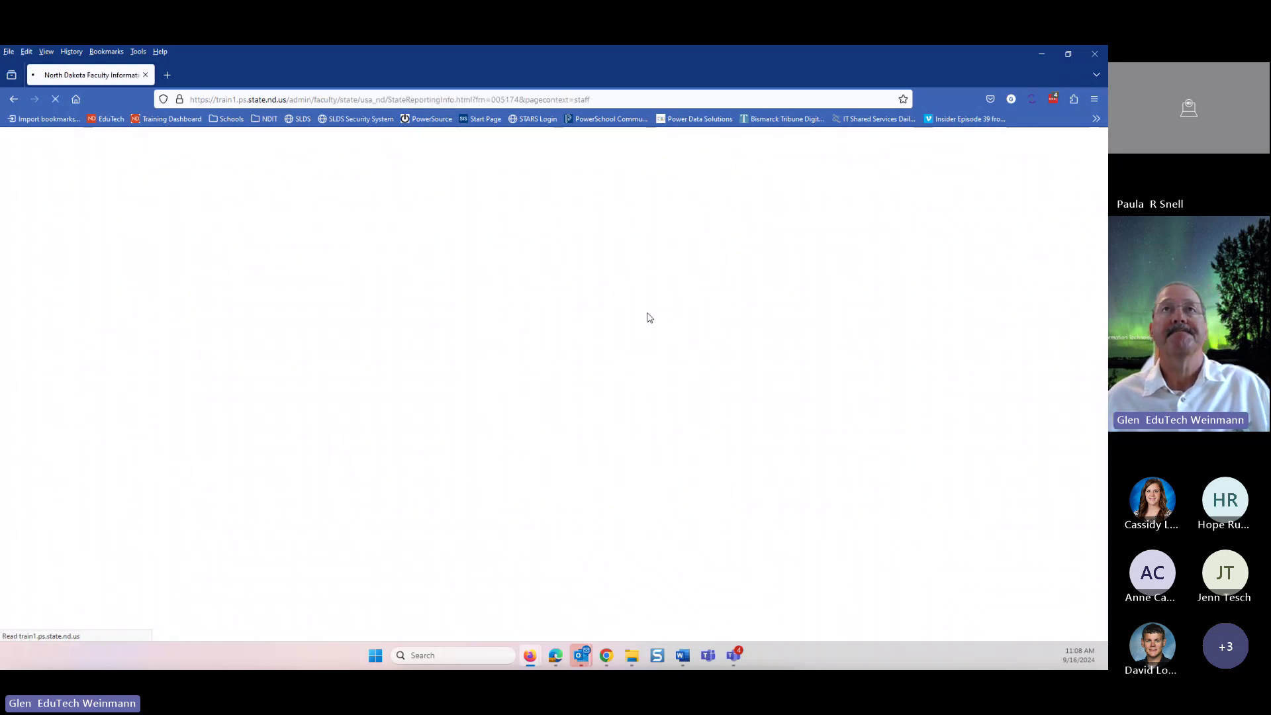
{"action": "scroll", "coordinate": [775, 380], "scroll_direction": "down", "scroll_amount": 12}
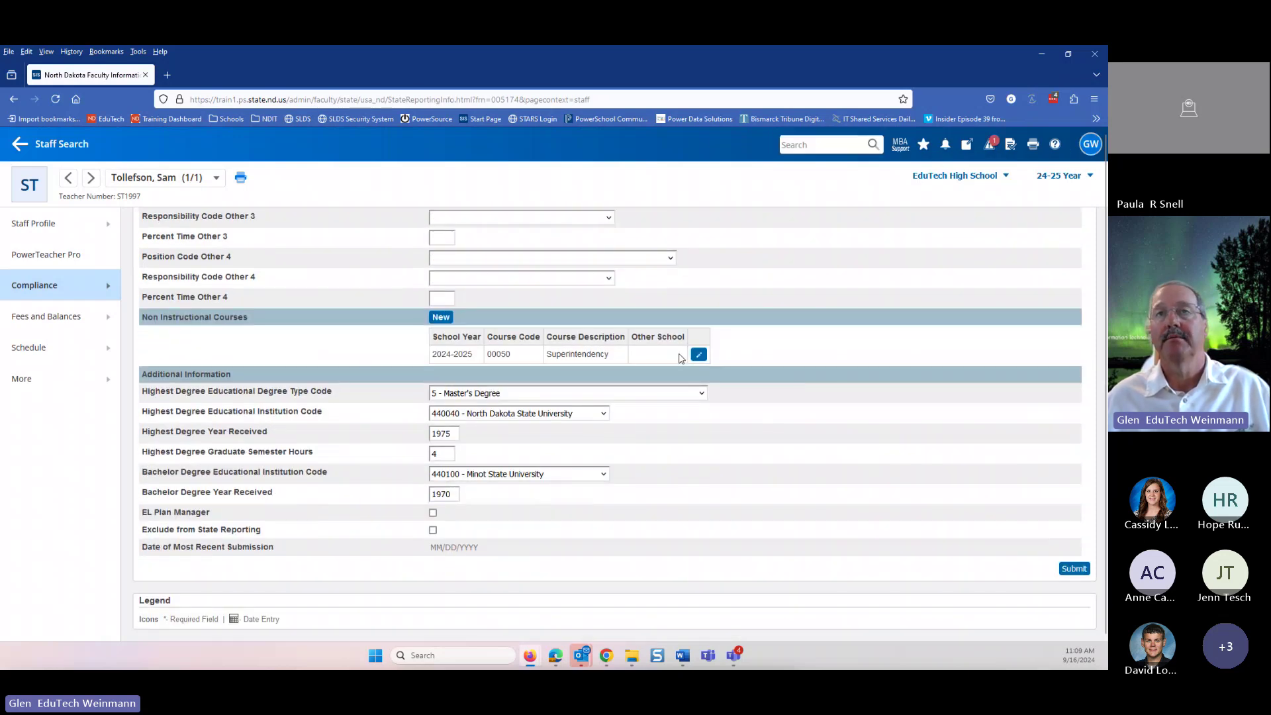
{"action": "left_click", "coordinate": [441, 318]}
{"action": "left_click", "coordinate": [670, 336]}
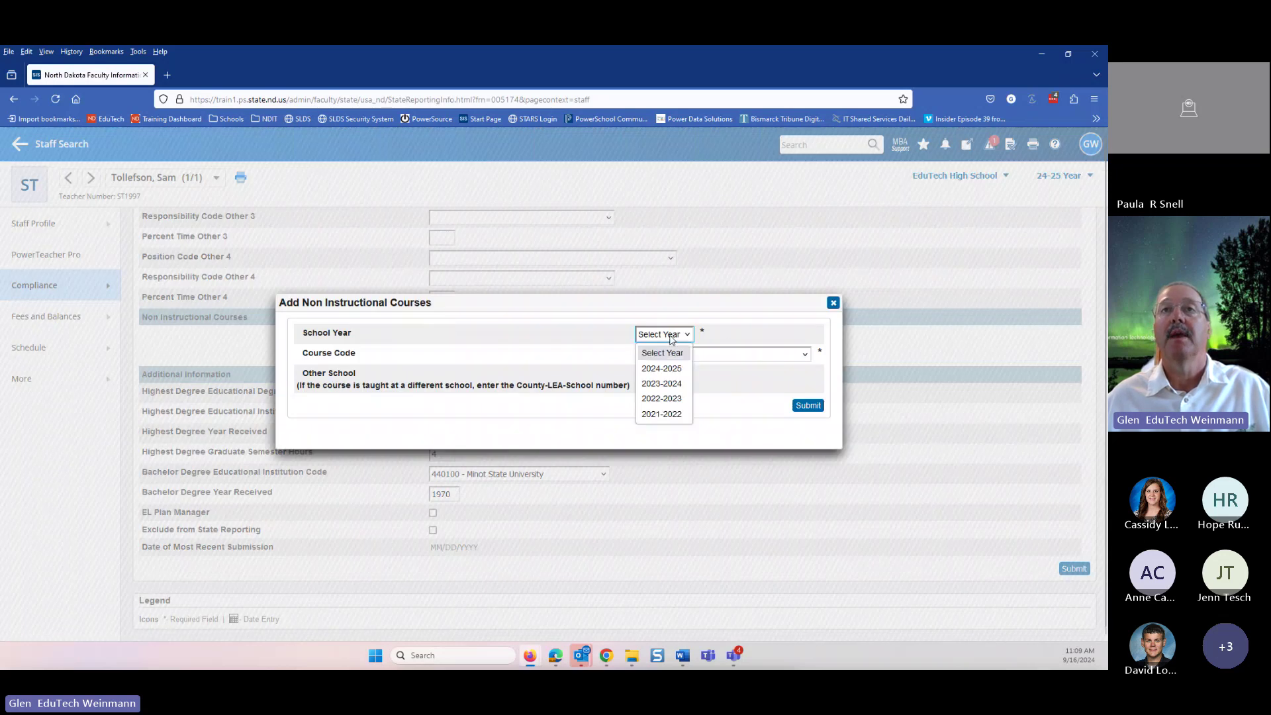
{"action": "left_click", "coordinate": [674, 367]}
{"action": "left_click", "coordinate": [714, 358]}
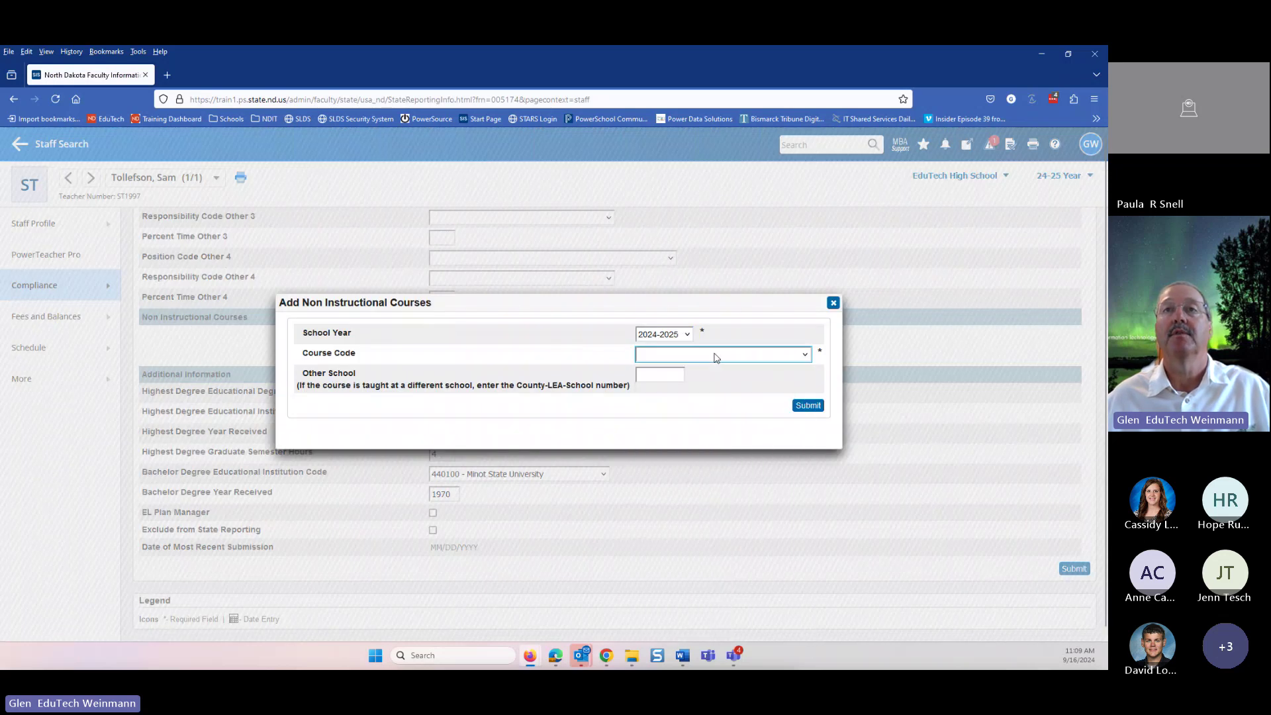
{"action": "left_click", "coordinate": [715, 357]}
{"action": "scroll", "coordinate": [711, 463], "scroll_direction": "down", "scroll_amount": 6}
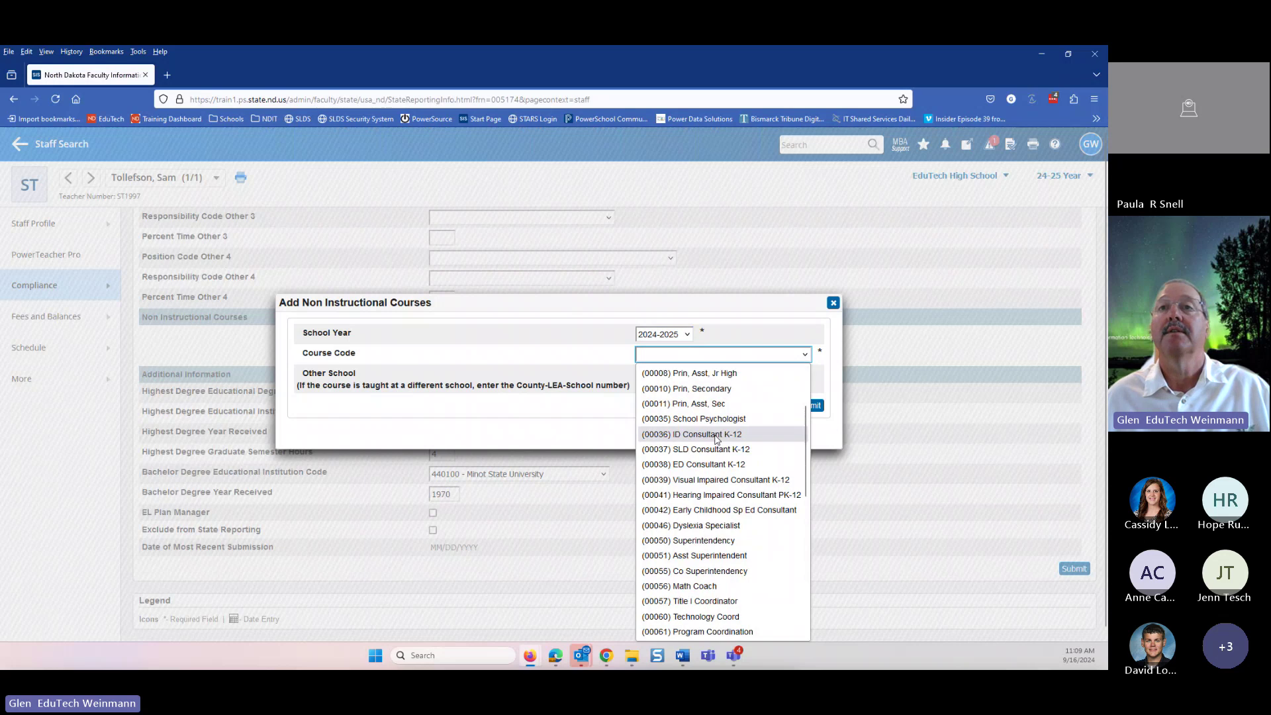
{"action": "left_click", "coordinate": [704, 451]}
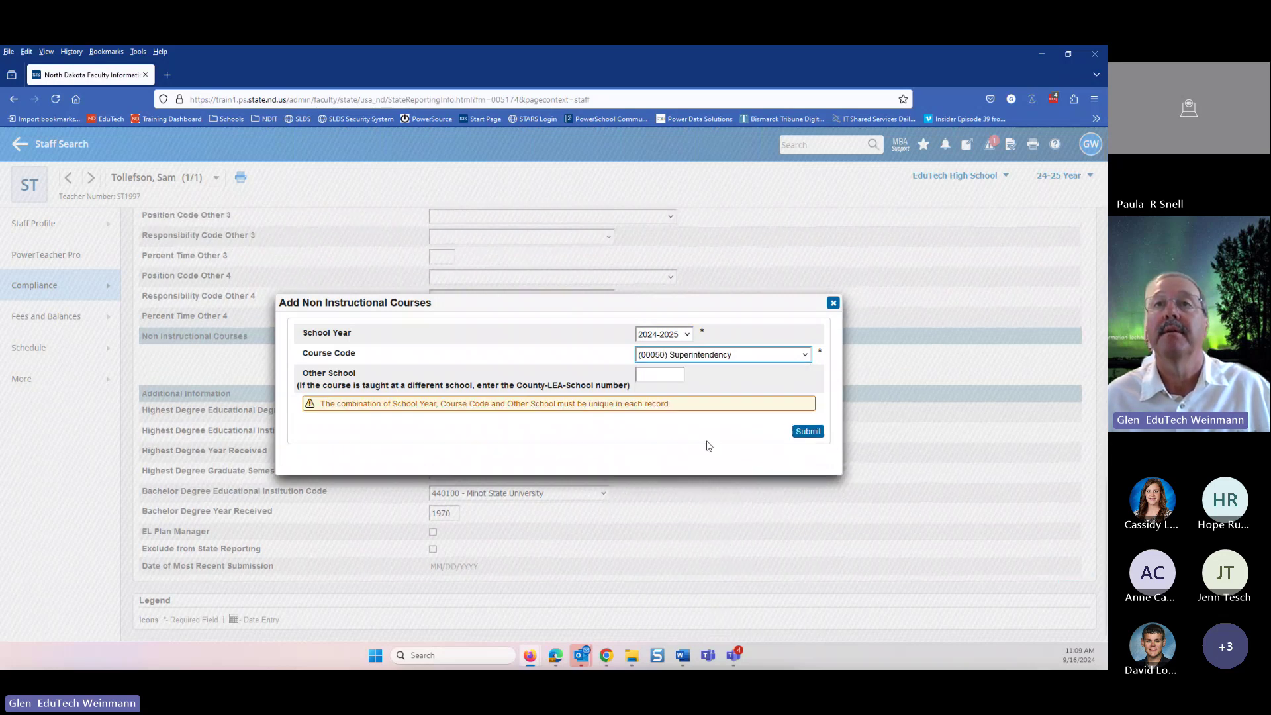
{"action": "left_click", "coordinate": [653, 377]}
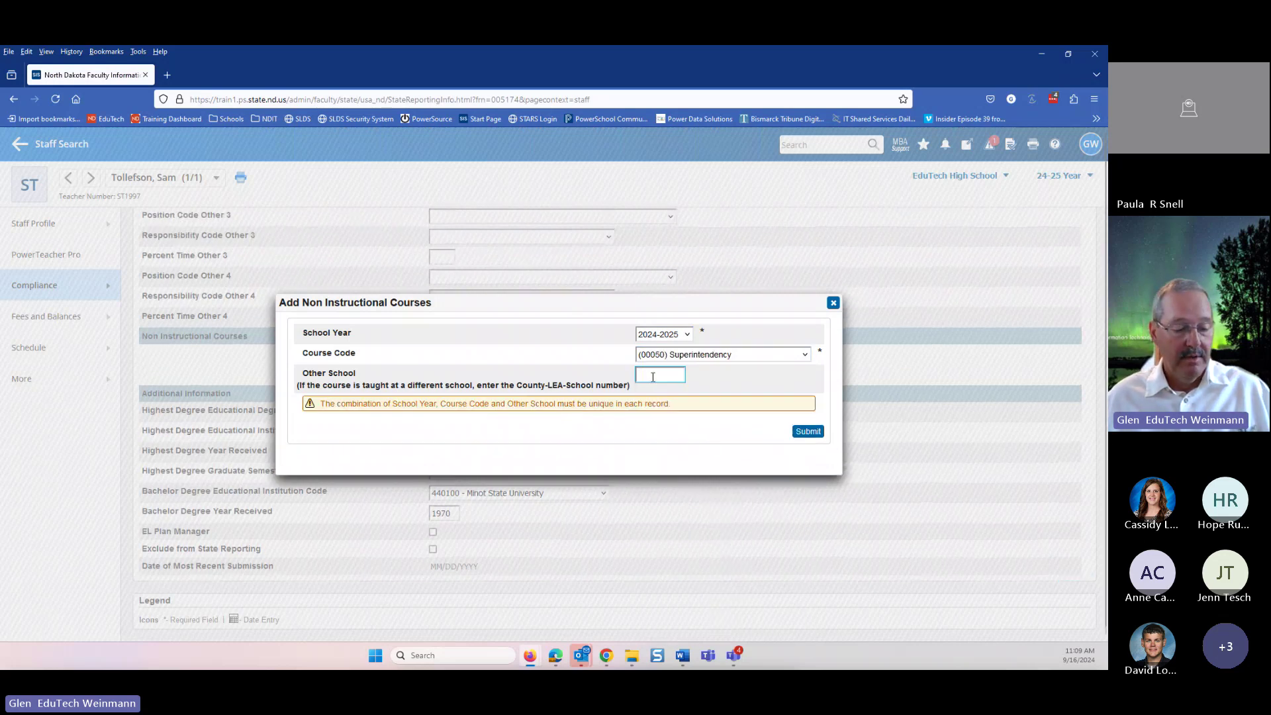
{"action": "type", "text": "123456789"}
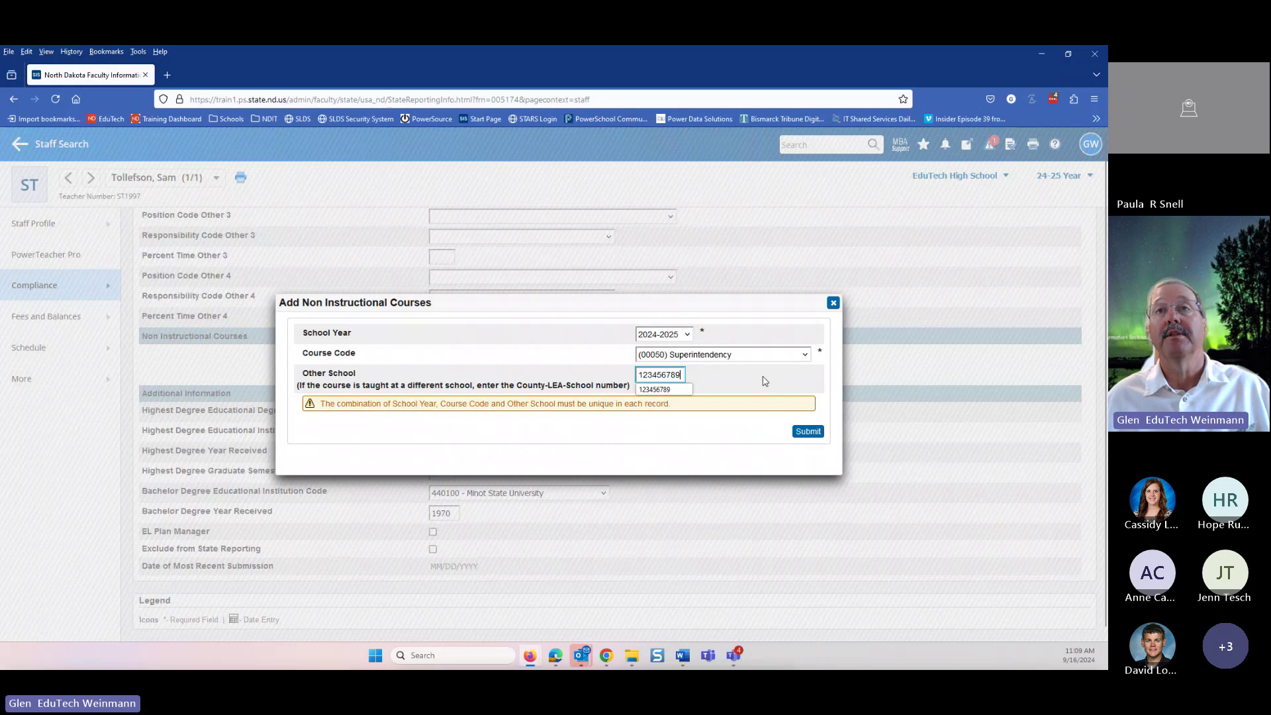
{"action": "left_click", "coordinate": [766, 387]}
{"action": "left_click", "coordinate": [809, 405]}
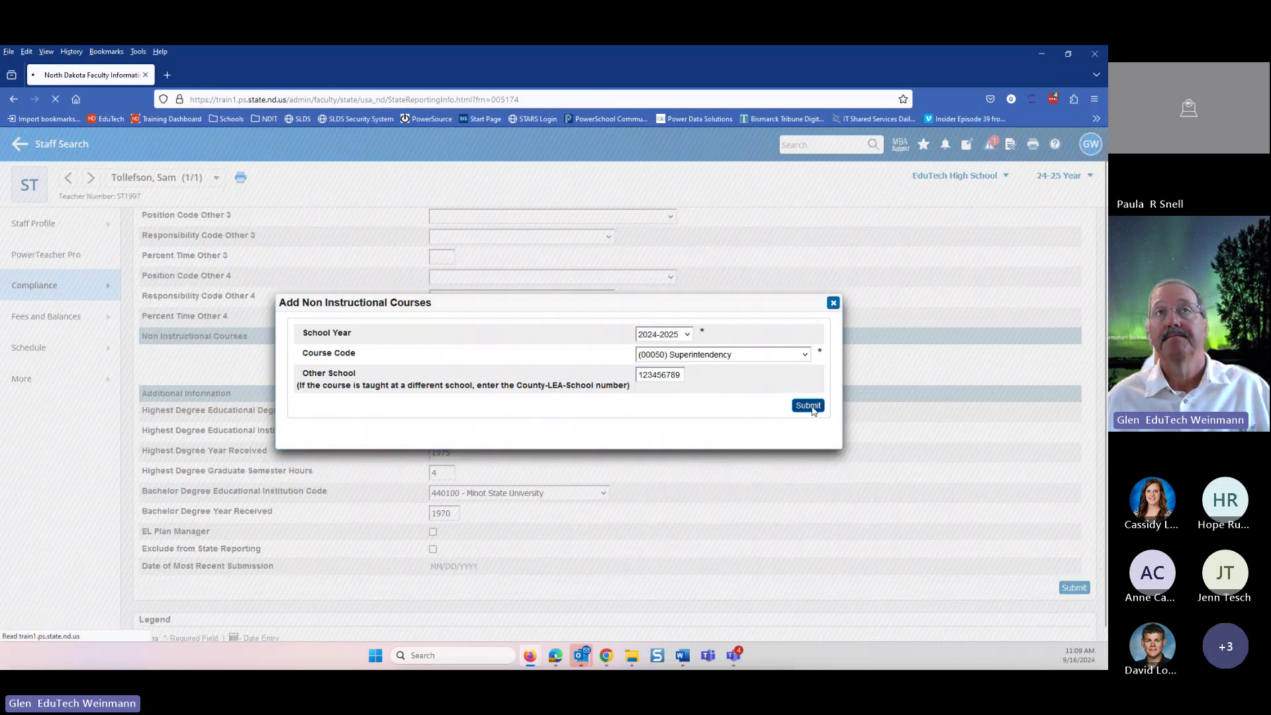
{"action": "scroll", "coordinate": [882, 364], "scroll_direction": "down", "scroll_amount": 15}
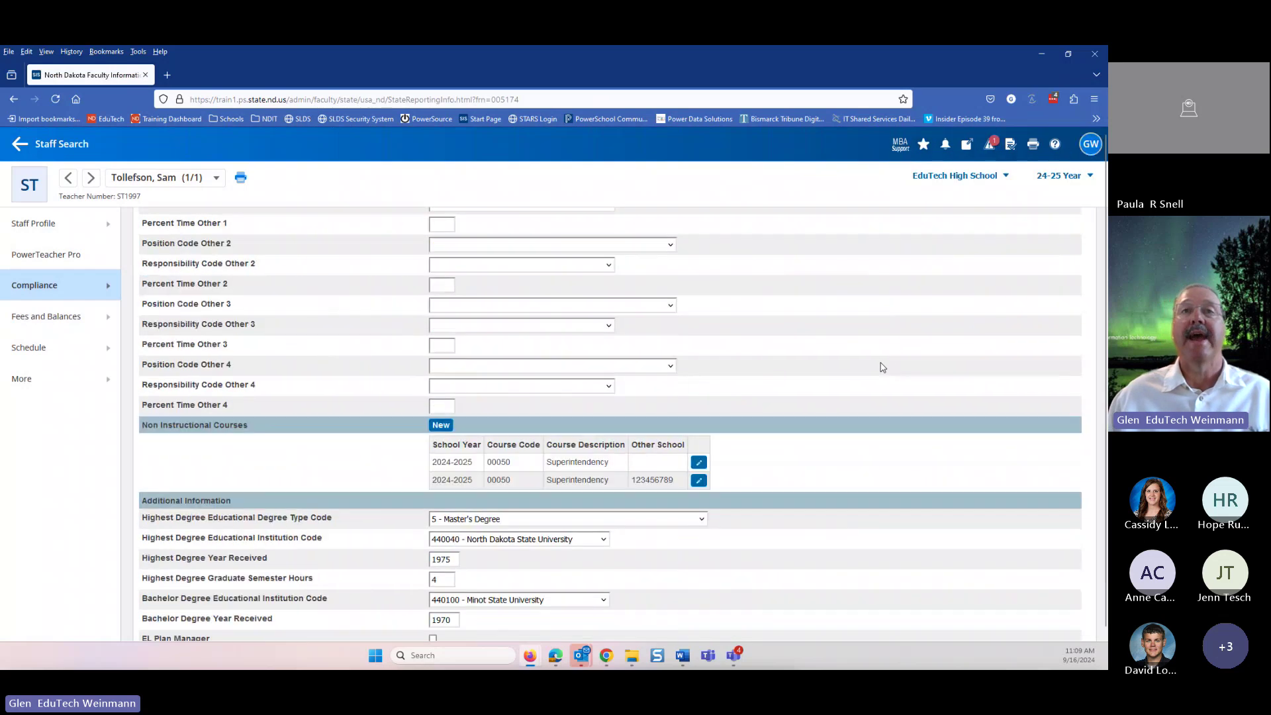
- Scroll through the ND staff form, then go back to the Staff Search start page
{"action": "scroll", "coordinate": [882, 366], "scroll_direction": "down", "scroll_amount": 2}
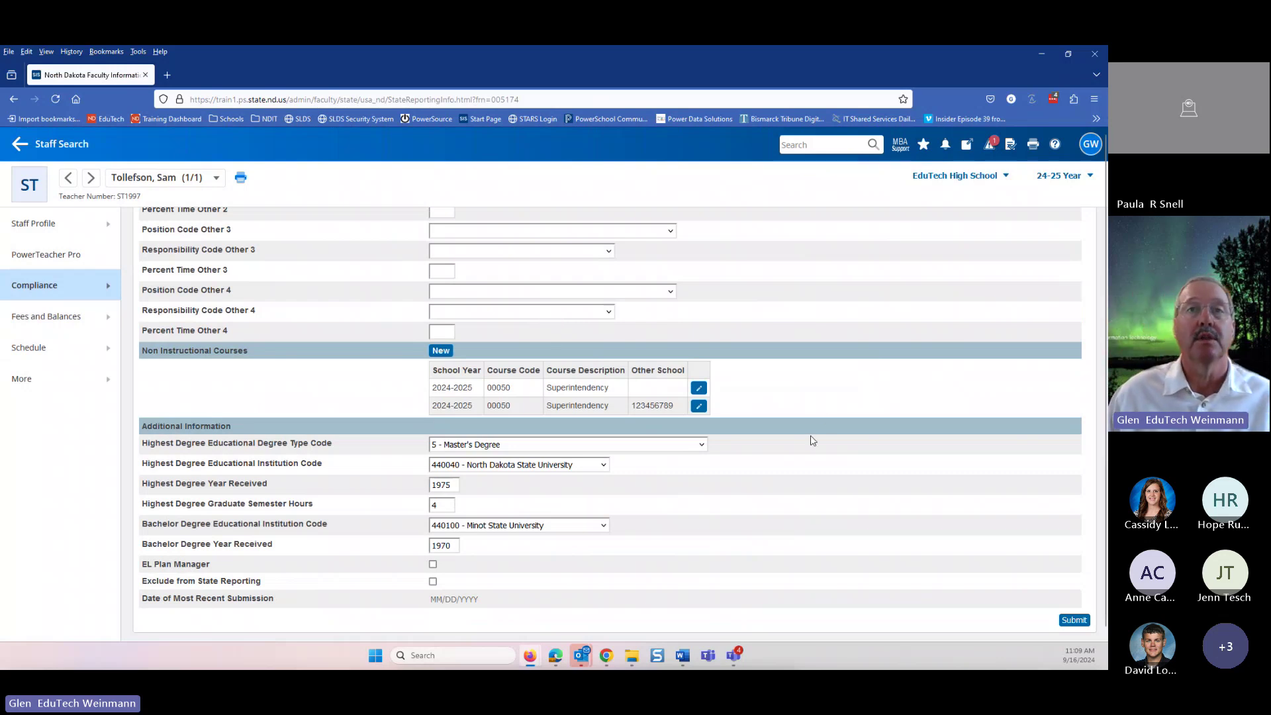
{"action": "scroll", "coordinate": [813, 442], "scroll_direction": "down", "scroll_amount": 1}
{"action": "scroll", "coordinate": [813, 454], "scroll_direction": "up", "scroll_amount": 1}
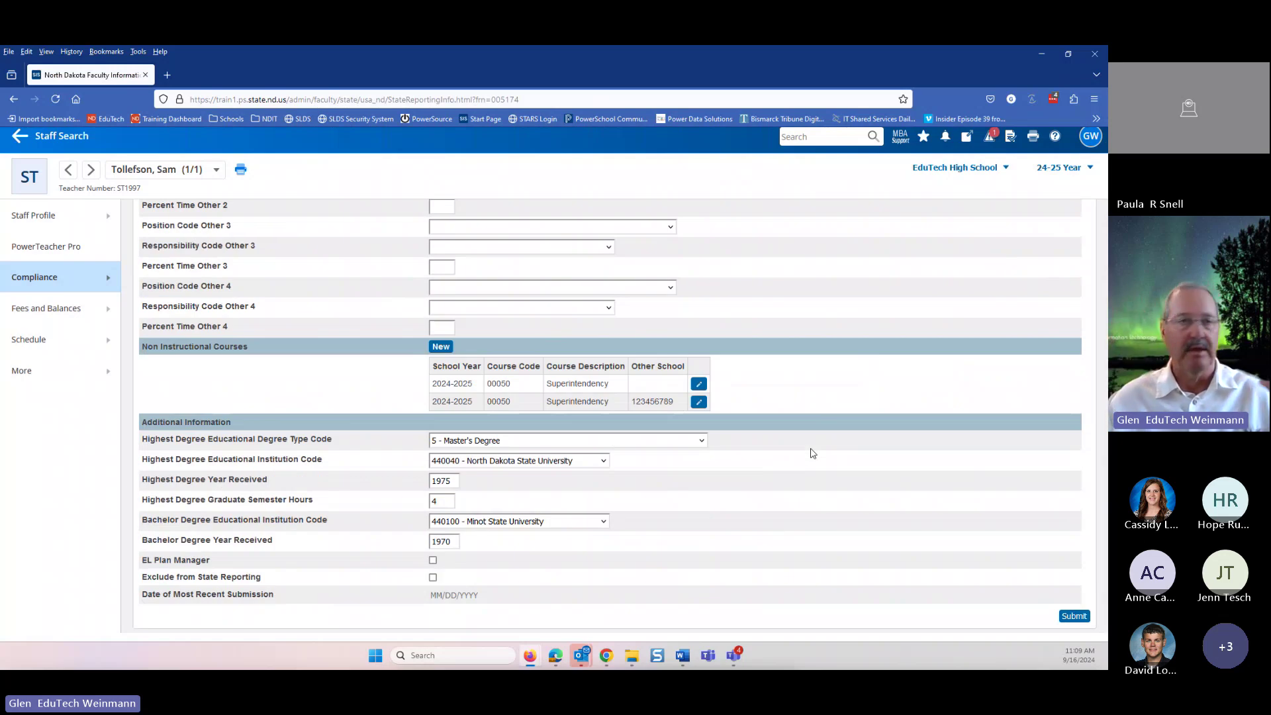
{"action": "scroll", "coordinate": [920, 451], "scroll_direction": "up", "scroll_amount": 6}
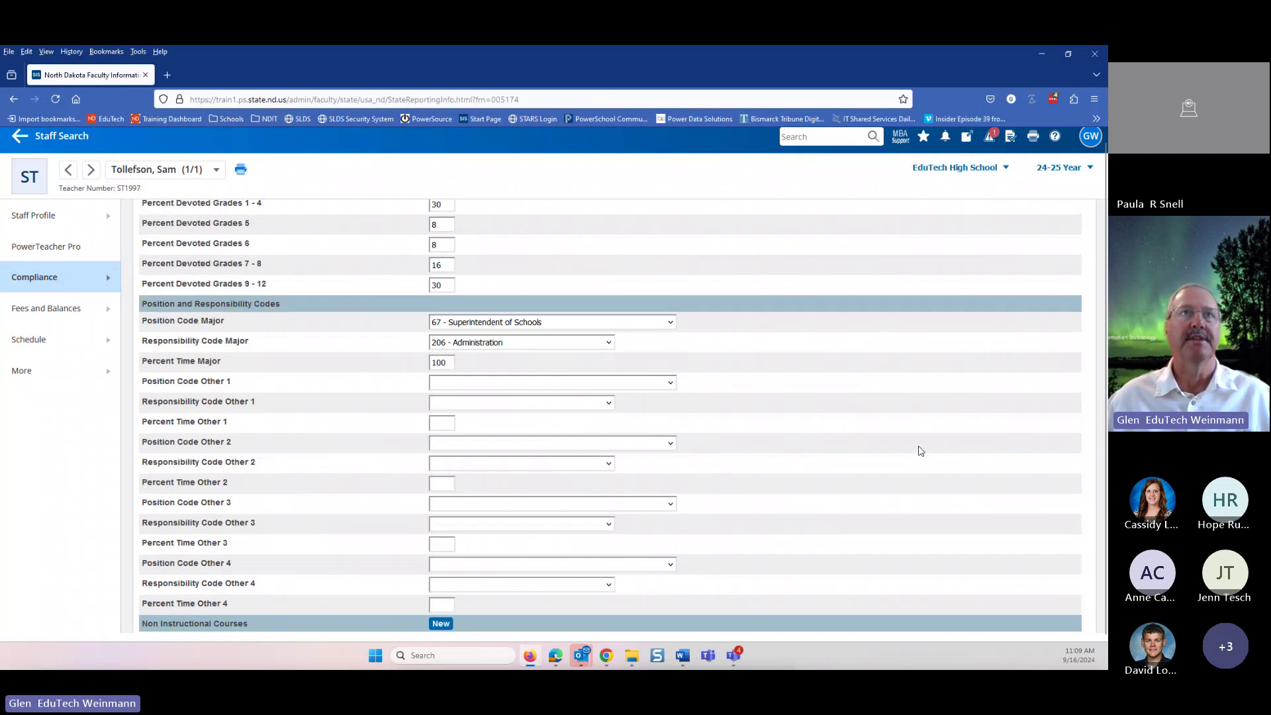
{"action": "scroll", "coordinate": [921, 451], "scroll_direction": "up", "scroll_amount": 1}
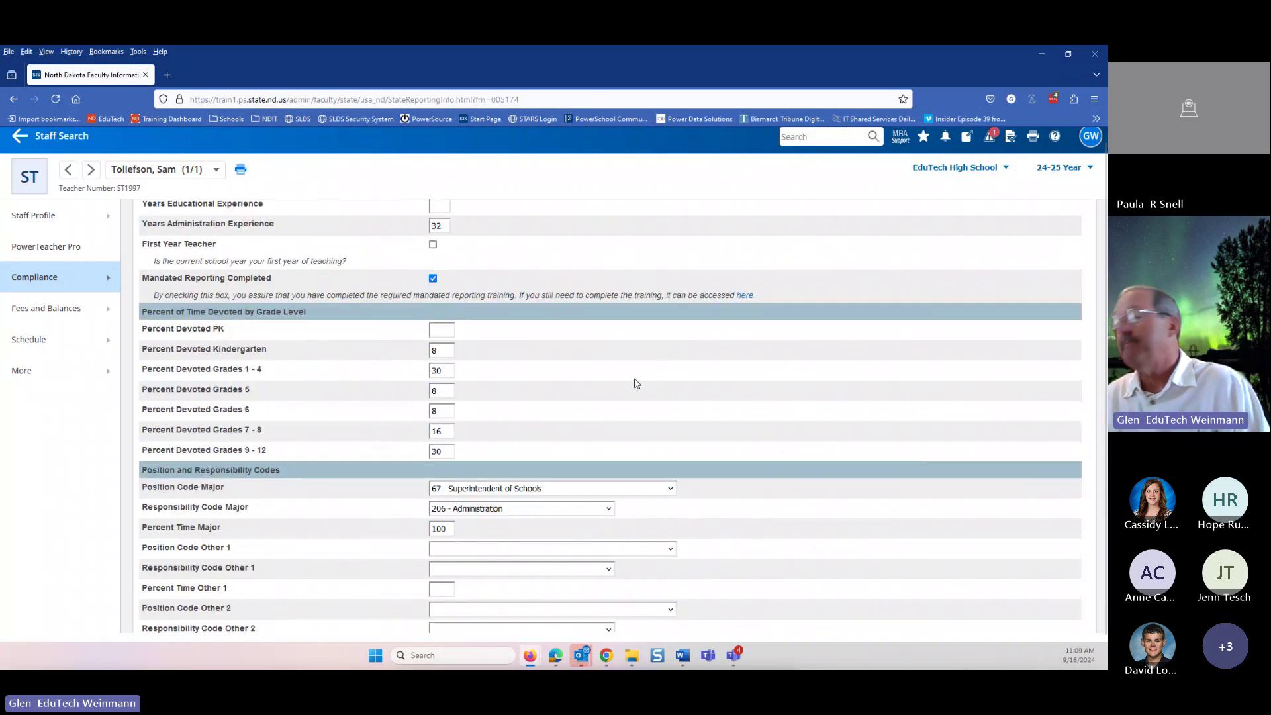
{"action": "left_click", "coordinate": [28, 142]}
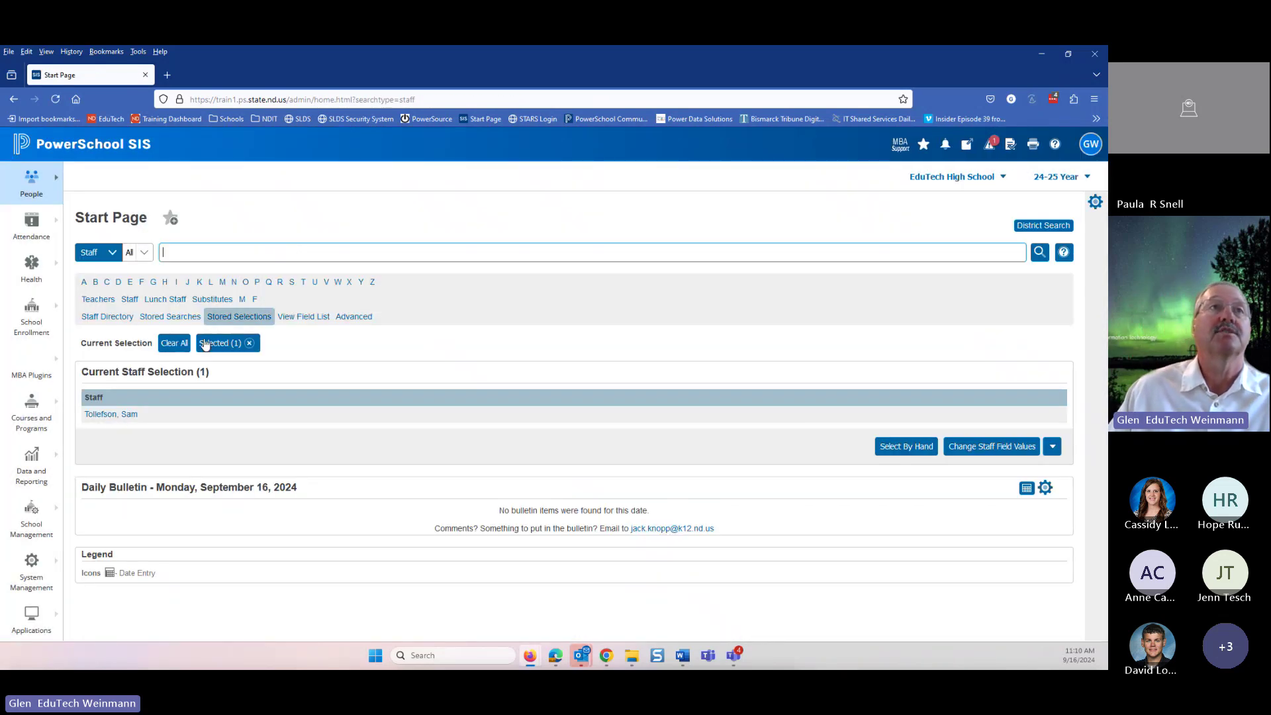
- Clear the staff selection, search 'me', and open the matching staff member's ND information page
{"action": "left_click", "coordinate": [173, 343]}
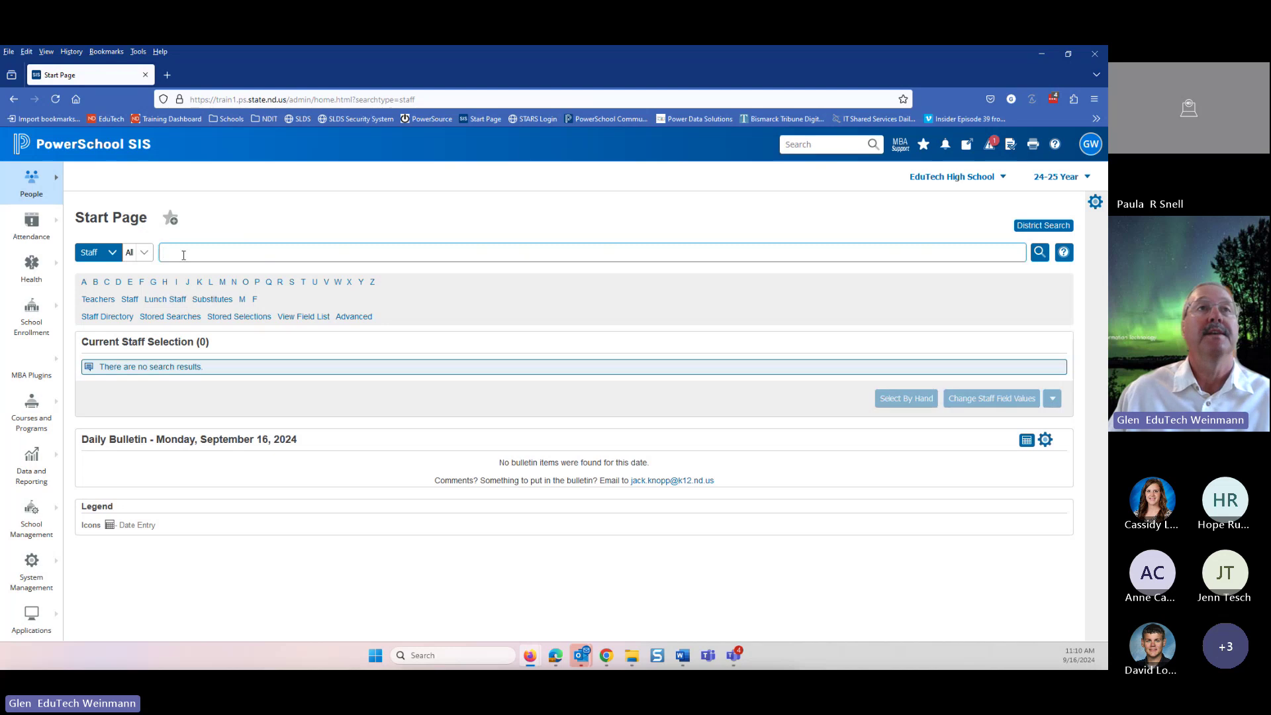
{"action": "type", "text": "meid"}
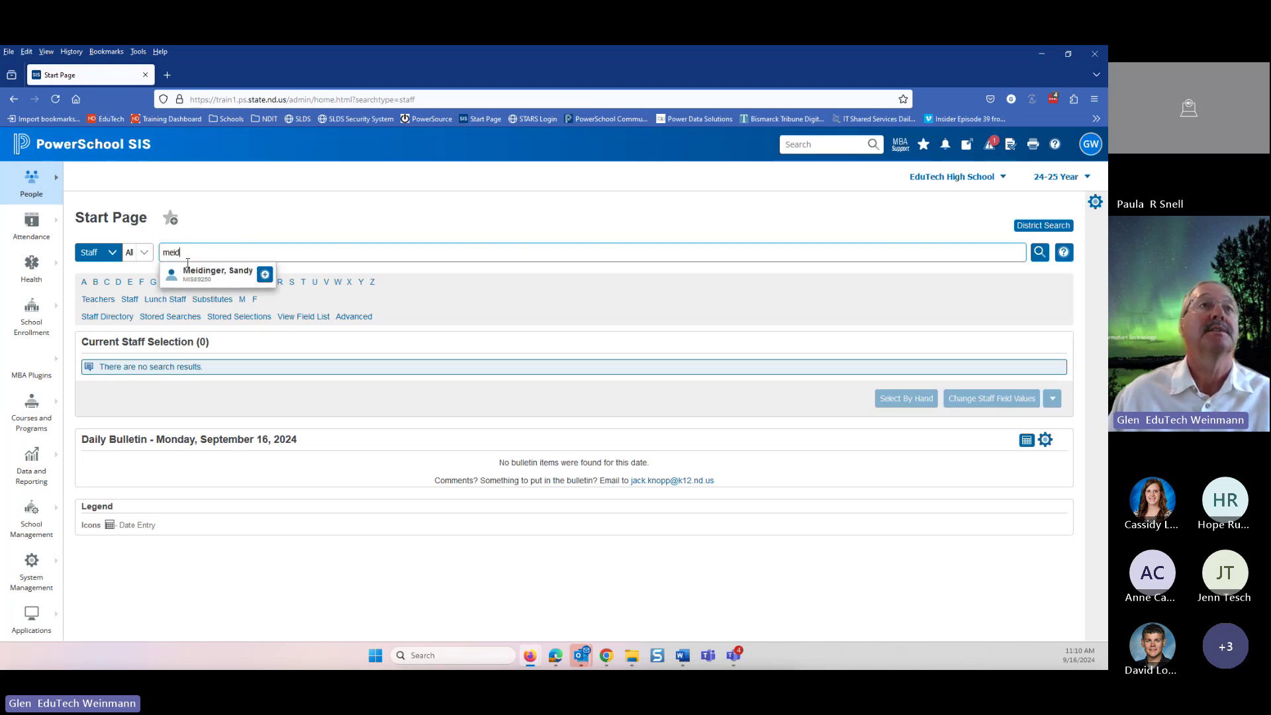
{"action": "left_click", "coordinate": [188, 265]}
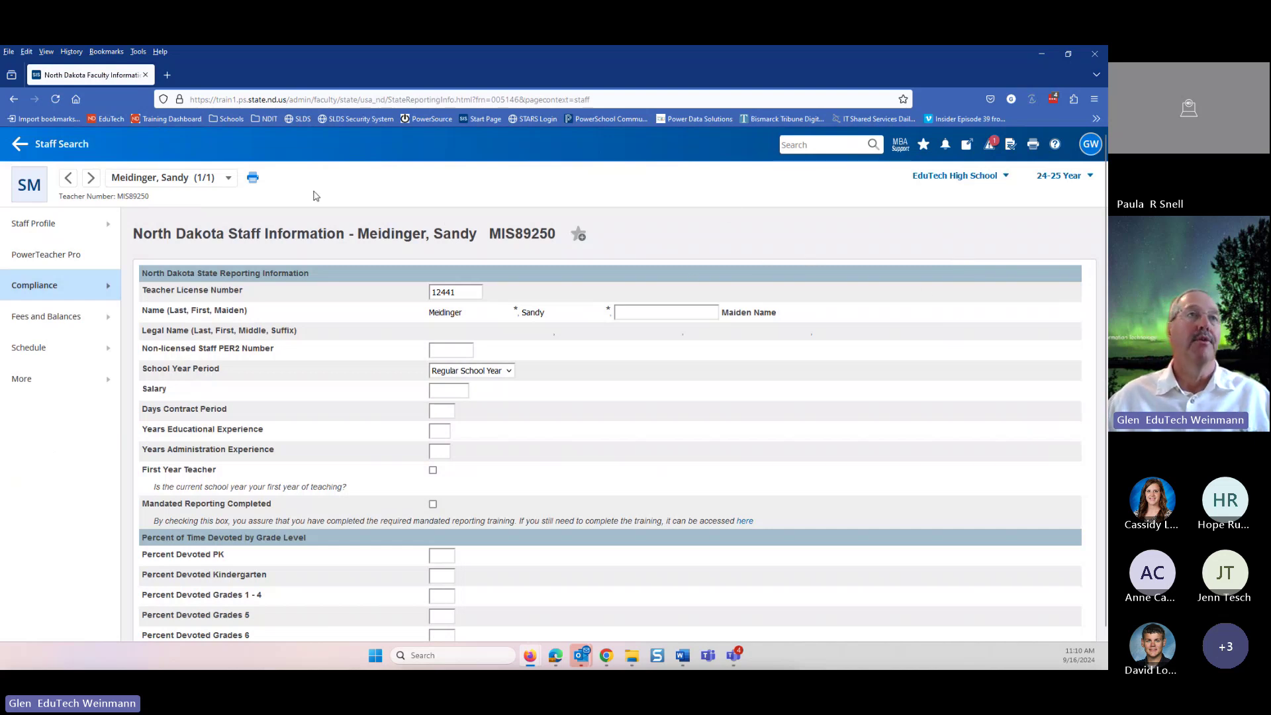
{"action": "left_click", "coordinate": [34, 228]}
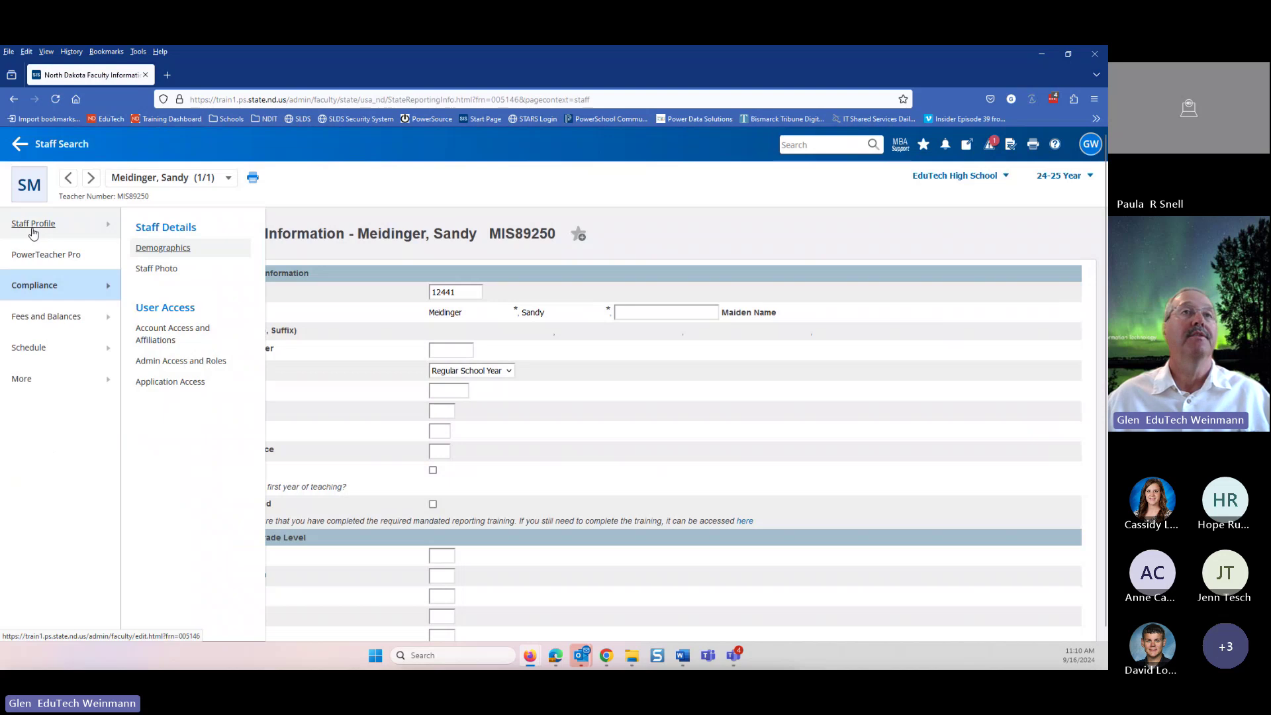
{"action": "left_click", "coordinate": [170, 248]}
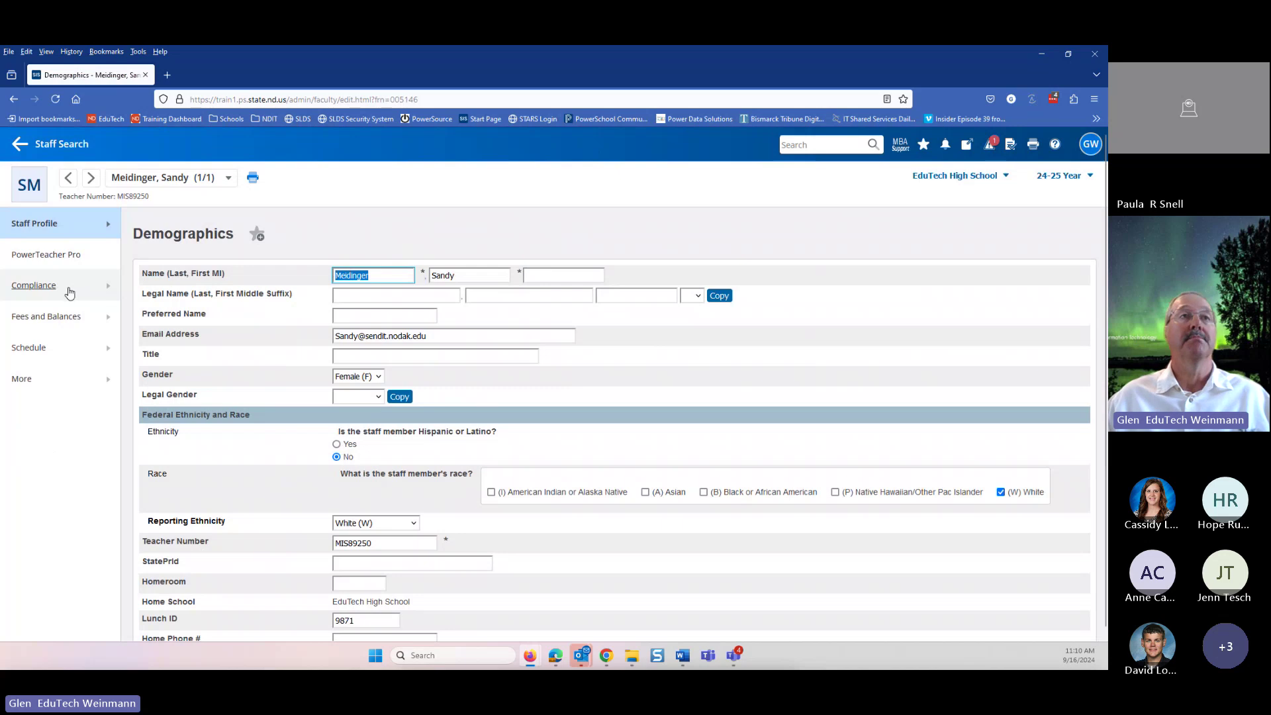
{"action": "left_click", "coordinate": [31, 288]}
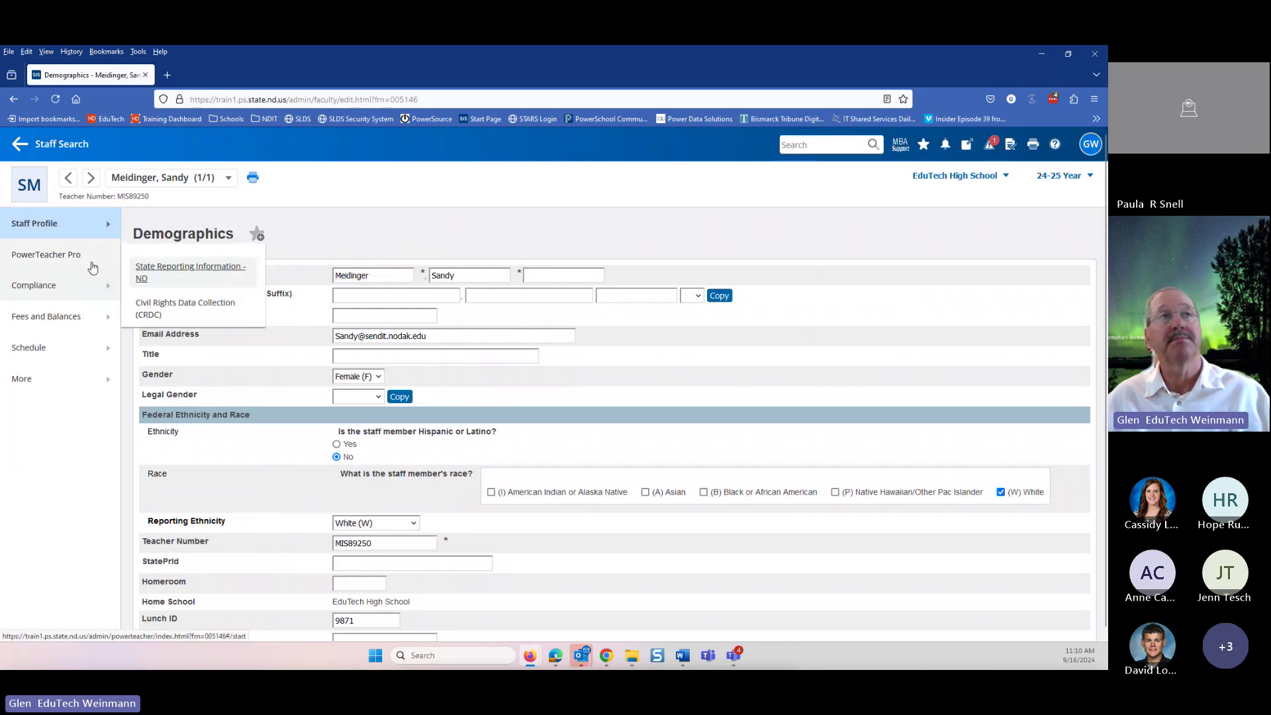
{"action": "left_click", "coordinate": [187, 268]}
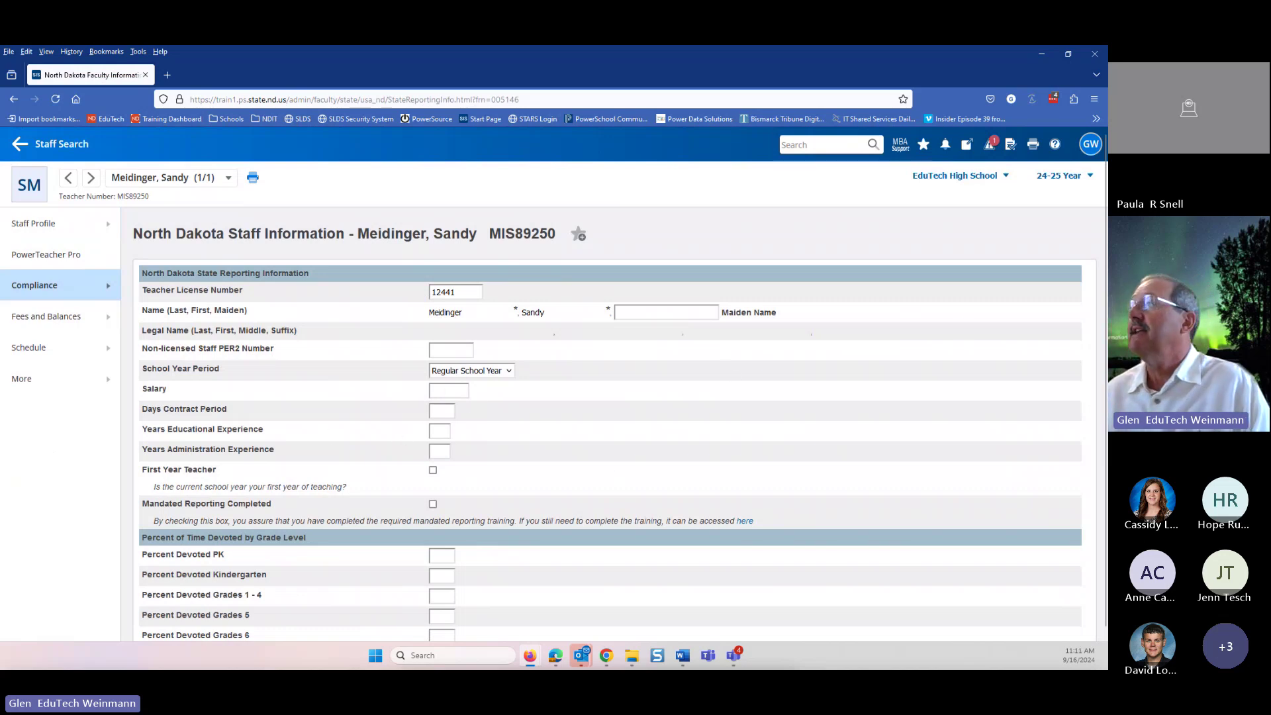
{"action": "left_click_drag", "start_coordinate": [1107, 198], "coordinate": [808, 184]}
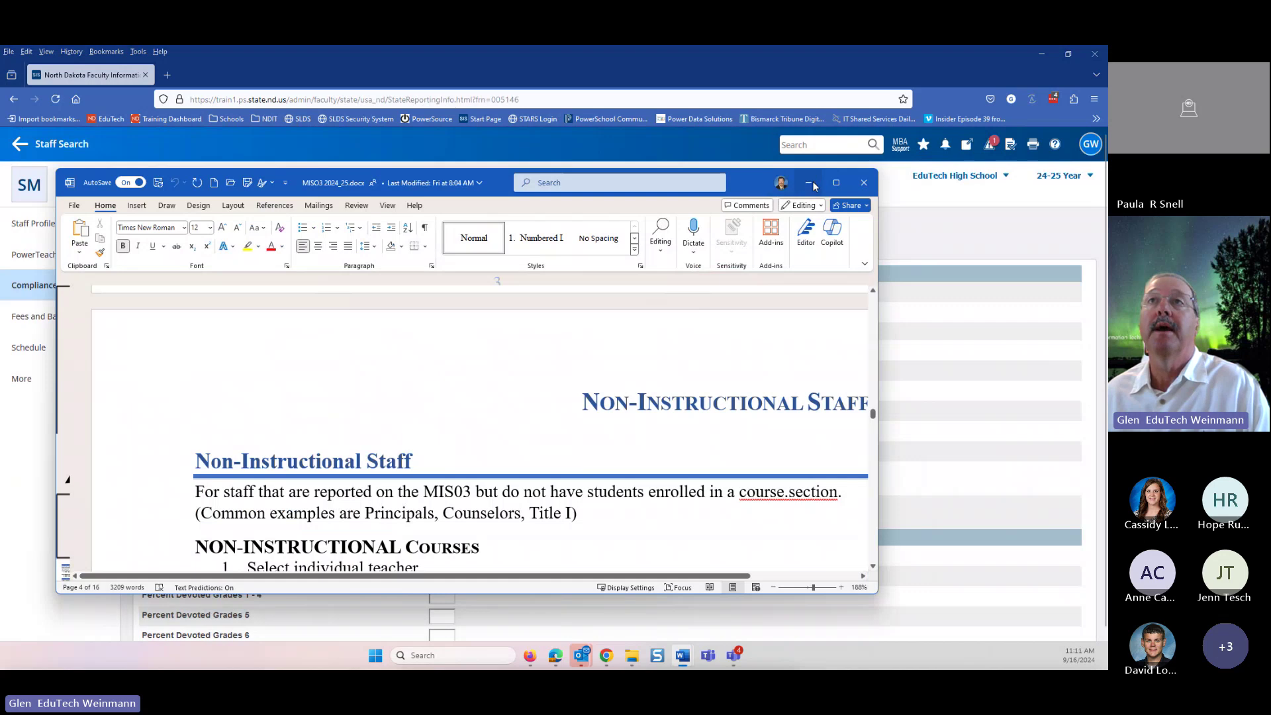
{"action": "left_click", "coordinate": [835, 184]}
{"action": "scroll", "coordinate": [667, 446], "scroll_direction": "down", "scroll_amount": 10}
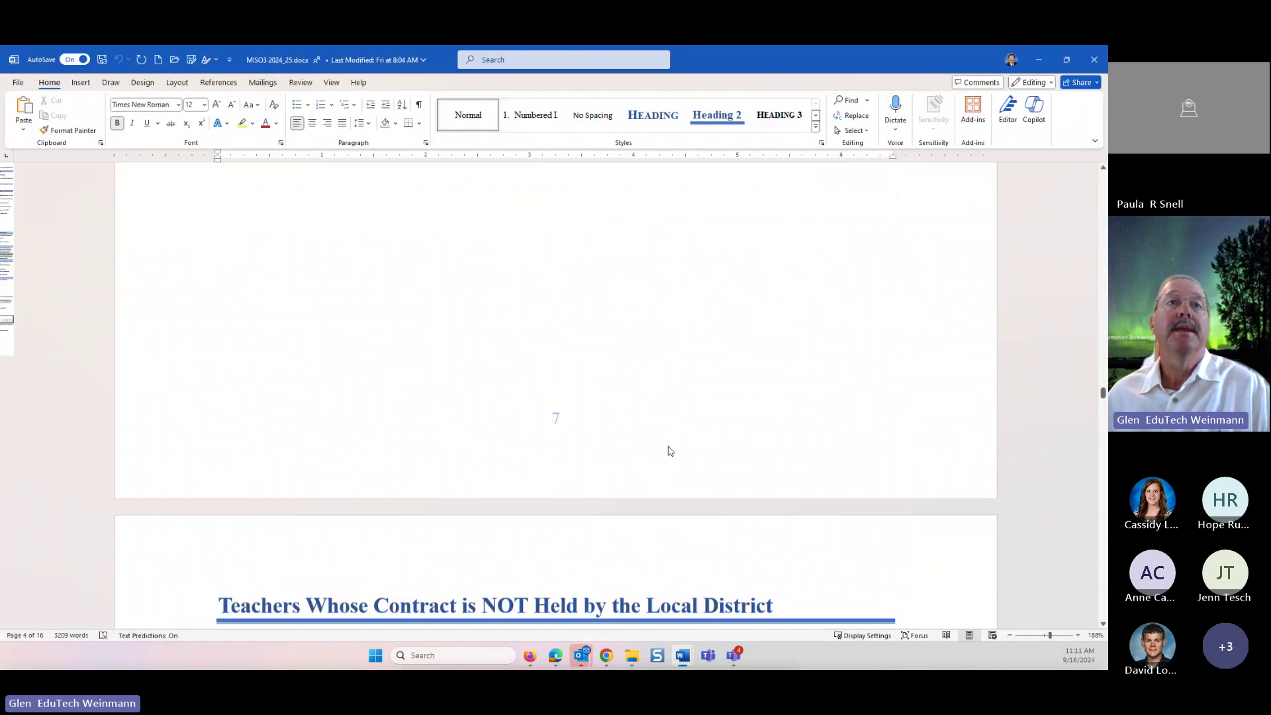
{"action": "scroll", "coordinate": [668, 446], "scroll_direction": "down", "scroll_amount": 5}
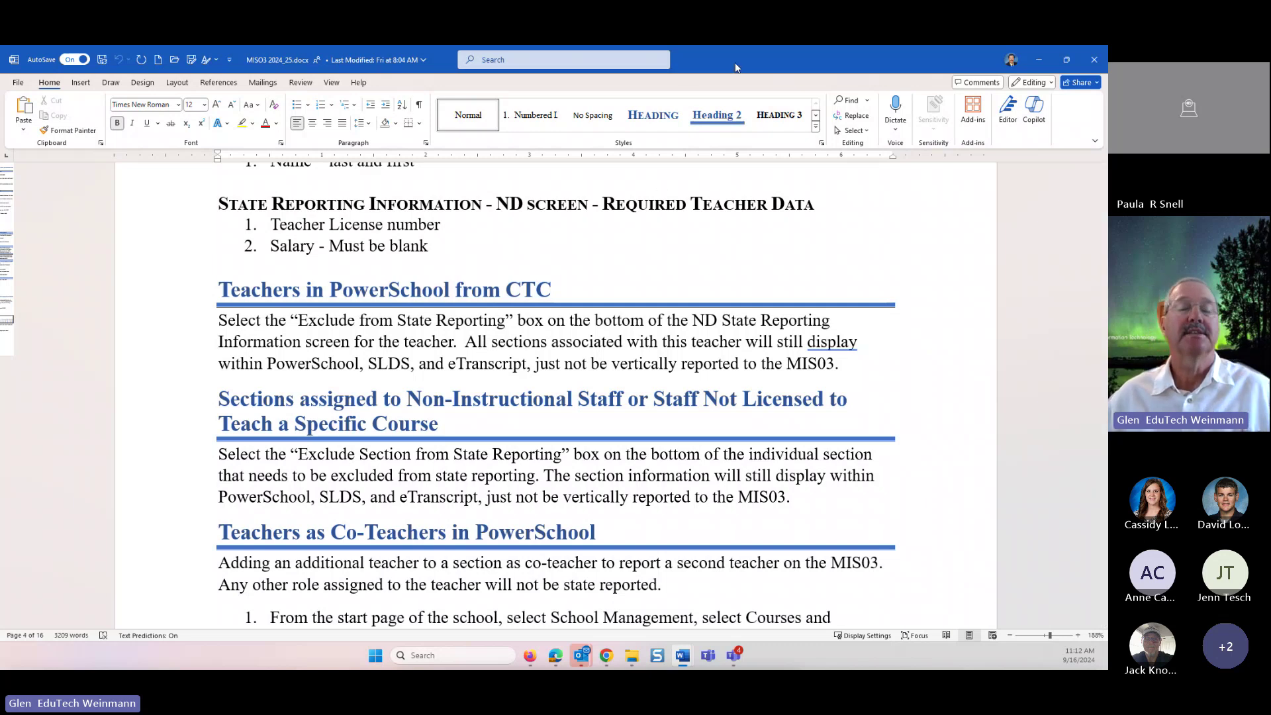
{"action": "key", "text": "alt+Tab"}
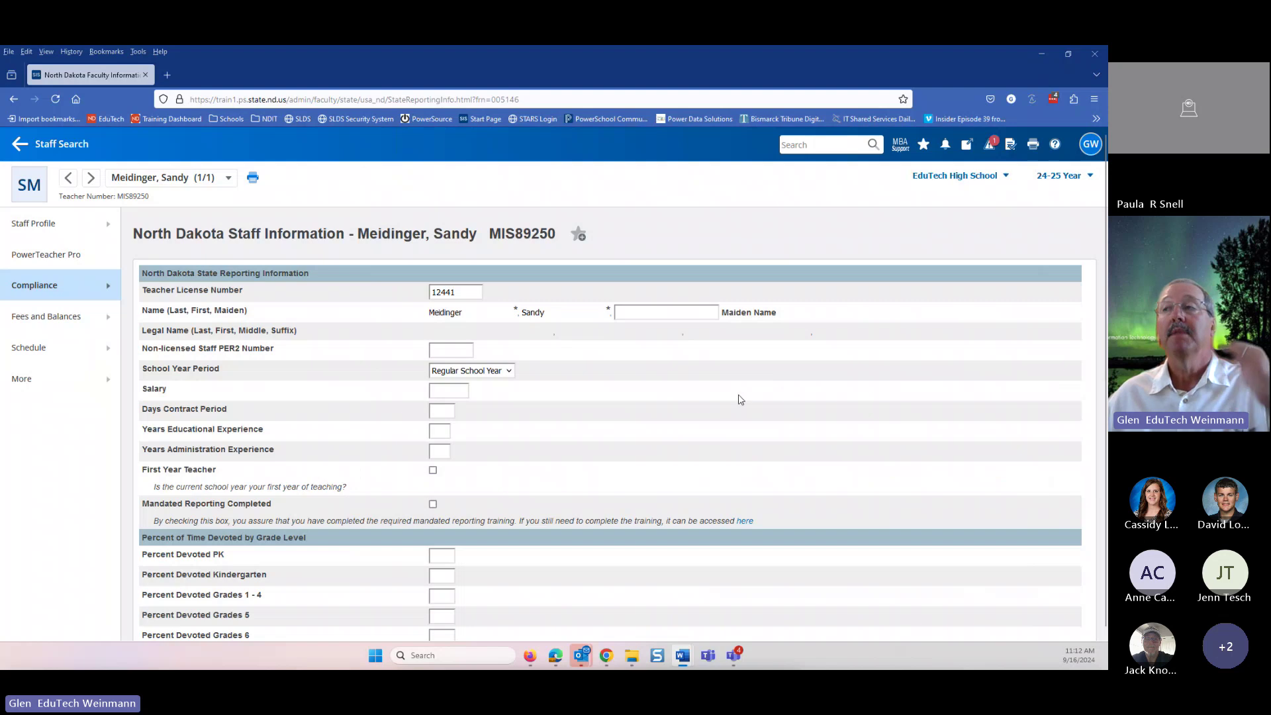
- Scroll down to the empty Non Instructional Courses list and the Additional Information fields
{"action": "scroll", "coordinate": [953, 407], "scroll_direction": "down", "scroll_amount": 1}
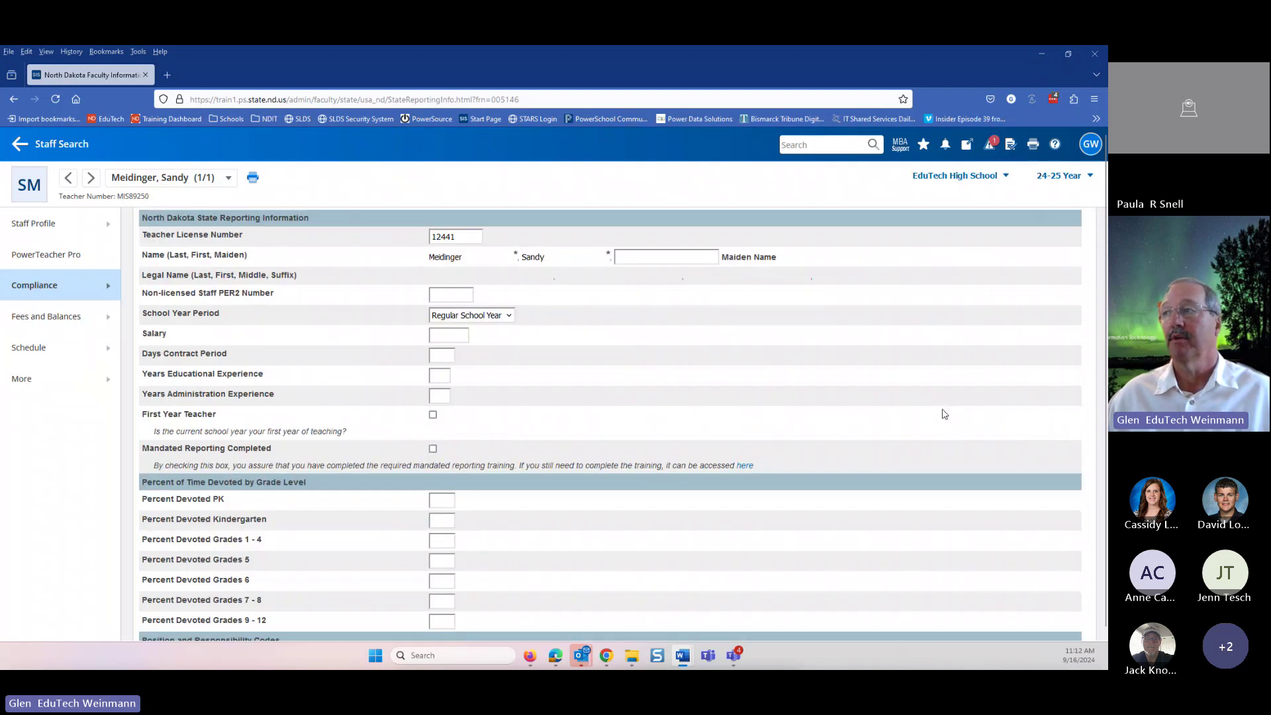
{"action": "scroll", "coordinate": [732, 395], "scroll_direction": "down", "scroll_amount": 10}
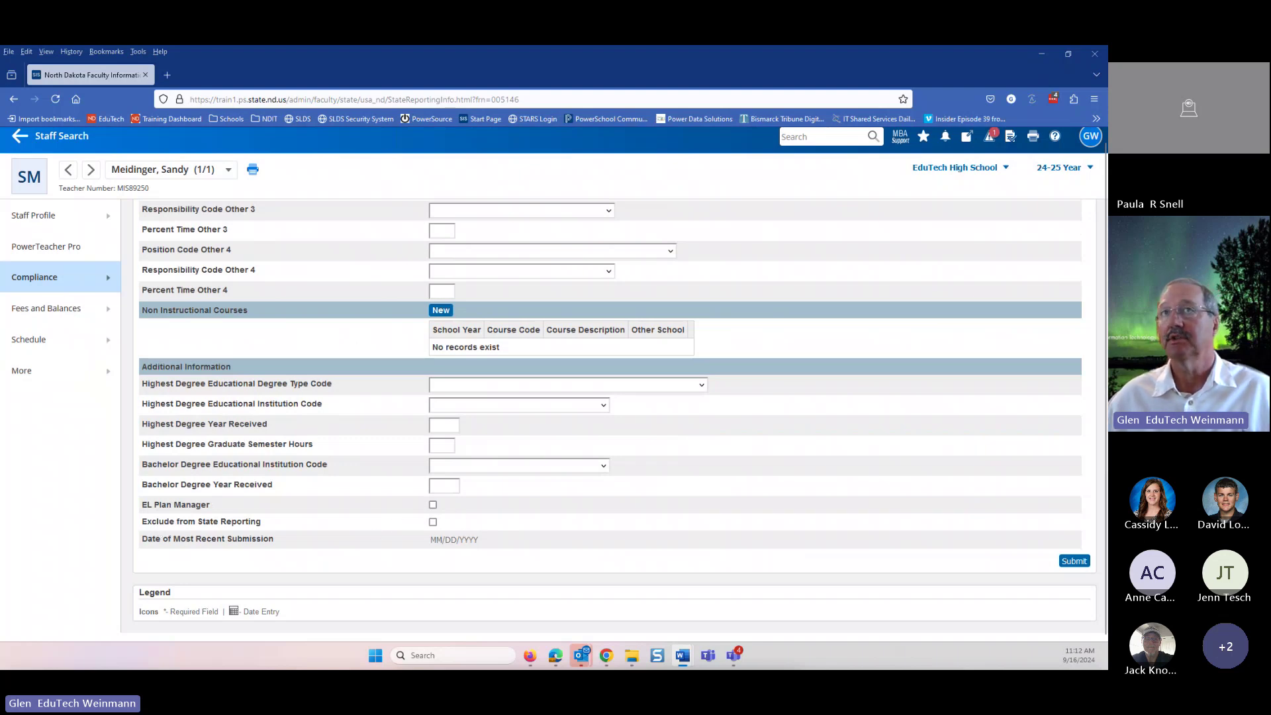
- Bring the MIS03 guide back over the browser, maximize it, and scroll to 'Teachers in PowerSchool from CTC'
{"action": "left_click_drag", "start_coordinate": [1107, 158], "coordinate": [779, 159]}
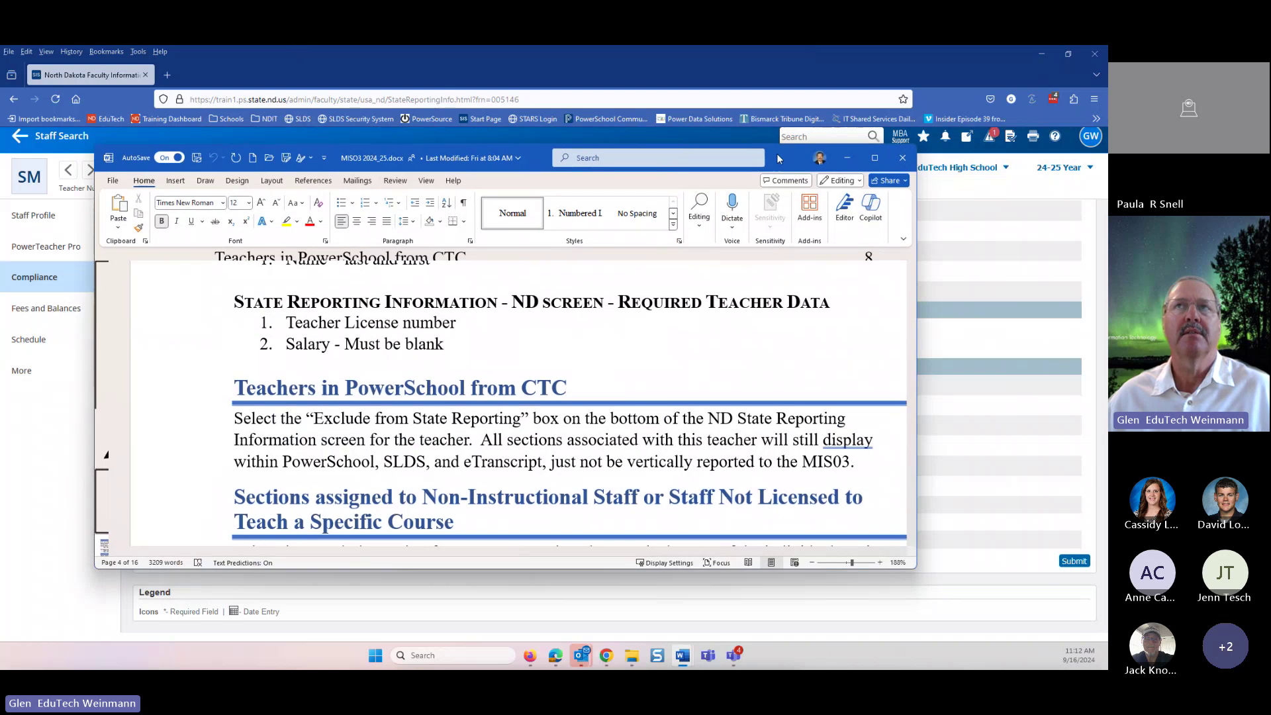
{"action": "left_click", "coordinate": [874, 157]}
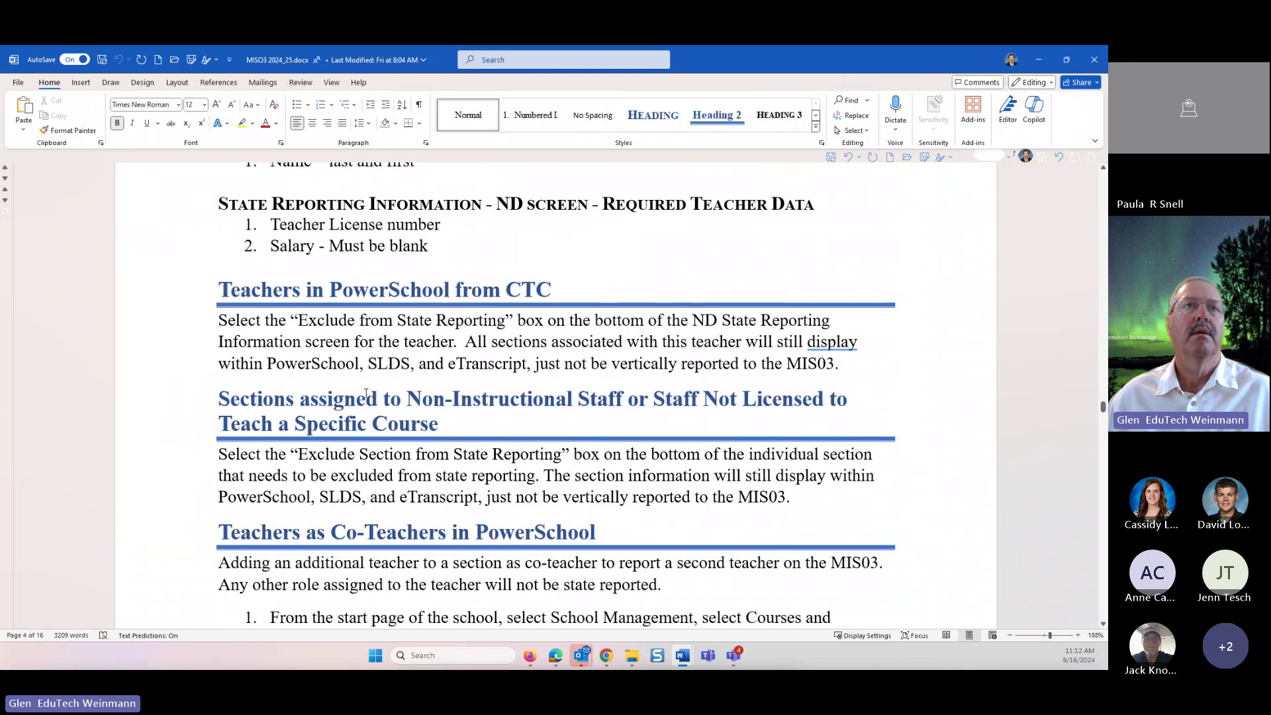
{"action": "scroll", "coordinate": [296, 412], "scroll_direction": "down", "scroll_amount": 2}
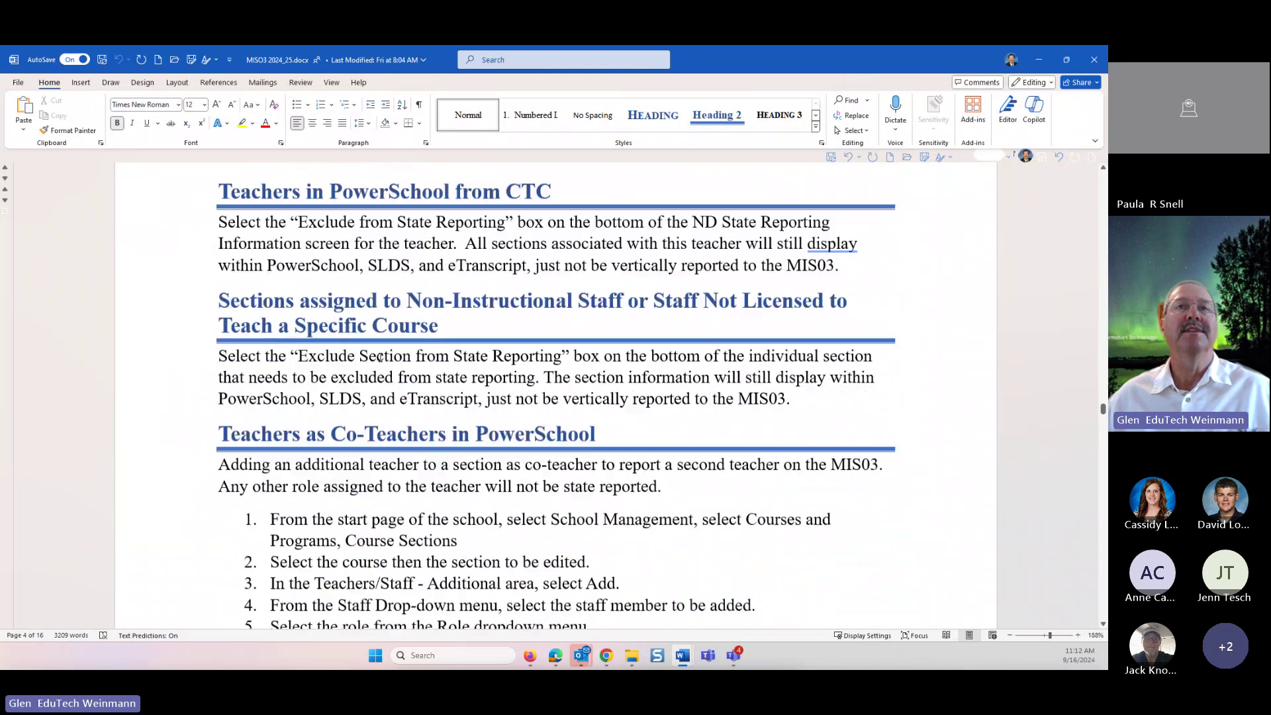
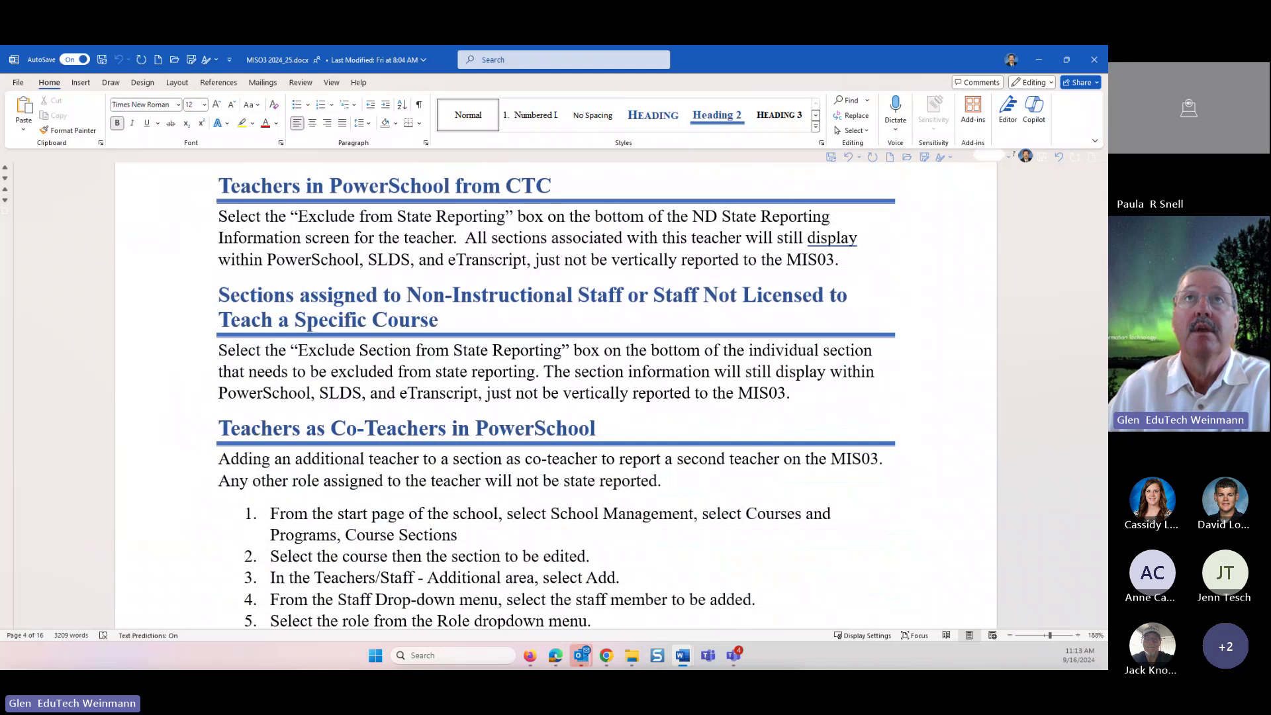
- Drag the MIS03 Word guide off screen to reveal the PowerSchool State Reporting page
{"action": "left_click_drag", "start_coordinate": [778, 65], "coordinate": [778, 46]}
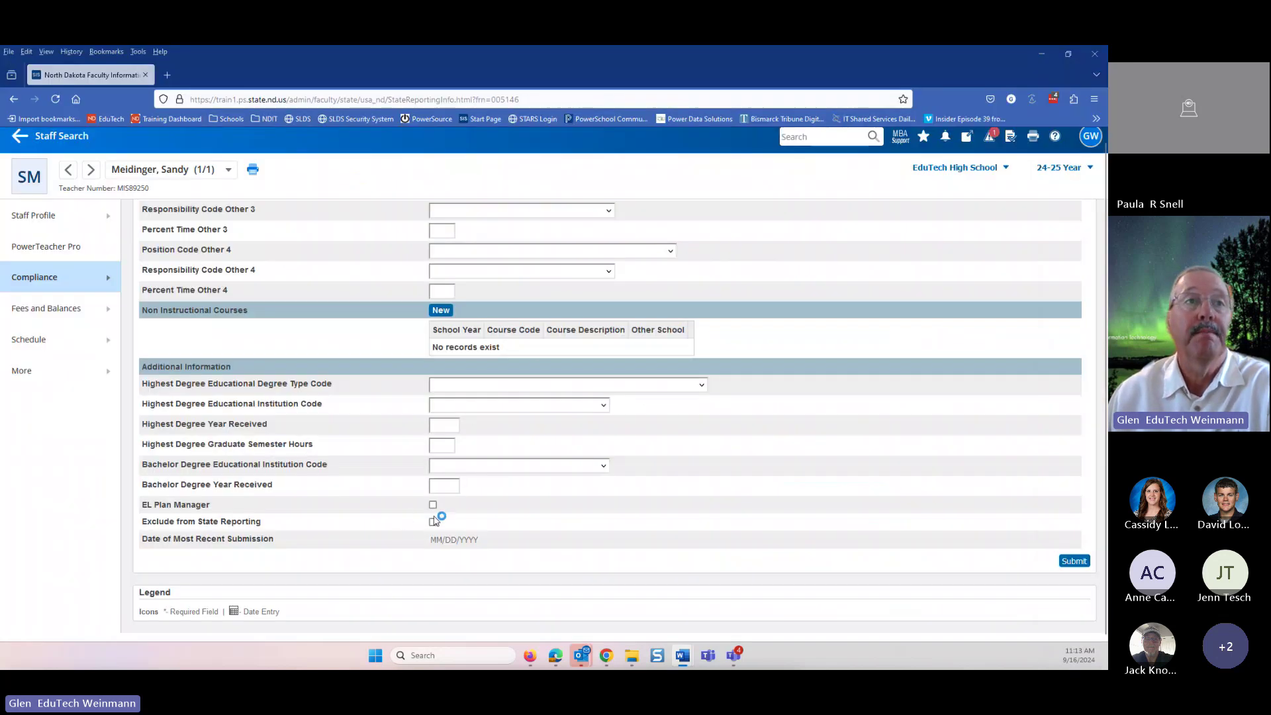
- Scroll up the teacher's State Reporting page and go back to the Staff Search Start Page
{"action": "scroll", "coordinate": [62, 172], "scroll_direction": "up", "scroll_amount": 5}
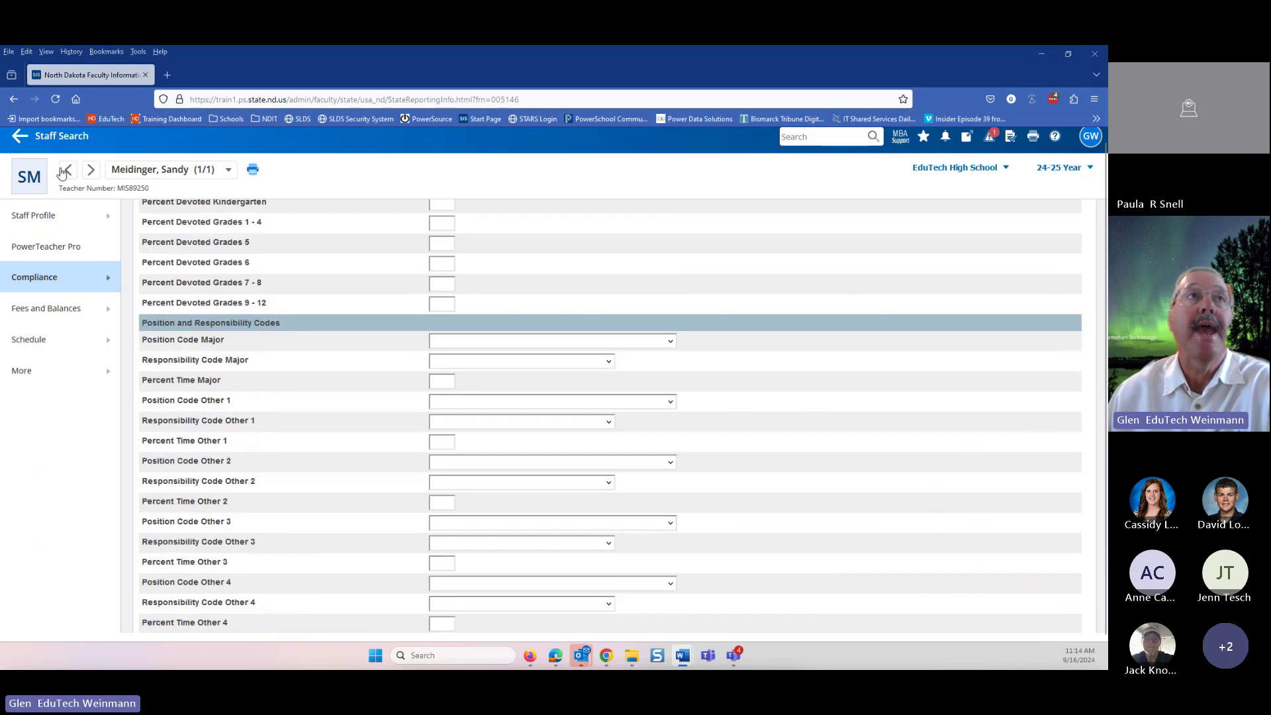
{"action": "left_click", "coordinate": [19, 136]}
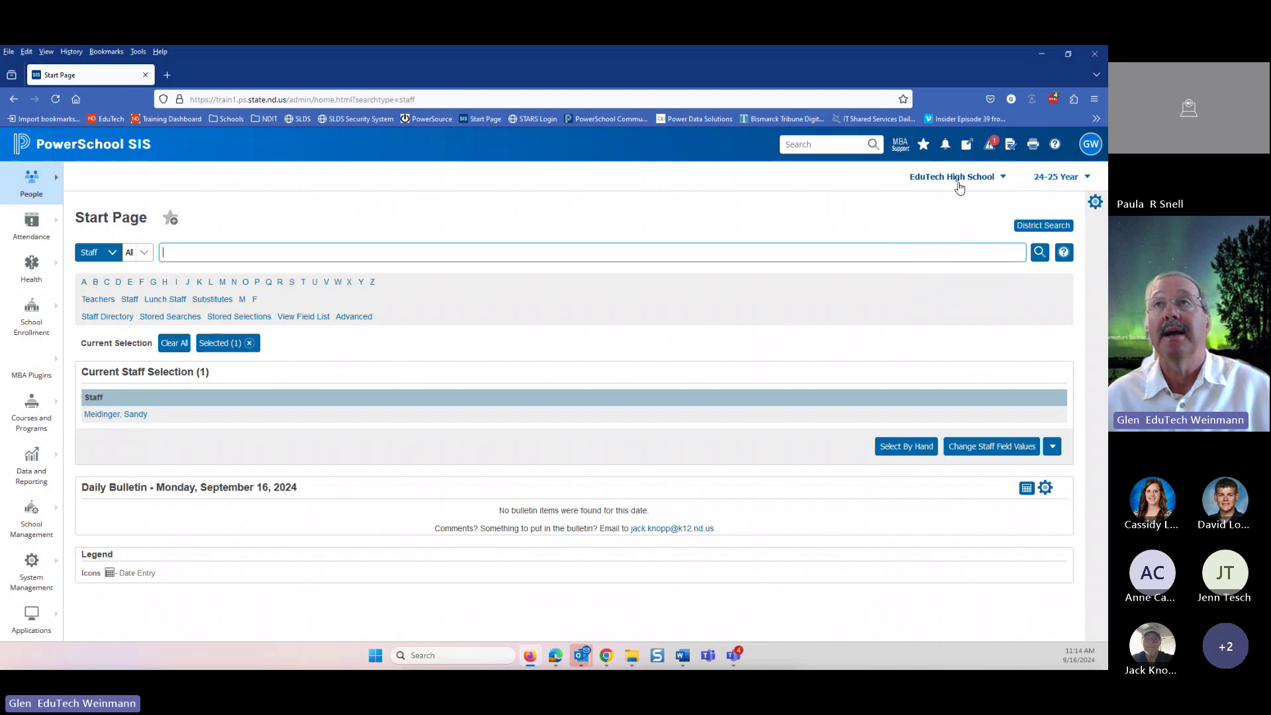
- Keep EduTech High School current and open Ag. Mech. Tech I from the Courses list
{"action": "left_click", "coordinate": [958, 180]}
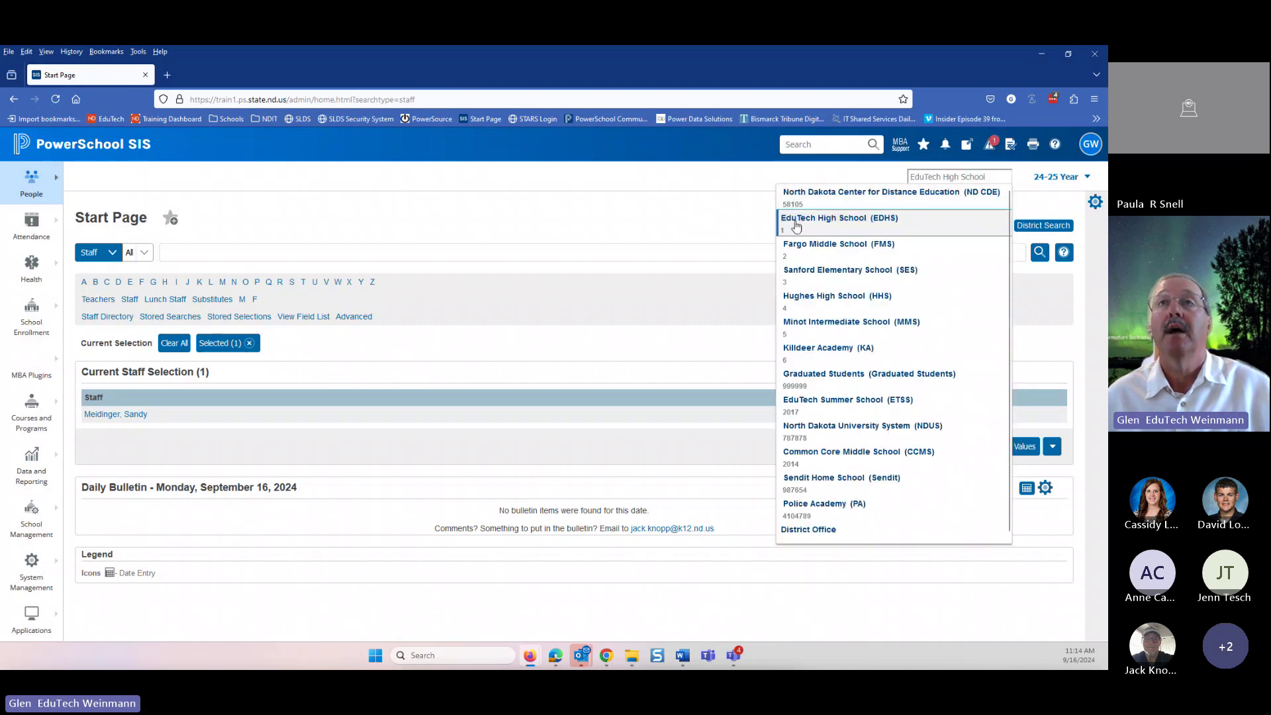
{"action": "left_click", "coordinate": [899, 219]}
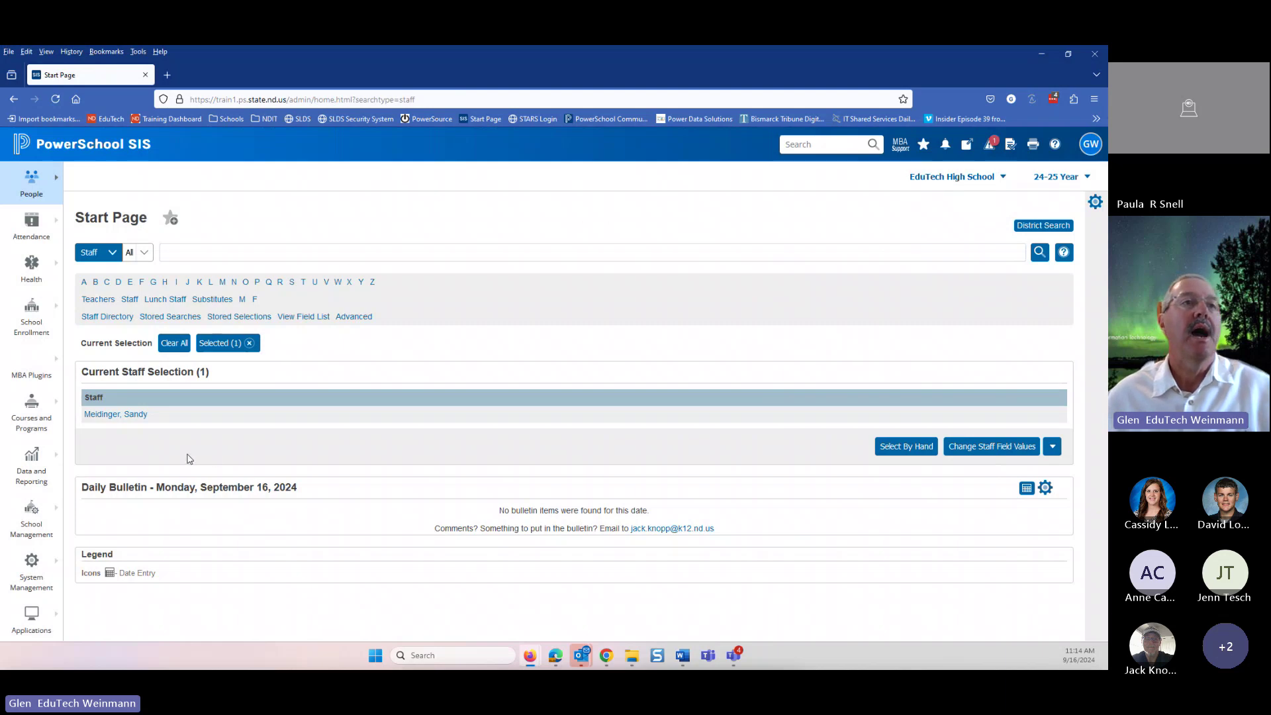
{"action": "left_click", "coordinate": [28, 522]}
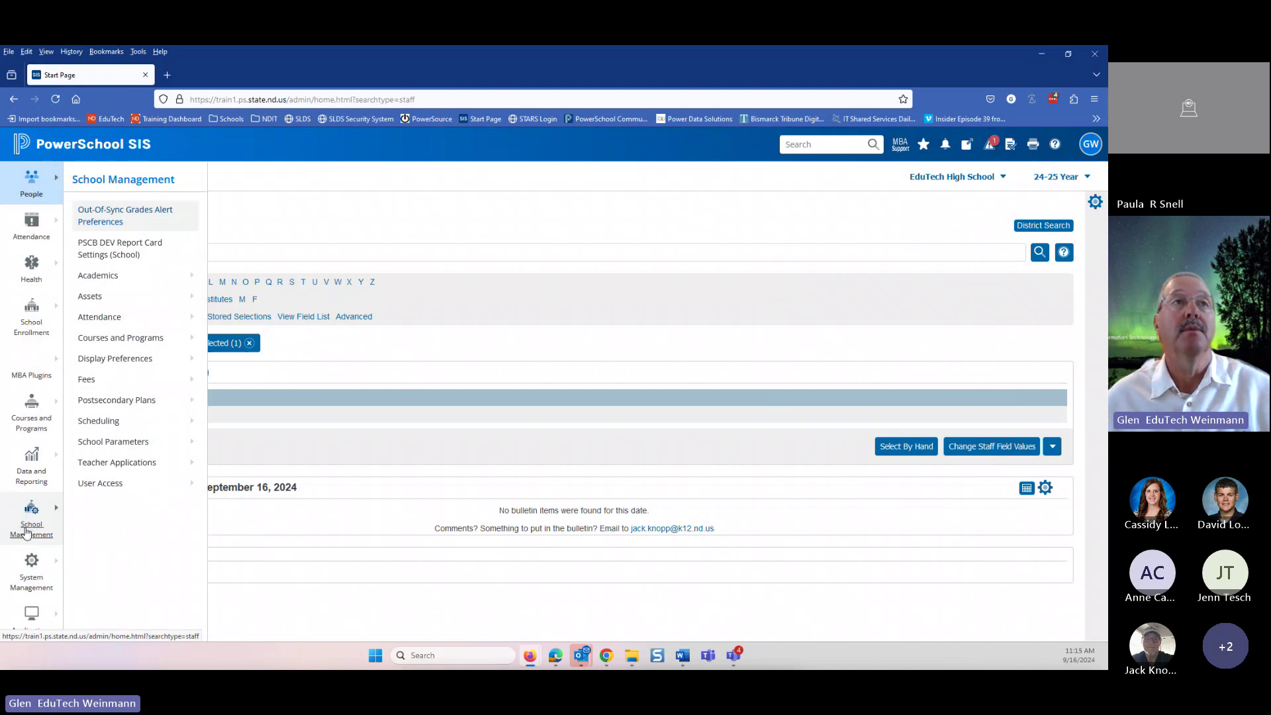
{"action": "left_click", "coordinate": [125, 339]}
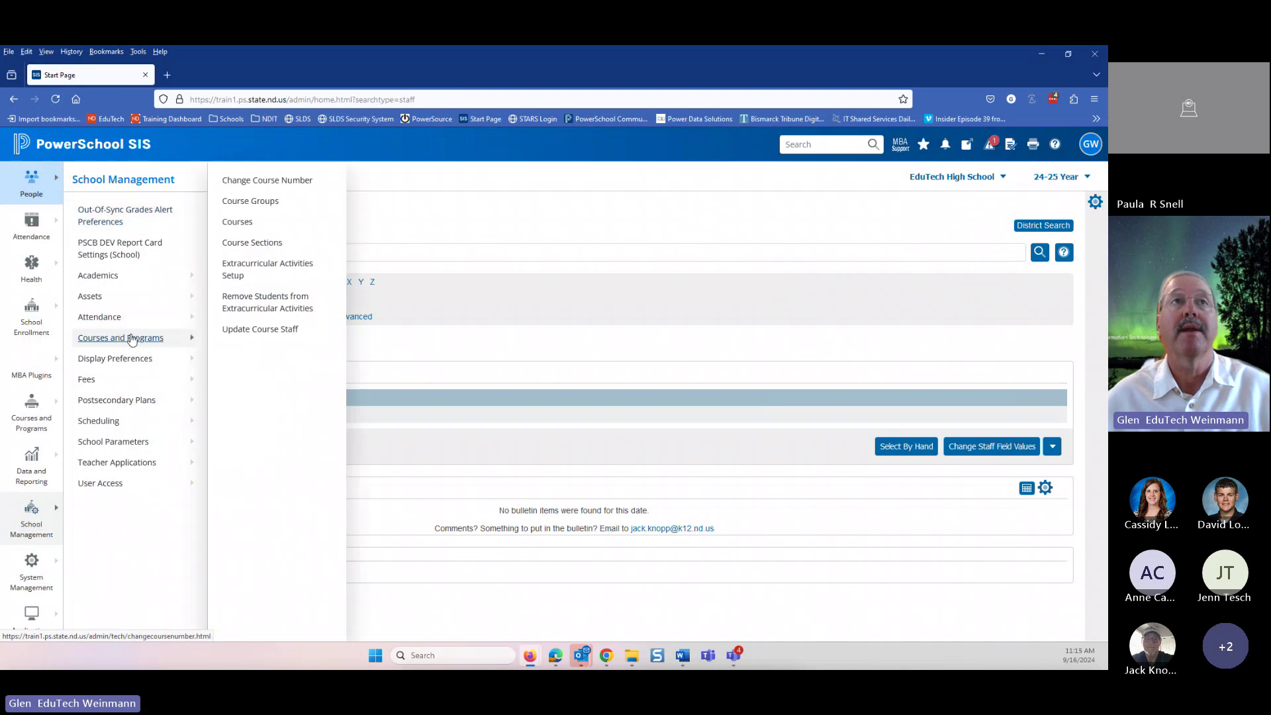
{"action": "left_click", "coordinate": [237, 222]}
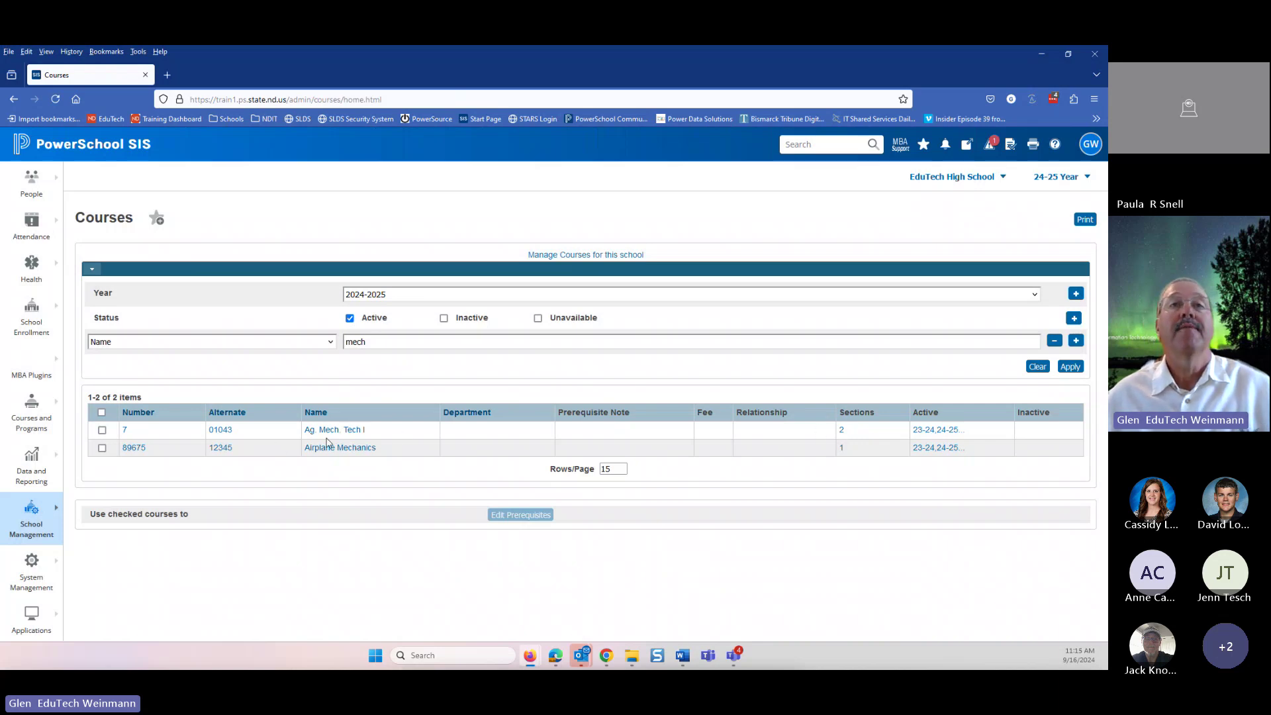
{"action": "left_click", "coordinate": [226, 436]}
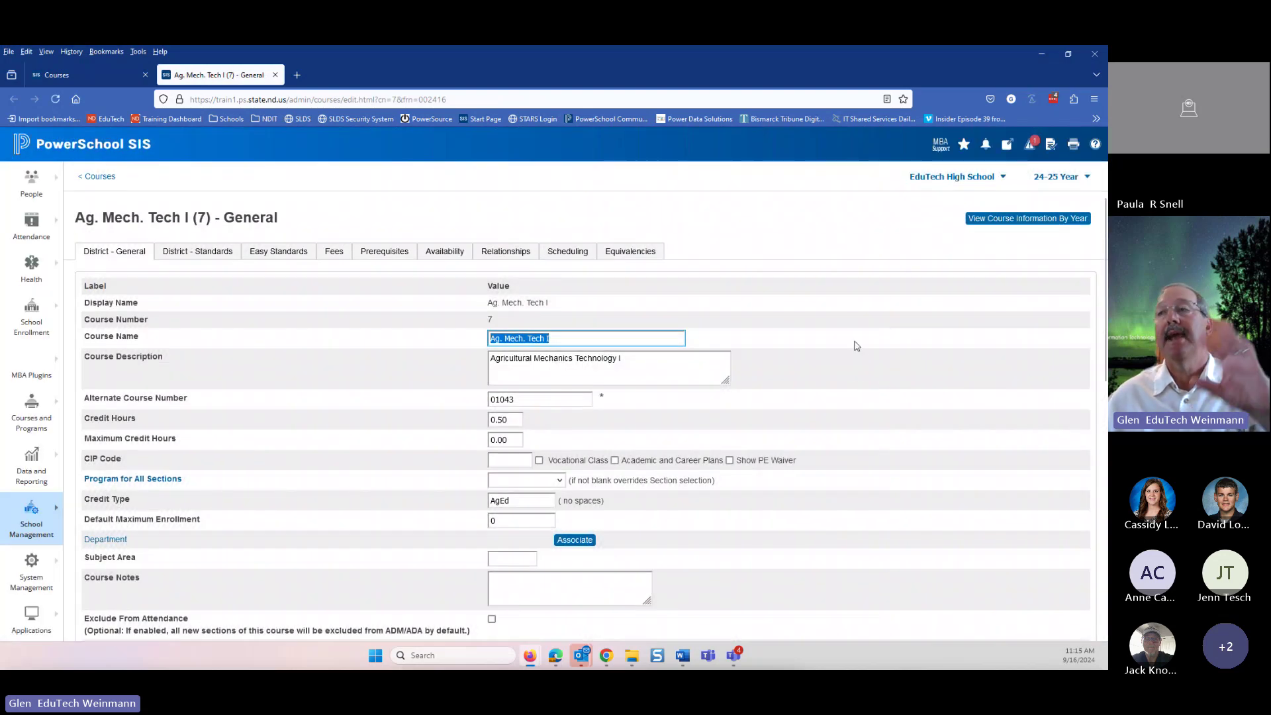
{"action": "scroll", "coordinate": [861, 381], "scroll_direction": "down", "scroll_amount": 3}
{"action": "scroll", "coordinate": [782, 427], "scroll_direction": "down", "scroll_amount": 7}
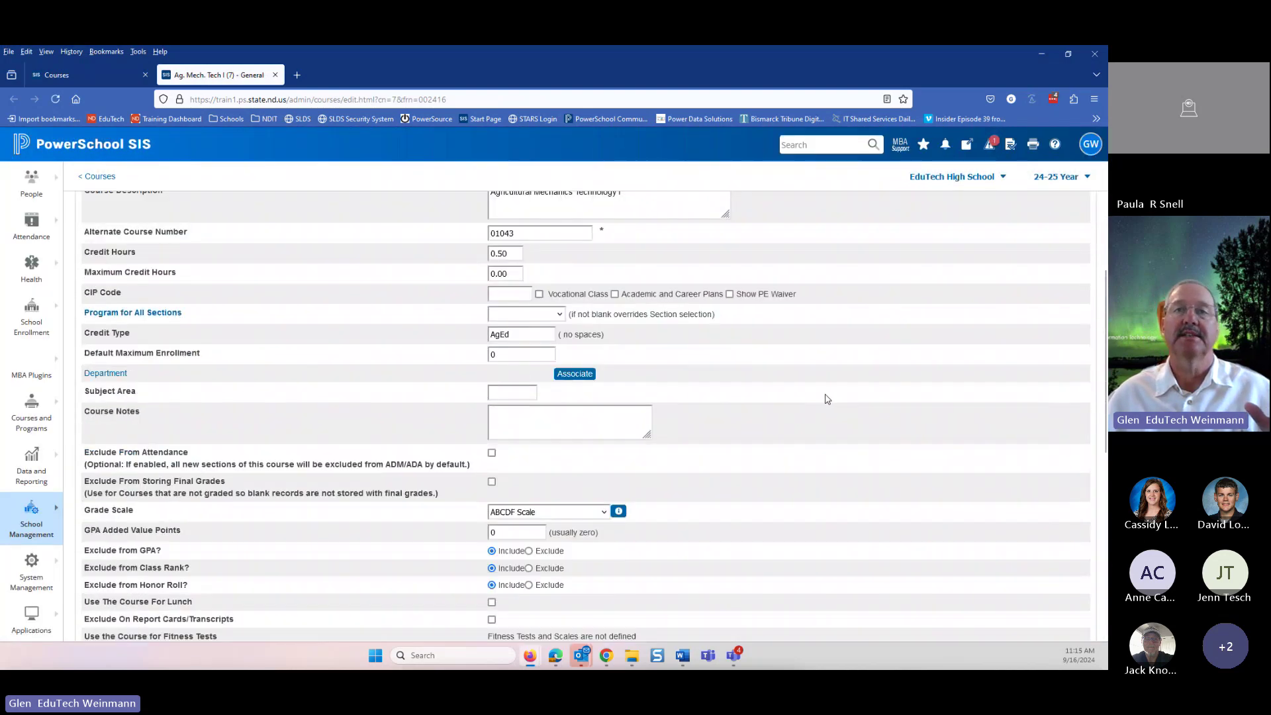
{"action": "scroll", "coordinate": [782, 428], "scroll_direction": "down", "scroll_amount": 2}
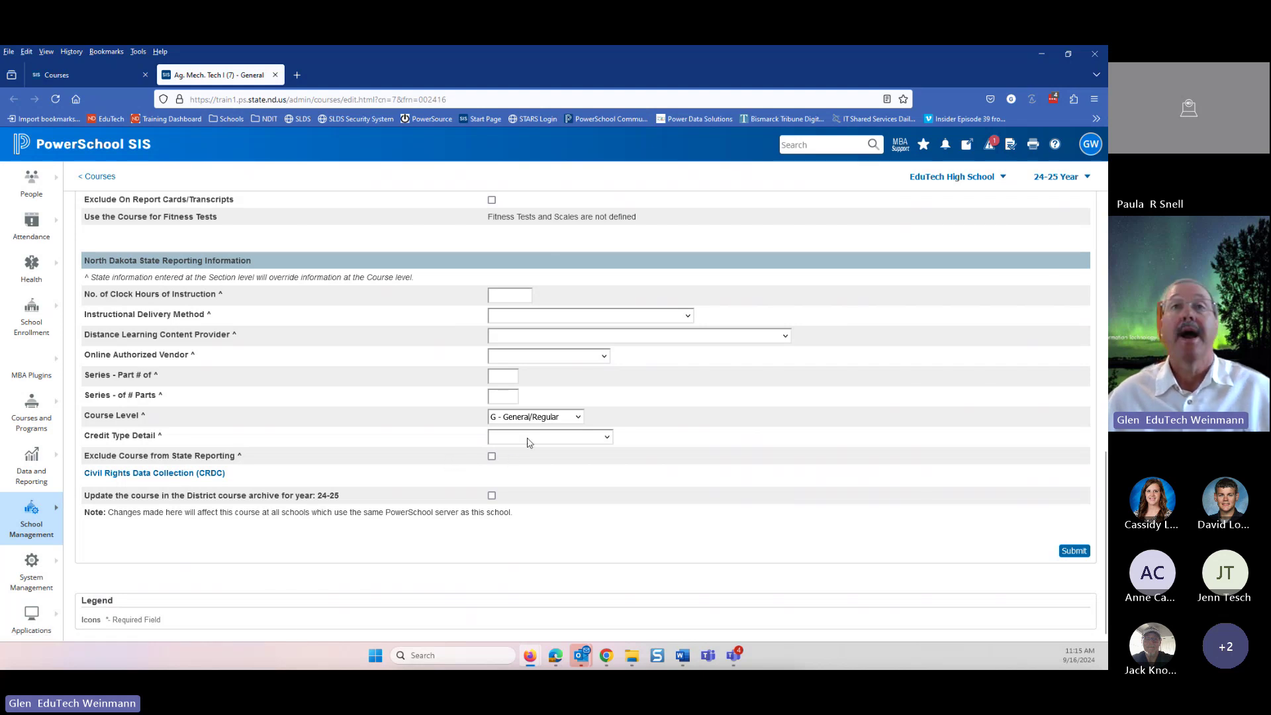
{"action": "scroll", "coordinate": [519, 439], "scroll_direction": "up", "scroll_amount": 10}
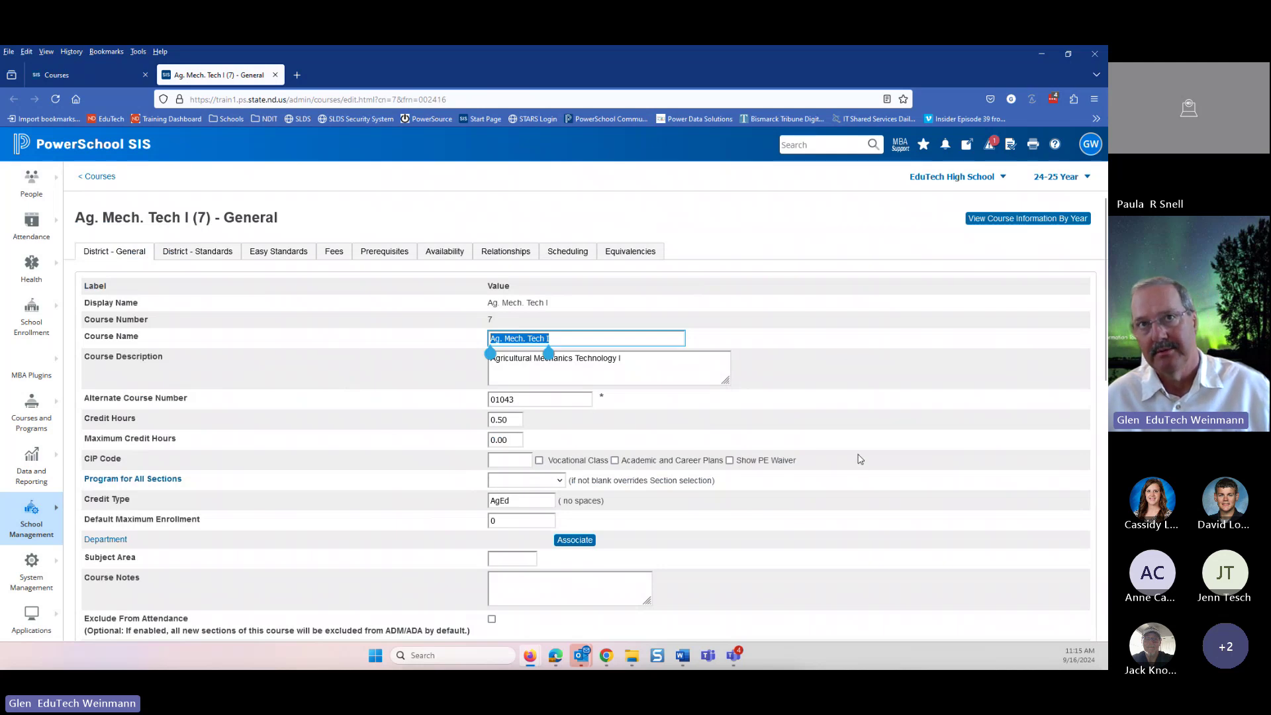
{"action": "scroll", "coordinate": [448, 403], "scroll_direction": "down", "scroll_amount": 7}
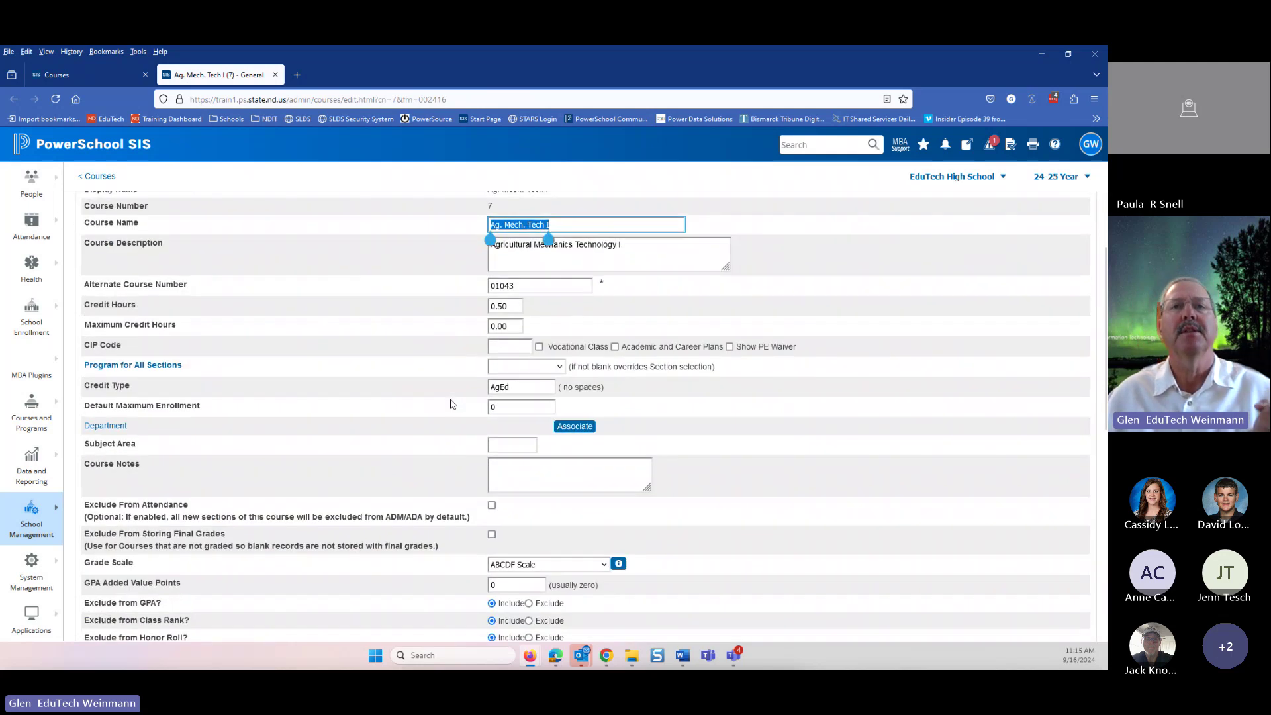
{"action": "scroll", "coordinate": [445, 404], "scroll_direction": "down", "scroll_amount": 1}
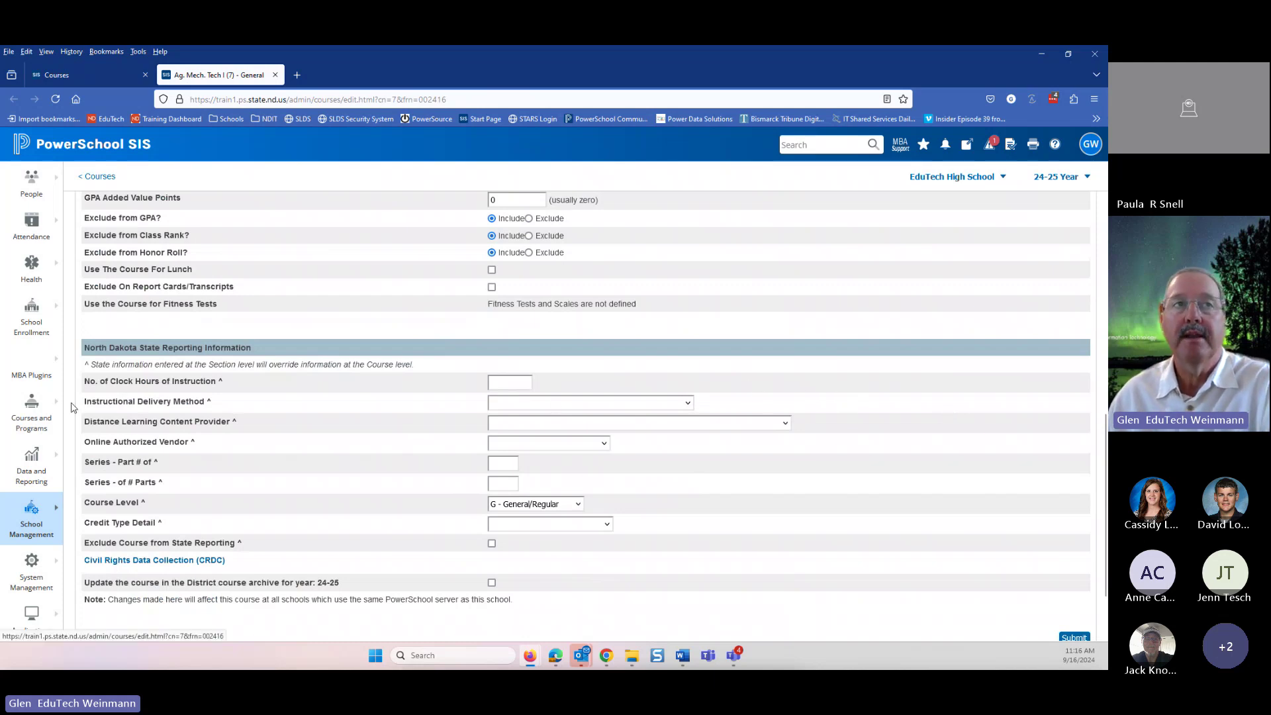
- Set Instructional Delivery Method to 3 - Online / Computer and content provider to NDCDE
{"action": "left_click", "coordinate": [527, 404]}
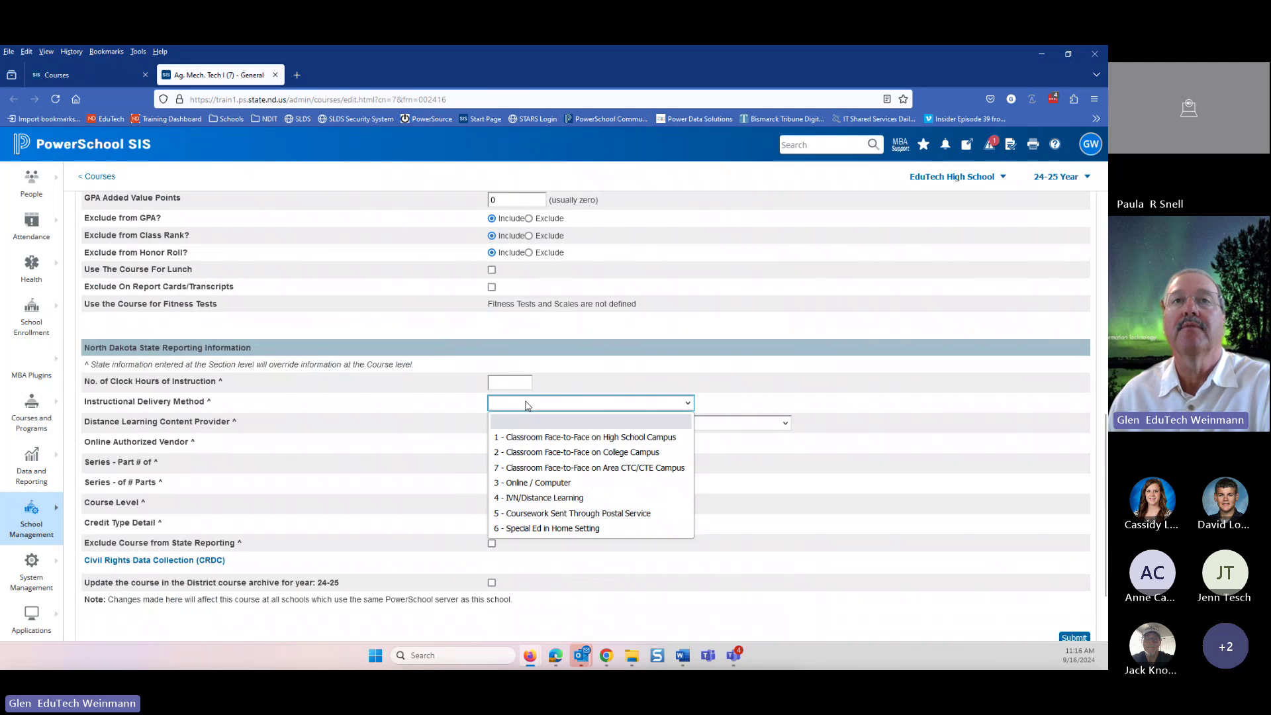
{"action": "left_click", "coordinate": [537, 483]}
{"action": "left_click", "coordinate": [629, 423]}
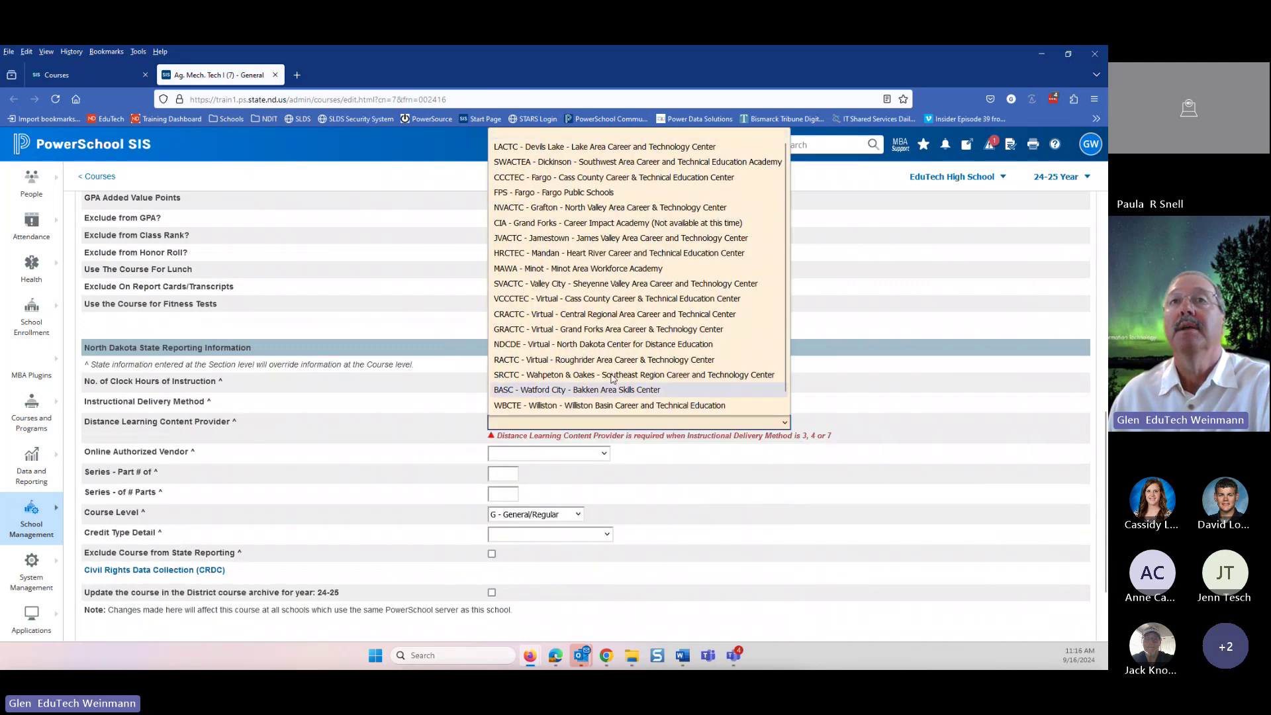
{"action": "left_click", "coordinate": [608, 360]}
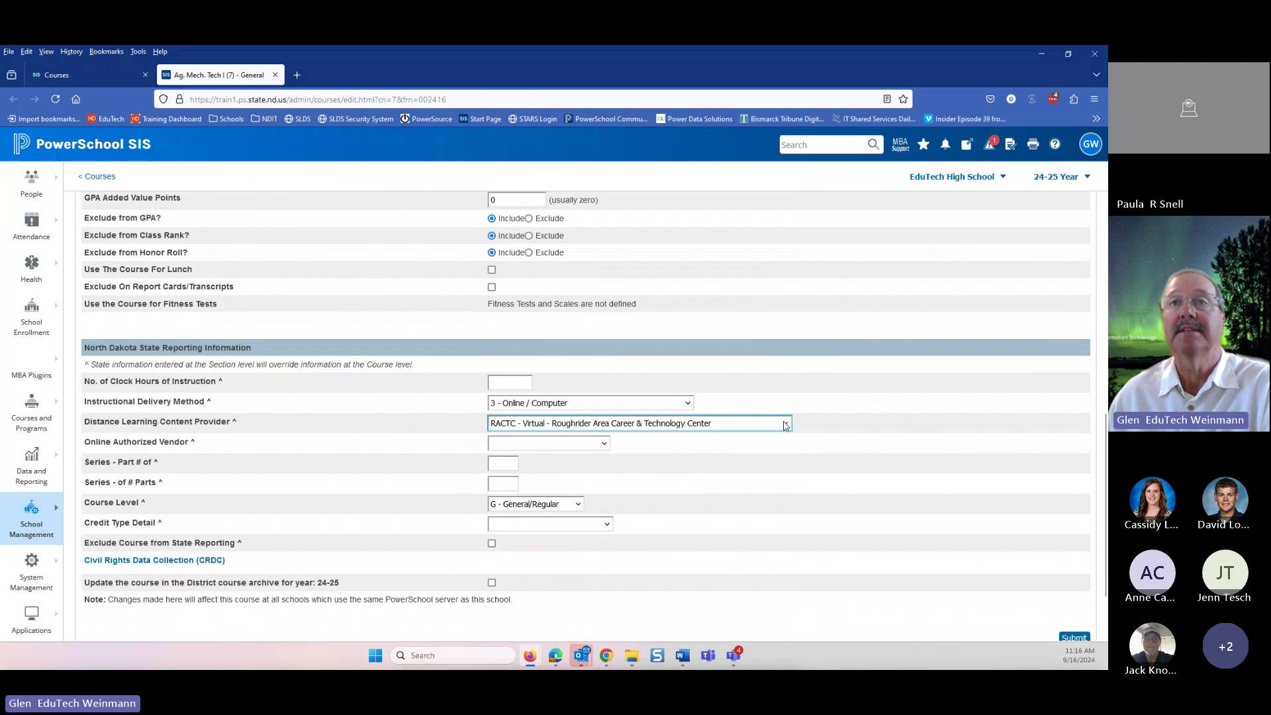
{"action": "left_click", "coordinate": [750, 424]}
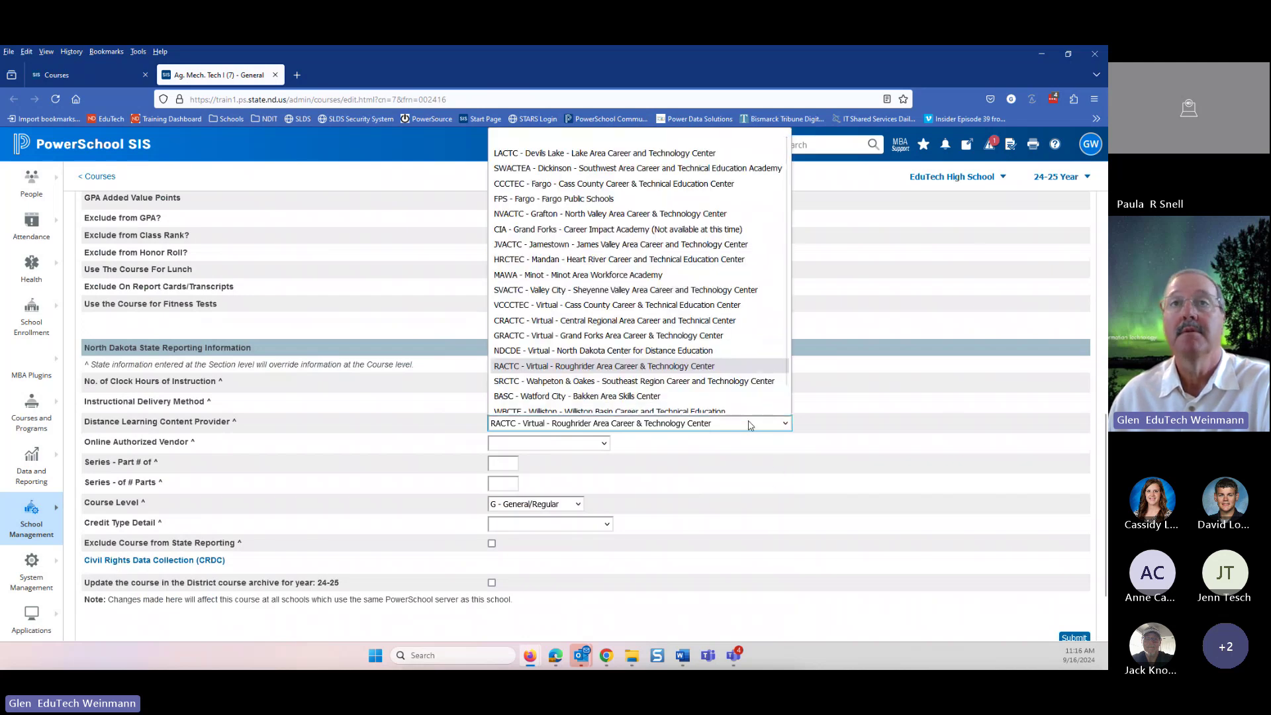
{"action": "scroll", "coordinate": [597, 349], "scroll_direction": "down", "scroll_amount": 1}
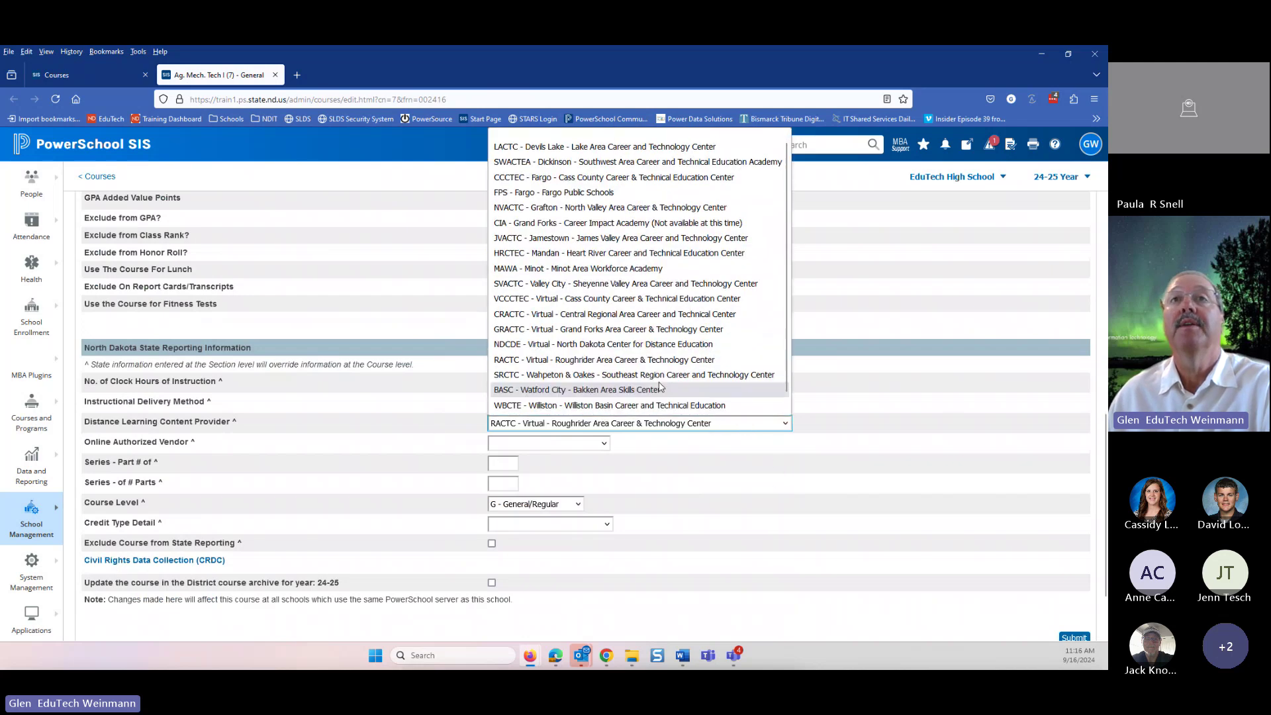
{"action": "left_click", "coordinate": [598, 344]}
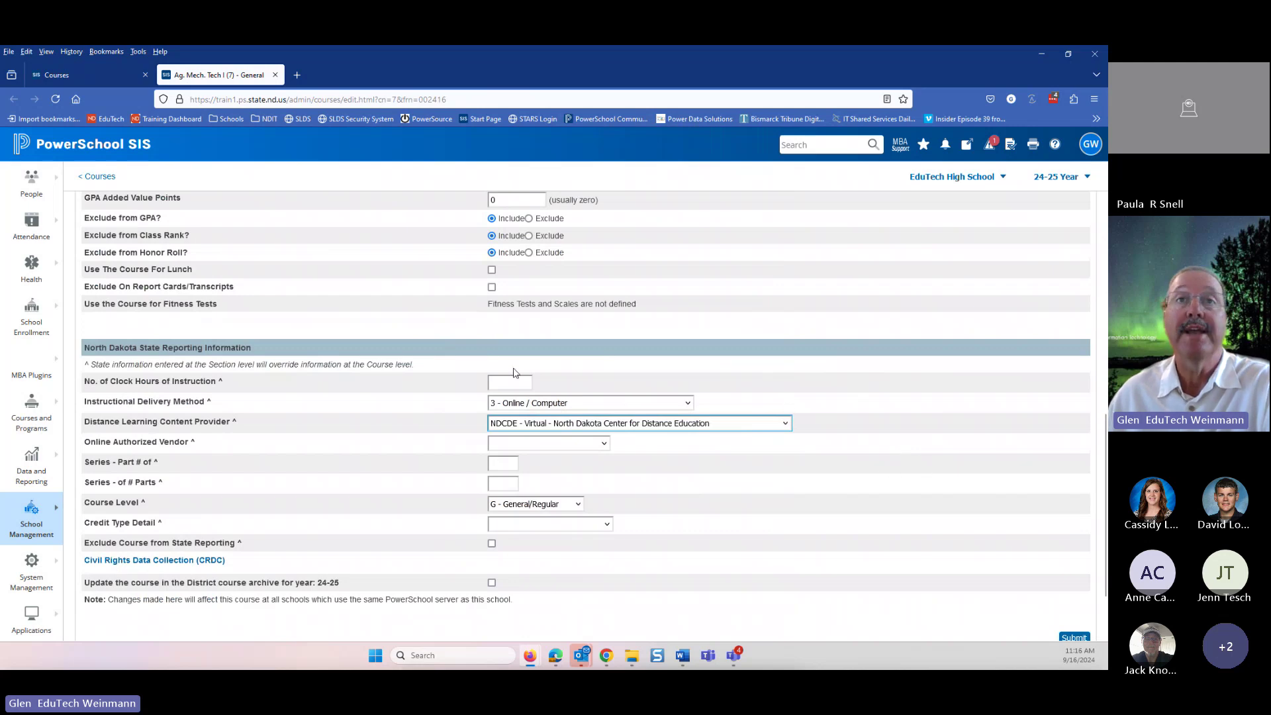
- Highlight the clock hours and delivery method labels, then switch windows
{"action": "left_click_drag", "start_coordinate": [384, 364], "coordinate": [397, 427]}
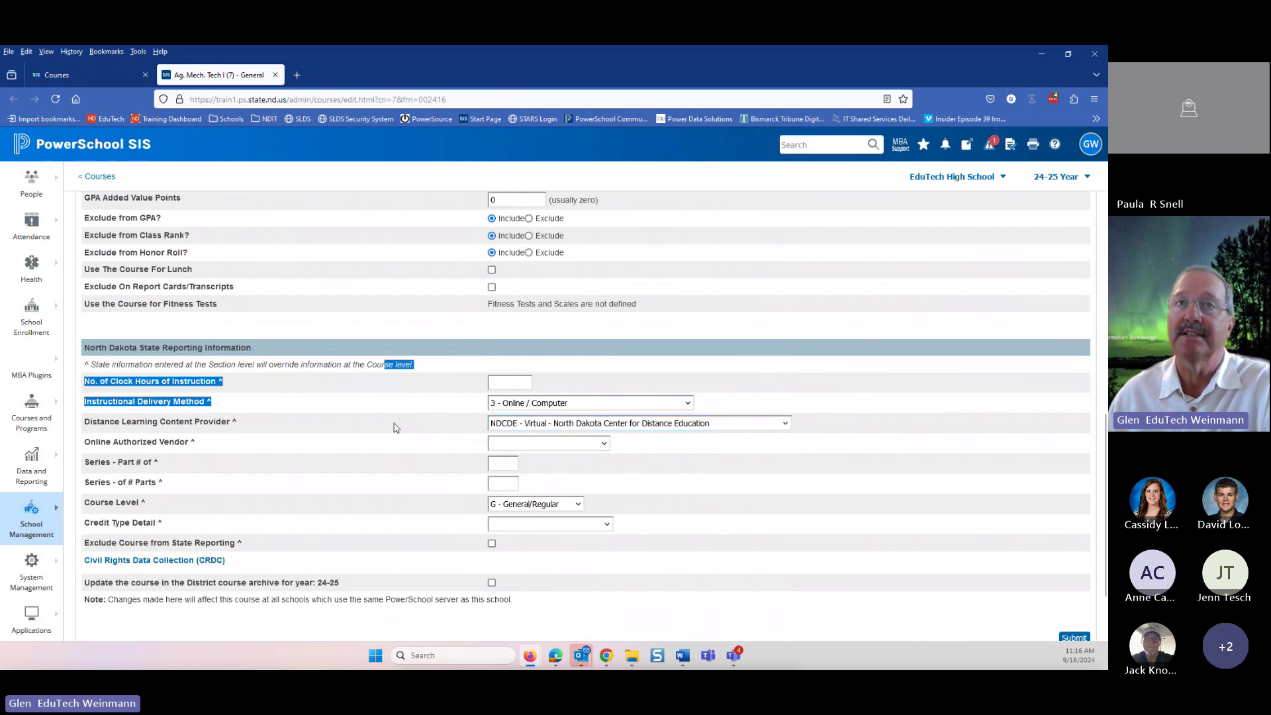
{"action": "left_click", "coordinate": [879, 458]}
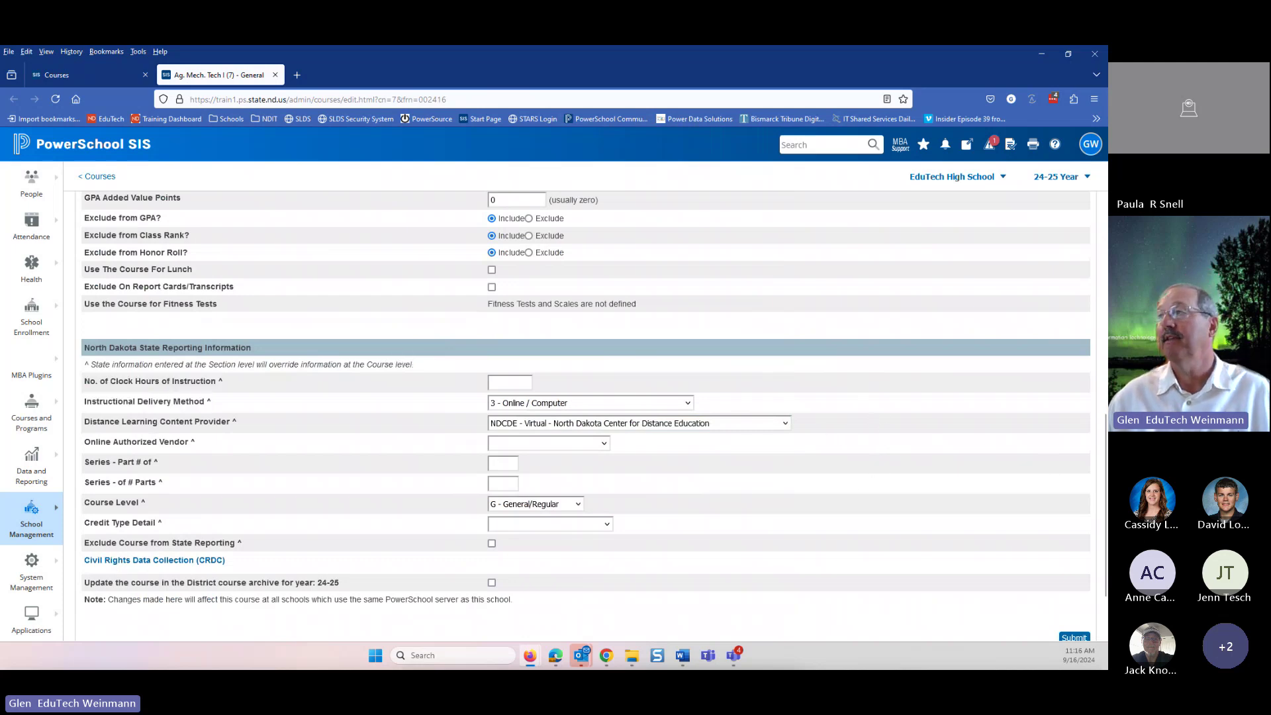
{"action": "key", "text": "alt+Tab"}
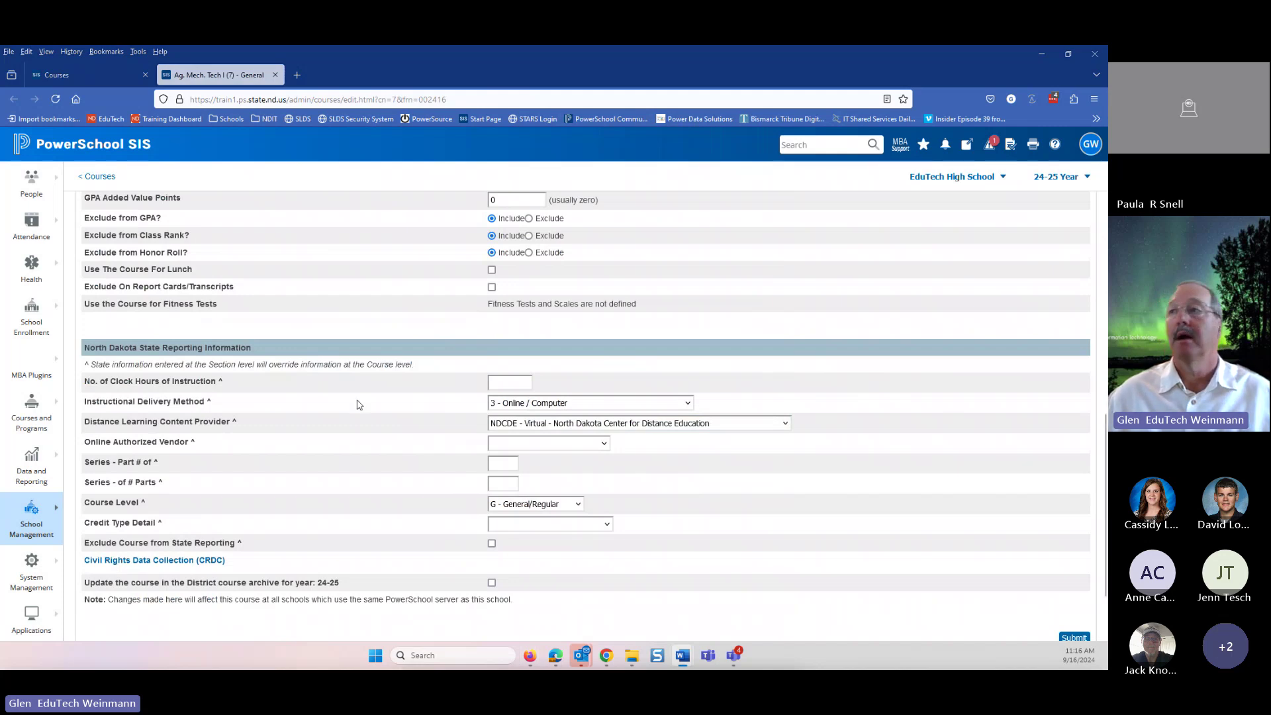
{"action": "scroll", "coordinate": [355, 403], "scroll_direction": "up", "scroll_amount": 2}
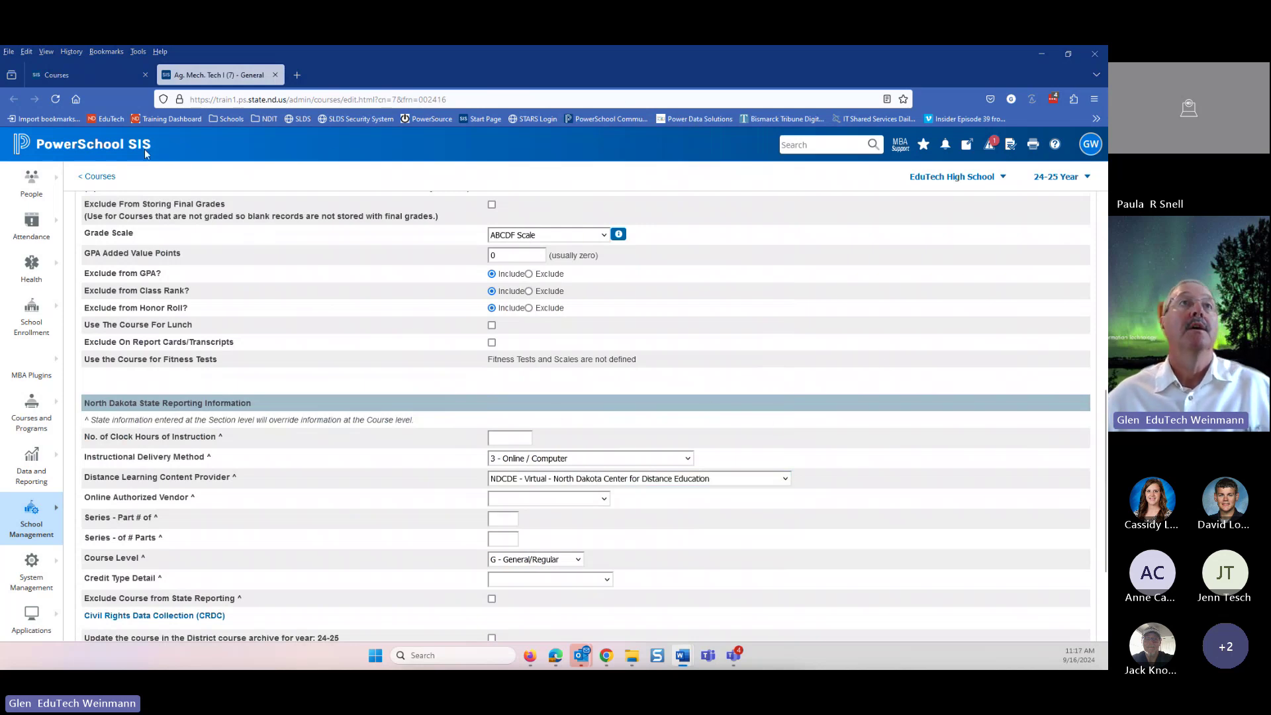
- Search staff for 'kno', open the matching teacher, and view their Current Schedule
{"action": "left_click", "coordinate": [117, 151]}
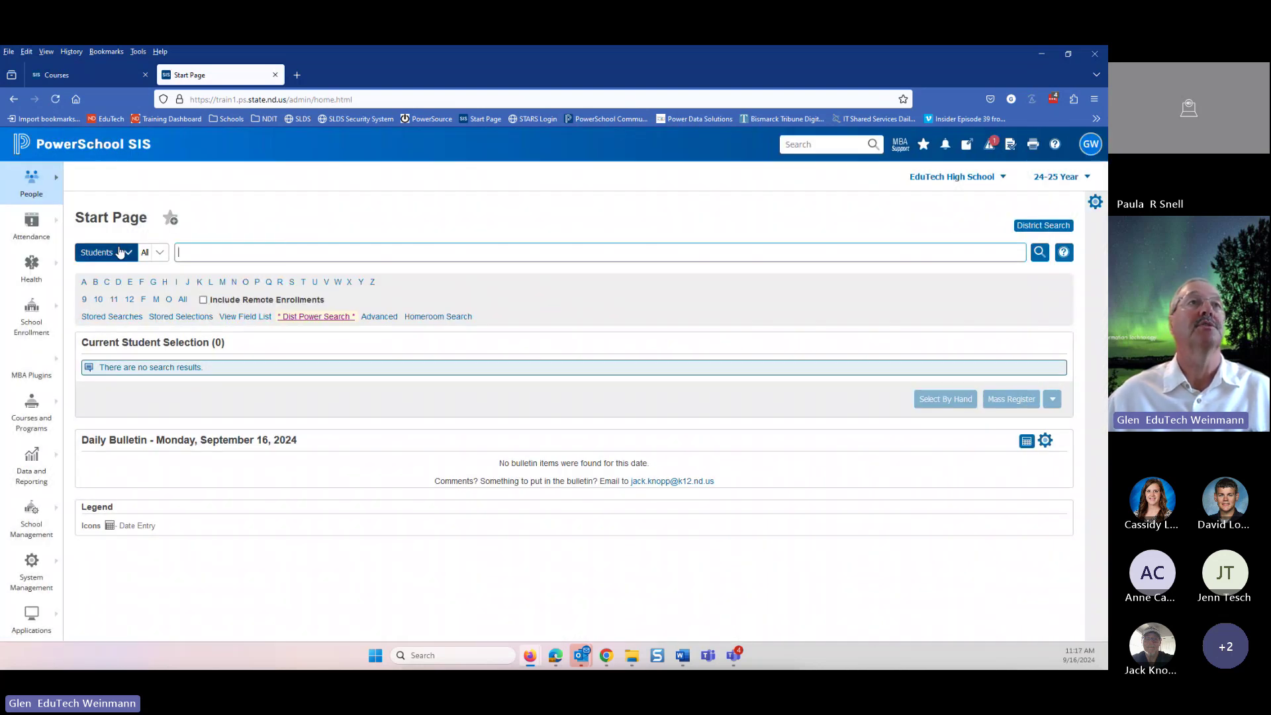
{"action": "left_click", "coordinate": [125, 252]}
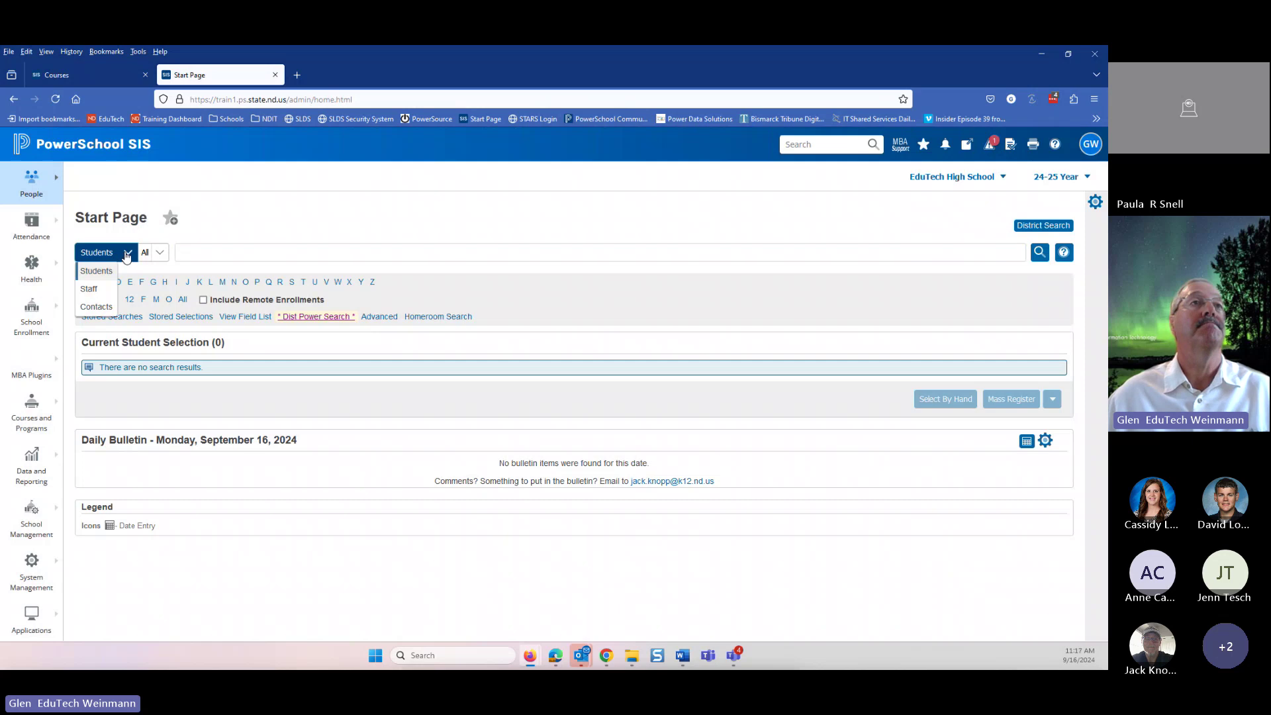
{"action": "left_click", "coordinate": [93, 286]}
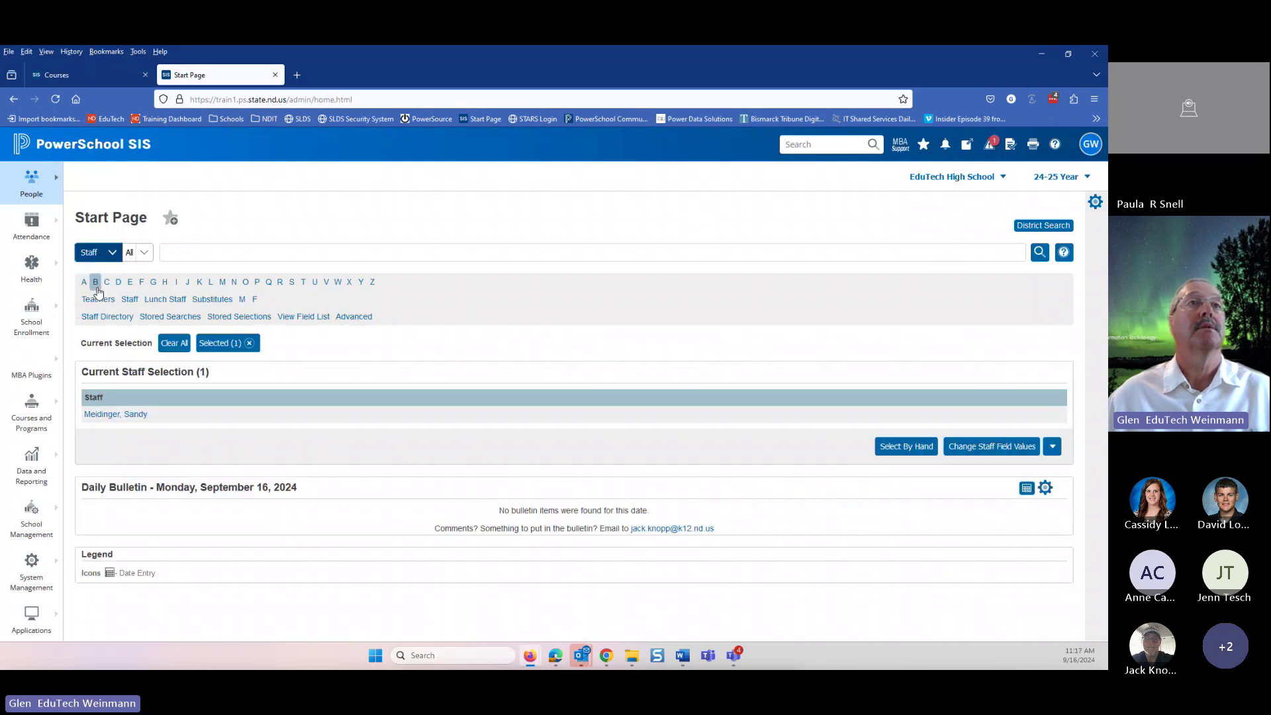
{"action": "left_click", "coordinate": [174, 343]}
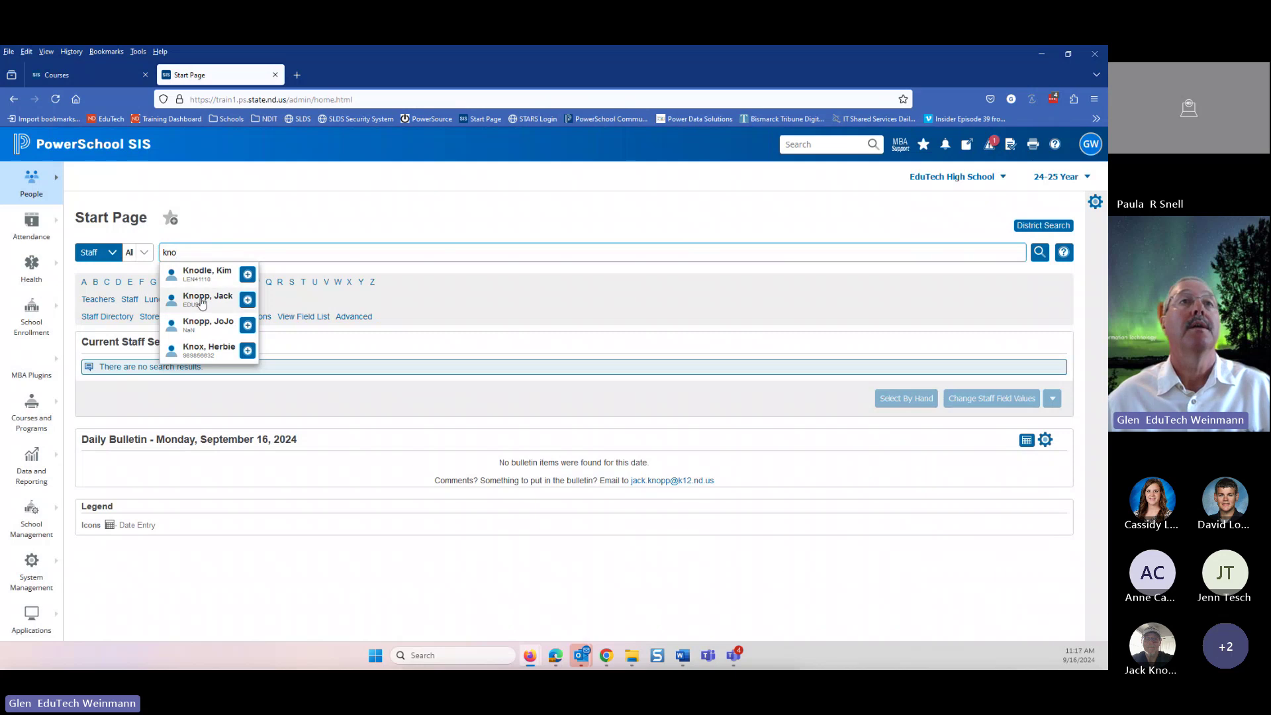
{"action": "left_click", "coordinate": [199, 299]}
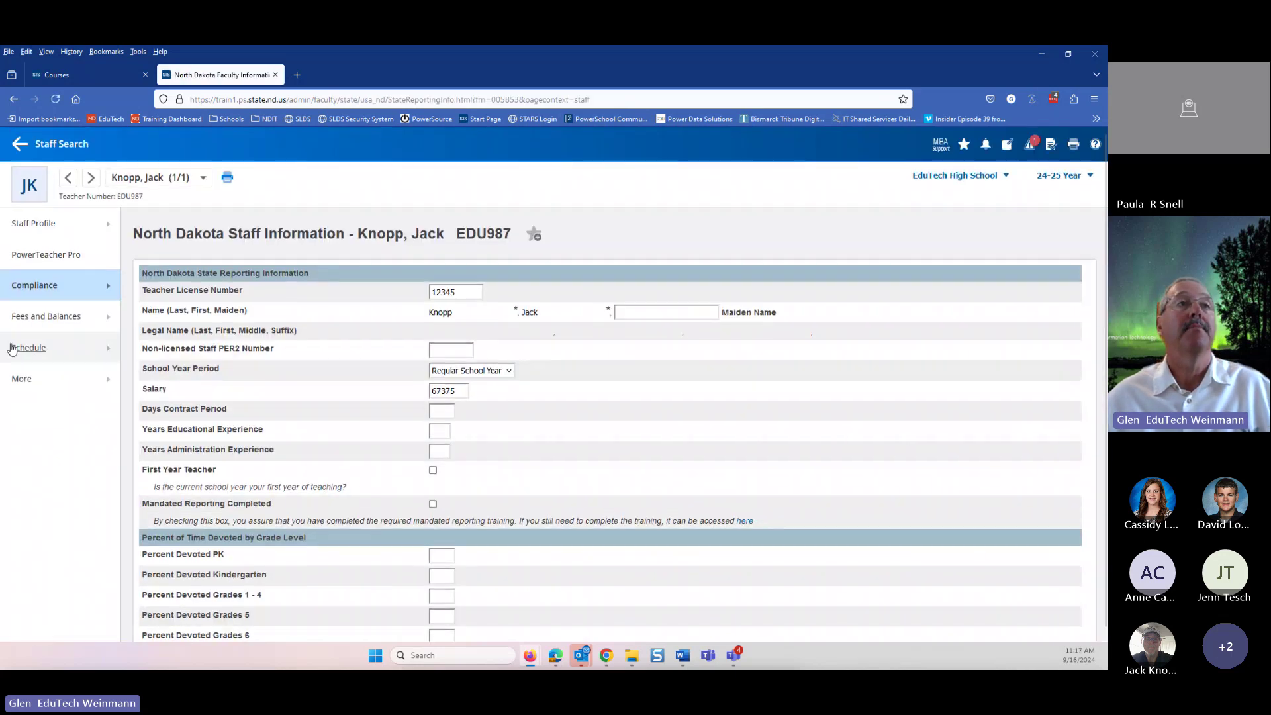
{"action": "left_click", "coordinate": [26, 347]}
{"action": "left_click", "coordinate": [160, 322]}
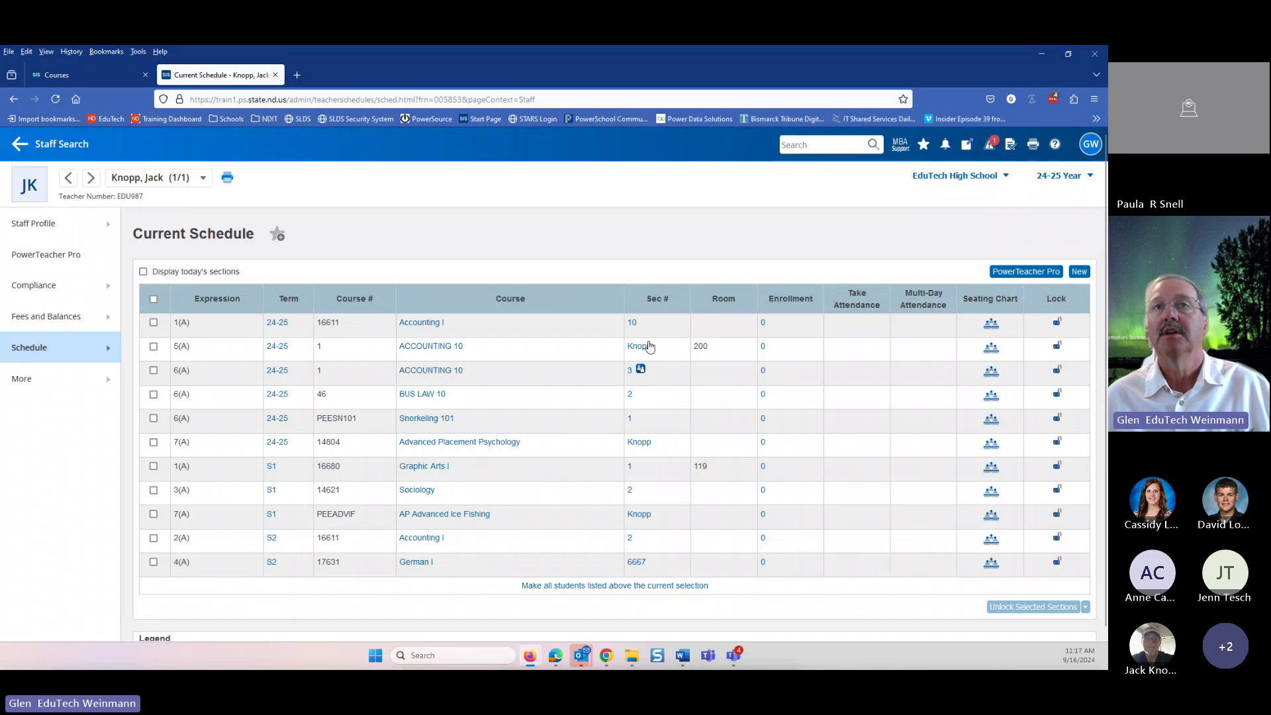
- Open ACCOUNTING 10 section 3 and set the additional teacher's role to Job Share Teacher
{"action": "left_click", "coordinate": [631, 373]}
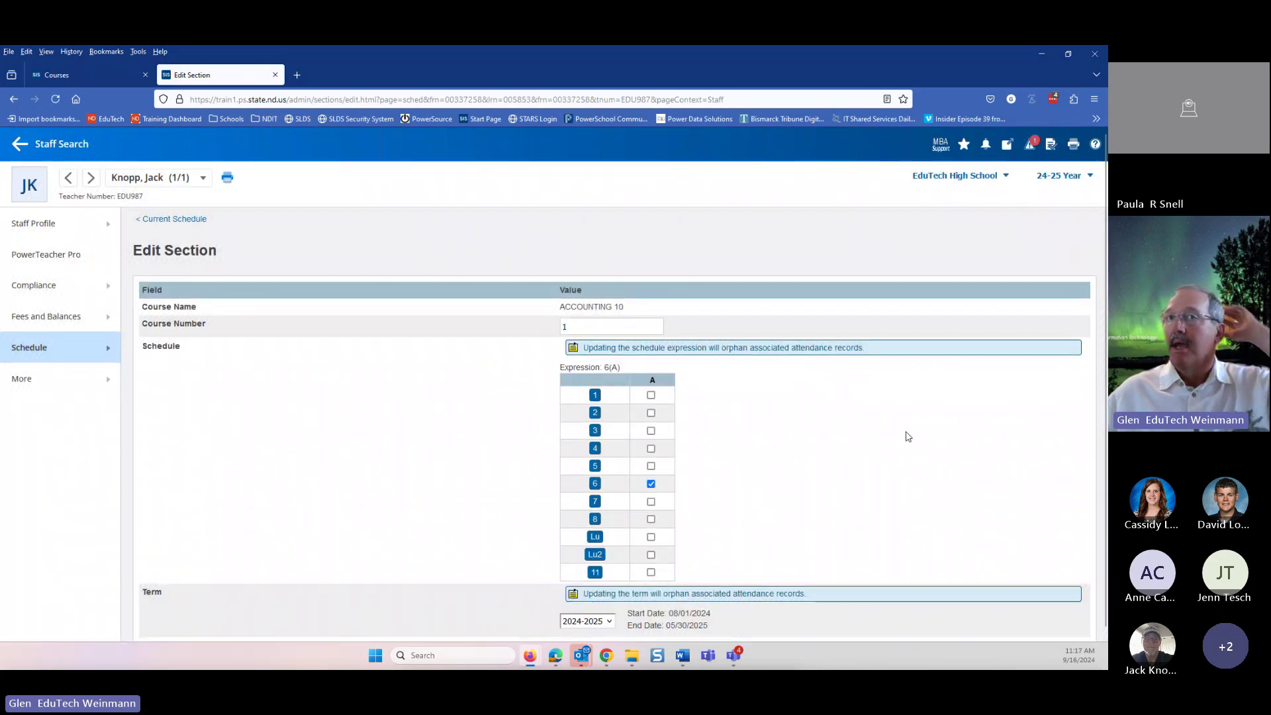
{"action": "scroll", "coordinate": [776, 407], "scroll_direction": "down", "scroll_amount": 1}
{"action": "scroll", "coordinate": [775, 406], "scroll_direction": "down", "scroll_amount": 3}
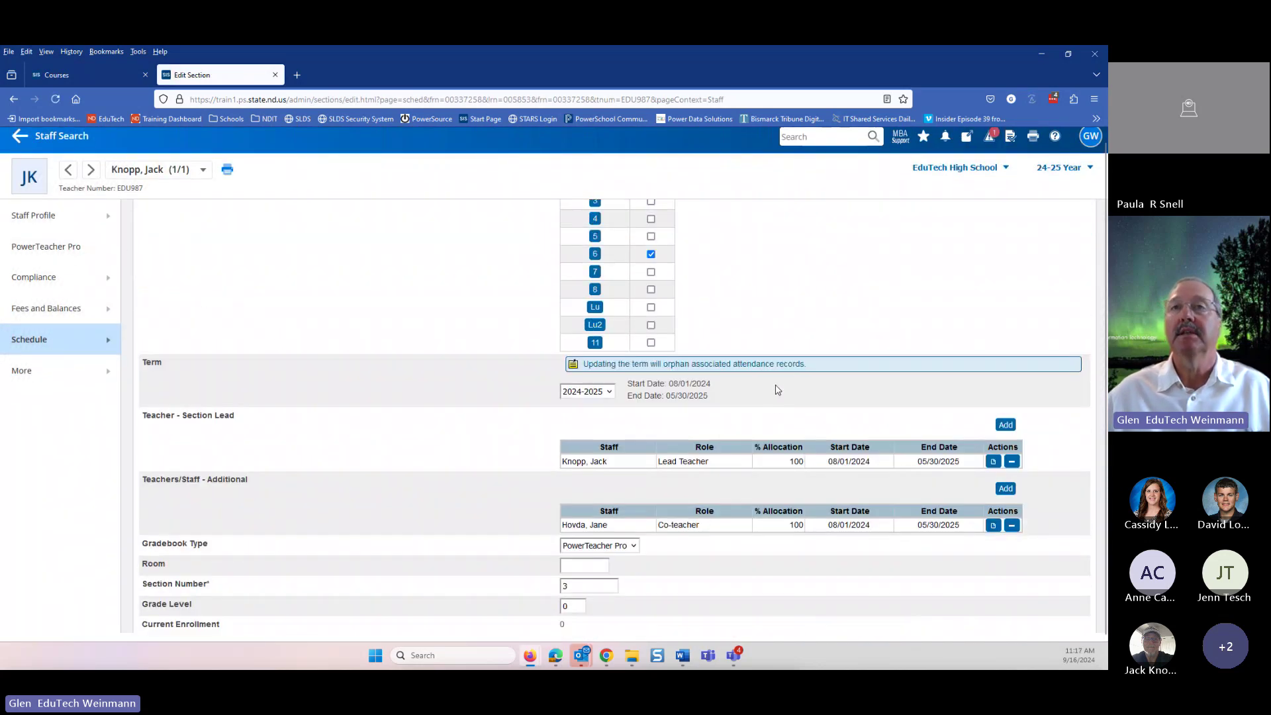
{"action": "scroll", "coordinate": [813, 297], "scroll_direction": "down", "scroll_amount": 1}
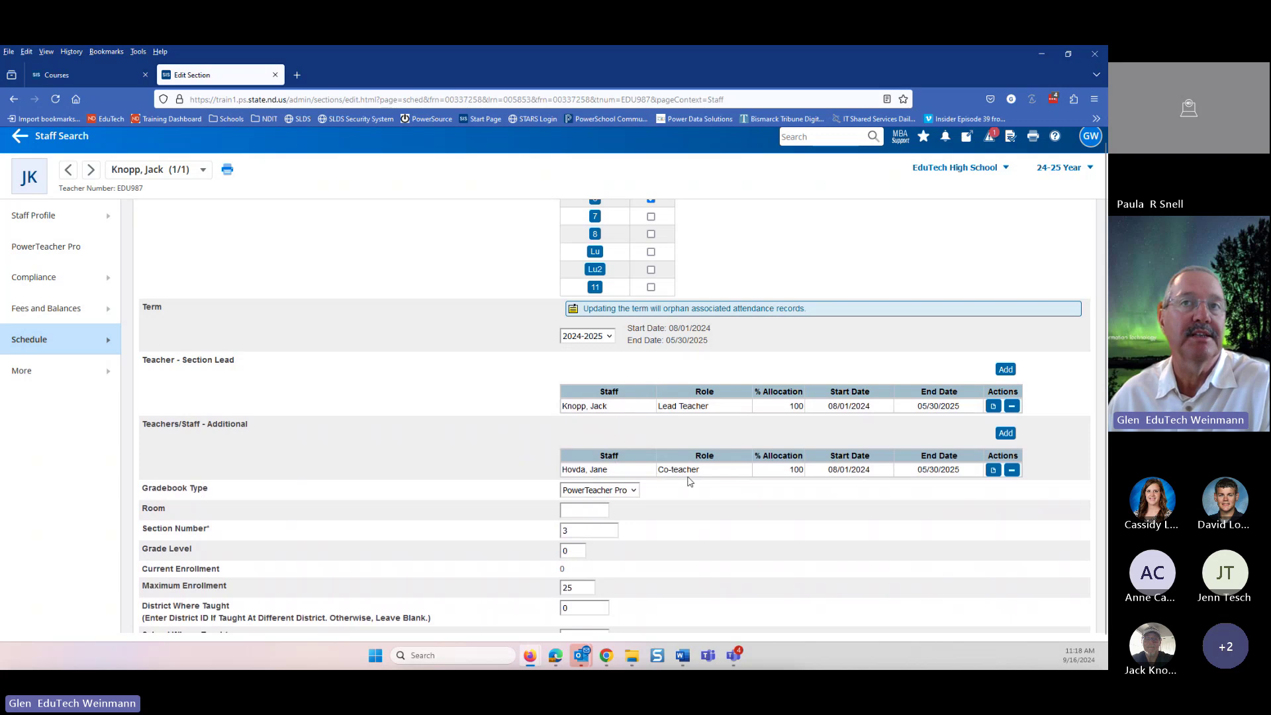
{"action": "left_click", "coordinate": [707, 470]}
{"action": "left_click", "coordinate": [721, 472]}
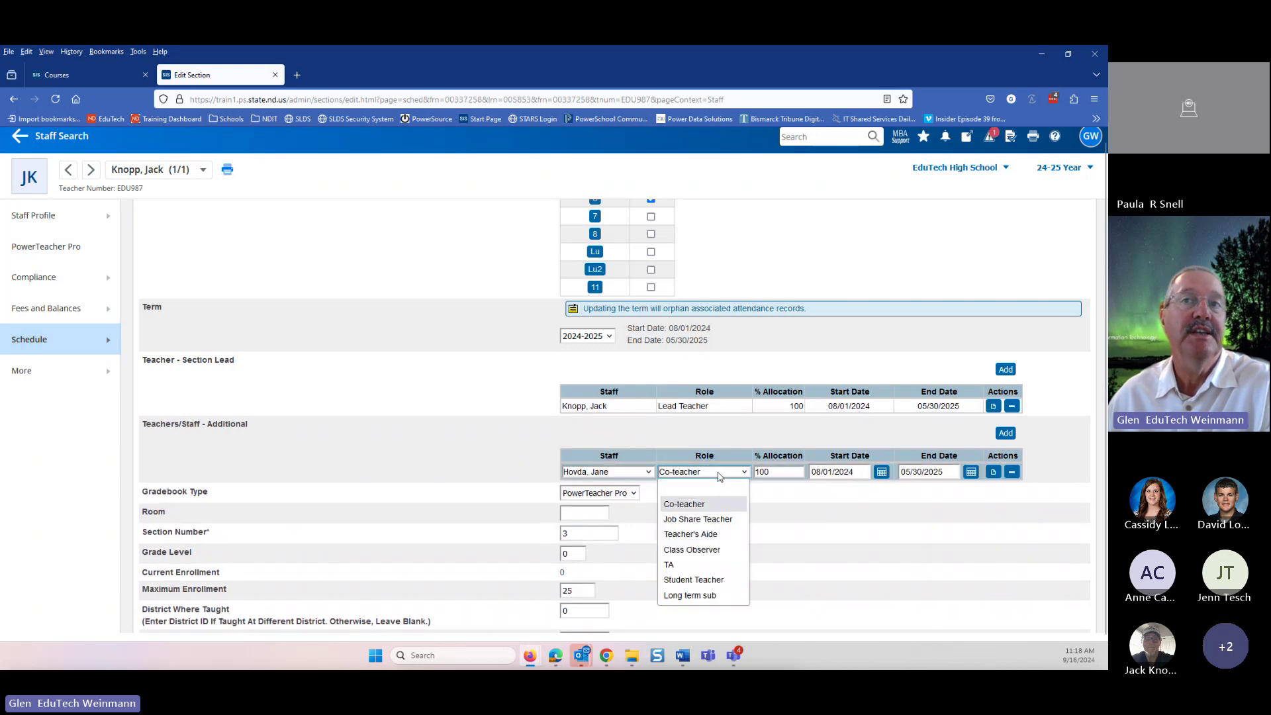
{"action": "left_click", "coordinate": [709, 523]}
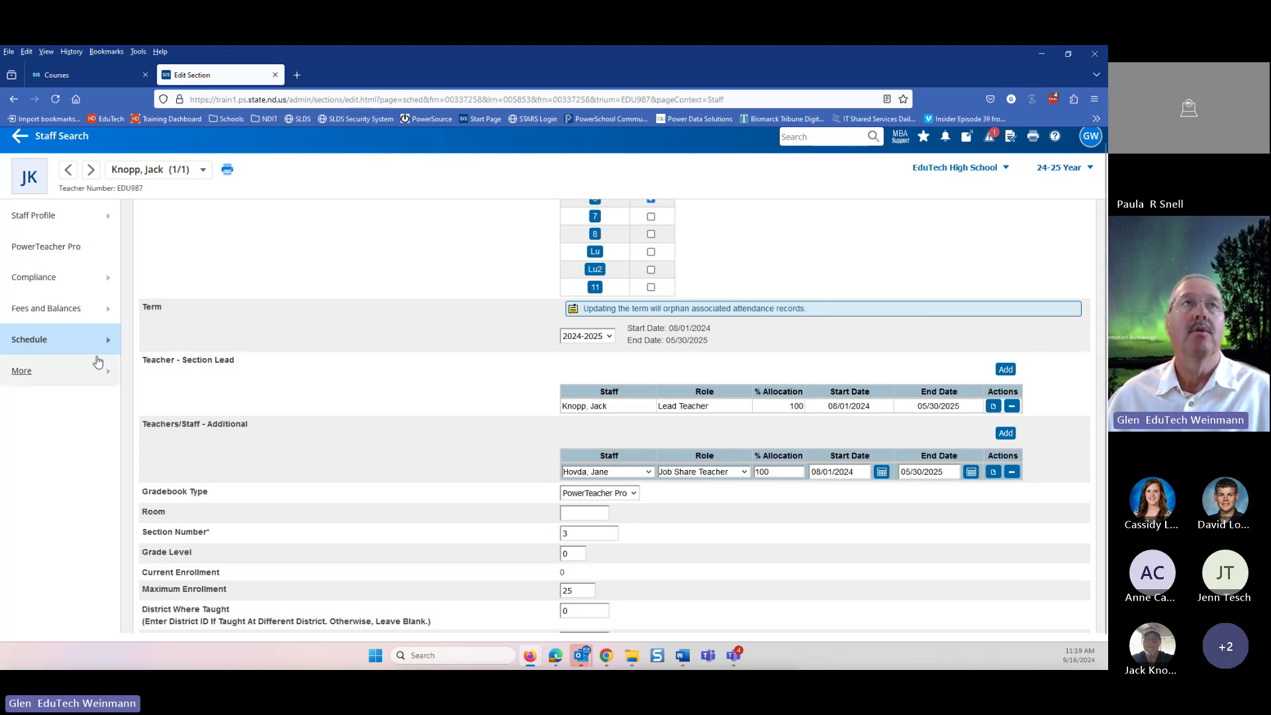
{"action": "scroll", "coordinate": [276, 357], "scroll_direction": "up", "scroll_amount": 5}
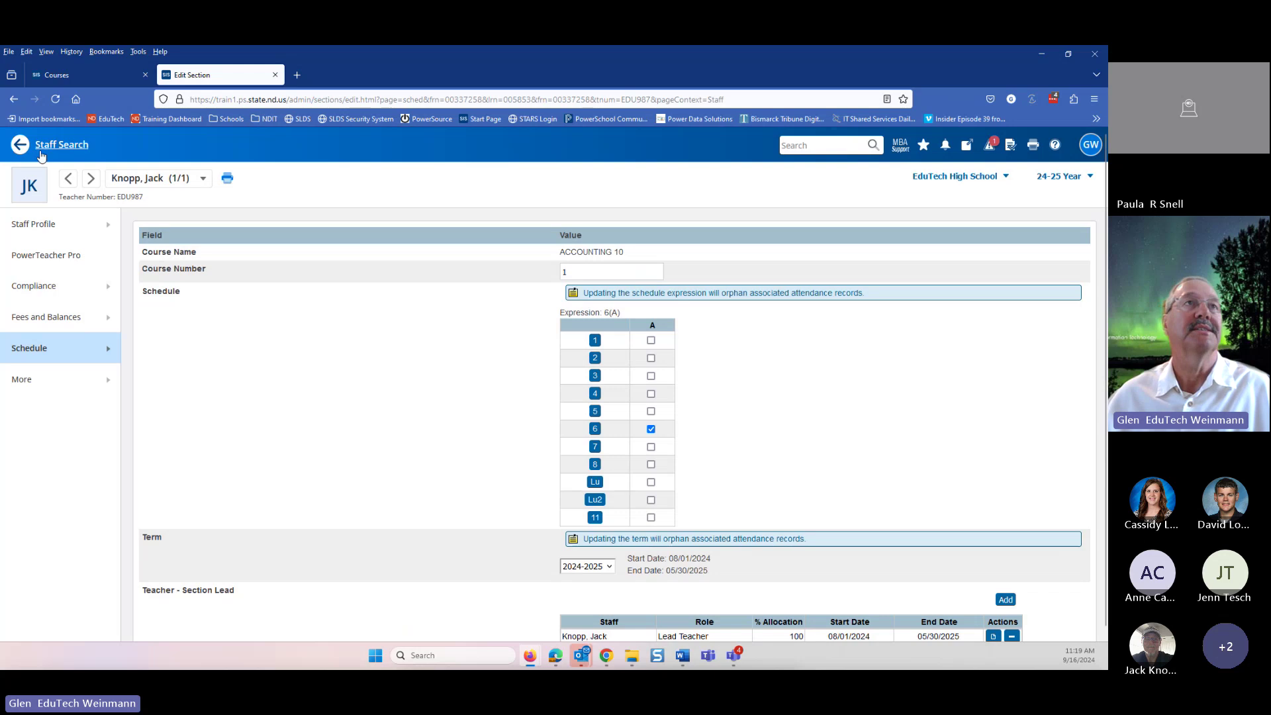
- From the Start Page, open System Management > User Roles > Co-Teaching
{"action": "left_click", "coordinate": [40, 151]}
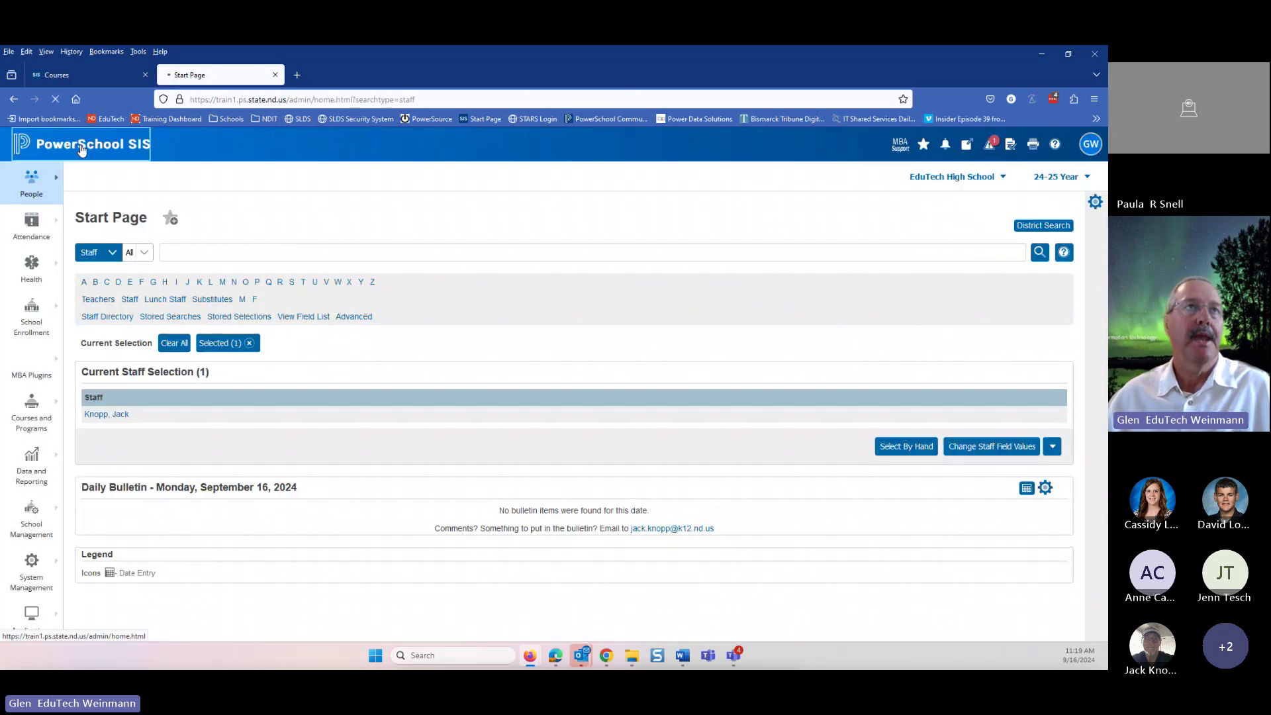
{"action": "left_click", "coordinate": [81, 149]}
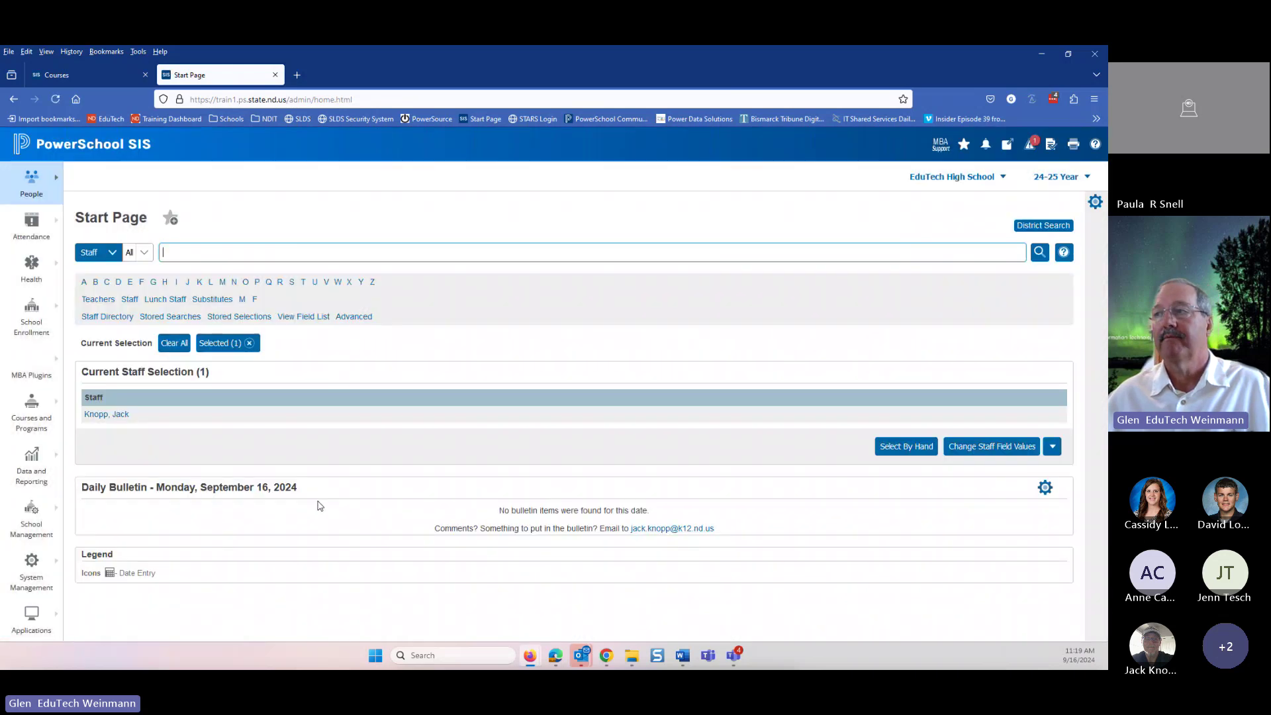
{"action": "left_click", "coordinate": [31, 582]}
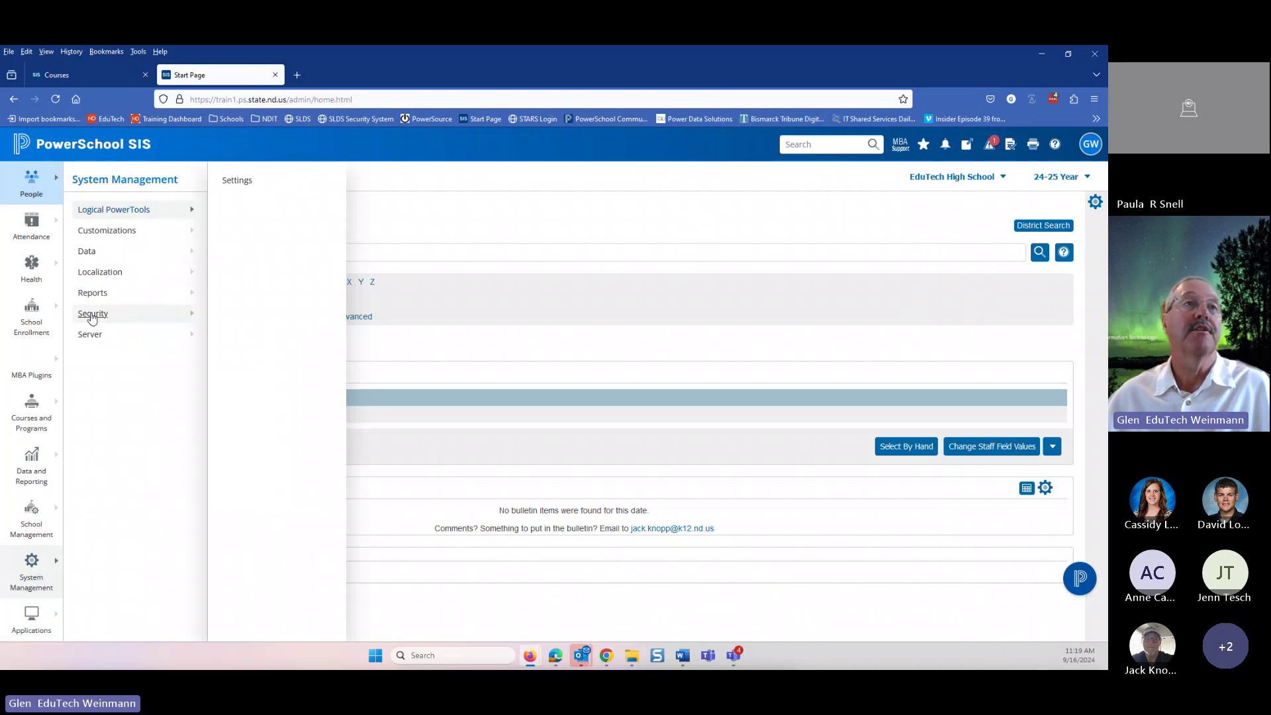
{"action": "mouse_move", "coordinate": [93, 319]}
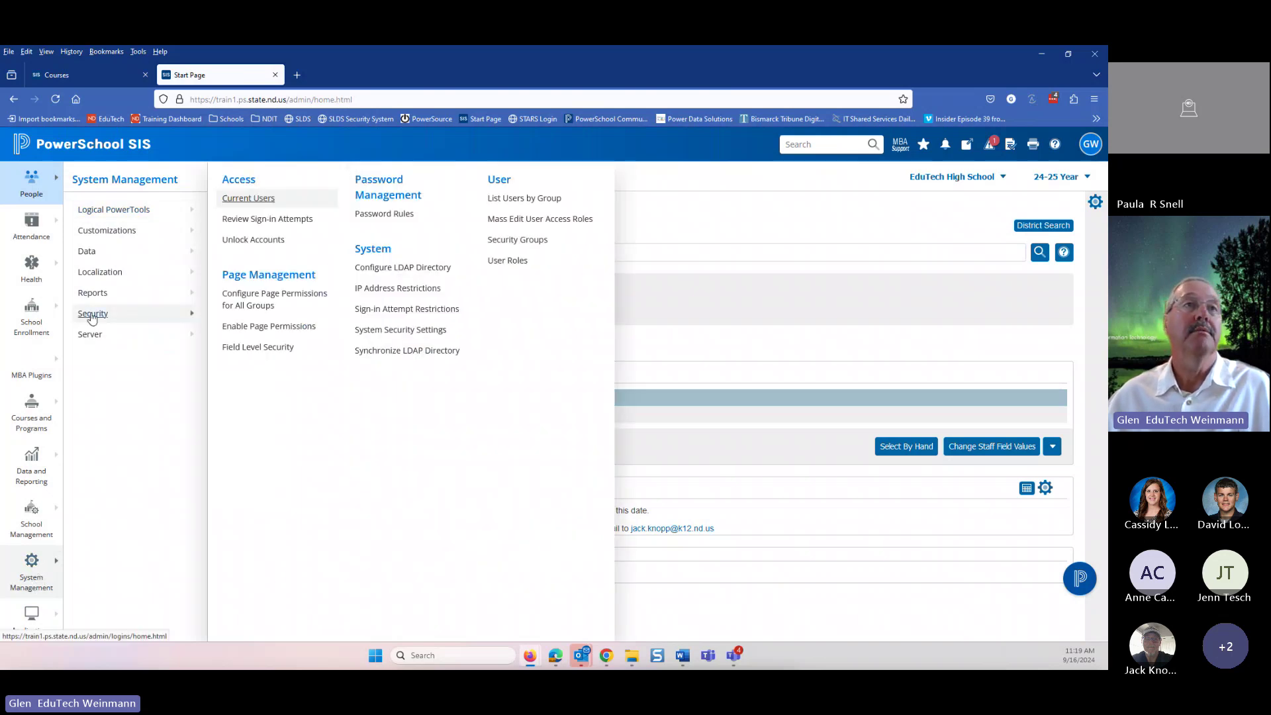
{"action": "left_click", "coordinate": [499, 264]}
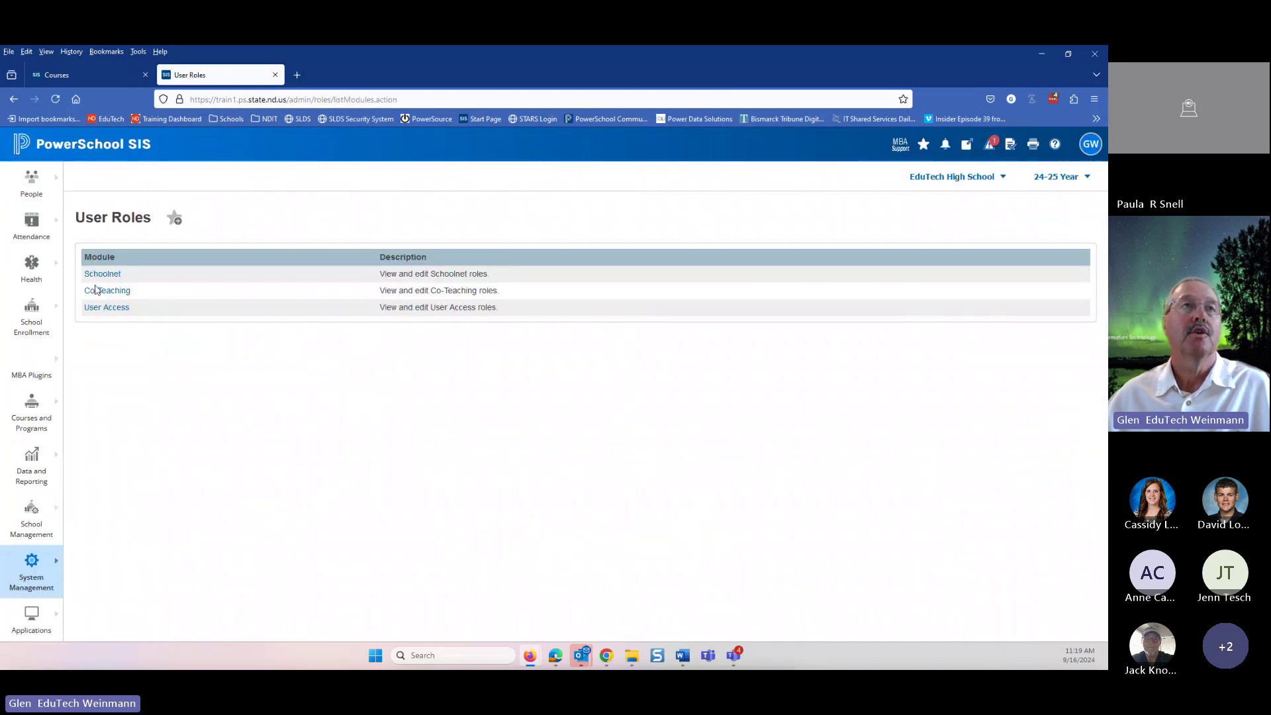
{"action": "left_click", "coordinate": [110, 291]}
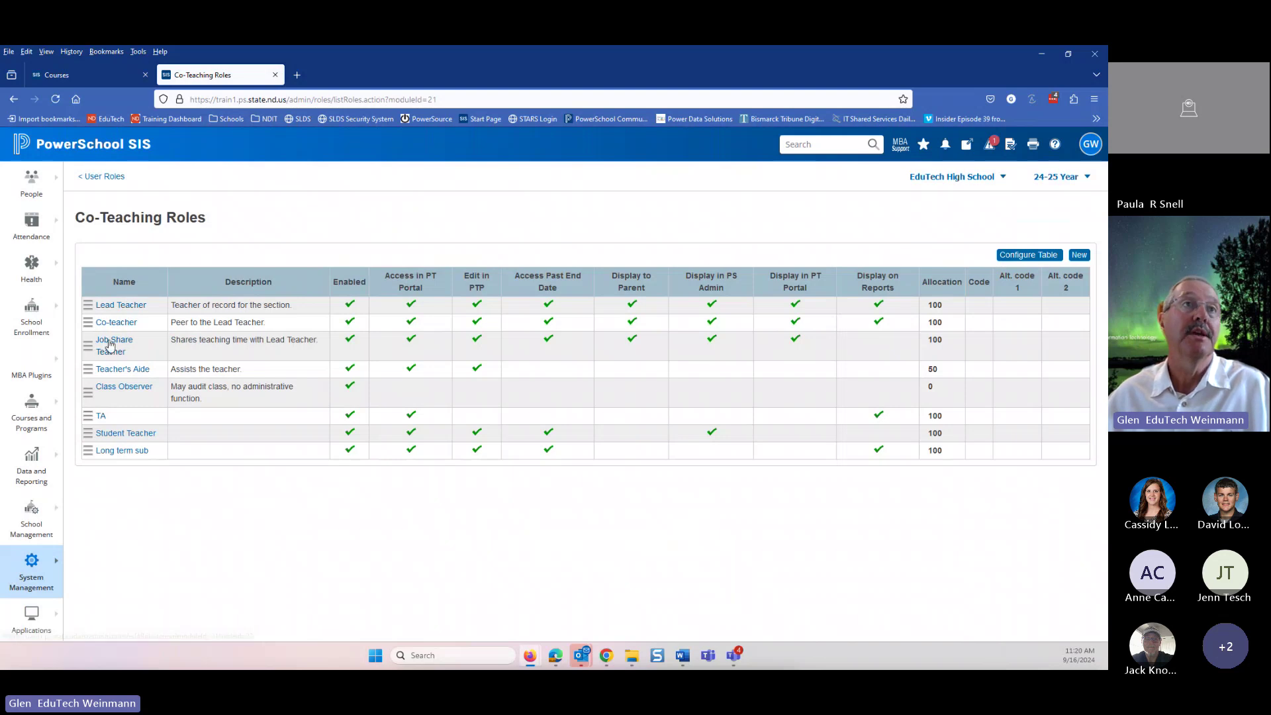
- Review the Job Share Teacher role, then return to the Start Page and clear the staff selection
{"action": "left_click", "coordinate": [111, 346]}
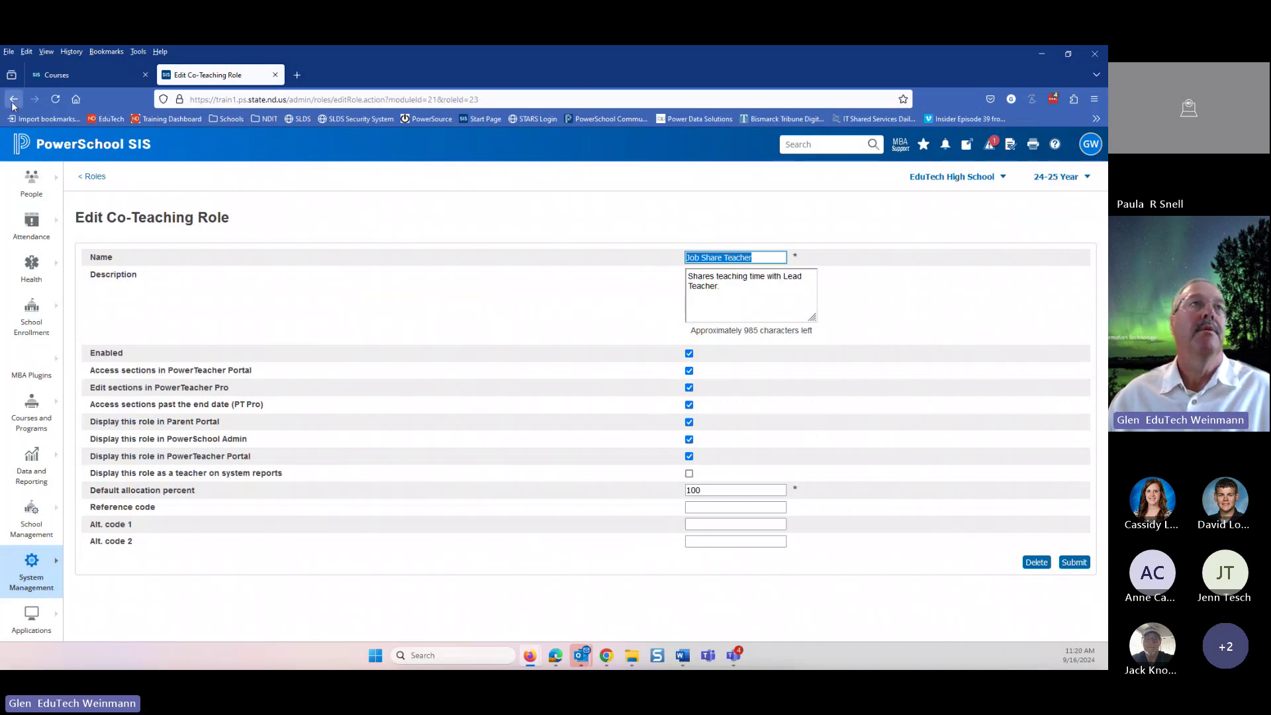
{"action": "left_click", "coordinate": [36, 149]}
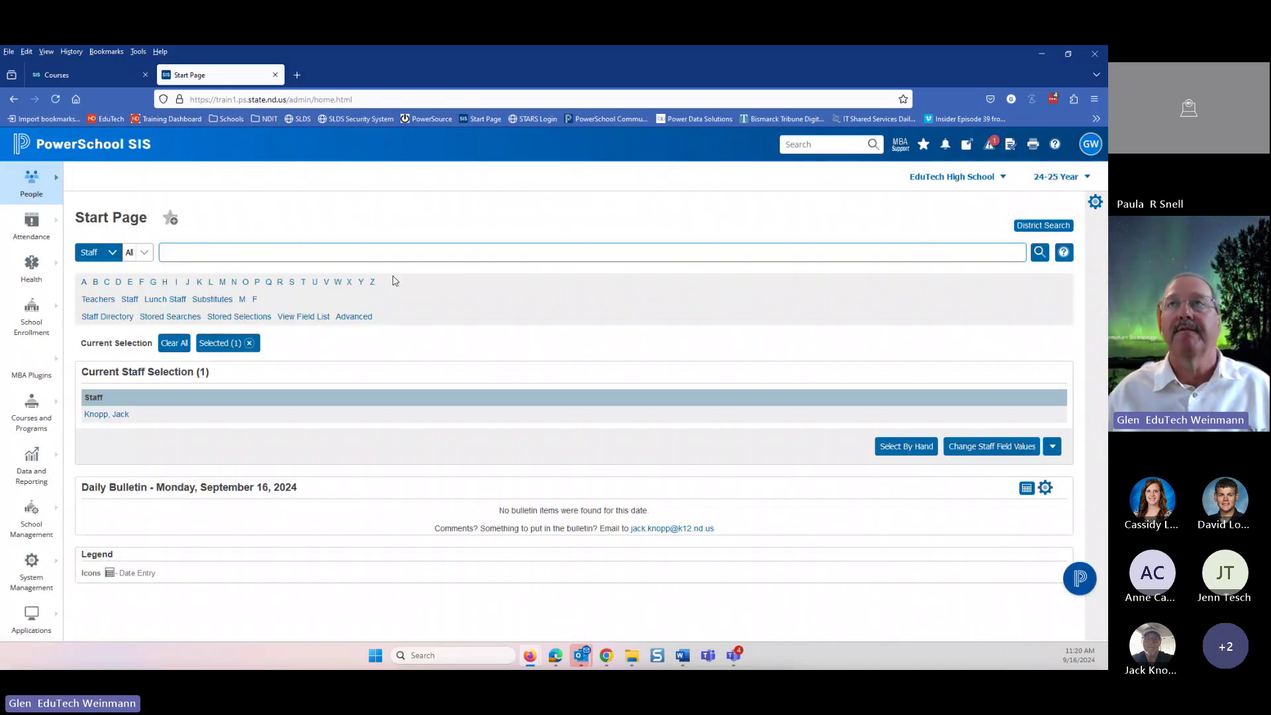
{"action": "left_click", "coordinate": [176, 343]}
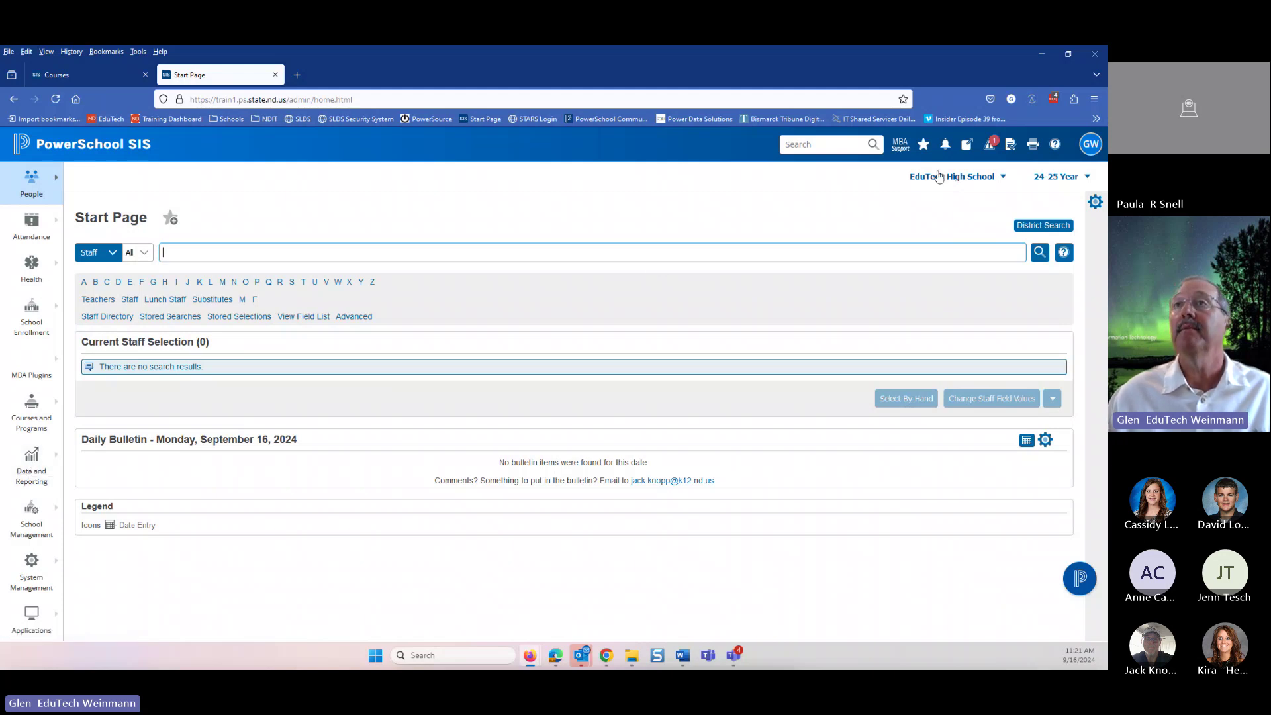
- Switch to the District Office and open Compliance Reports, scrolling to the ND Reports section
{"action": "left_click", "coordinate": [938, 177]}
{"action": "left_click", "coordinate": [829, 533]}
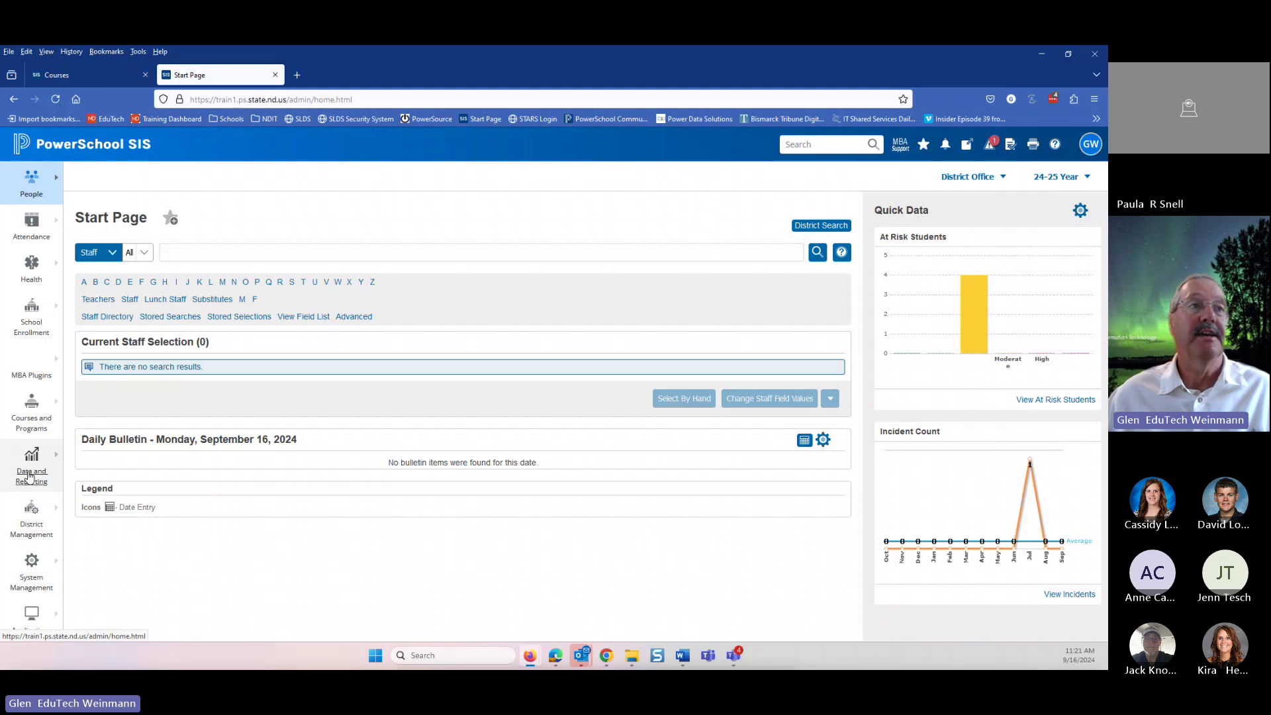
{"action": "left_click", "coordinate": [30, 475]}
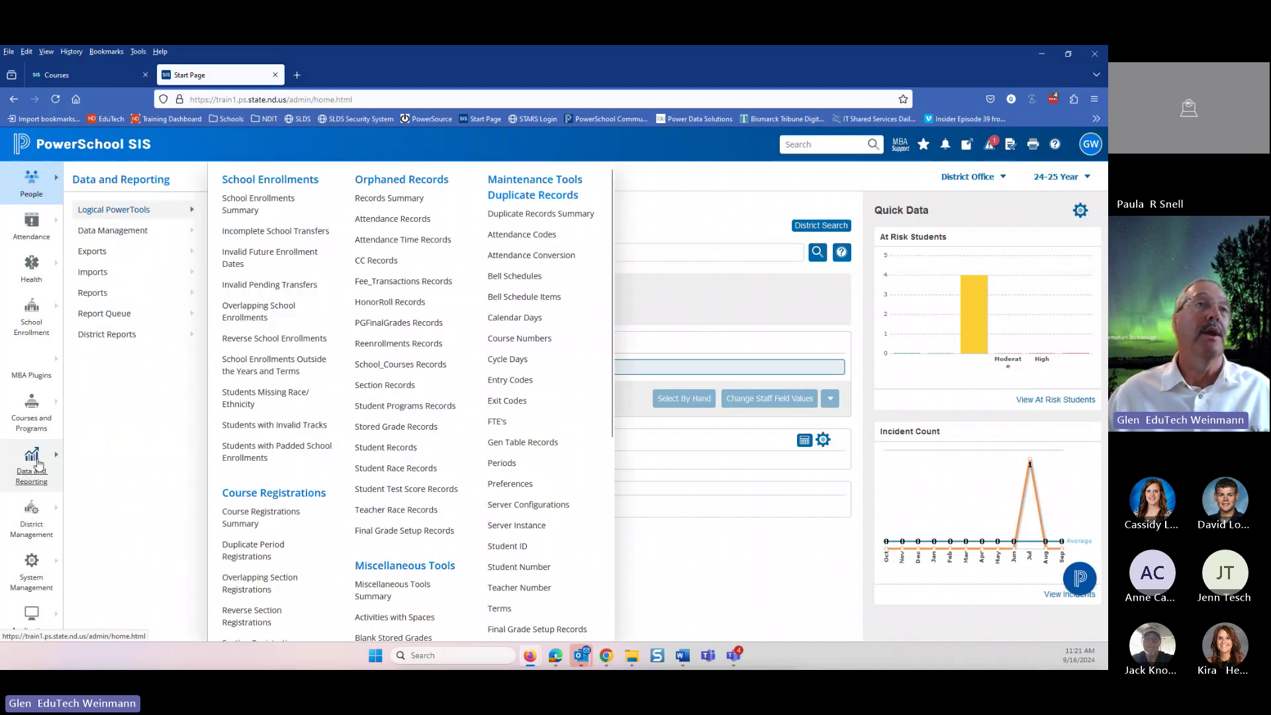
{"action": "left_click", "coordinate": [94, 294]}
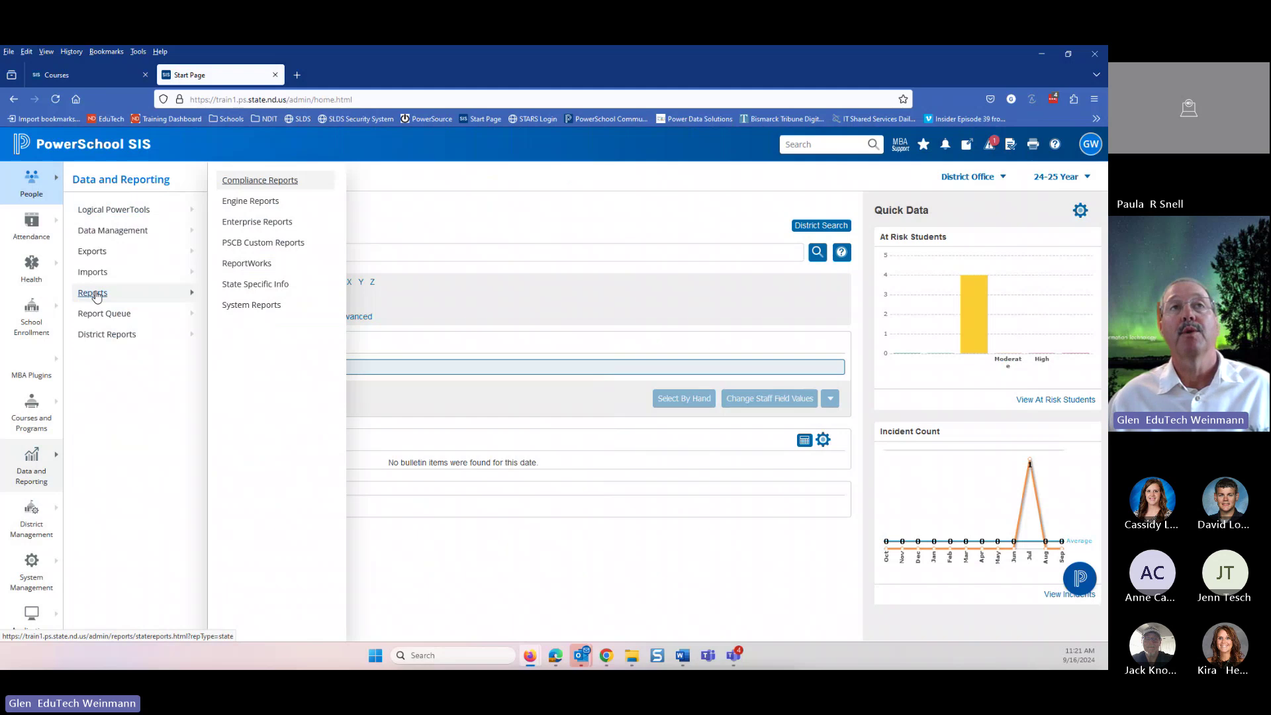
{"action": "left_click", "coordinate": [272, 181]}
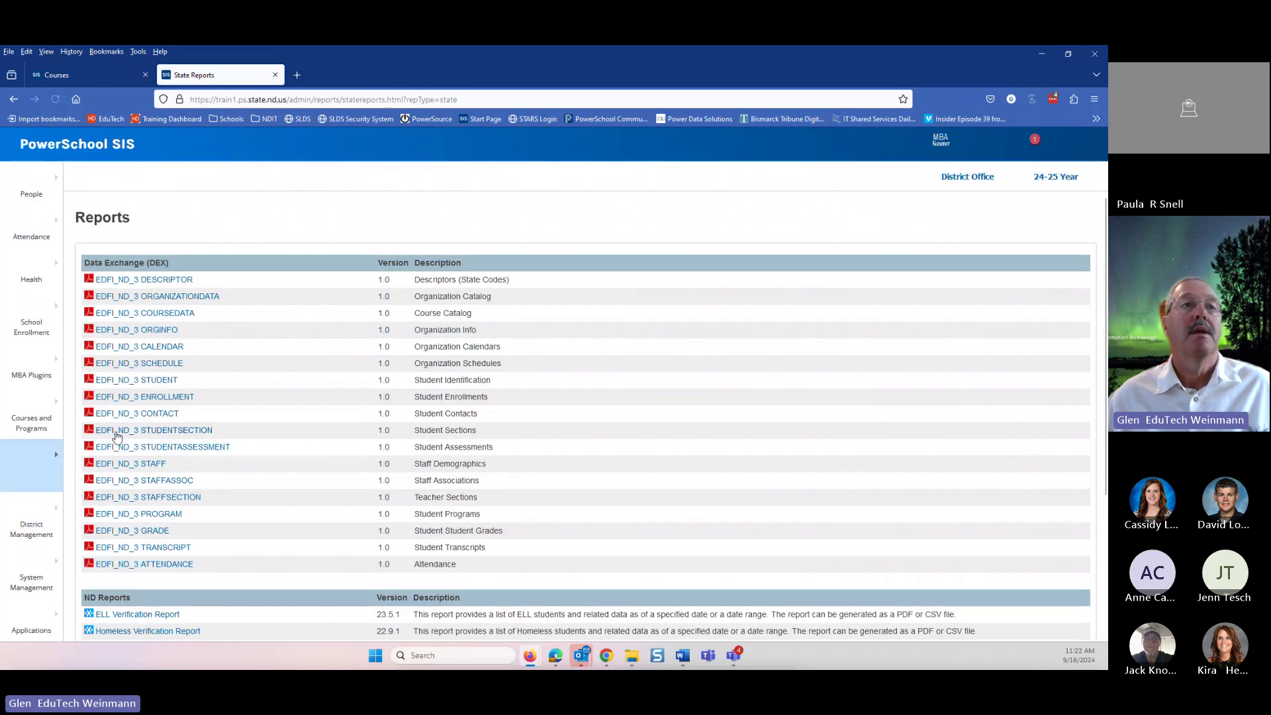
{"action": "scroll", "coordinate": [131, 488], "scroll_direction": "down", "scroll_amount": 5}
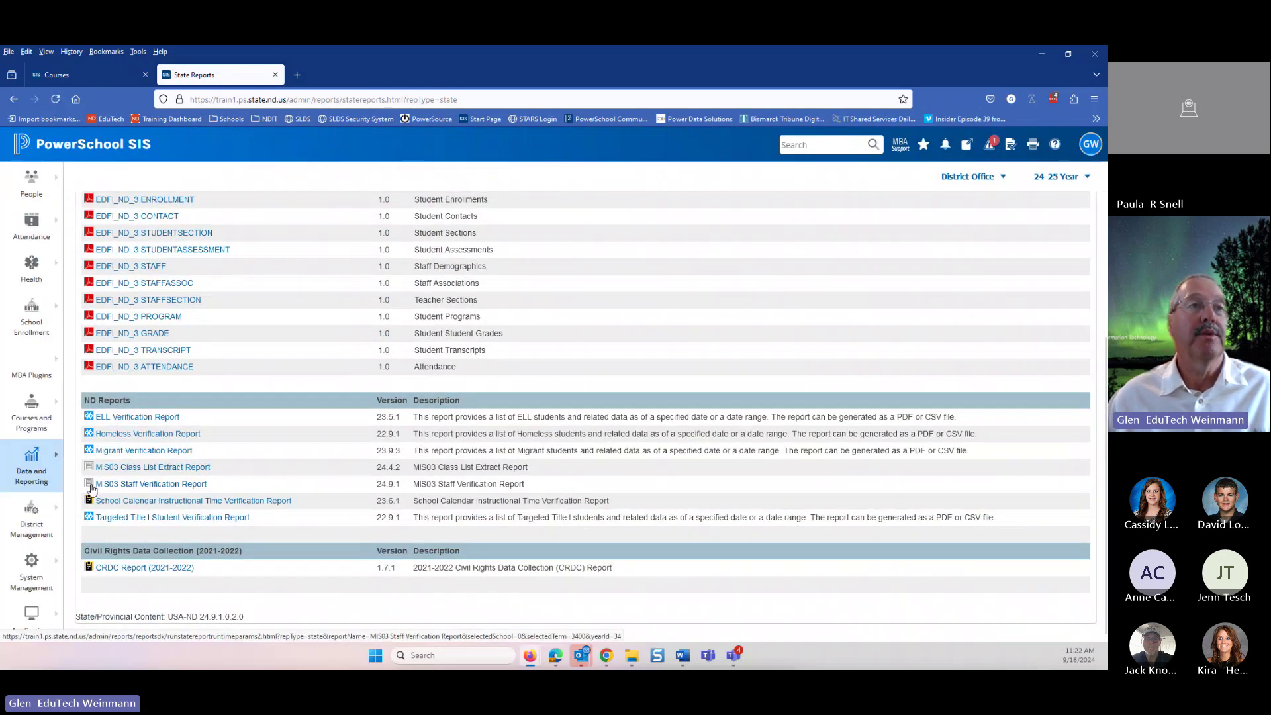
- Open the MIS03 report, select Hughes High, Fargo Middle and EduTech High, and save parameters as defaults
{"action": "left_click", "coordinate": [177, 489]}
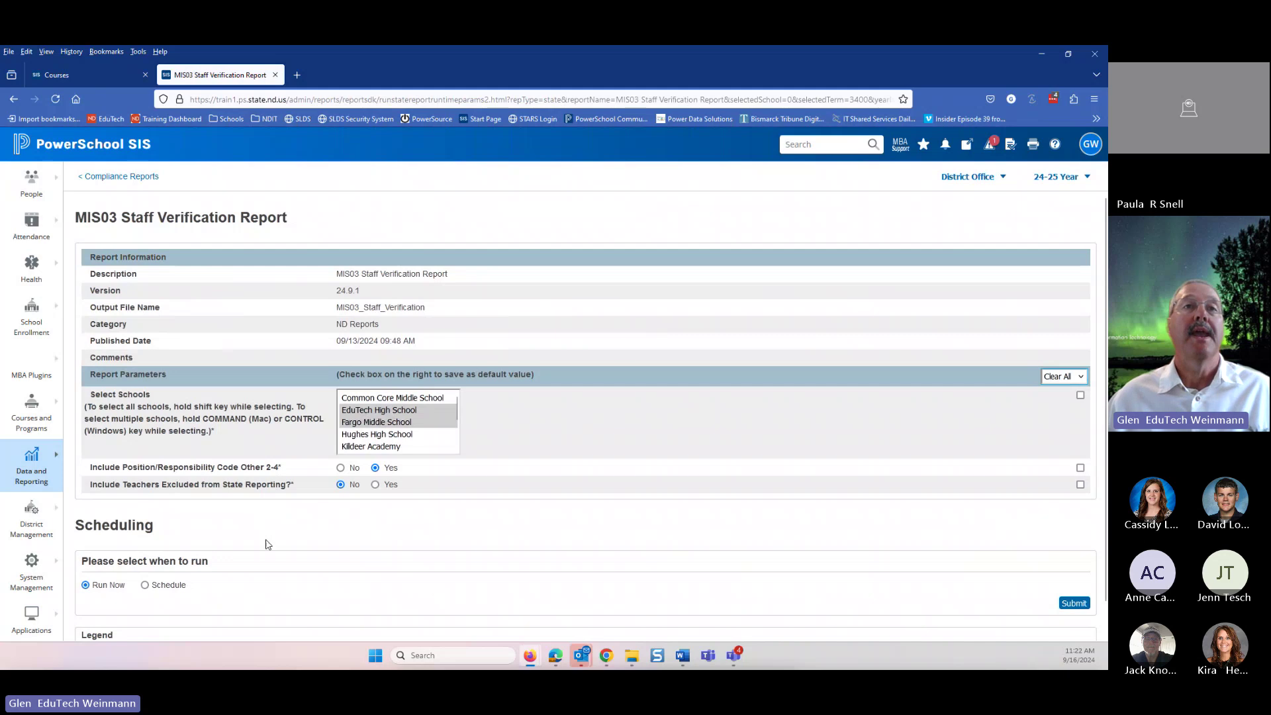
{"action": "left_click", "coordinate": [363, 436]}
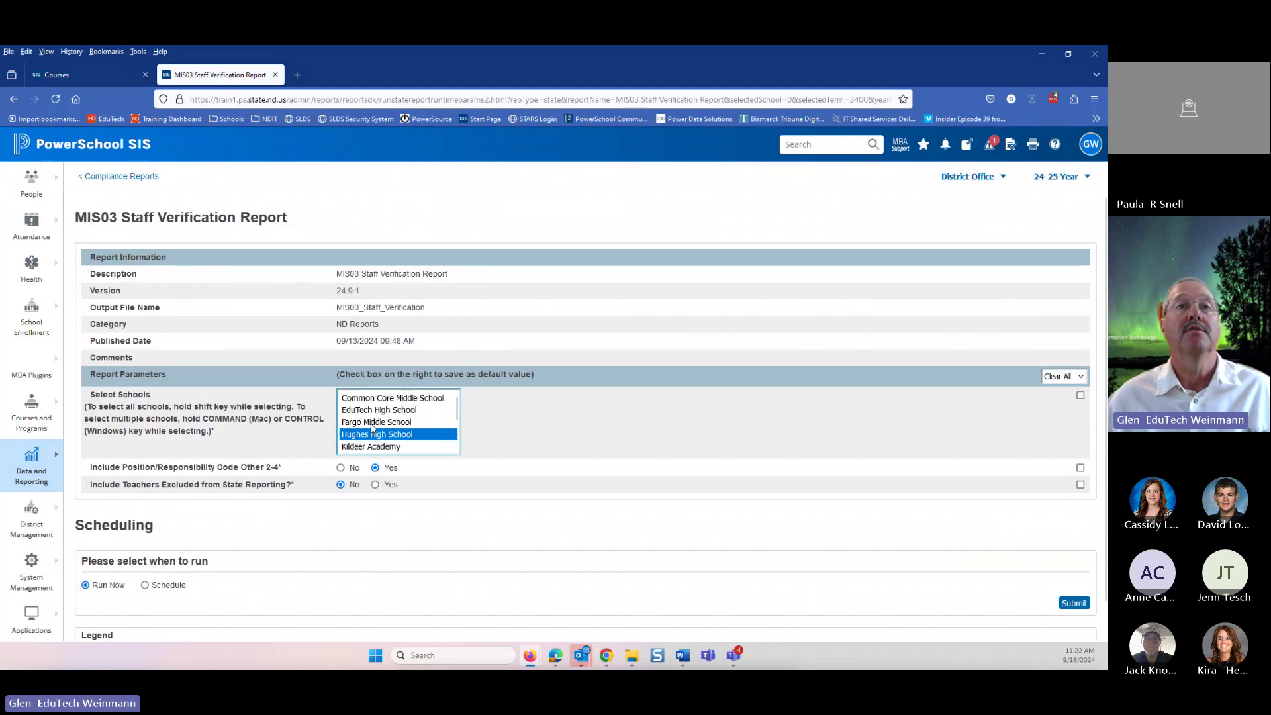
{"action": "left_click", "coordinate": [372, 424], "text": "ctrl"}
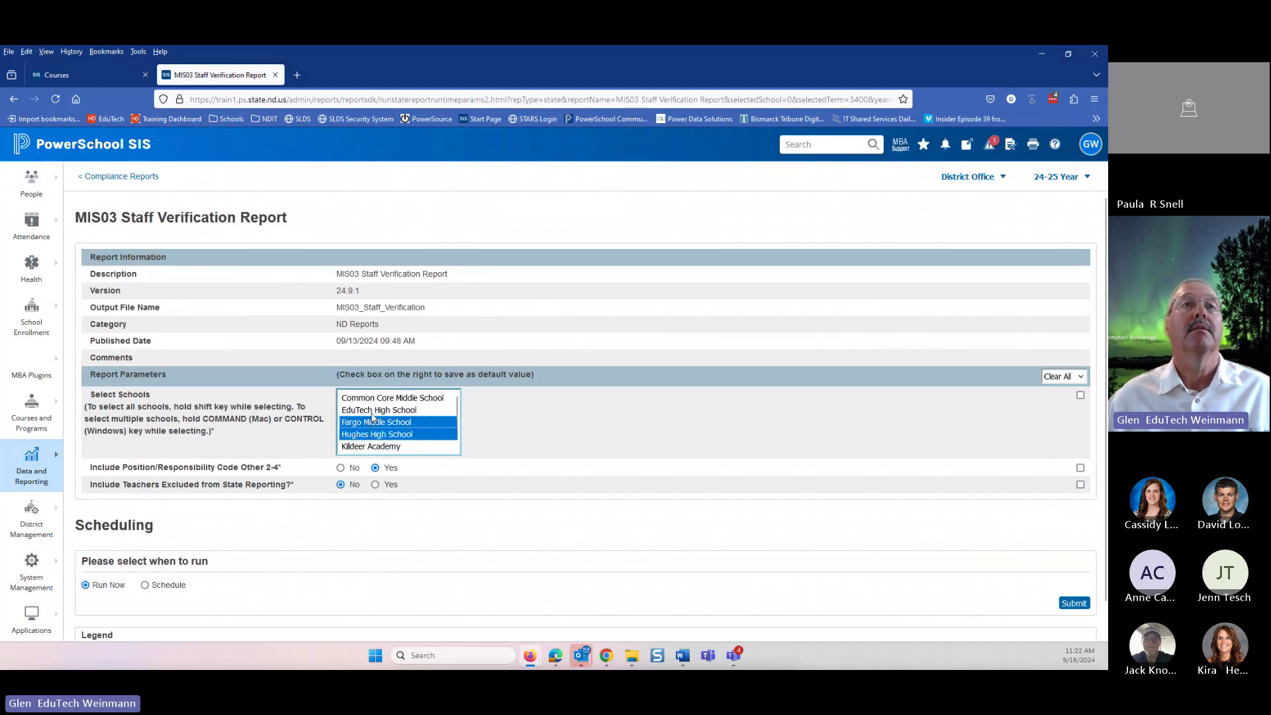
{"action": "left_click", "coordinate": [373, 412], "text": "ctrl"}
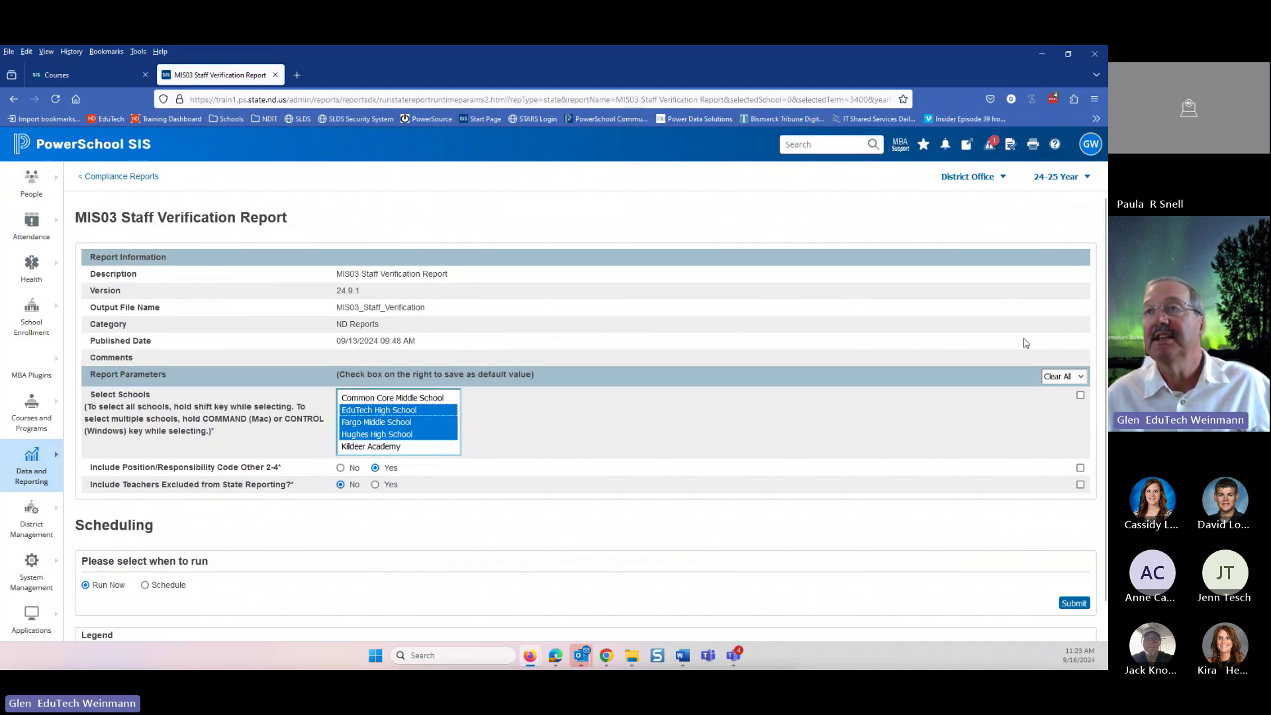
{"action": "left_click", "coordinate": [1063, 380]}
{"action": "left_click", "coordinate": [1053, 412]}
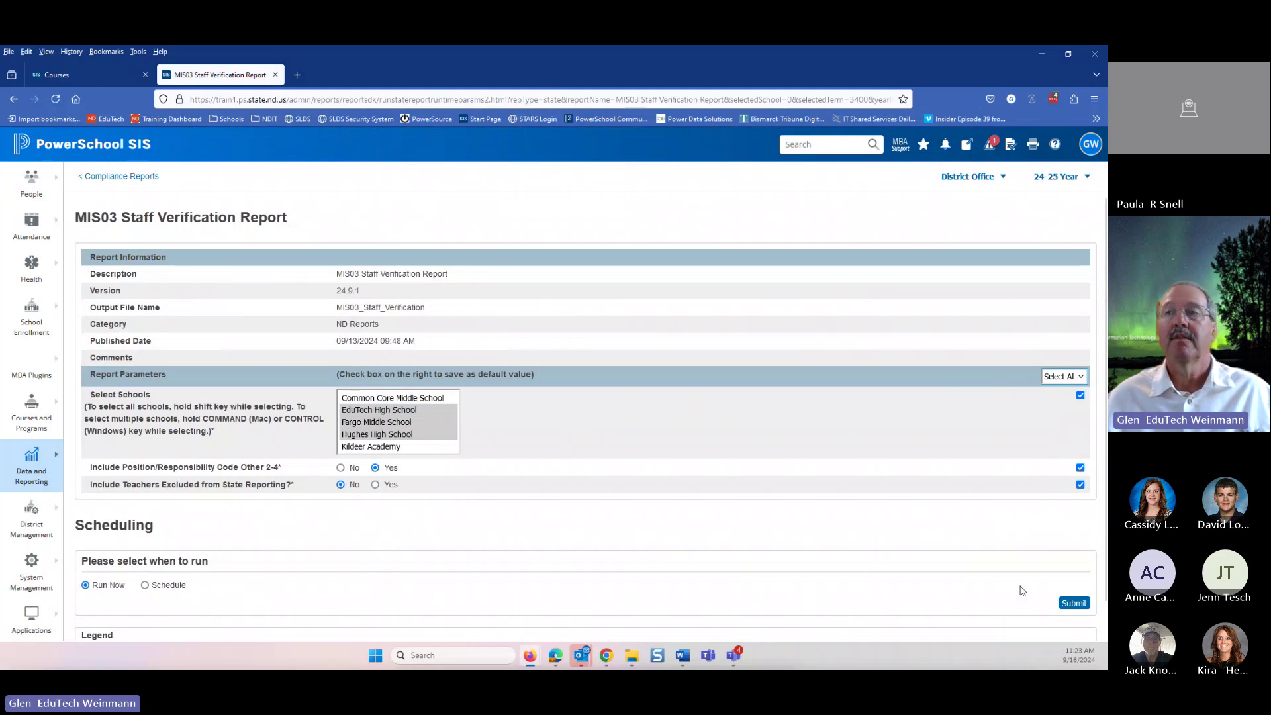
- Run the staff verification report, delete the older pending 09/13 report, and refresh the queue
{"action": "left_click", "coordinate": [1076, 605]}
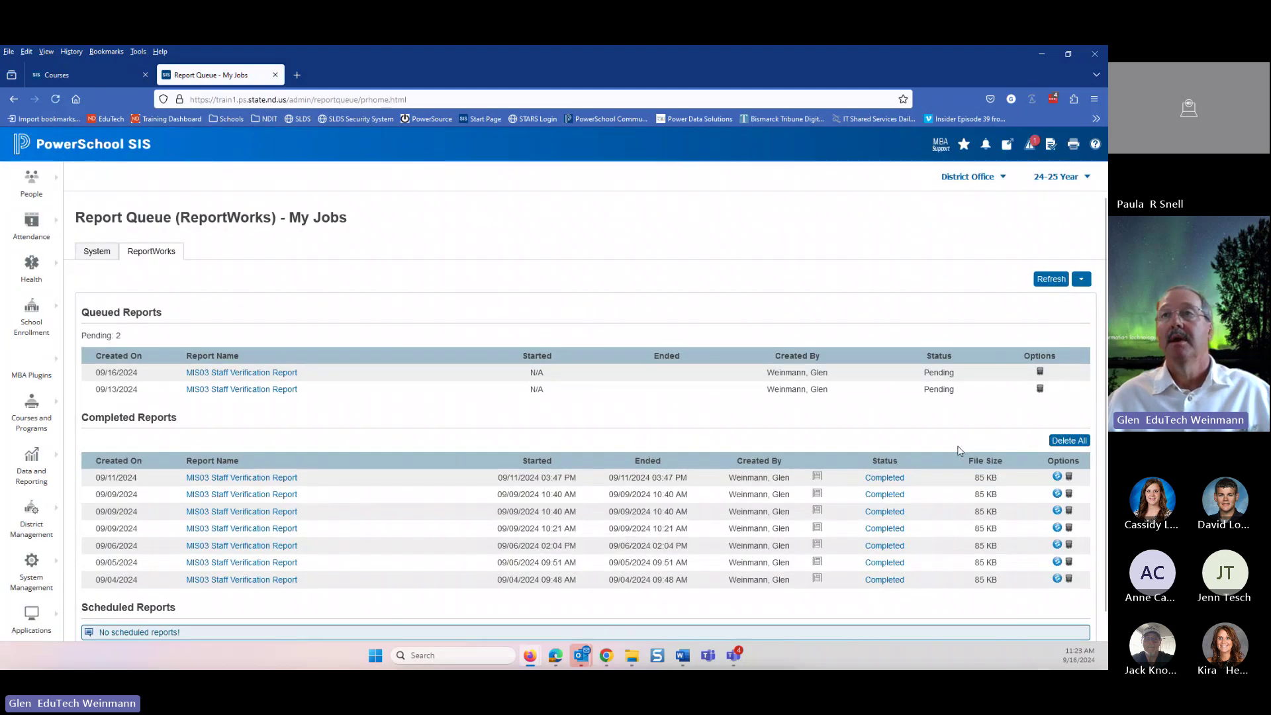
{"action": "left_click", "coordinate": [1040, 389]}
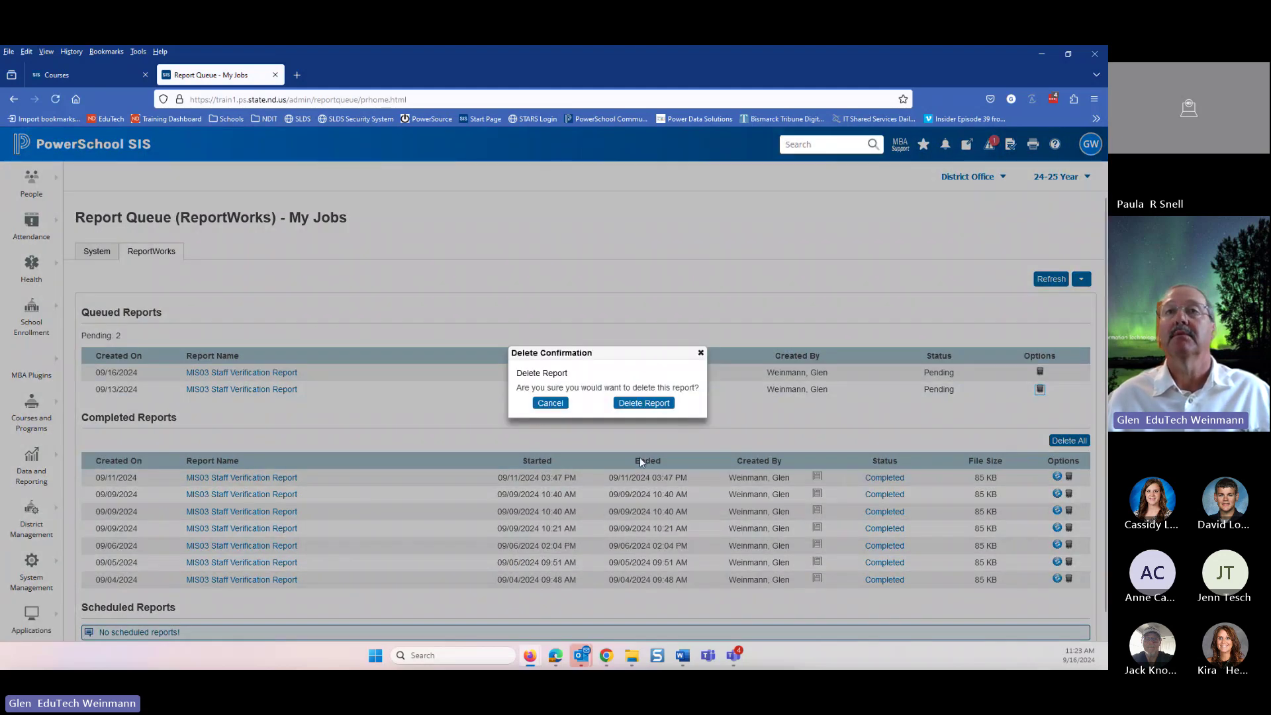
{"action": "left_click", "coordinate": [616, 405]}
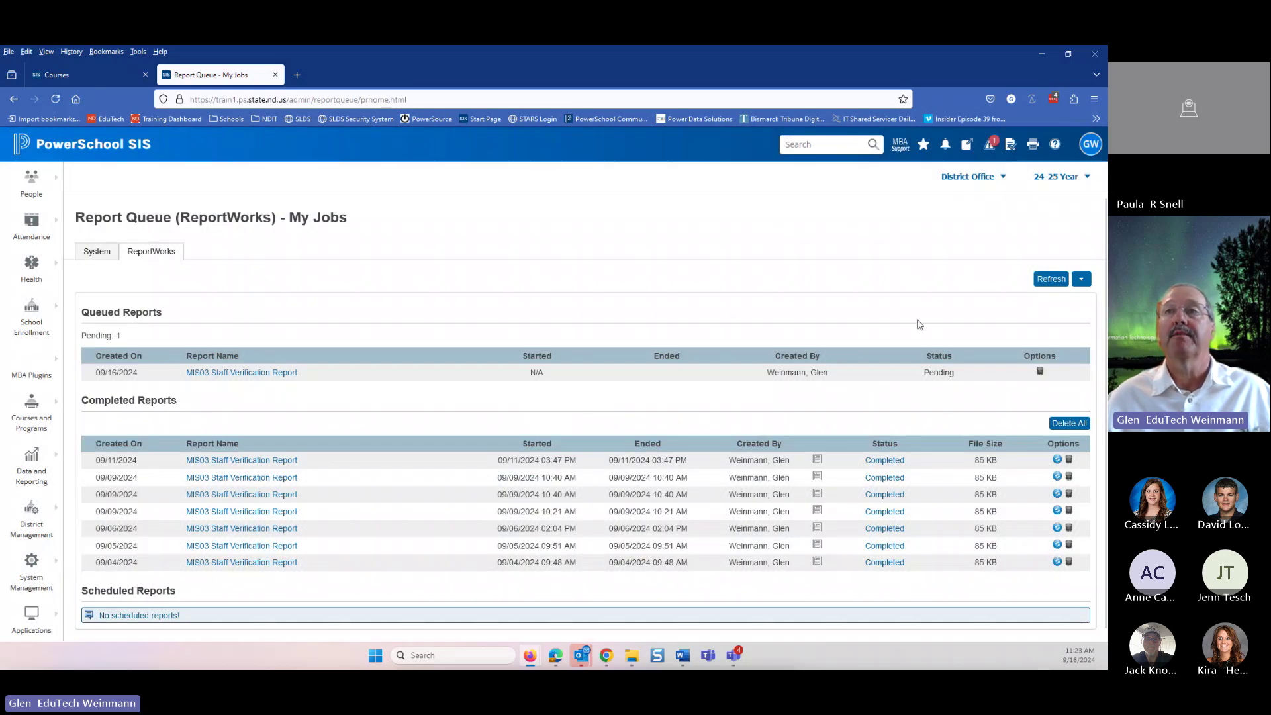
{"action": "left_click", "coordinate": [1042, 284]}
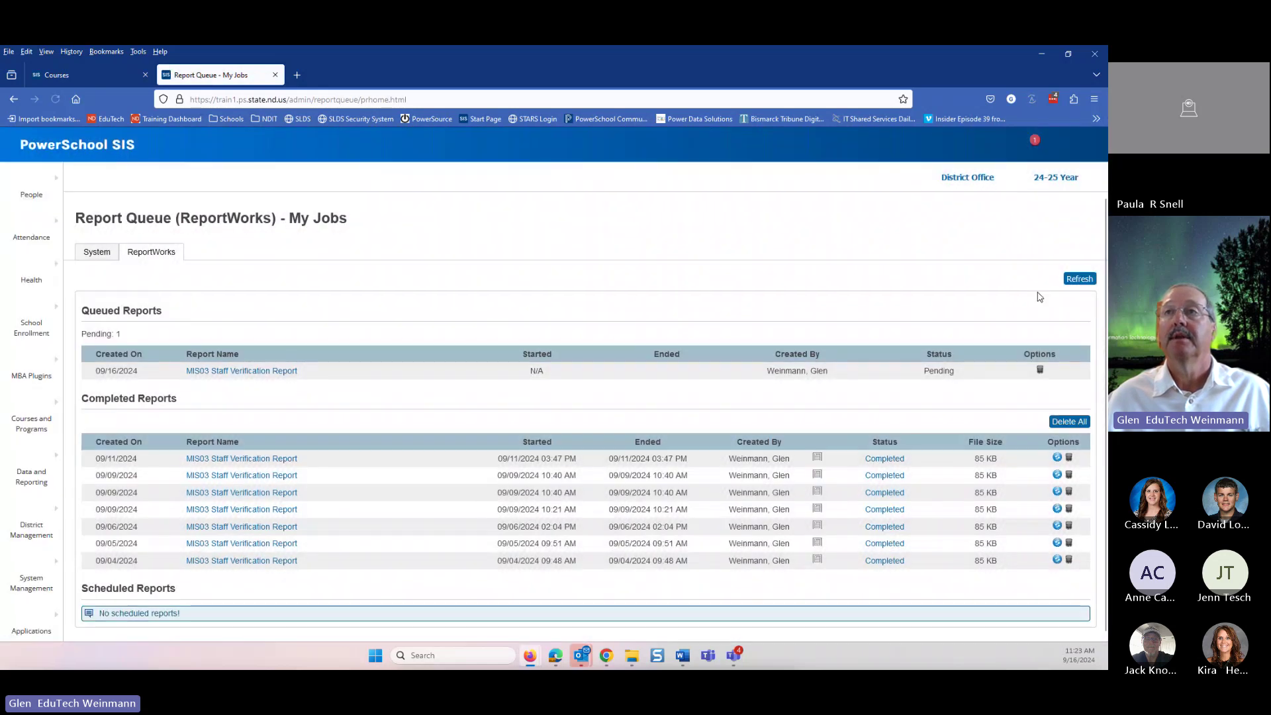
{"action": "left_click", "coordinate": [1050, 279]}
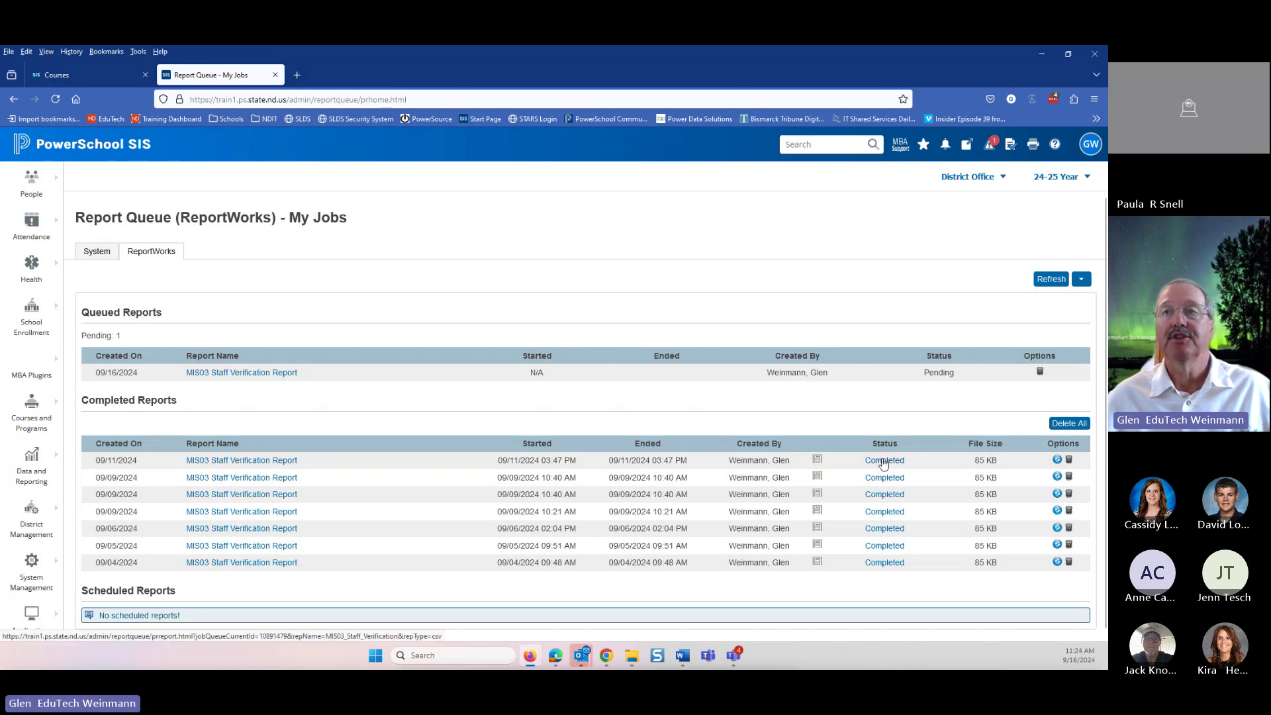
- Download the newest completed MIS03 report as CSV and show it in its folder
{"action": "left_click", "coordinate": [886, 462]}
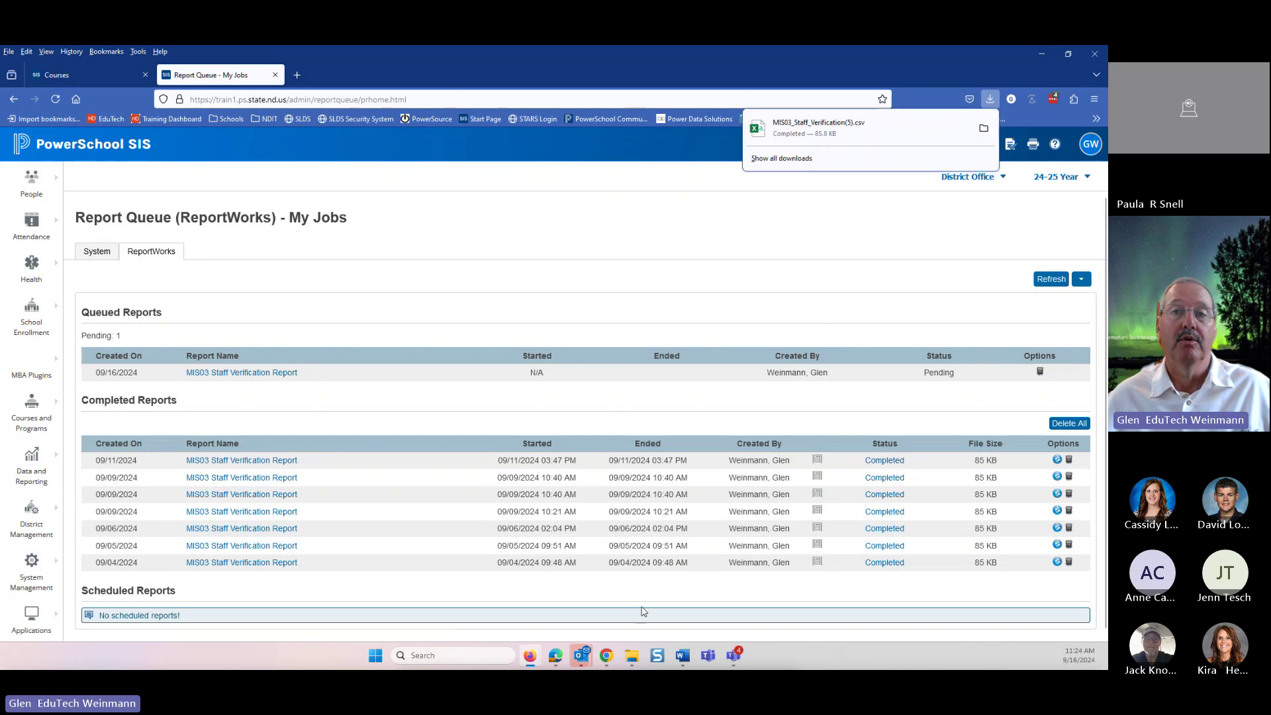
{"action": "mouse_move", "coordinate": [637, 658]}
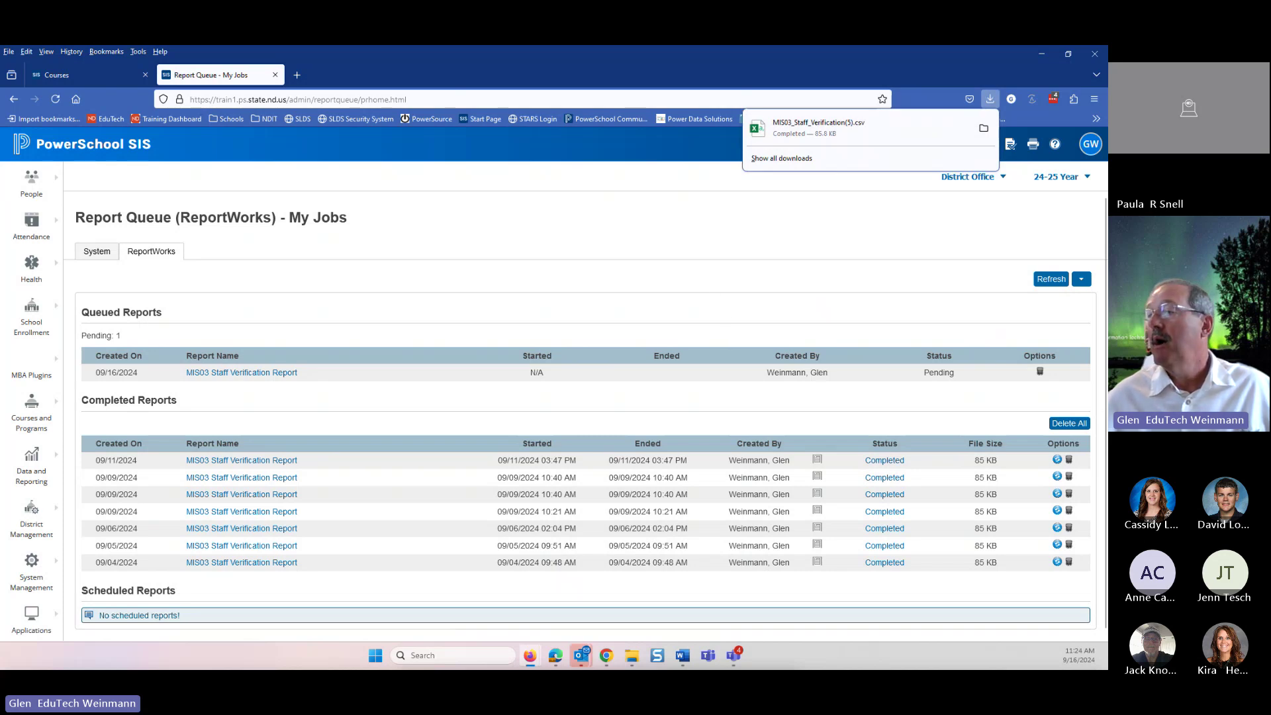
{"action": "left_click", "coordinate": [984, 128]}
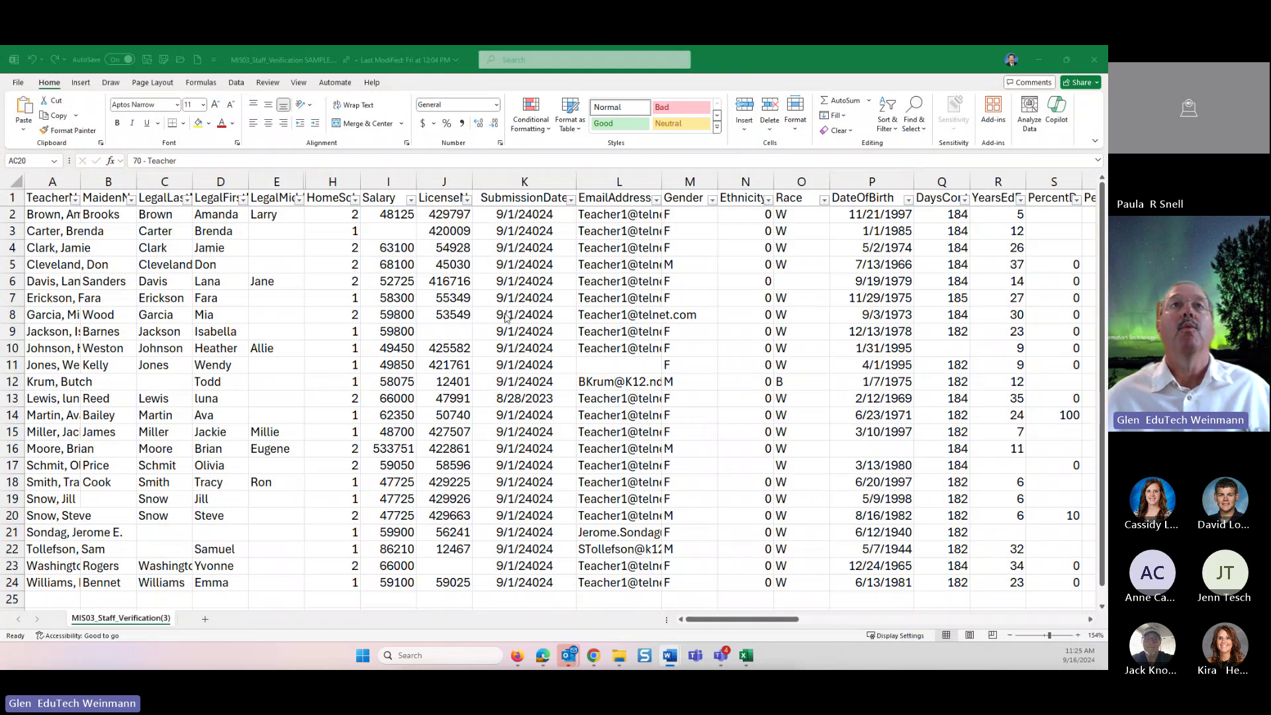
{"action": "left_click", "coordinate": [14, 198]}
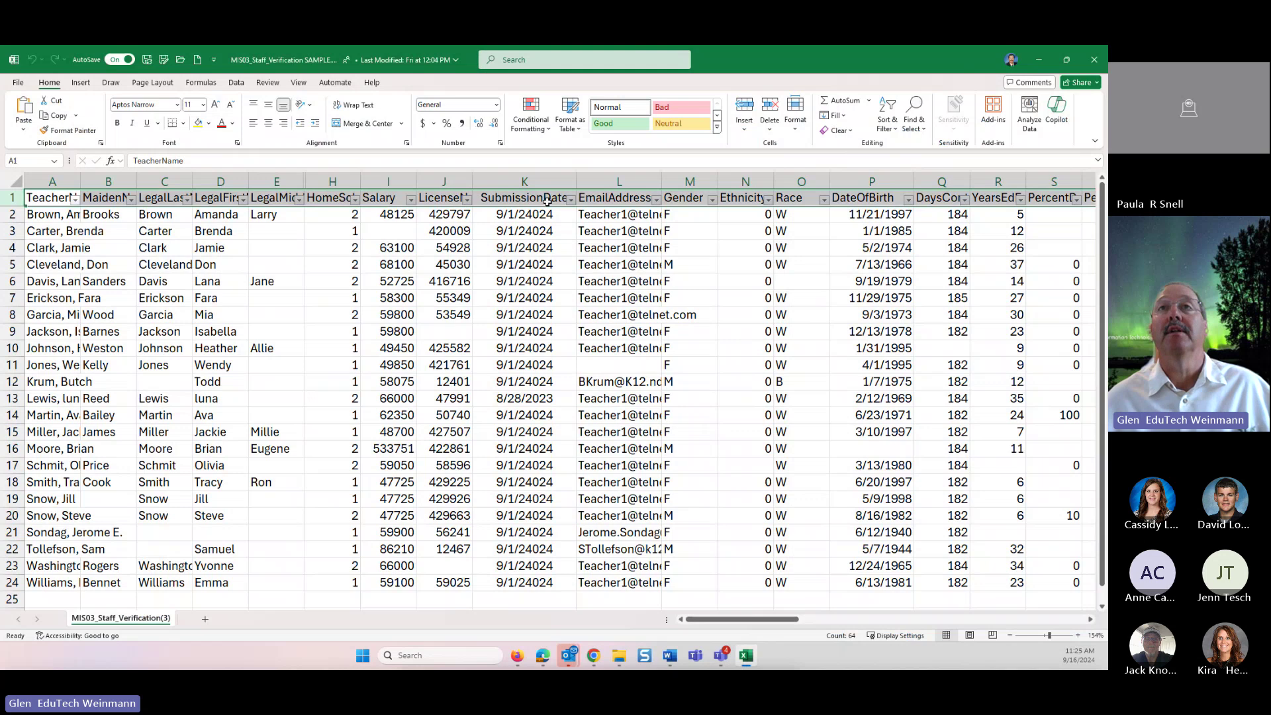
{"action": "left_click", "coordinate": [721, 298]}
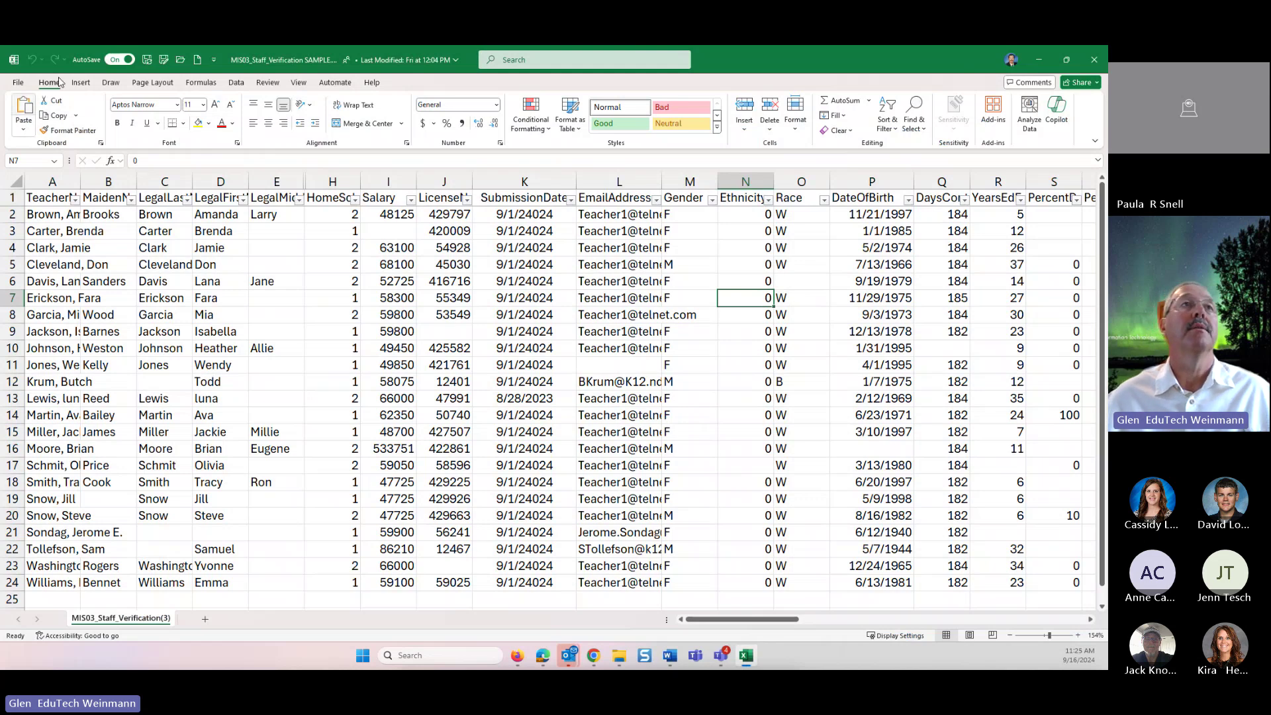
{"action": "left_click", "coordinate": [16, 183]}
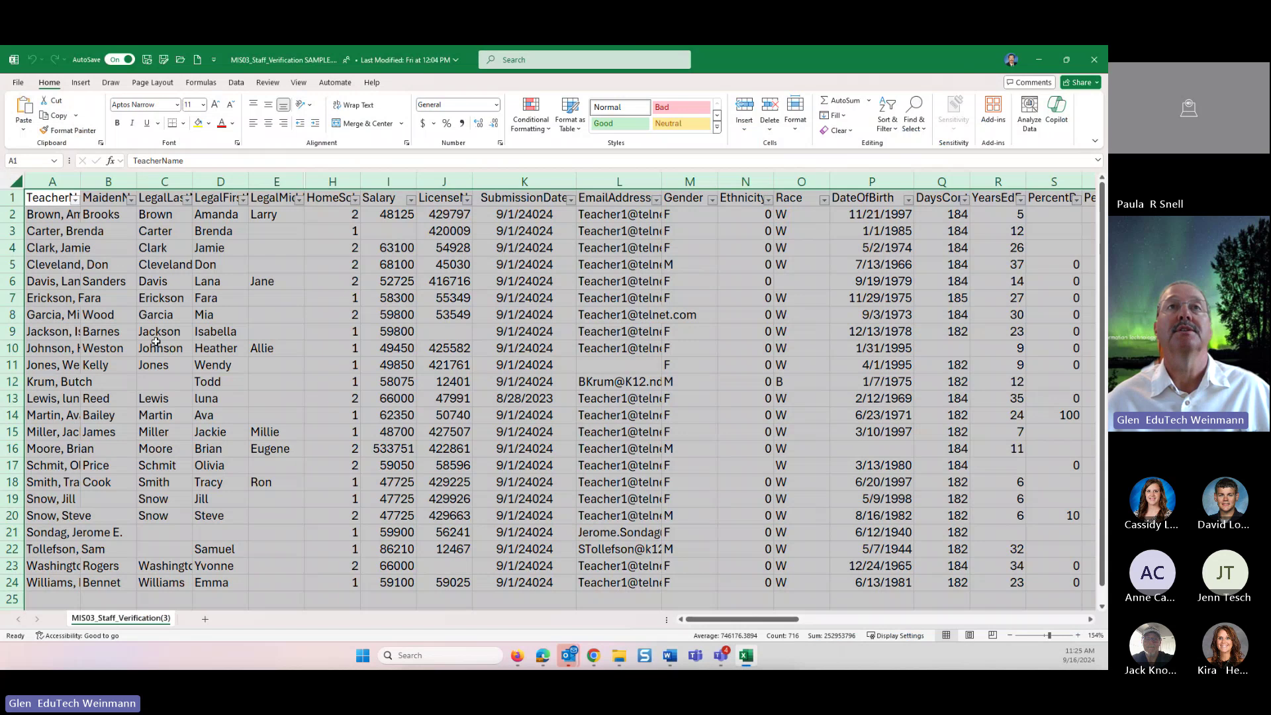
{"action": "left_click", "coordinate": [252, 349]}
{"action": "left_click", "coordinate": [12, 197]}
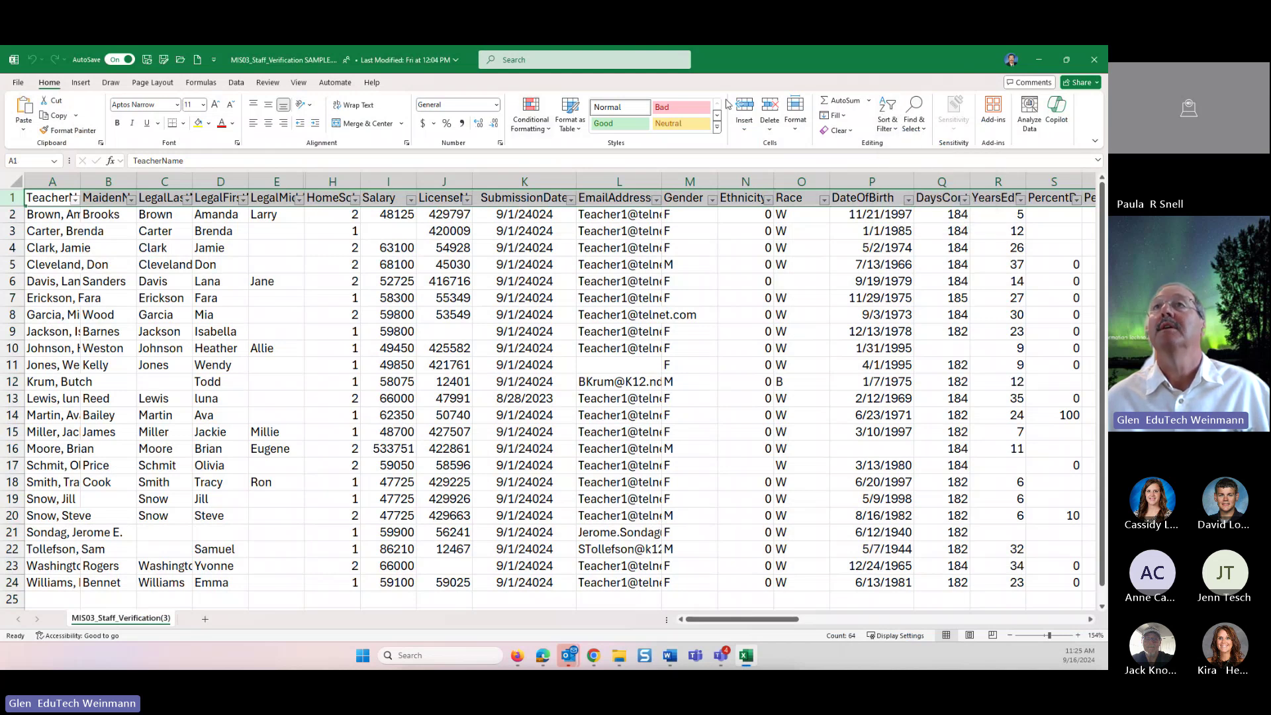
{"action": "left_click", "coordinate": [891, 112]}
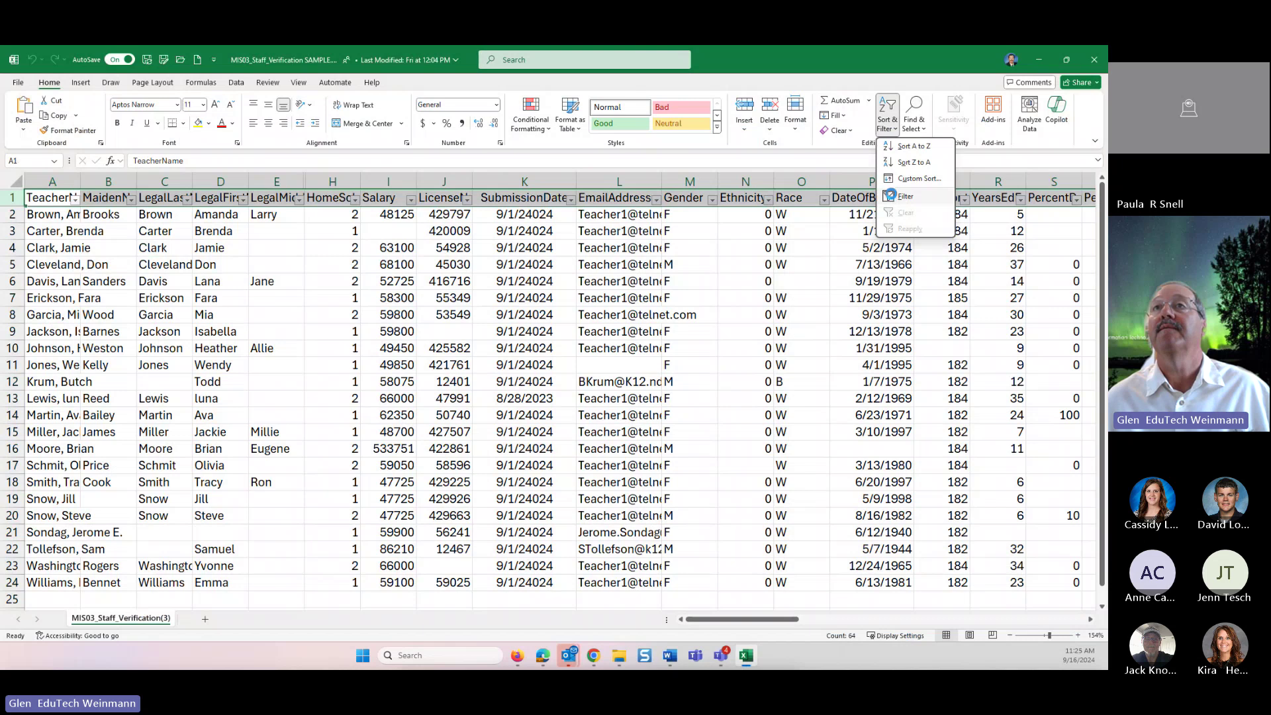
{"action": "left_click", "coordinate": [892, 196]}
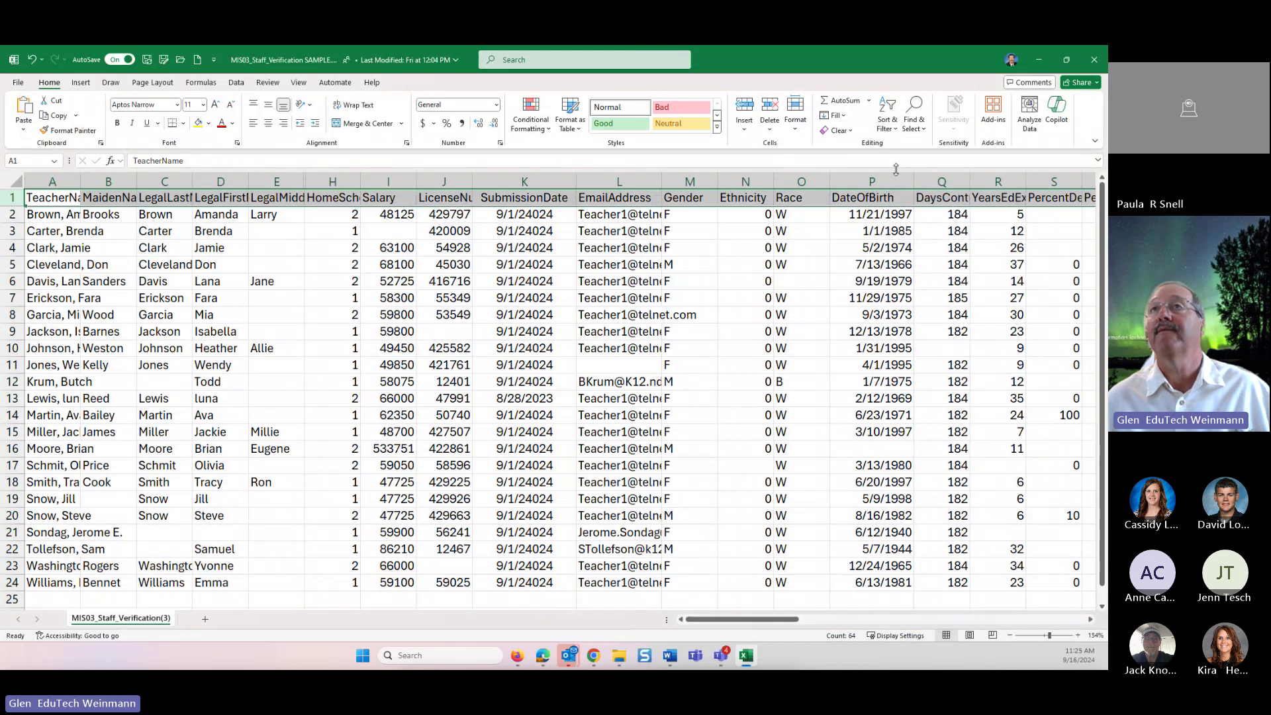
{"action": "left_click", "coordinate": [895, 117]}
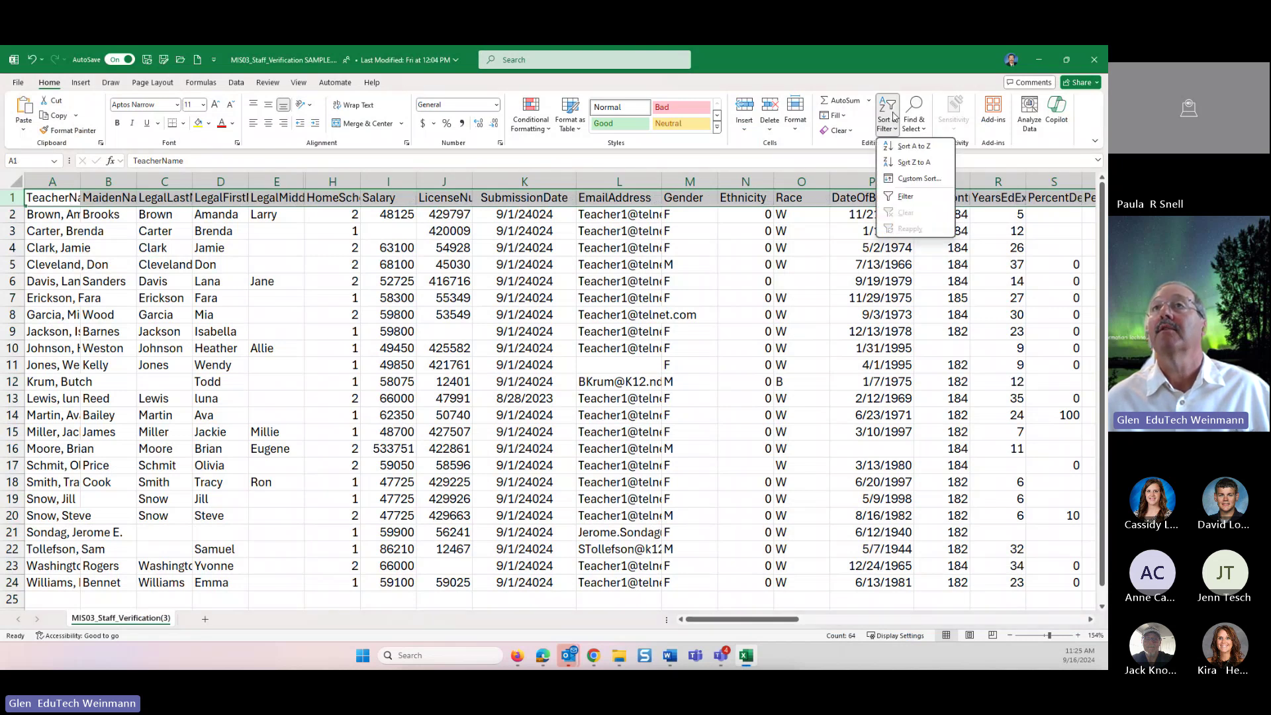
{"action": "left_click", "coordinate": [902, 195]}
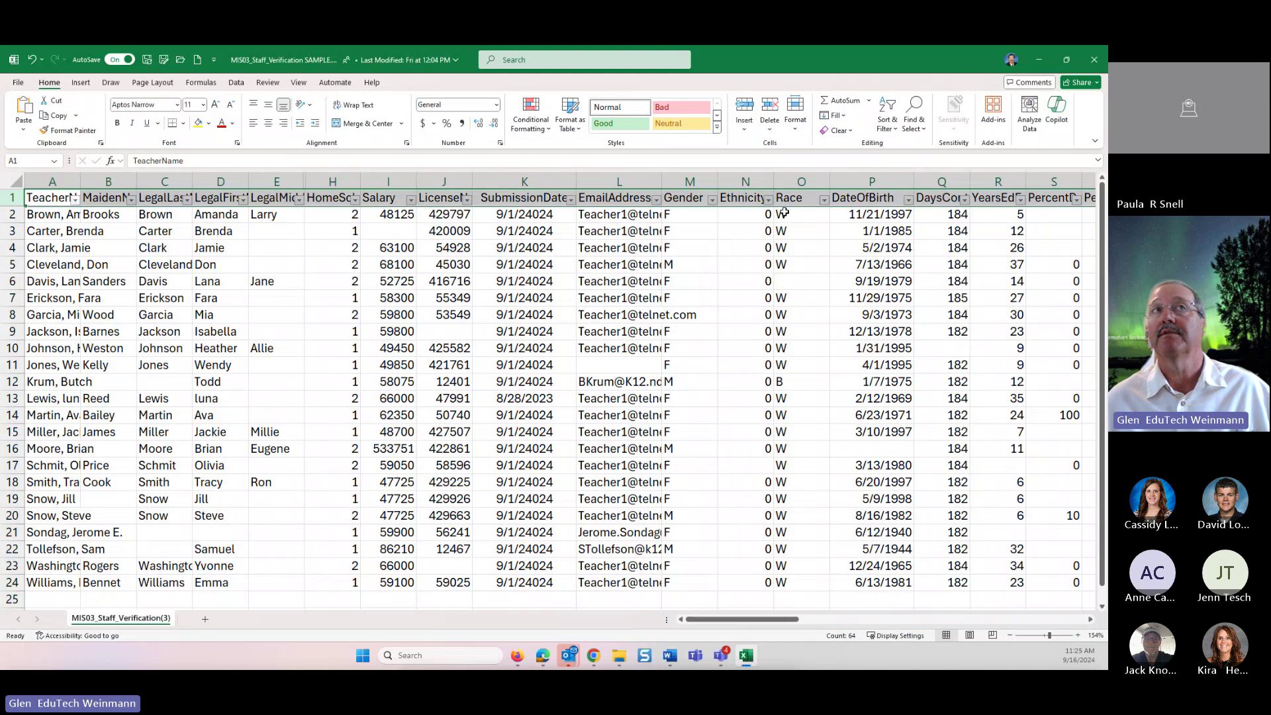
{"action": "left_click", "coordinate": [240, 84]}
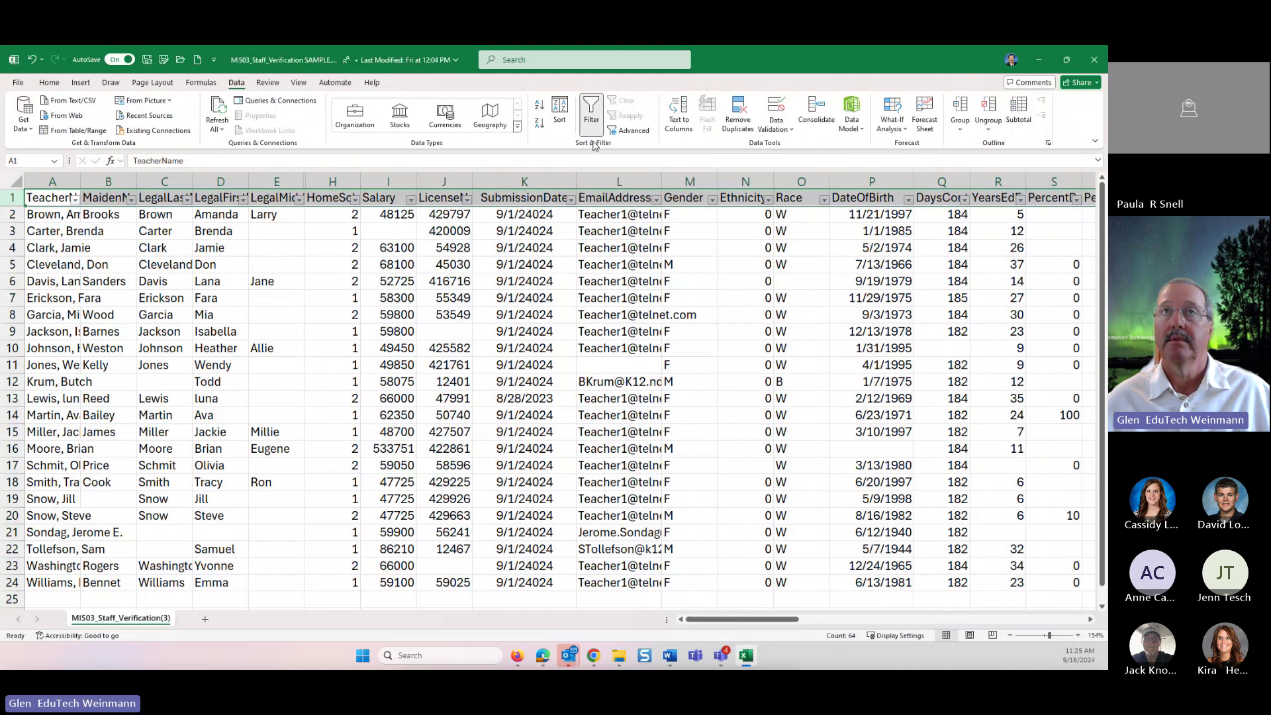
{"action": "left_click", "coordinate": [670, 306]}
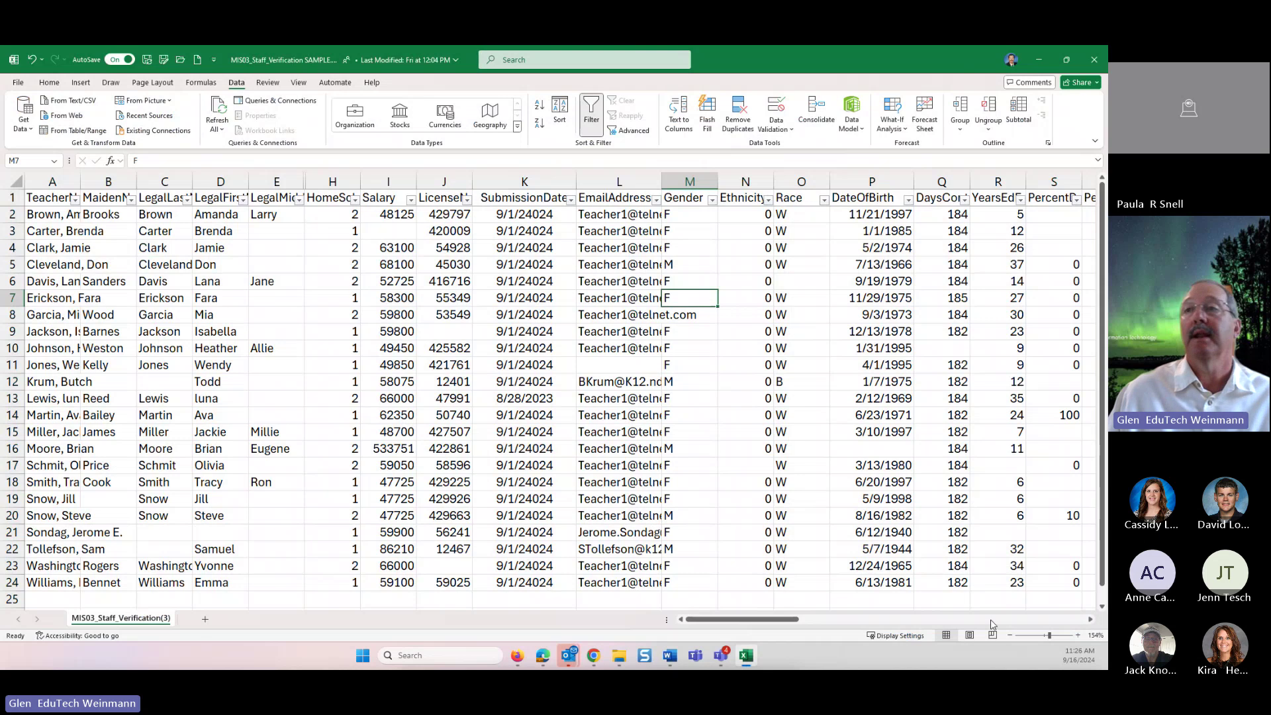
{"action": "left_click", "coordinate": [1058, 635]}
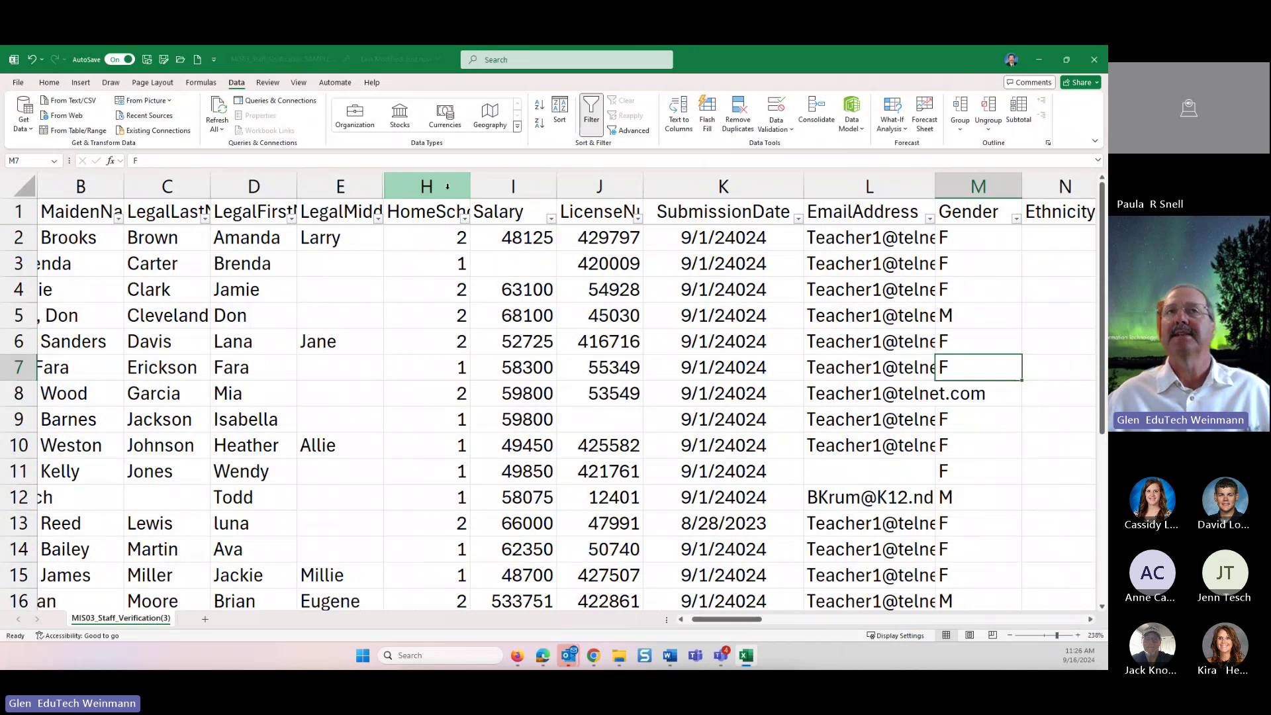
{"action": "left_click_drag", "start_coordinate": [341, 187], "coordinate": [425, 188]}
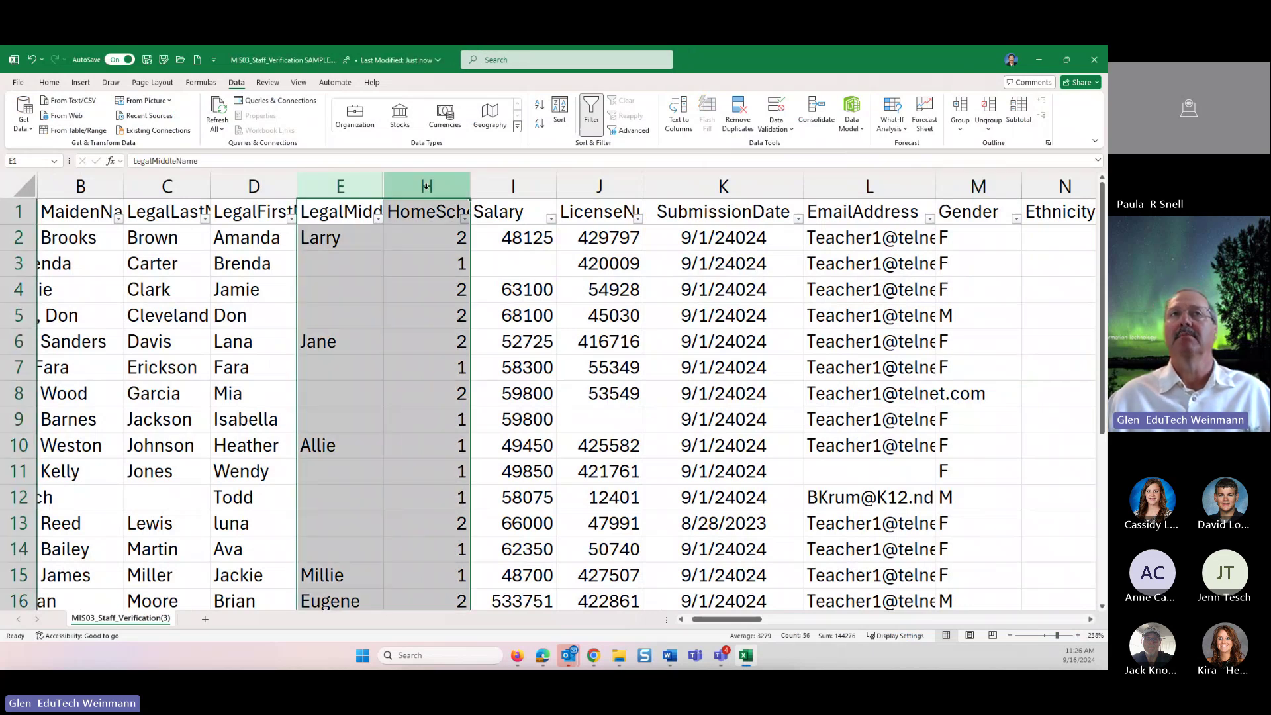
{"action": "right_click", "coordinate": [395, 308]}
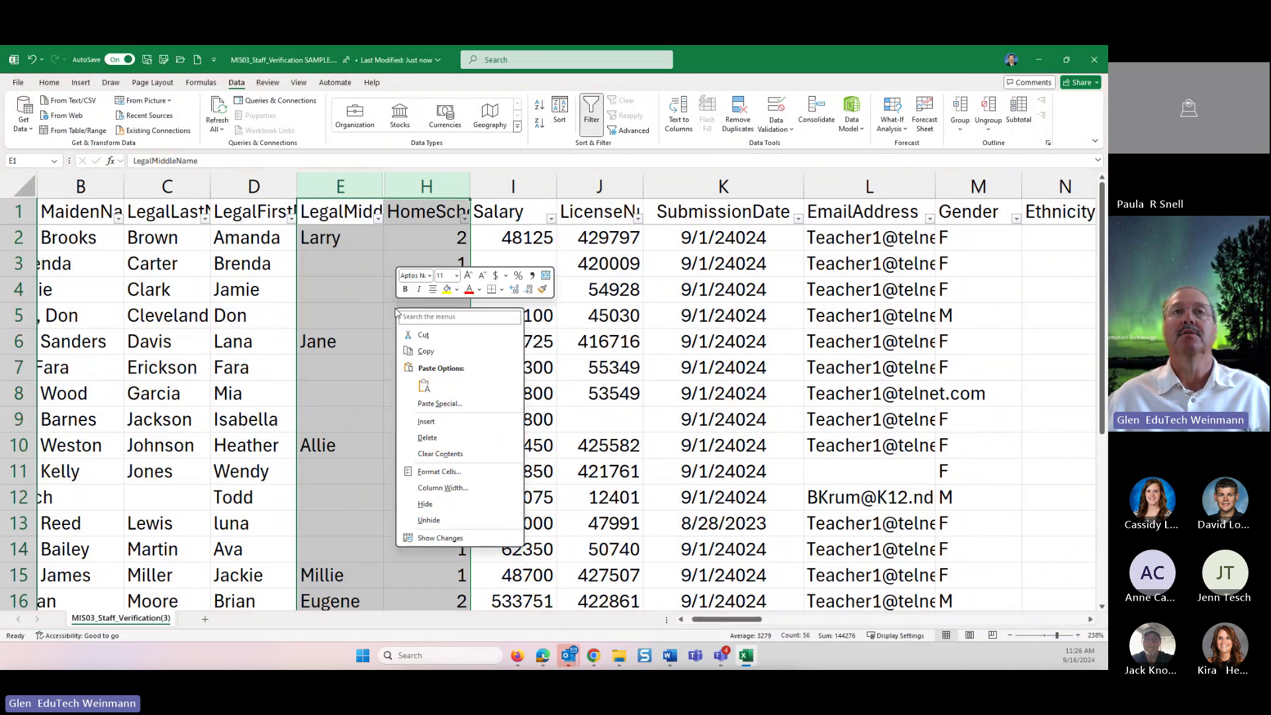
{"action": "left_click", "coordinate": [441, 518]}
{"action": "left_click", "coordinate": [578, 418]}
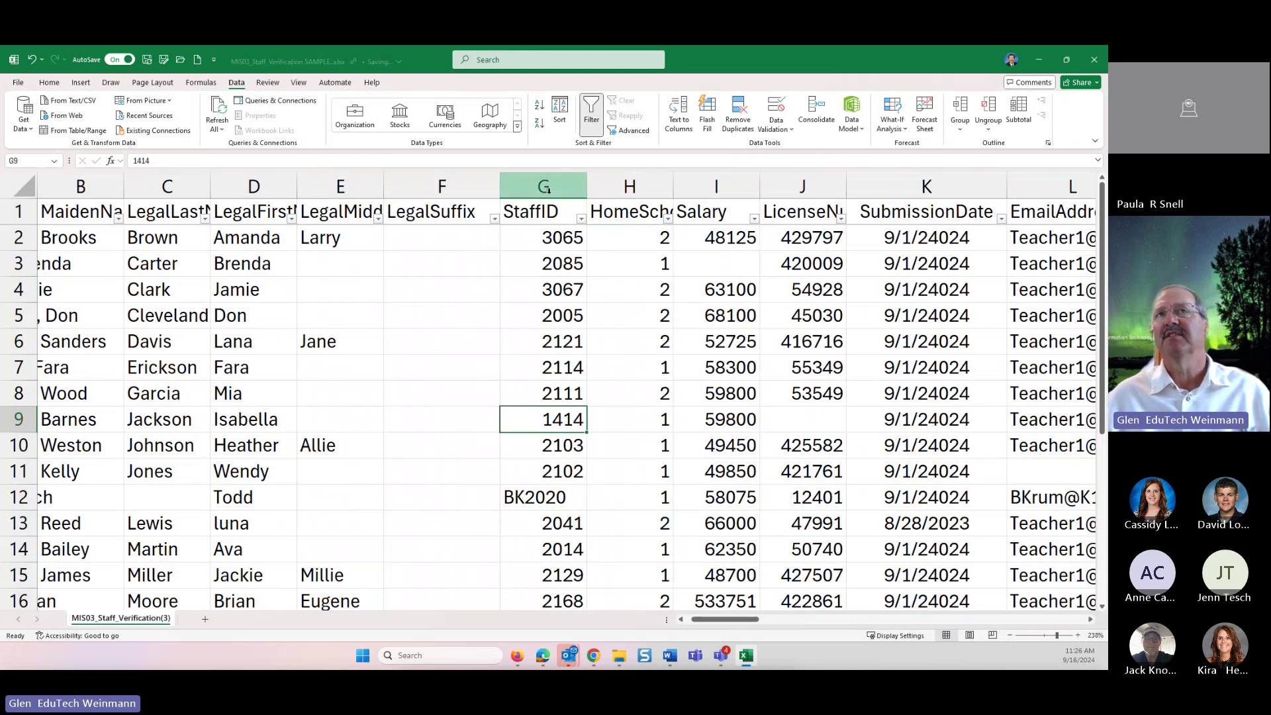
{"action": "left_click_drag", "start_coordinate": [543, 187], "coordinate": [458, 201]}
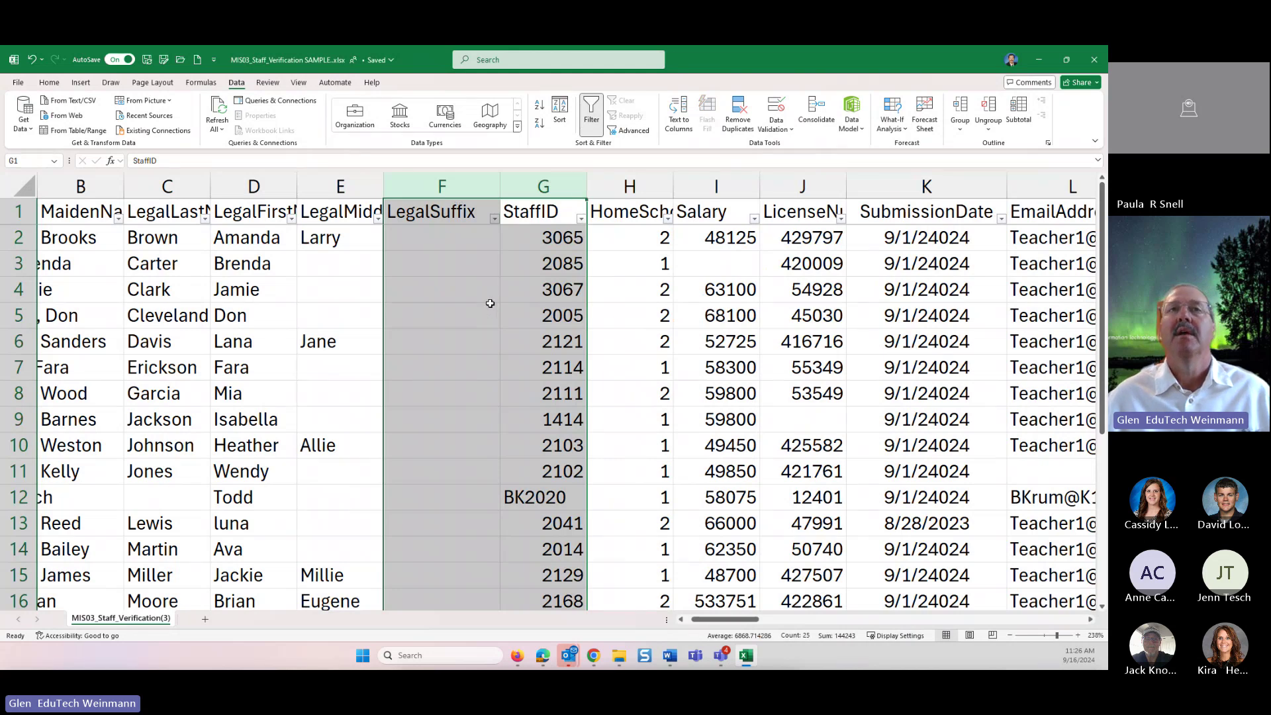
{"action": "left_click_drag", "start_coordinate": [543, 186], "coordinate": [450, 189]}
{"action": "right_click", "coordinate": [467, 344]}
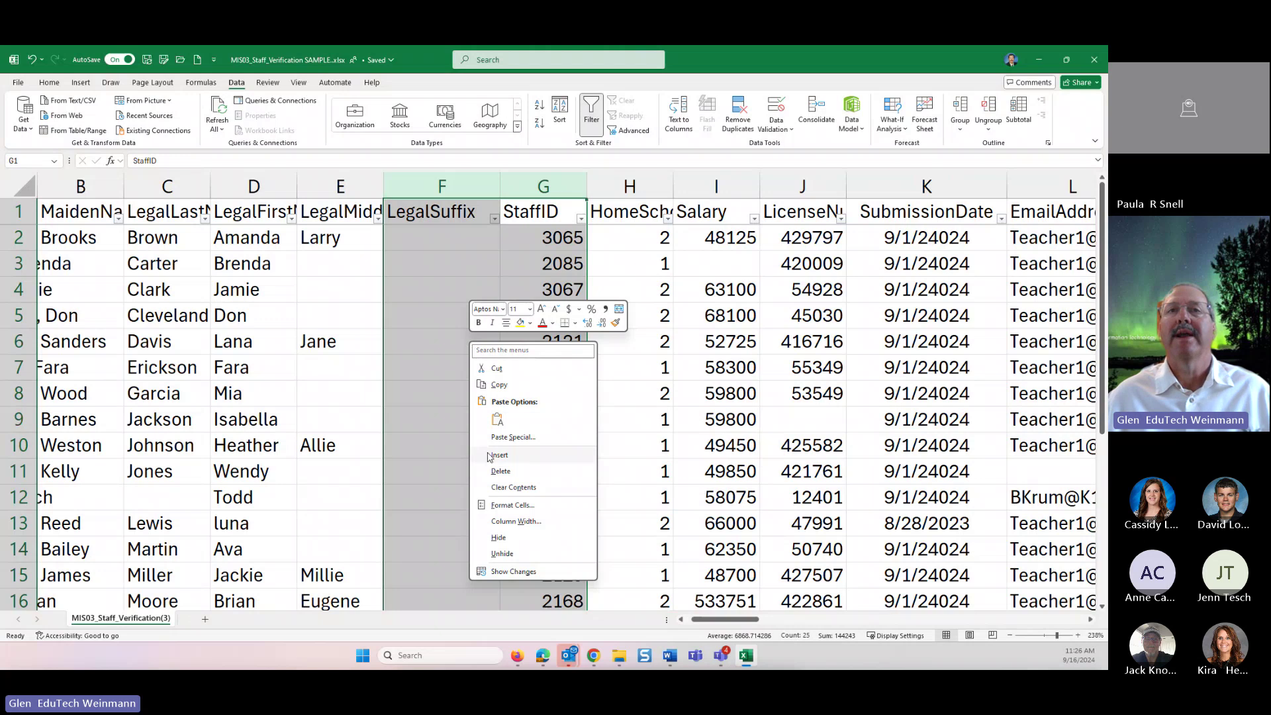
{"action": "left_click", "coordinate": [501, 537]}
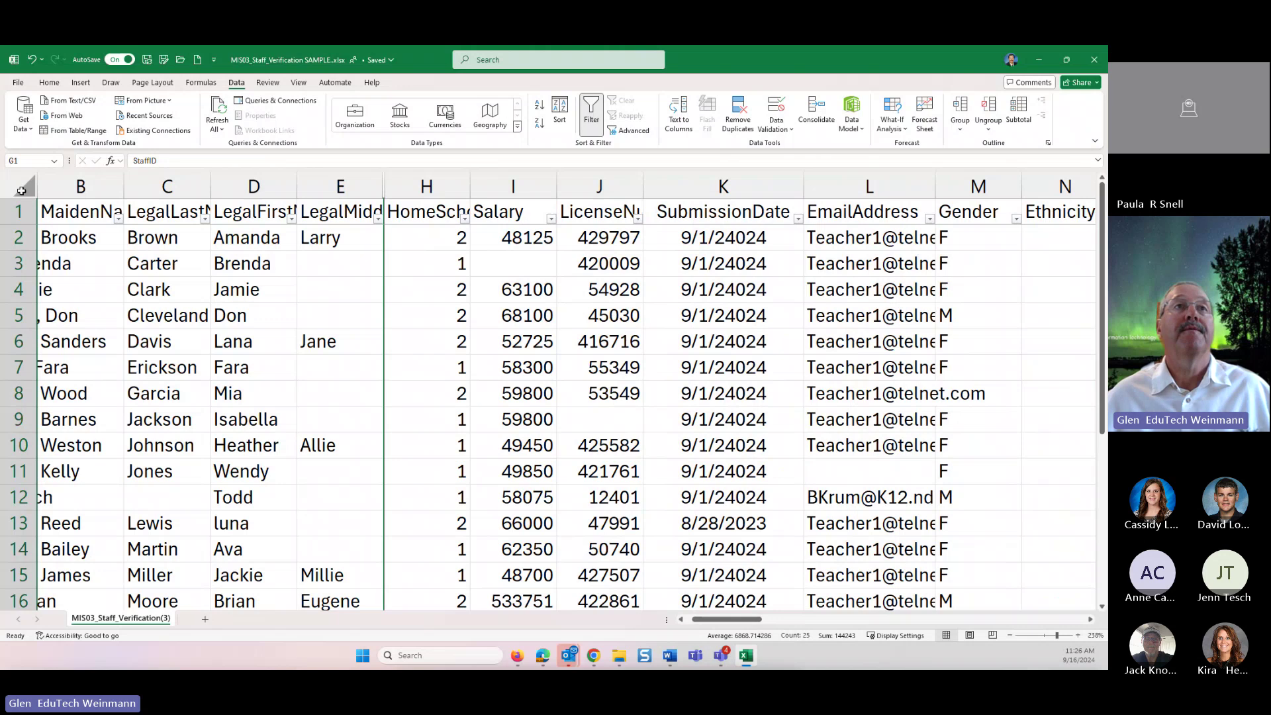
- Freeze the top row so the staff sheet's headers stay visible, then select cell K11
{"action": "left_click", "coordinate": [21, 191]}
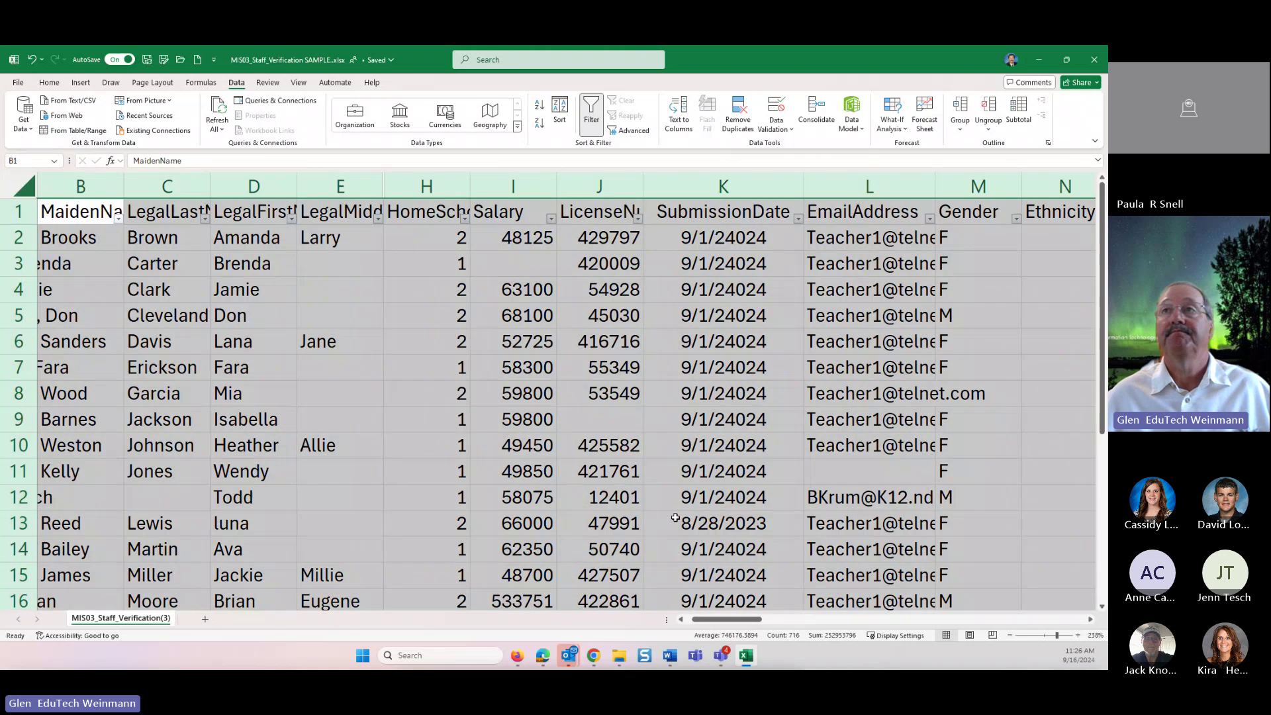
{"action": "left_click", "coordinate": [20, 212]}
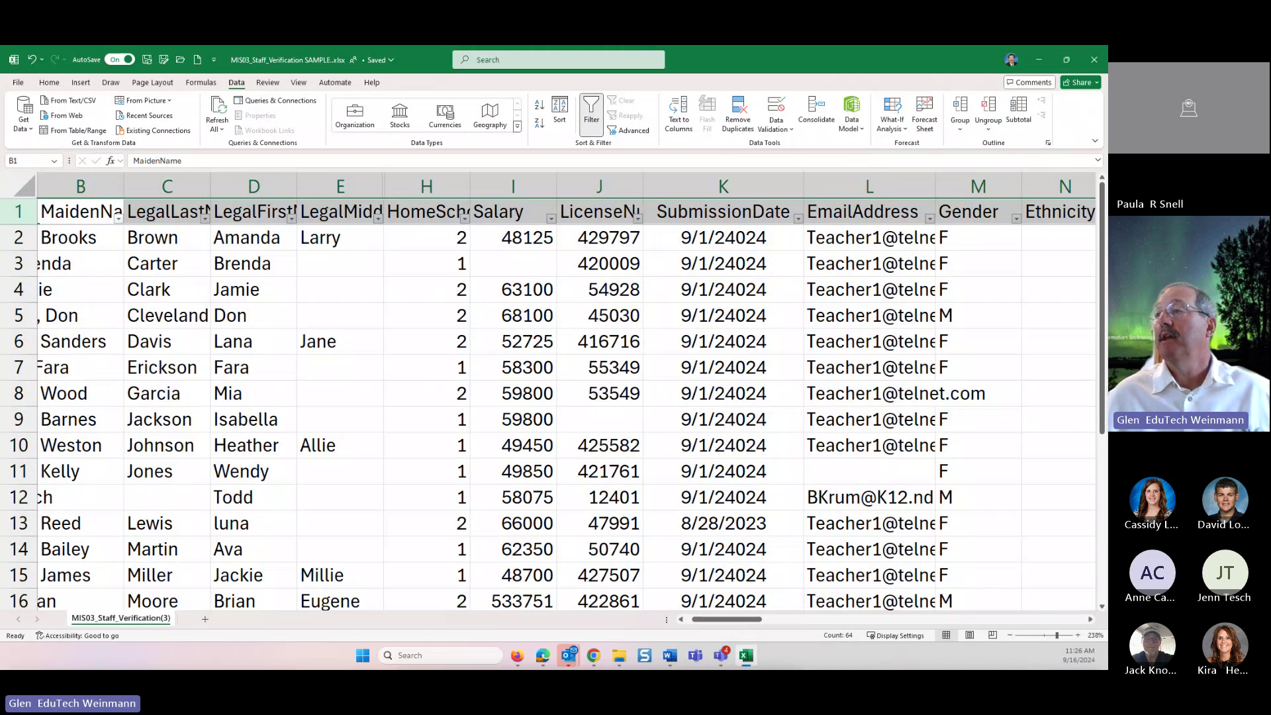
{"action": "left_click", "coordinate": [298, 82]}
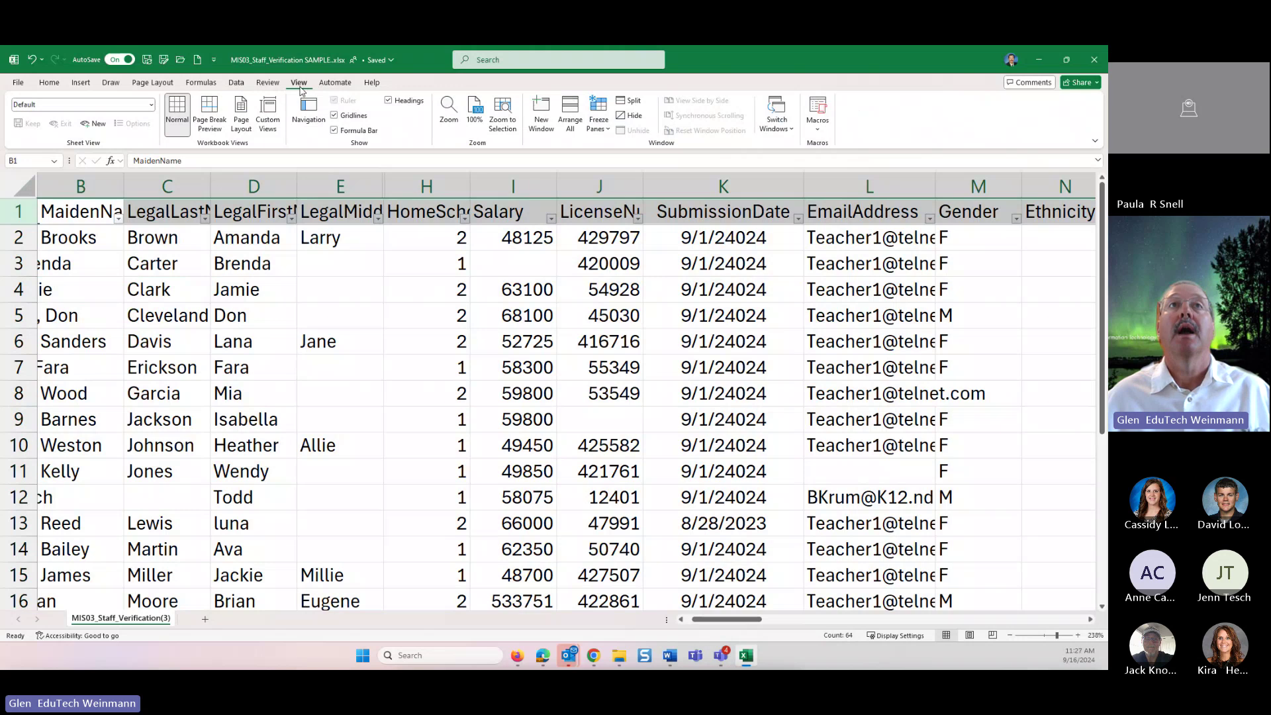
{"action": "left_click", "coordinate": [605, 132]}
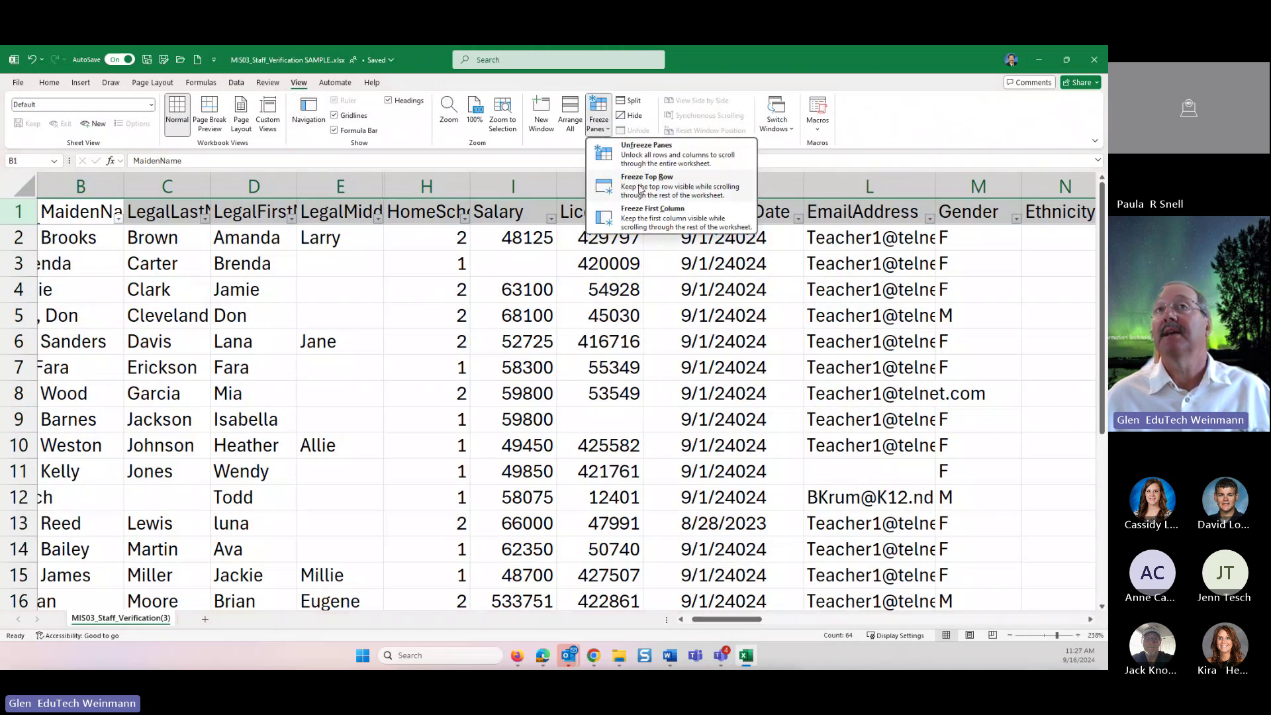
{"action": "left_click", "coordinate": [641, 189]}
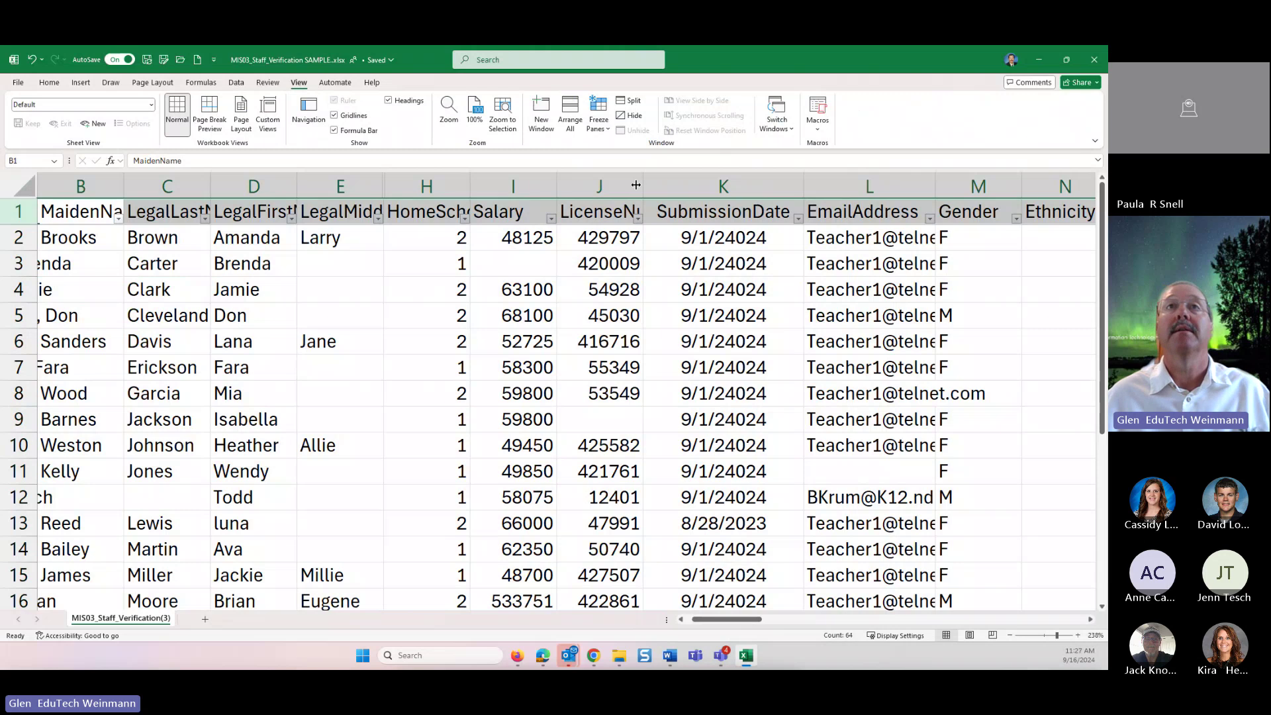
{"action": "left_click", "coordinate": [599, 123]}
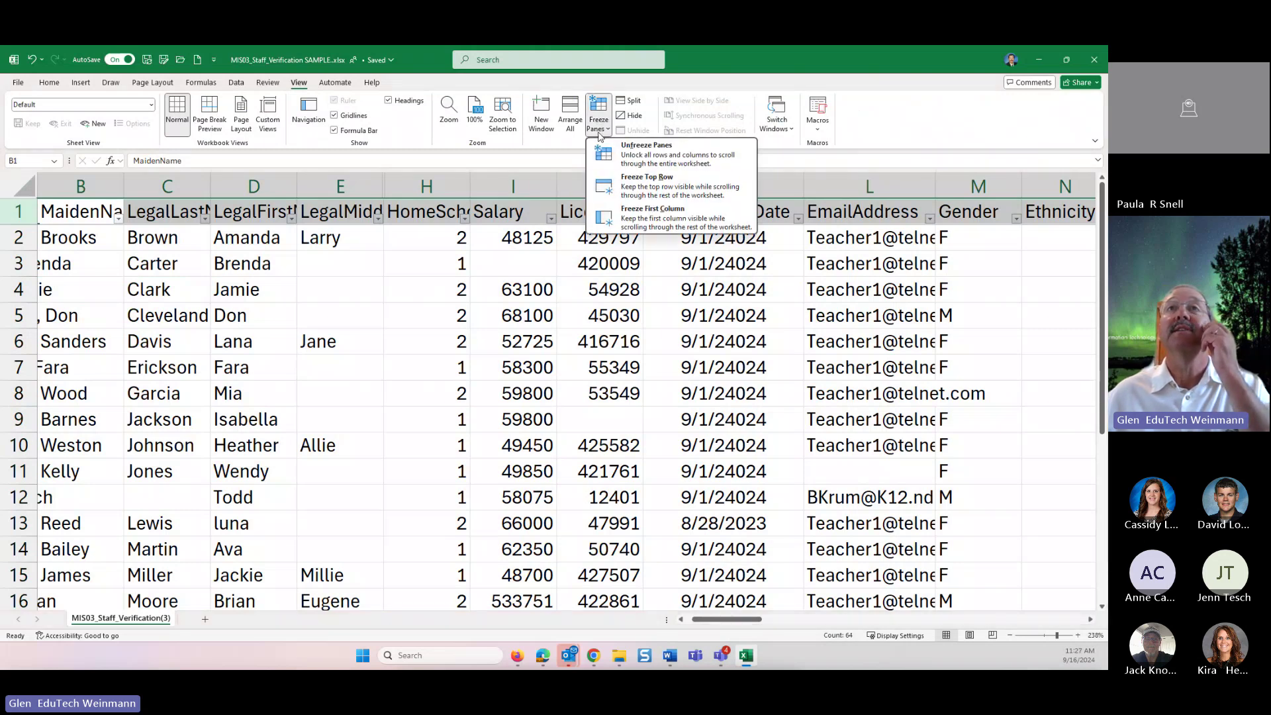
{"action": "left_click", "coordinate": [625, 192]}
{"action": "left_click", "coordinate": [781, 471]}
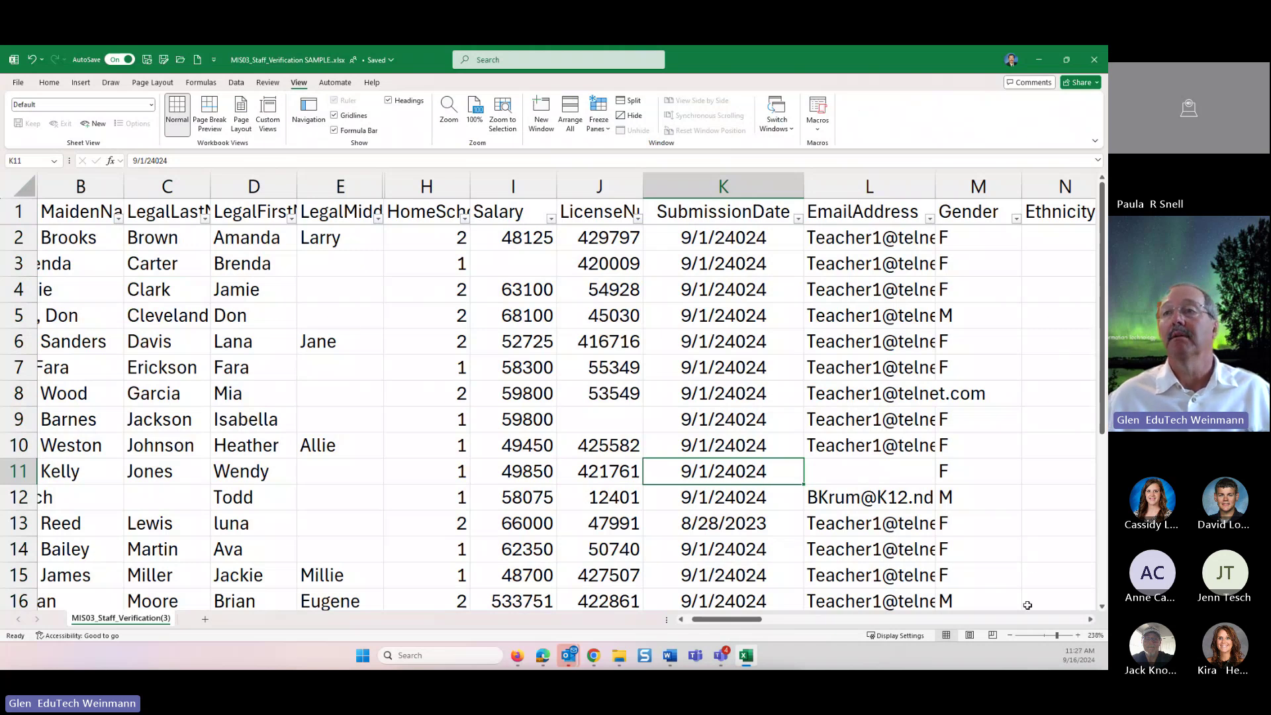
- Zoom the sheet to 154% and filter HomeSchoolID to show only school 1
{"action": "left_click_drag", "start_coordinate": [1050, 635], "coordinate": [1048, 635]}
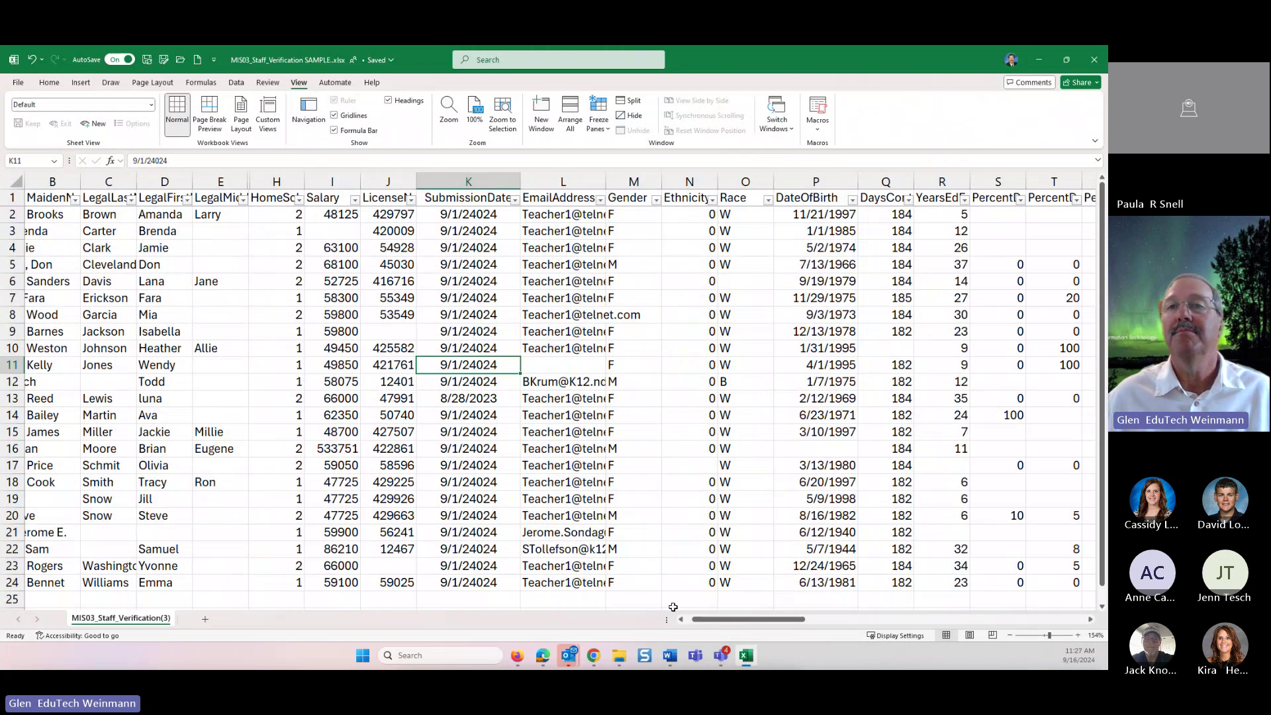
{"action": "left_click_drag", "start_coordinate": [699, 621], "coordinate": [685, 628]}
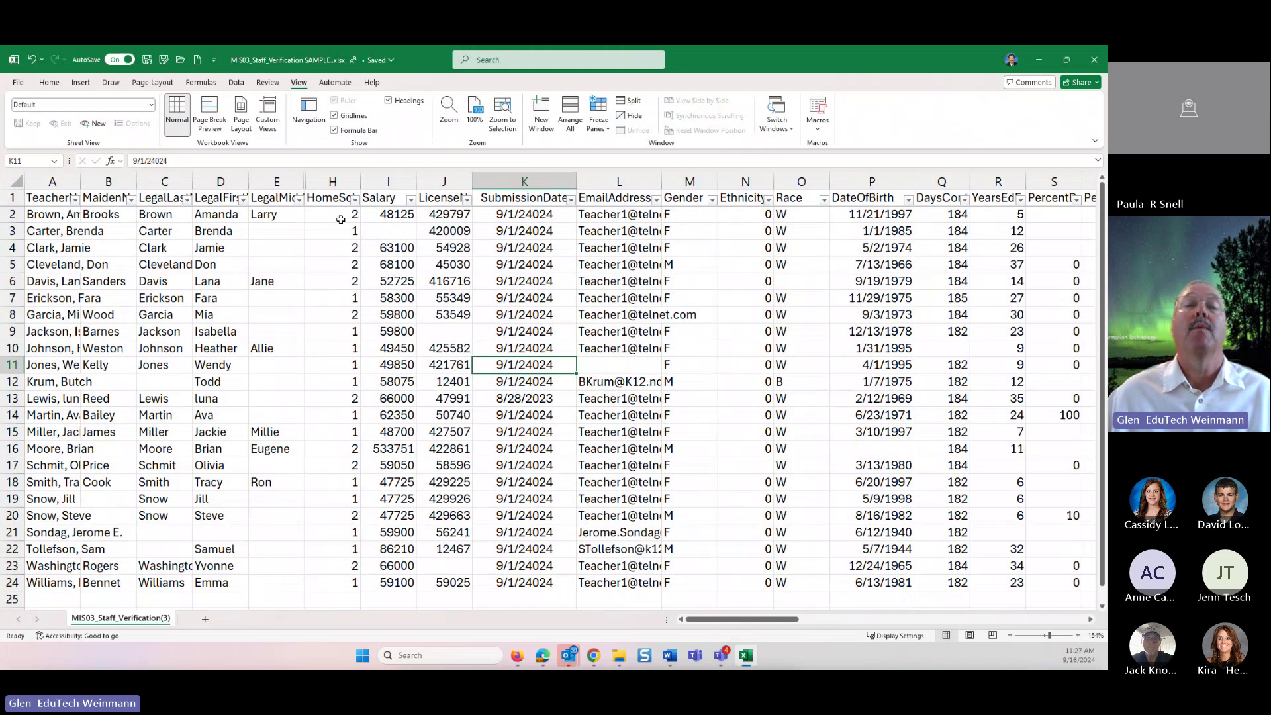
{"action": "left_click", "coordinate": [331, 199]}
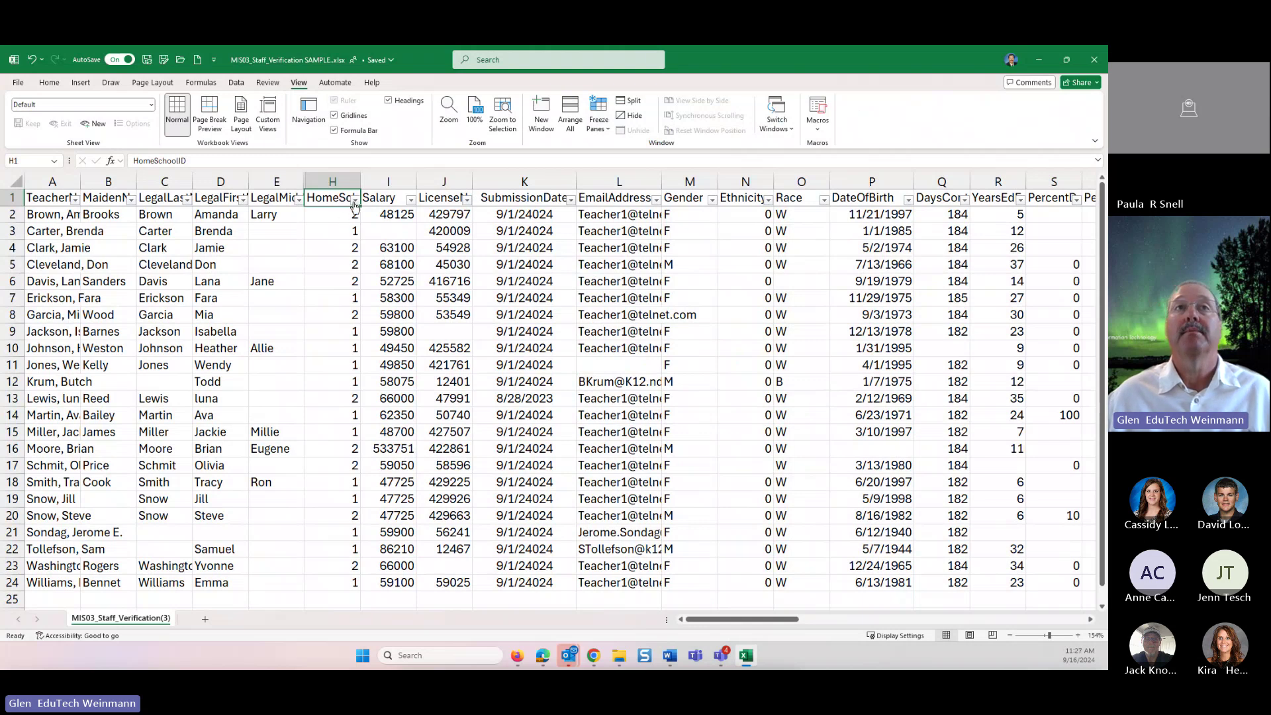
{"action": "left_click", "coordinate": [355, 203]}
{"action": "left_click", "coordinate": [239, 352]}
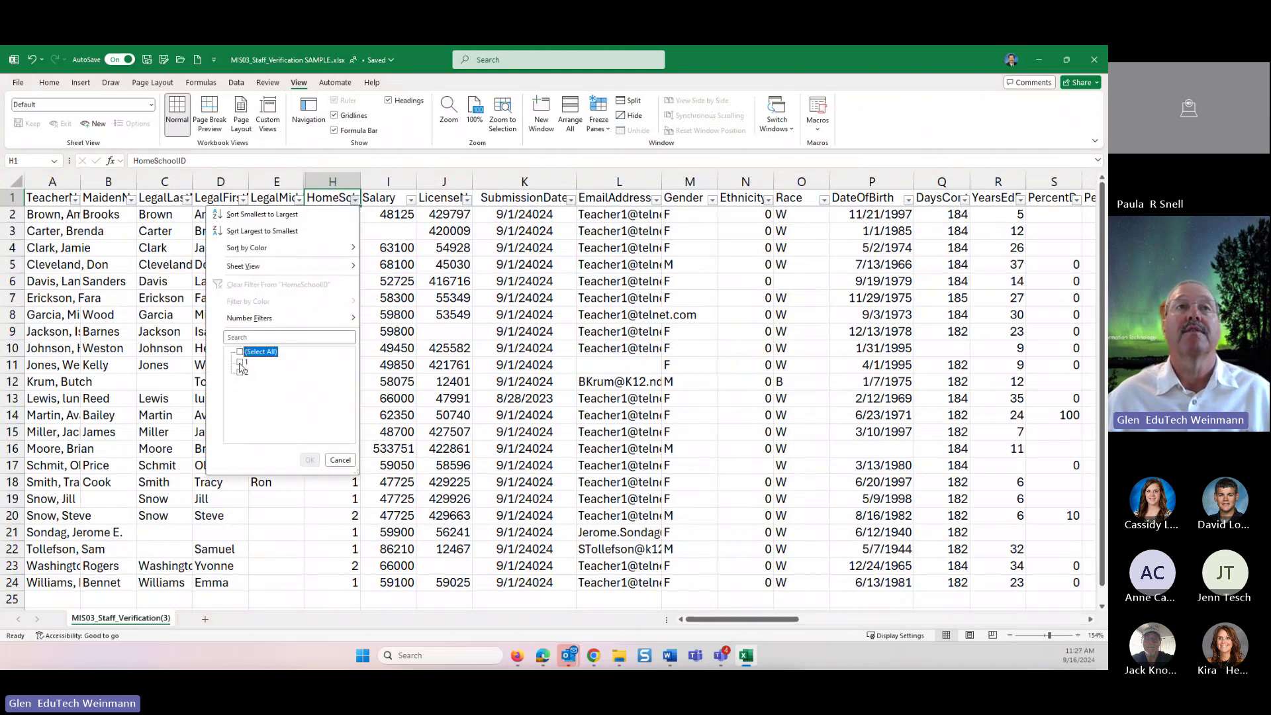
{"action": "left_click", "coordinate": [241, 362]}
{"action": "left_click", "coordinate": [309, 459]}
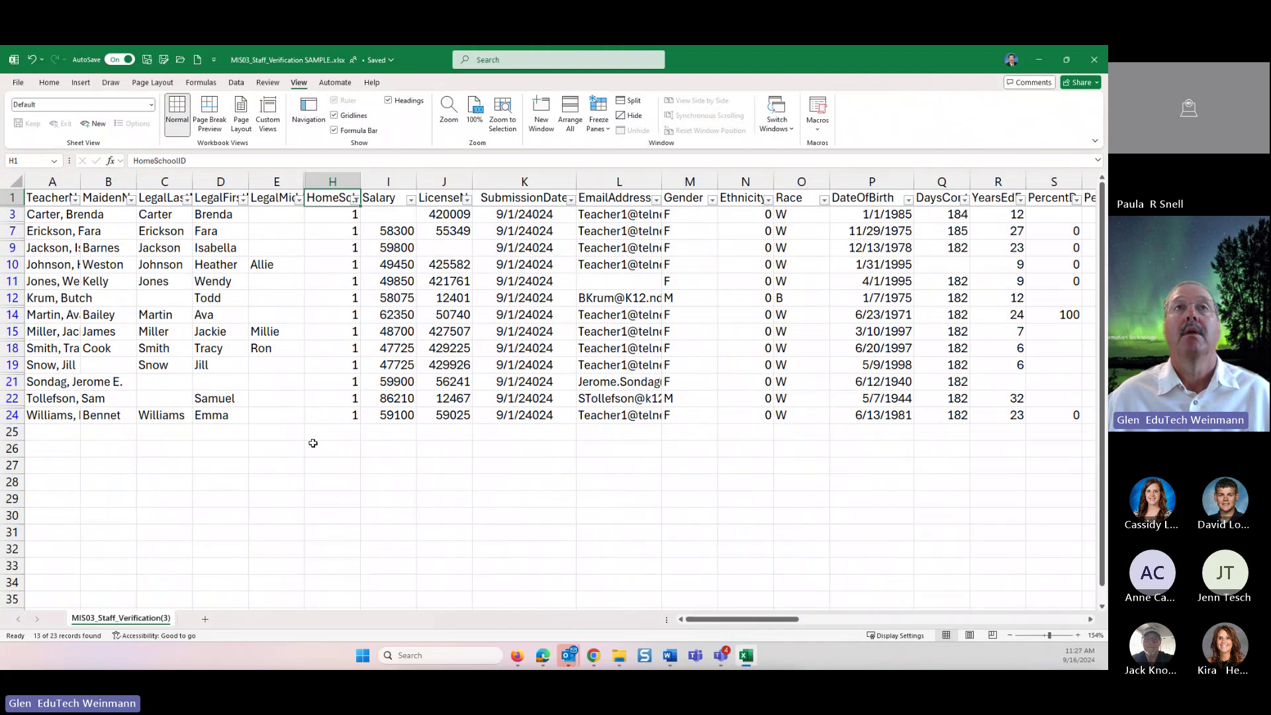
- Add HomeSchoolID 2 back into the filter so all 23 staff are listed
{"action": "left_click", "coordinate": [355, 200]}
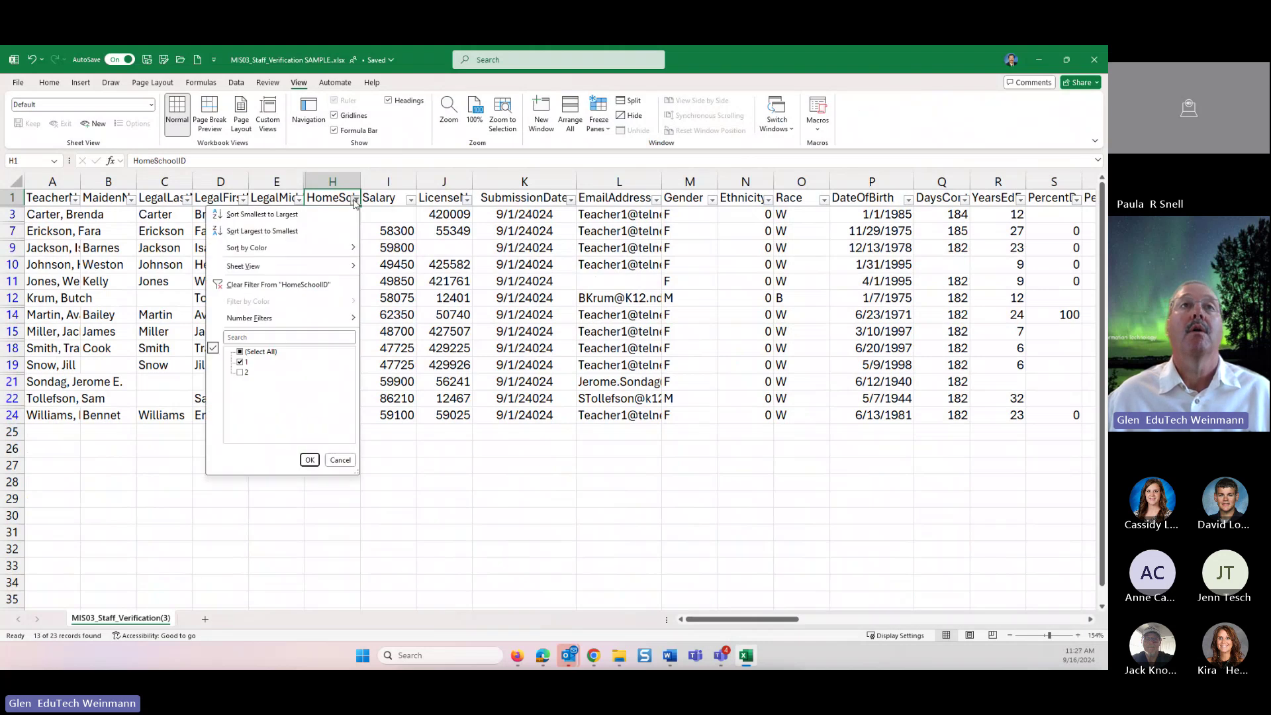
{"action": "left_click", "coordinate": [241, 371]}
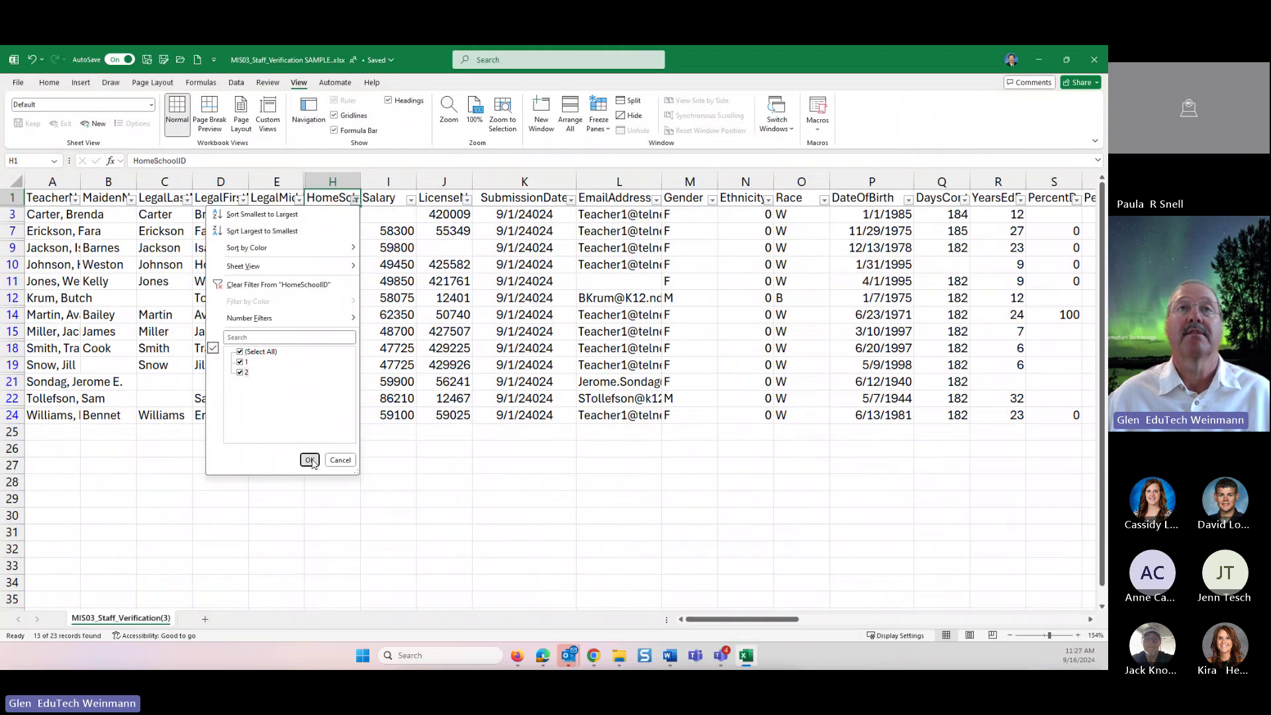
{"action": "left_click", "coordinate": [309, 459]}
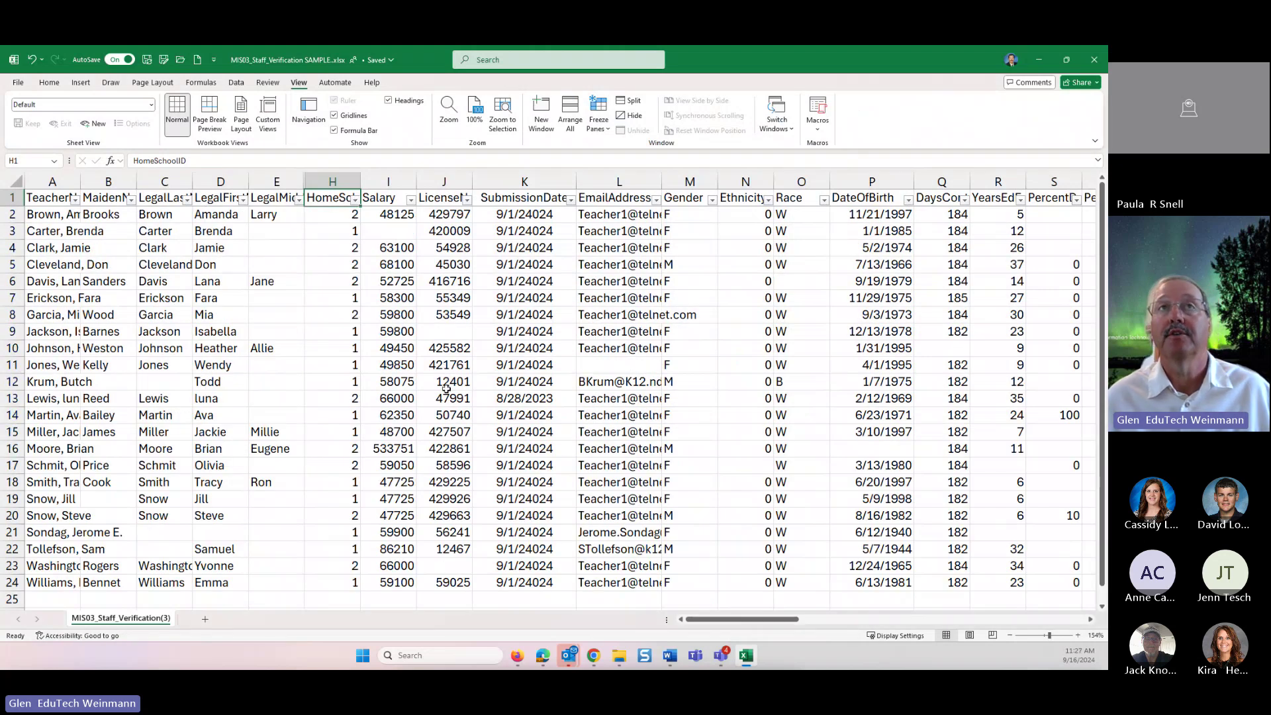
{"action": "key", "text": "alt+Tab"}
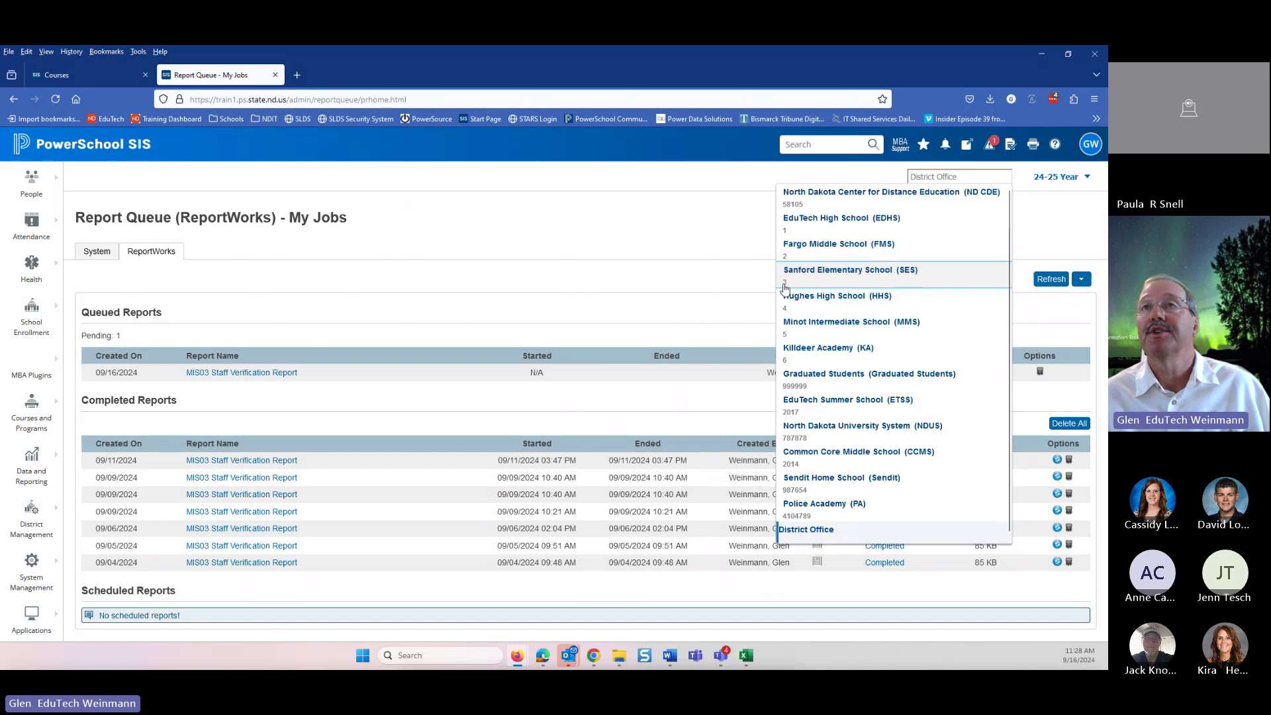
{"action": "left_click", "coordinate": [686, 232]}
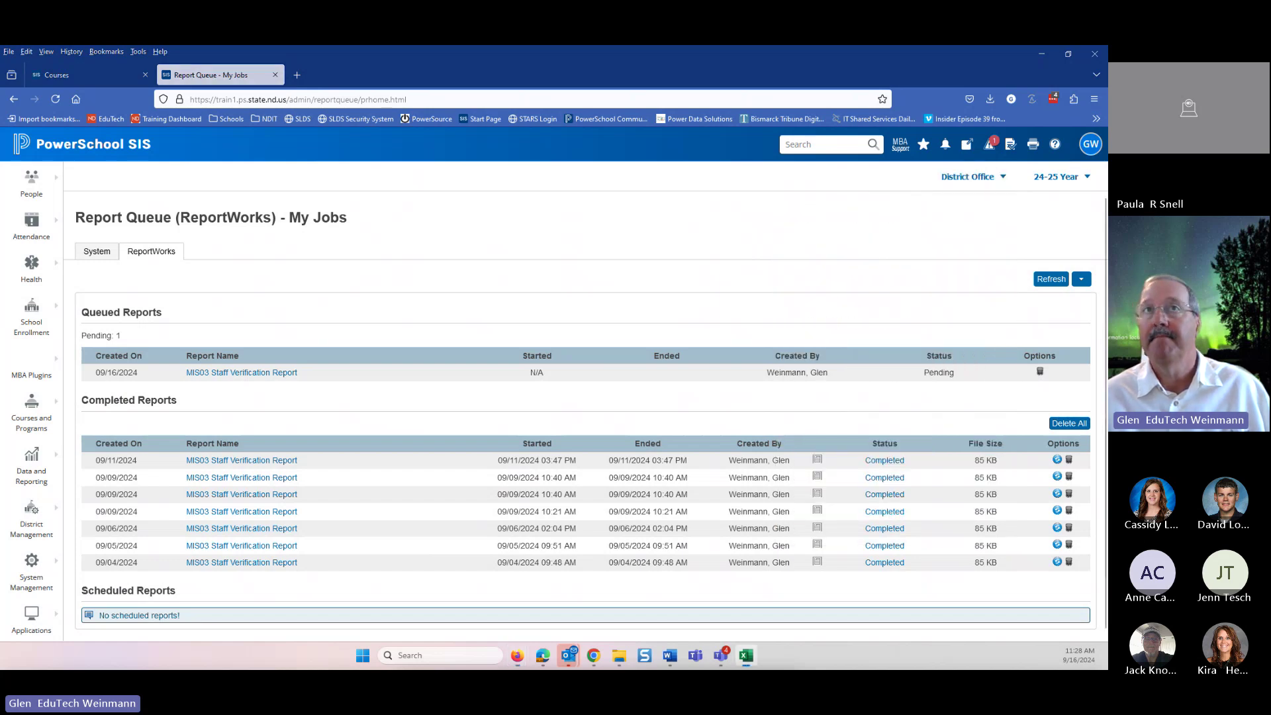
{"action": "left_click_drag", "start_coordinate": [720, 313], "coordinate": [597, 265]}
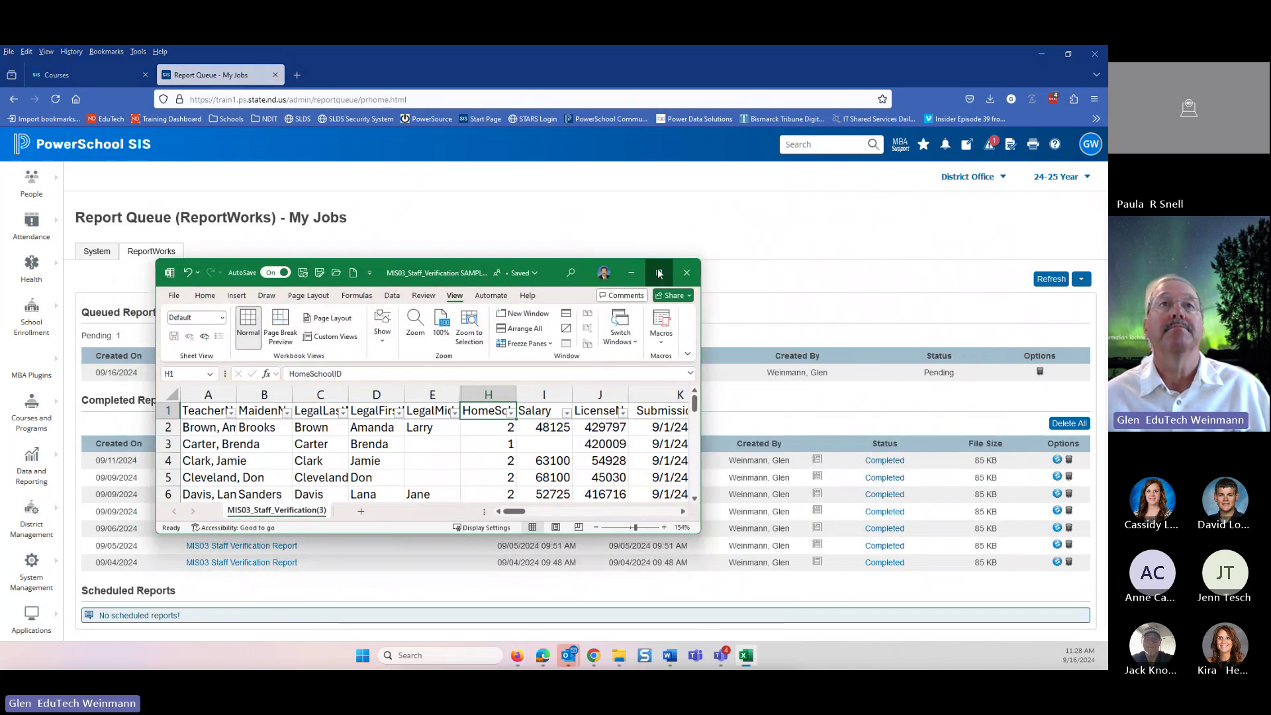
{"action": "left_click", "coordinate": [658, 273]}
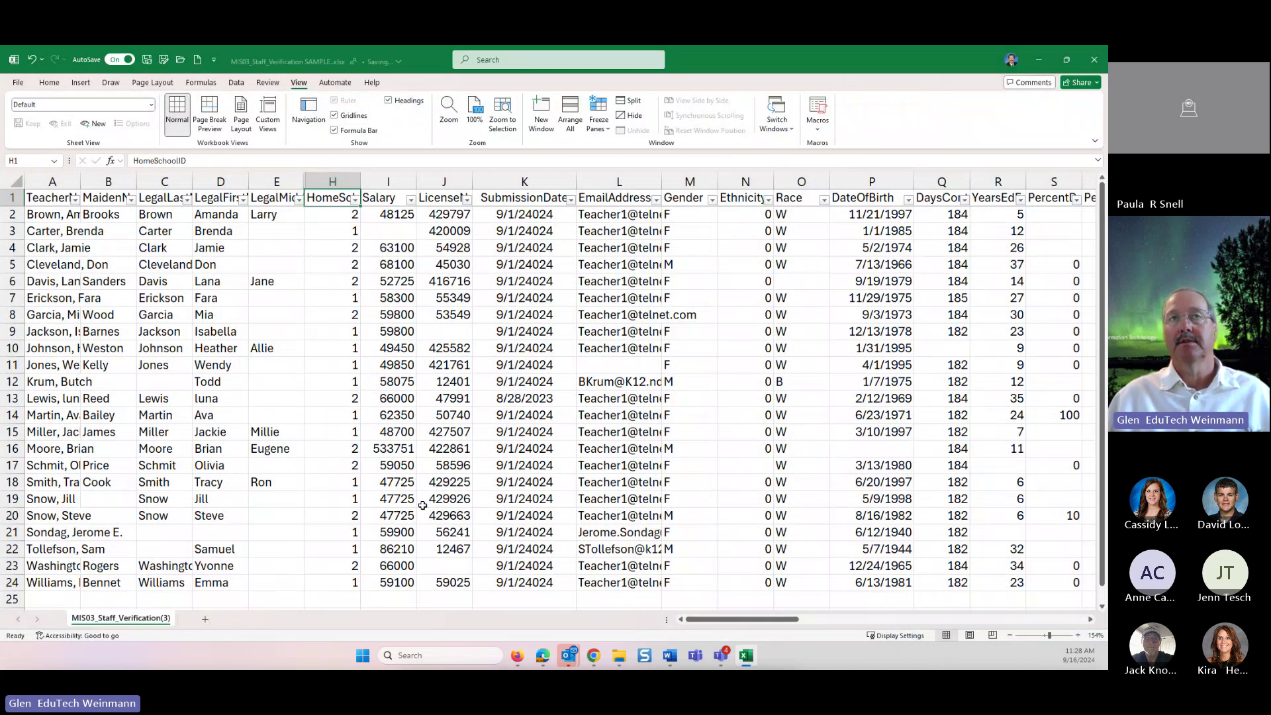
{"action": "left_click", "coordinate": [411, 200]}
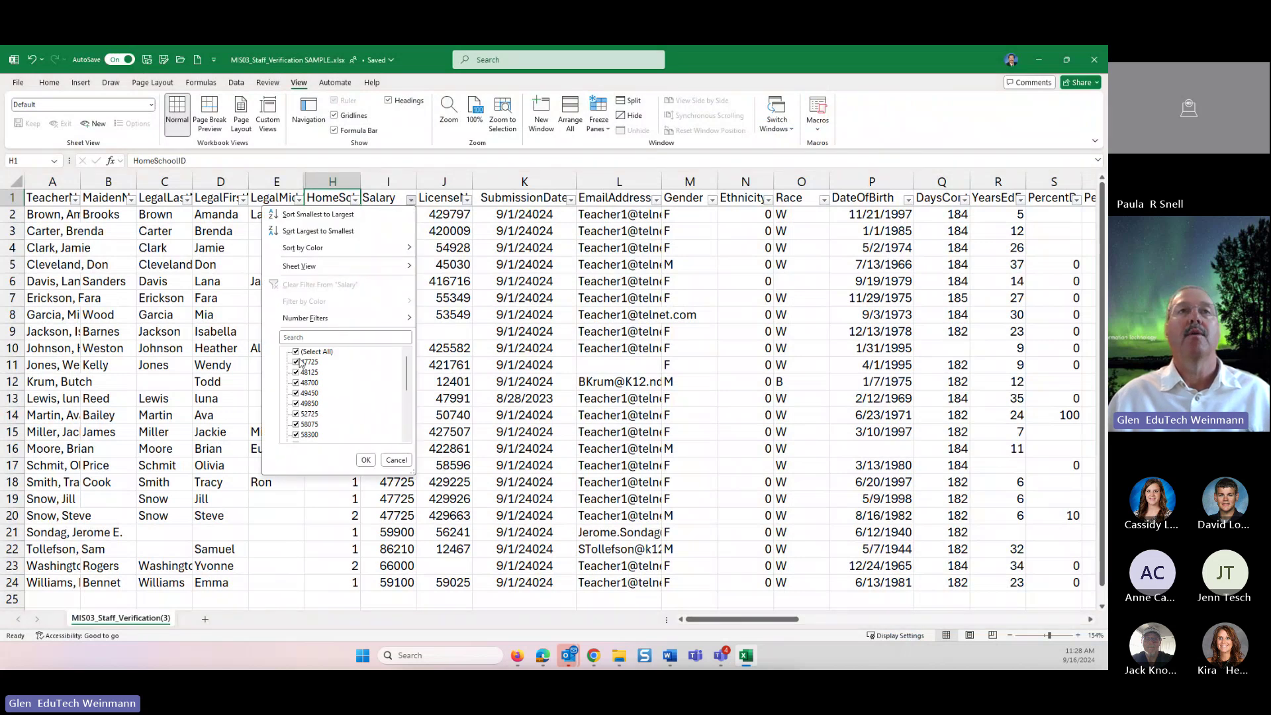
{"action": "left_click", "coordinate": [296, 353]}
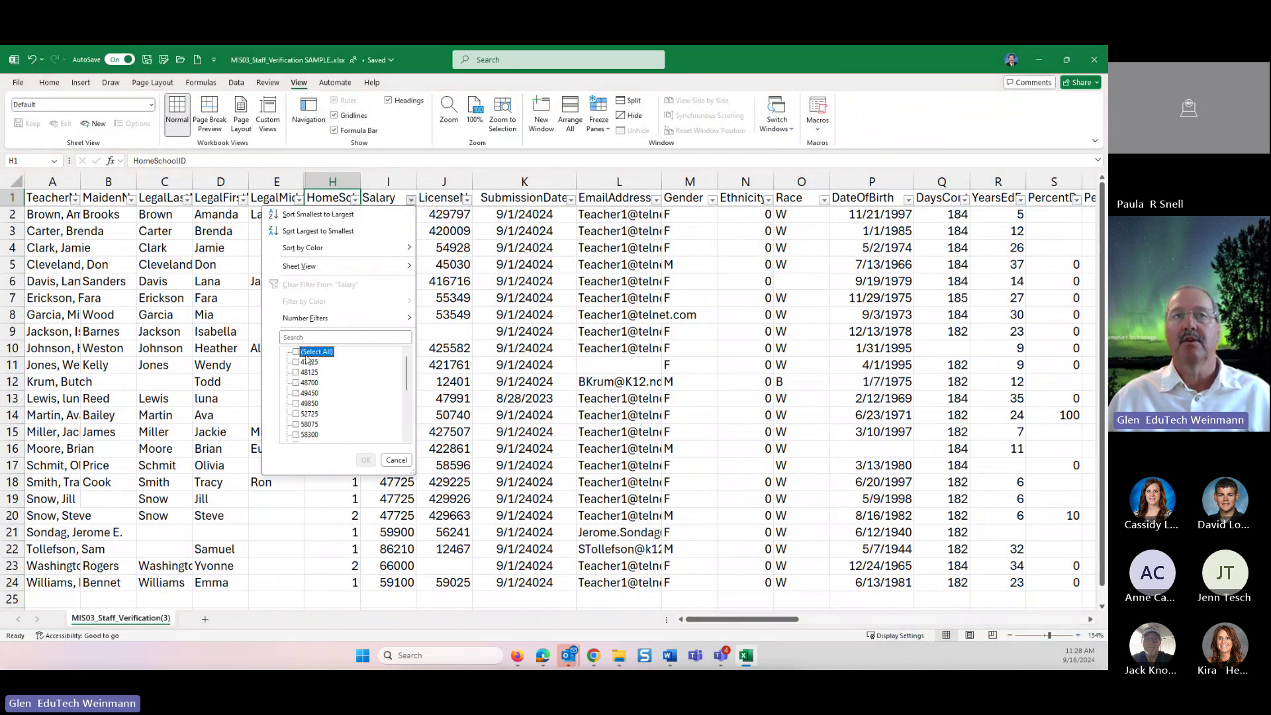
{"action": "scroll", "coordinate": [301, 397], "scroll_direction": "down", "scroll_amount": 4}
{"action": "left_click", "coordinate": [297, 435]}
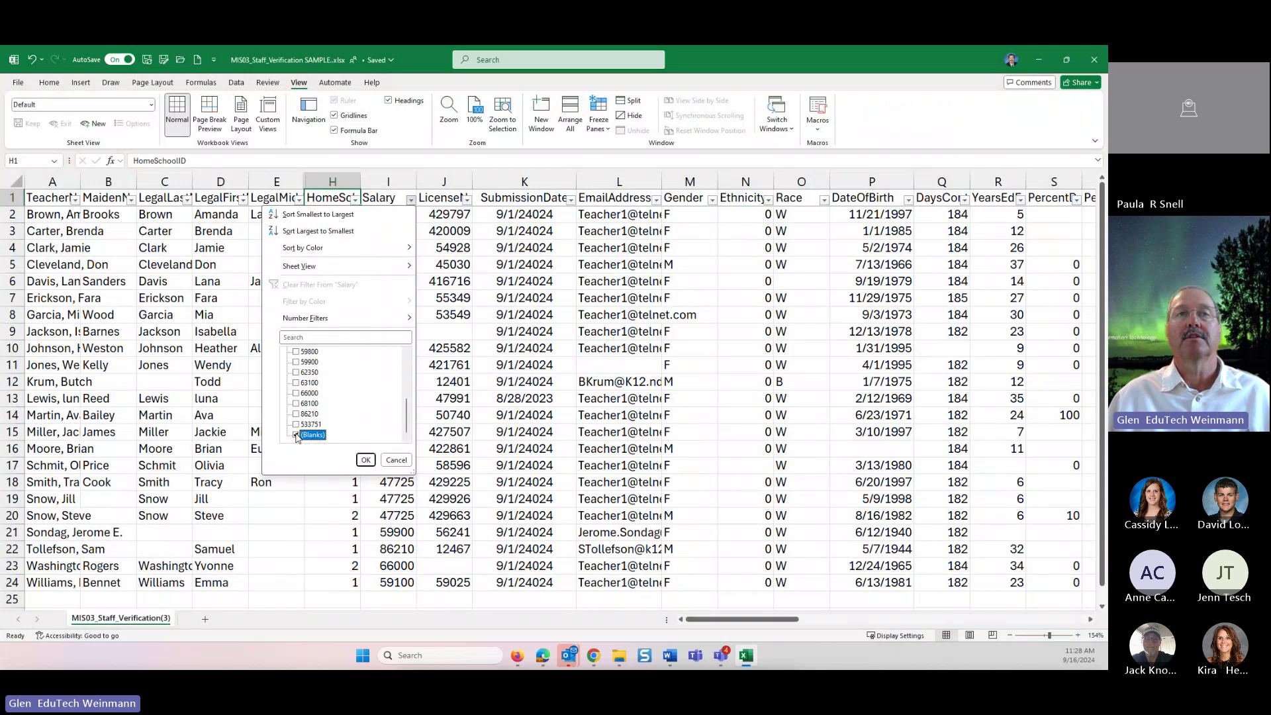
{"action": "left_click", "coordinate": [365, 459]}
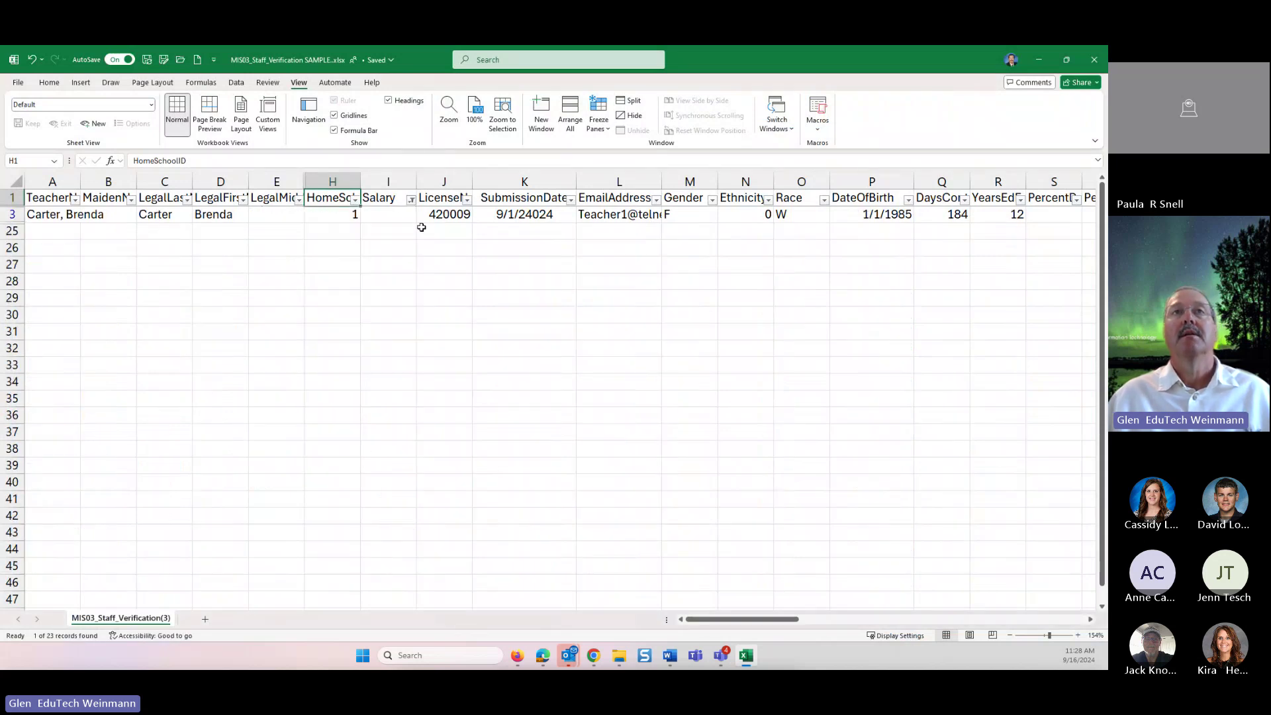
{"action": "left_click", "coordinate": [396, 213]}
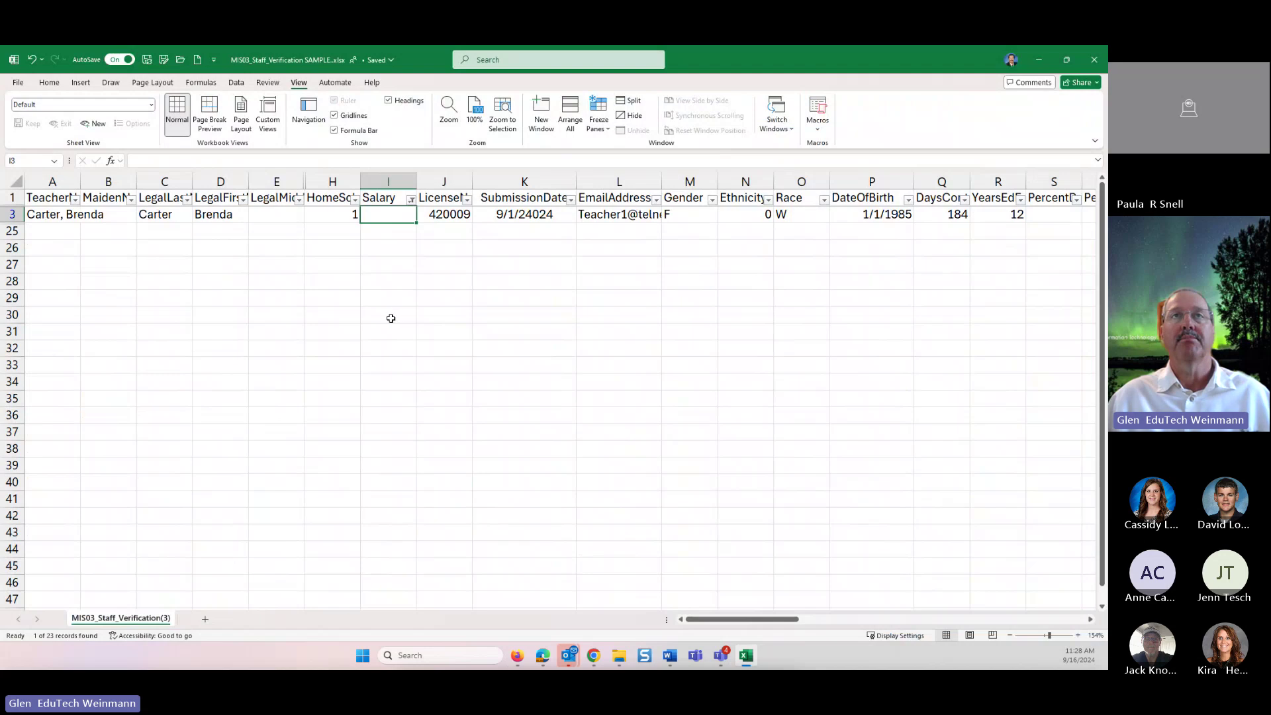
{"action": "left_click", "coordinate": [411, 199]}
{"action": "left_click", "coordinate": [296, 351]}
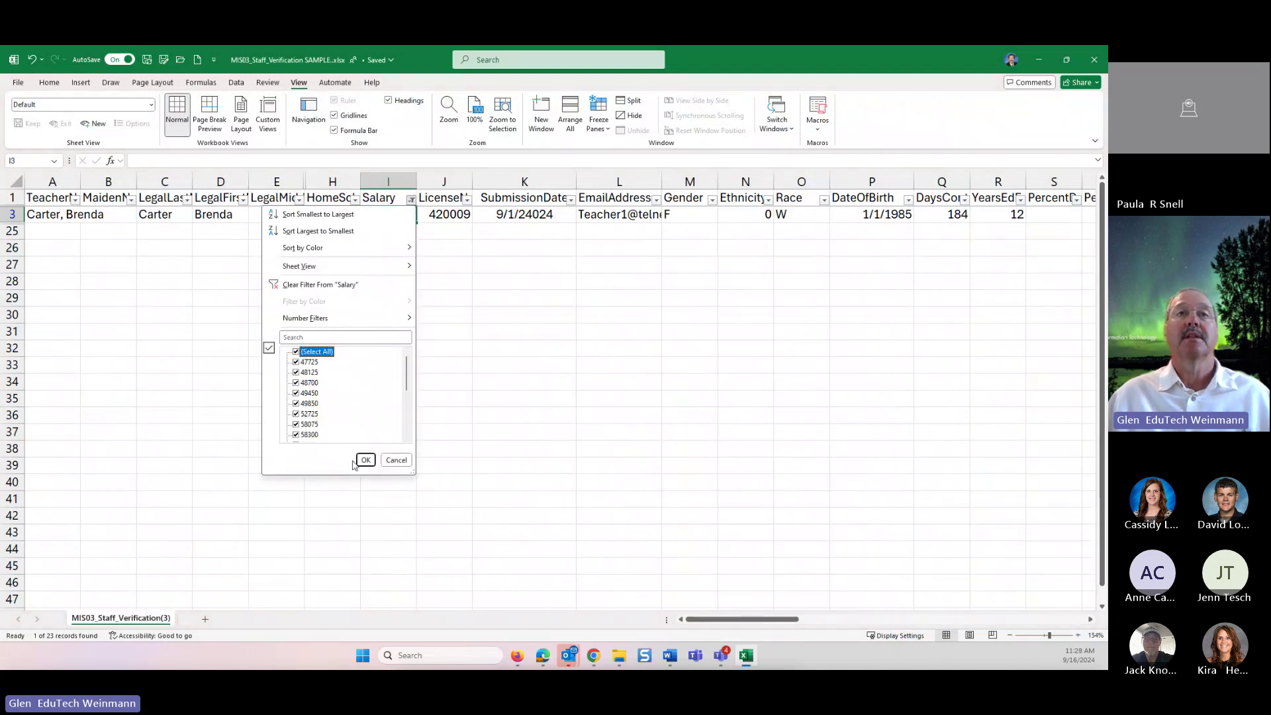
{"action": "left_click", "coordinate": [366, 460]}
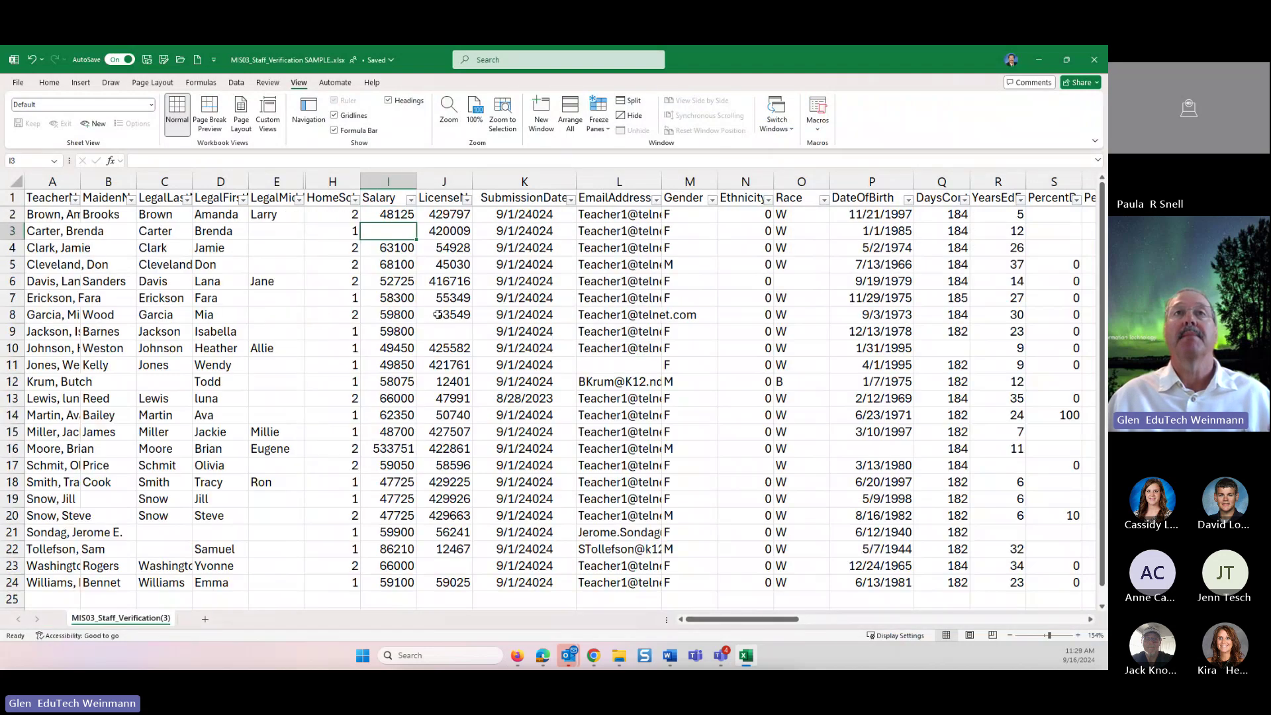
{"action": "left_click", "coordinate": [466, 200]}
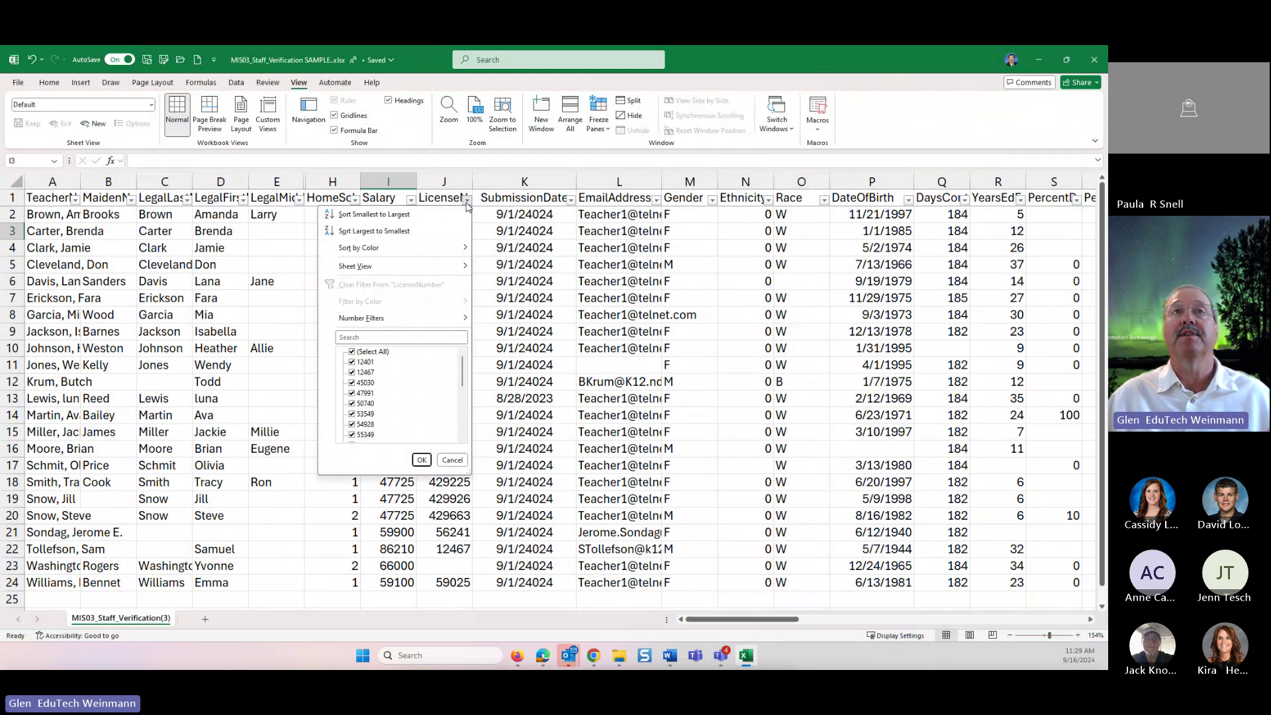
{"action": "left_click", "coordinate": [351, 352]}
{"action": "scroll", "coordinate": [373, 420], "scroll_direction": "down", "scroll_amount": 5}
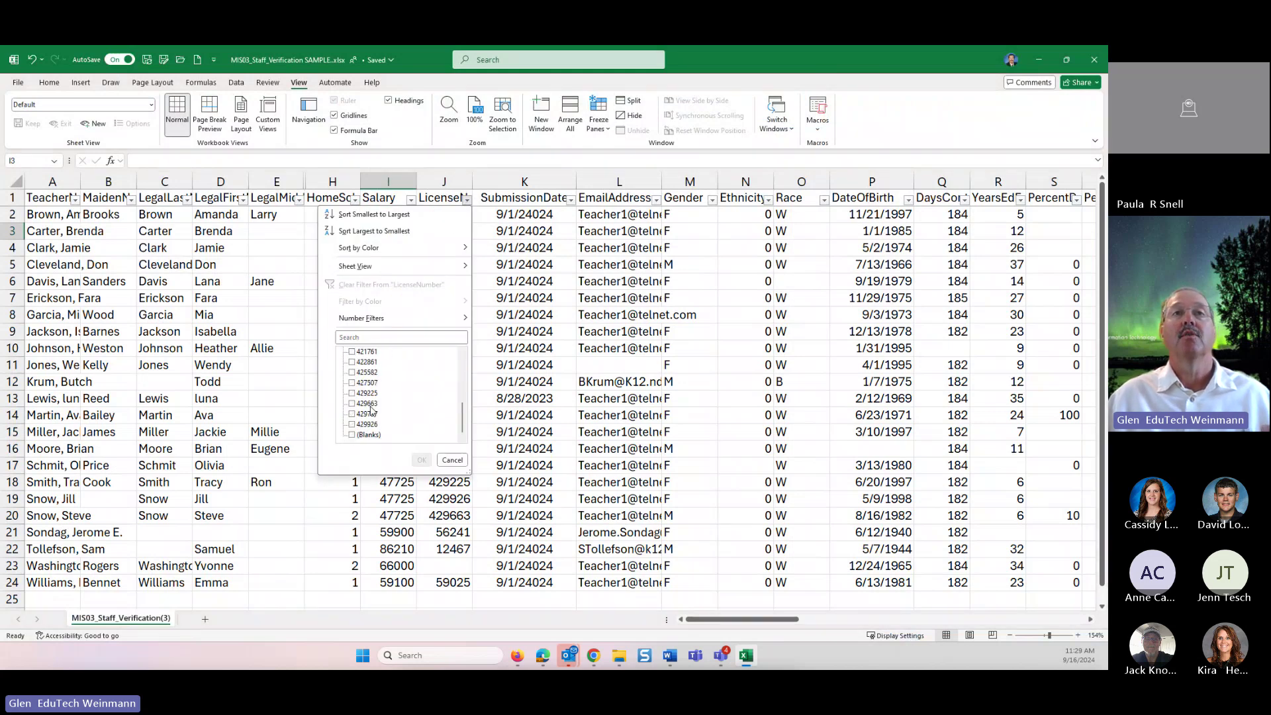
{"action": "left_click", "coordinate": [353, 436]}
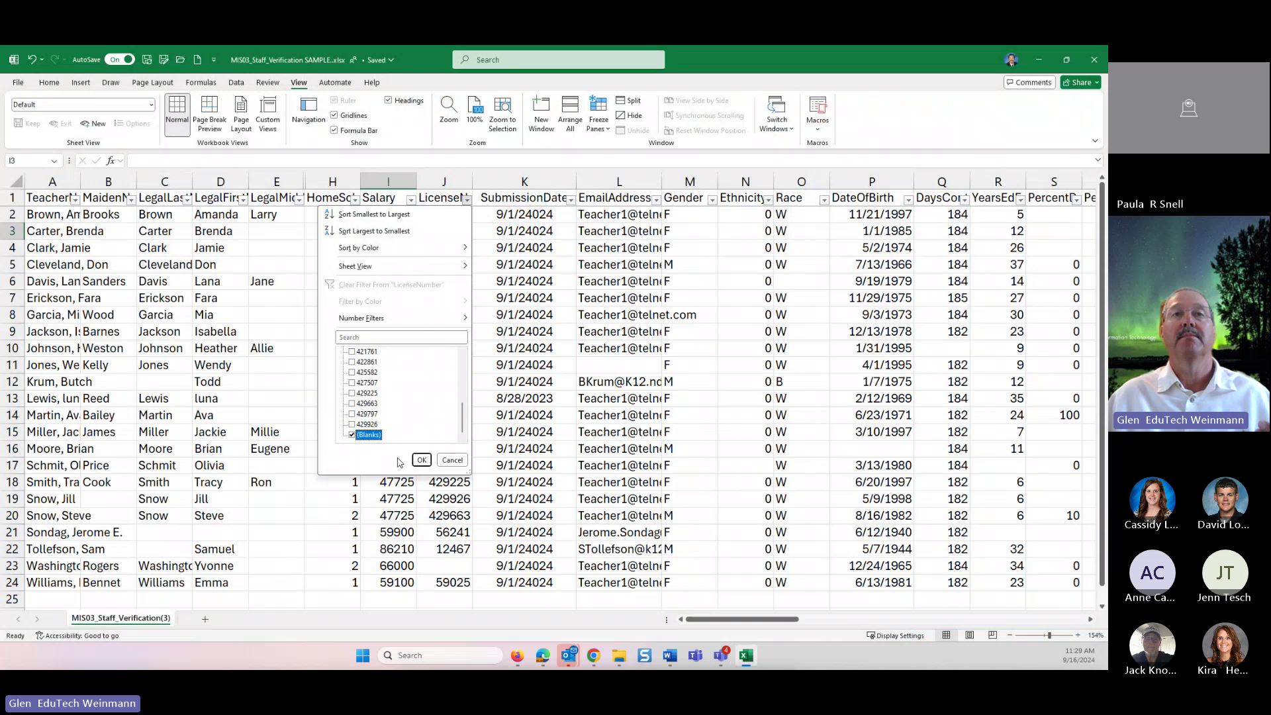
{"action": "left_click", "coordinate": [422, 460]}
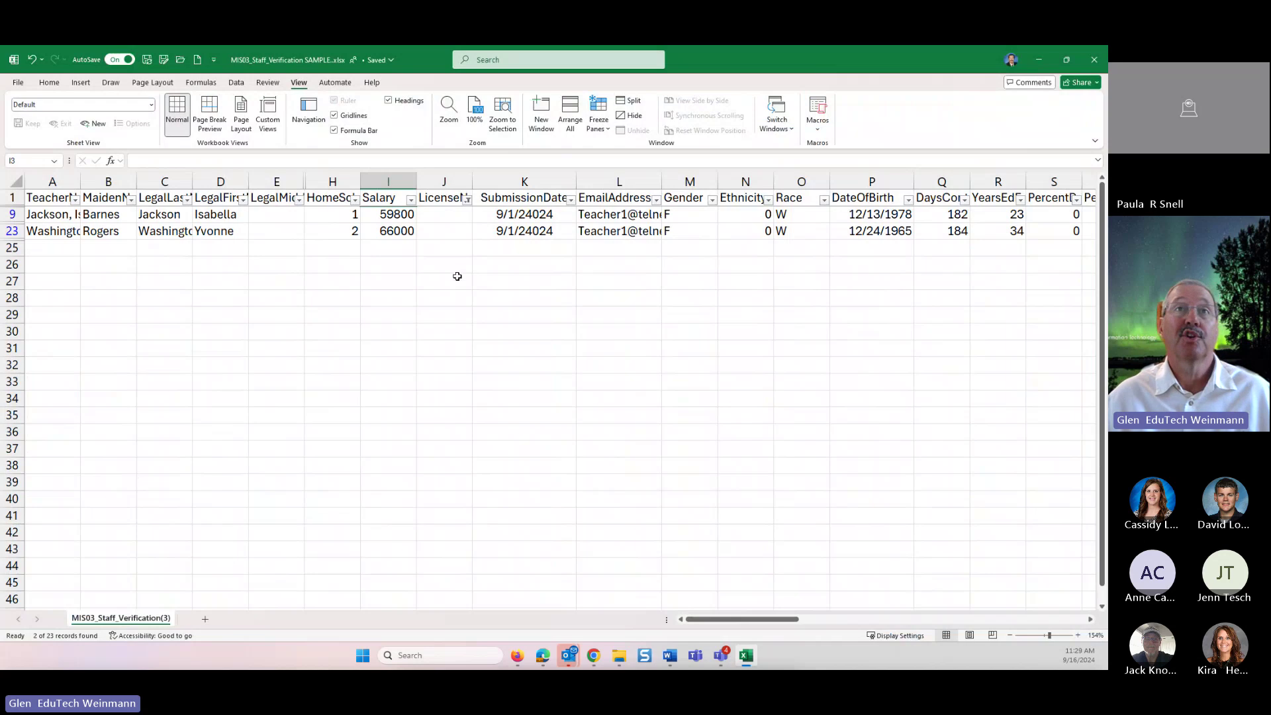
{"action": "left_click", "coordinate": [467, 199]}
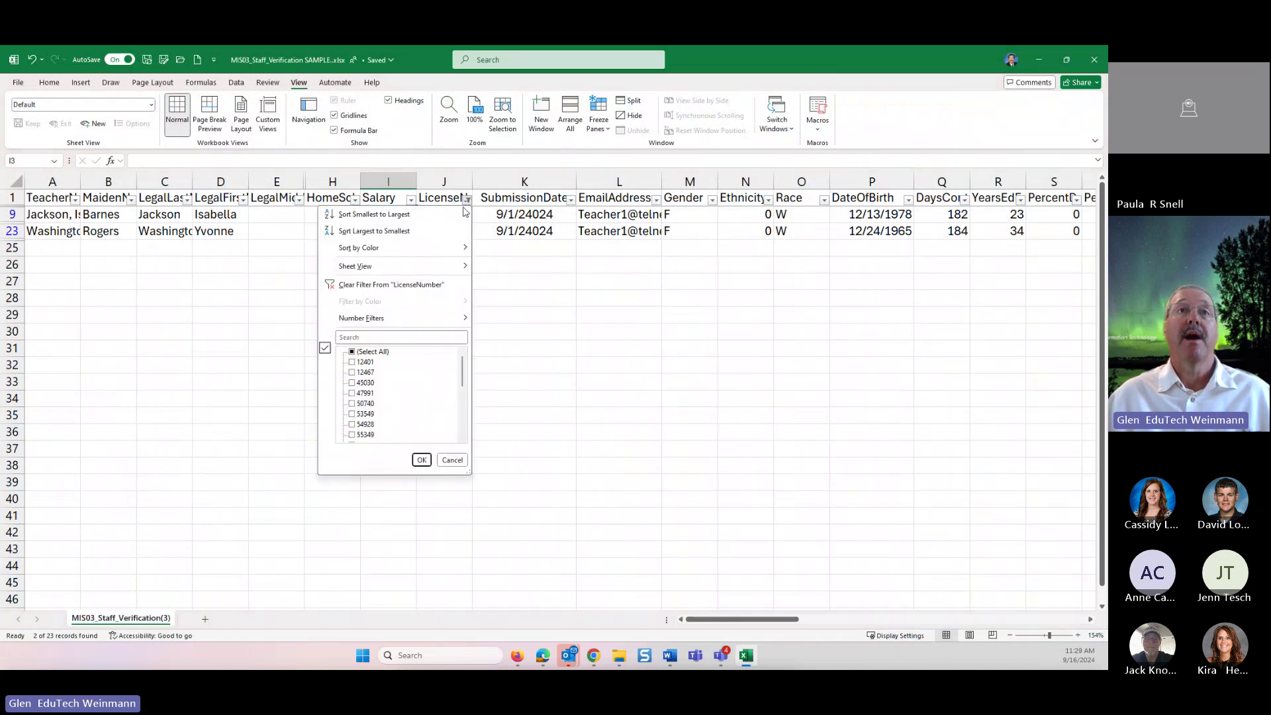
{"action": "left_click", "coordinate": [352, 352]}
{"action": "left_click", "coordinate": [422, 459]}
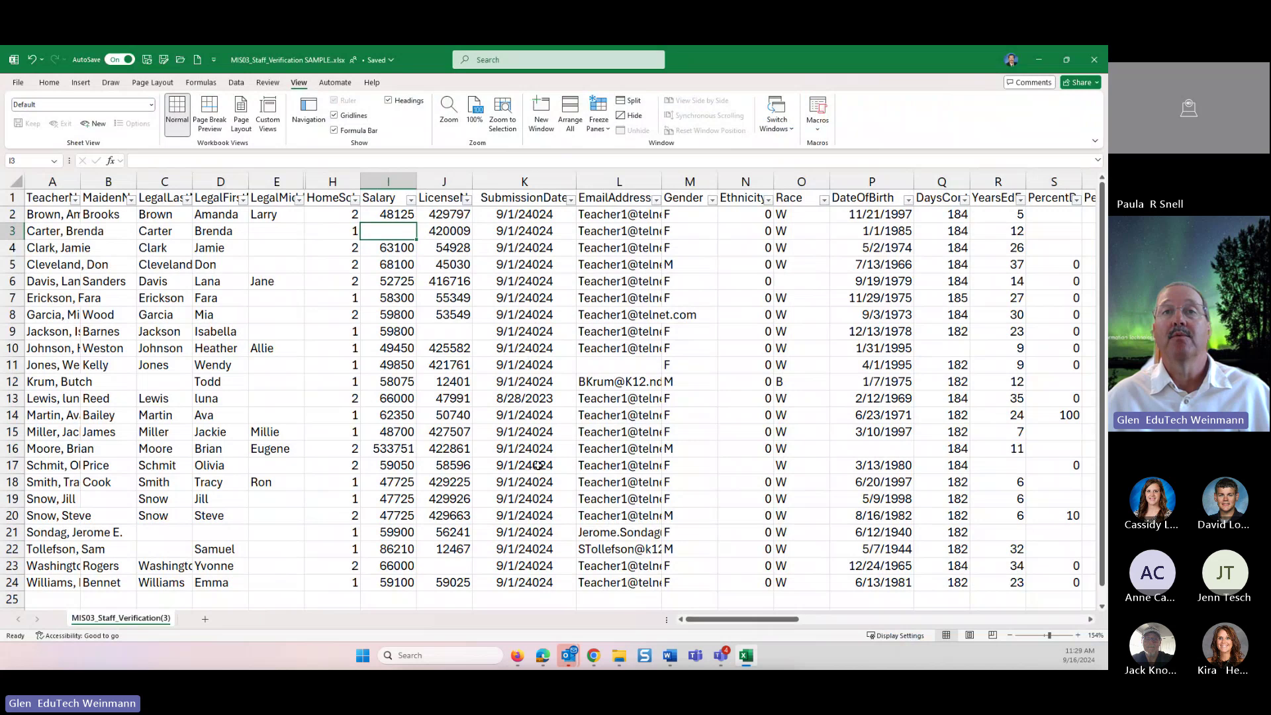
{"action": "scroll", "coordinate": [530, 487], "scroll_direction": "down", "scroll_amount": 4}
{"action": "scroll", "coordinate": [531, 488], "scroll_direction": "up", "scroll_amount": 4}
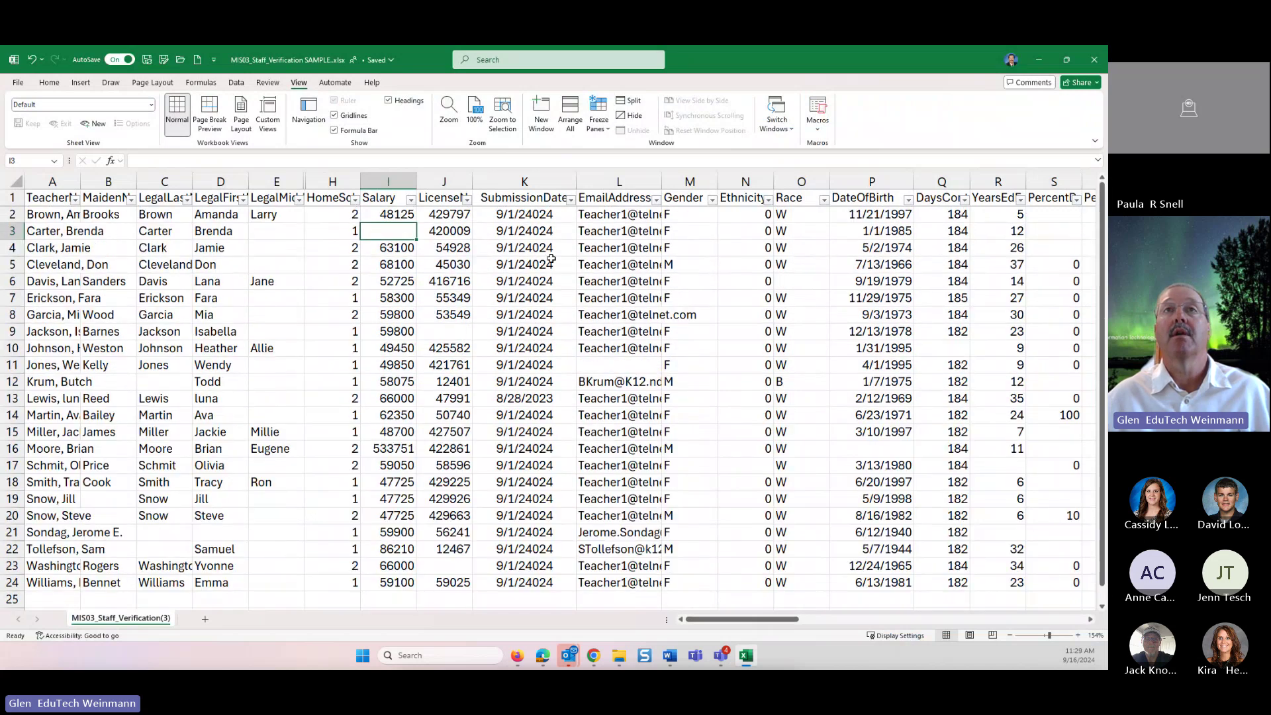
{"action": "left_click", "coordinate": [570, 200]}
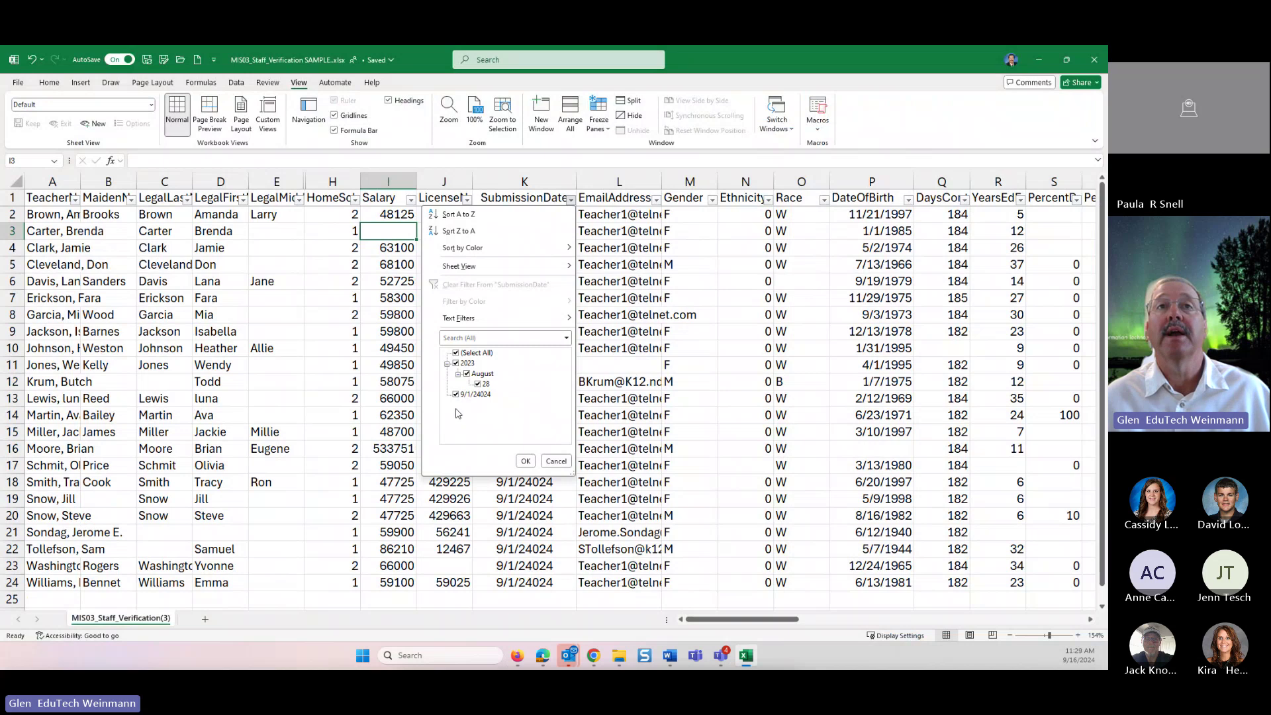
{"action": "left_click", "coordinate": [456, 395]}
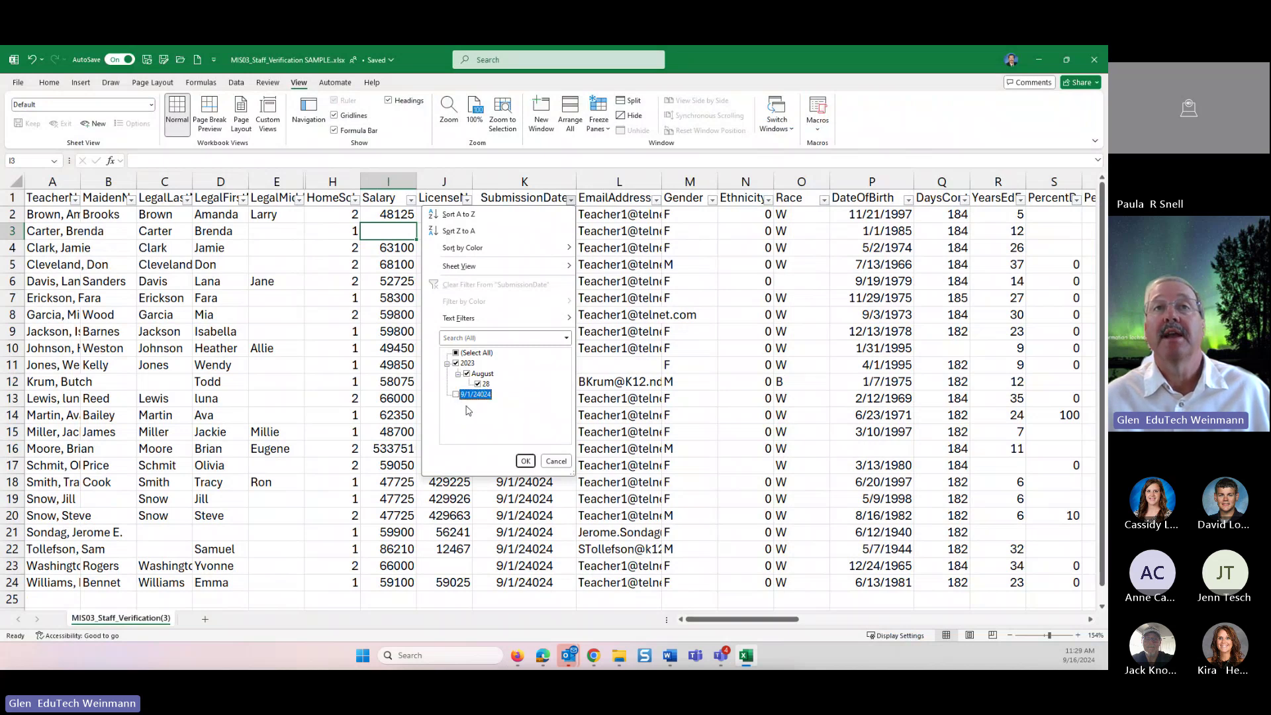
{"action": "left_click", "coordinate": [525, 460]}
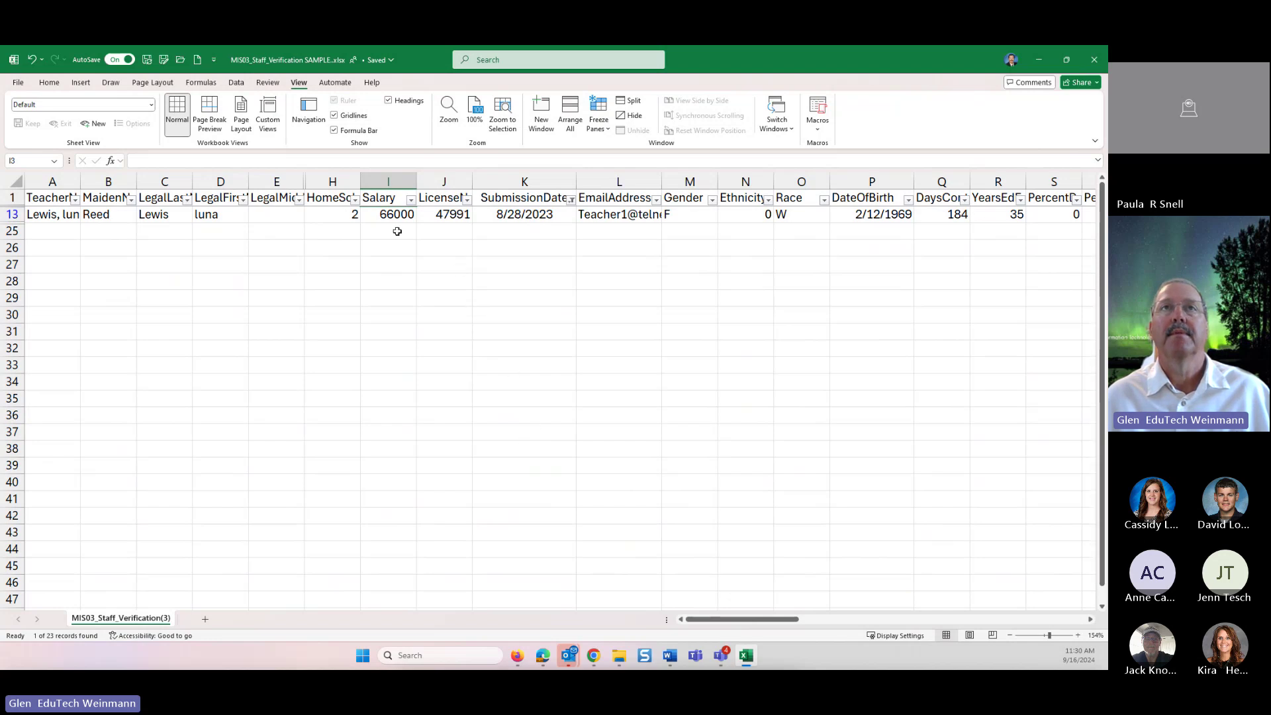
{"action": "left_click", "coordinate": [571, 200]}
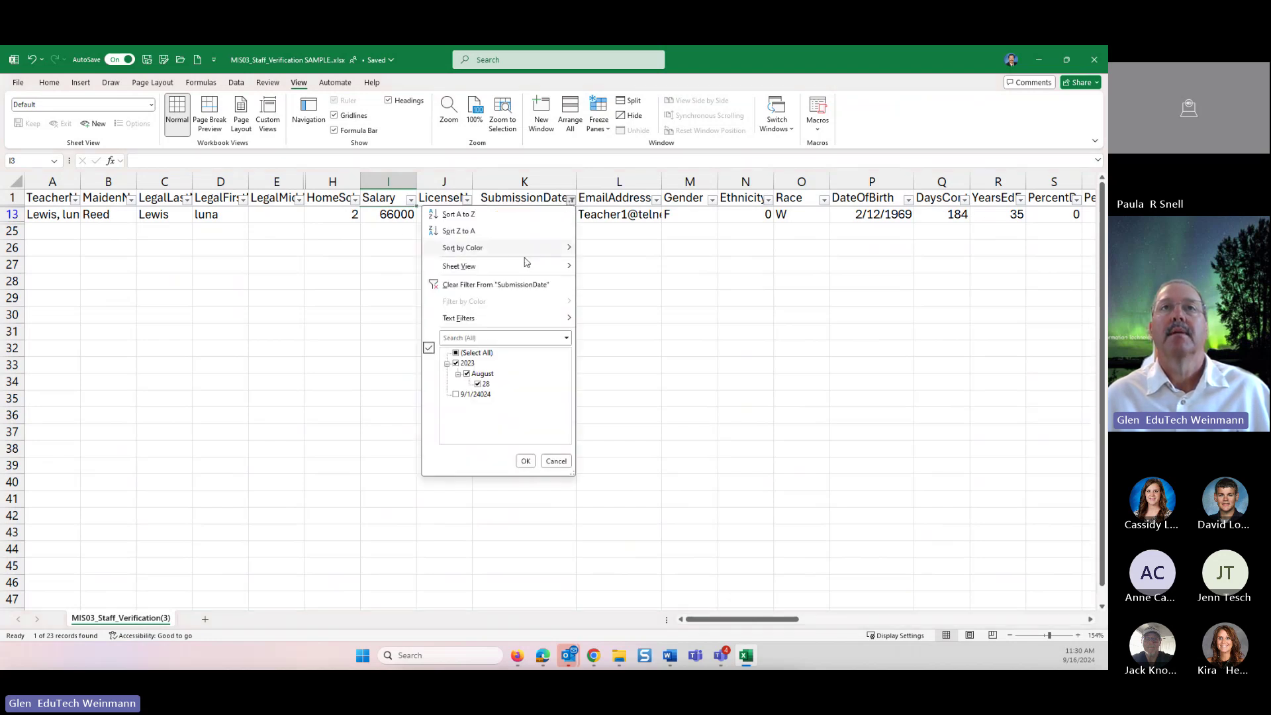
{"action": "left_click", "coordinate": [535, 464]}
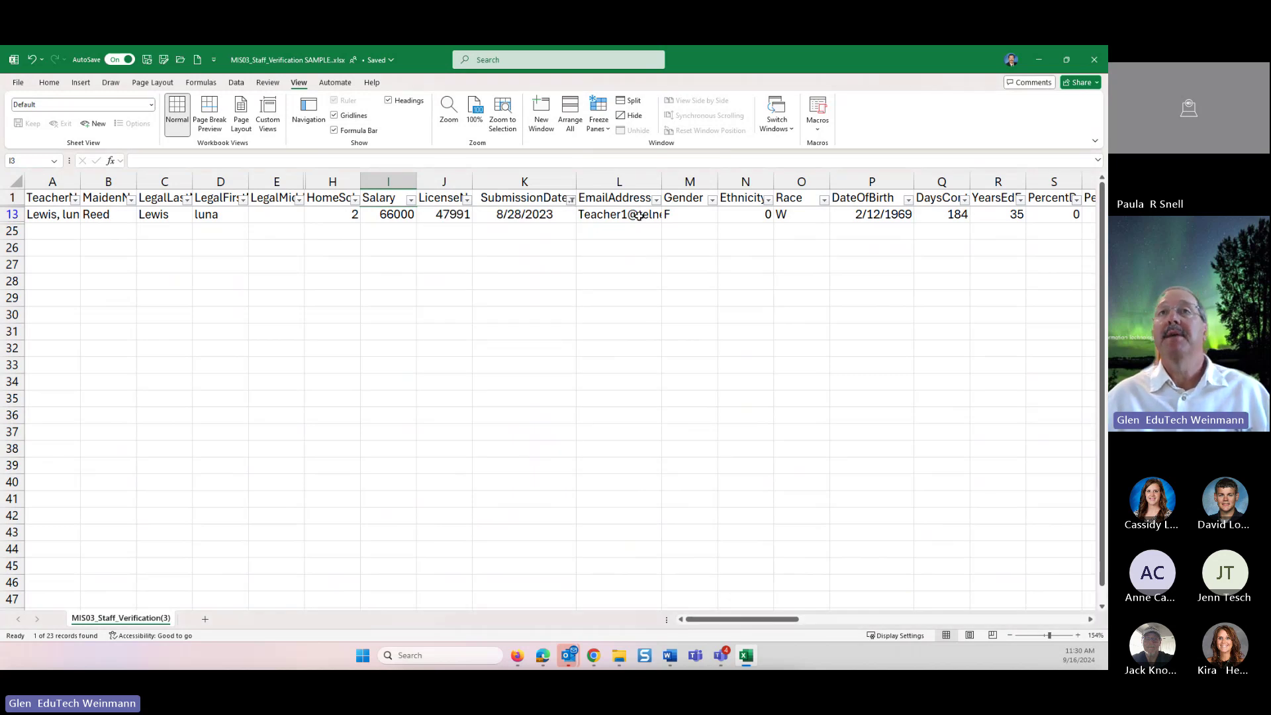
{"action": "left_click", "coordinate": [712, 230]}
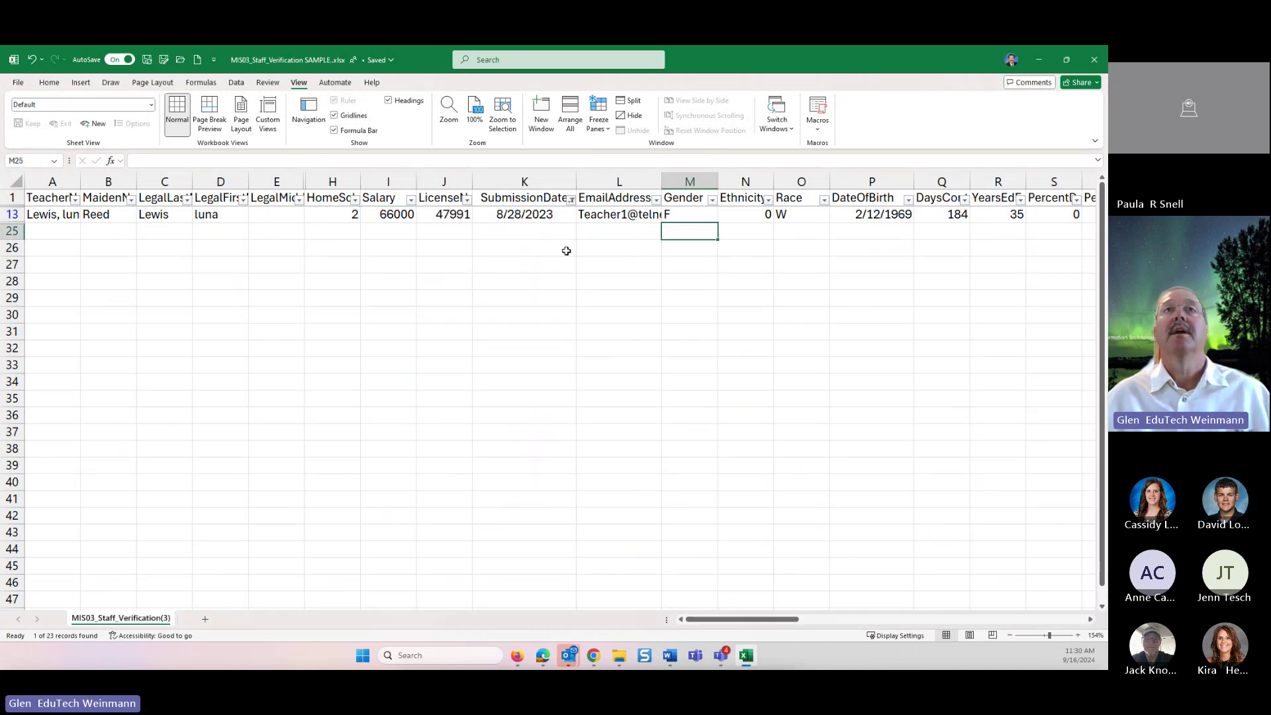
{"action": "left_click", "coordinate": [570, 199]}
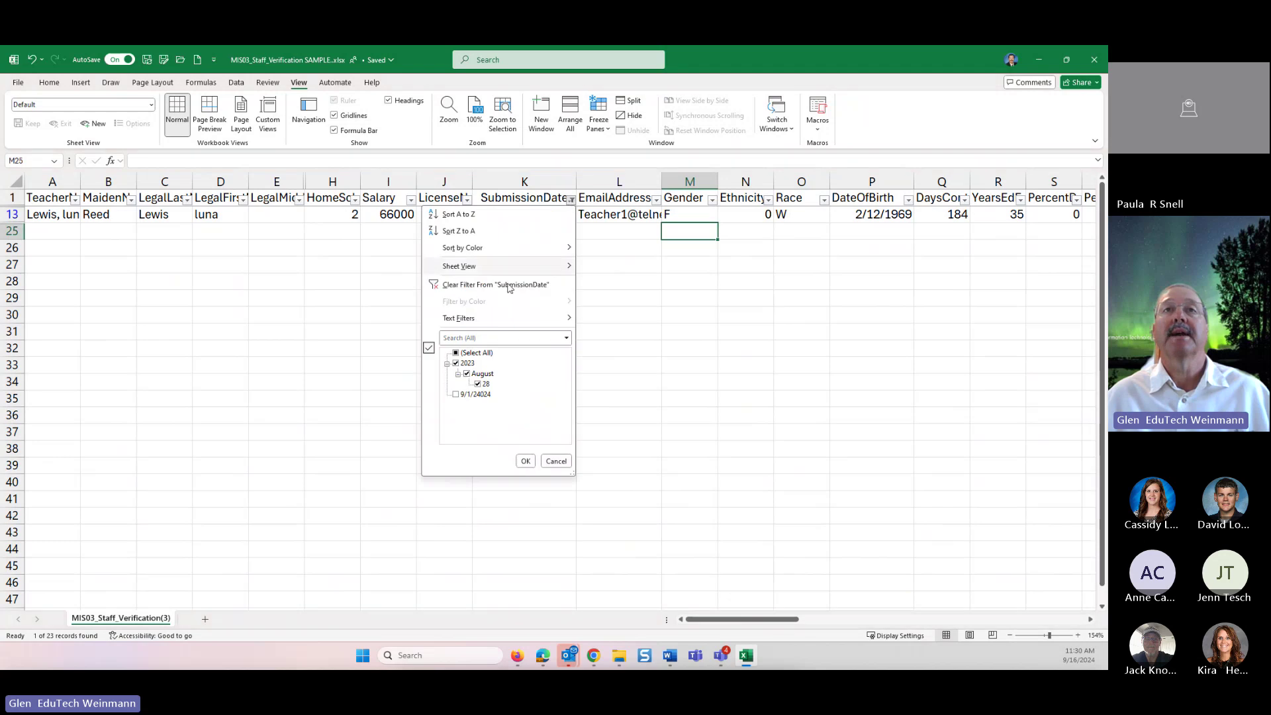
{"action": "left_click", "coordinate": [456, 394]}
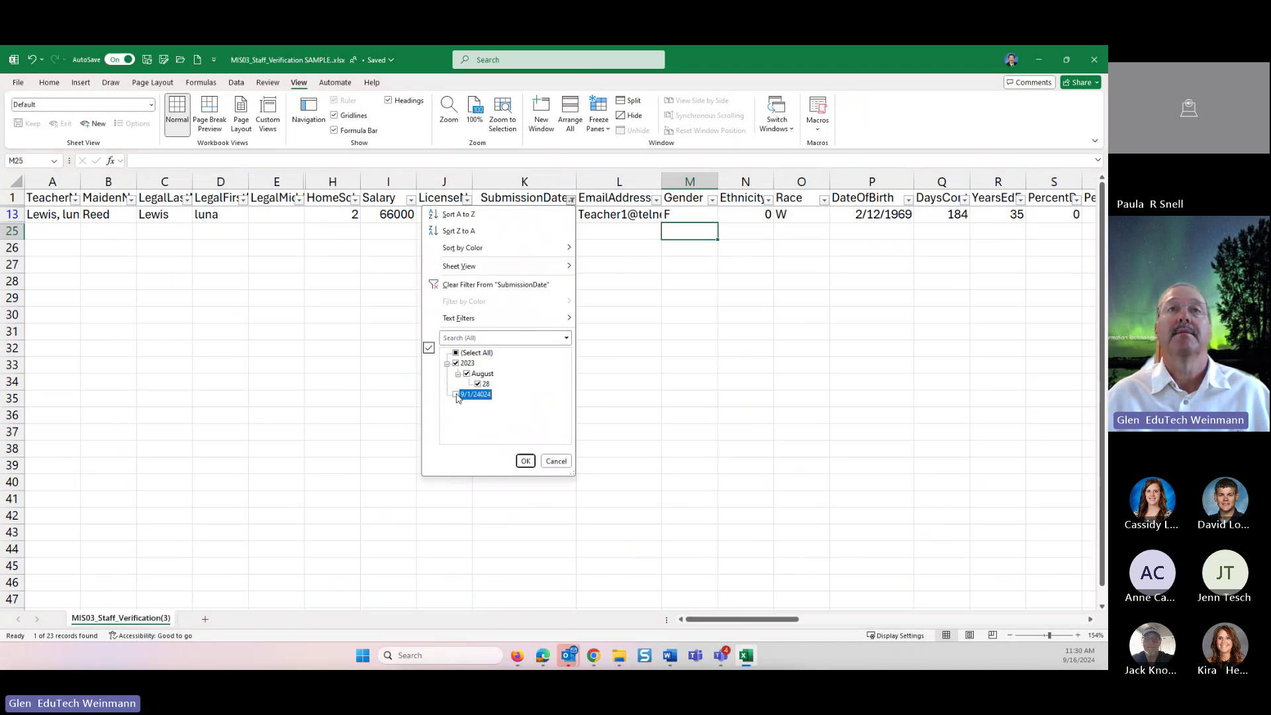
{"action": "left_click", "coordinate": [526, 461]}
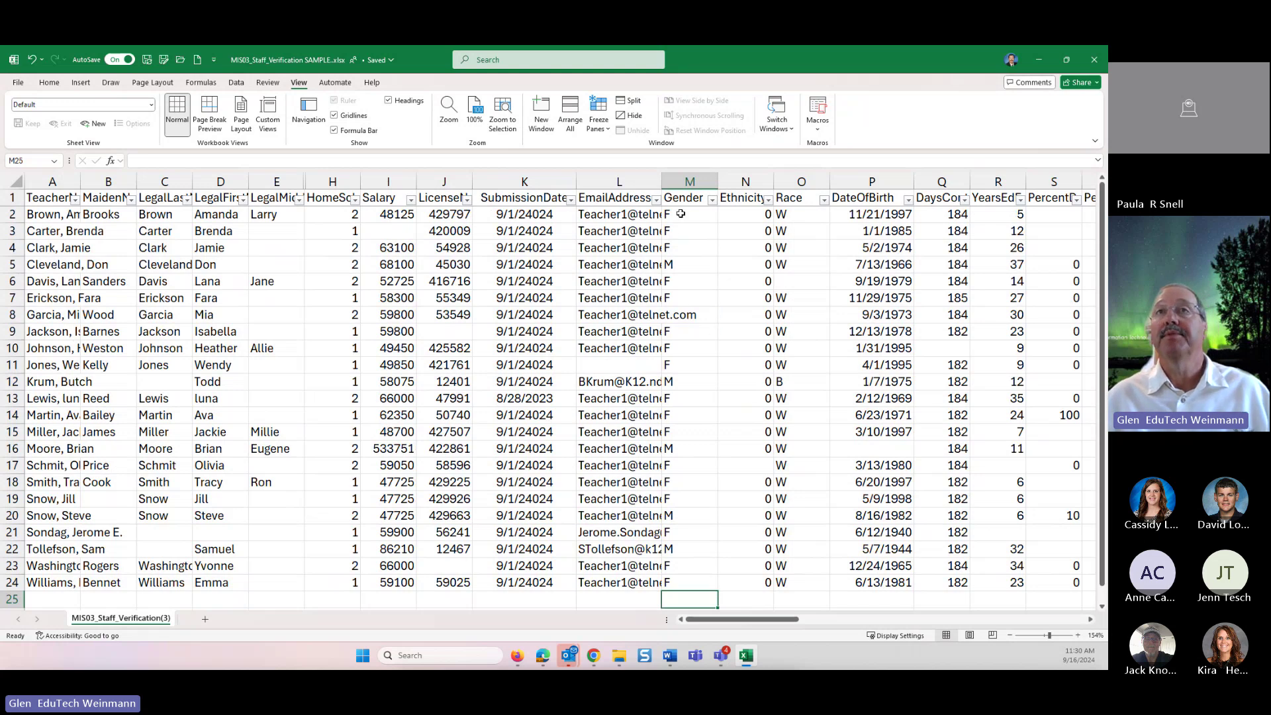
- Widen column L (EmailAddress) to show full addresses, then scroll across the remaining columns
{"action": "left_click_drag", "start_coordinate": [662, 180], "coordinate": [709, 180]}
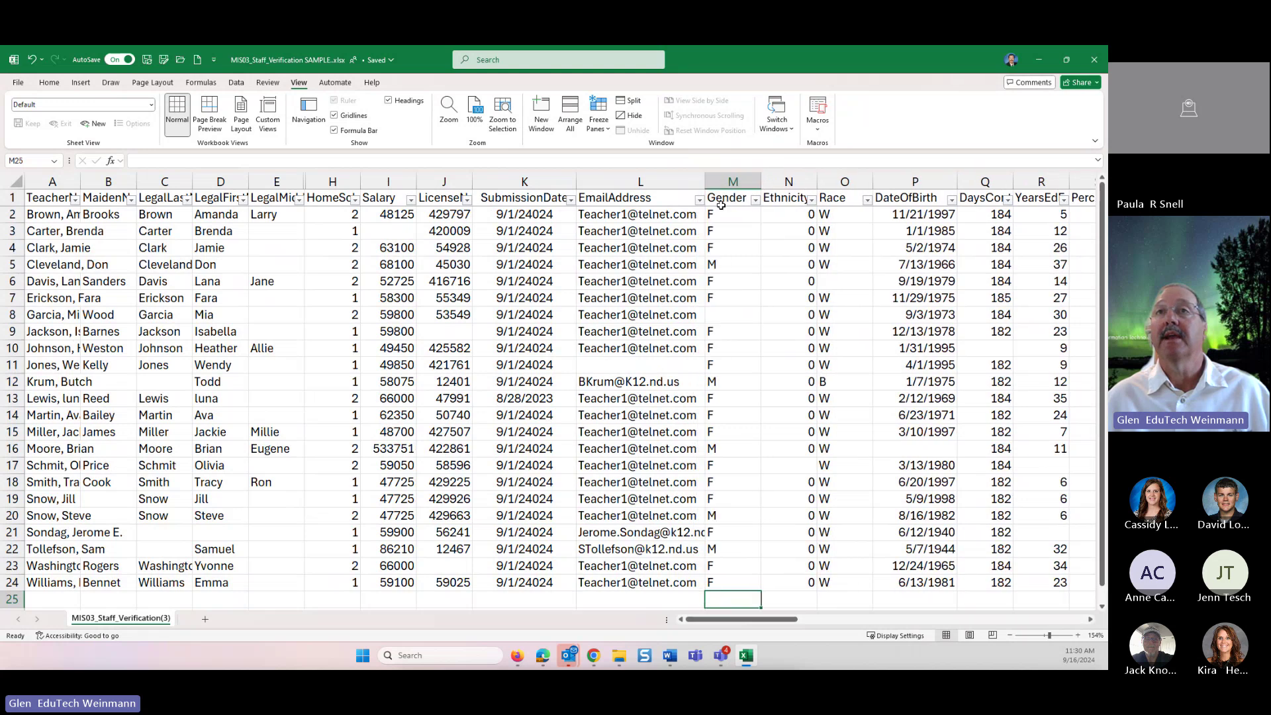
{"action": "scroll", "coordinate": [744, 265], "scroll_direction": "down", "scroll_amount": 7}
{"action": "scroll", "coordinate": [743, 275], "scroll_direction": "up", "scroll_amount": 7}
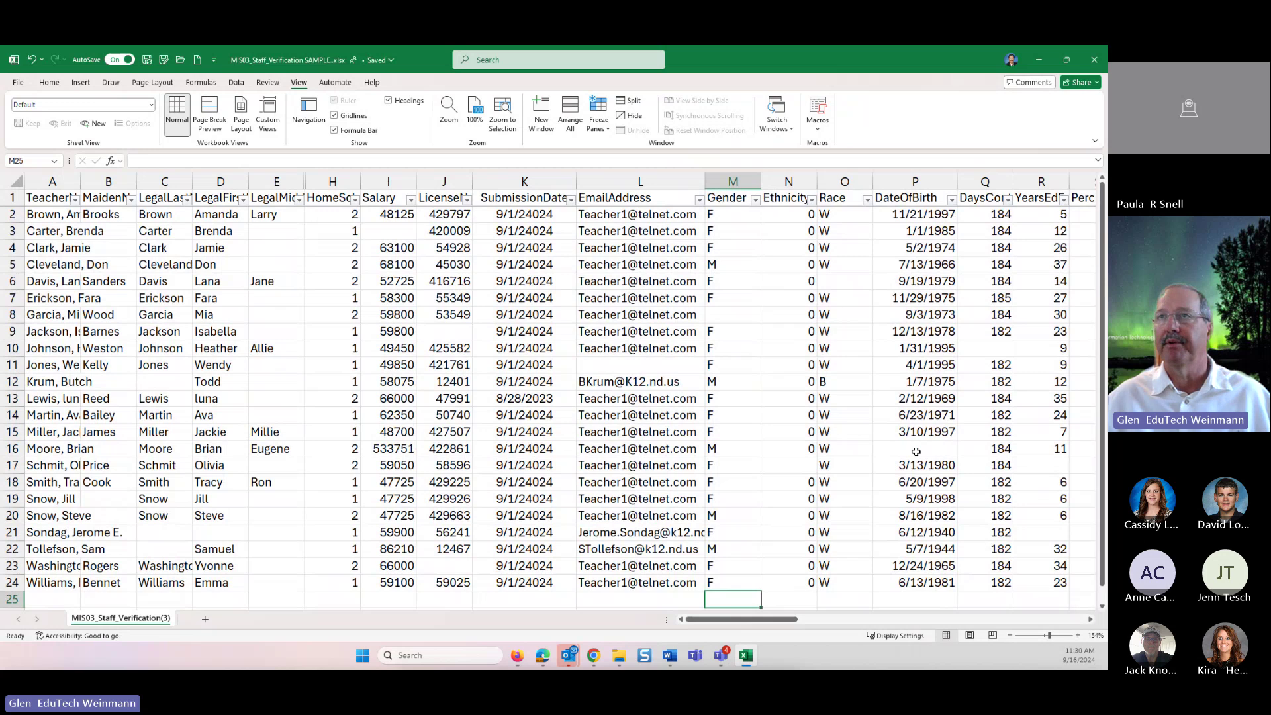
{"action": "left_click_drag", "start_coordinate": [790, 616], "coordinate": [825, 616]}
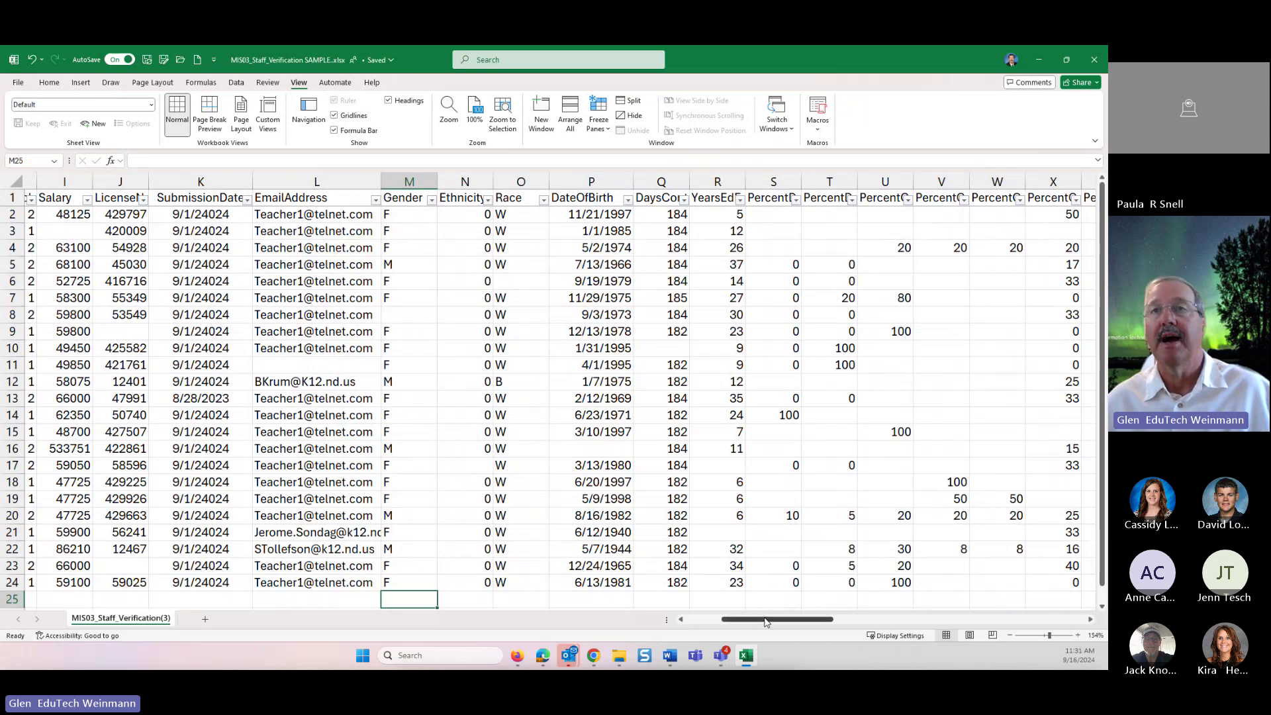
{"action": "left_click_drag", "start_coordinate": [768, 620], "coordinate": [782, 607]}
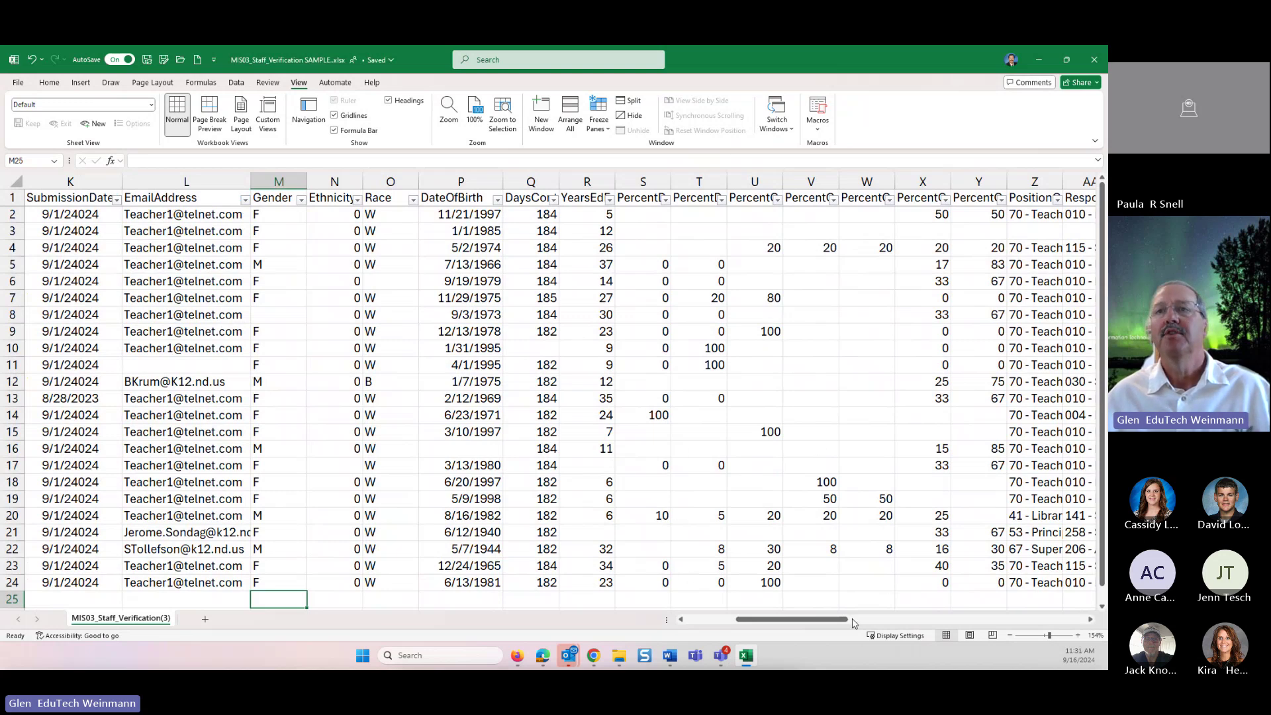
{"action": "left_click_drag", "start_coordinate": [841, 621], "coordinate": [789, 622]}
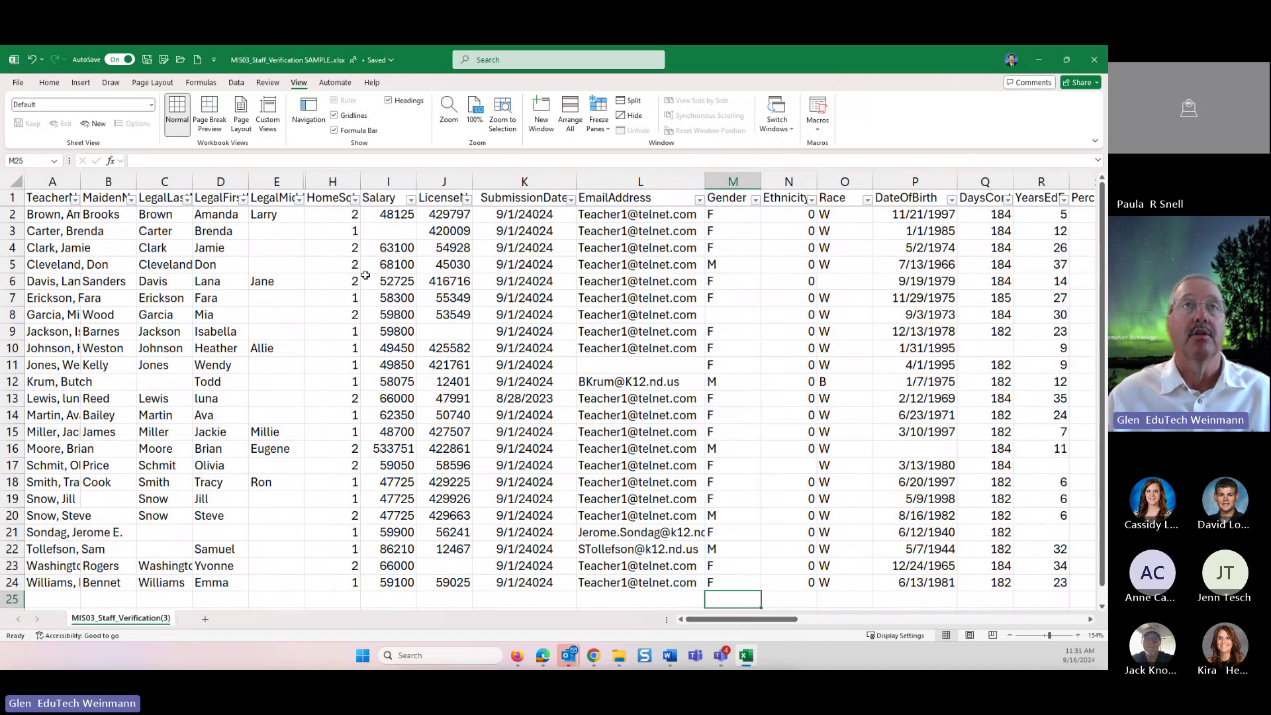
- Select the SubmissionDate column and drag the Excel window aside to reveal the PowerSchool report queue
{"action": "left_click", "coordinate": [493, 177]}
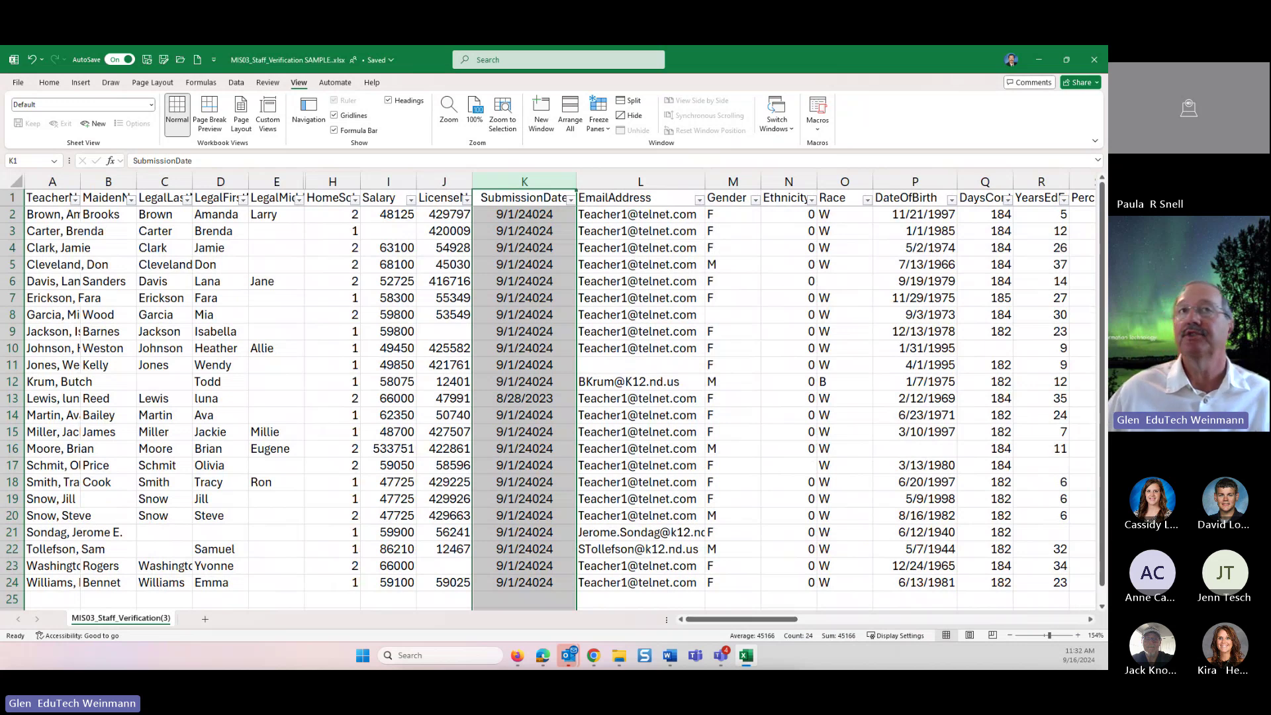
{"action": "left_click", "coordinate": [824, 47]}
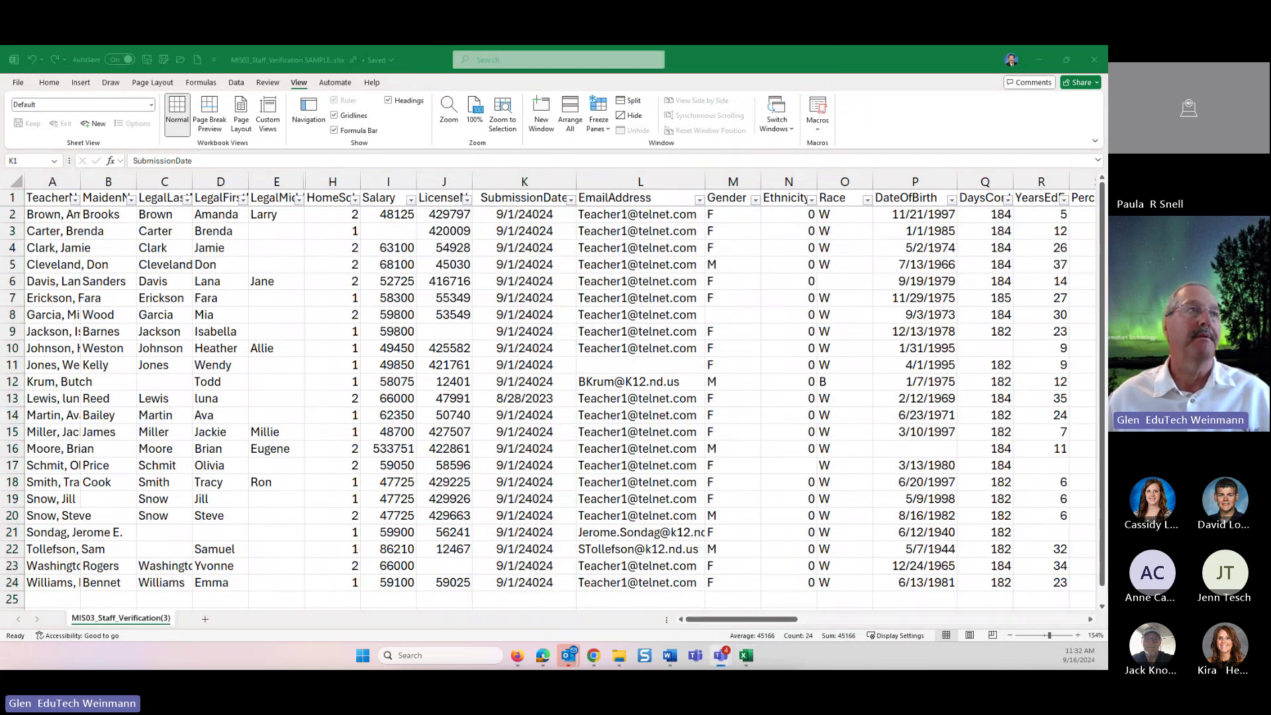
{"action": "left_click_drag", "start_coordinate": [908, 63], "coordinate": [1, 593]}
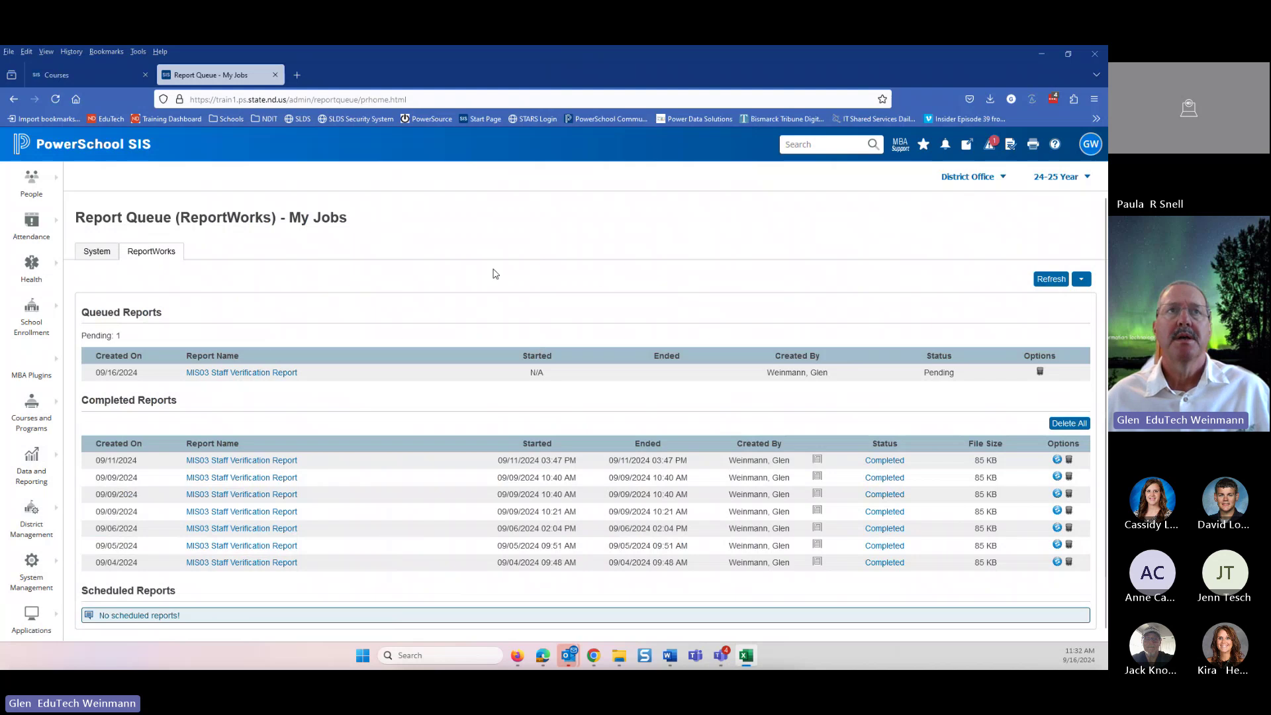
- Go back to the PowerSchool SIS District Office Start Page via the logo
{"action": "left_click", "coordinate": [74, 147]}
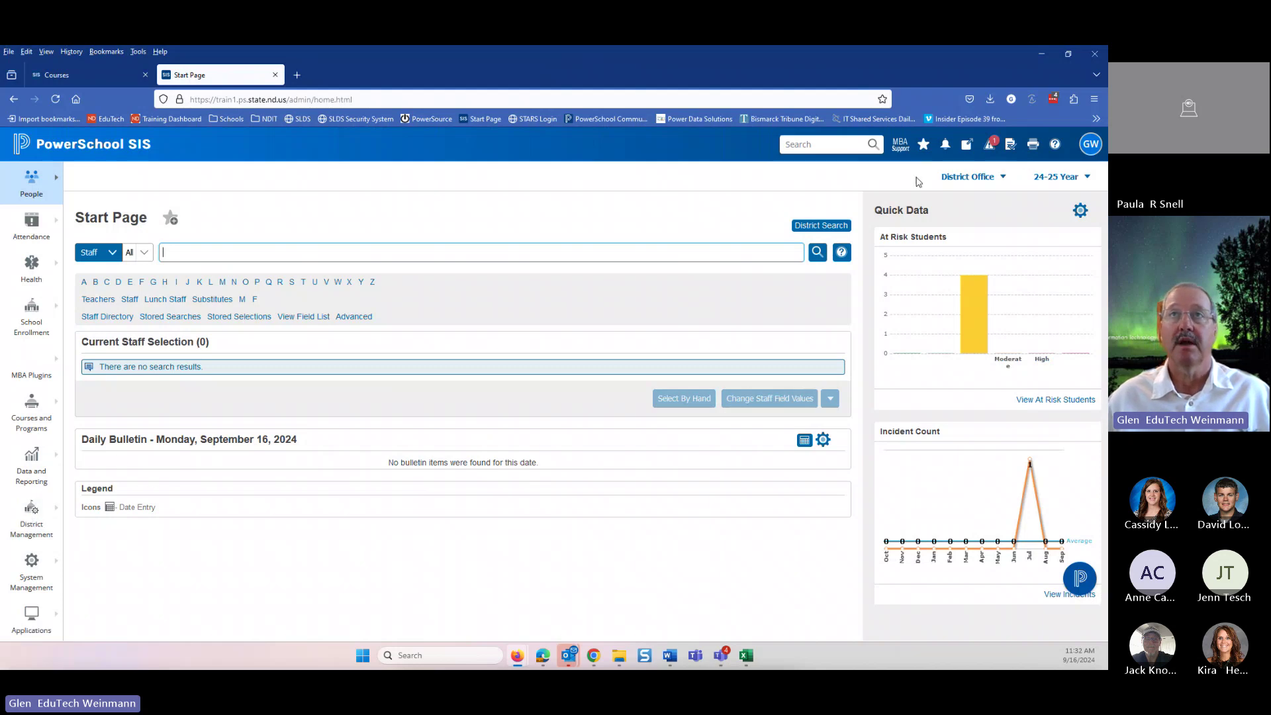
- Disable Enable State Reporting Information Page under Compliance > Miscellaneous, then pop out the STARS Personnel tab
{"action": "left_click", "coordinate": [35, 531]}
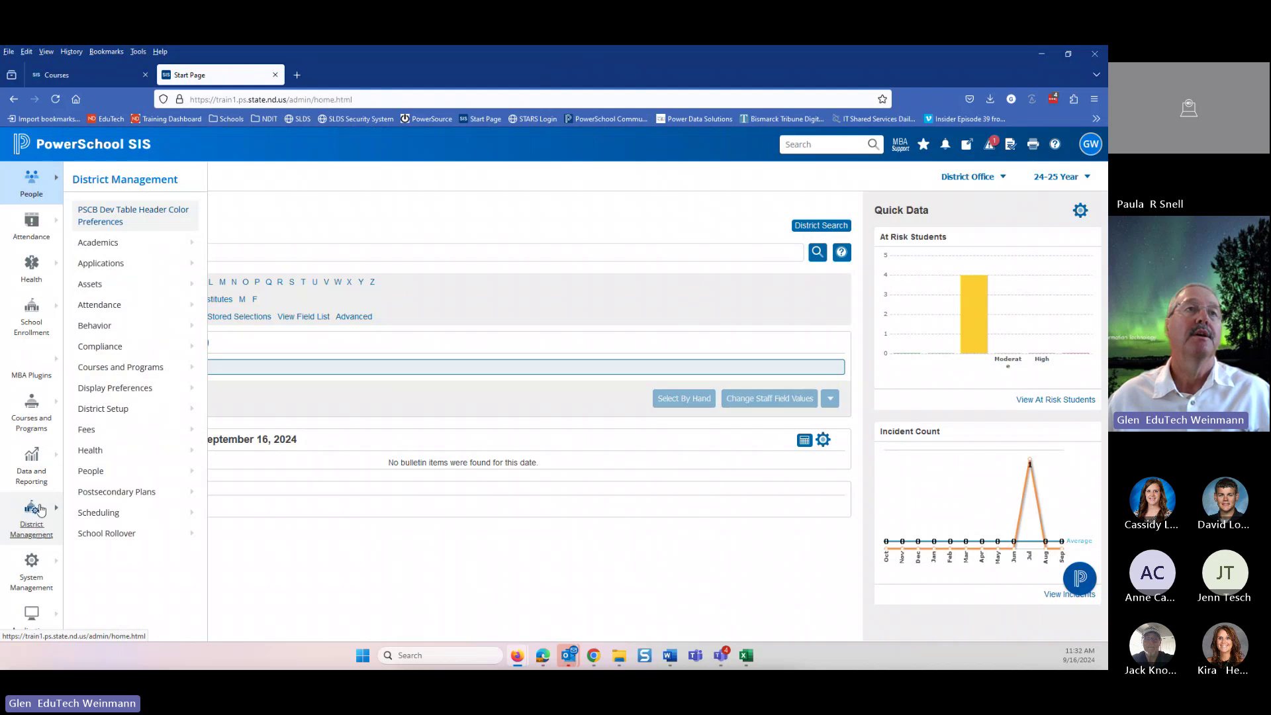
{"action": "left_click", "coordinate": [86, 352]}
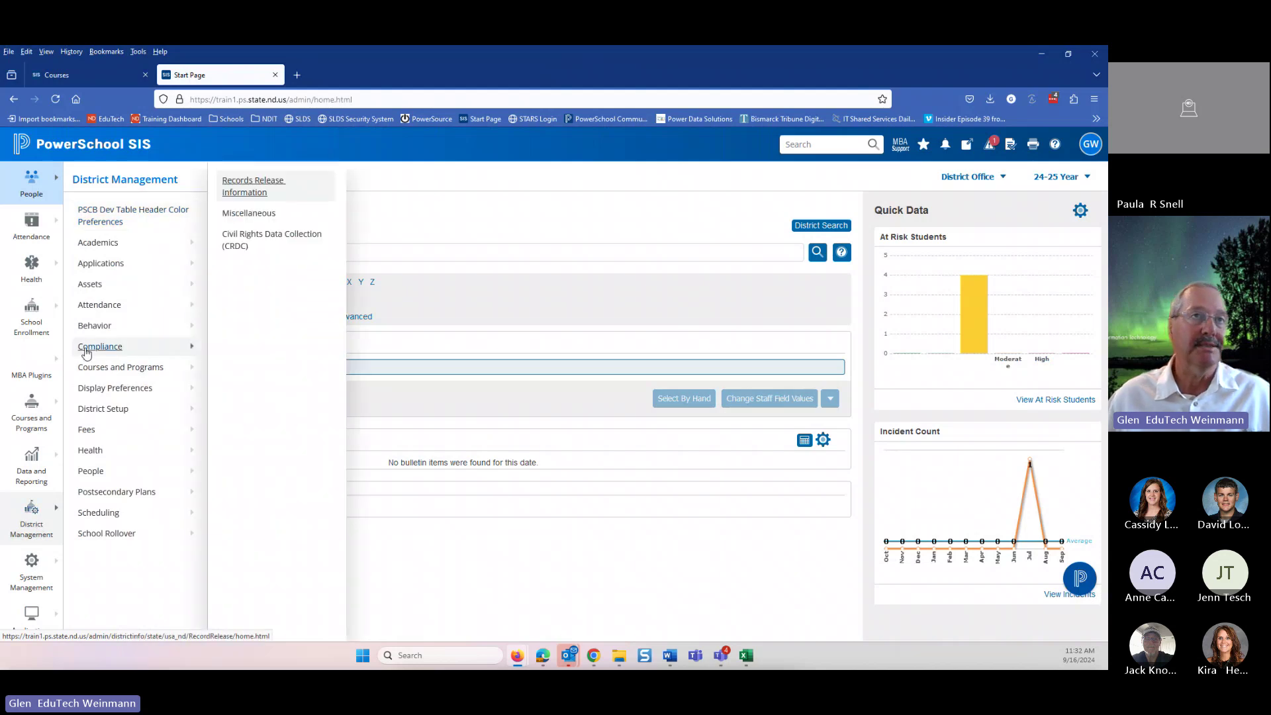
{"action": "left_click", "coordinate": [244, 214]}
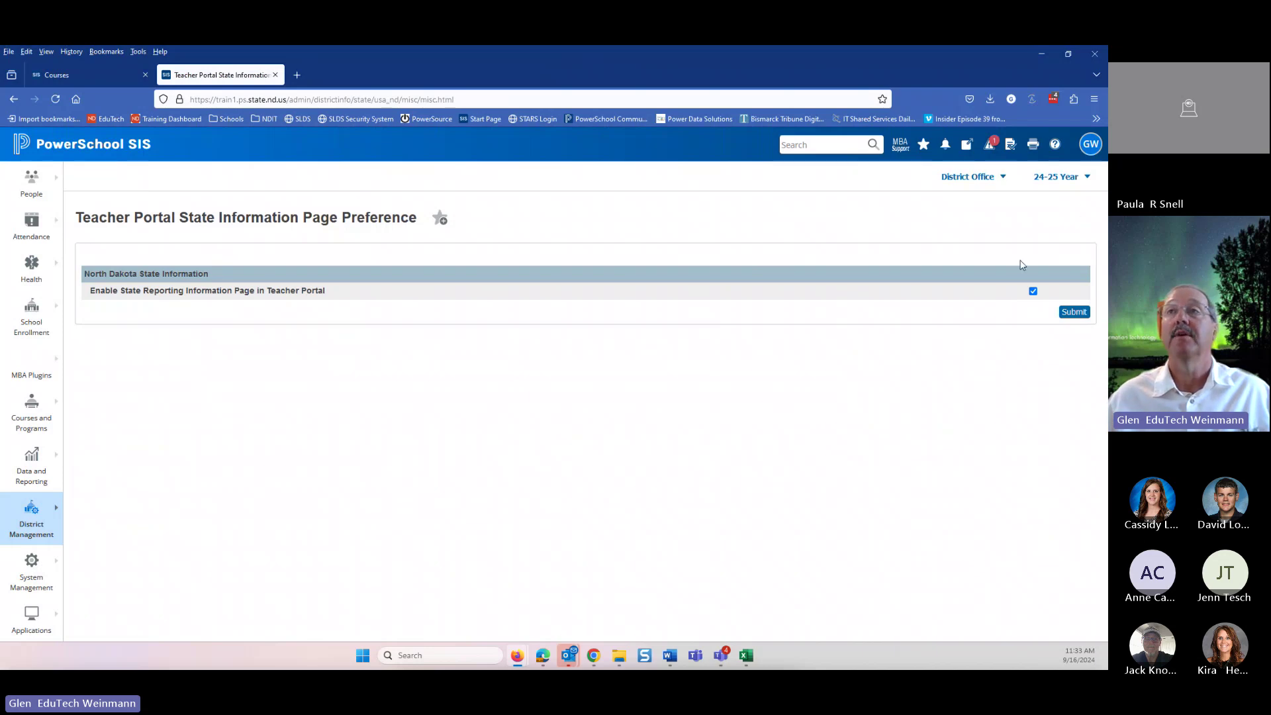
{"action": "left_click", "coordinate": [1033, 291]}
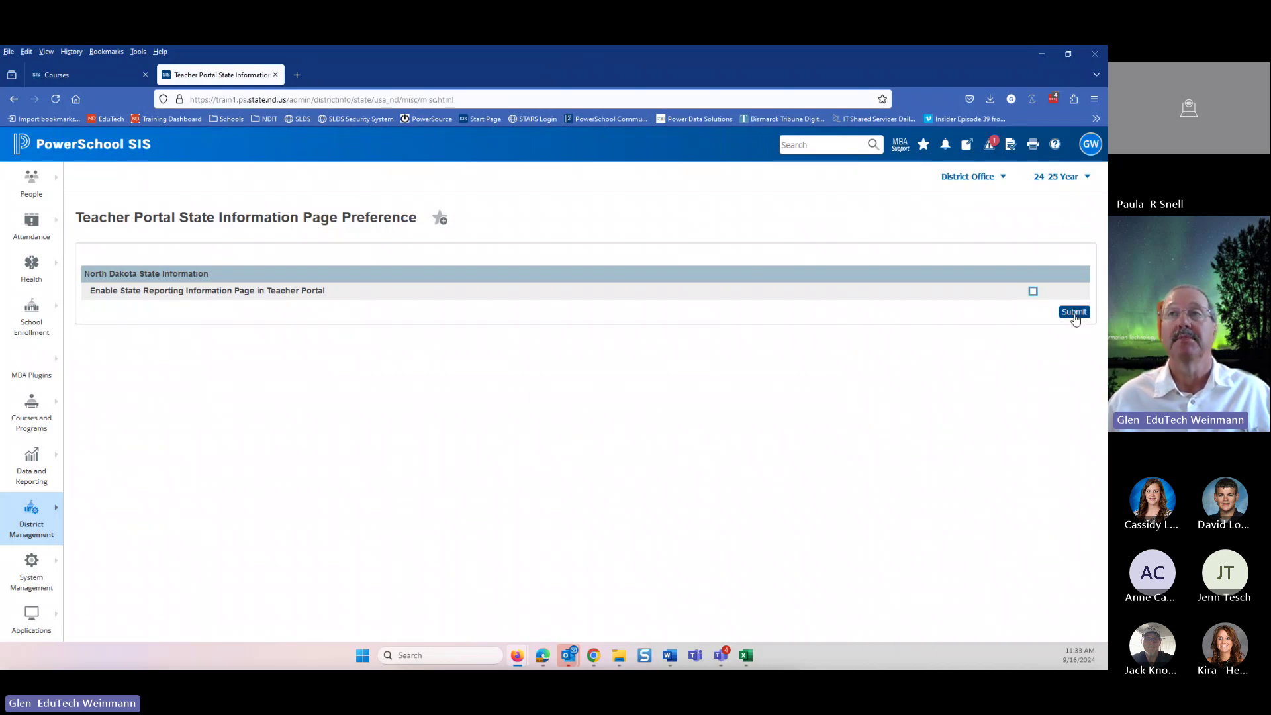
{"action": "left_click", "coordinate": [1033, 291]}
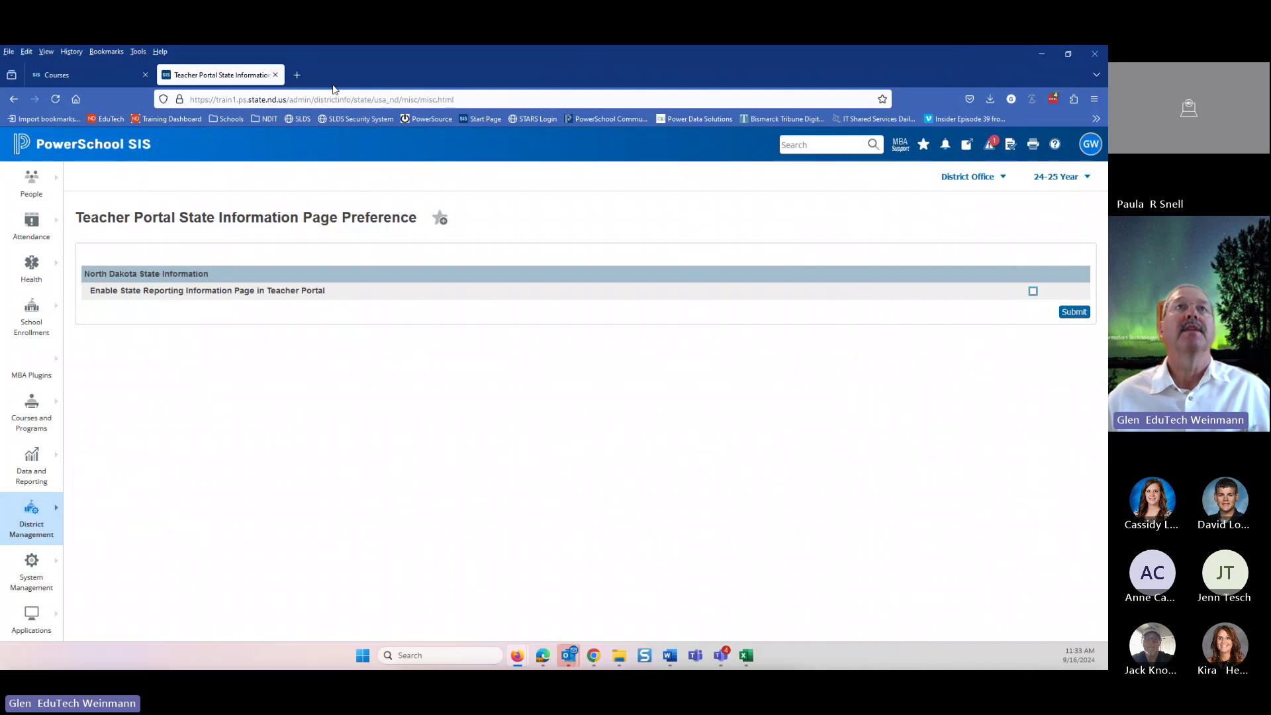
{"action": "left_click_drag", "start_coordinate": [316, 61], "coordinate": [427, 182]}
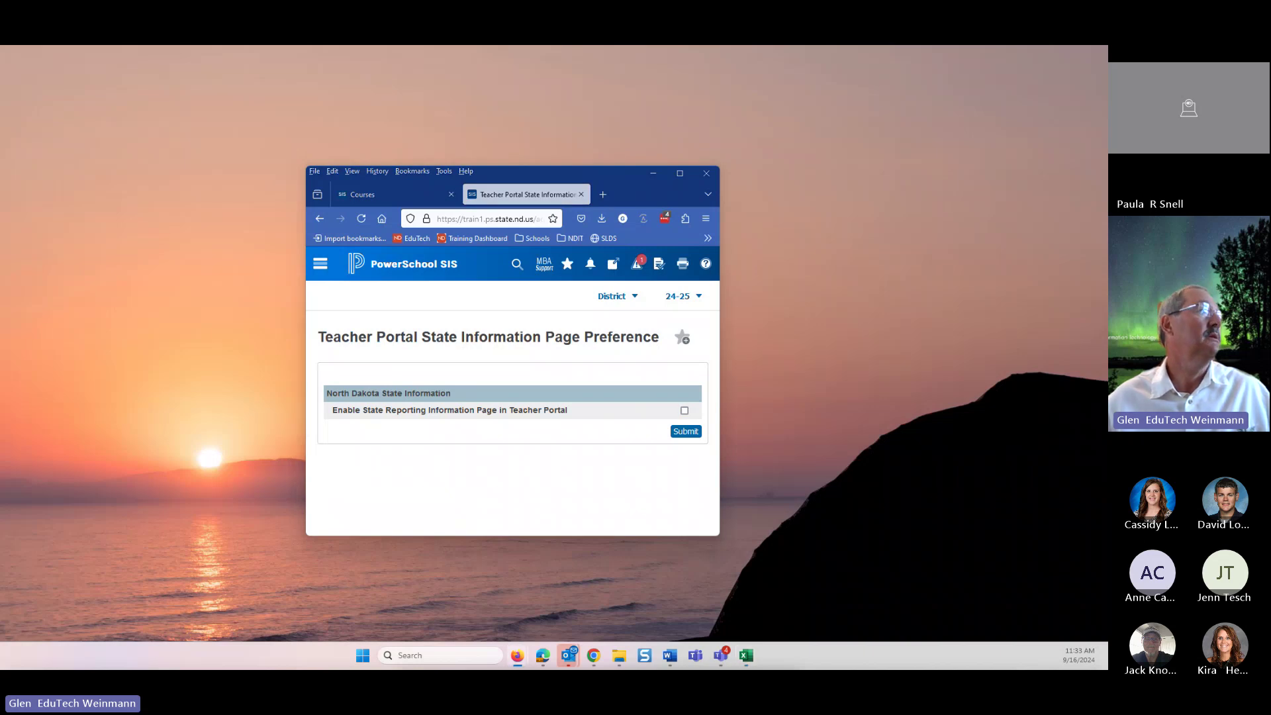
{"action": "left_click_drag", "start_coordinate": [0, 52], "coordinate": [310, 54]}
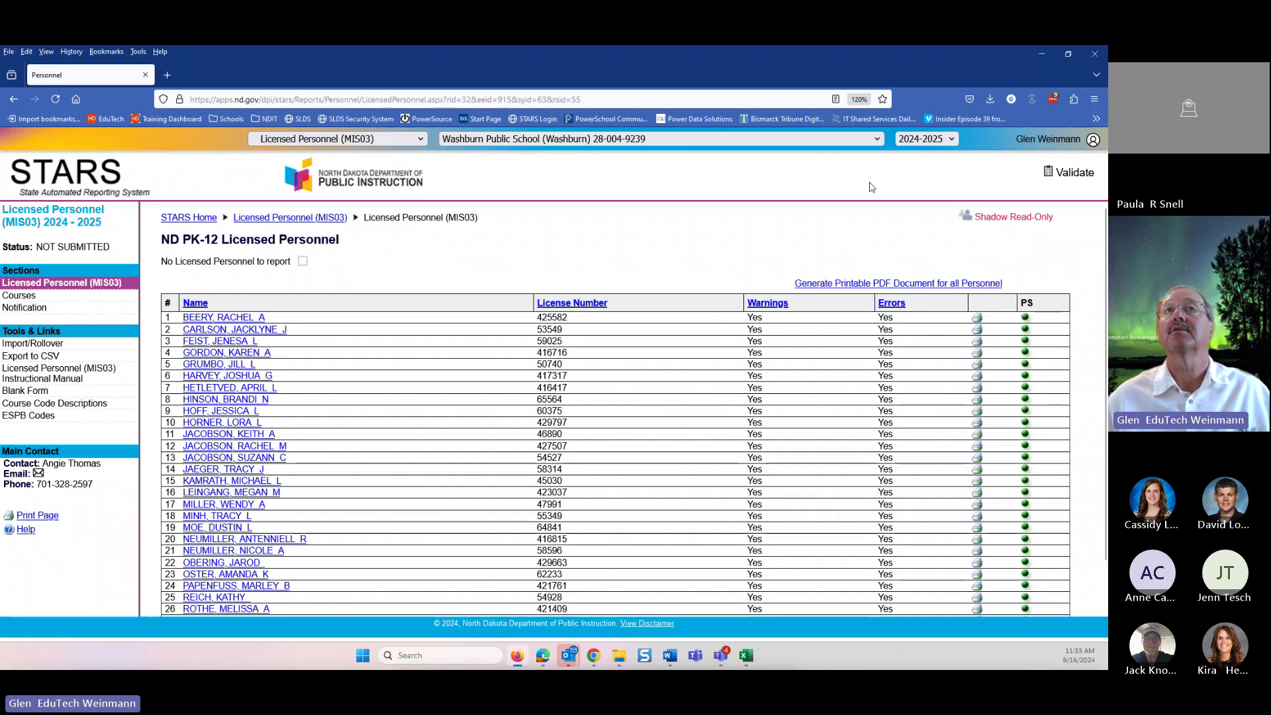
- Switch the school to Underwood Public School and sign back into STARS with the saved login
{"action": "left_click", "coordinate": [526, 148]}
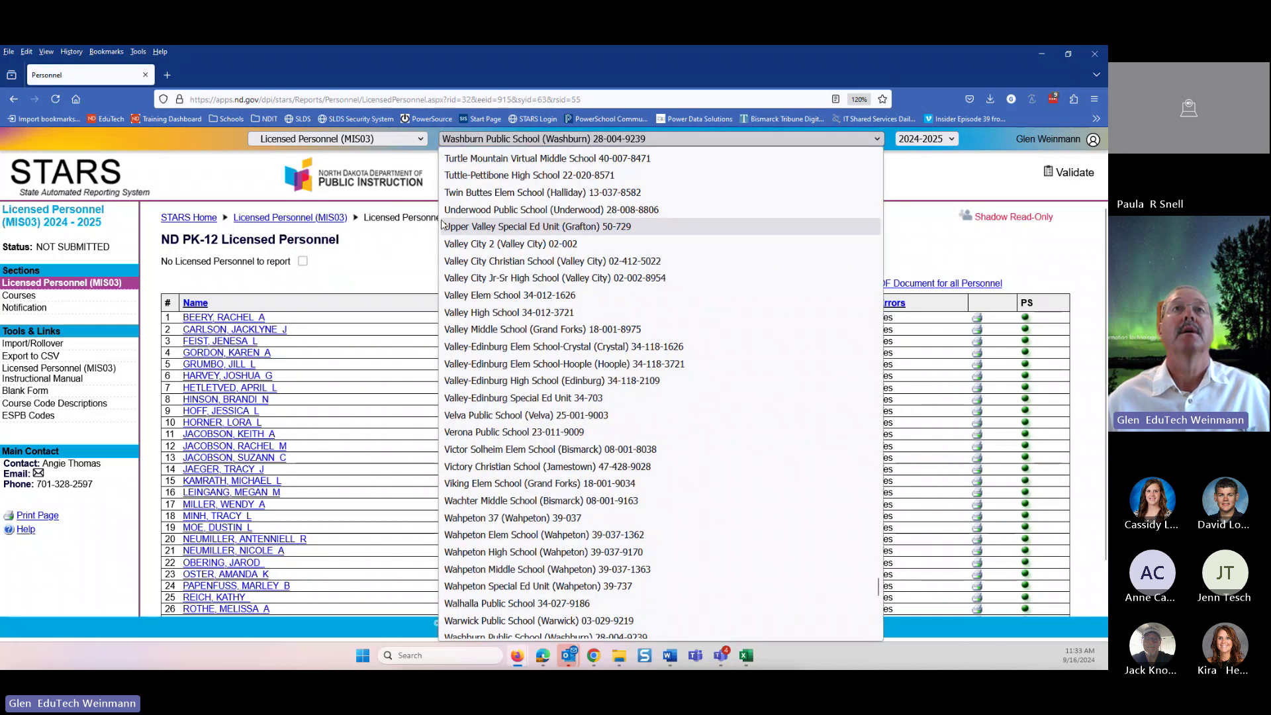
{"action": "left_click", "coordinate": [530, 211]}
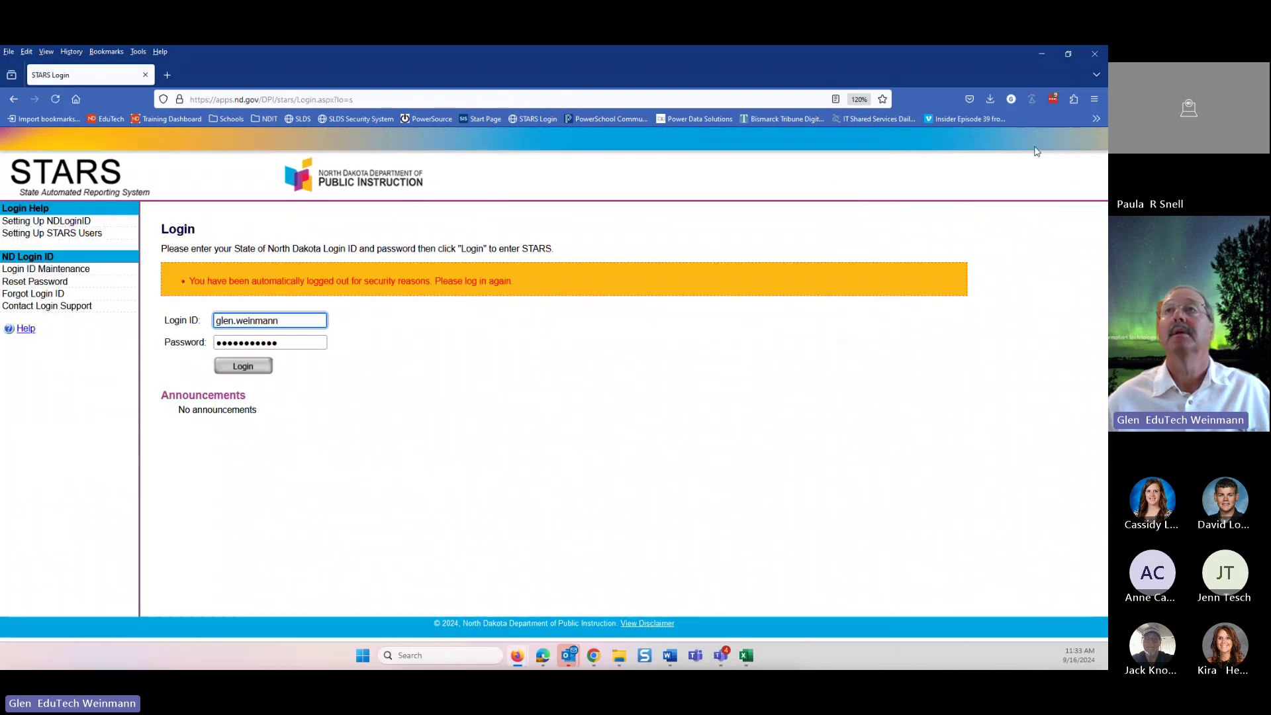
{"action": "left_click", "coordinate": [1053, 99]}
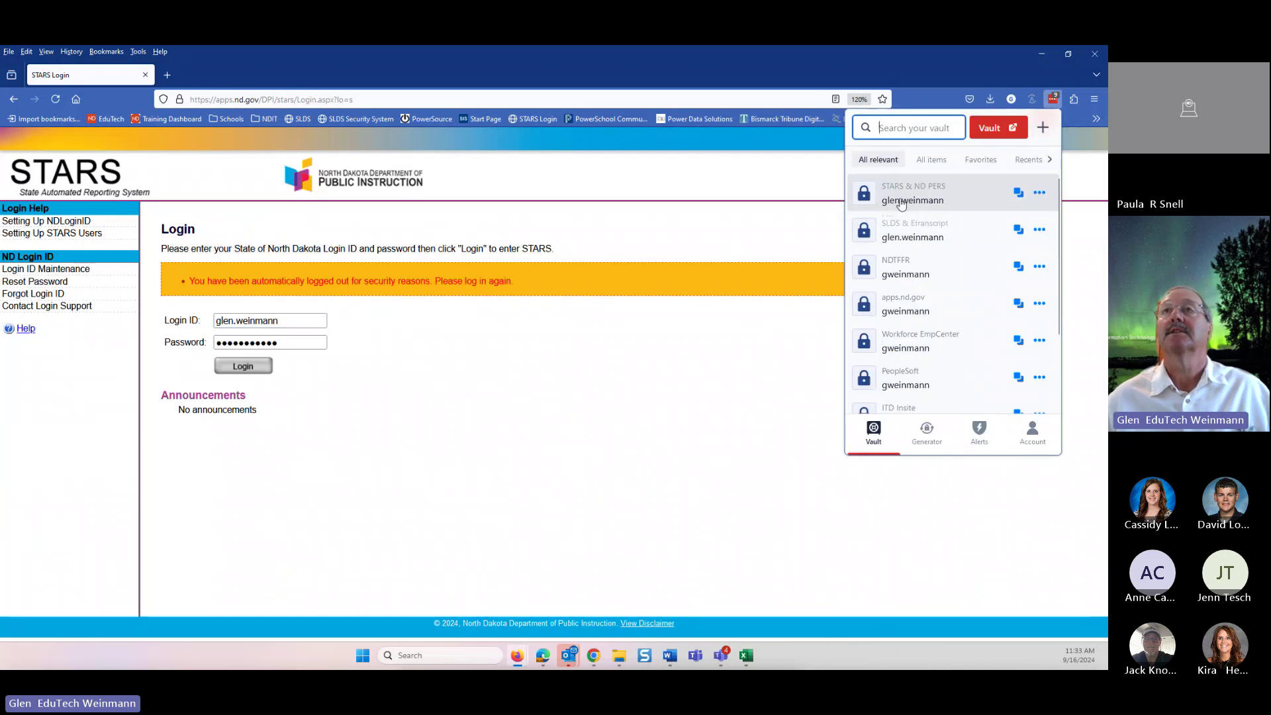
{"action": "left_click", "coordinate": [901, 202]}
{"action": "left_click", "coordinate": [249, 368]}
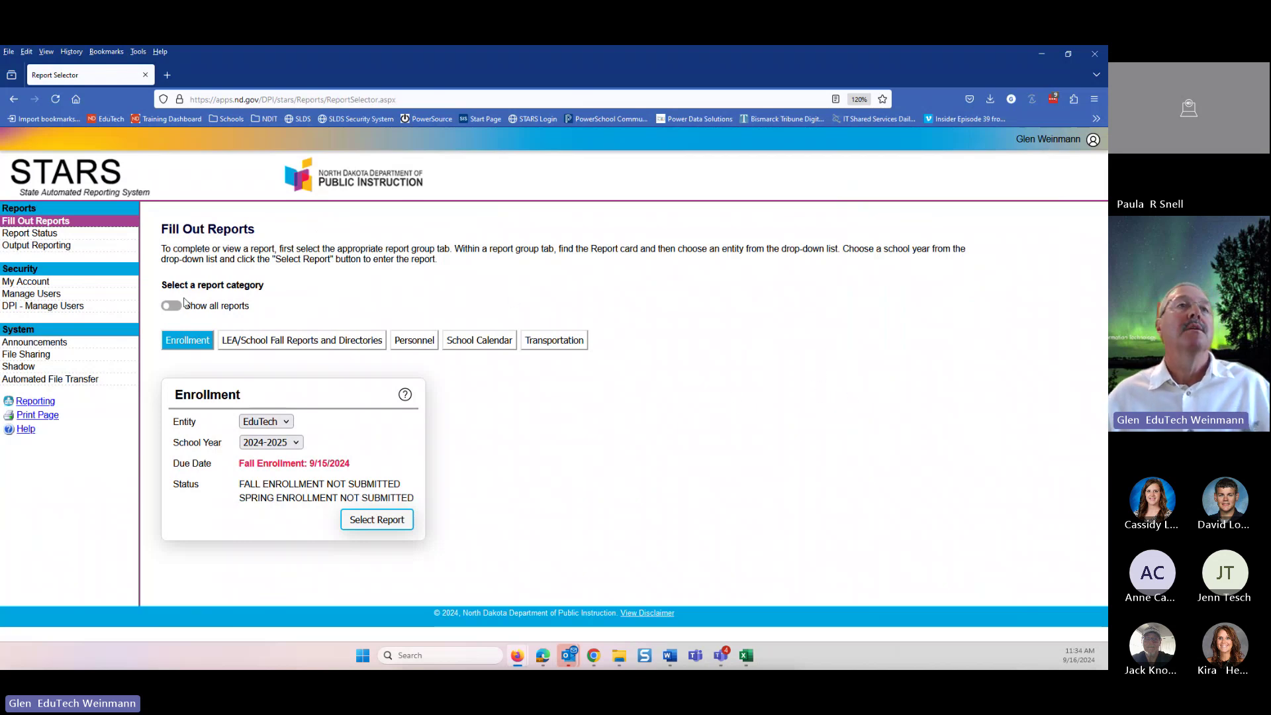
- Open Automated File Transfer from the System menu to view the 2024-2025 MIS03 transfers
{"action": "left_click", "coordinate": [51, 381]}
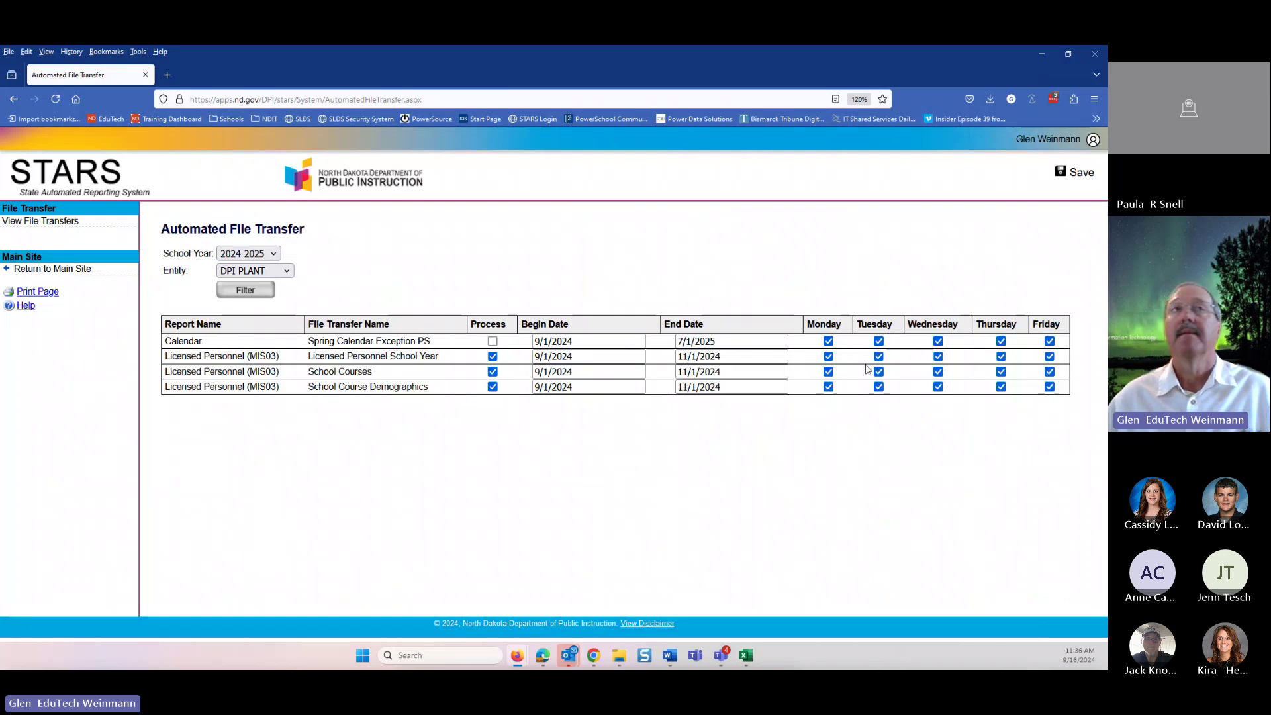
- Return to Fill Out Reports, choose the Personnel category, and select the Licensed Personnel (MIS03) report
{"action": "left_click", "coordinate": [64, 188]}
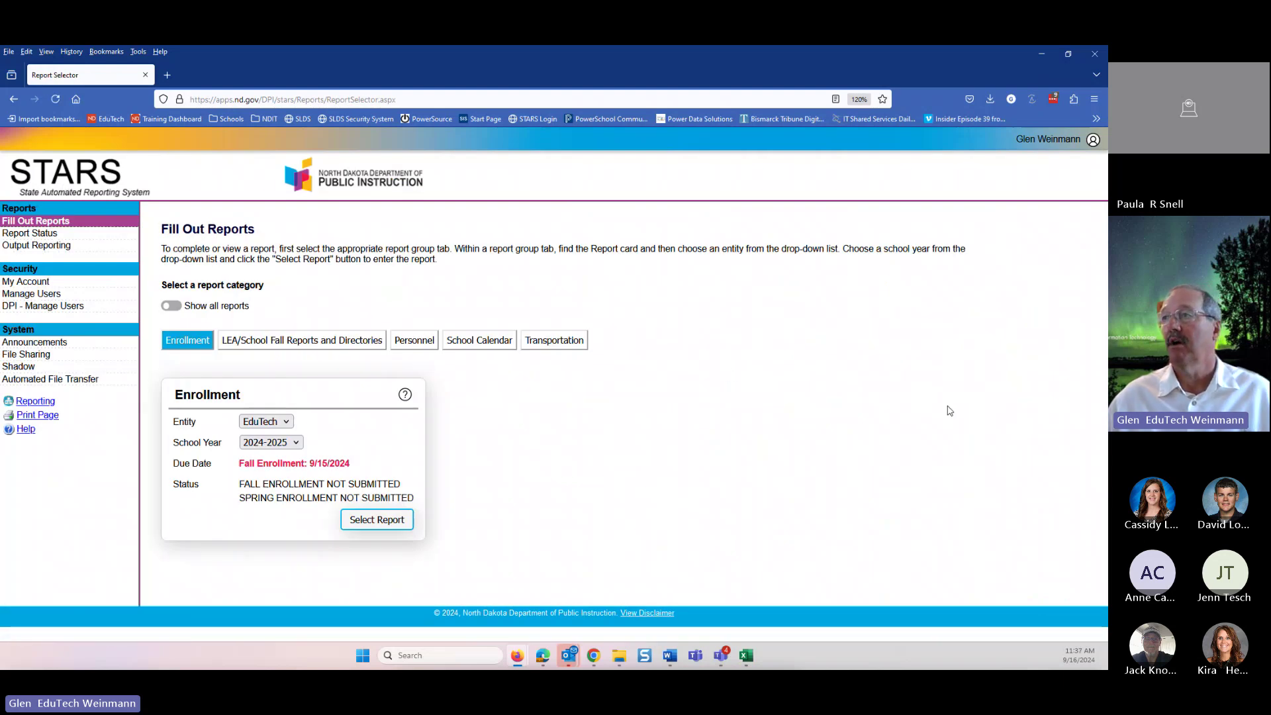
{"action": "left_click", "coordinate": [410, 342]}
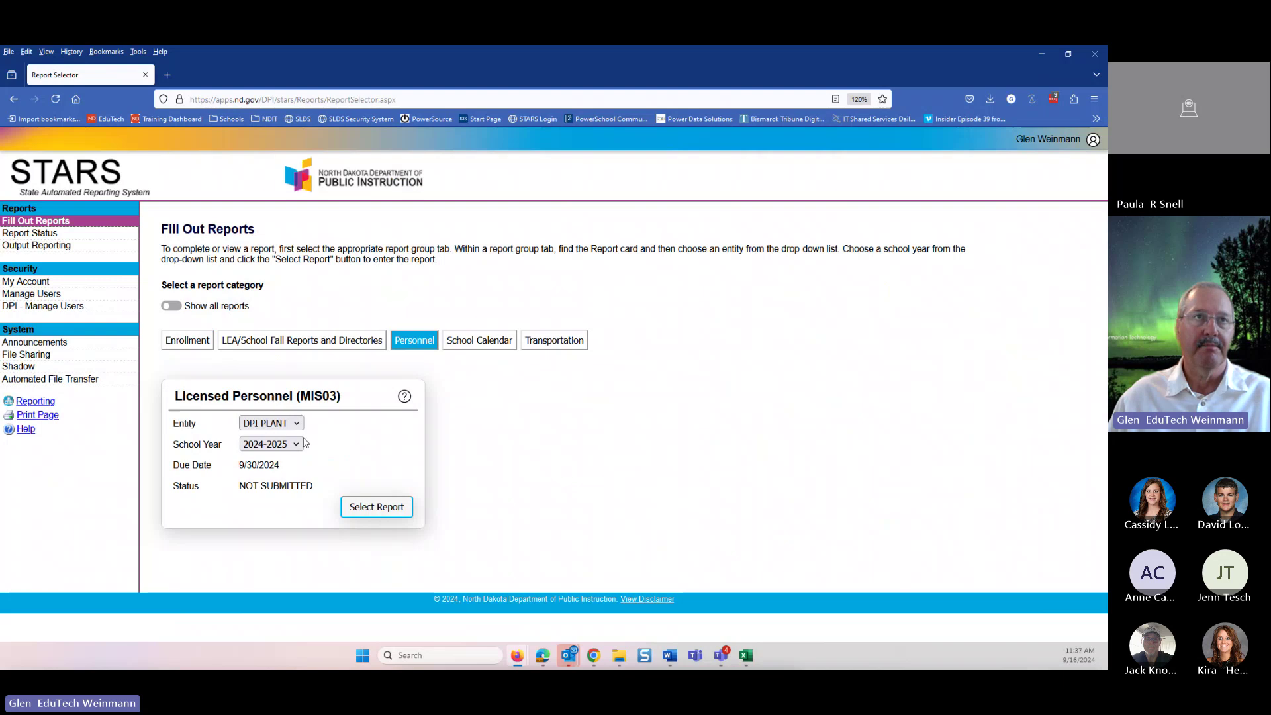
{"action": "left_click_drag", "start_coordinate": [173, 438], "coordinate": [331, 508]}
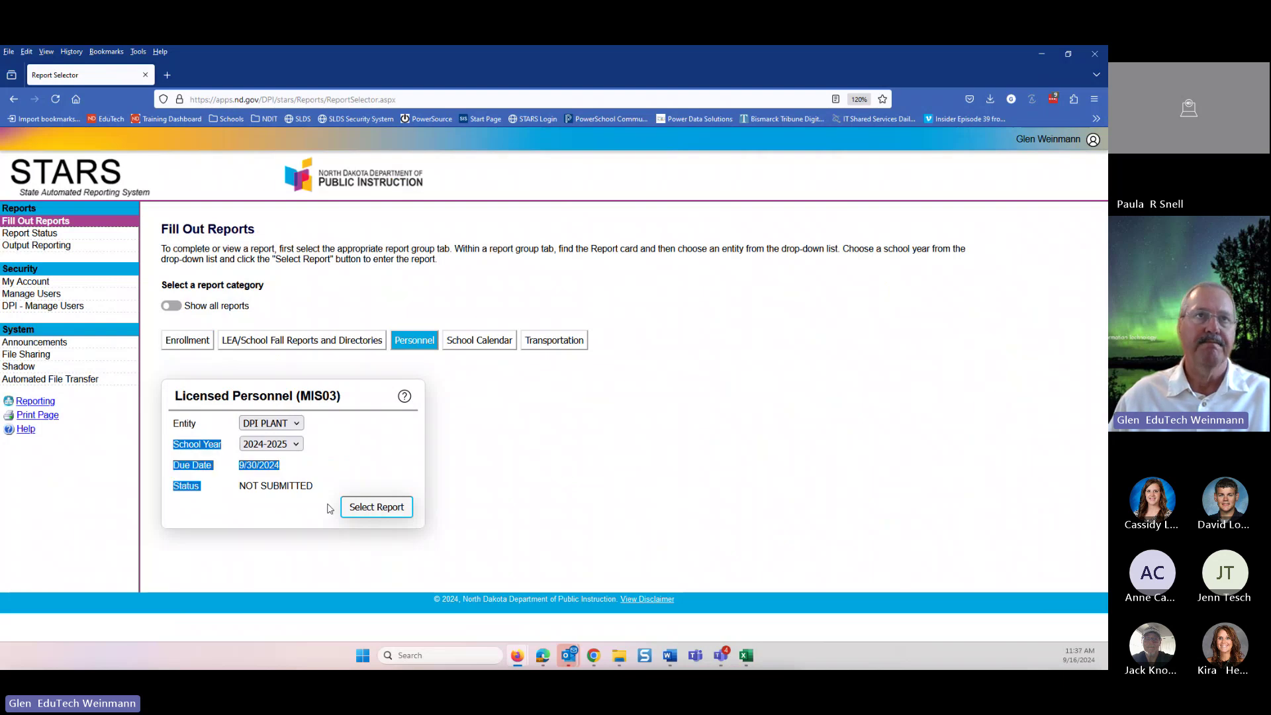
{"action": "left_click", "coordinate": [378, 507]}
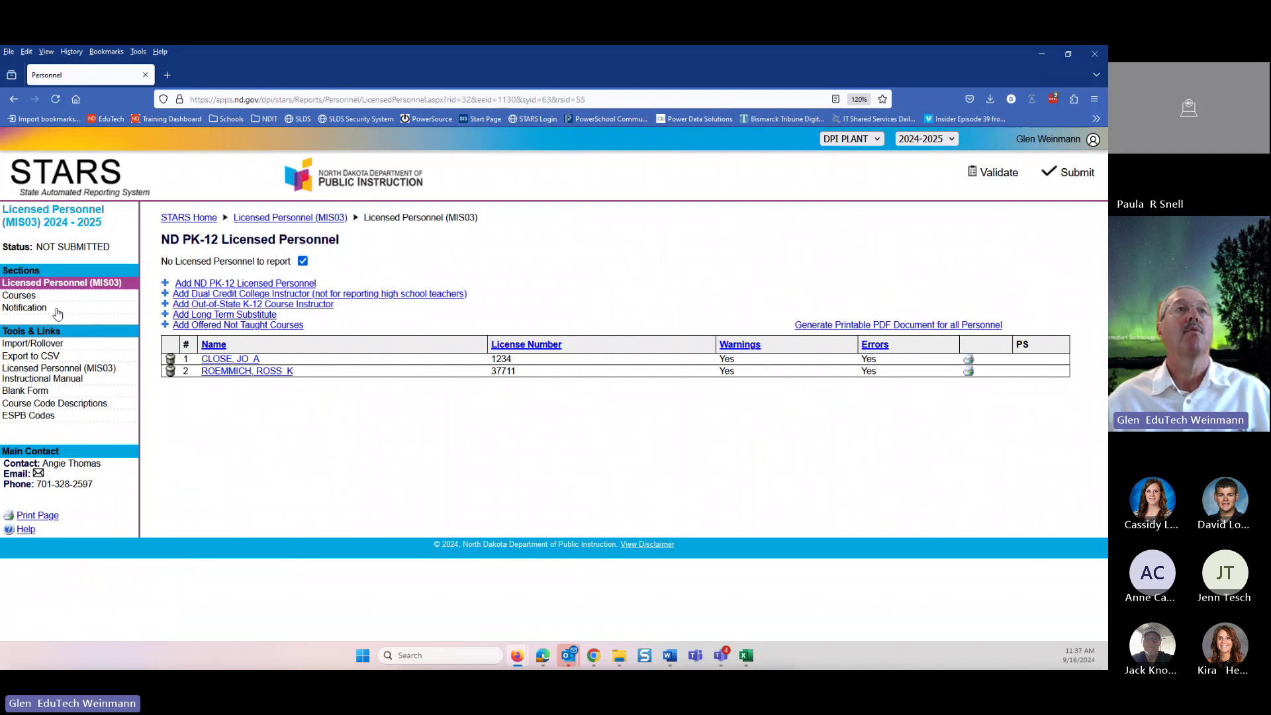
- Check the MIS03 Notification section's Email Address(es) field, leave it blank, and return to Fill Out Reports
{"action": "left_click", "coordinate": [22, 314]}
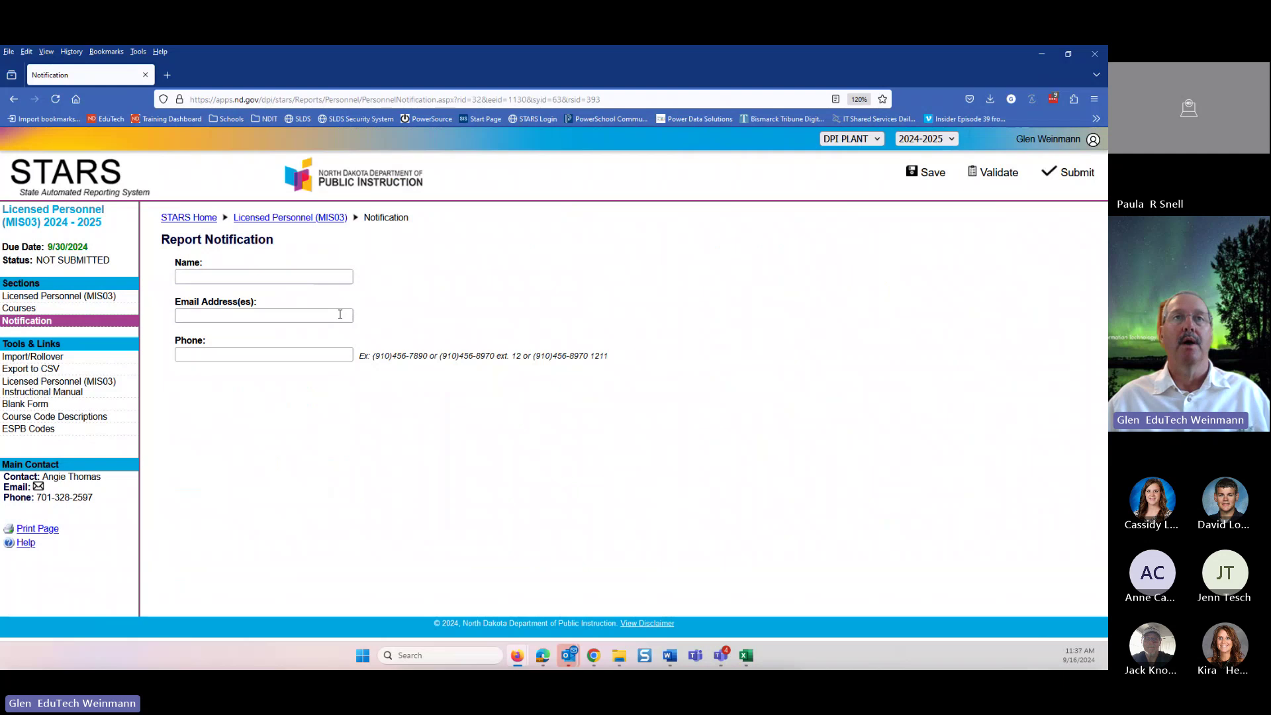
{"action": "left_click", "coordinate": [319, 315]}
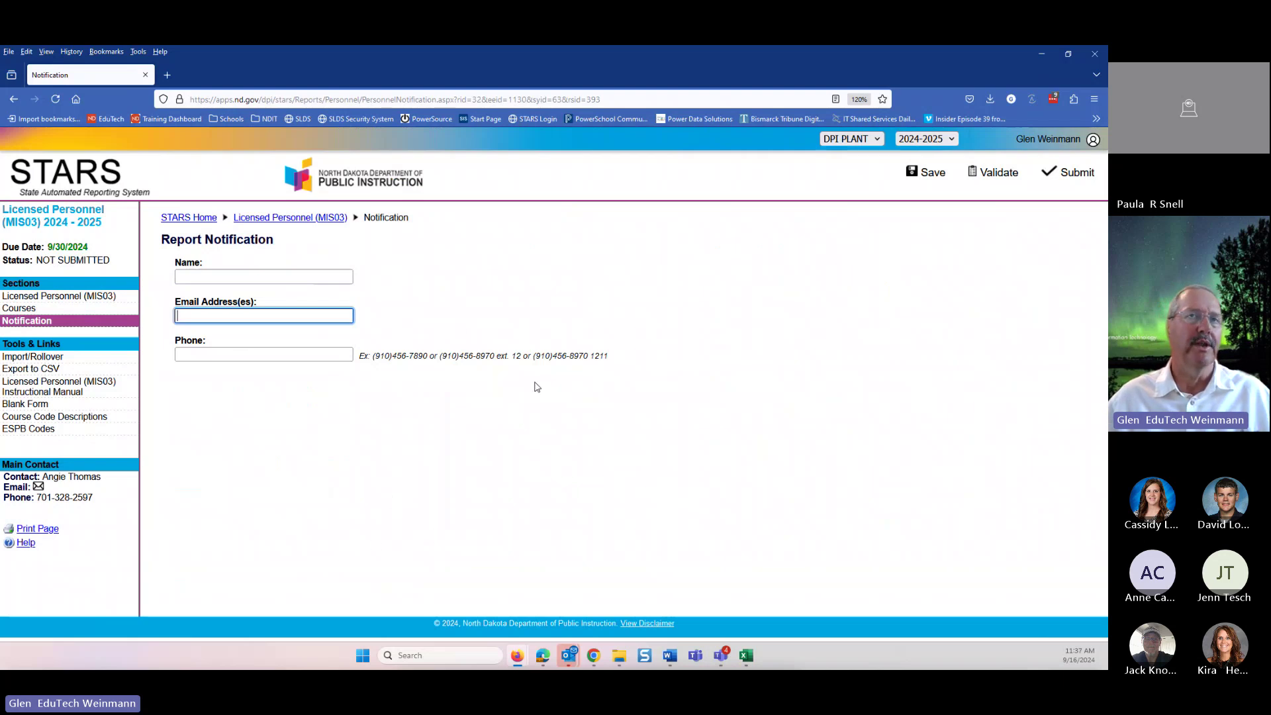
{"action": "left_click", "coordinate": [501, 523]}
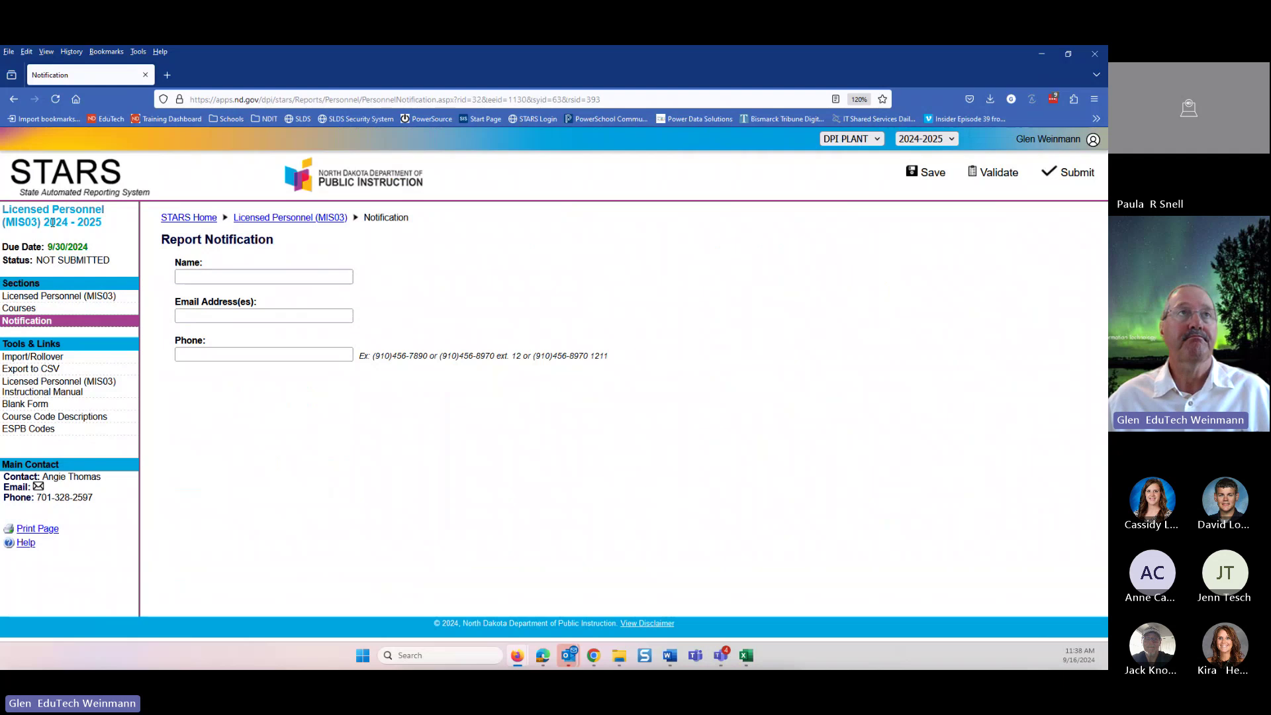
{"action": "left_click", "coordinate": [58, 176]}
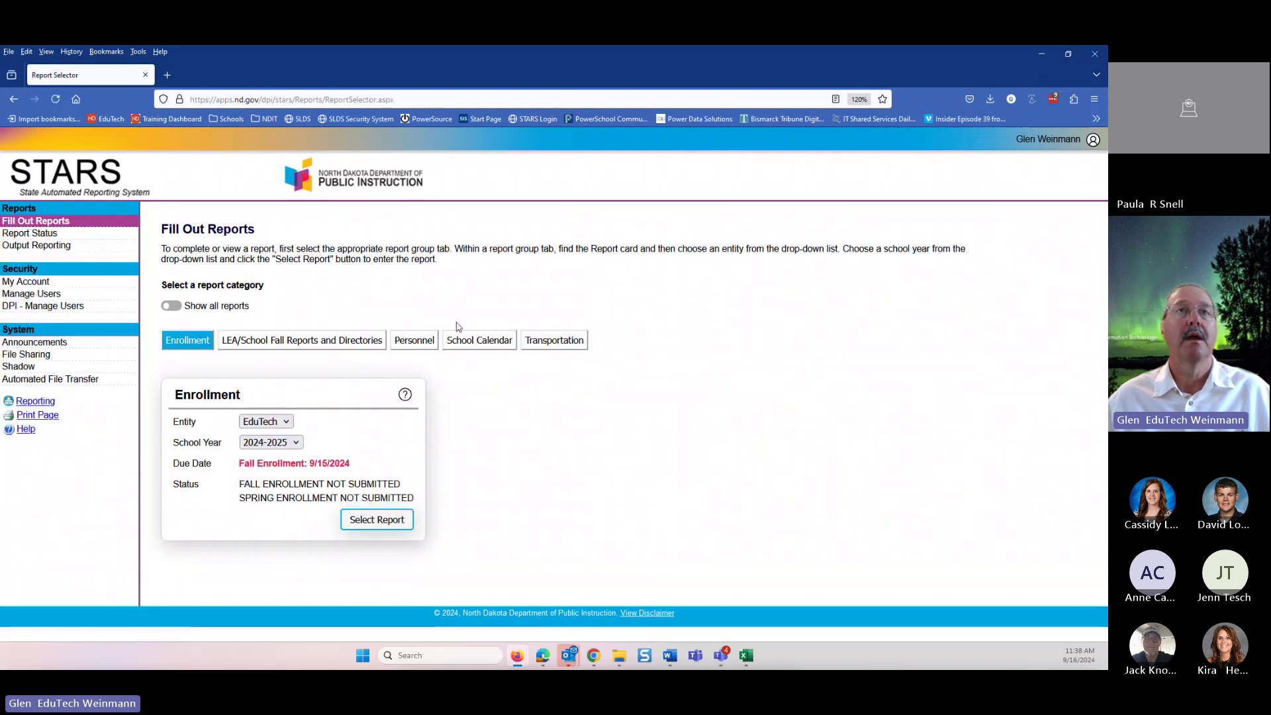
- Open the 2024-2025 Licensed Personnel (MIS03) report from the Personnel category
{"action": "left_click", "coordinate": [407, 341]}
{"action": "left_click", "coordinate": [383, 507]}
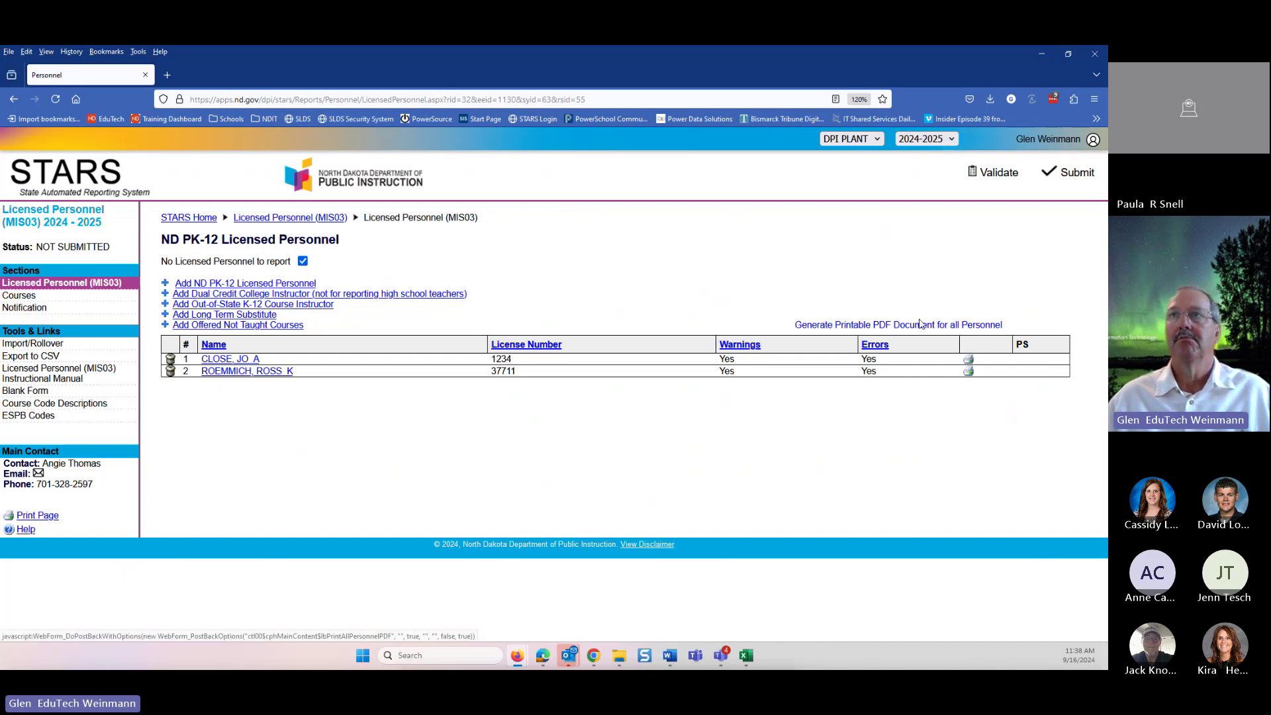
{"action": "left_click", "coordinate": [996, 177]}
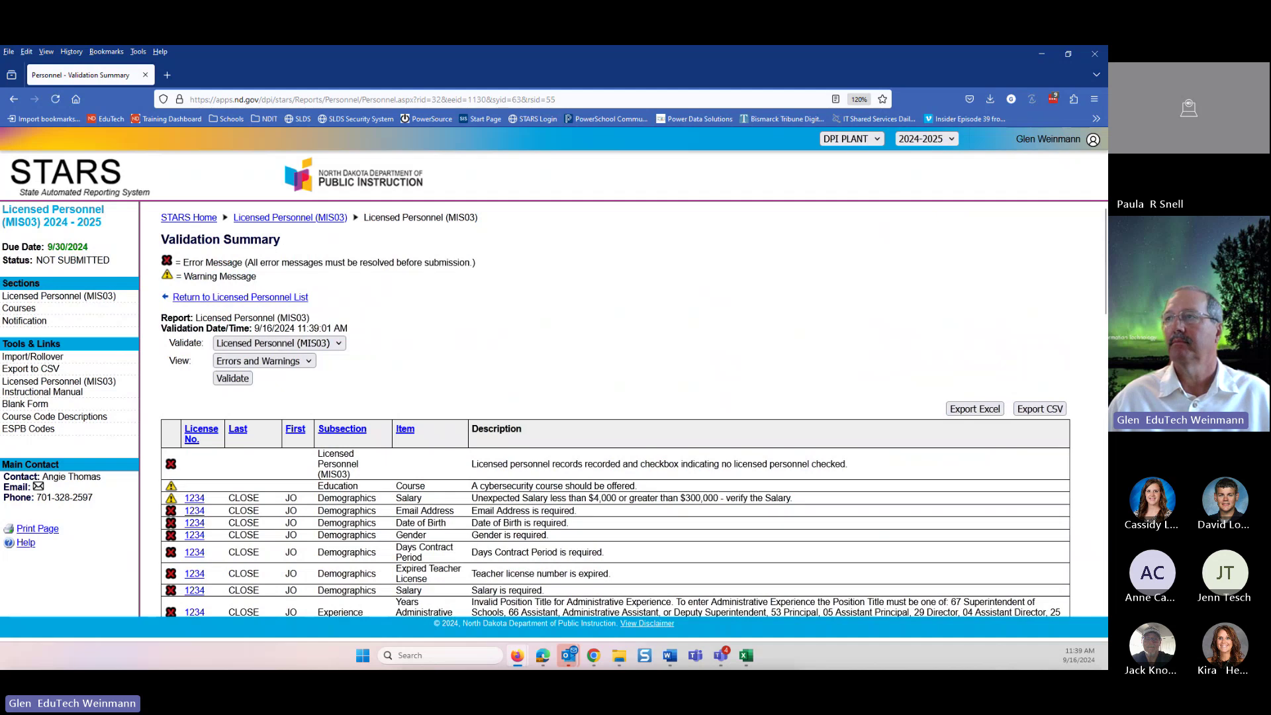
{"action": "scroll", "coordinate": [635, 466], "scroll_direction": "down", "scroll_amount": 3}
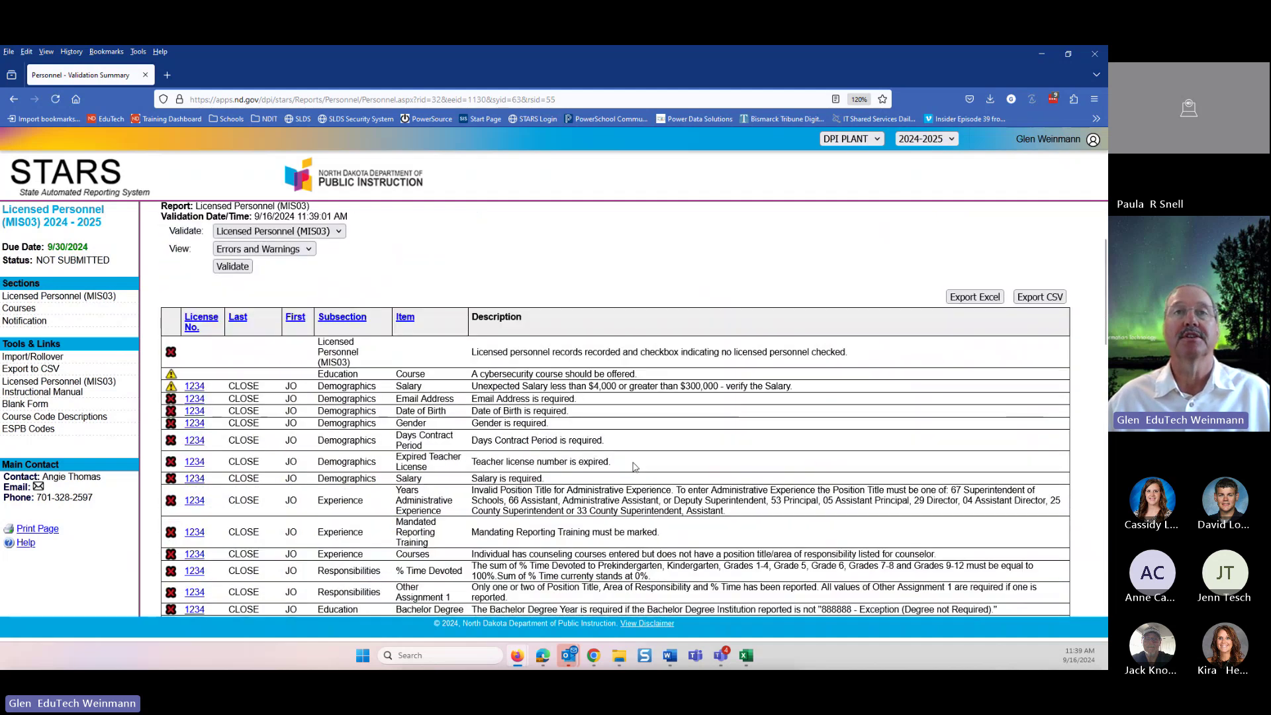
{"action": "scroll", "coordinate": [634, 467], "scroll_direction": "down", "scroll_amount": 2}
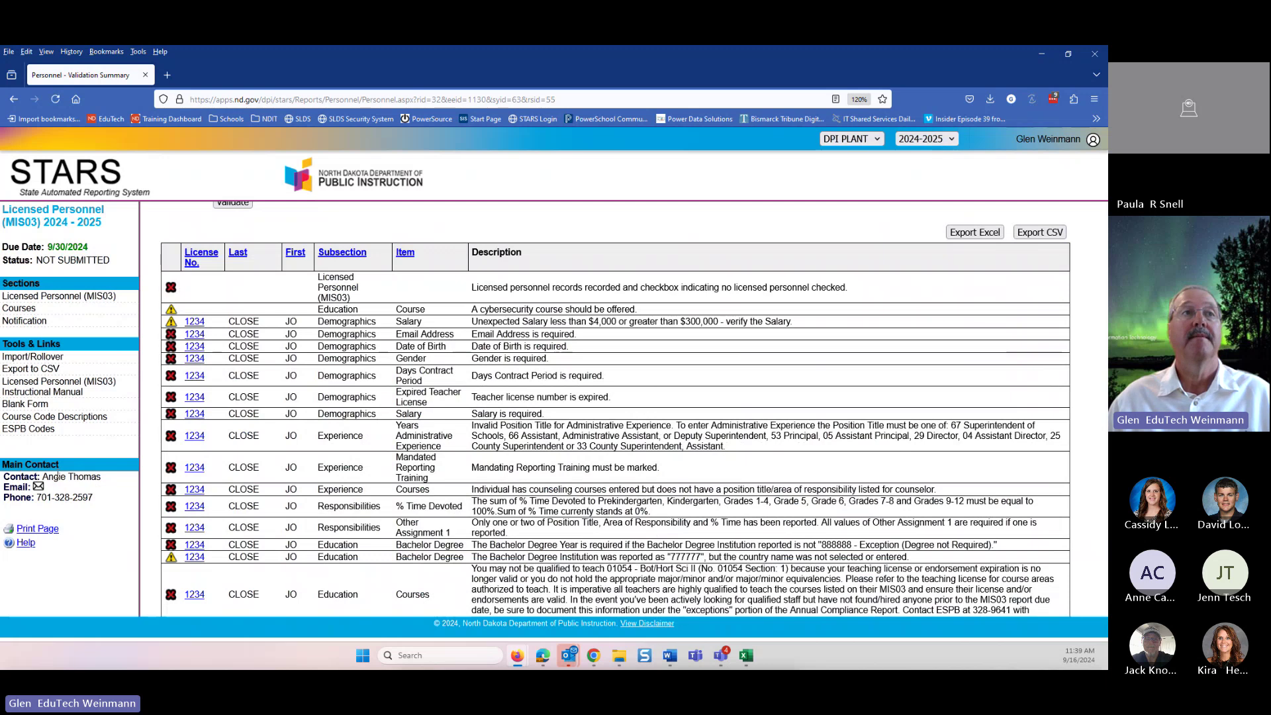
{"action": "mouse_move", "coordinate": [24, 478]}
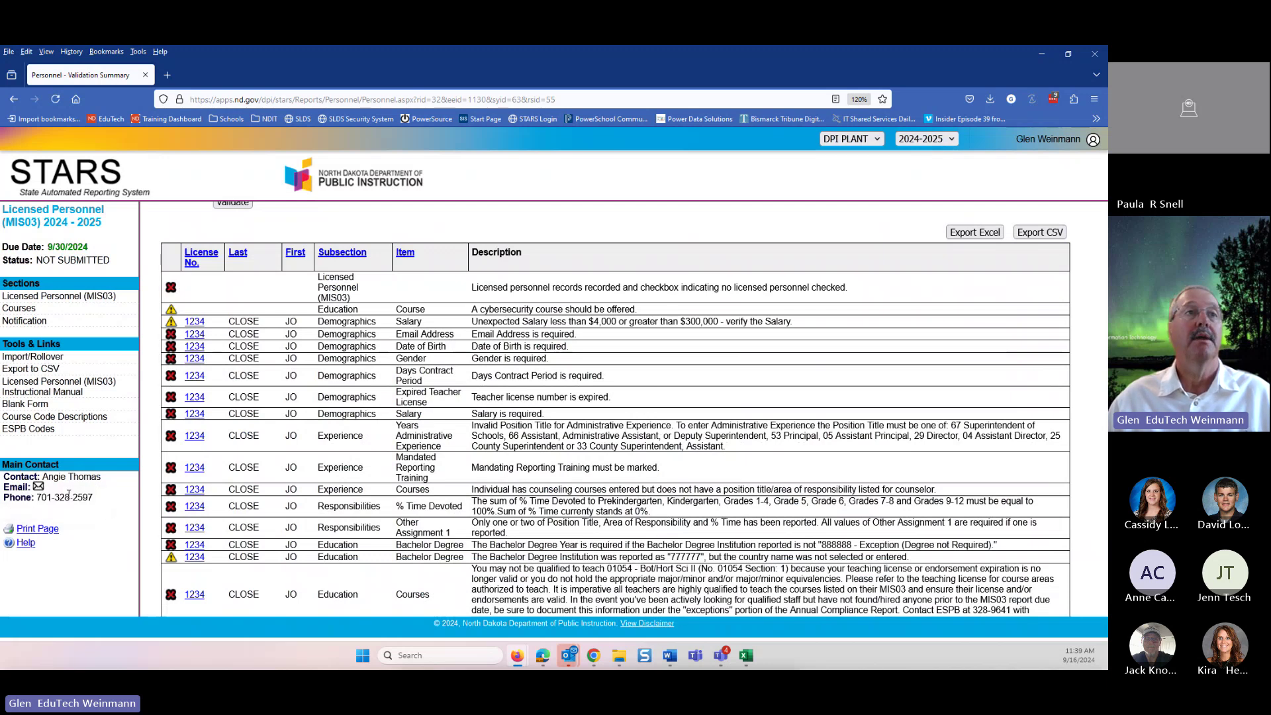
{"action": "scroll", "coordinate": [847, 462], "scroll_direction": "down", "scroll_amount": 4}
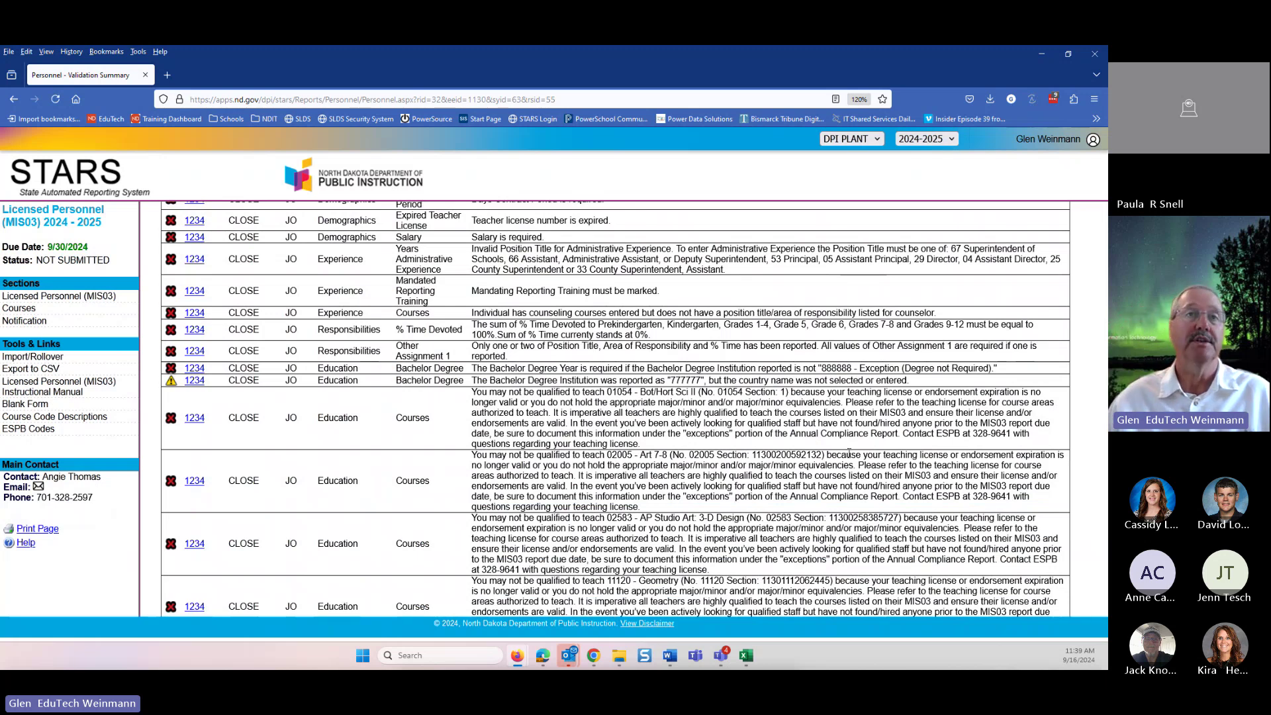
{"action": "scroll", "coordinate": [526, 472], "scroll_direction": "up", "scroll_amount": 5}
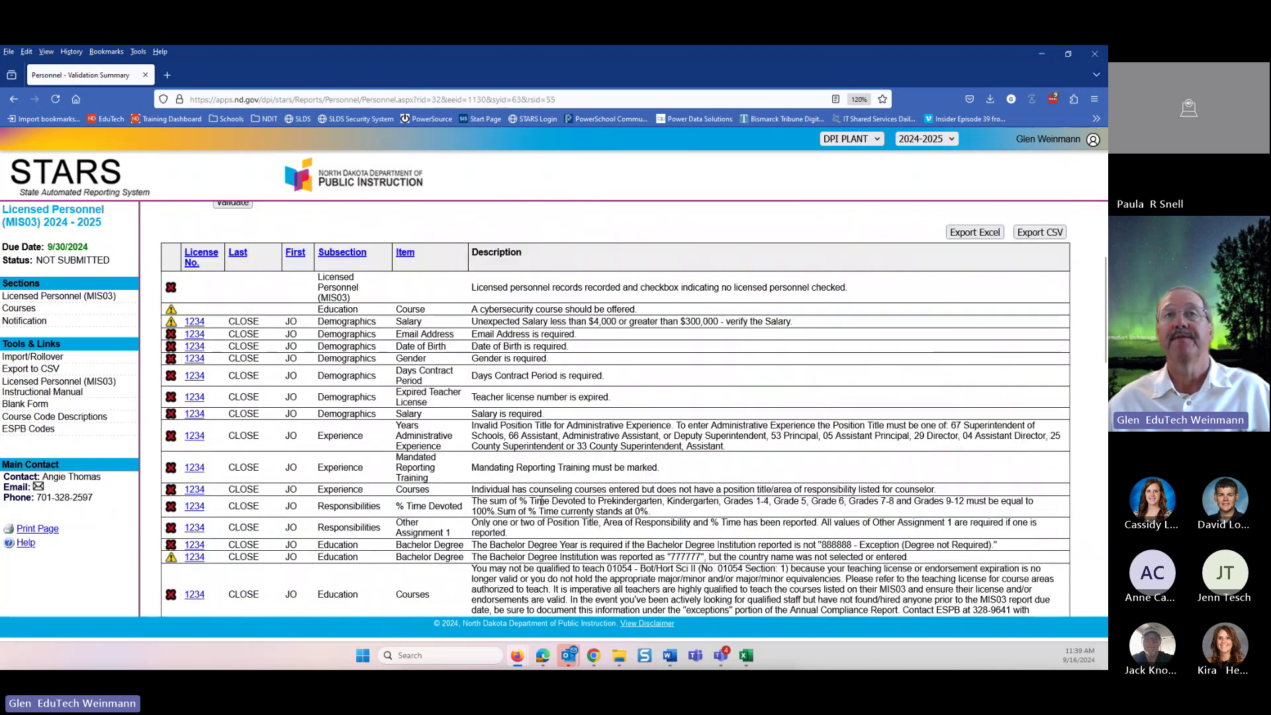
{"action": "scroll", "coordinate": [488, 475], "scroll_direction": "down", "scroll_amount": 4}
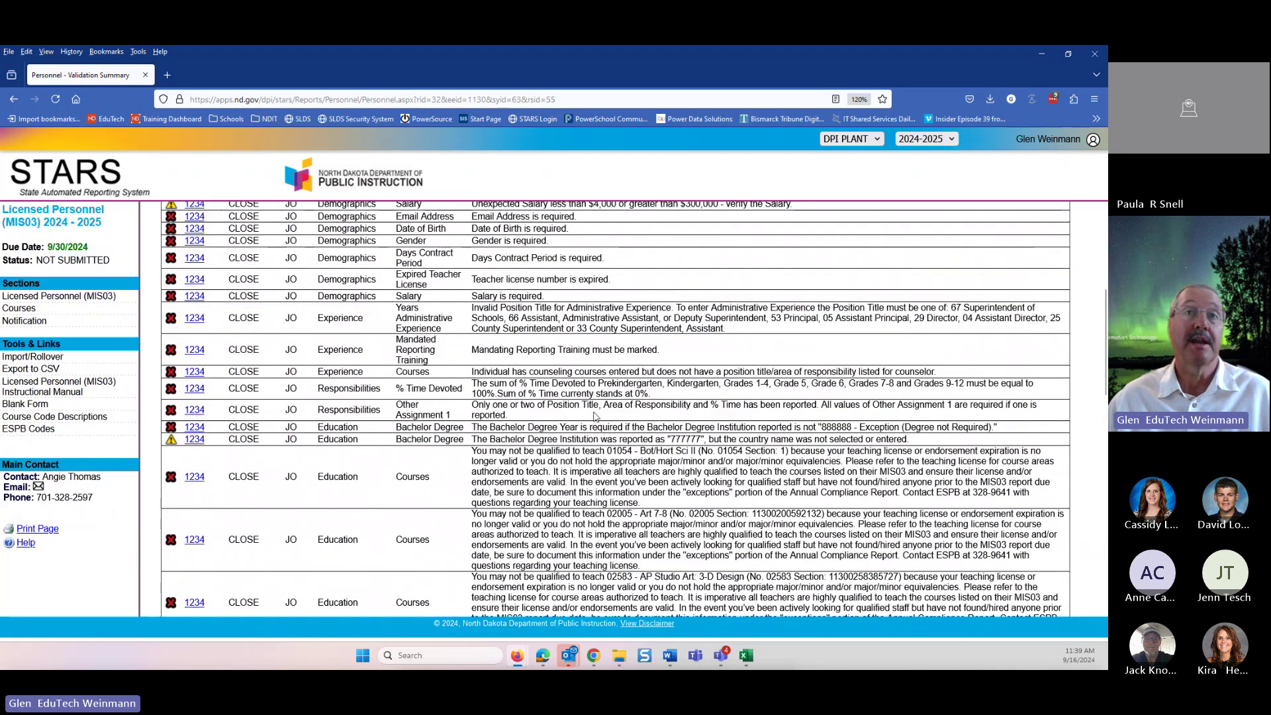
{"action": "scroll", "coordinate": [597, 417], "scroll_direction": "up", "scroll_amount": 1}
{"action": "scroll", "coordinate": [600, 398], "scroll_direction": "down", "scroll_amount": 2}
{"action": "scroll", "coordinate": [600, 392], "scroll_direction": "up", "scroll_amount": 3}
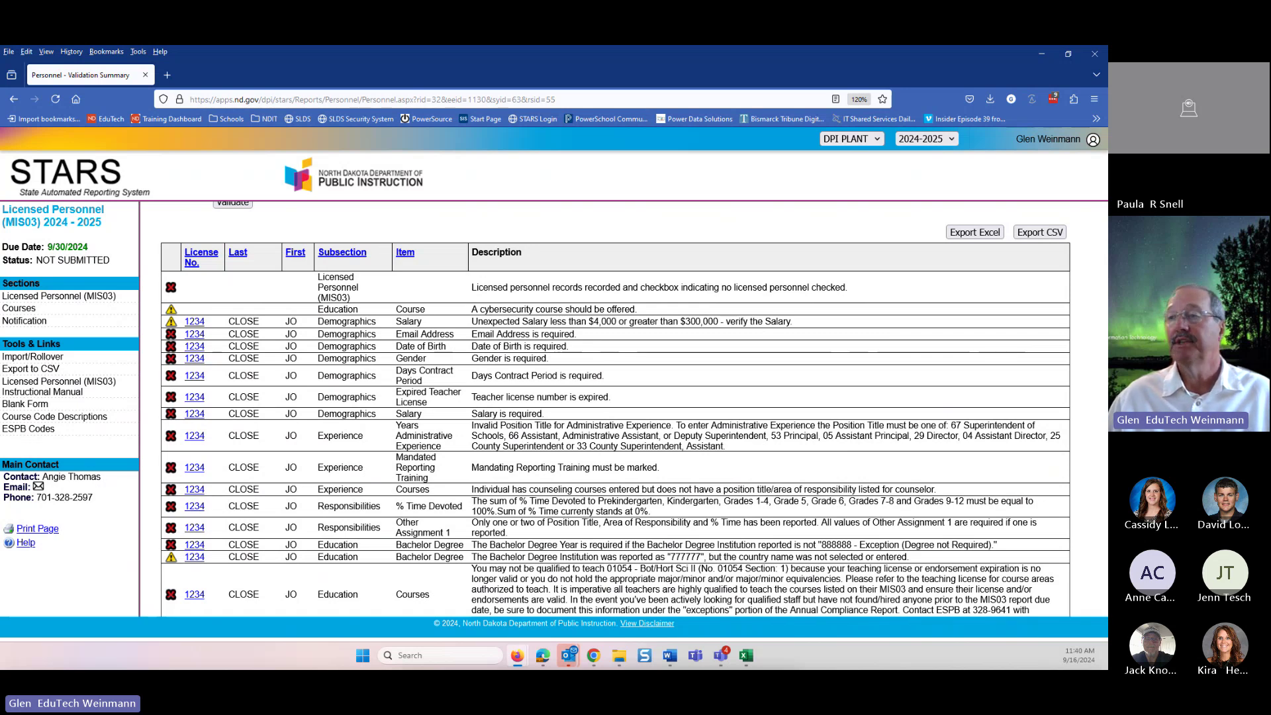
{"action": "scroll", "coordinate": [190, 258], "scroll_direction": "up", "scroll_amount": 2}
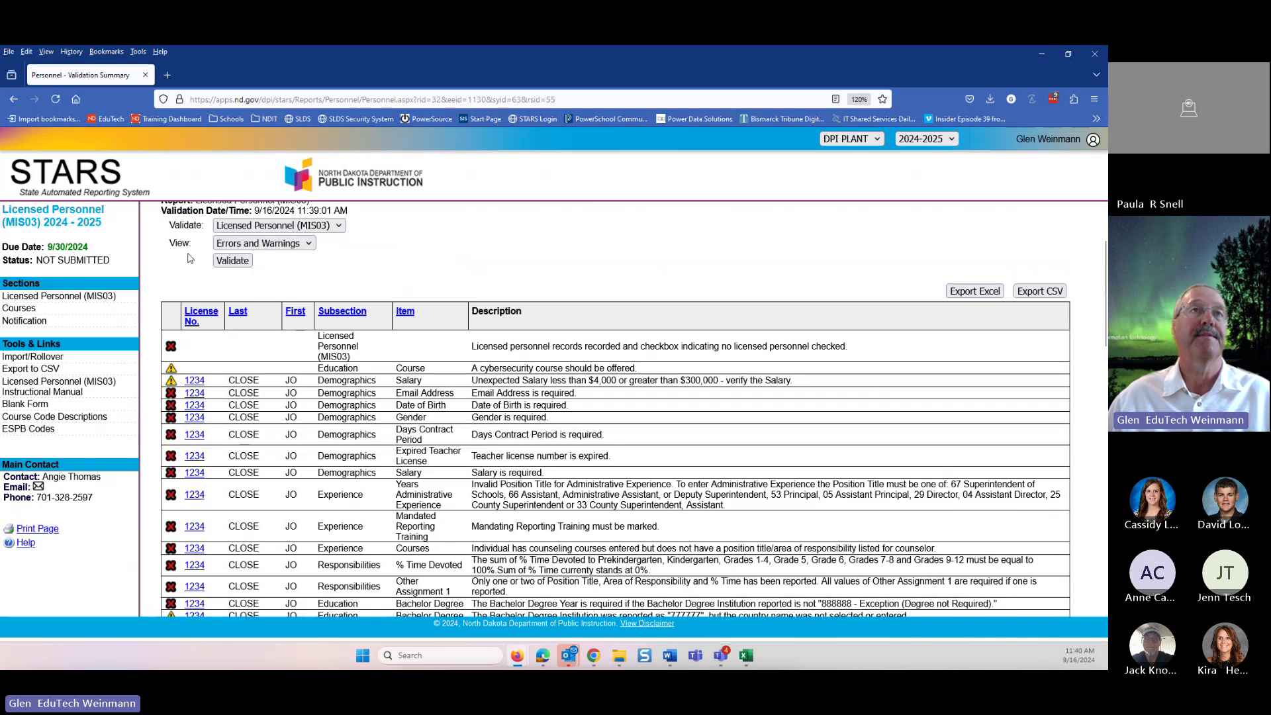
{"action": "scroll", "coordinate": [189, 258], "scroll_direction": "up", "scroll_amount": 4}
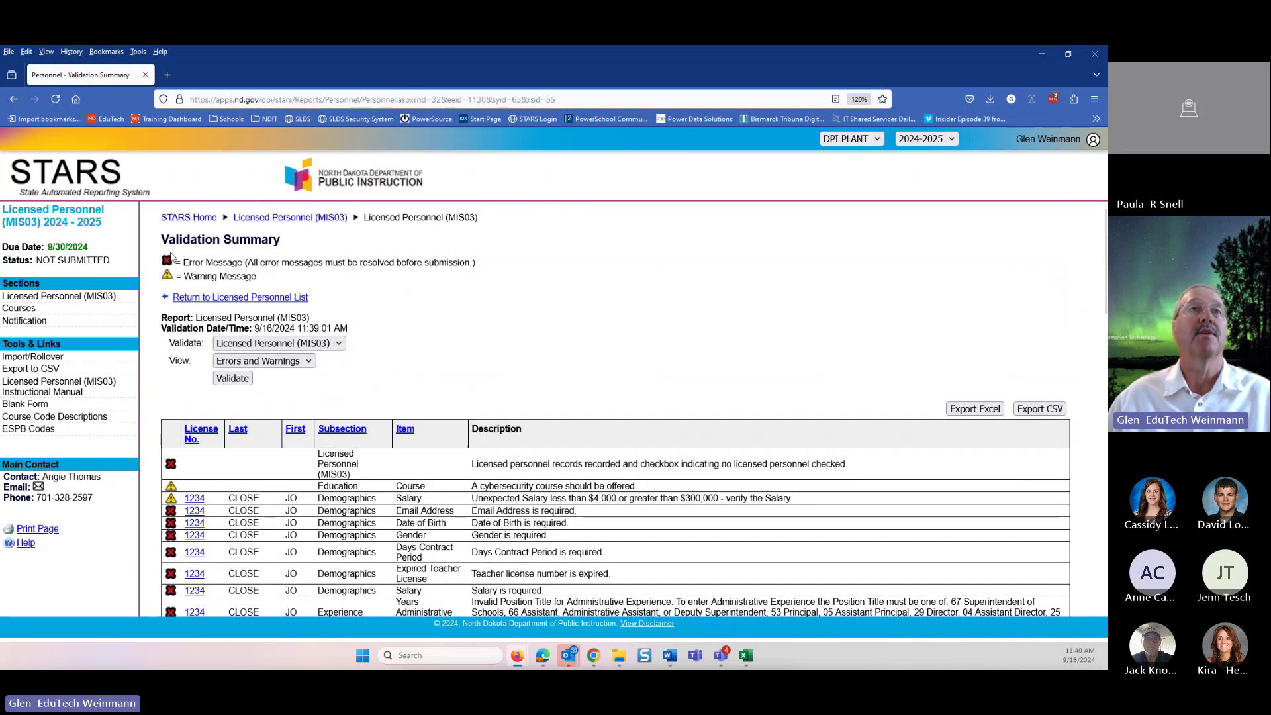
- Go back to the Licensed Personnel list and switch it to school year 2023-2024
{"action": "left_click", "coordinate": [207, 299]}
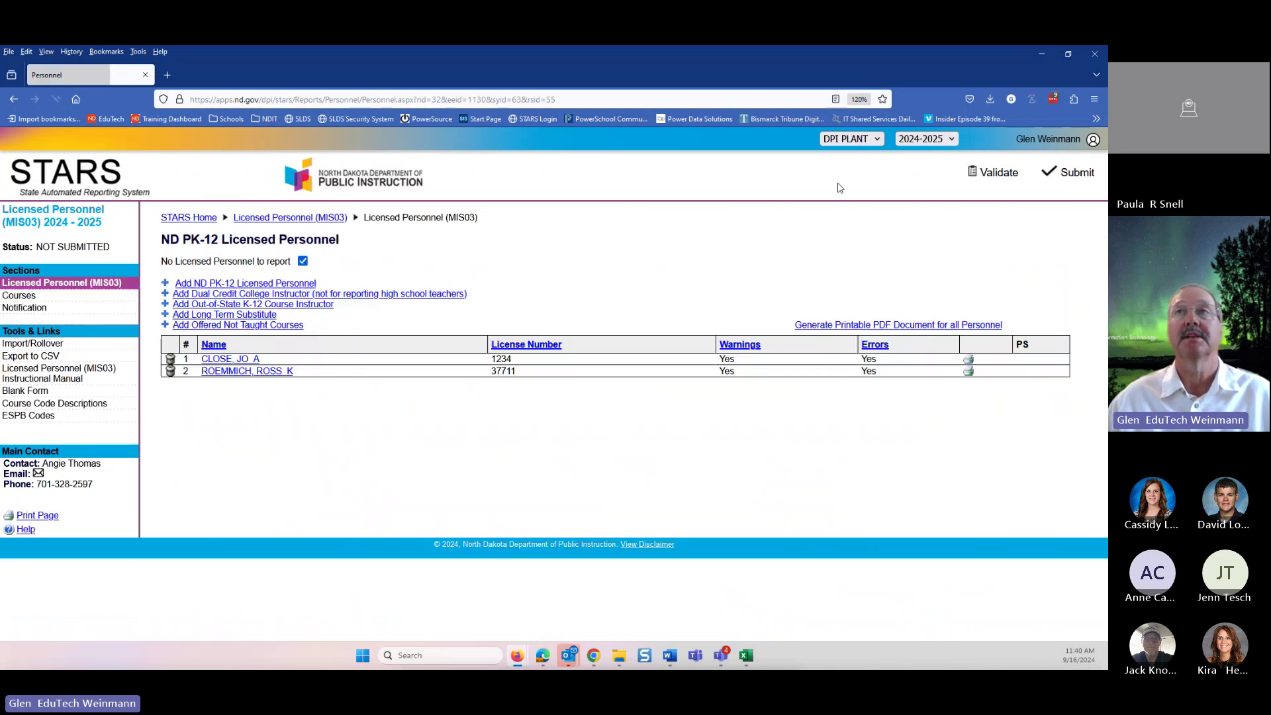
{"action": "left_click", "coordinate": [914, 140]}
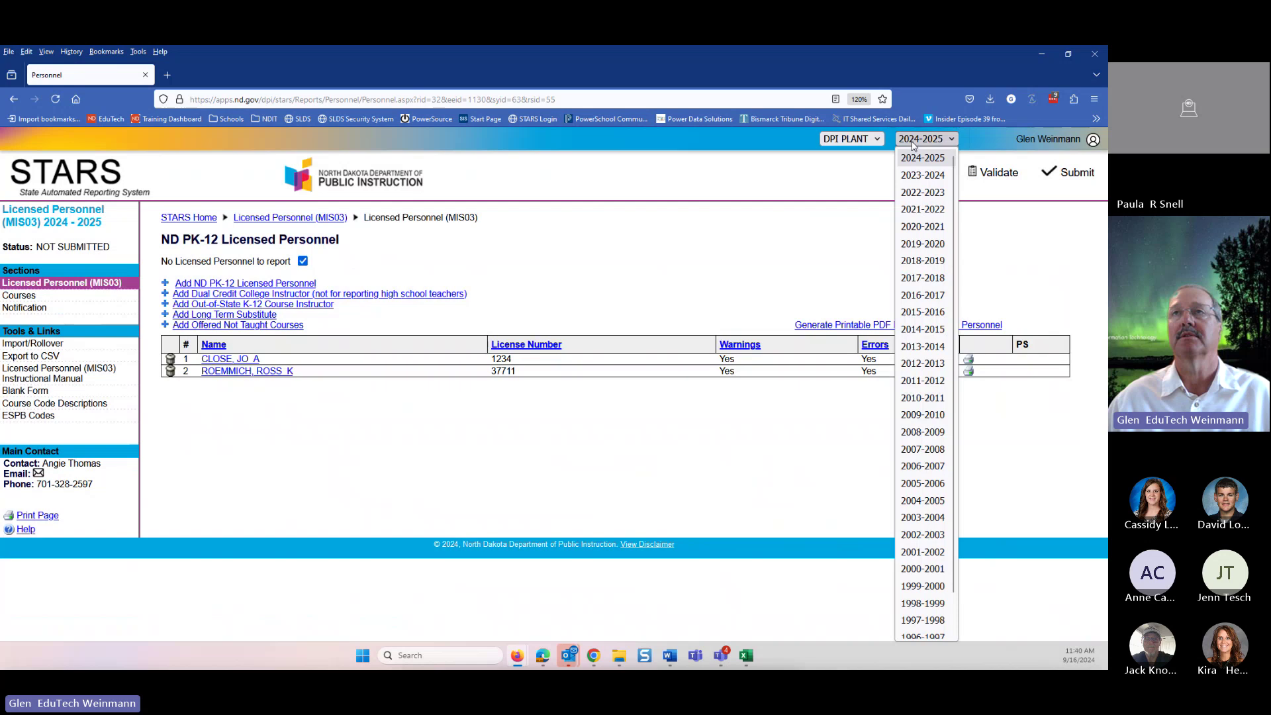
{"action": "left_click", "coordinate": [913, 176]}
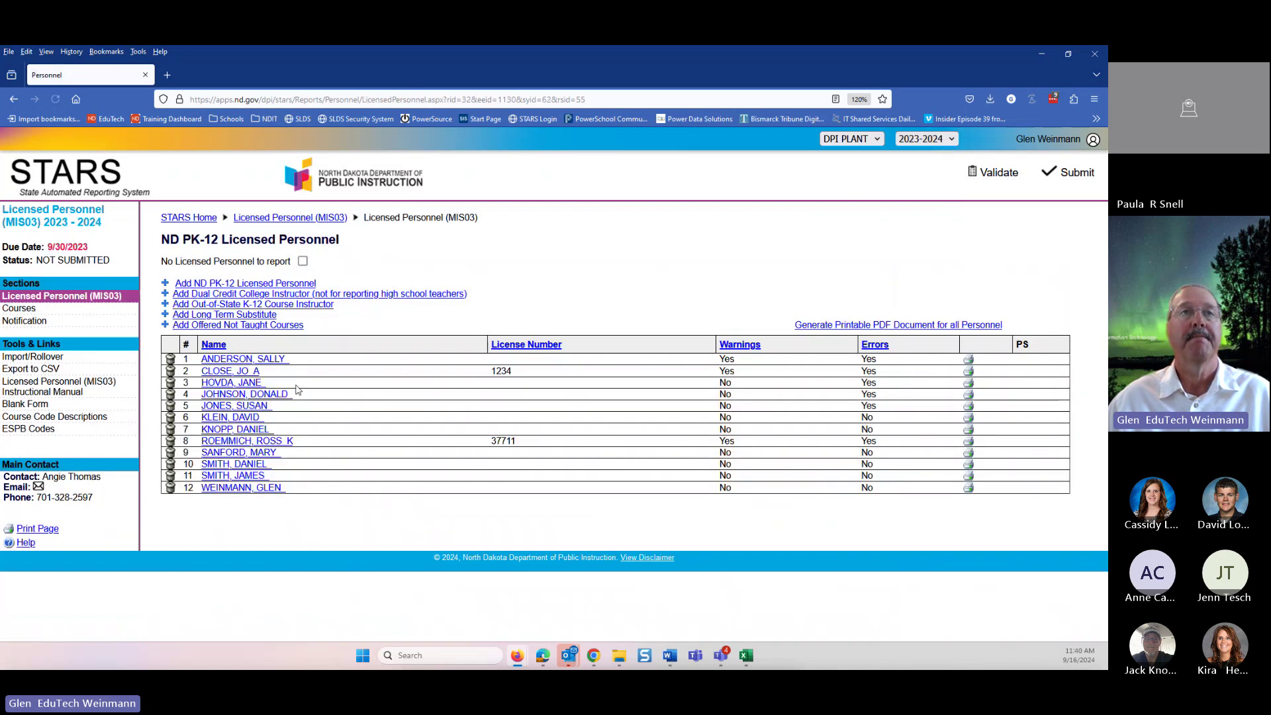
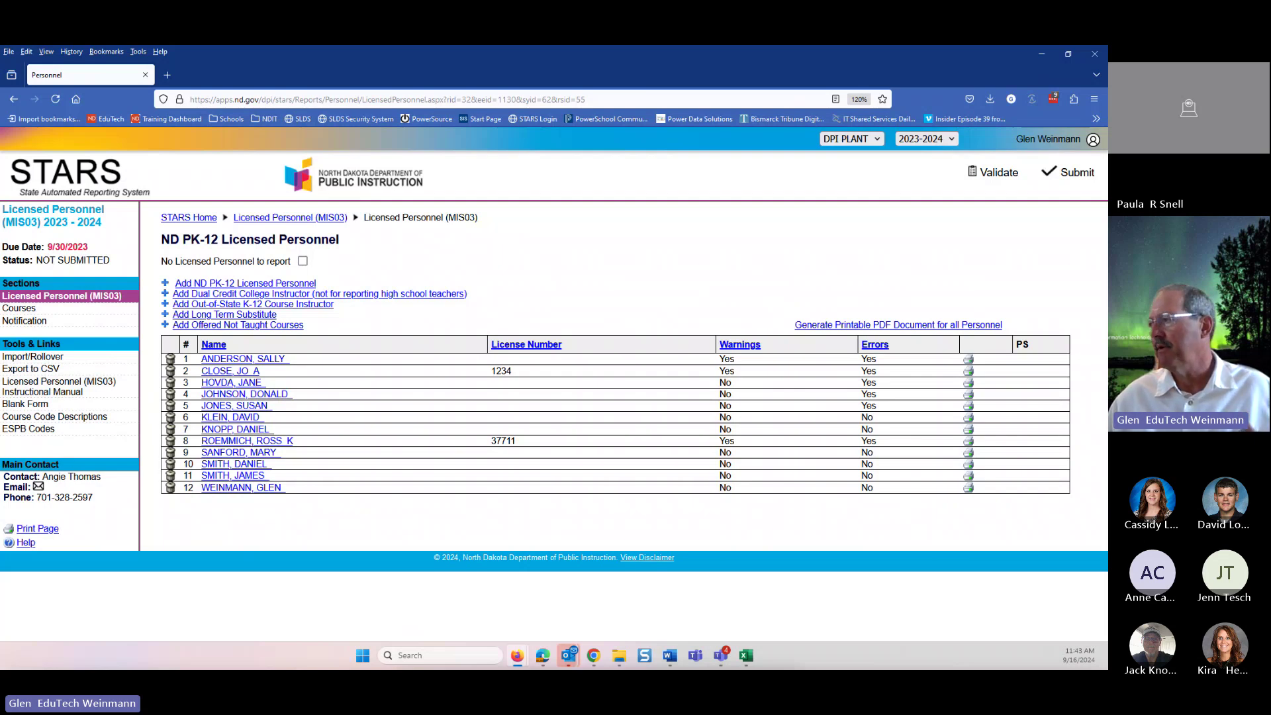
- Drag the STARS window off-screen to reveal the PowerSchool Teacher Portal preferences page
{"action": "key", "text": "alt+Tab"}
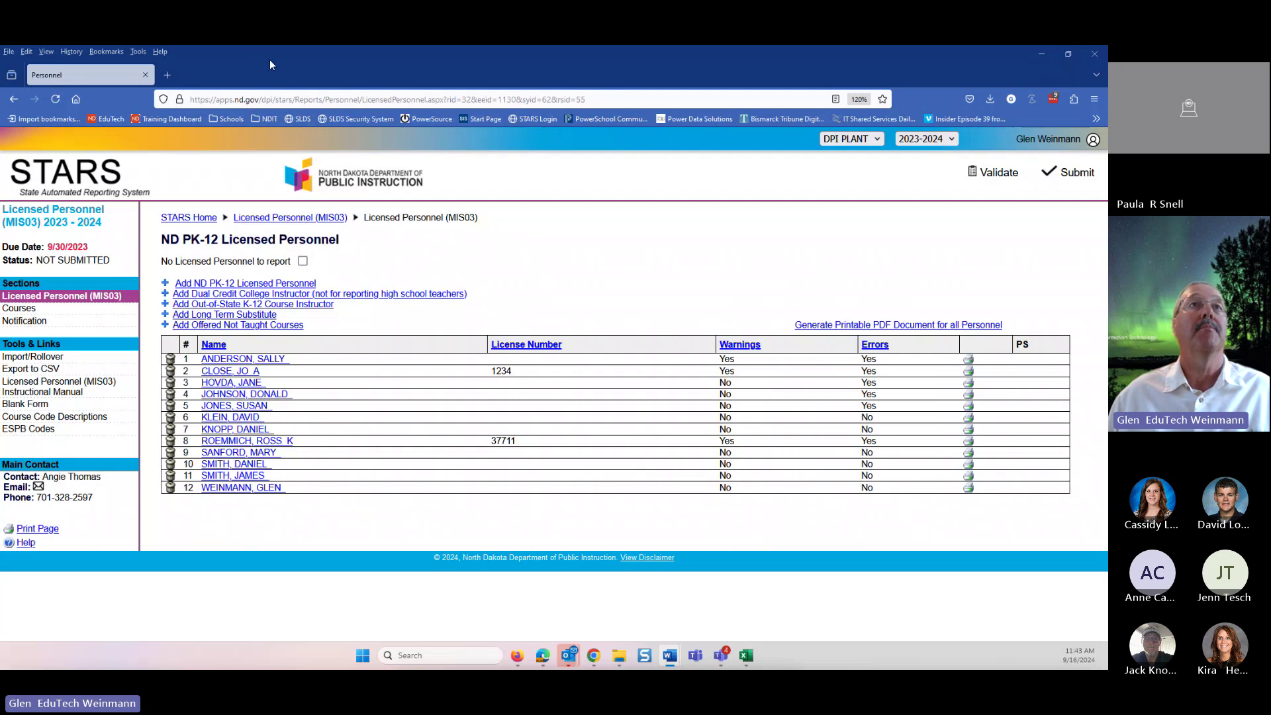
{"action": "left_click_drag", "start_coordinate": [269, 60], "coordinate": [371, 662]}
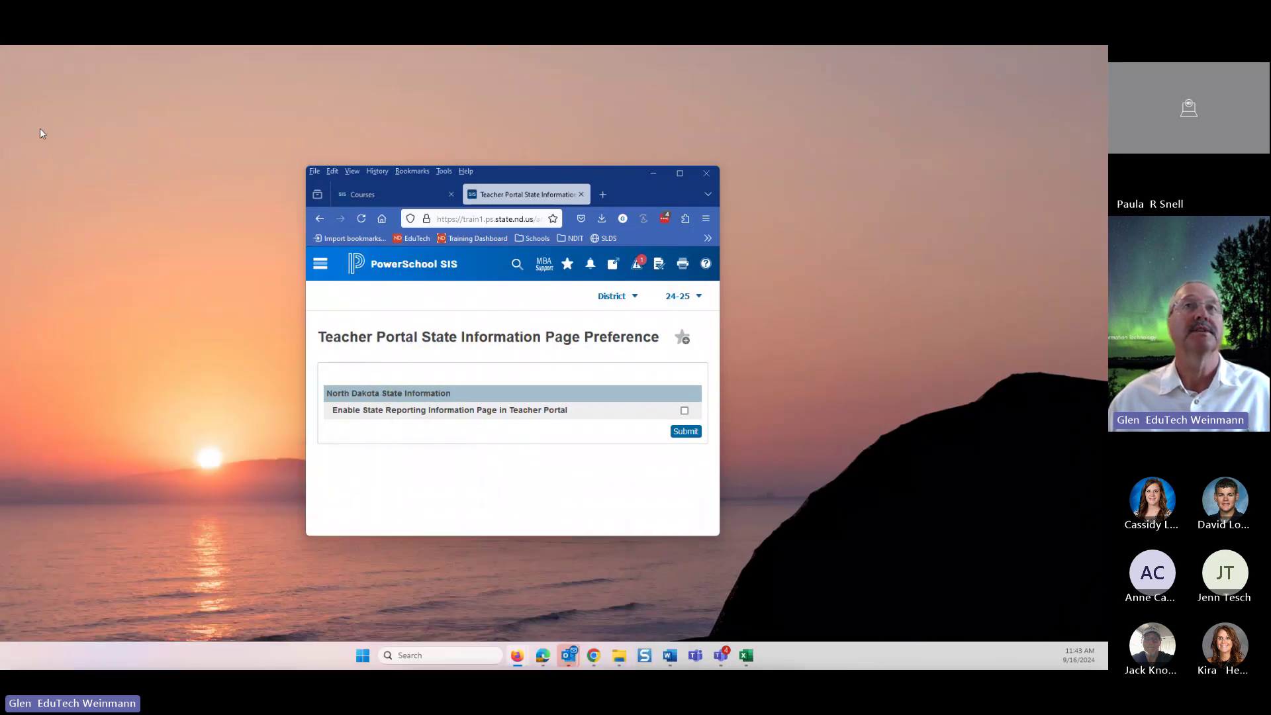
- Maximize PowerSchool and open the Courses list under District Management > Courses and Programs
{"action": "left_click", "coordinate": [679, 174]}
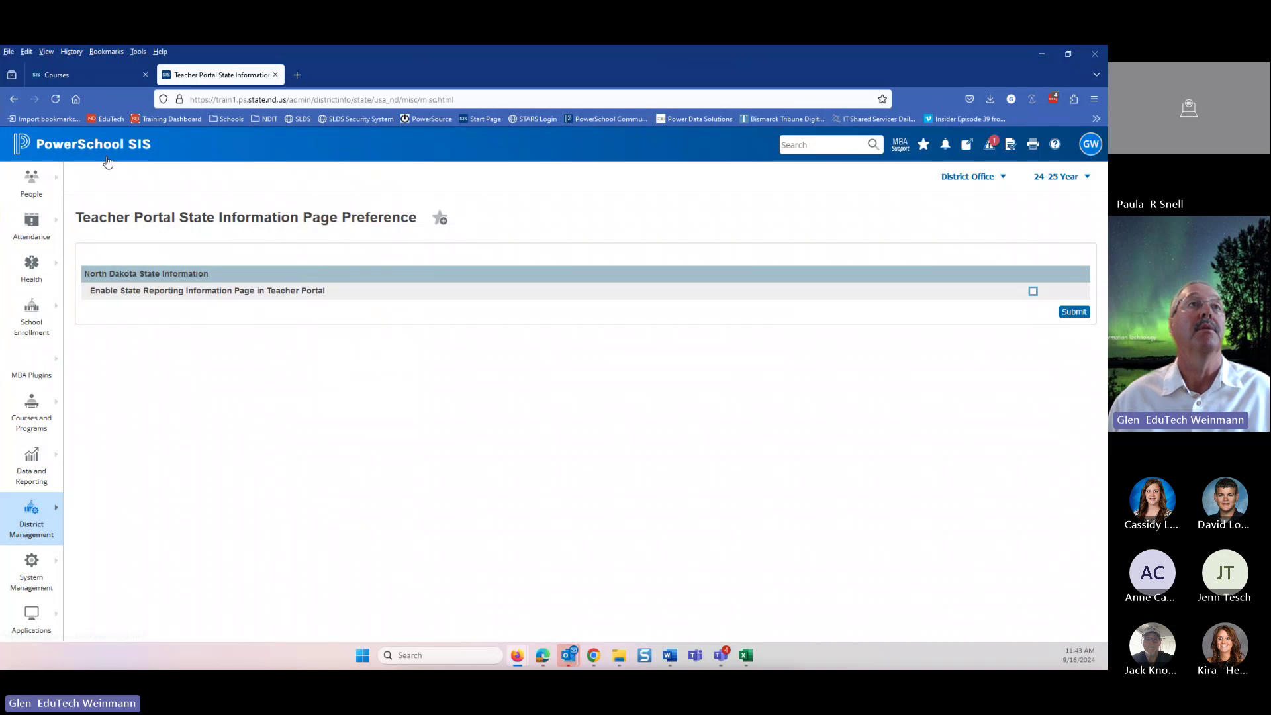
{"action": "left_click", "coordinate": [94, 154]}
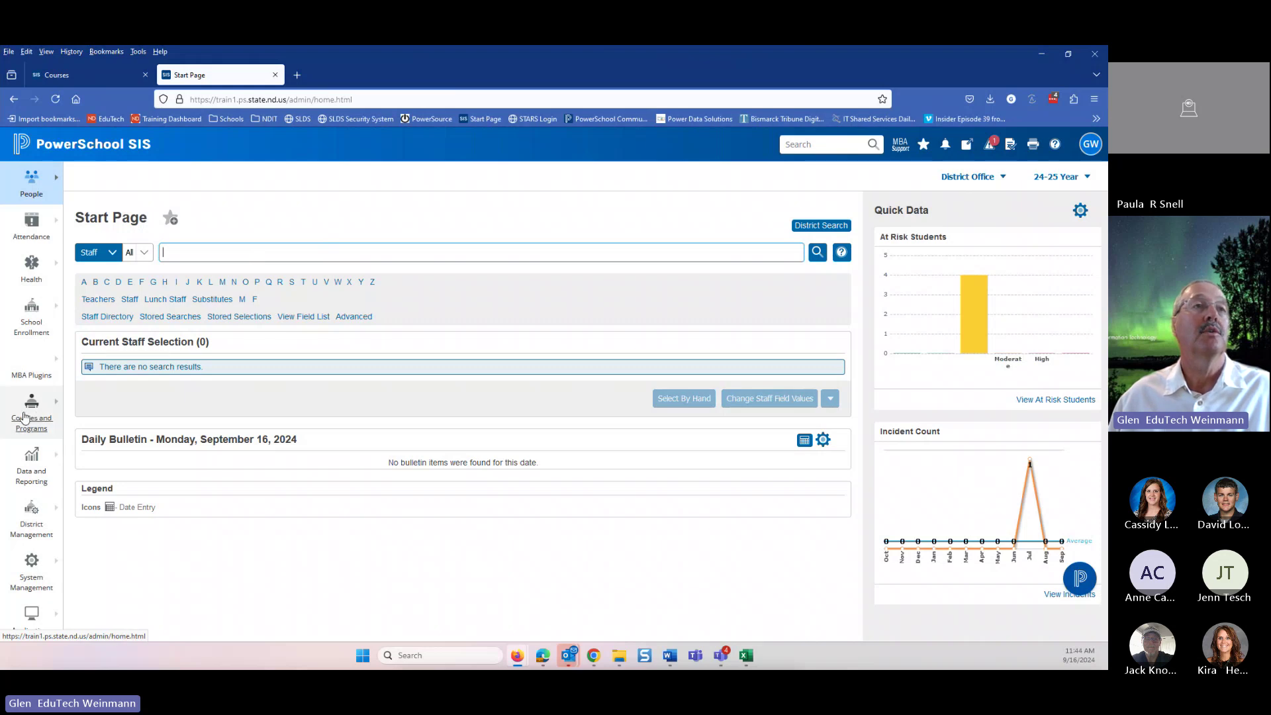
{"action": "left_click", "coordinate": [25, 417]}
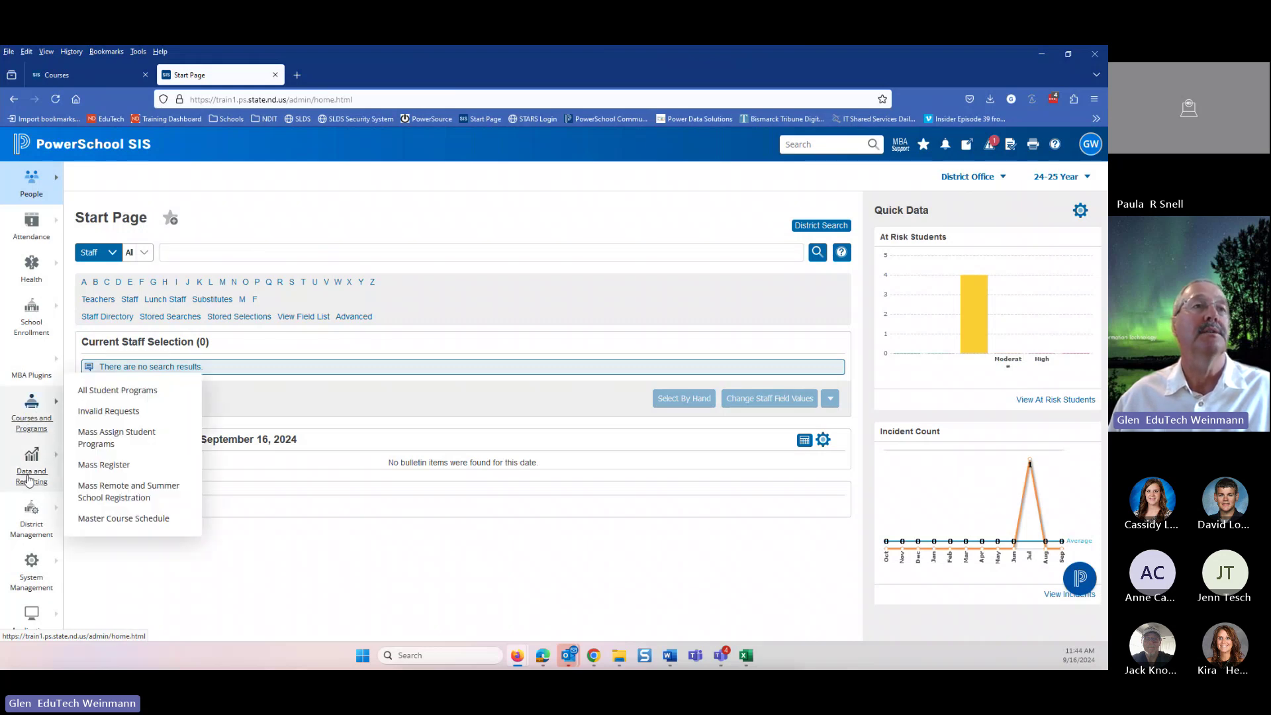
{"action": "left_click", "coordinate": [28, 534]}
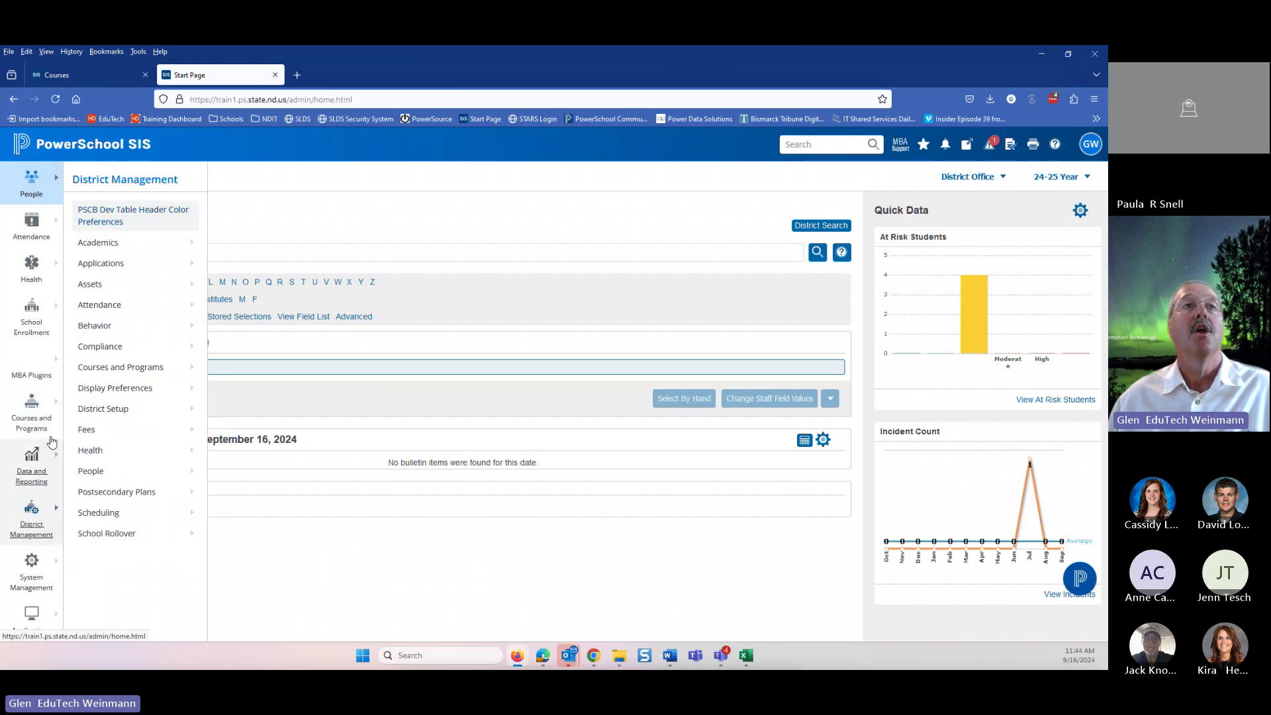
{"action": "mouse_move", "coordinate": [108, 375]}
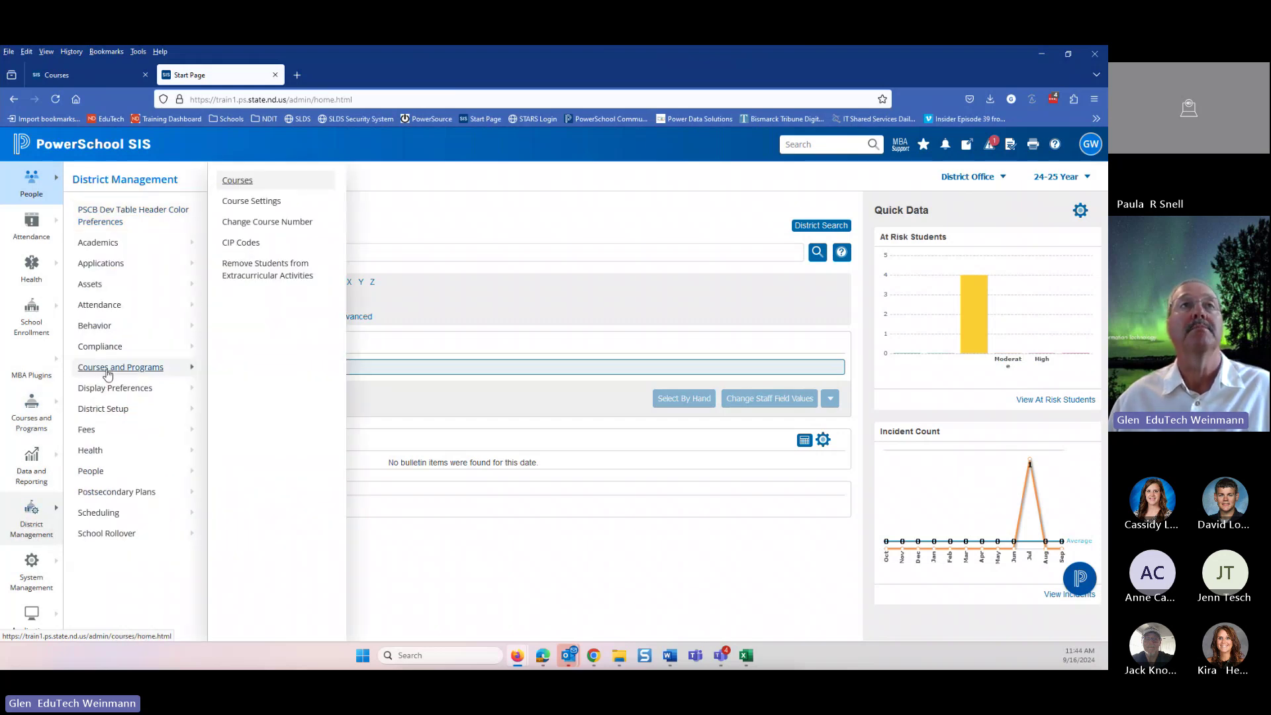
{"action": "left_click", "coordinate": [249, 182]}
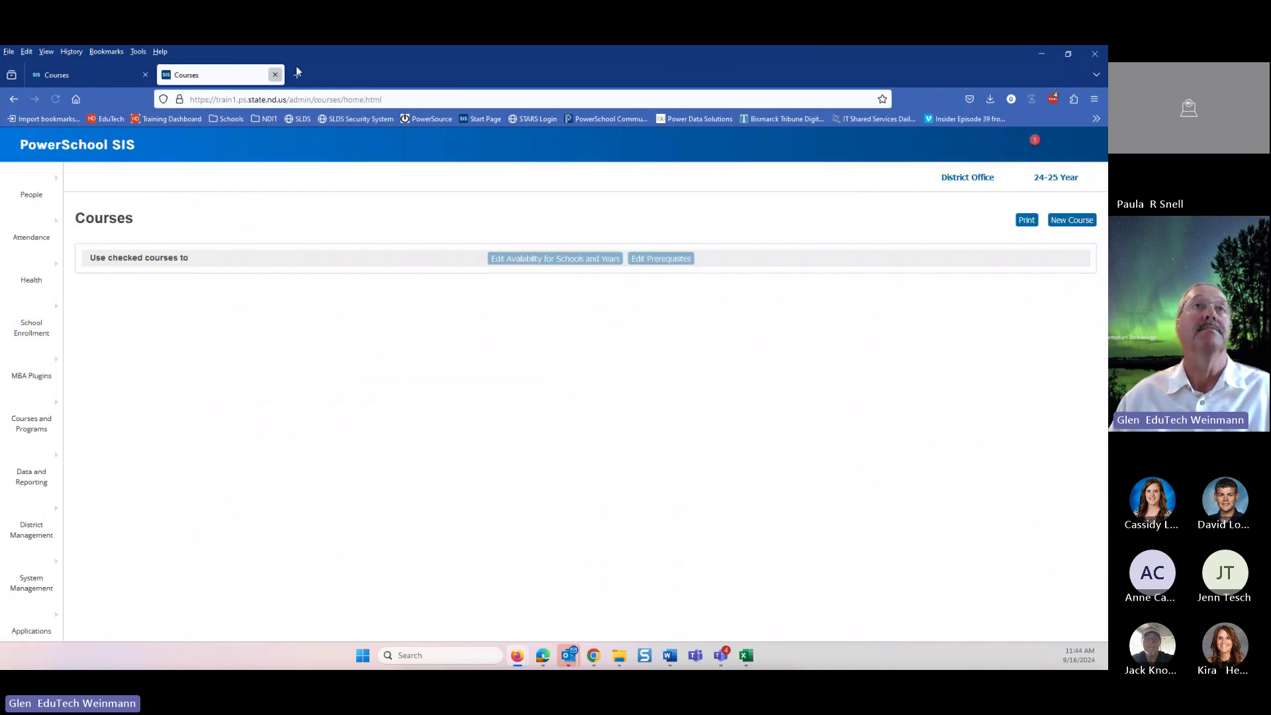
- Close the extra tab, maximize the Courses window, and show the Schools bookmark folder
{"action": "left_click", "coordinate": [275, 75]}
{"action": "left_click_drag", "start_coordinate": [342, 68], "coordinate": [162, 64]}
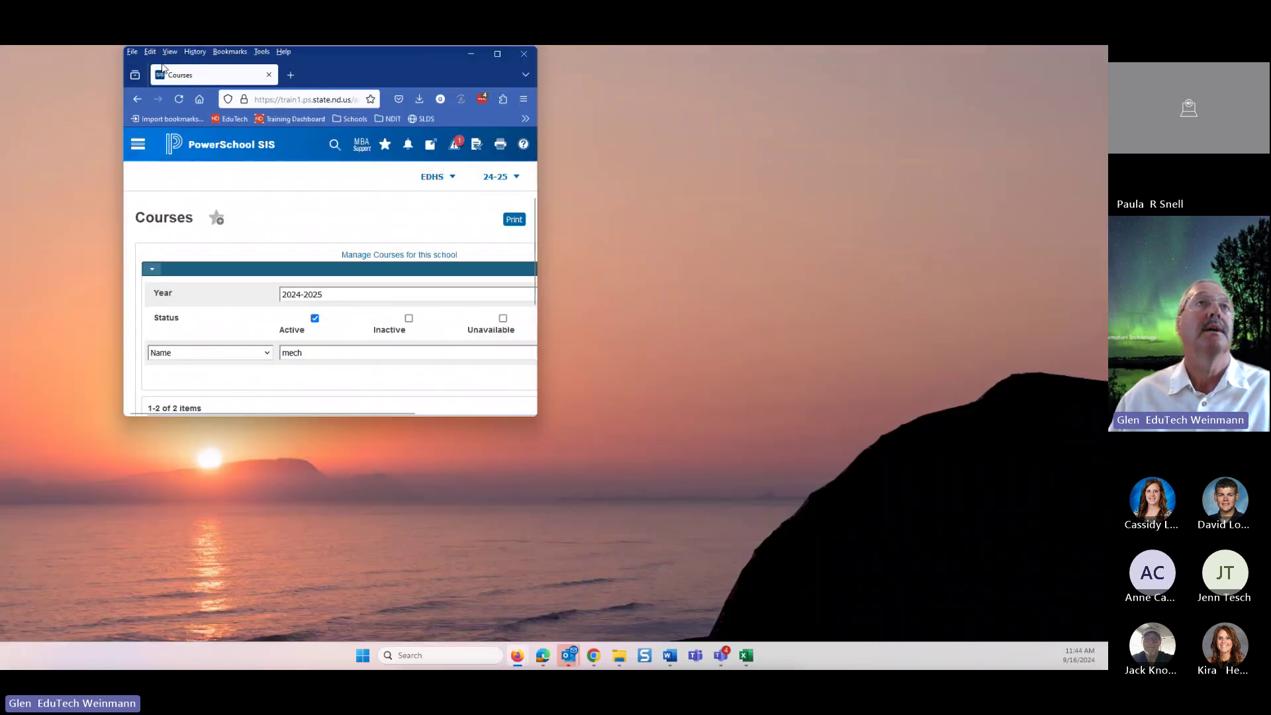
{"action": "double_click", "coordinate": [361, 62]}
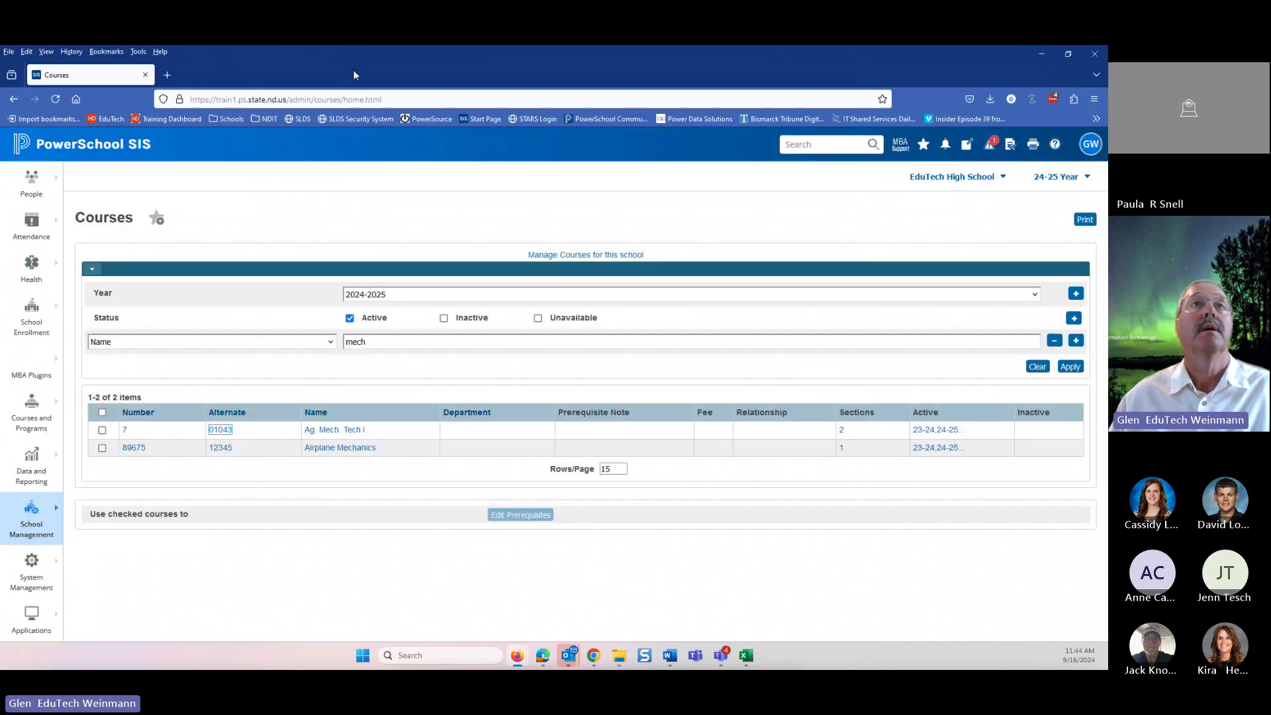
{"action": "left_click", "coordinate": [224, 118]}
{"action": "scroll", "coordinate": [245, 410], "scroll_direction": "down", "scroll_amount": 5}
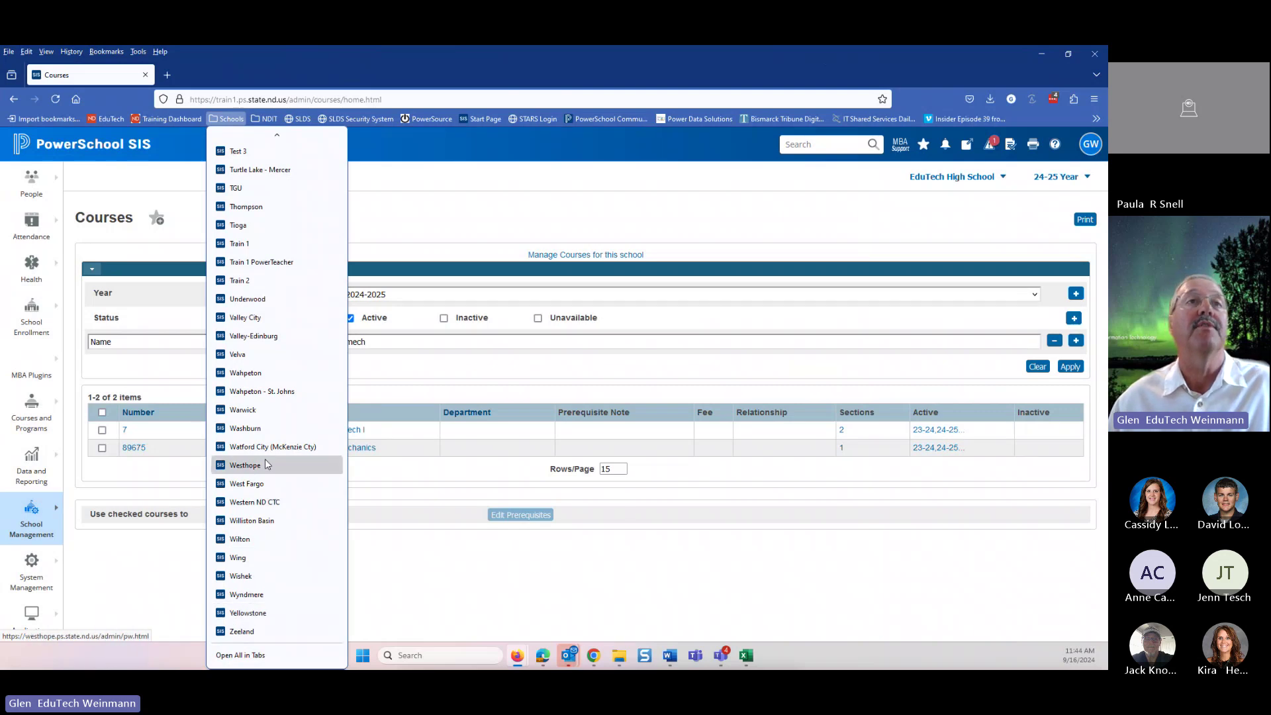
- Sign in to the Valley City district site as administrator with the saved login
{"action": "left_click", "coordinate": [241, 318]}
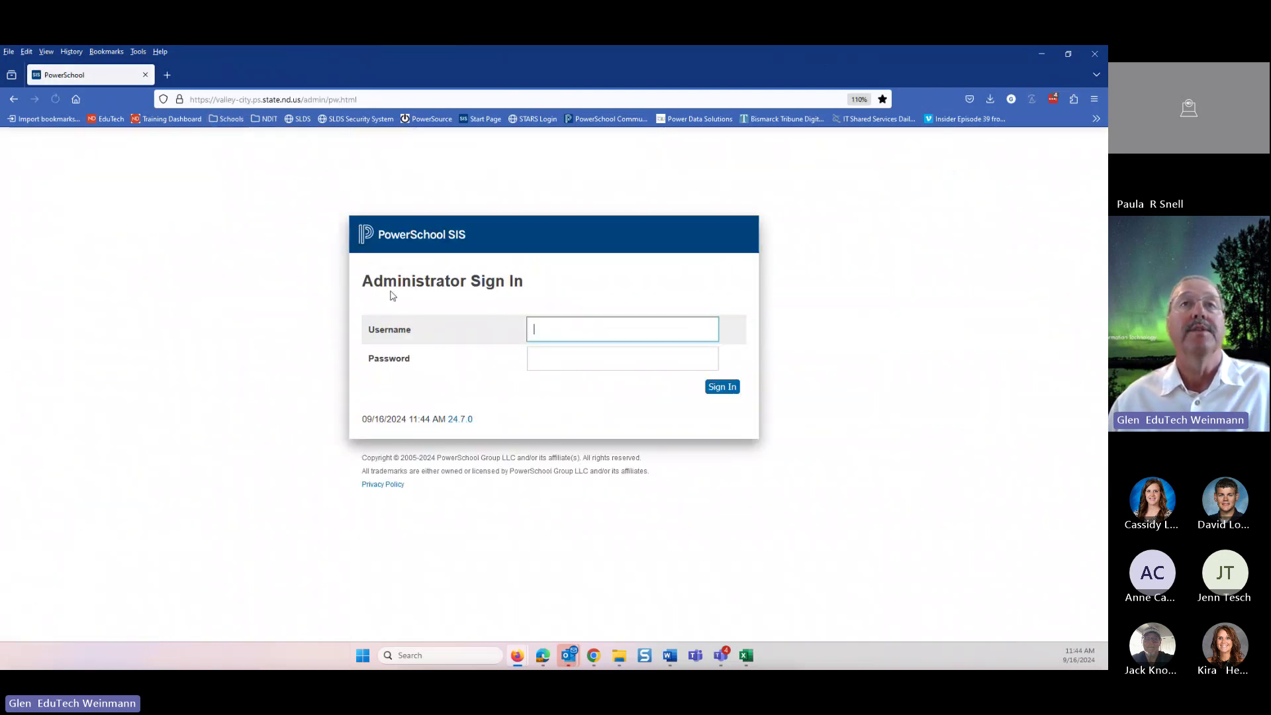
{"action": "left_click", "coordinate": [562, 329]}
{"action": "left_click", "coordinate": [590, 390]}
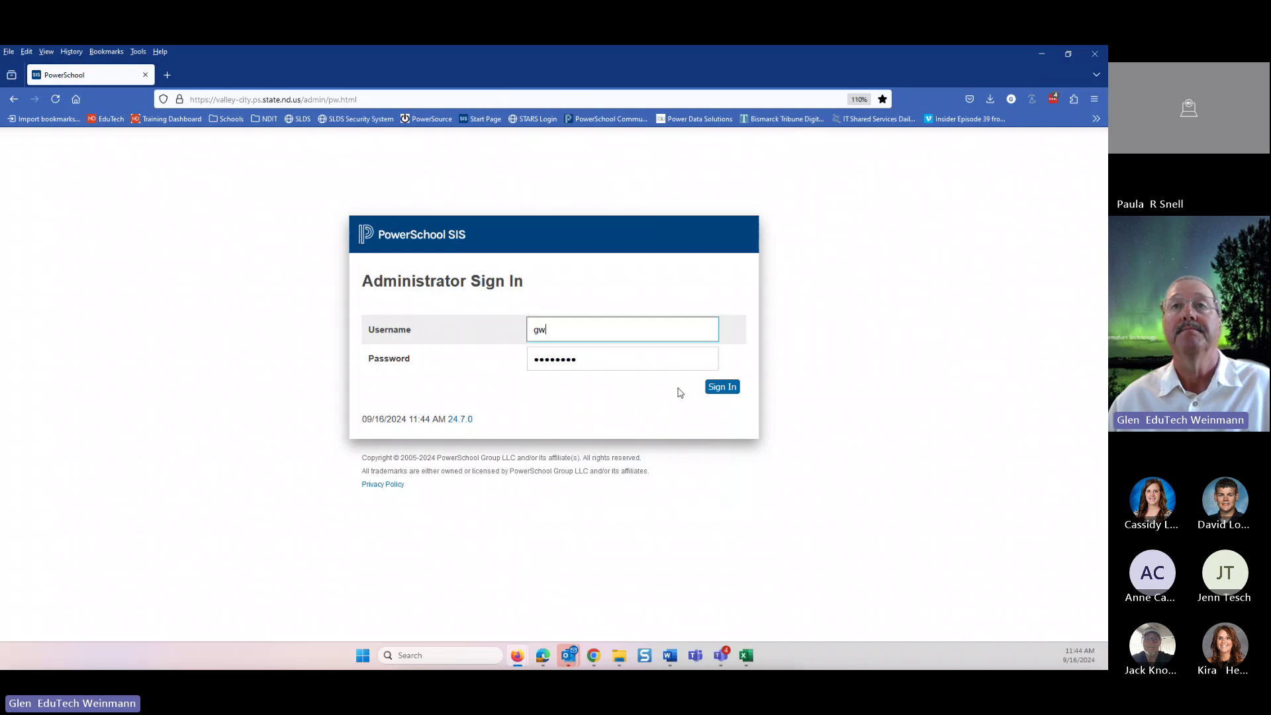
{"action": "left_click", "coordinate": [720, 387]}
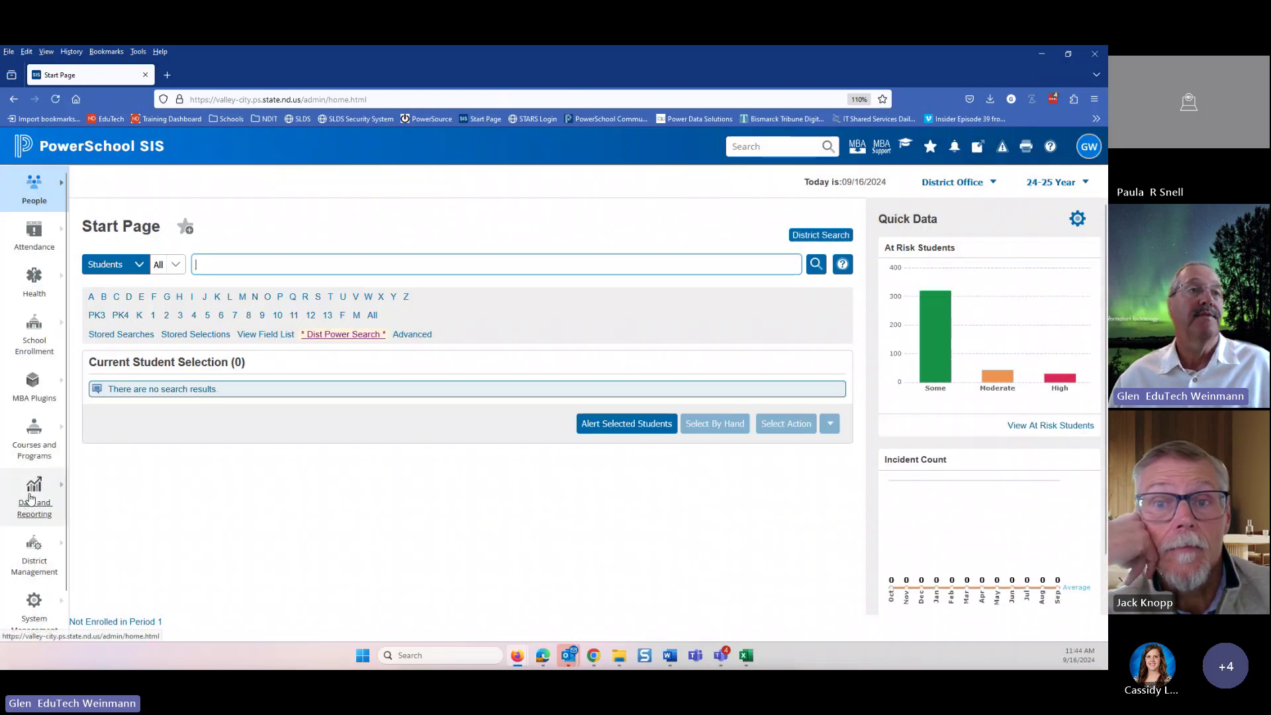
- Browse District Management > Courses and Programs, then close the menu to the Start Page
{"action": "left_click", "coordinate": [34, 559]}
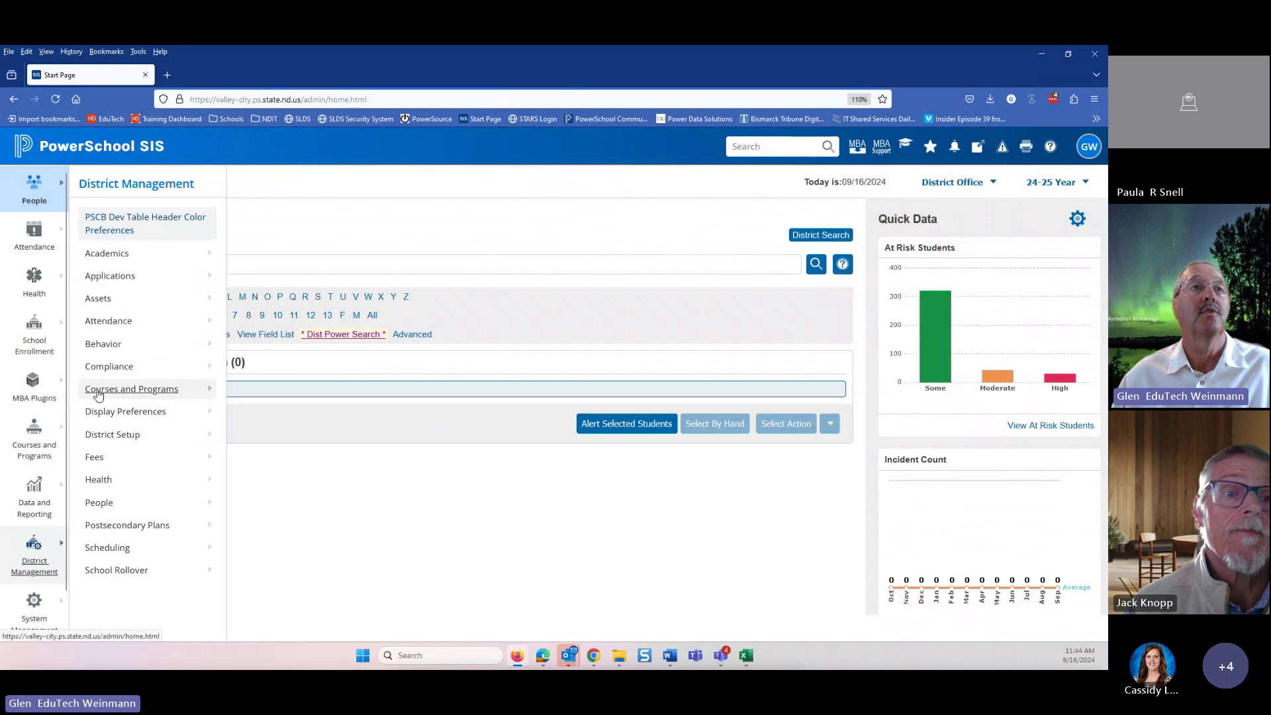
{"action": "left_click", "coordinate": [110, 389]}
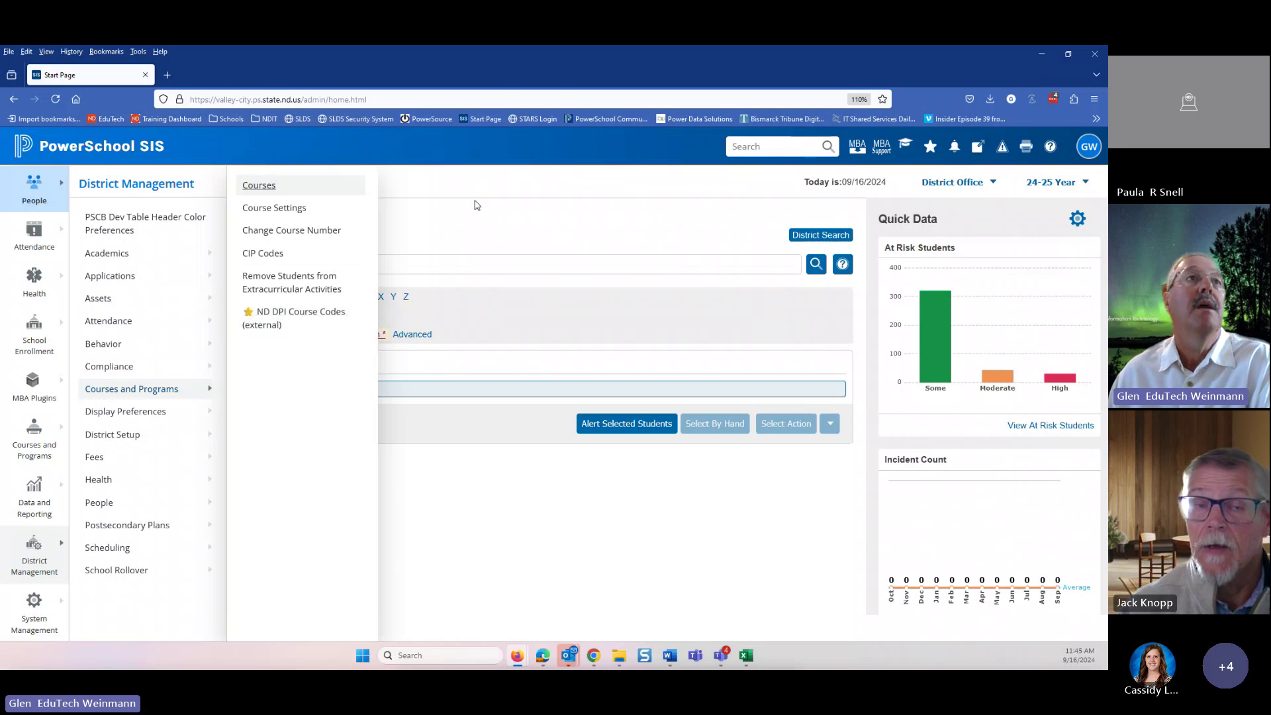
{"action": "left_click", "coordinate": [476, 205]}
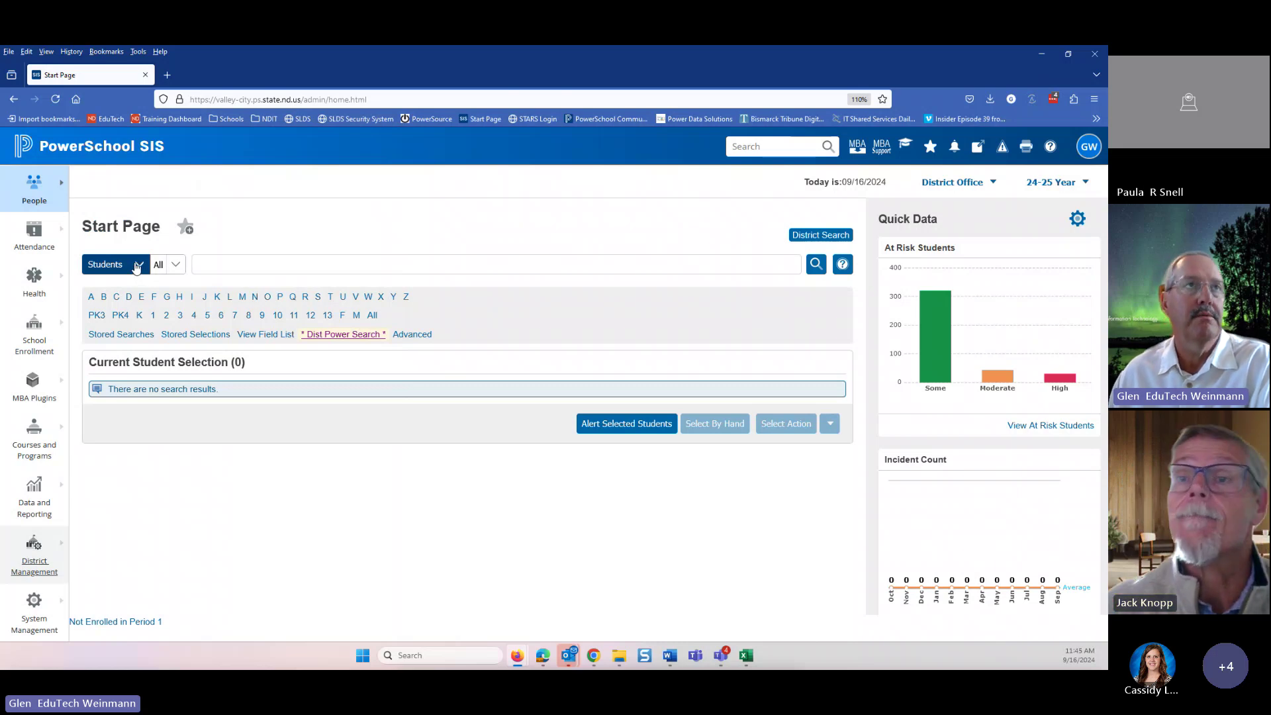
{"action": "left_click", "coordinate": [138, 265]}
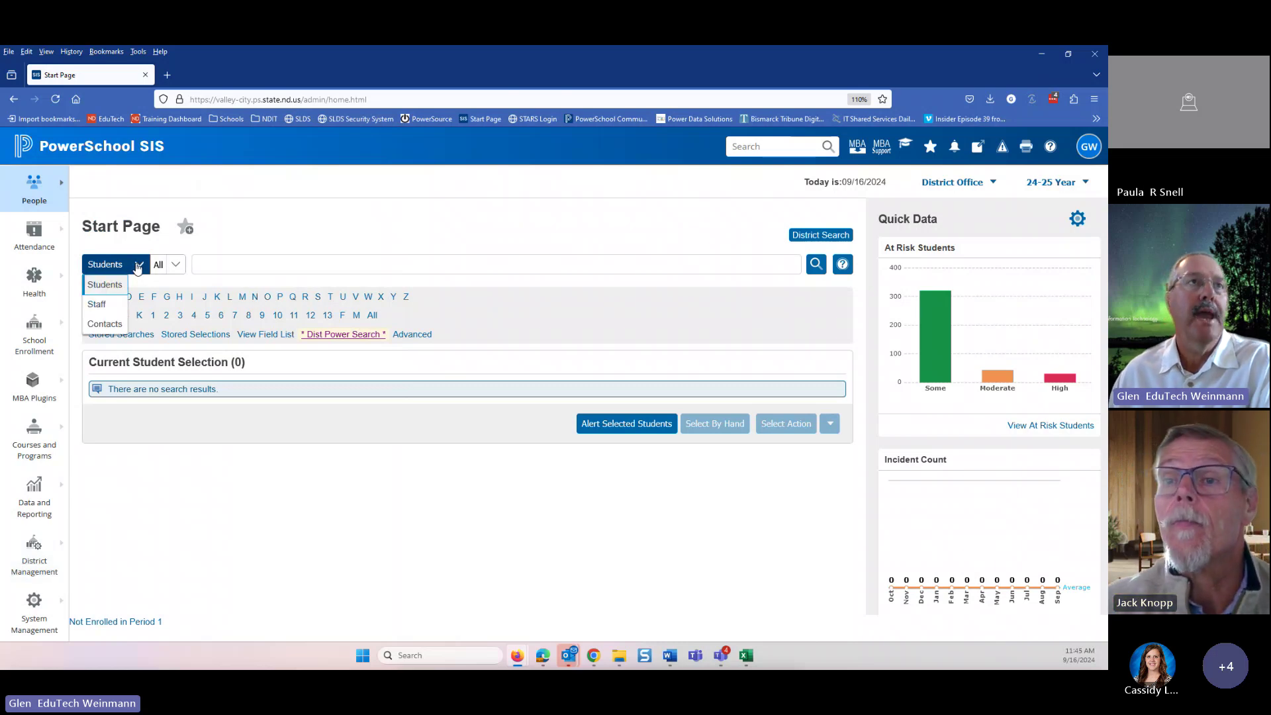
{"action": "left_click", "coordinate": [101, 310]}
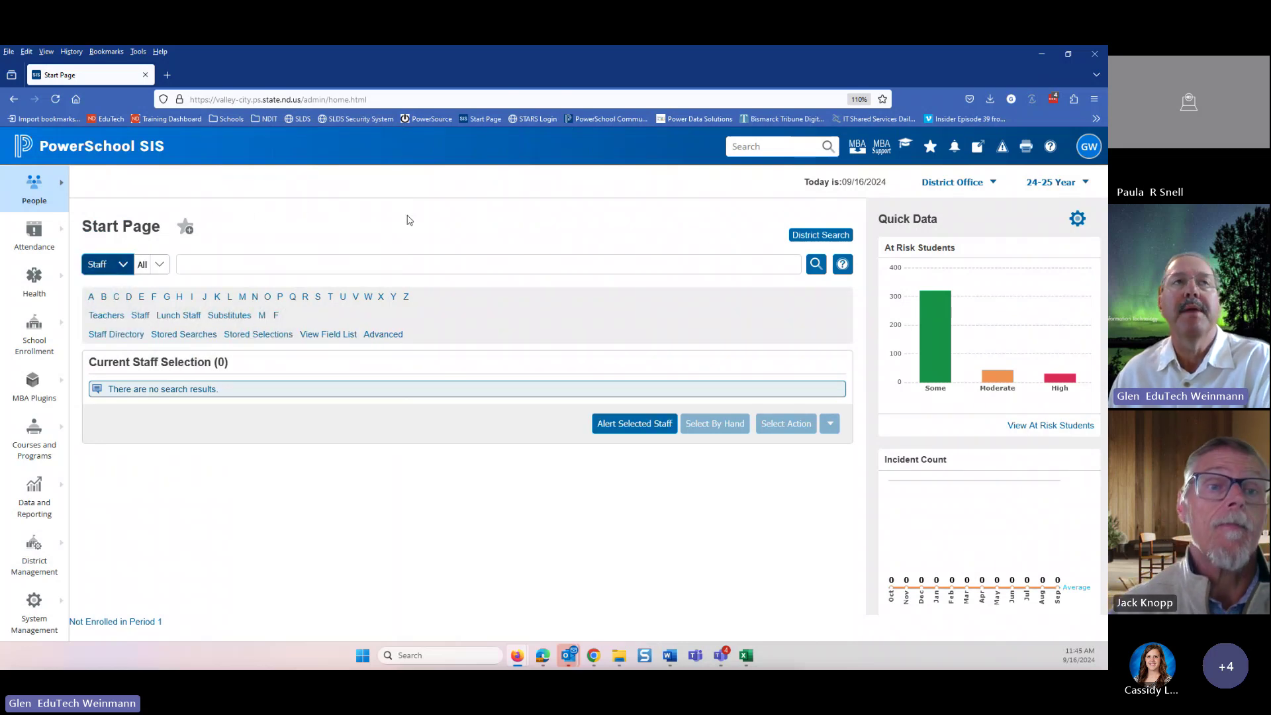
{"action": "left_click", "coordinate": [36, 197]}
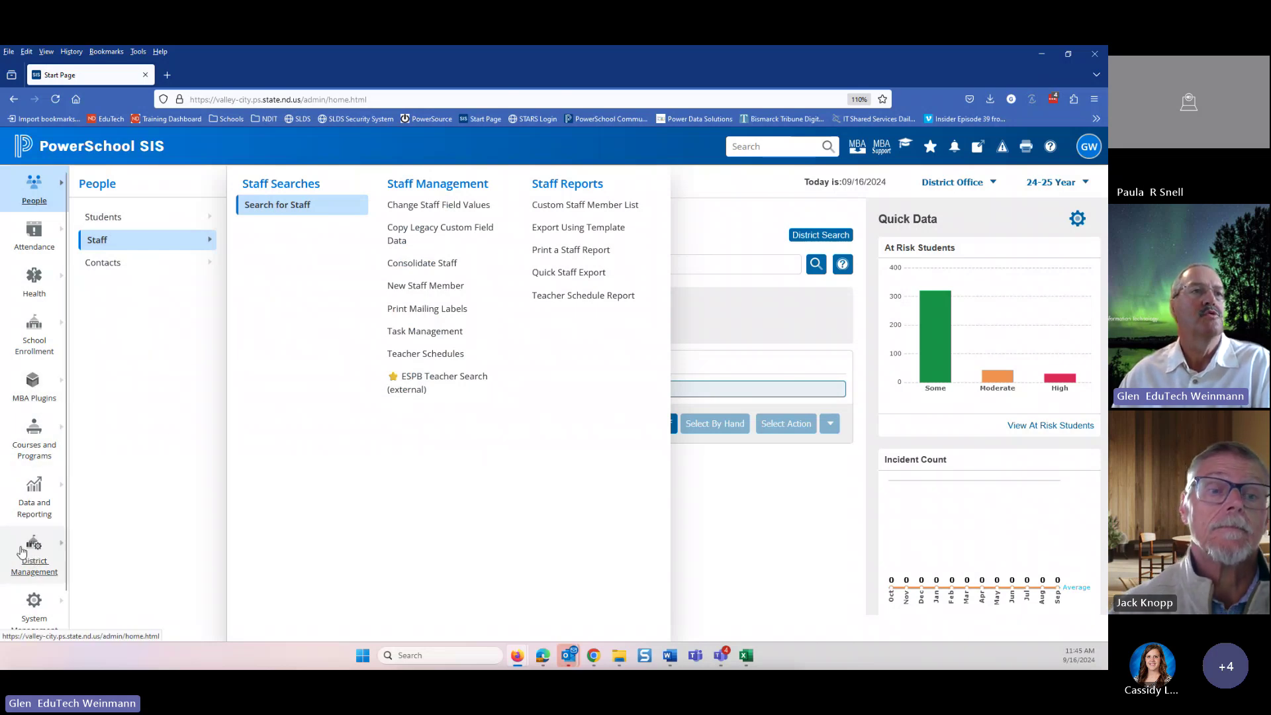
{"action": "left_click", "coordinate": [31, 558]}
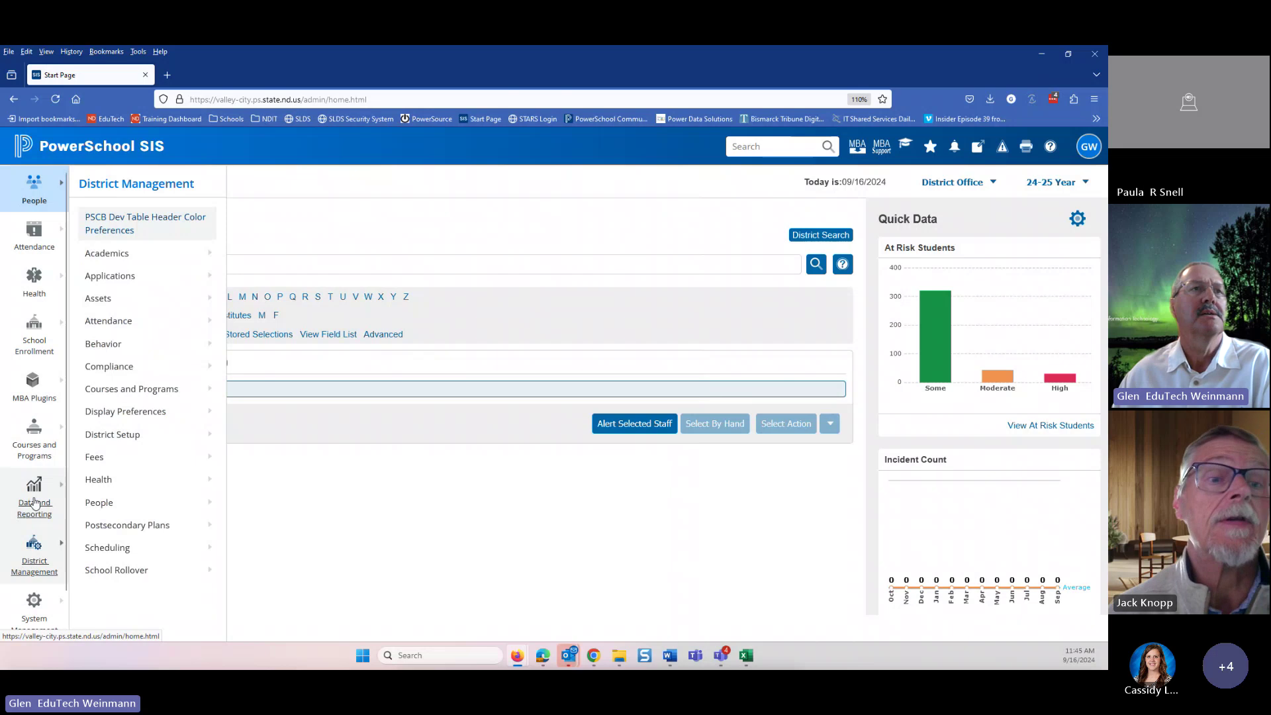
{"action": "left_click", "coordinate": [96, 393]}
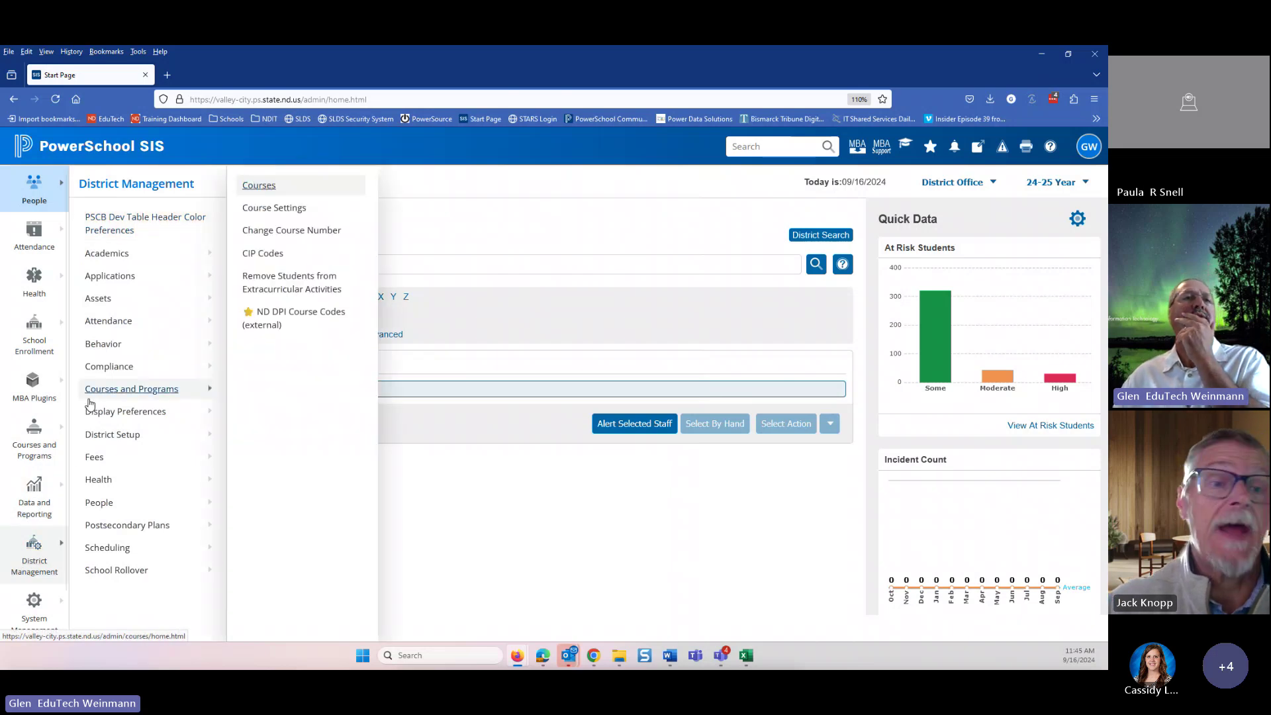
{"action": "left_click", "coordinate": [29, 498]}
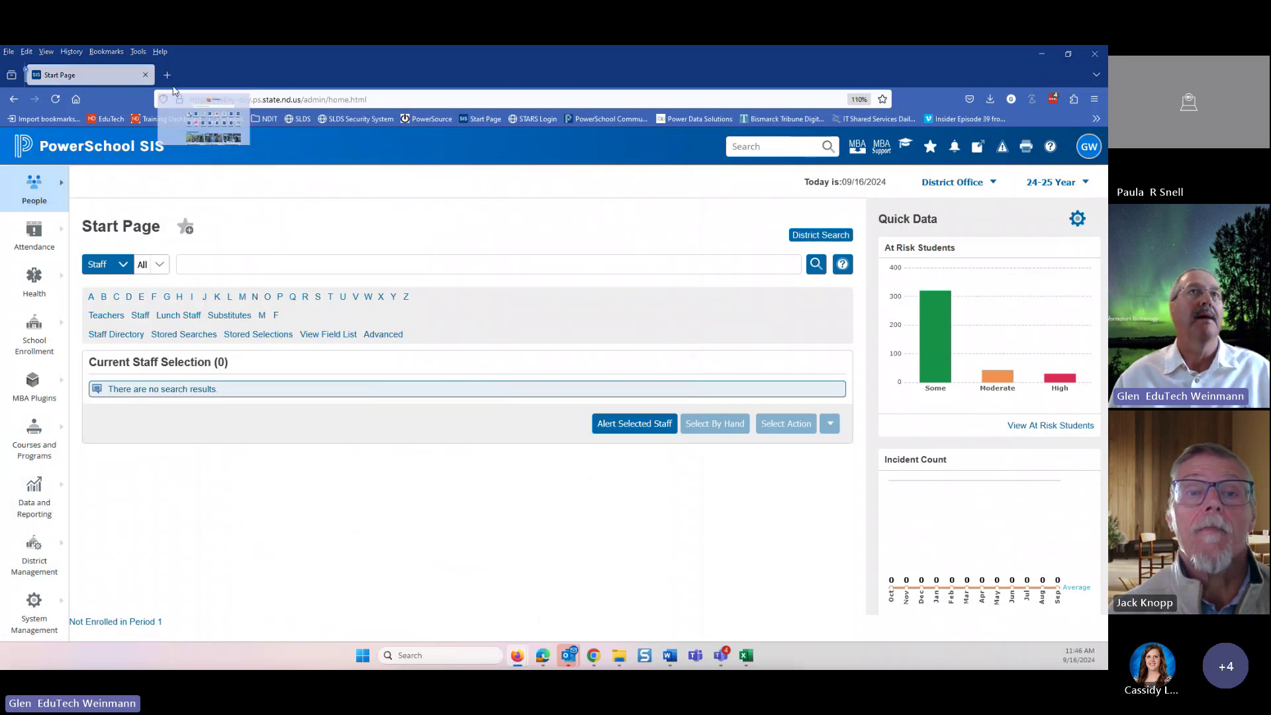
- In a new tab, load the EduTech site and go to Services > PowerSchool
{"action": "left_click", "coordinate": [167, 74]}
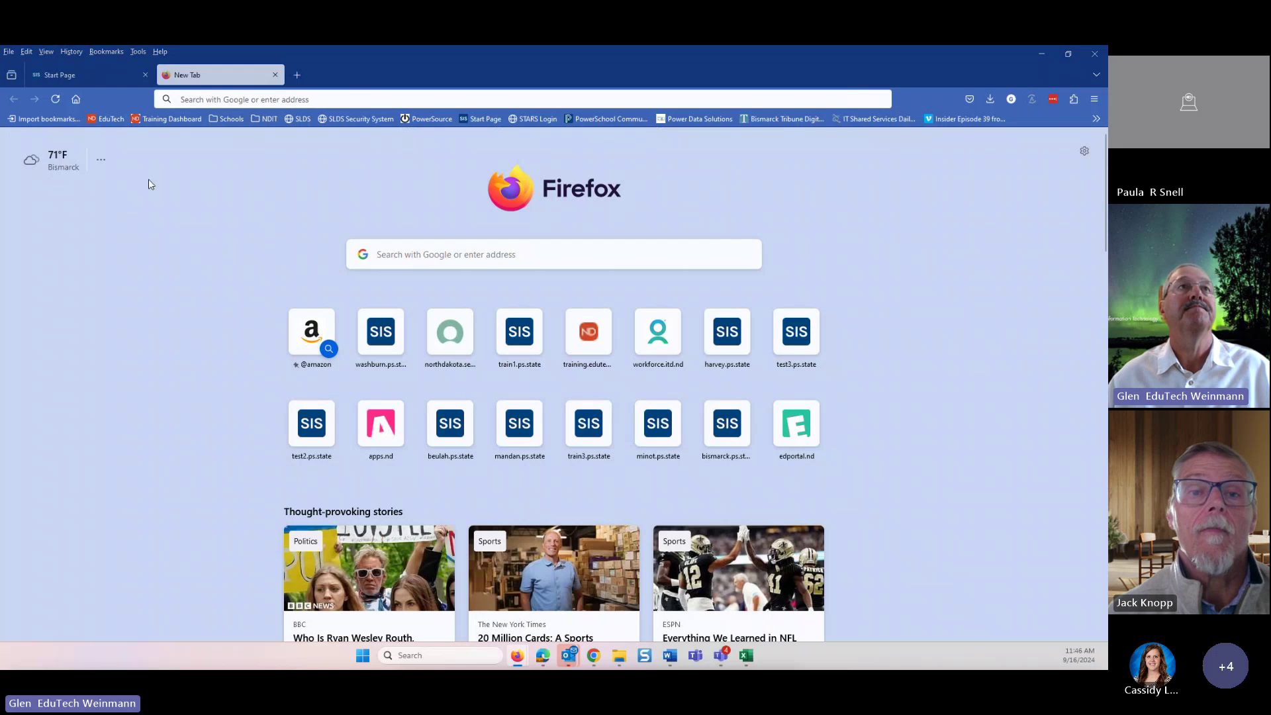
{"action": "left_click", "coordinate": [108, 119]}
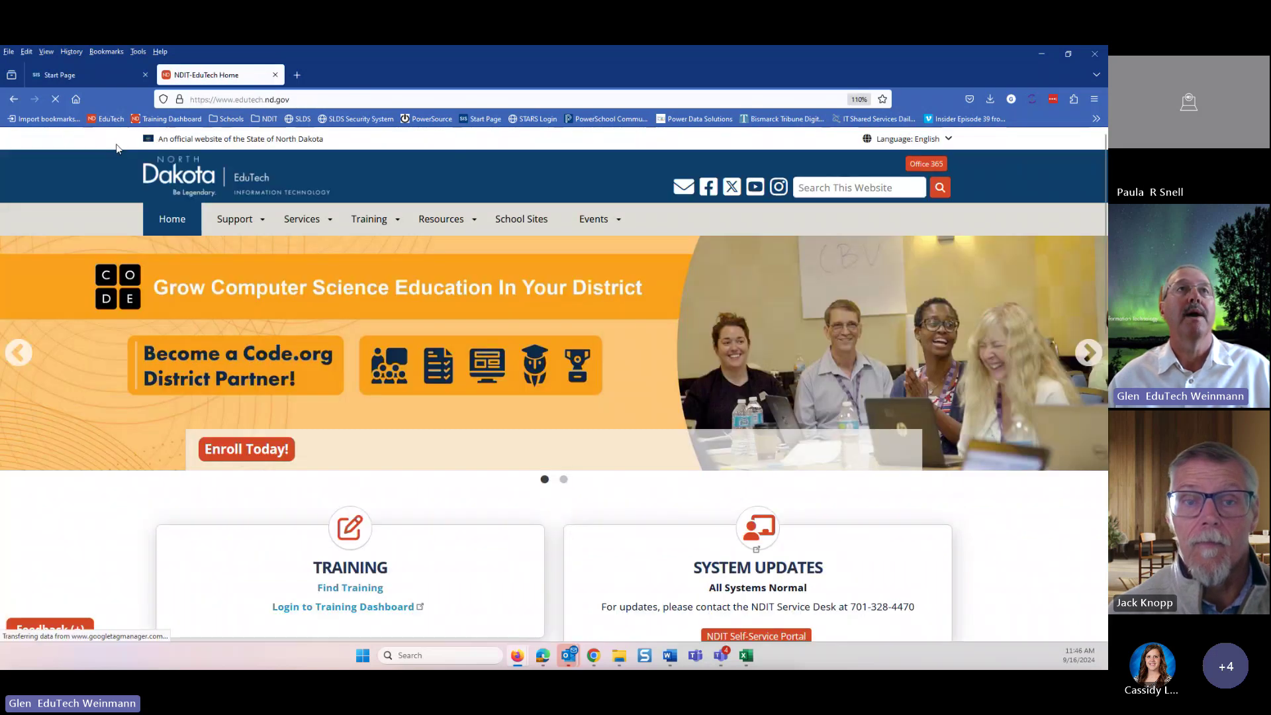
{"action": "mouse_move", "coordinate": [372, 218]}
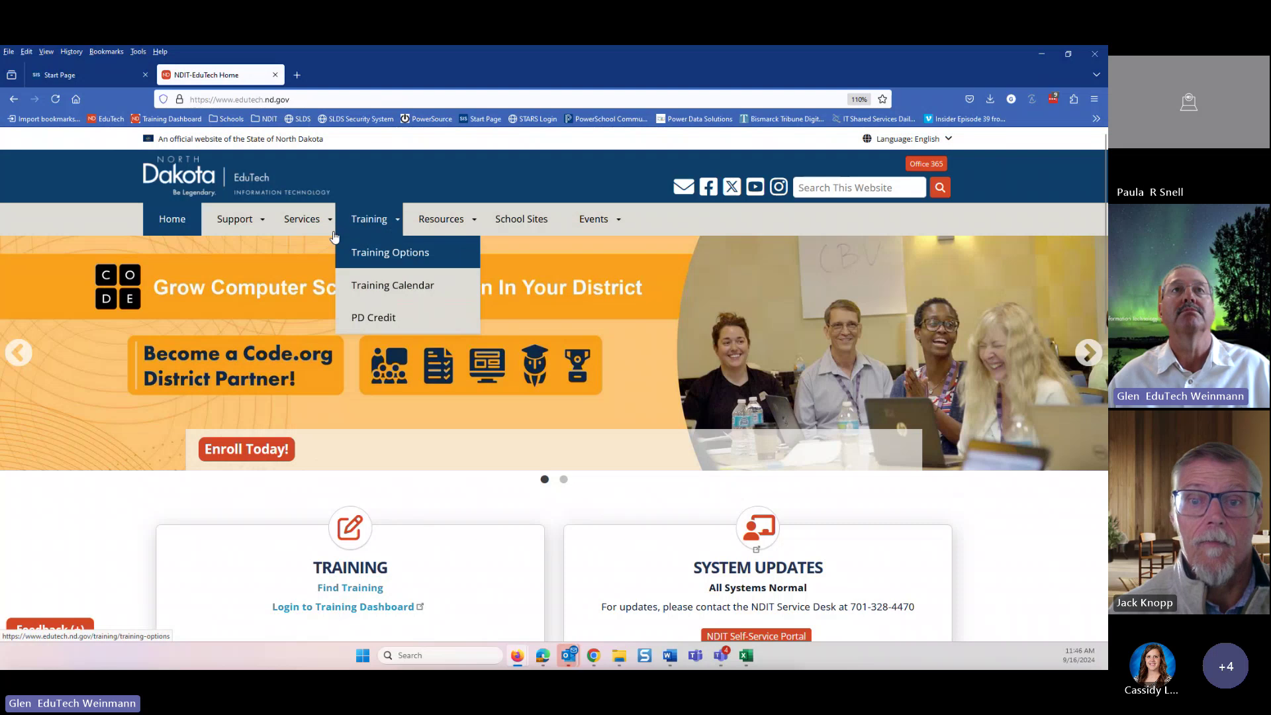
{"action": "left_click", "coordinate": [302, 219]}
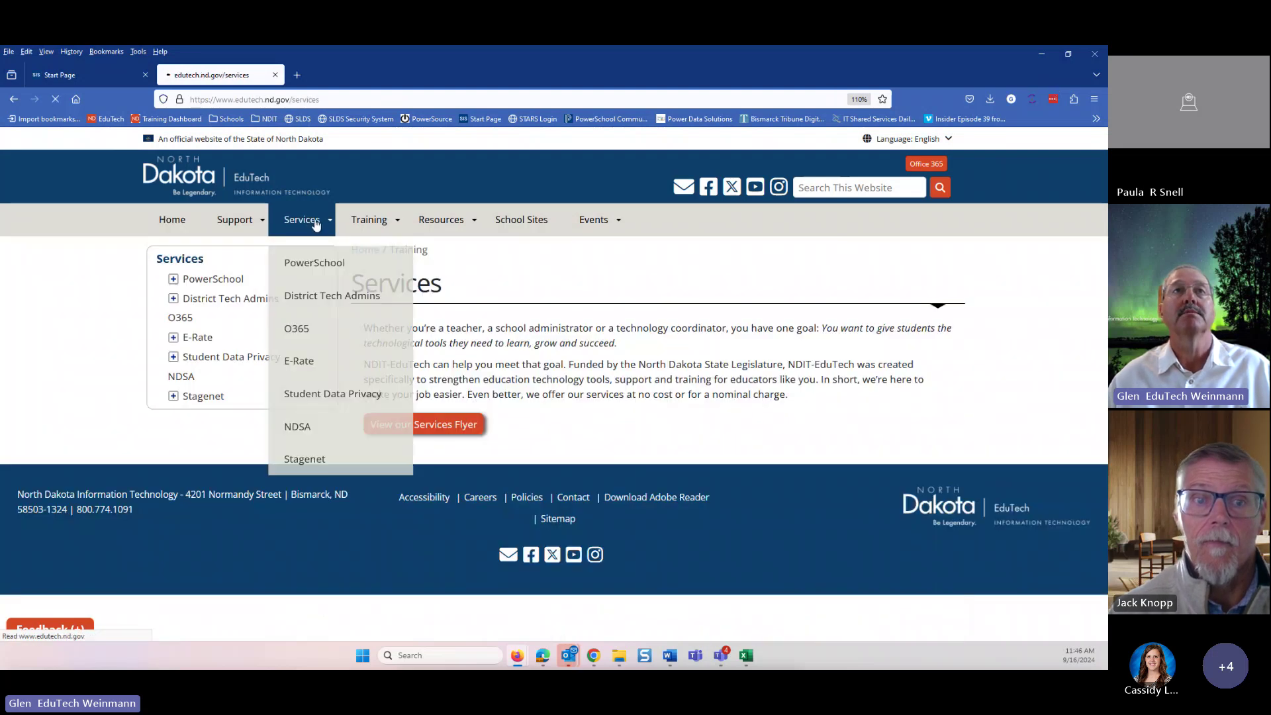
{"action": "mouse_move", "coordinate": [302, 226]}
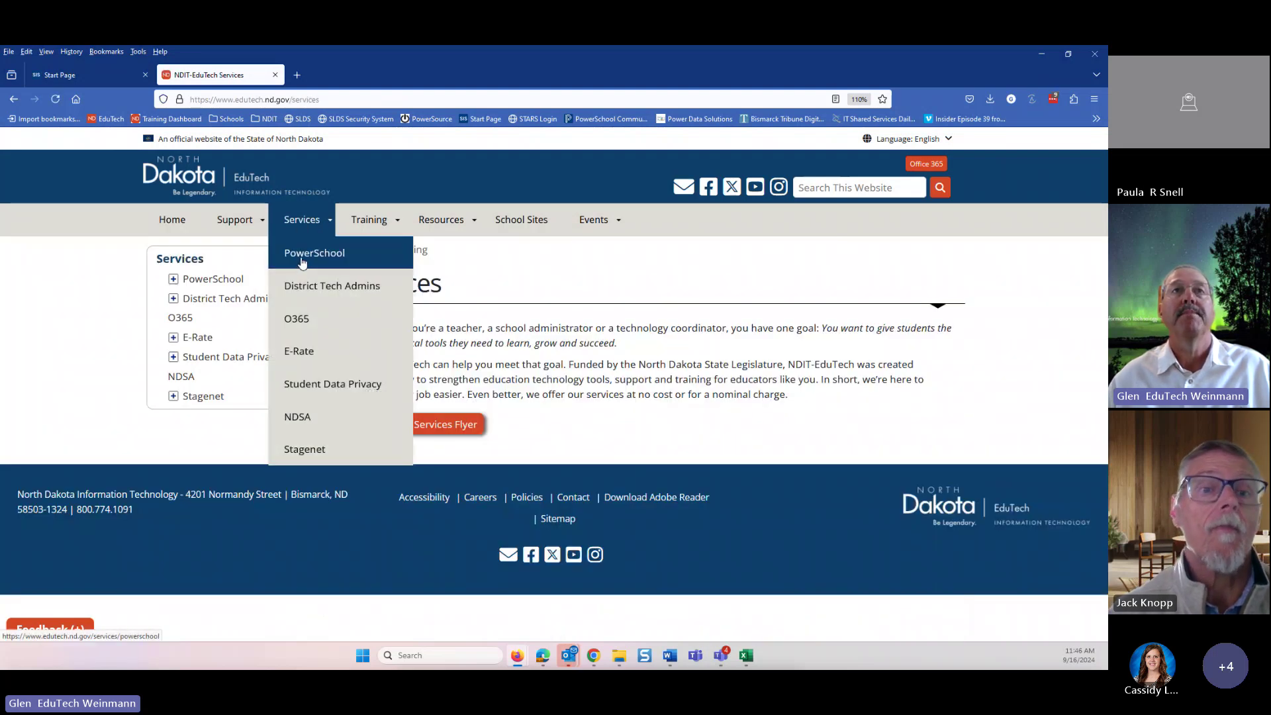
{"action": "left_click", "coordinate": [301, 256]}
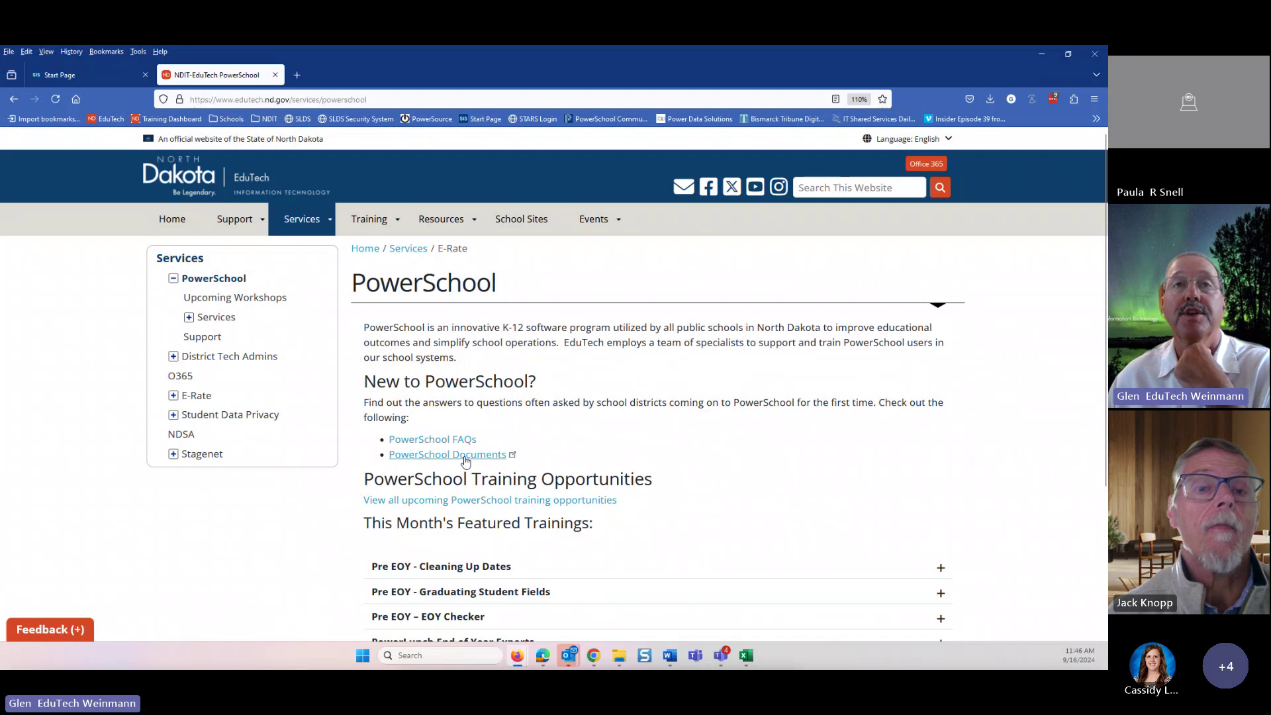
- Open the PowerSchool Documents library, then return to the EduTech home page
{"action": "left_click", "coordinate": [458, 457]}
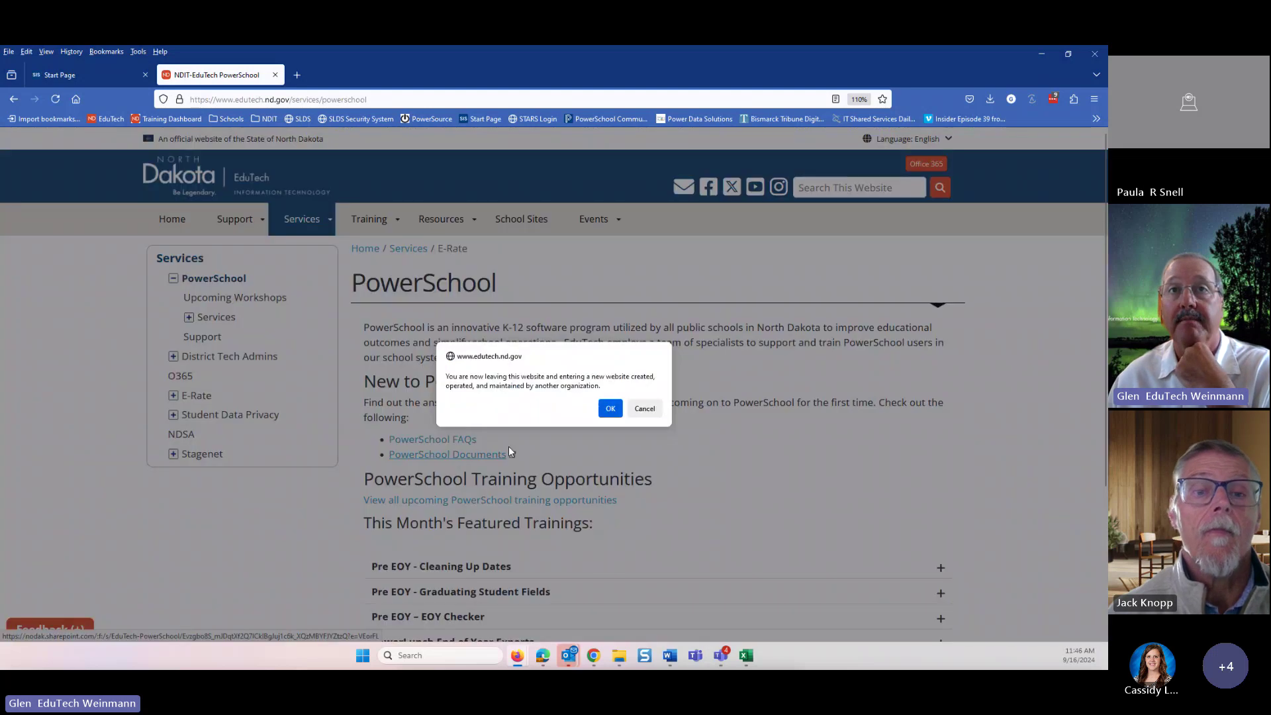
{"action": "left_click", "coordinate": [610, 409]}
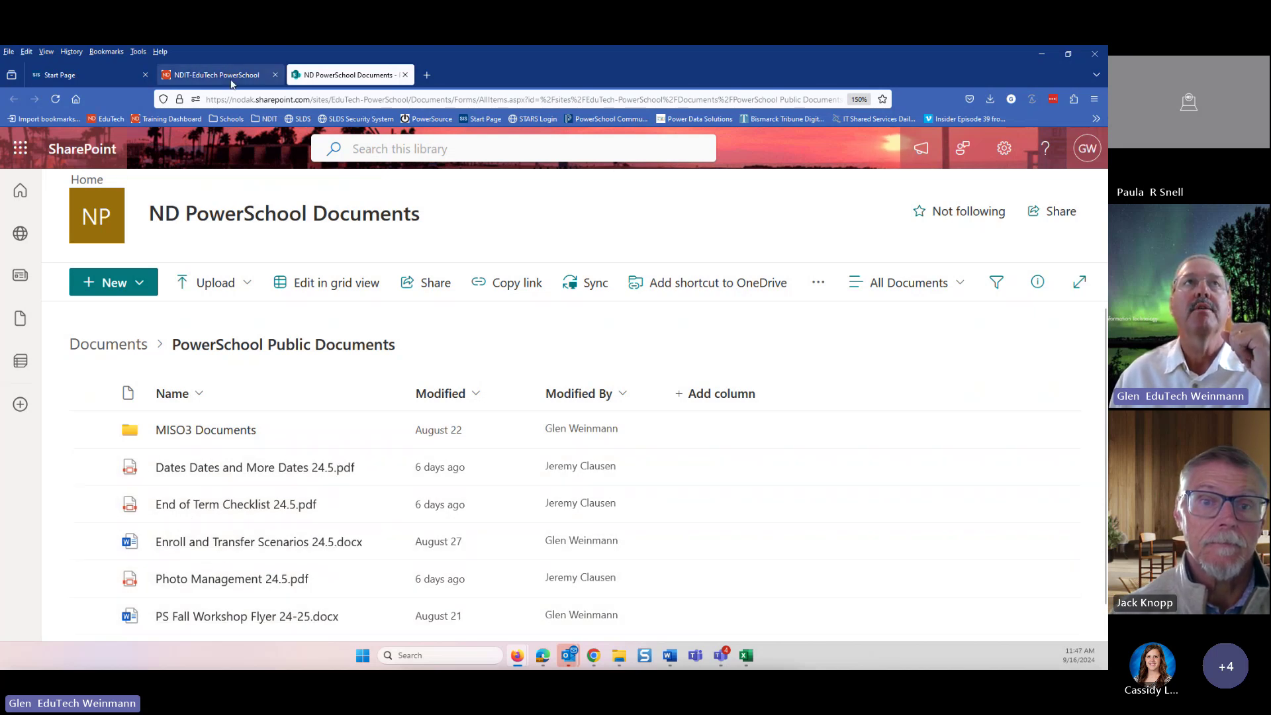
{"action": "left_click", "coordinate": [212, 75]}
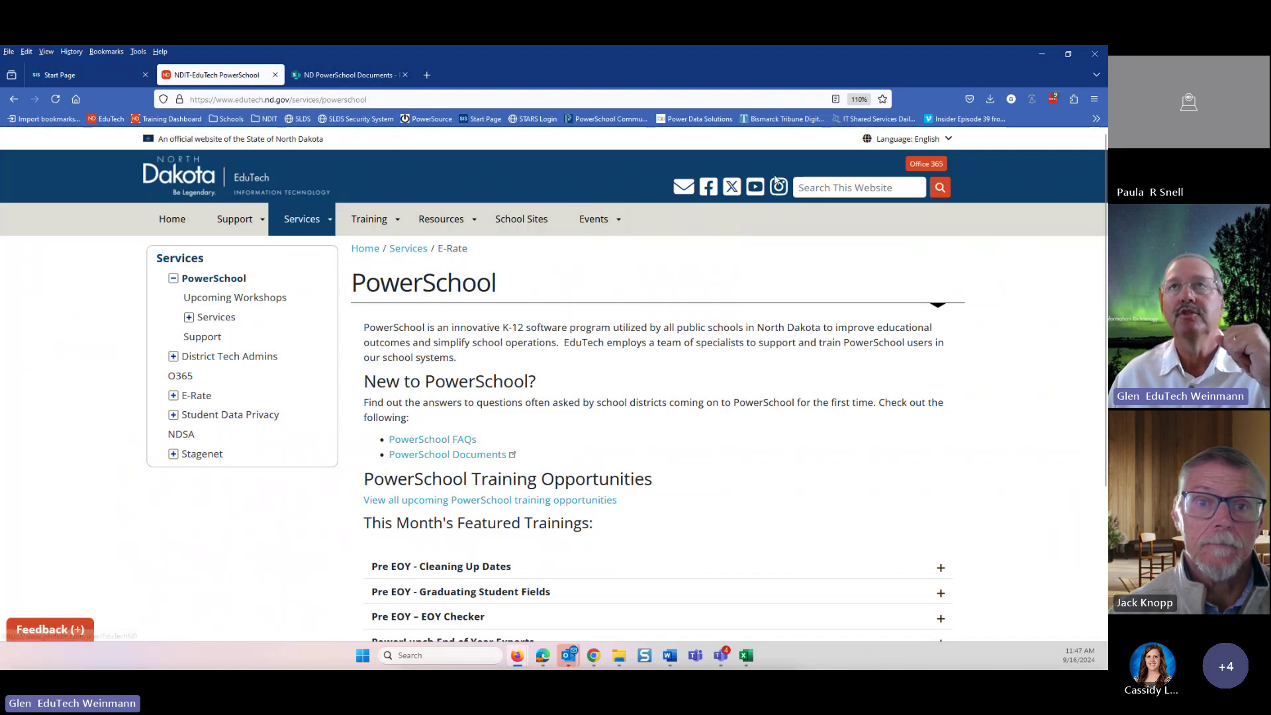
{"action": "left_click", "coordinate": [219, 186]}
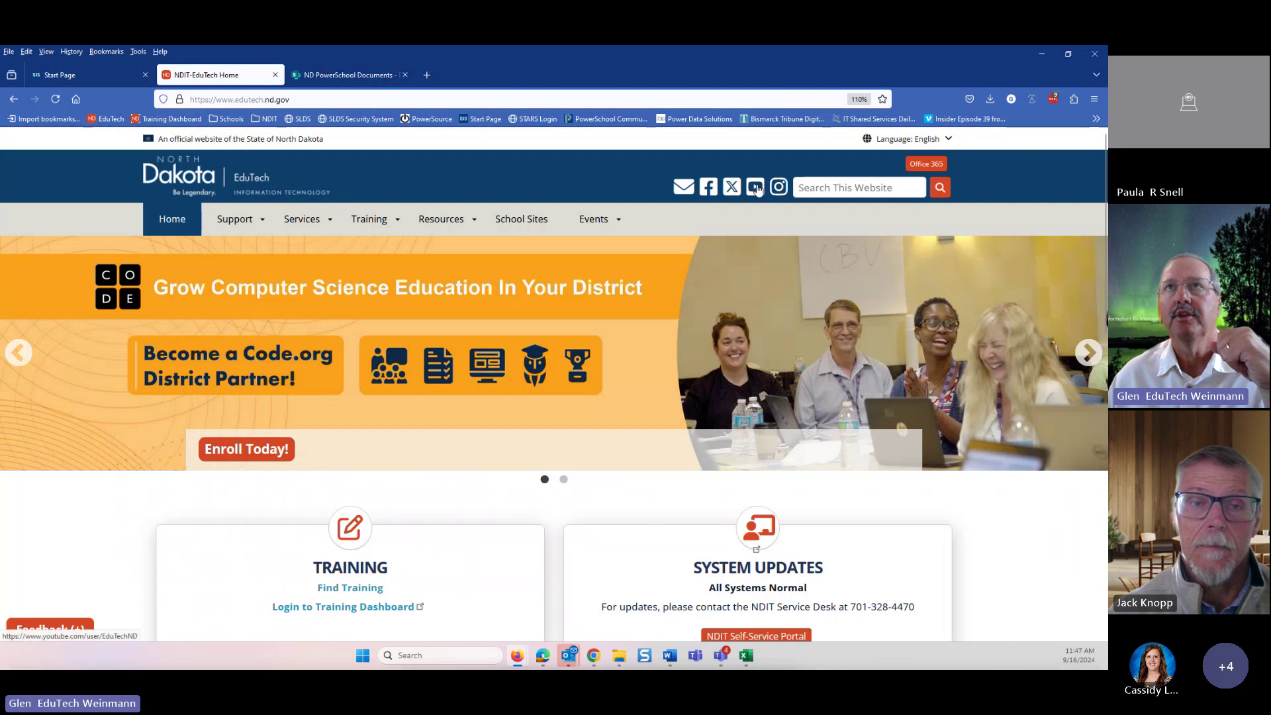
- Open the EduTech North Dakota YouTube channel and scroll down to its PowerSchool videos
{"action": "left_click", "coordinate": [756, 186]}
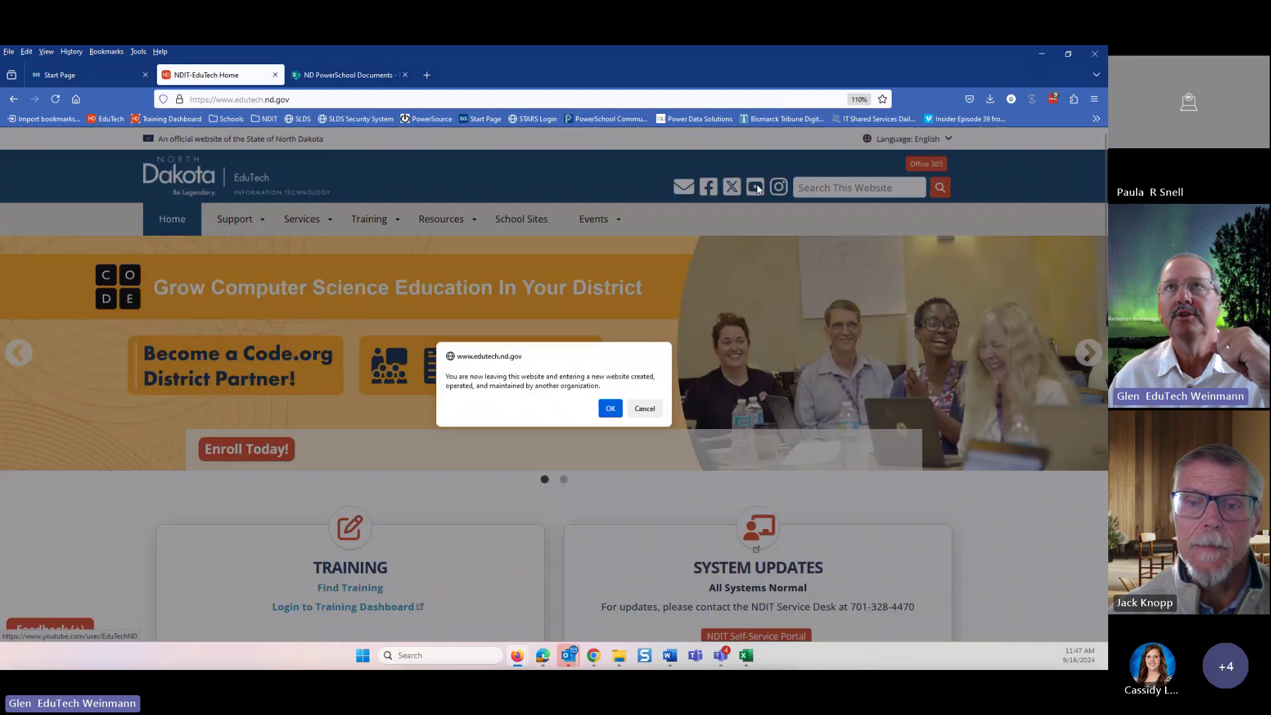
{"action": "left_click", "coordinate": [607, 408]}
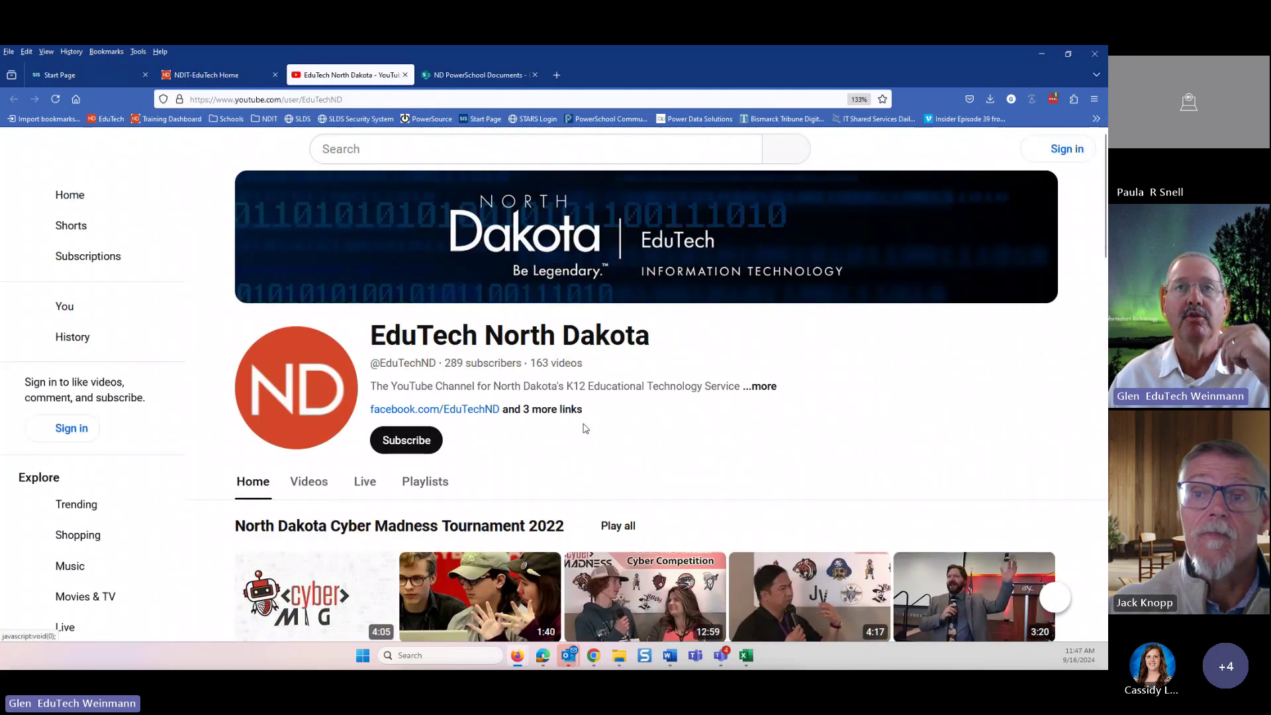
{"action": "scroll", "coordinate": [596, 426], "scroll_direction": "down", "scroll_amount": 1}
{"action": "scroll", "coordinate": [602, 422], "scroll_direction": "down", "scroll_amount": 5}
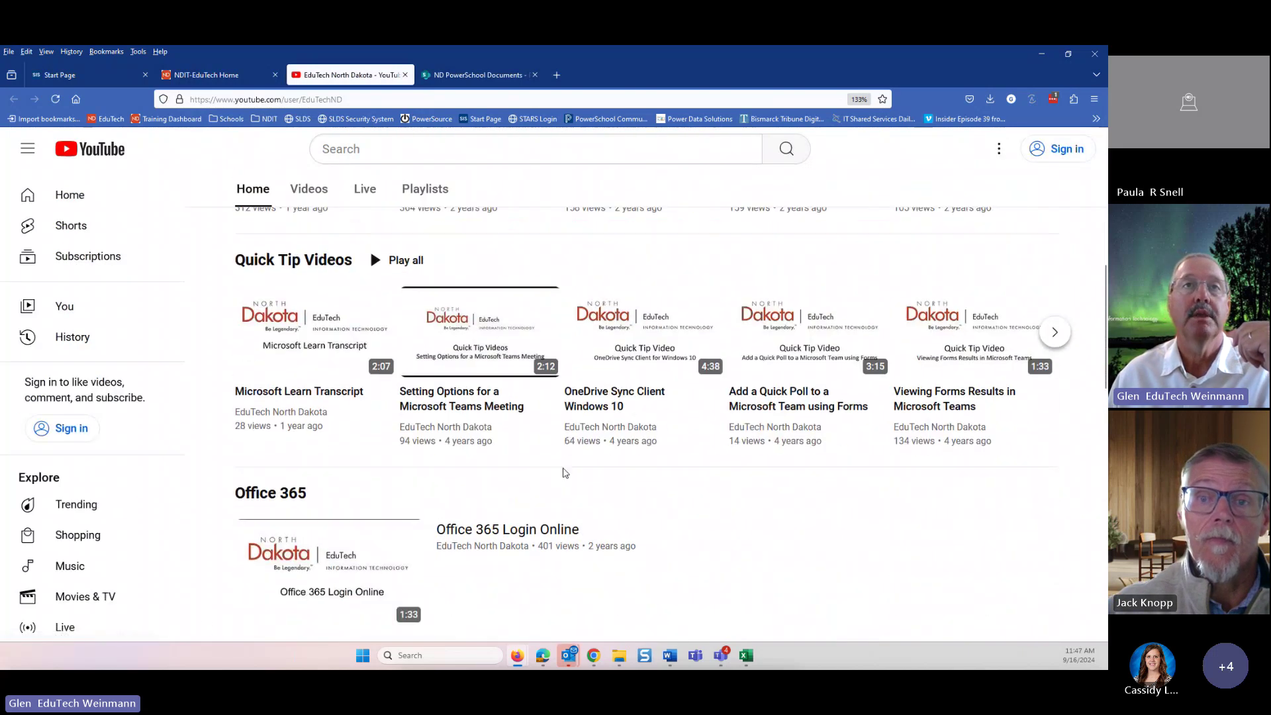
{"action": "scroll", "coordinate": [613, 549], "scroll_direction": "down", "scroll_amount": 5}
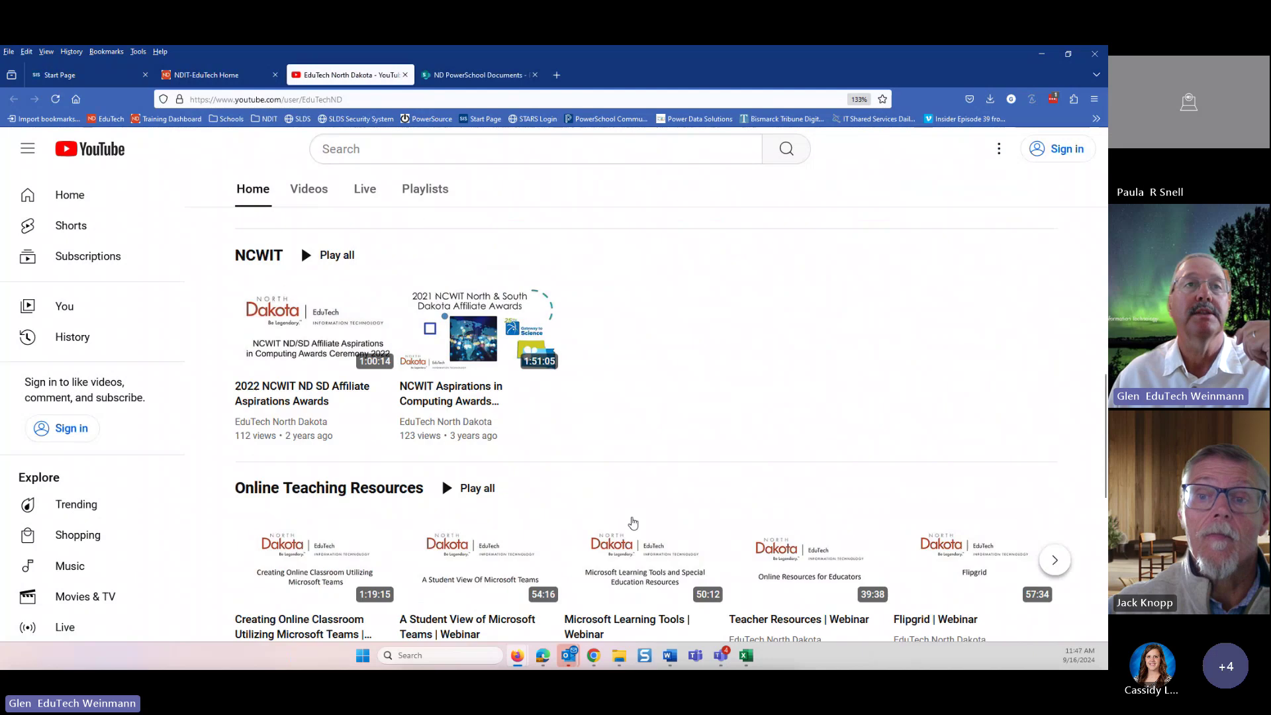
{"action": "scroll", "coordinate": [679, 405], "scroll_direction": "down", "scroll_amount": 5}
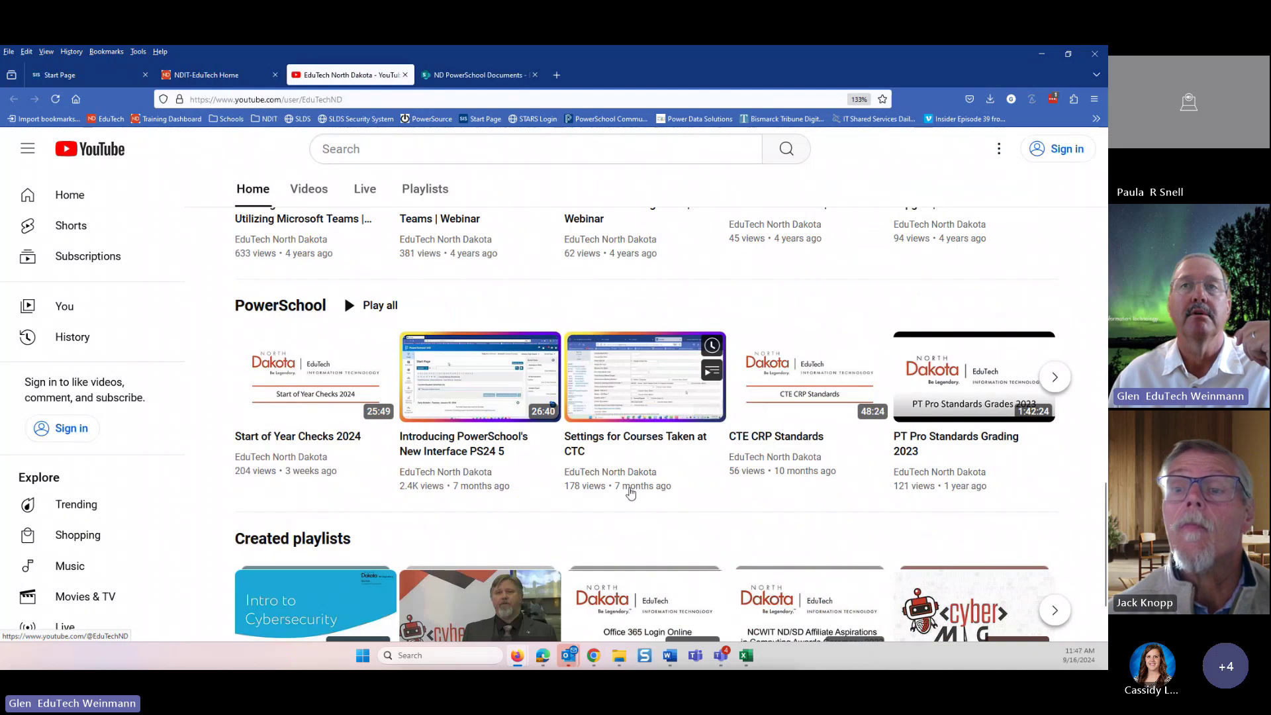